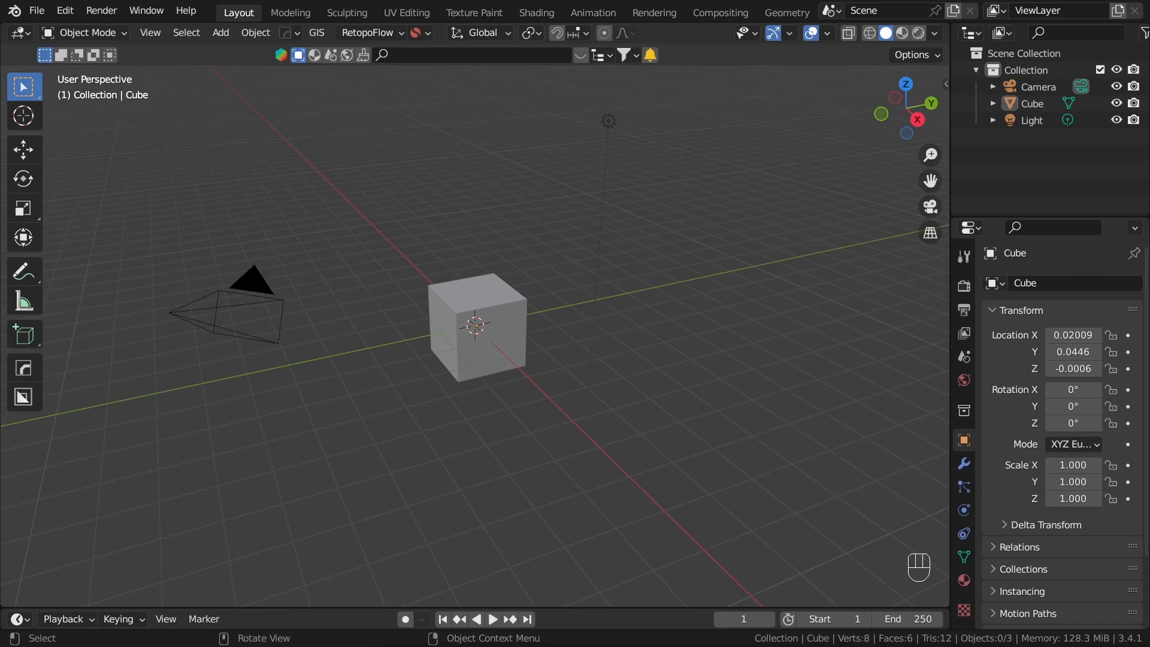
Switch to the Geometry Nodes workspace and enlarge the node editor and spreadsheet areas.
mouse_move(703, 328)
middle_mouse_down()
mouse_move(694, 343)
mouse_move(702, 336)
mouse_move(673, 343)
mouse_move(702, 342)
middle_mouse_up()
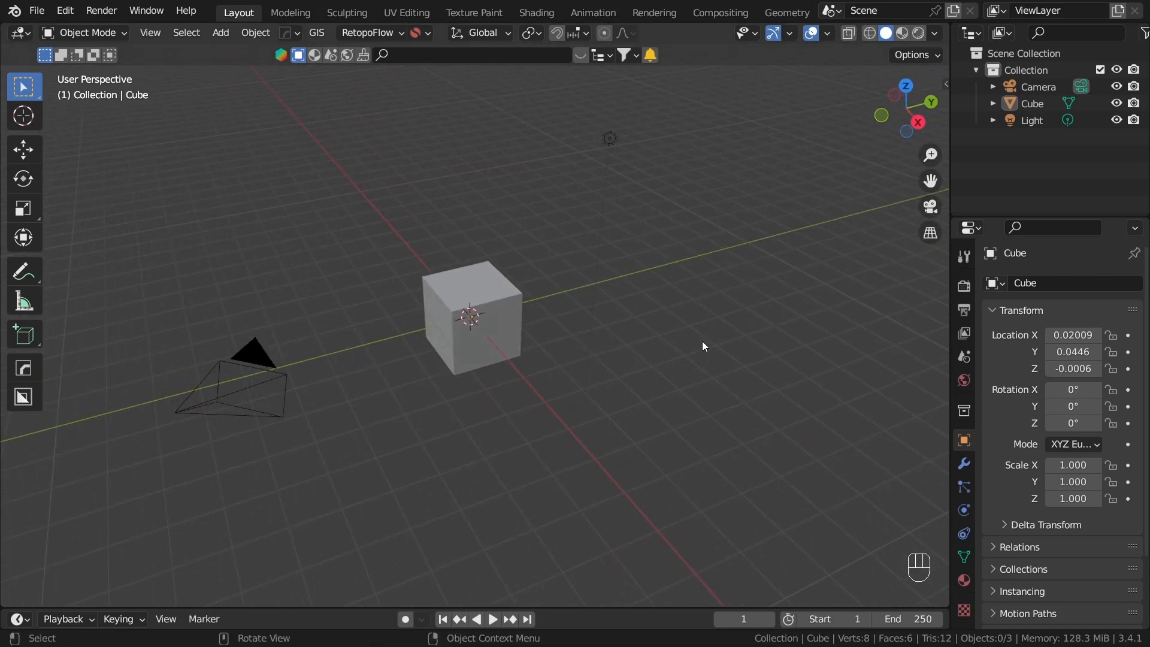
left_click(787, 13)
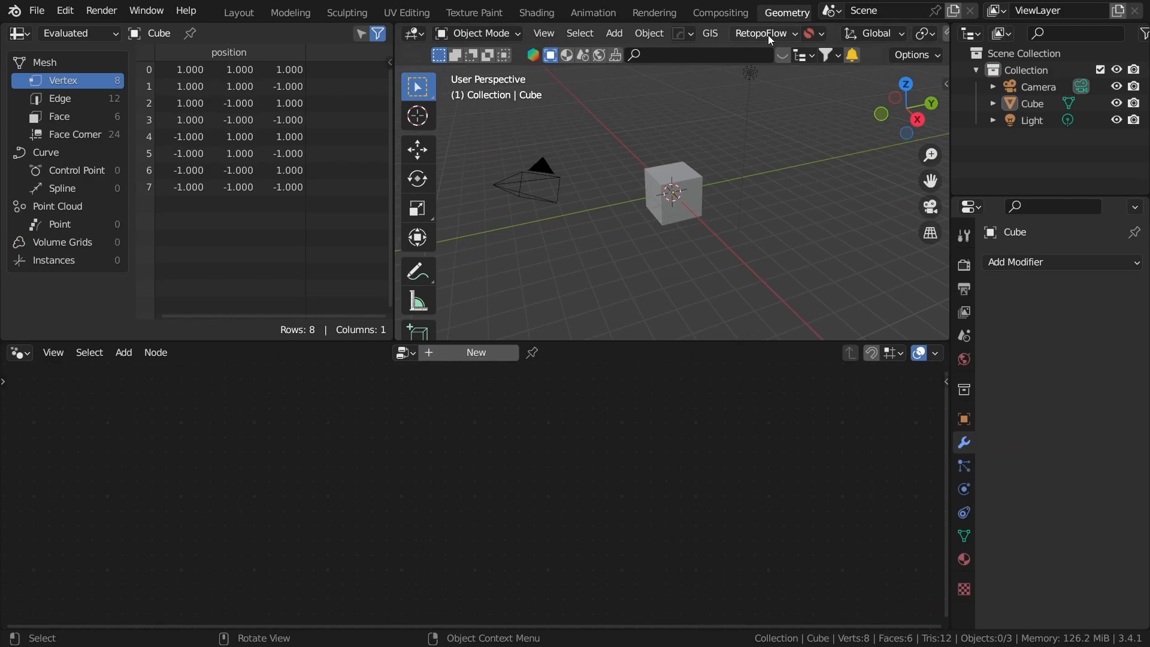
left_click_drag(615, 341, 616, 278)
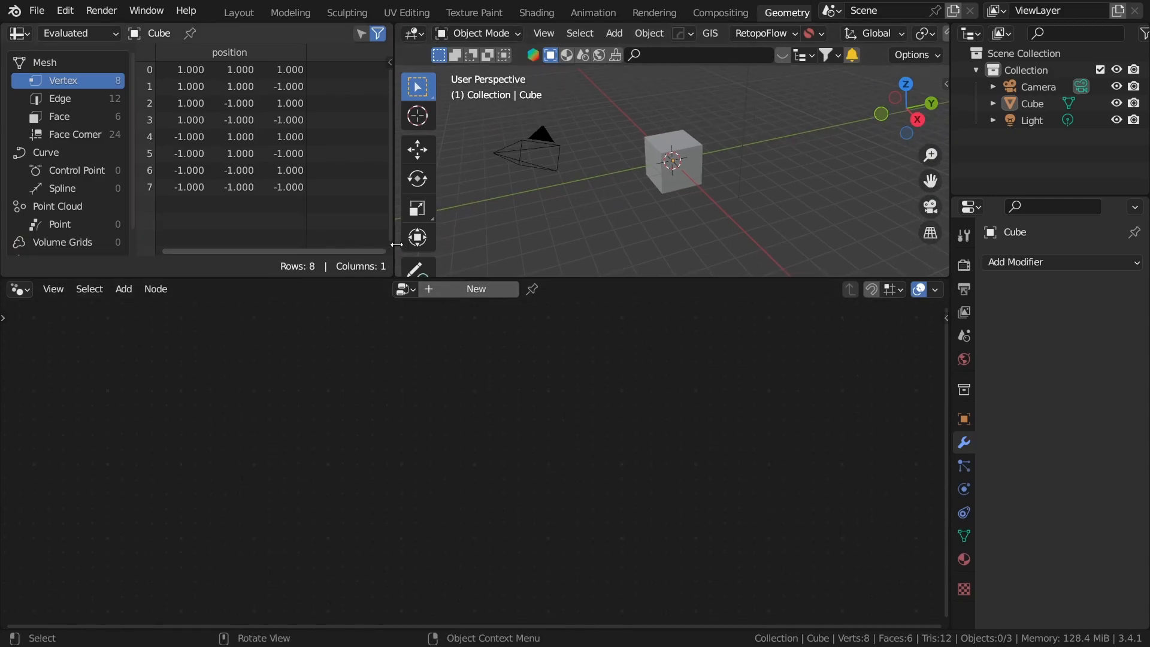
left_click_drag(397, 210, 417, 210)
Select the default cube and create a new geometry node tree for it.
left_click(673, 166)
middle_click_drag(738, 231, 674, 197)
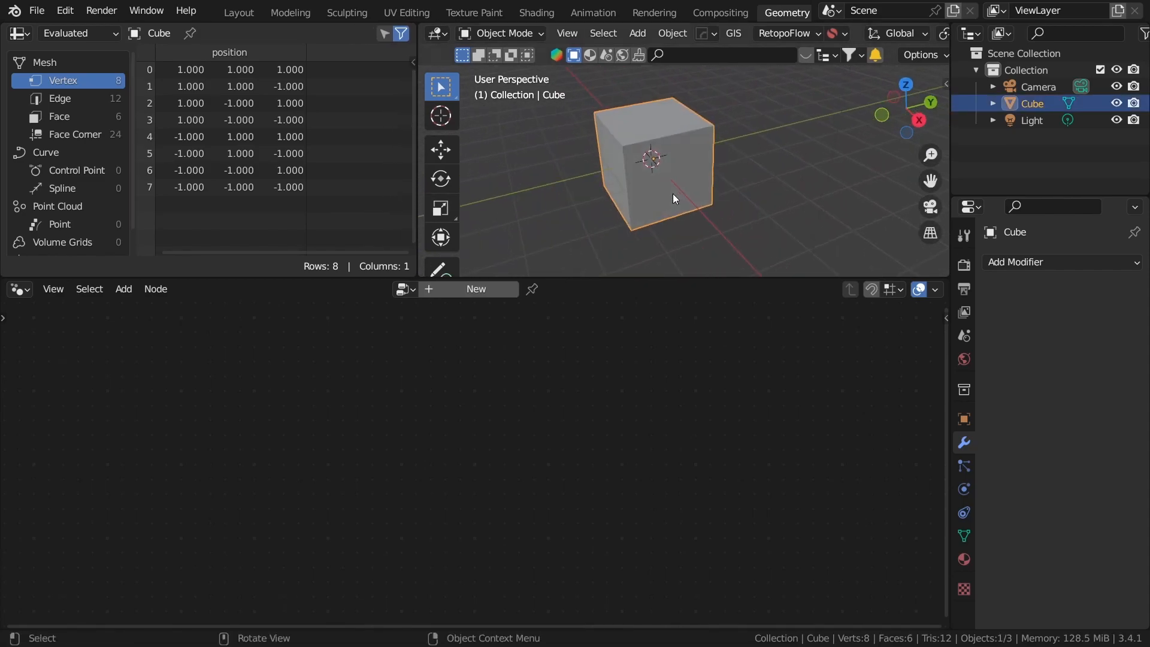
middle_click_drag(629, 168, 665, 161)
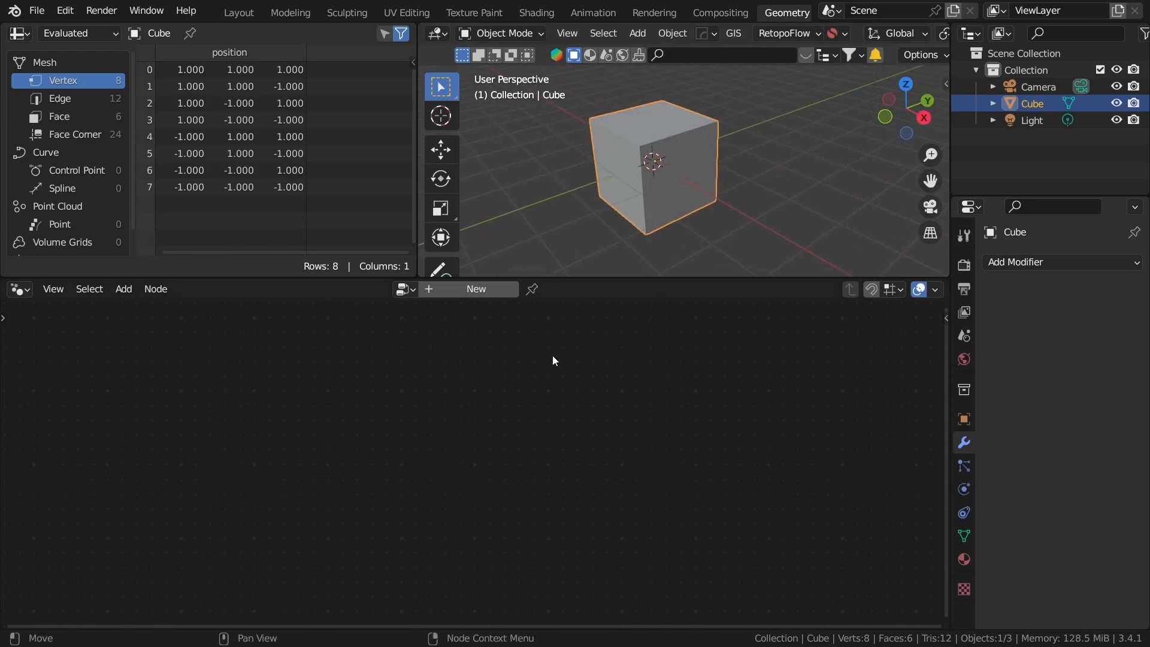
left_click(468, 291)
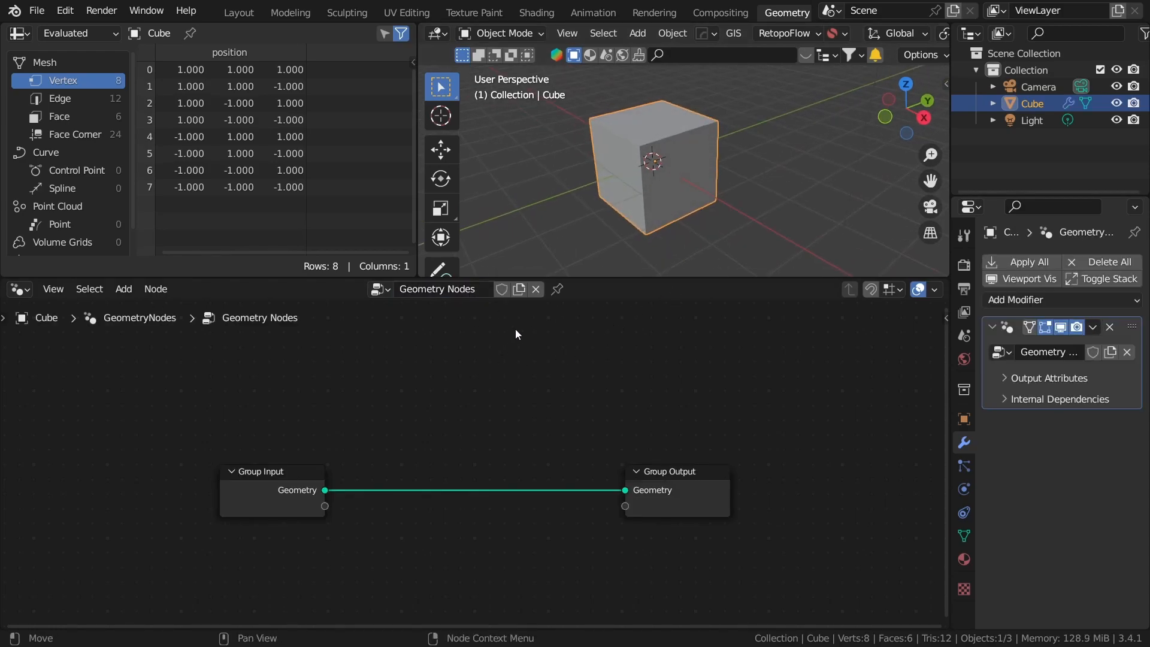
Add a Curve Line node and insert it into the link feeding the Group Output.
middle_click_drag(508, 490, 550, 439)
scroll(549, 439, "up", 1)
scroll(550, 439, "down", 2)
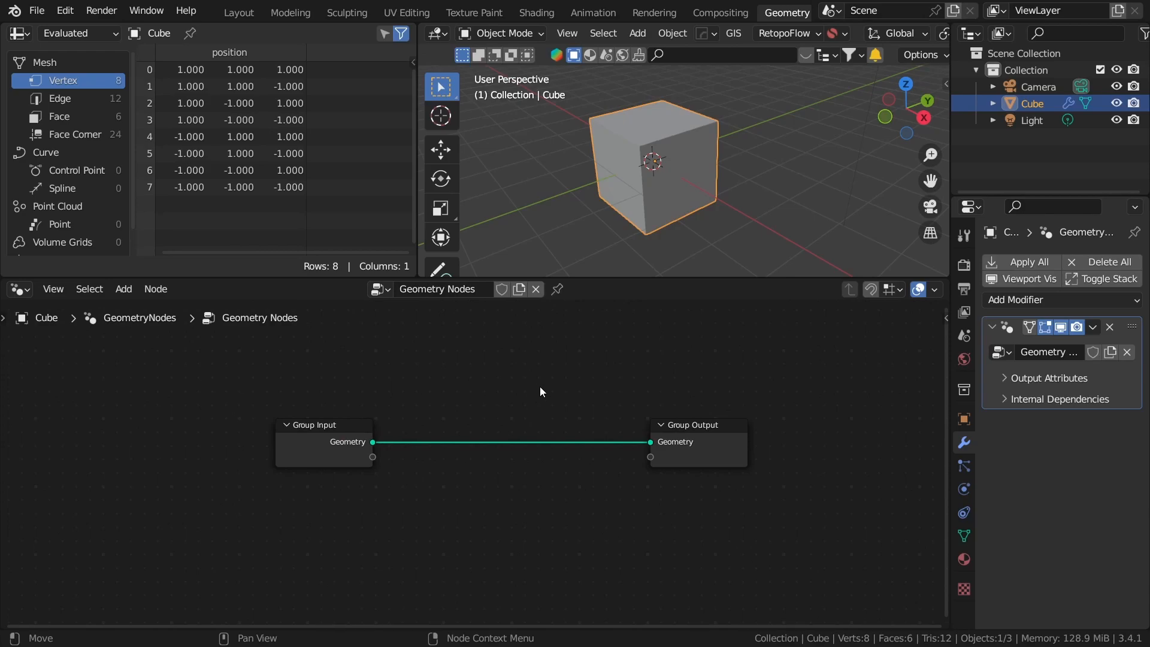
scroll(519, 422, "down", 3)
middle_click_drag(524, 512, 565, 463)
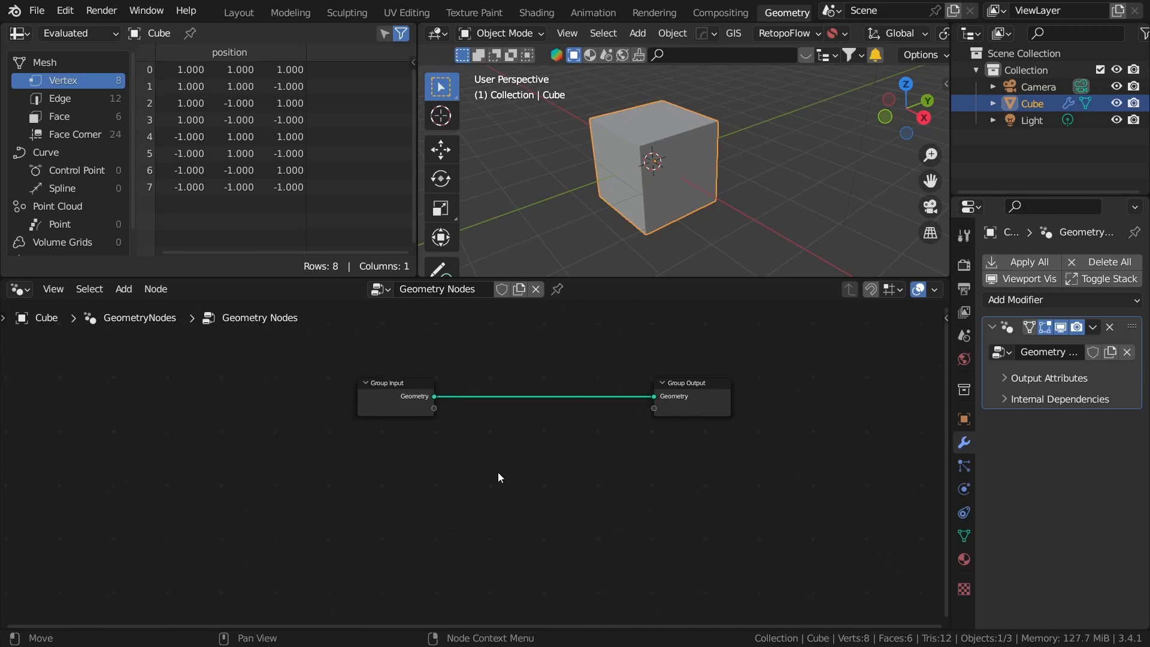
middle_click_drag(489, 473, 562, 477)
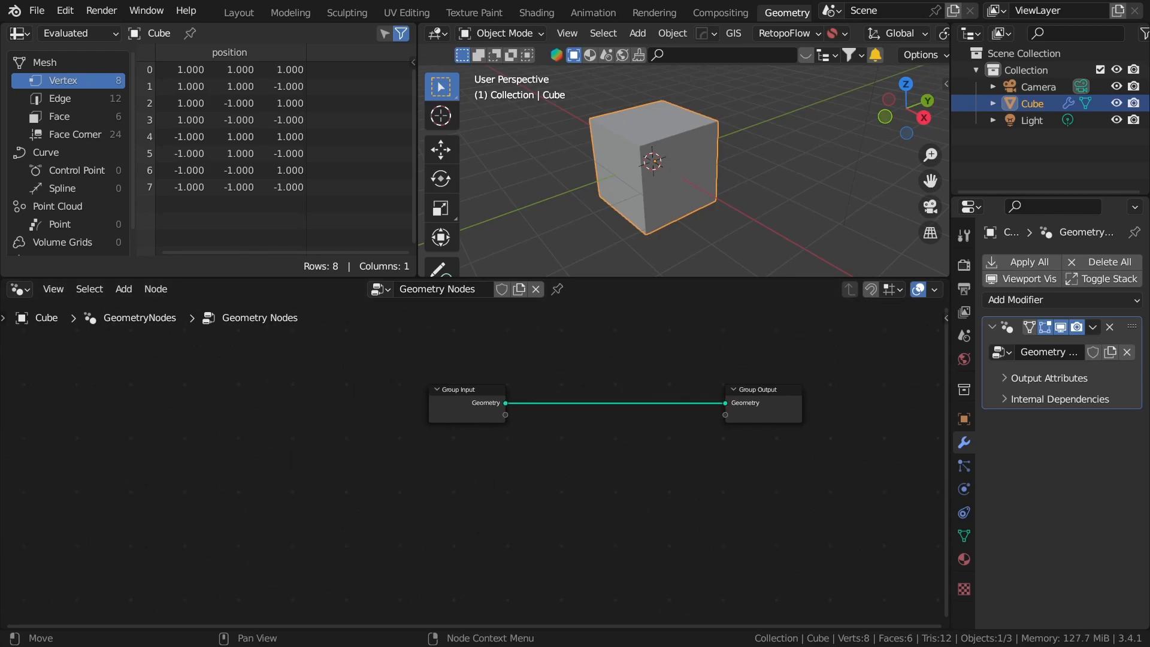
key("shift+a")
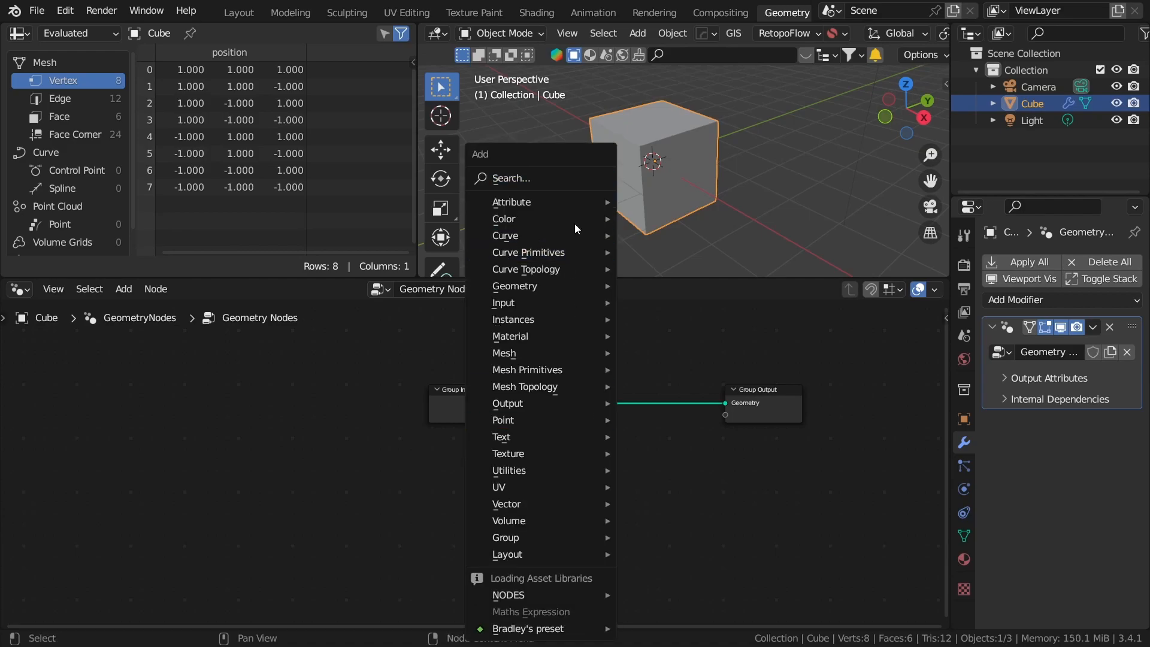
mouse_move(579, 172)
left_click(579, 144)
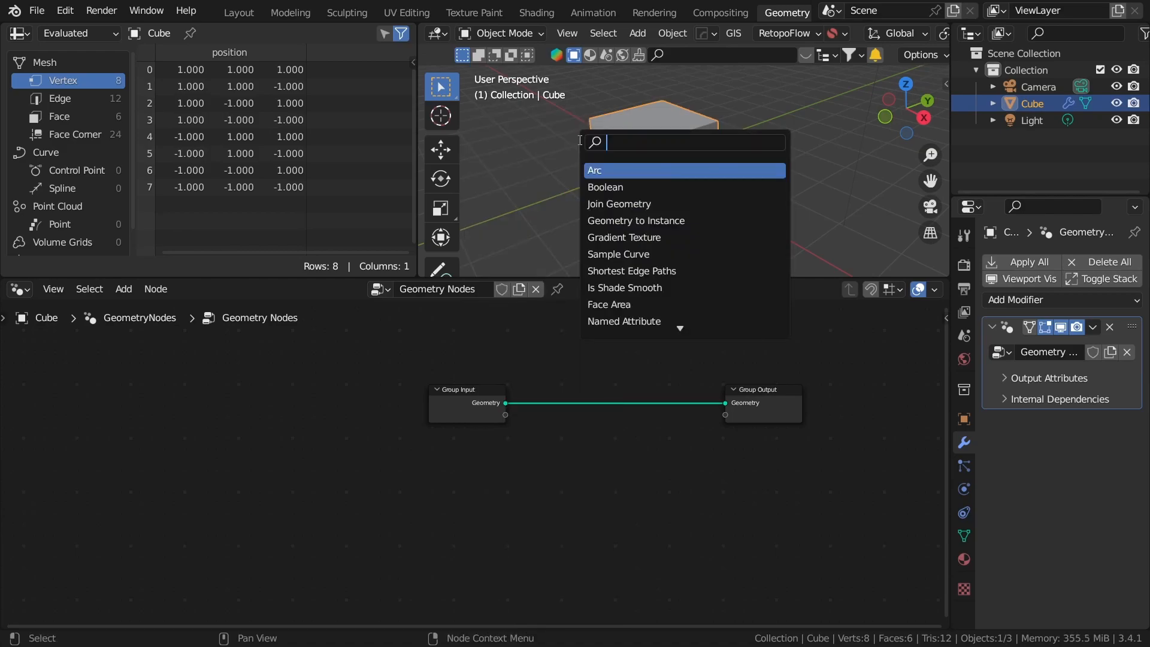
type("curve")
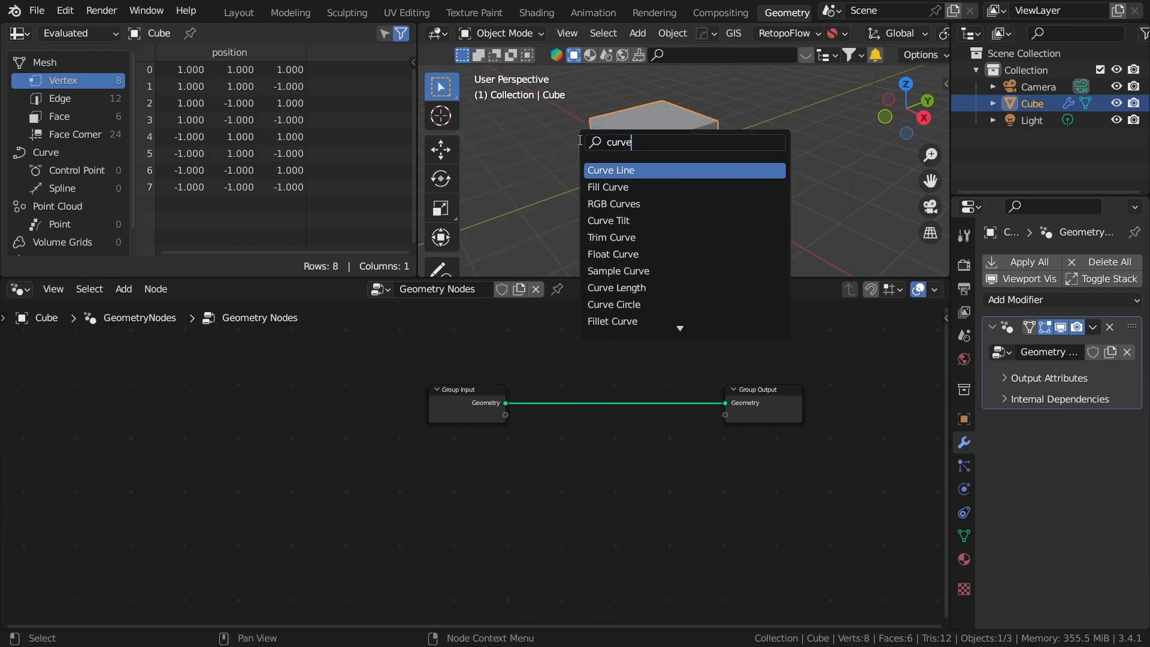
type(" li")
key("Return")
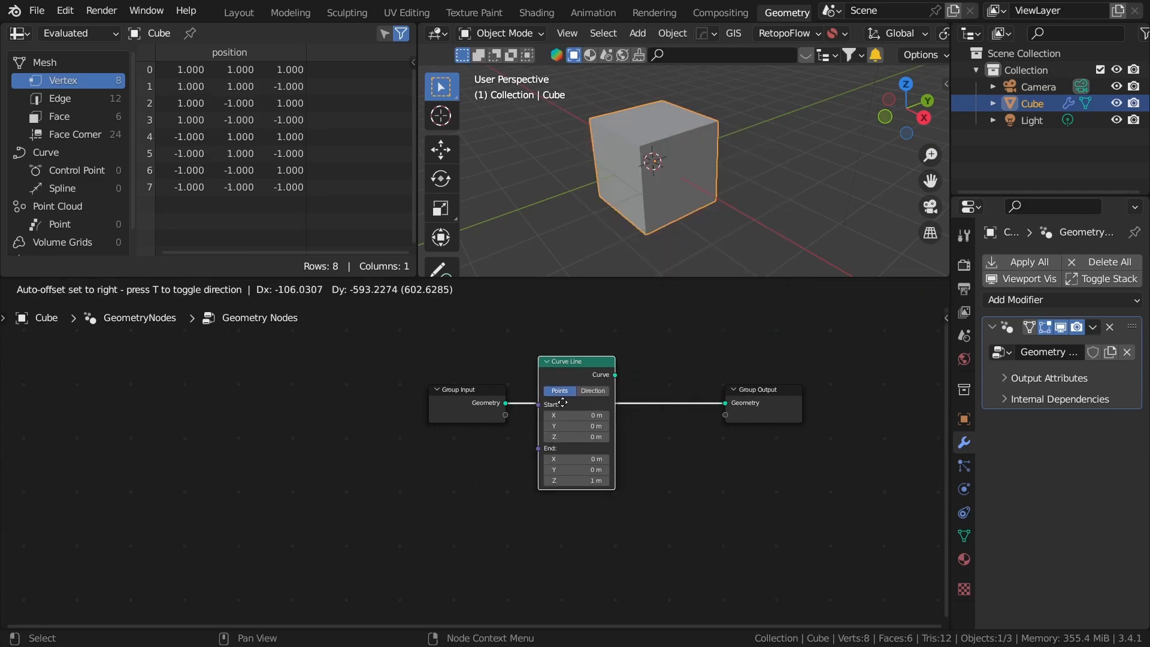
left_click(735, 437)
Set the End Z value of the Curve Line node to 10 m.
middle_click_drag(688, 165, 742, 199, "shift")
scroll(756, 448, "up", 3)
middle_click_drag(673, 424, 638, 432)
scroll(676, 544, "up", 2)
middle_click_drag(677, 544, 605, 539)
scroll(604, 517, "up", 1)
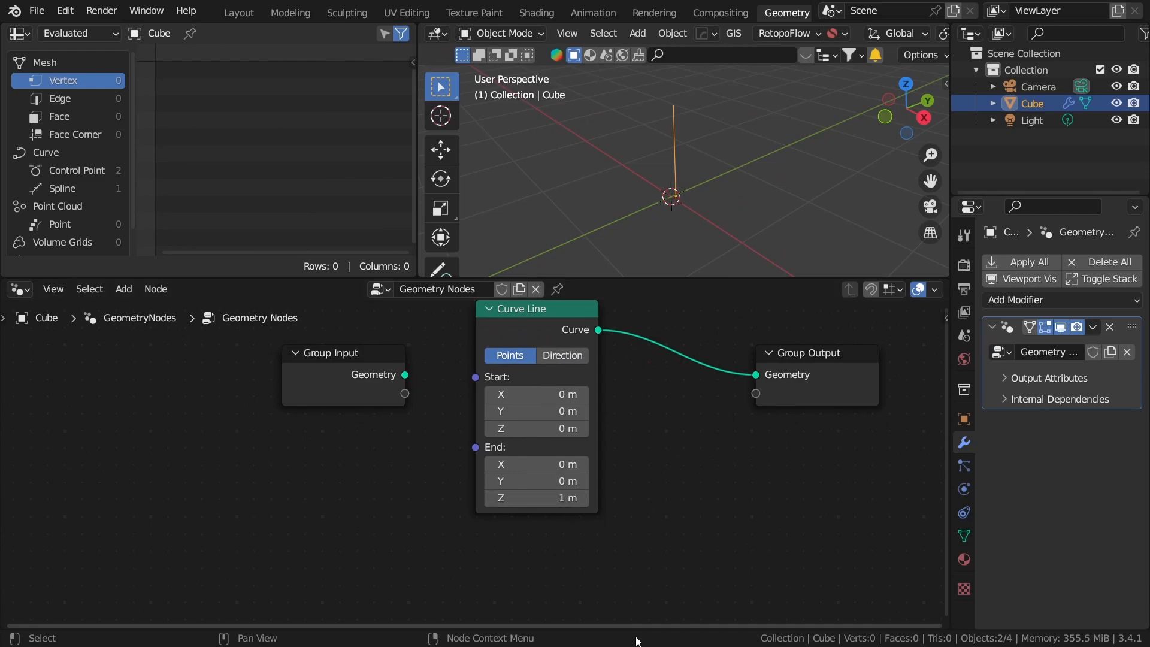
left_click(525, 496)
key("End")
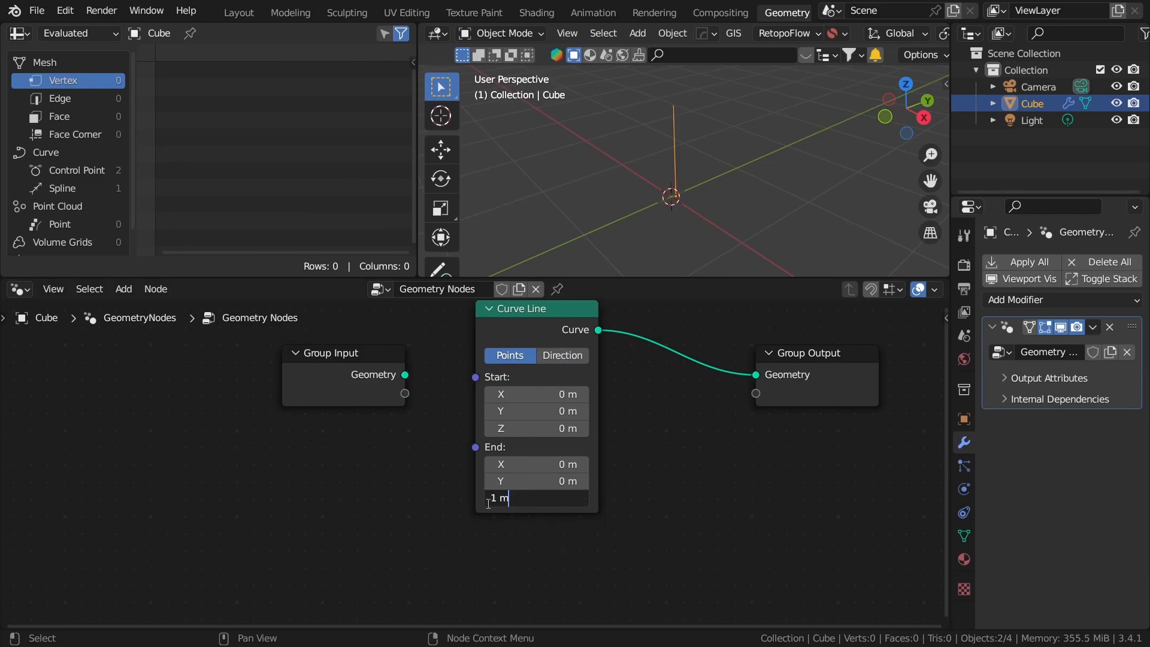
type("0")
key("Return")
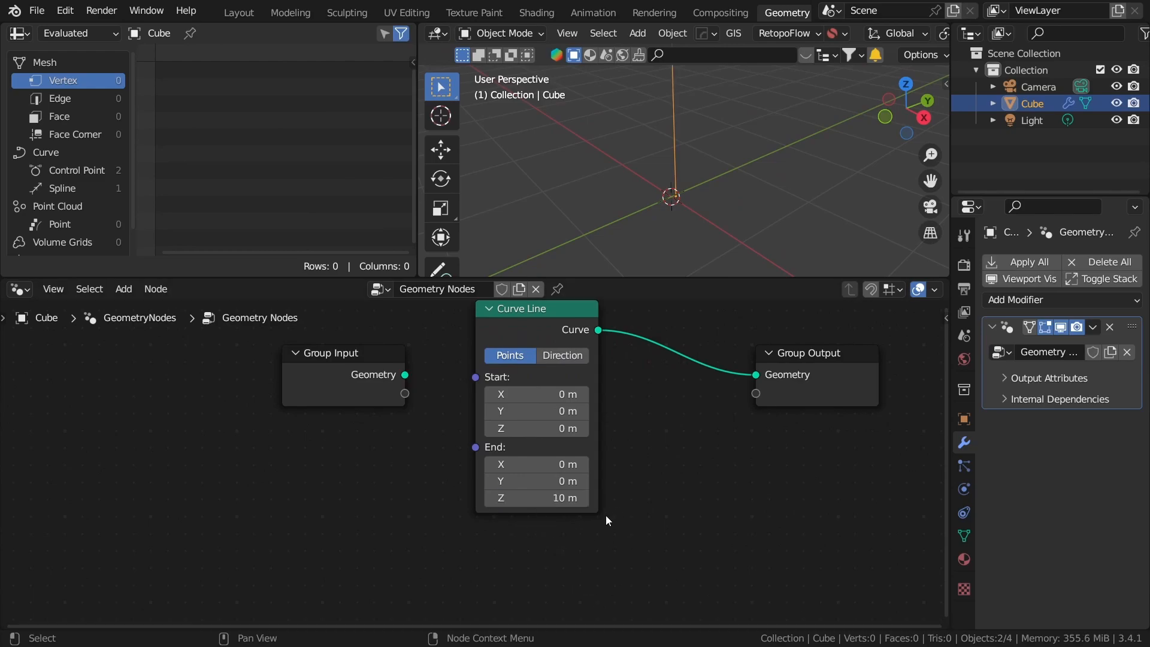
Insert a Curve to Mesh node between the Curve Line and the Group Output.
scroll(616, 505, "down", 2)
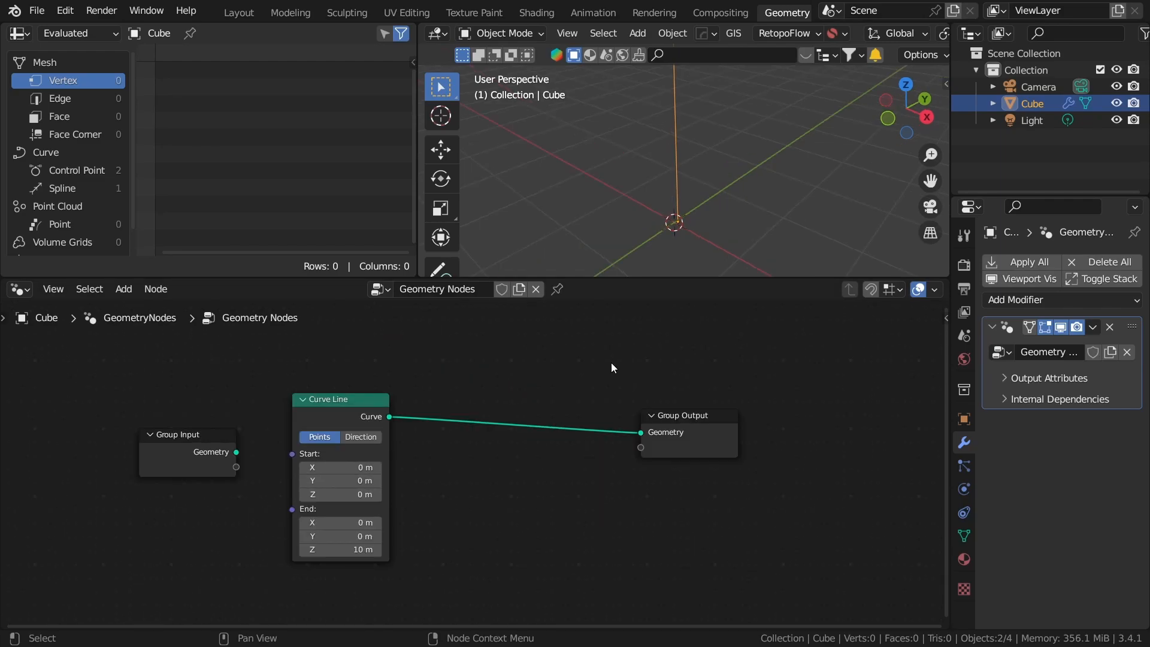
key("shift+a")
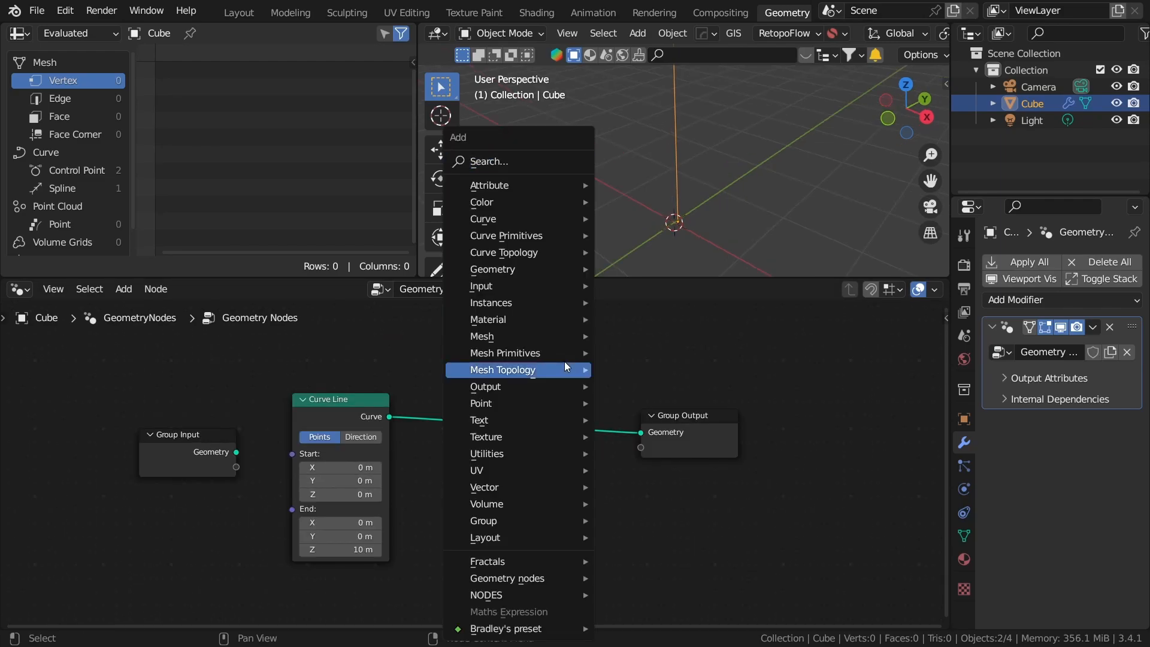
left_click(521, 162)
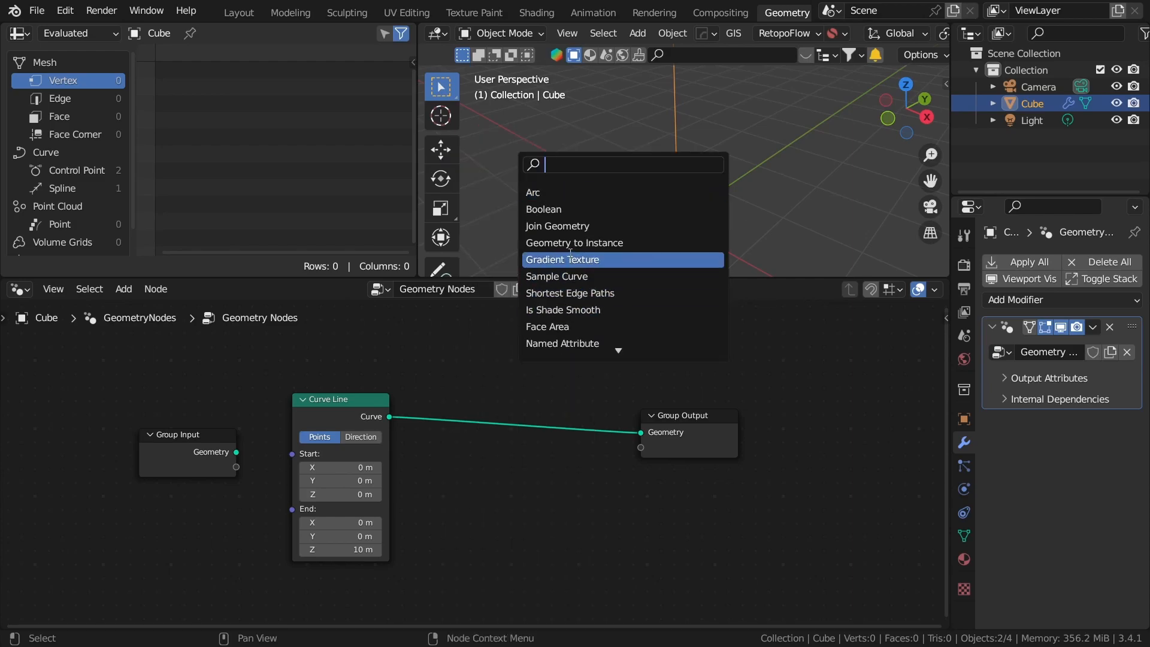
type("curv")
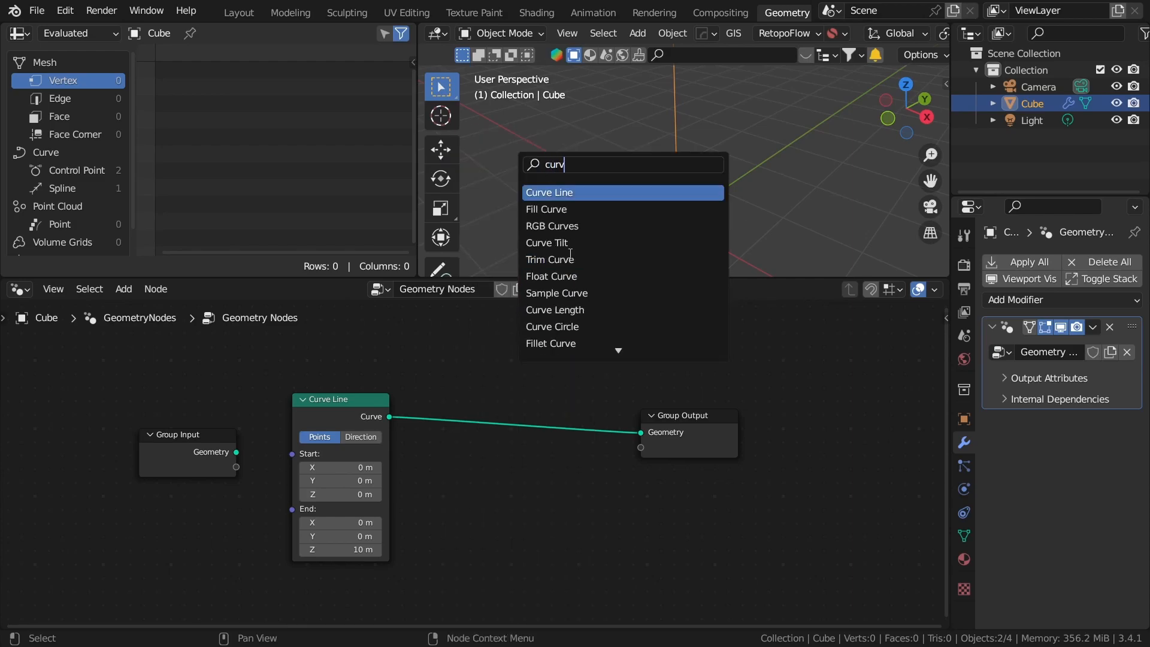
type("e to m")
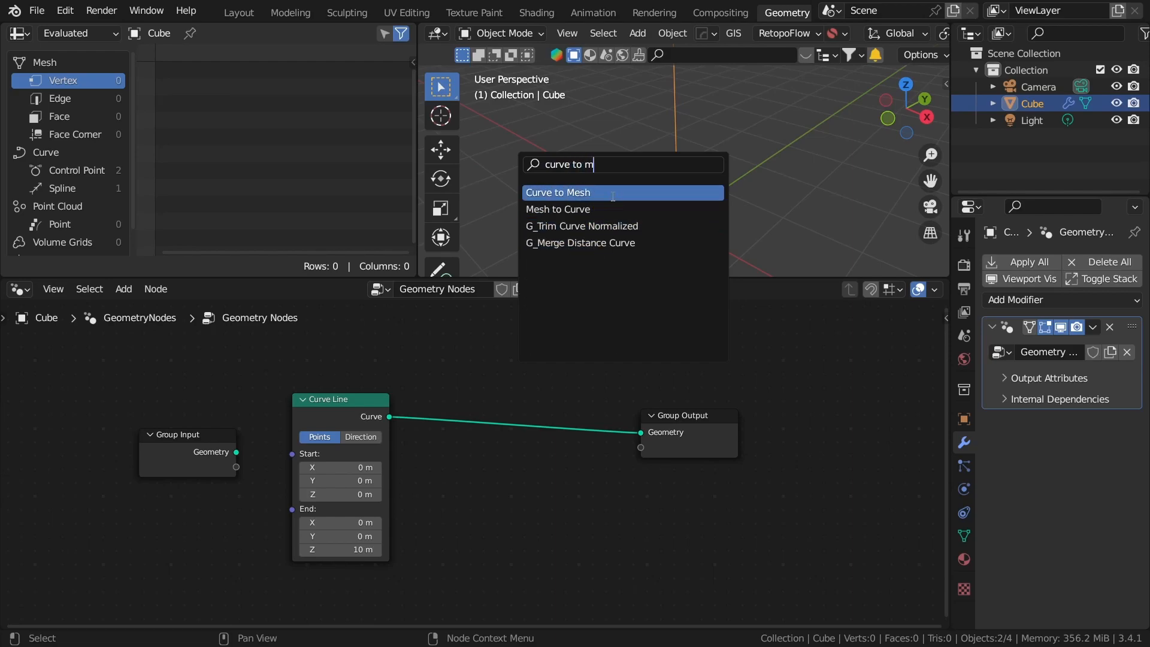
key("Return")
left_click(604, 426)
scroll(600, 407, "up", 3)
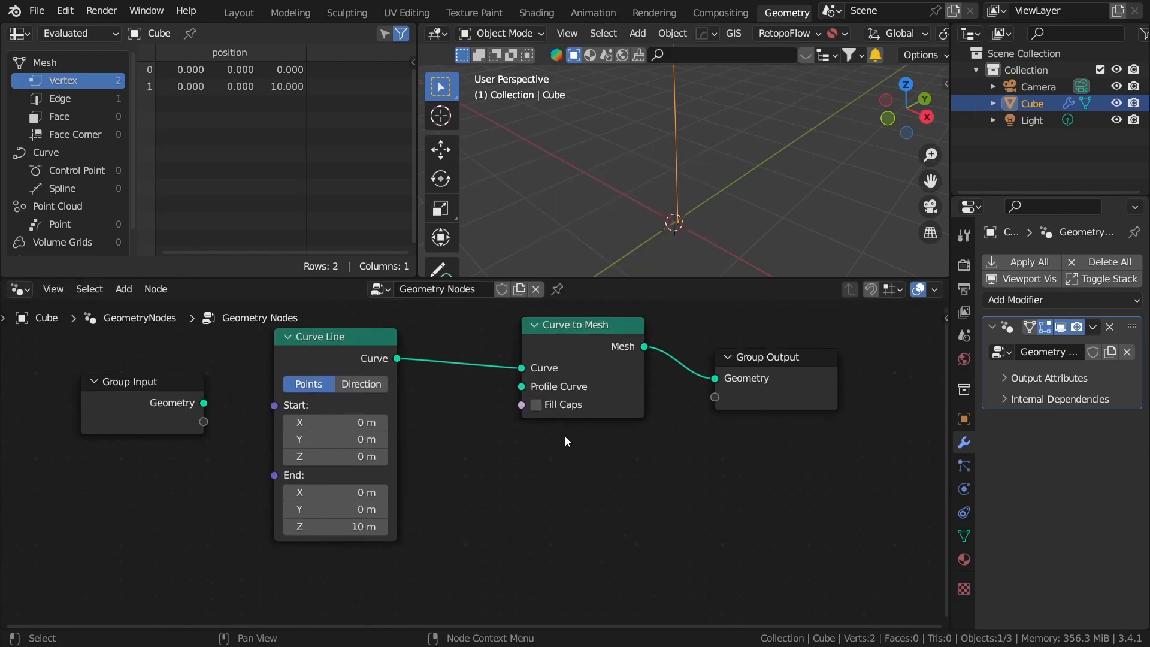
scroll(578, 382, "down", 3)
key("shift+a")
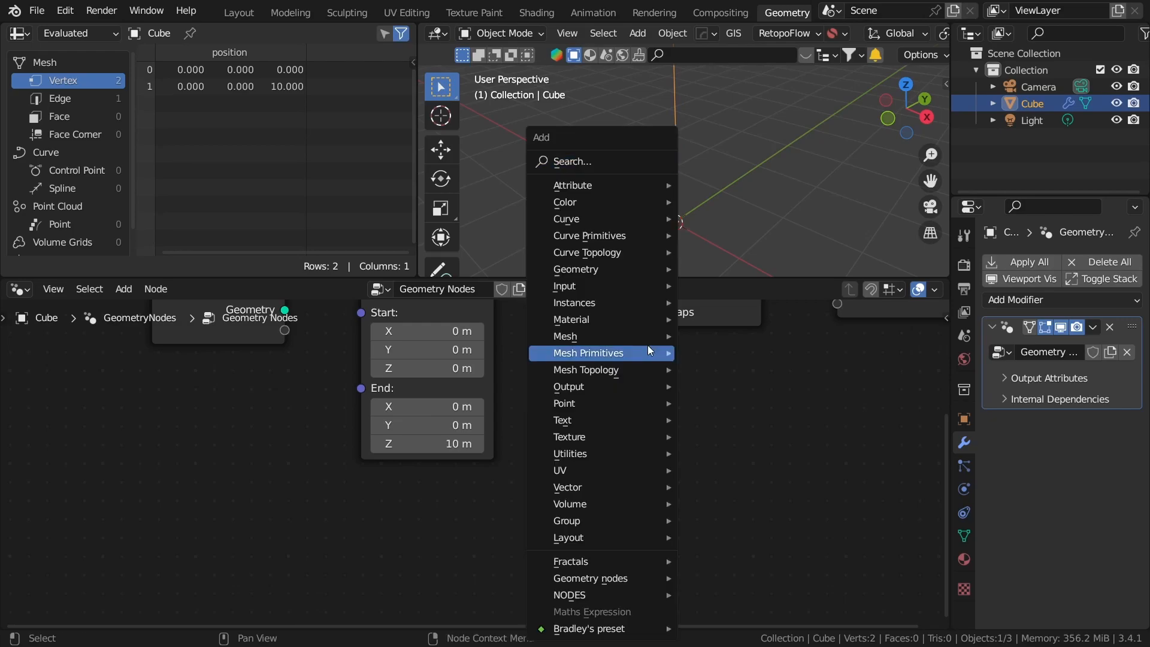
left_click(614, 163)
type("cir")
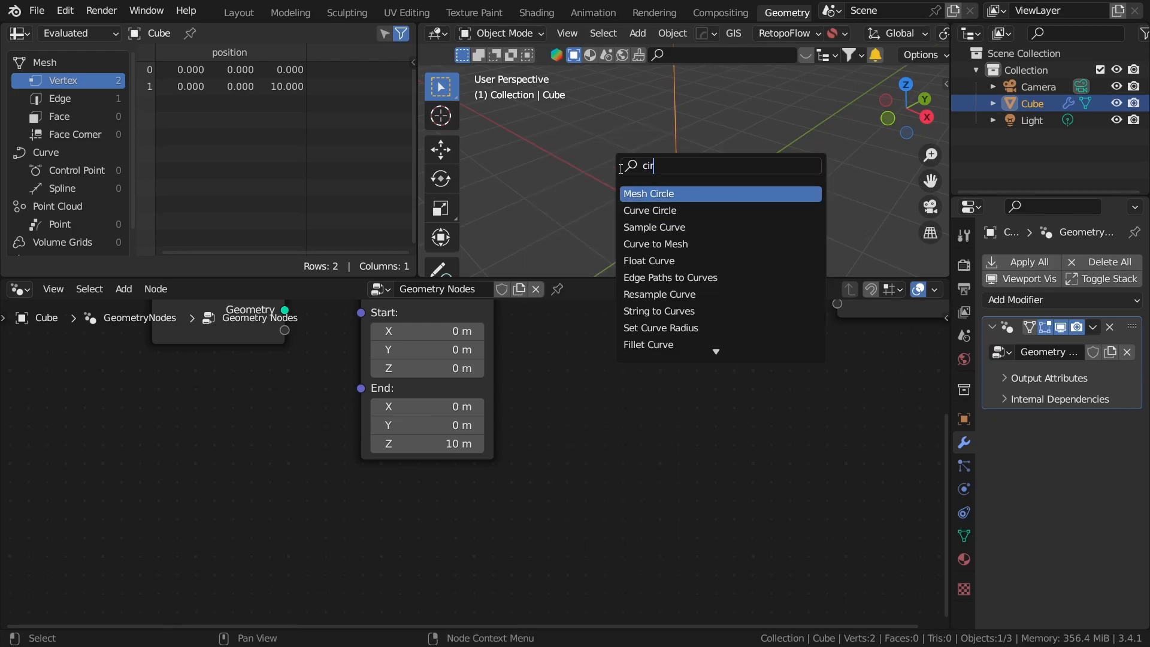
left_click(686, 227)
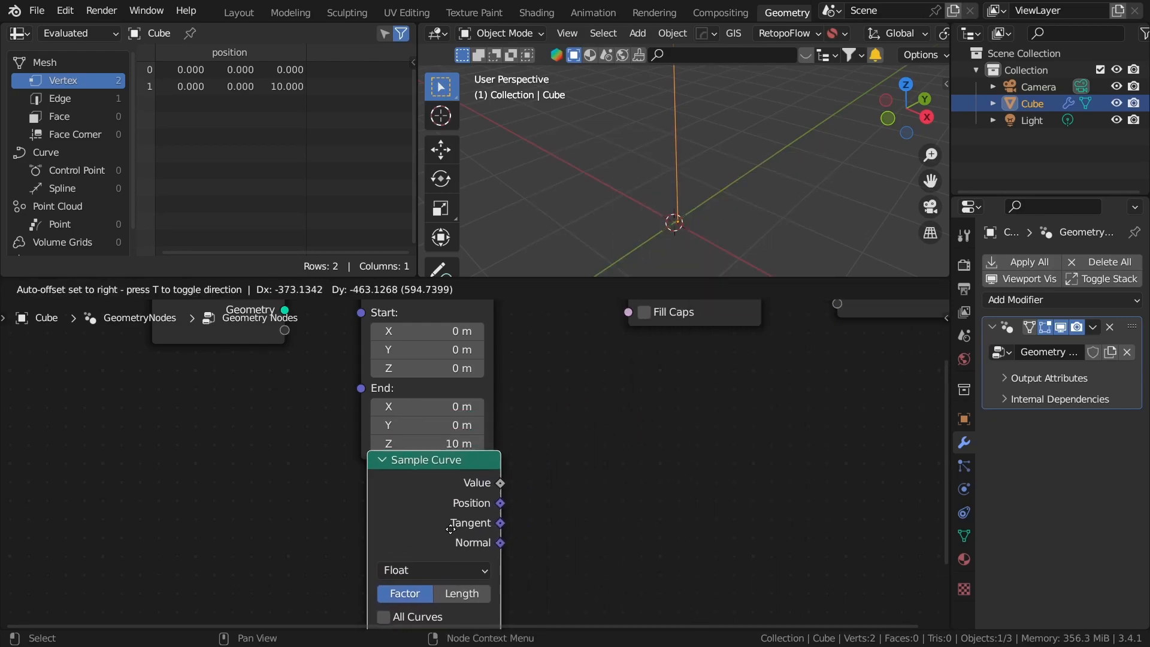
left_click(566, 506)
scroll(539, 506, "down", 2)
key("x")
Add a Curve Circle node below the Curve Line and connect its Curve output to the Profile Curve input of Curve to Mesh.
key("shift+a")
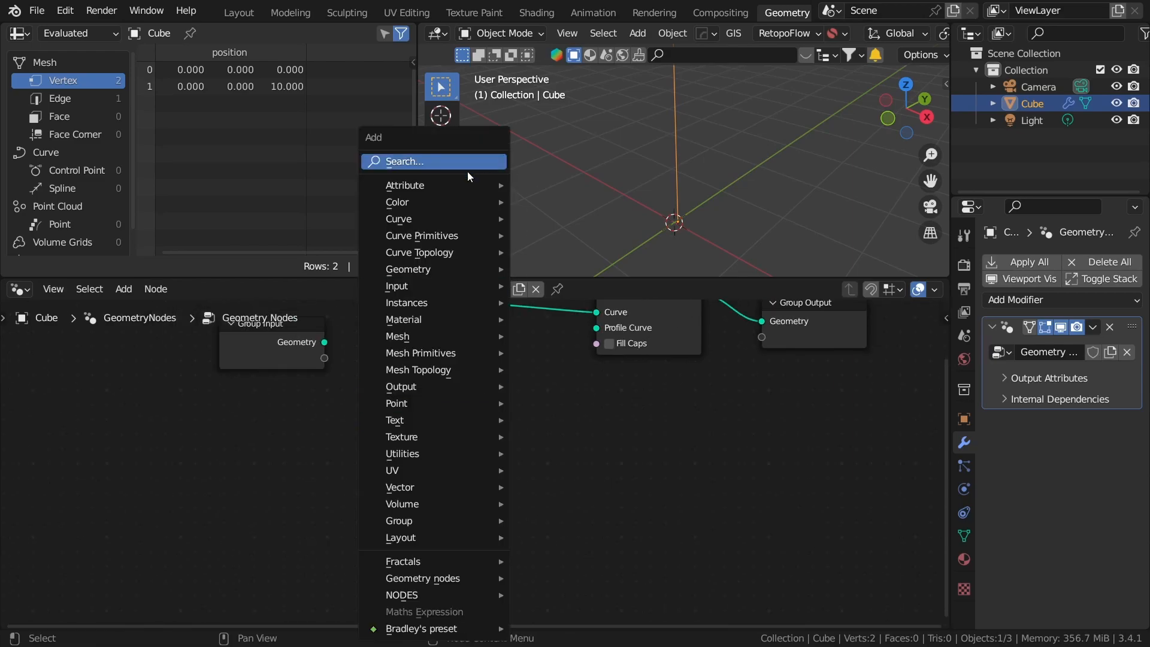
left_click(476, 165)
type("cirrc")
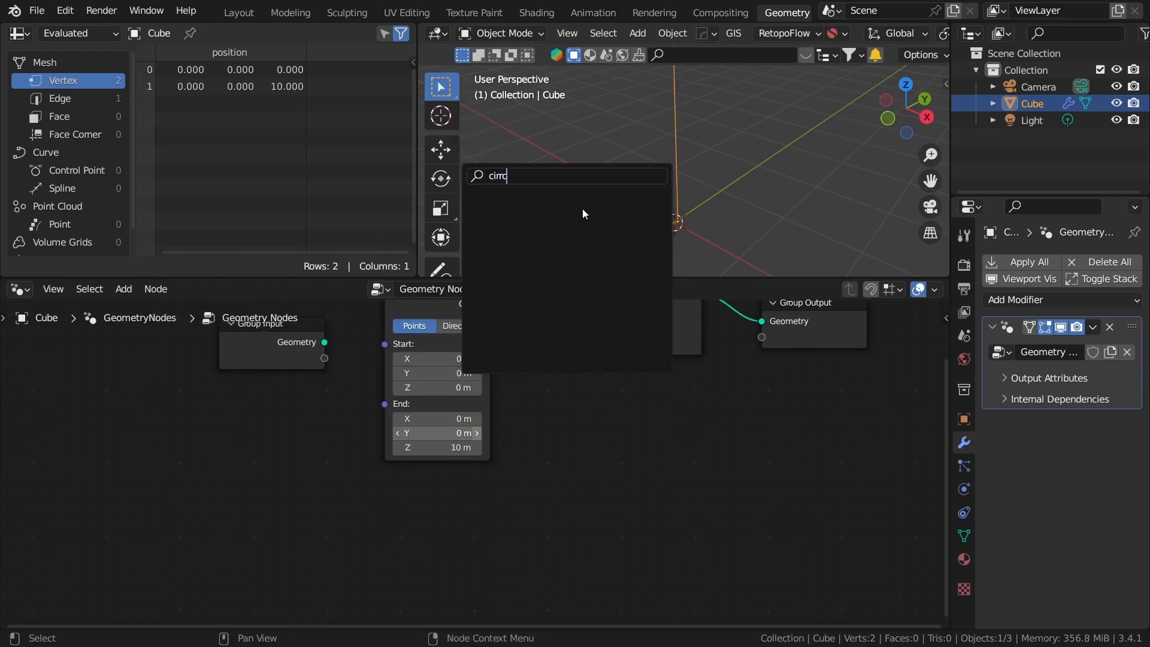
key("BackSpace")
key("BackSpace")
key("BackSpace")
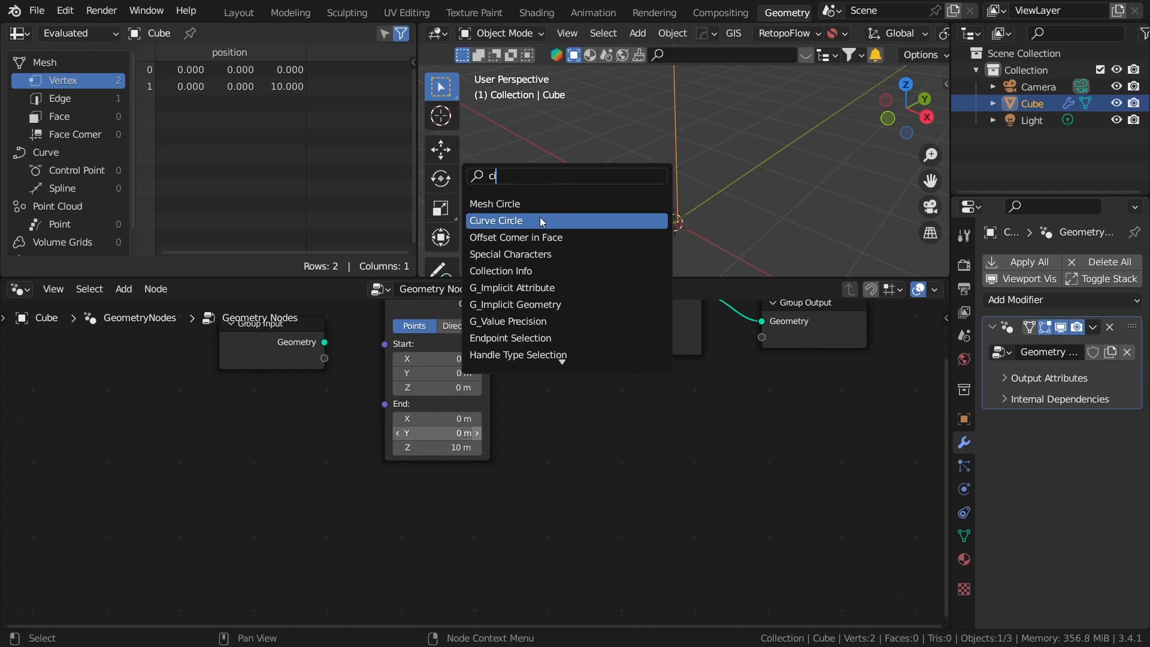
left_click(540, 217)
left_click(374, 590)
left_click_drag(489, 496, 602, 389)
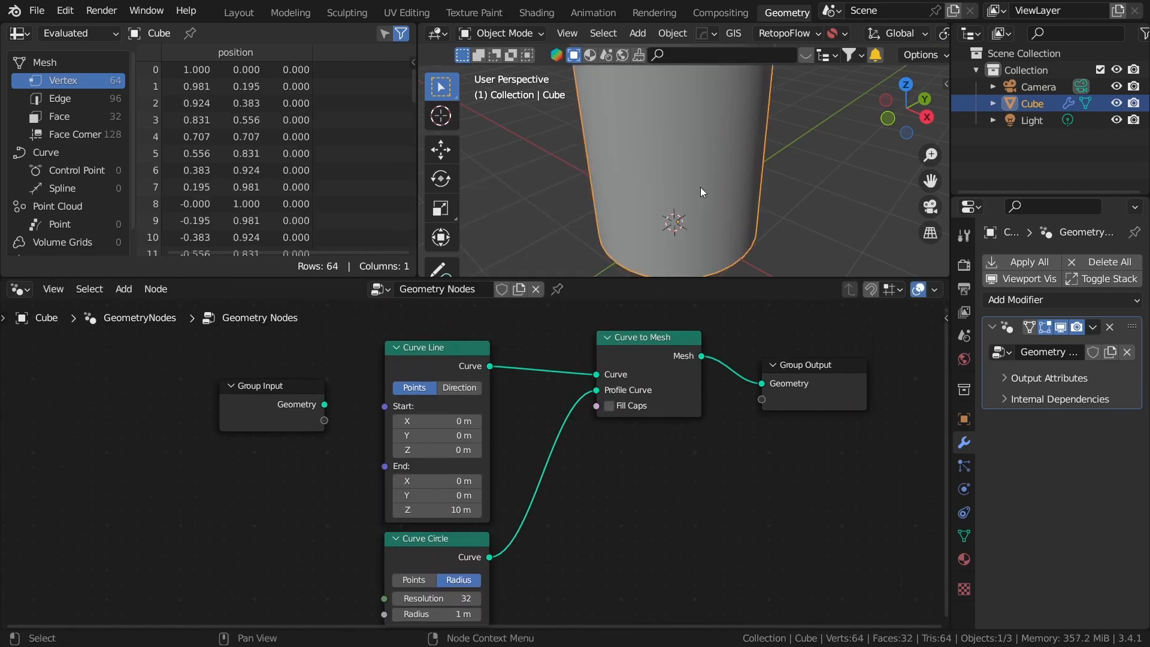
Enable Fill Caps on the Curve to Mesh node.
middle_click_drag(707, 195, 713, 227)
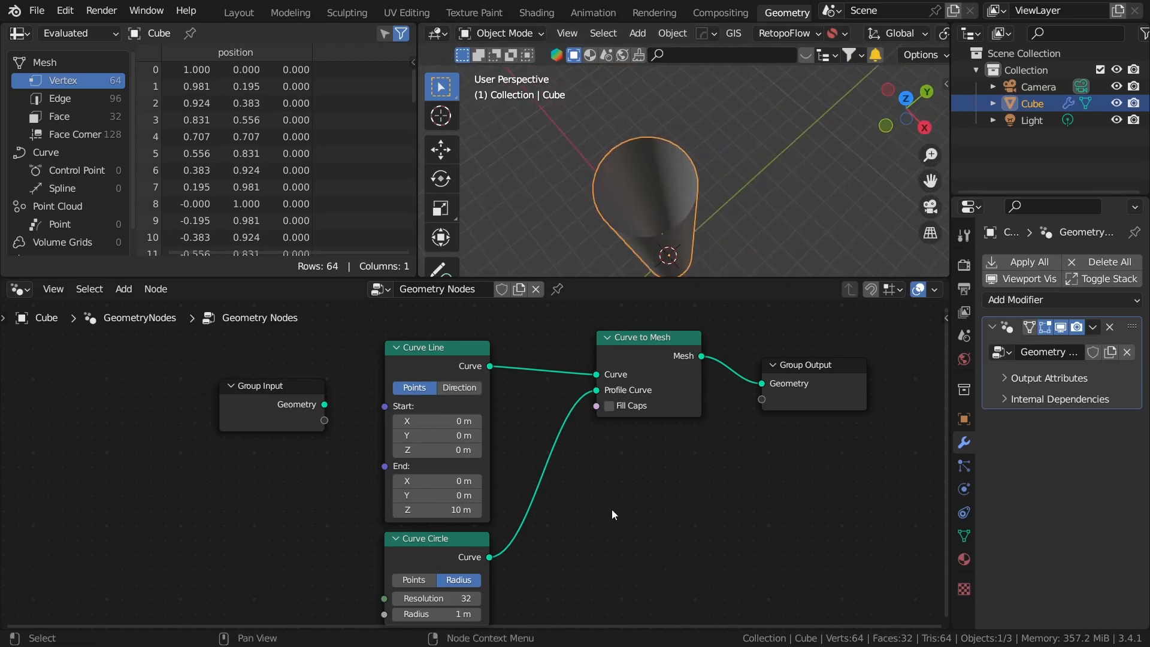
scroll(626, 387, "up", 1)
left_click(619, 401)
Set the Curve Circle node's Resolution to 5 and inspect the column's shape in the viewport.
middle_click_drag(711, 455, 809, 267)
scroll(681, 472, "up", 6)
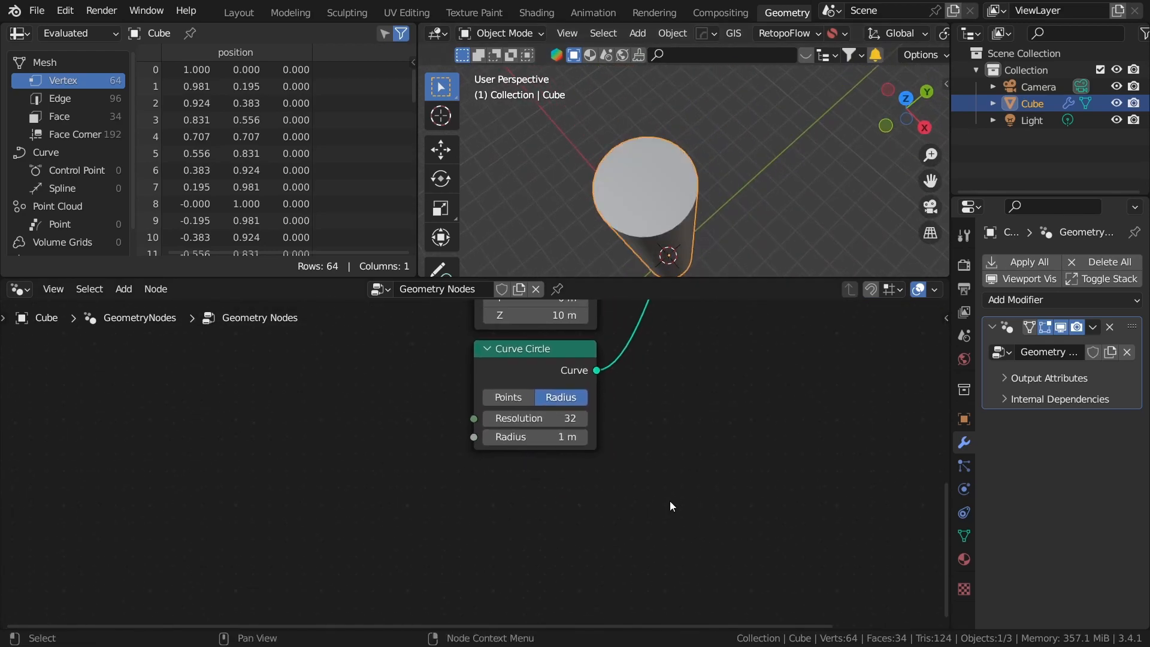
middle_click_drag(529, 448, 502, 494)
left_click(564, 442)
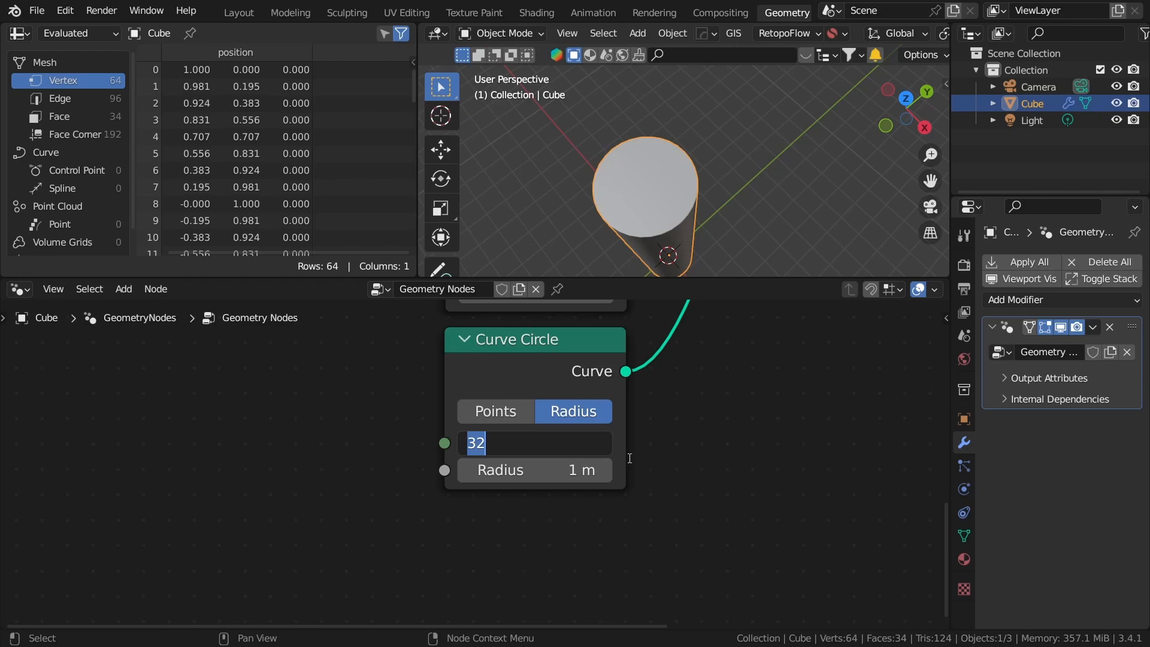
key("BackSpace")
type("4")
key("BackSpace")
type("5")
key("Return")
middle_click_drag(727, 144, 790, 263)
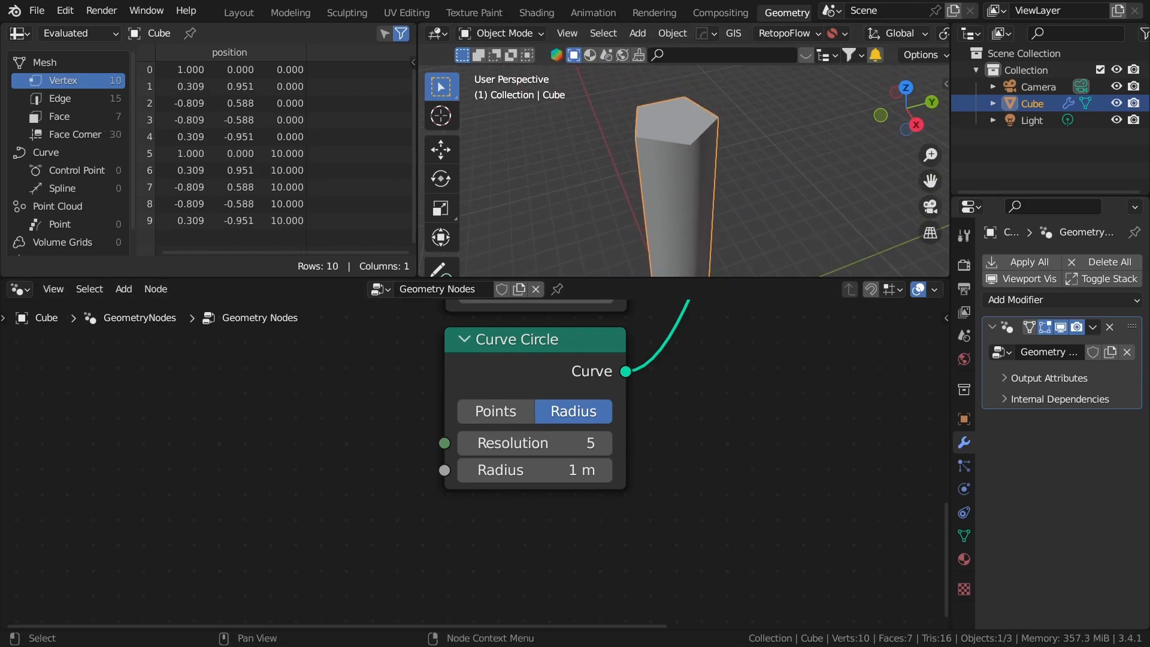
middle_click_drag(758, 263, 609, 182)
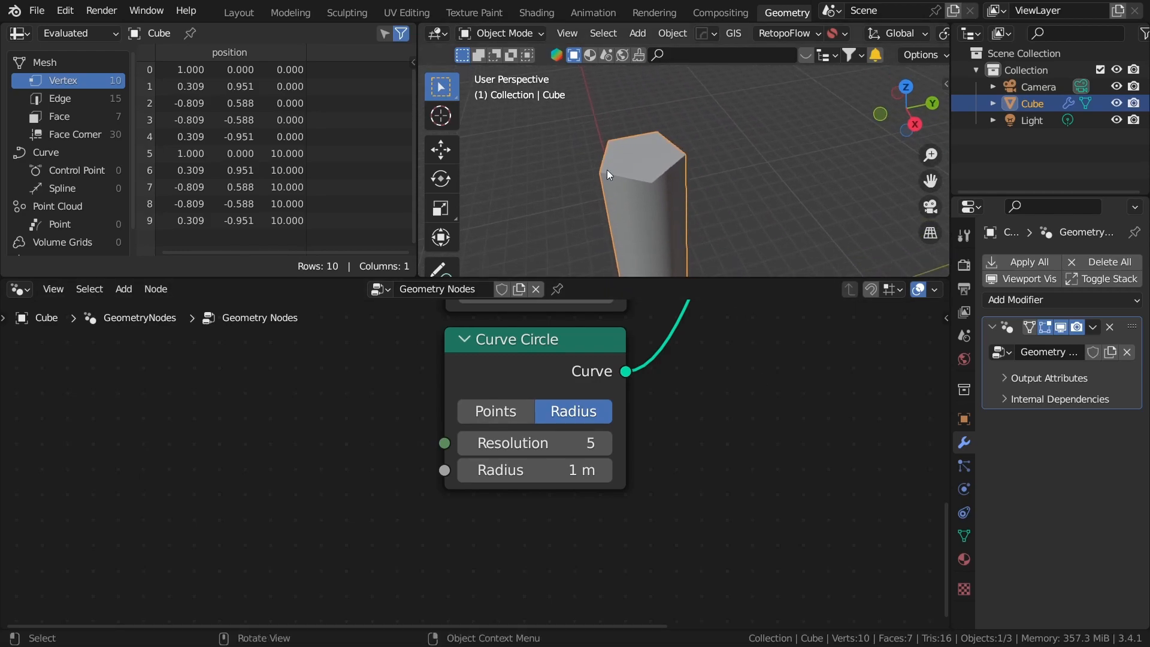
Group the Curve Line, Curve Circle and Curve to Mesh nodes in a frame, spacing Group Input and Group Output away from it.
scroll(739, 427, "down", 14)
middle_click_drag(739, 426, 679, 548)
scroll(682, 515, "down", 2)
middle_click_drag(686, 487, 697, 422)
left_click_drag(386, 452, 295, 383)
left_click_drag(365, 394, 316, 422)
left_click_drag(421, 351, 606, 533)
key("ctrl+j")
left_click_drag(655, 381, 834, 364)
left_click(641, 333)
Label the frame around the curve nodes "Base".
middle_click_drag(641, 333, 595, 452)
left_click(467, 478)
key("F2")
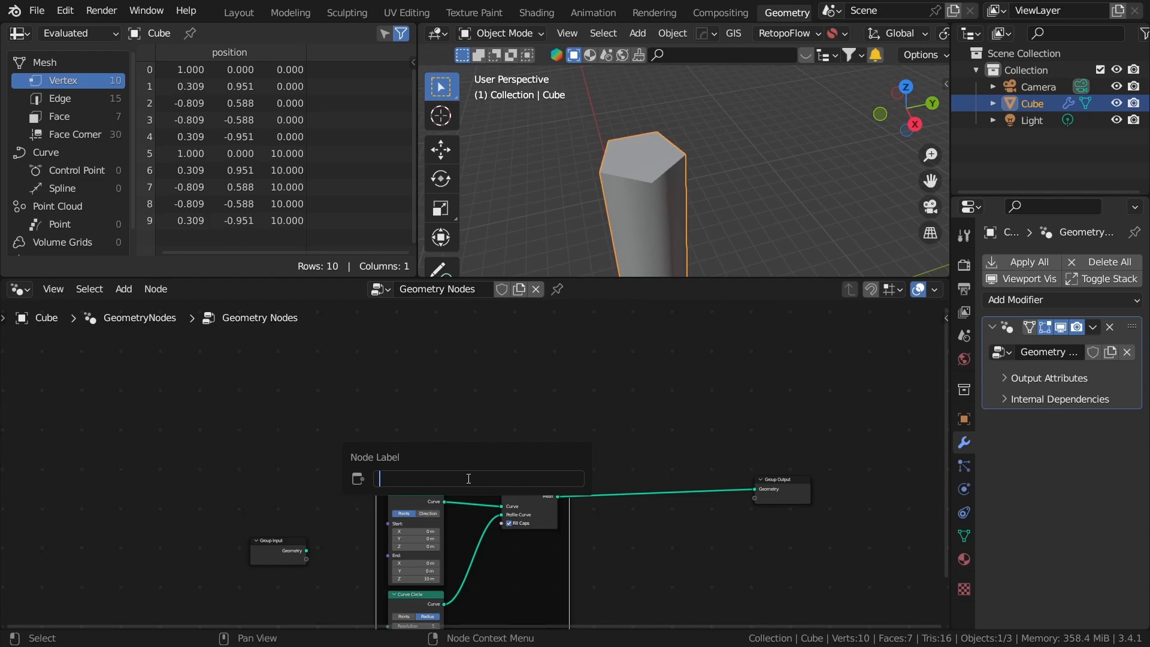
type("B")
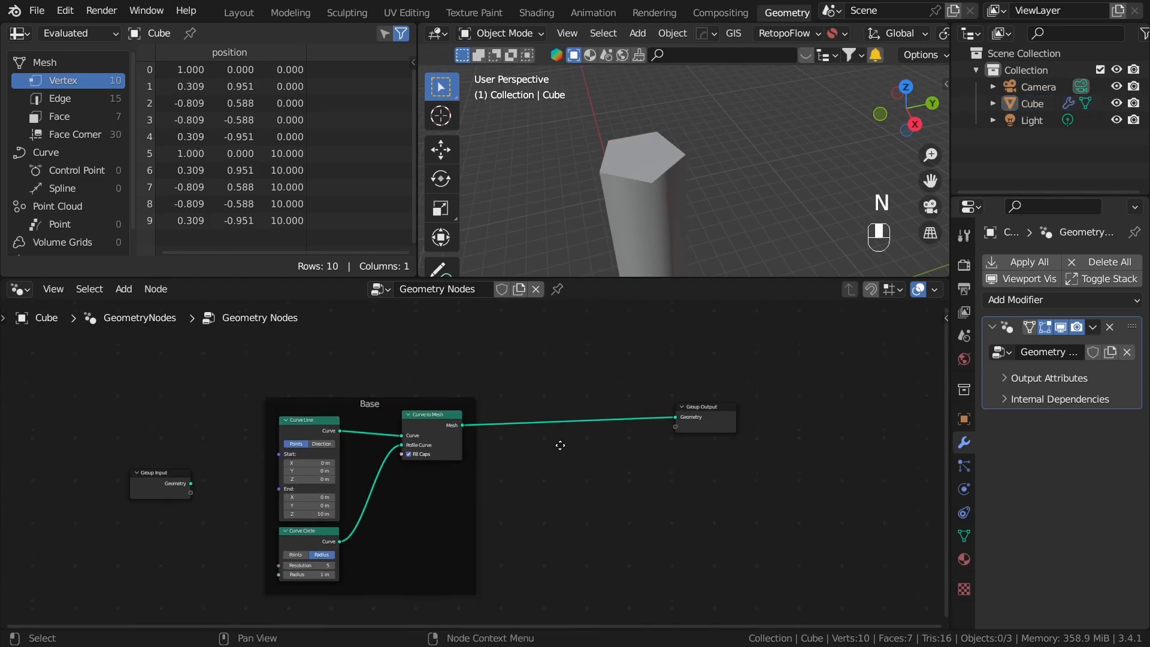
Add an Ico Sphere node and place it above the Base frame.
middle_click_drag(559, 444, 551, 505)
scroll(552, 426, "up", 1)
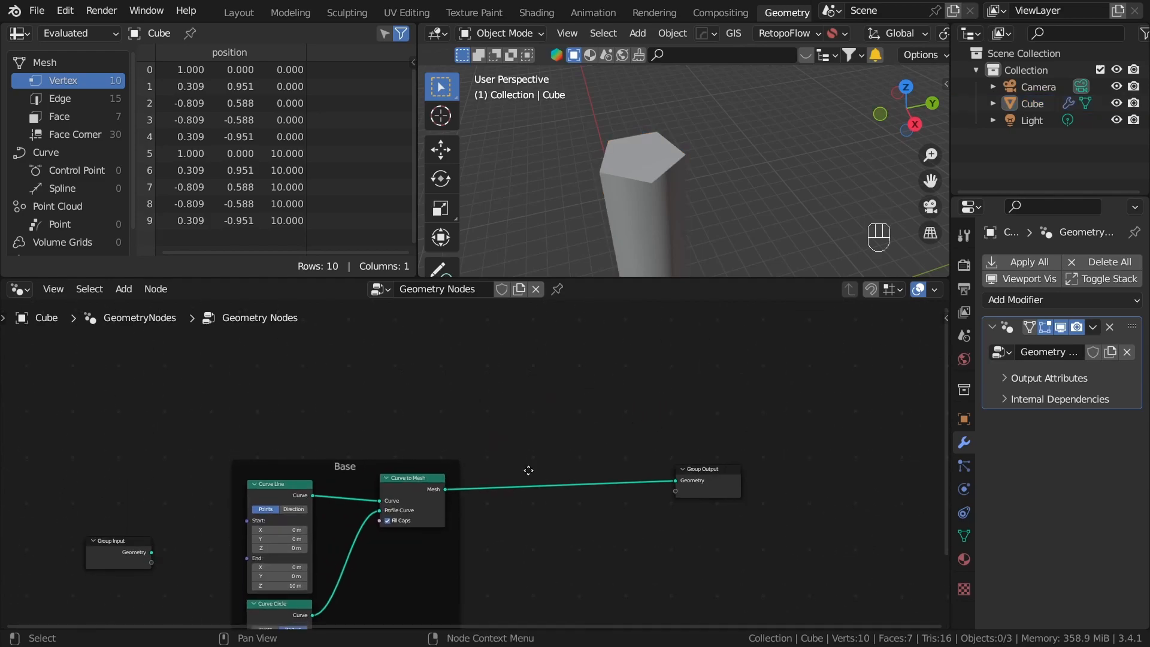
middle_click_drag(456, 555, 545, 460)
scroll(544, 460, "up", 2)
scroll(539, 407, "down", 3)
middle_click_drag(541, 406, 454, 502)
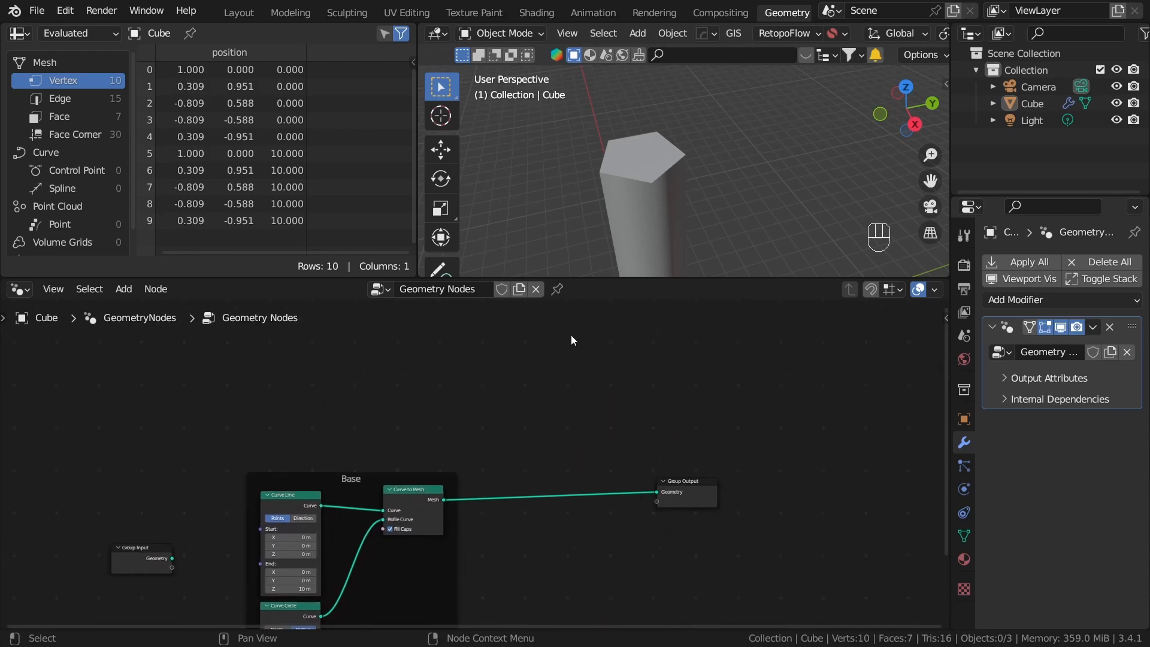
key("shift+a")
left_click(537, 158)
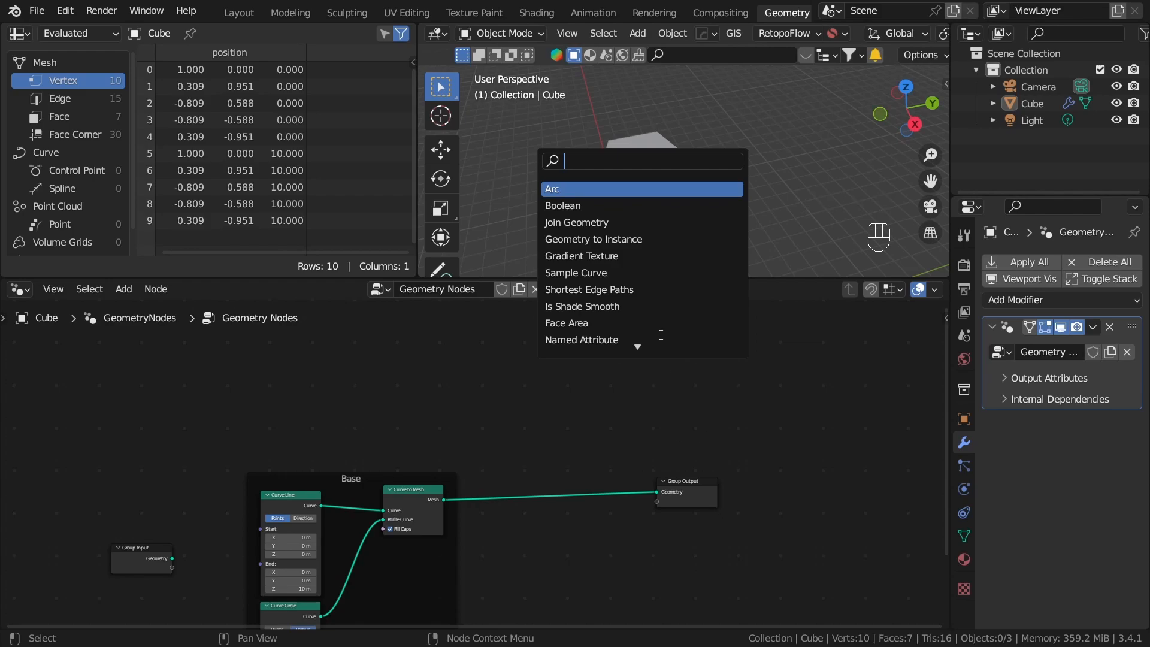
type("ico")
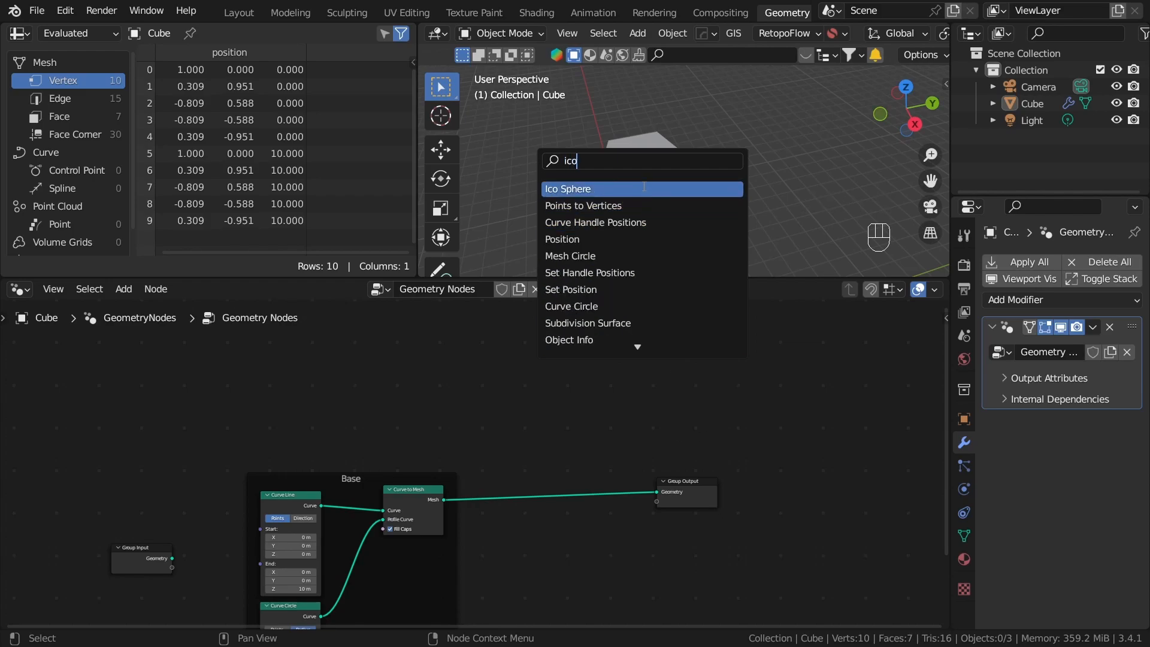
left_click(644, 186)
left_click(401, 394)
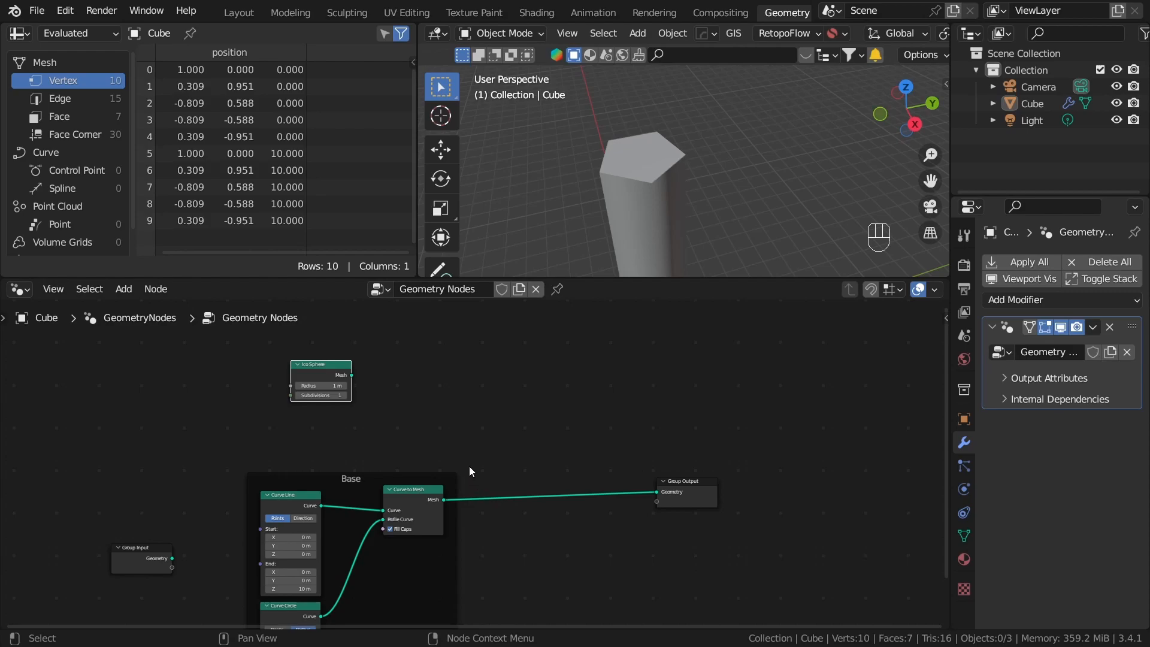
middle_click_drag(486, 455, 536, 425)
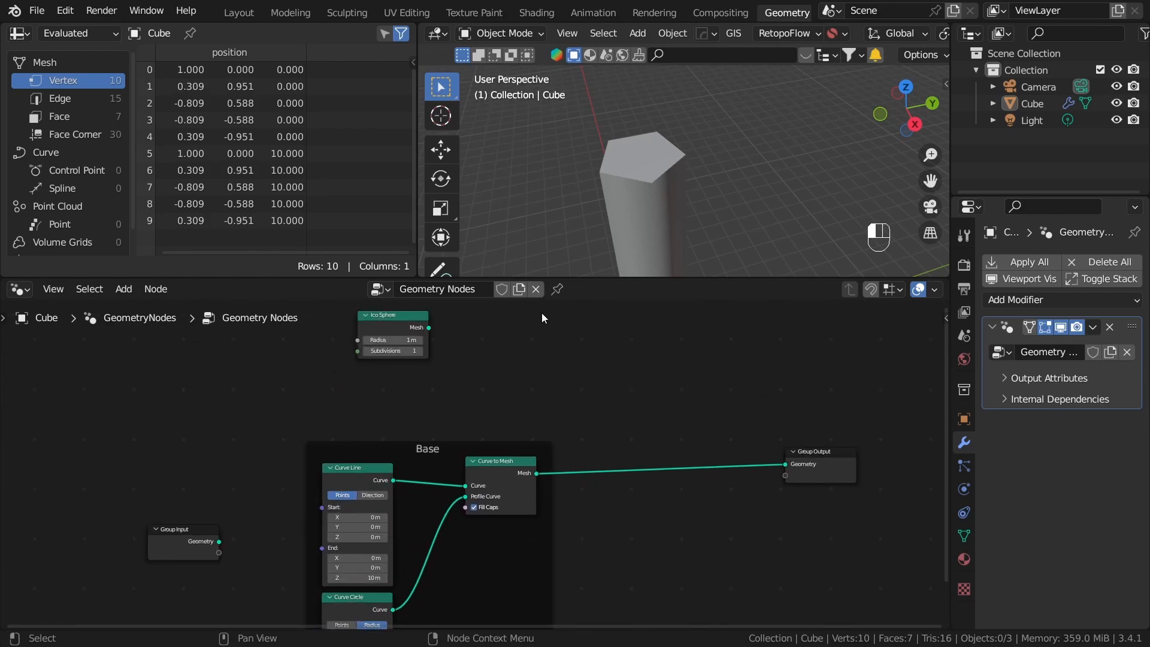
scroll(541, 313, "up", 1)
left_click_drag(366, 379, 412, 352)
Add an Instance on Points node beside the Ico Sphere node, leaving a gap between them.
key("shift+a")
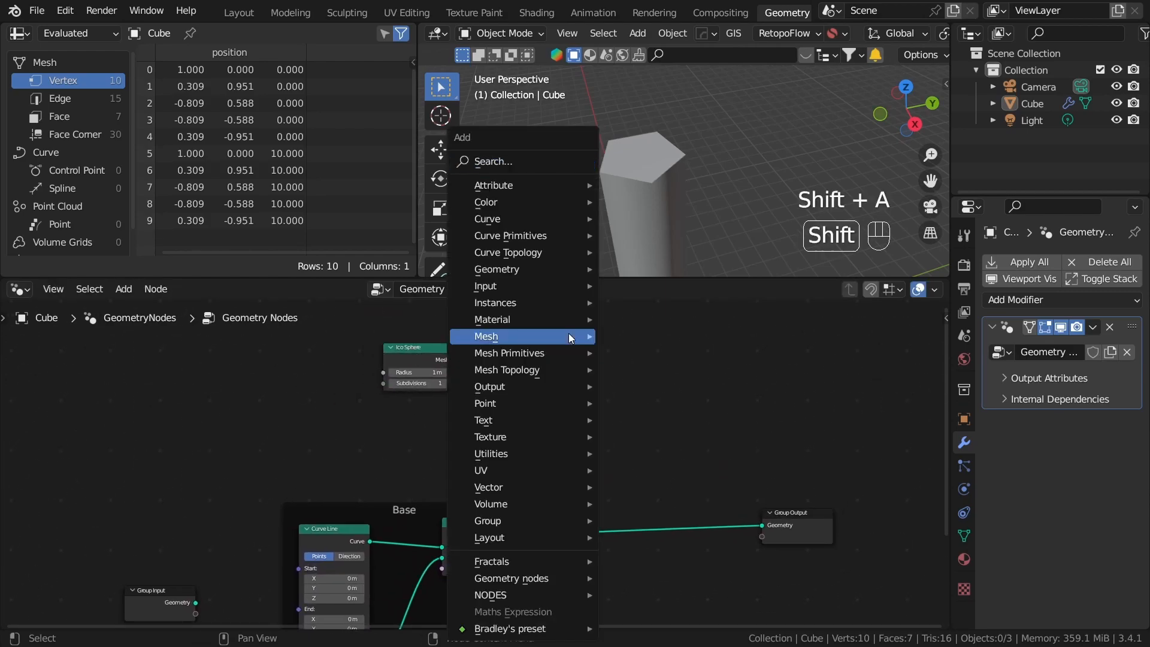
left_click(551, 162)
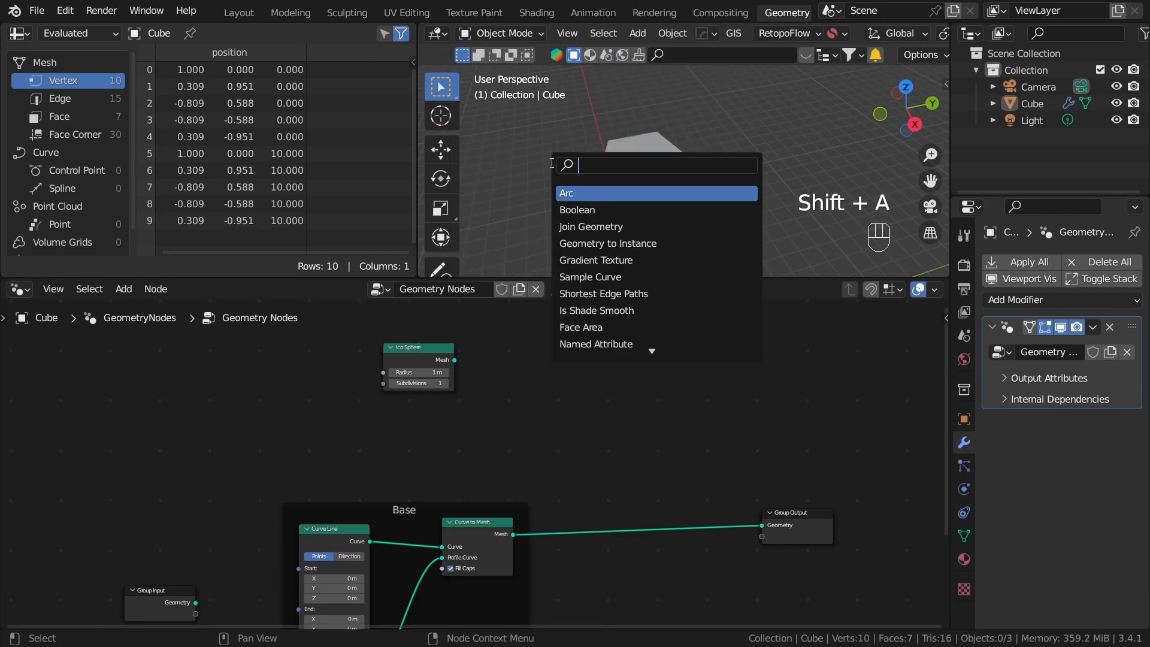
type("i")
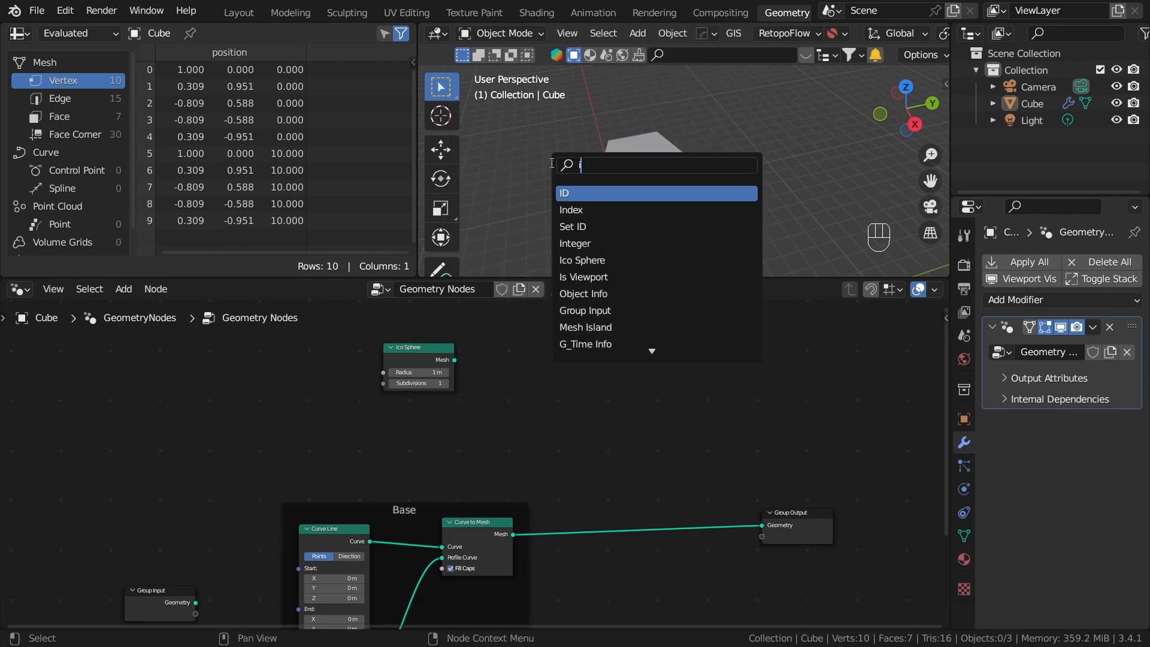
type("nstance on")
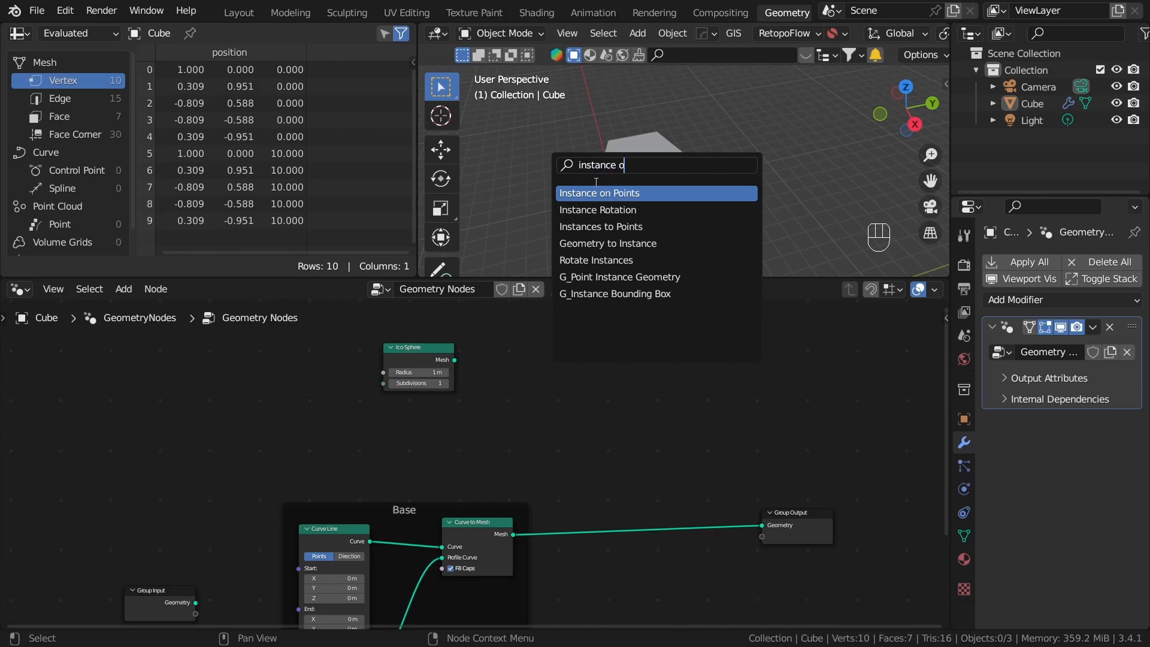
left_click(615, 189)
left_click(675, 359)
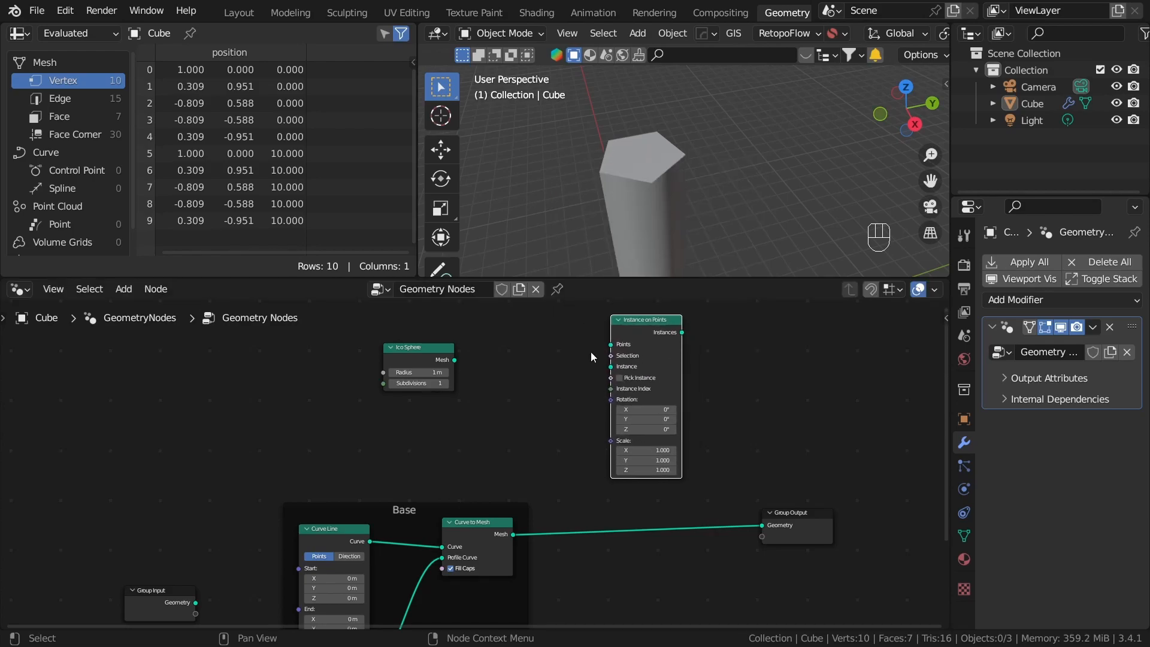
Connect the Ico Sphere's Mesh output to the Instance input of Instance on Points.
scroll(552, 338, "up", 3)
middle_click_drag(535, 363, 490, 416)
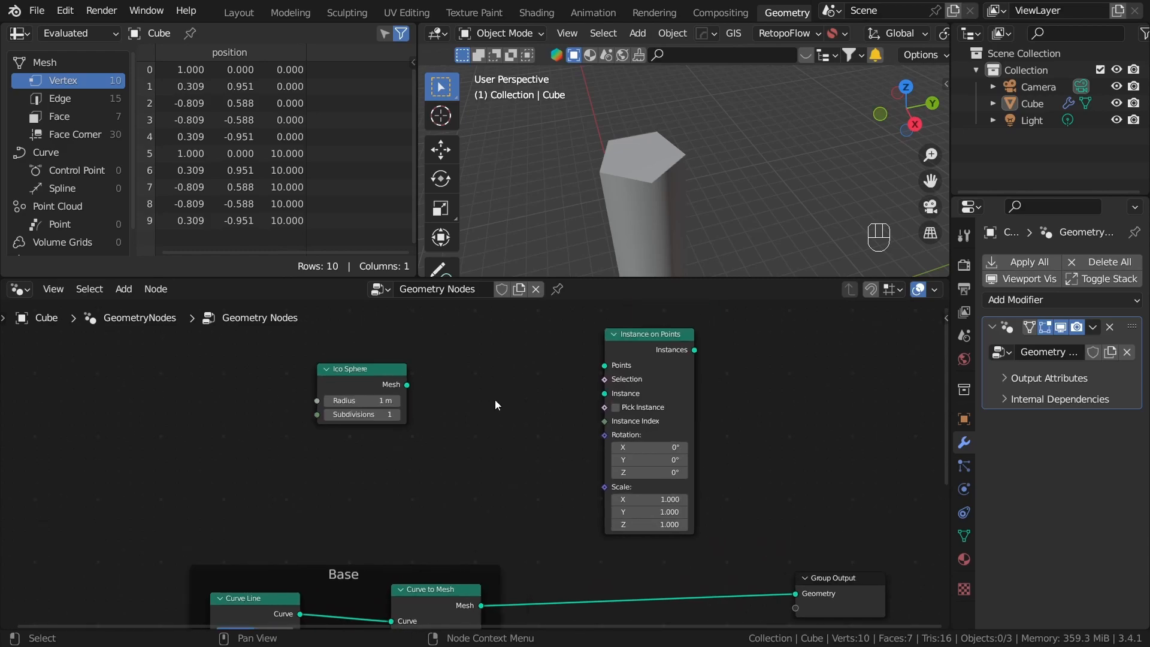
scroll(500, 401, "up", 1)
left_click_drag(395, 372, 626, 387)
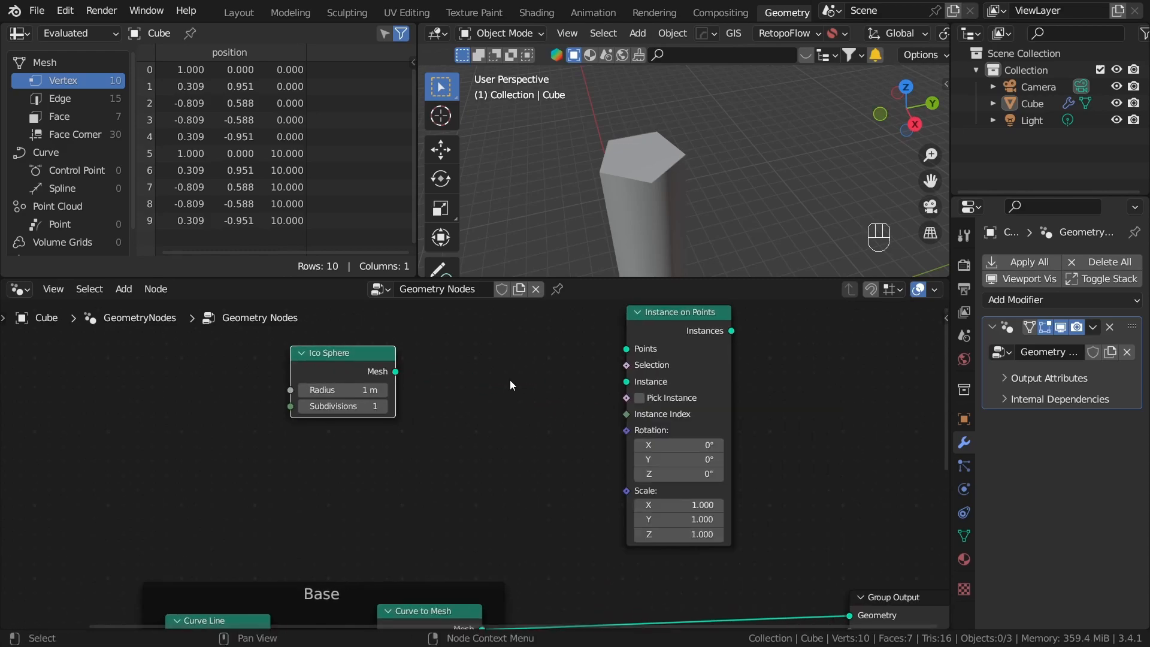
left_click_drag(395, 372, 626, 381)
left_click(587, 427)
Connect the Curve Line's Curve output to the Points input of Instance on Points.
middle_click_drag(588, 523, 554, 456)
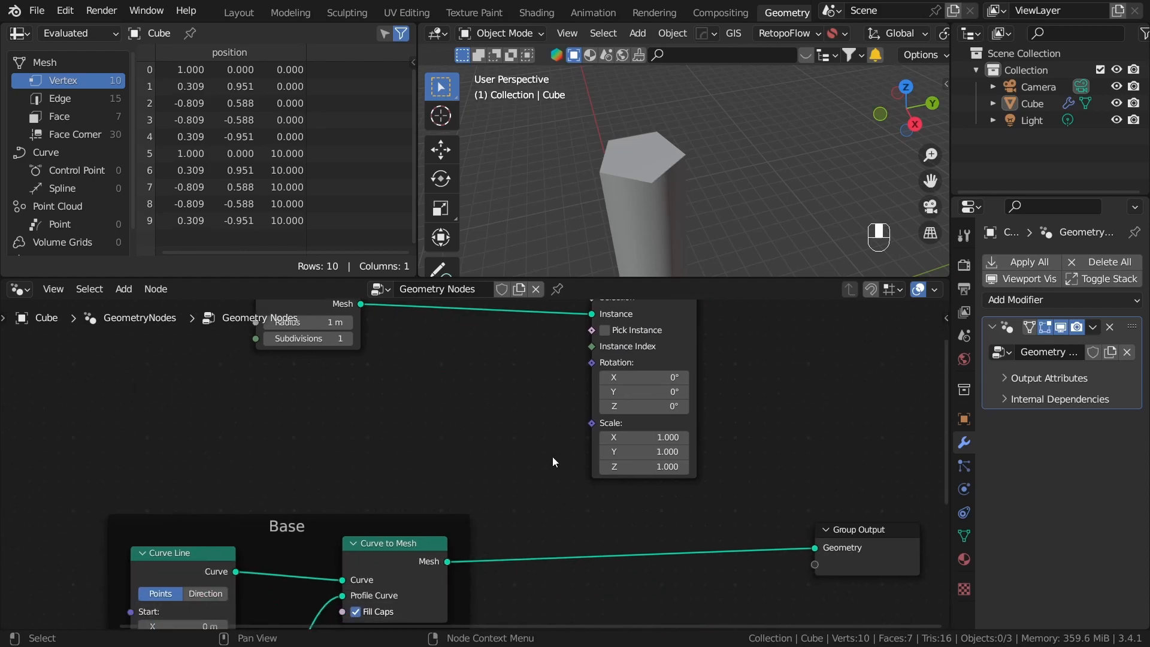
scroll(555, 456, "down", 1)
middle_click_drag(405, 482, 540, 391)
left_click_drag(418, 465, 724, 400)
Send the Instance on Points result to the Group Output and frame the instanced spheres in the viewport.
middle_click_drag(675, 385, 509, 401)
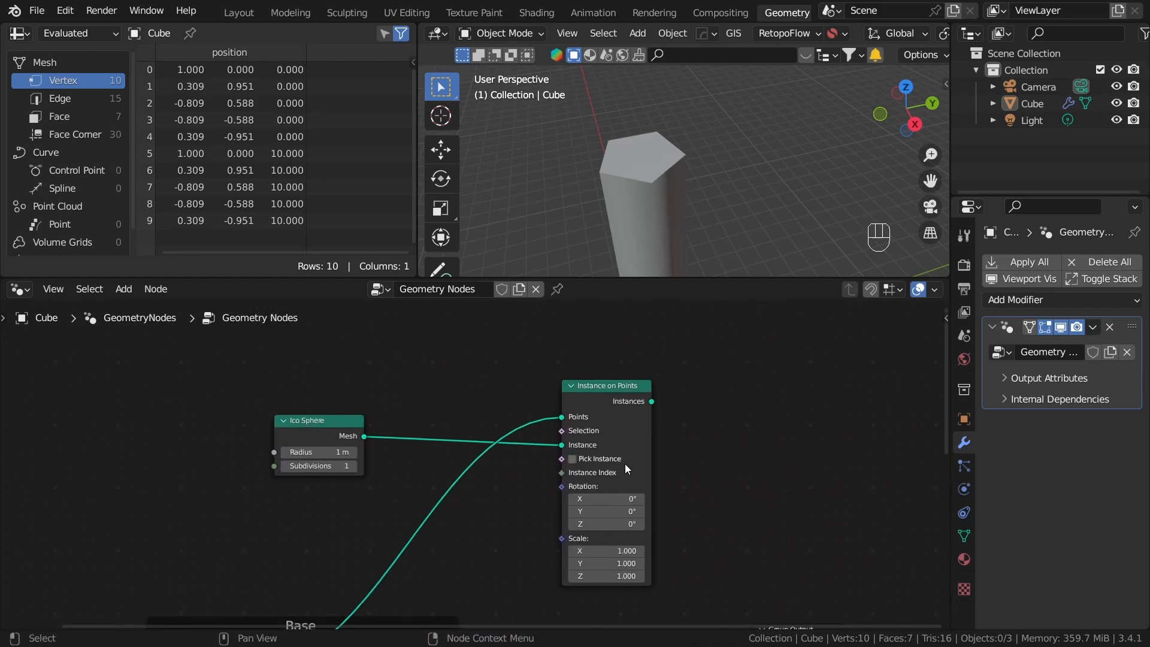
left_click(616, 399, "alt+shift")
middle_click_drag(659, 188, 662, 230)
key("Home")
key("Home")
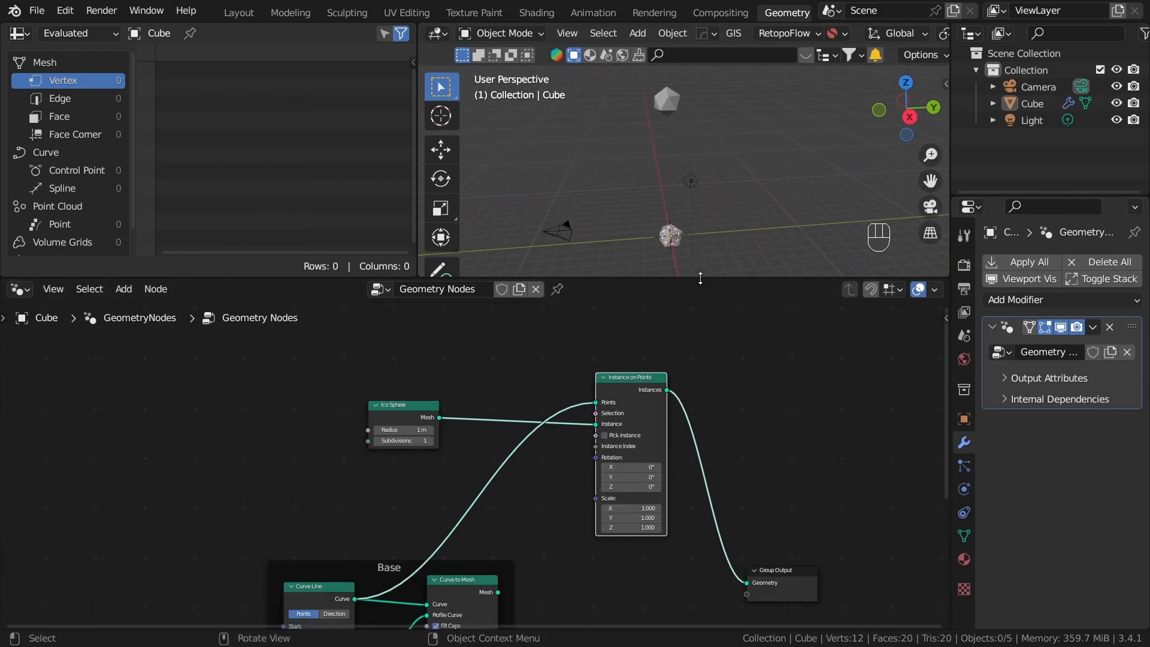
middle_click_drag(692, 185, 702, 120)
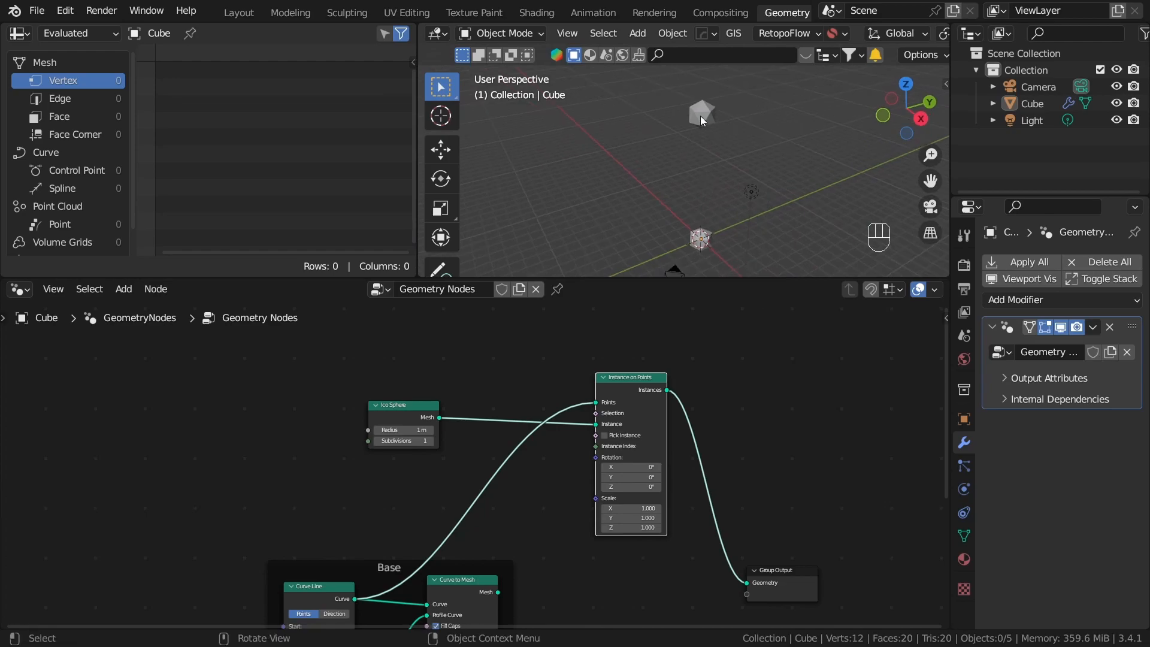
Isolate the Cube object in local view and adjust the viewpoint to inspect both instanced spheres.
left_click(699, 116)
key("slash")
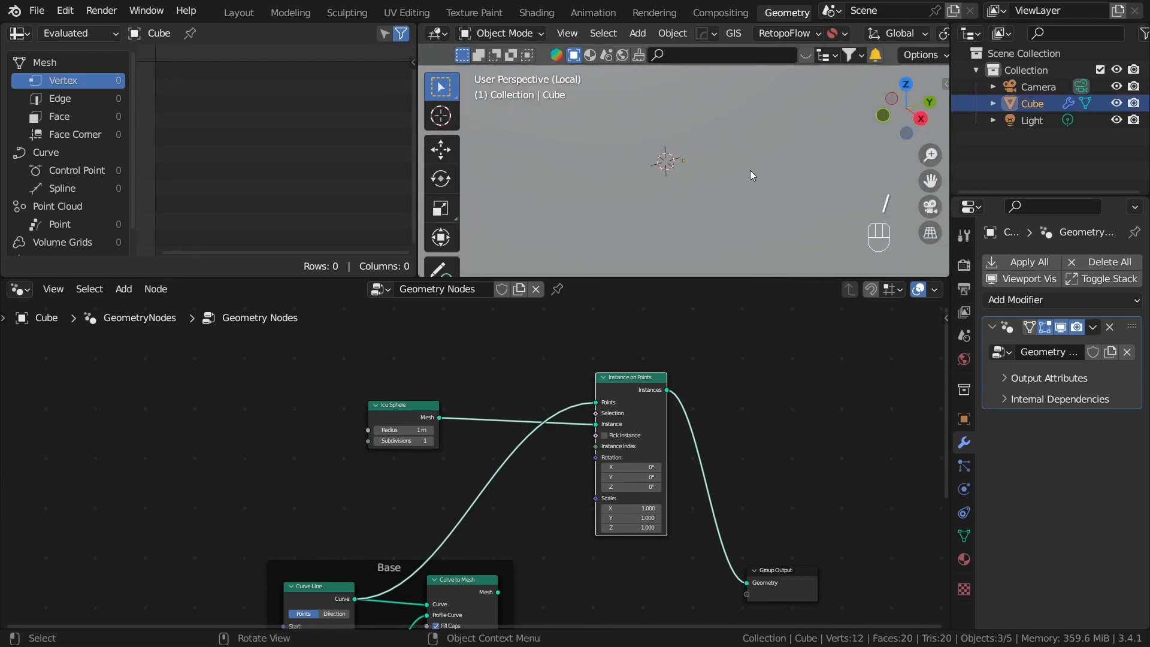
middle_click_drag(720, 142, 574, 201, "shift")
scroll(708, 188, "up", 2)
middle_click_drag(655, 205, 722, 173, "shift")
middle_click_drag(722, 174, 700, 185)
middle_click_drag(756, 156, 731, 210, "shift")
left_click(703, 183)
scroll(730, 434, "down", 1)
Add an Endpoint Selection node and connect its Selection output to the Selection input of Instance on Points.
middle_click_drag(637, 352, 557, 387)
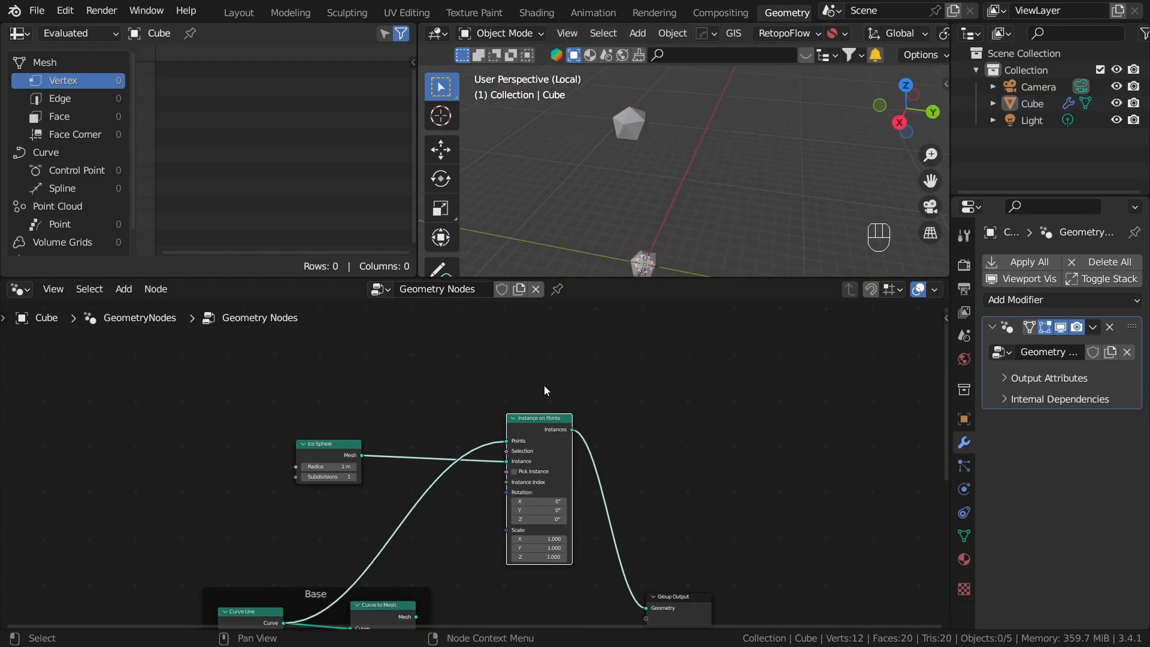
key("shift+a")
left_click(469, 167)
type("endpoi")
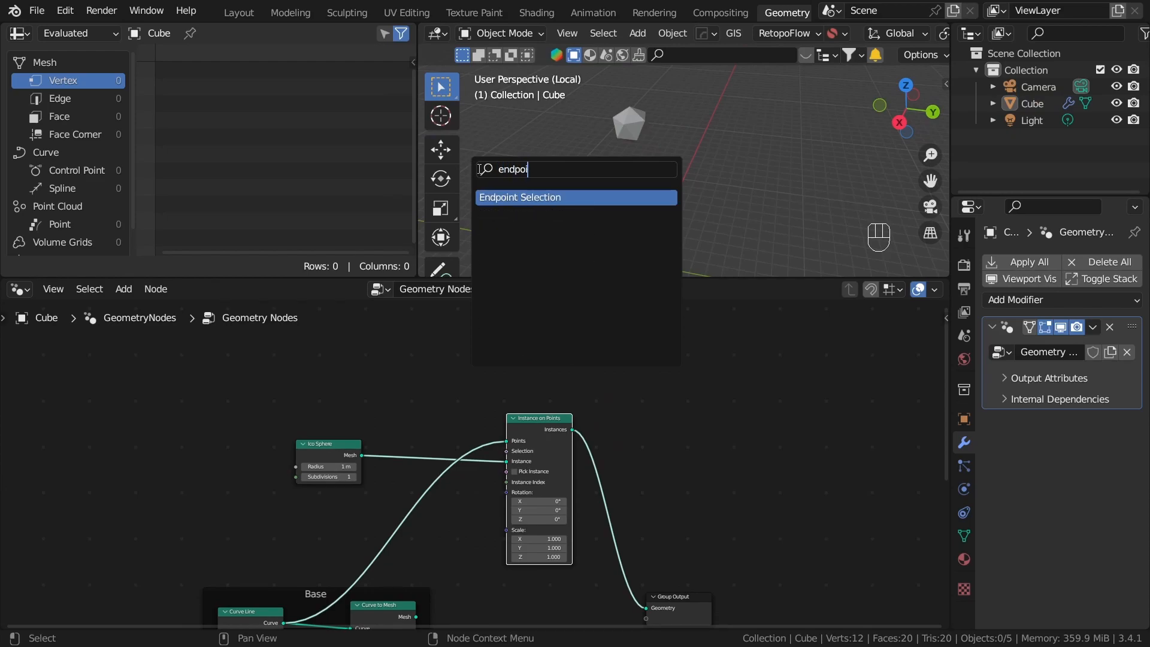
left_click(491, 197)
left_click(491, 373)
scroll(479, 362, "up", 2)
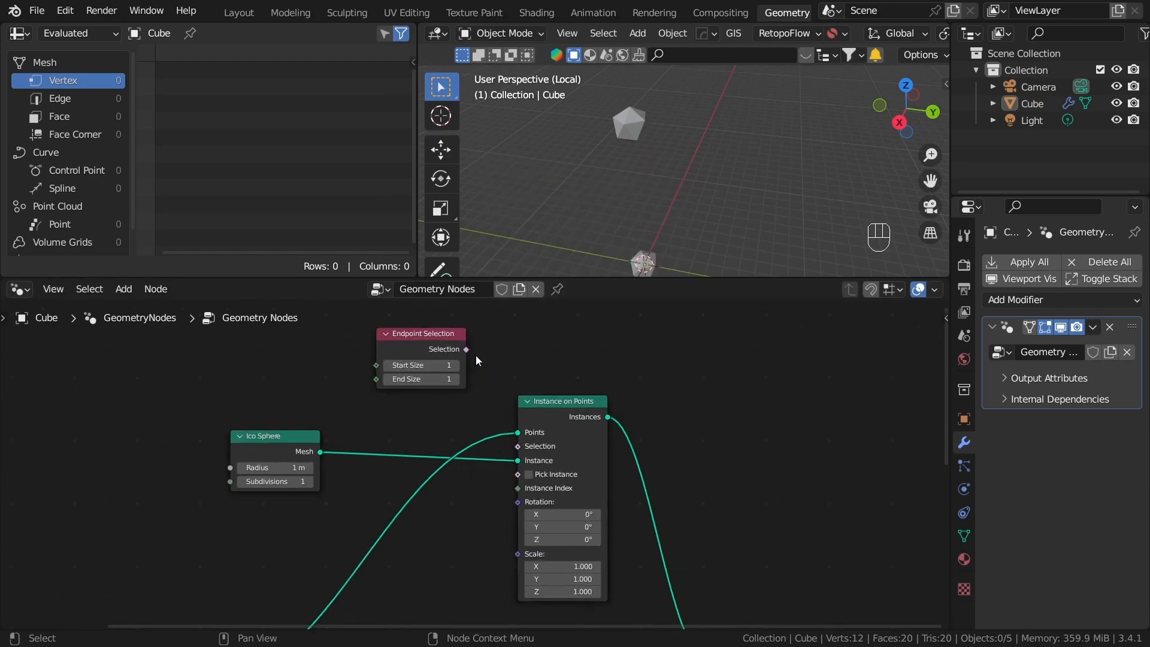
left_click_drag(467, 350, 517, 446)
scroll(479, 364, "up", 1)
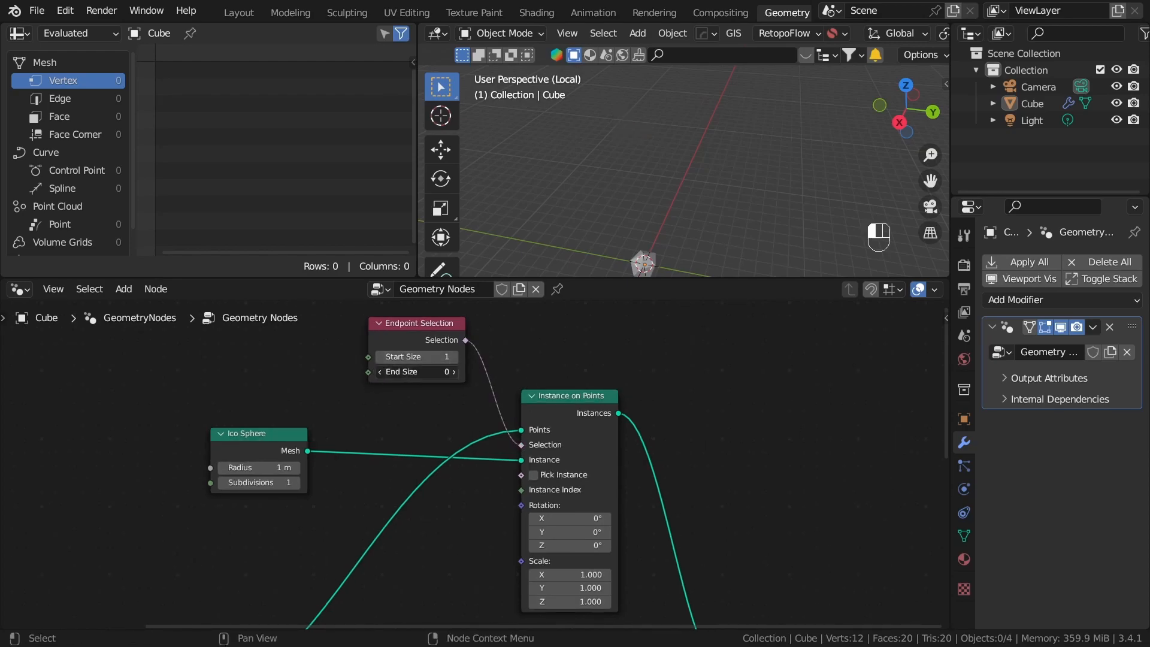
Set the Endpoint Selection node to Start Size 0 and End Size 1 and inspect the sphere.
left_click(380, 357)
scroll(395, 371, "up", 2)
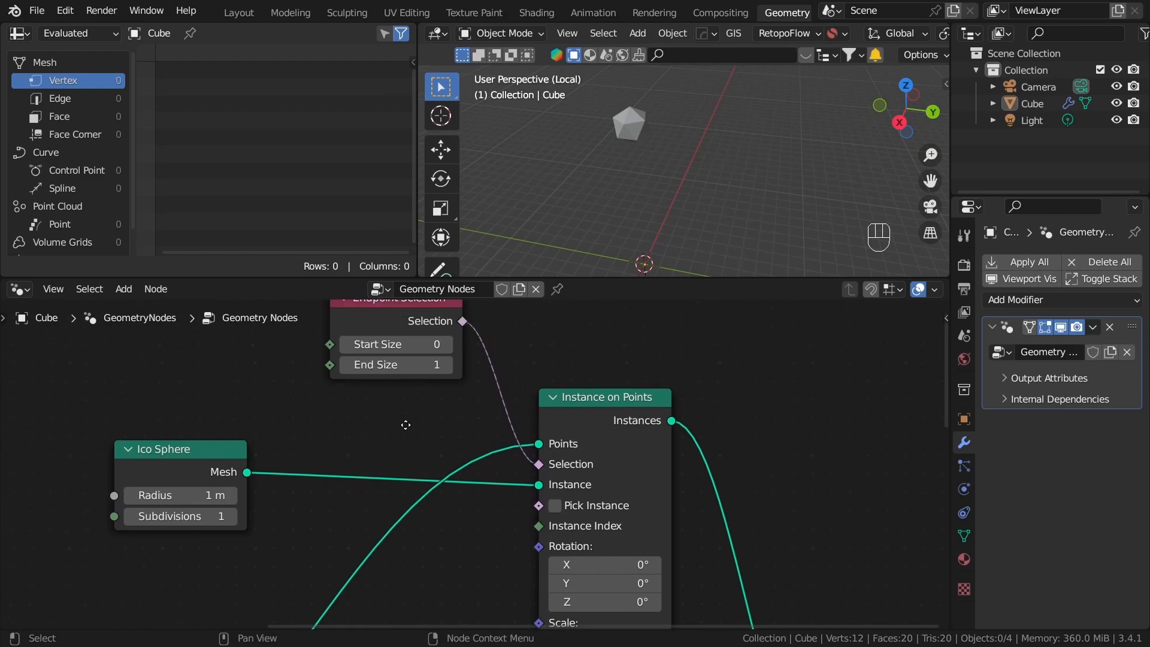
scroll(530, 384, "down", 3)
mouse_move(677, 161)
middle_mouse_down()
mouse_move(650, 122)
mouse_move(676, 165)
middle_mouse_up()
scroll(609, 152, "up", 1)
Try out a different End Z value on the Curve Line and set it back to 10 m.
scroll(663, 549, "down", 10)
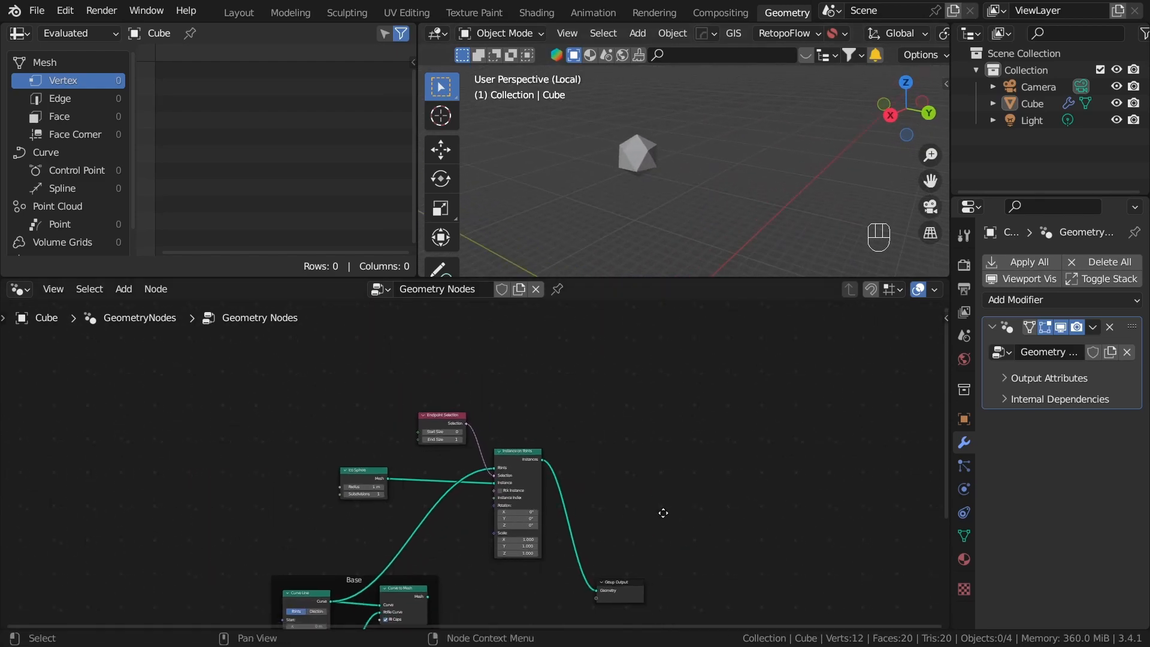
middle_click_drag(662, 549, 904, 331)
scroll(595, 437, "up", 13)
middle_click_drag(596, 437, 450, 500)
left_click_drag(548, 520, 572, 520, "shift")
left_click(572, 520)
type("10")
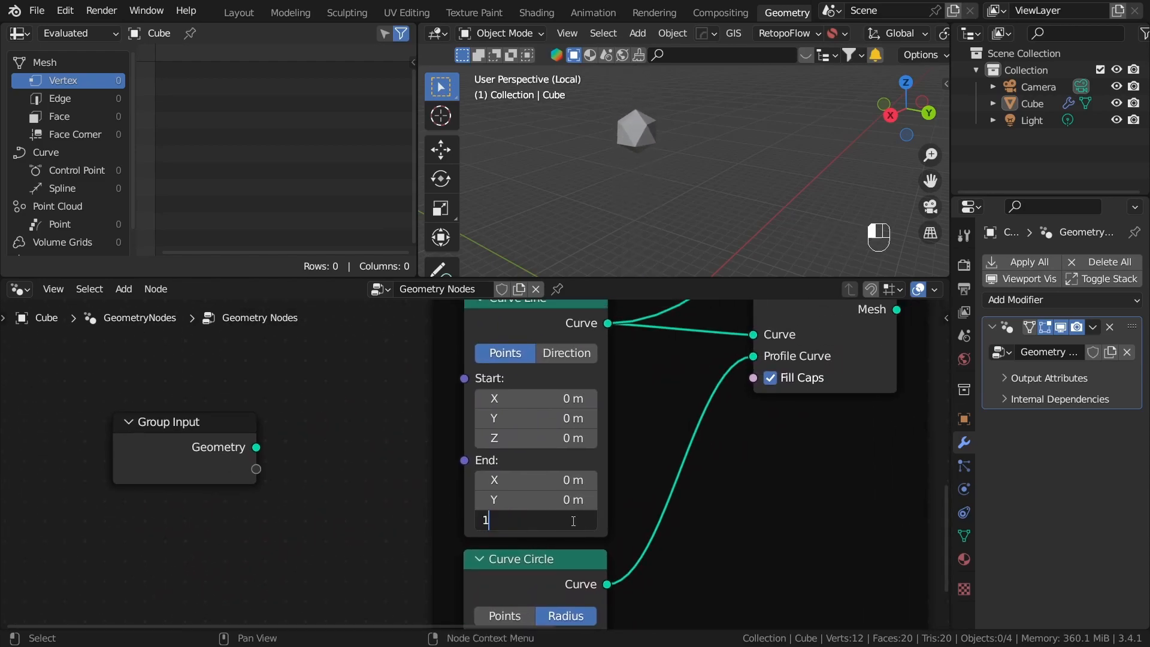
key("Return")
Move the Group Output farther away and insert a Transform node between Ico Sphere and Instance on Points.
scroll(786, 549, "down", 5)
middle_click_drag(786, 548, 533, 500)
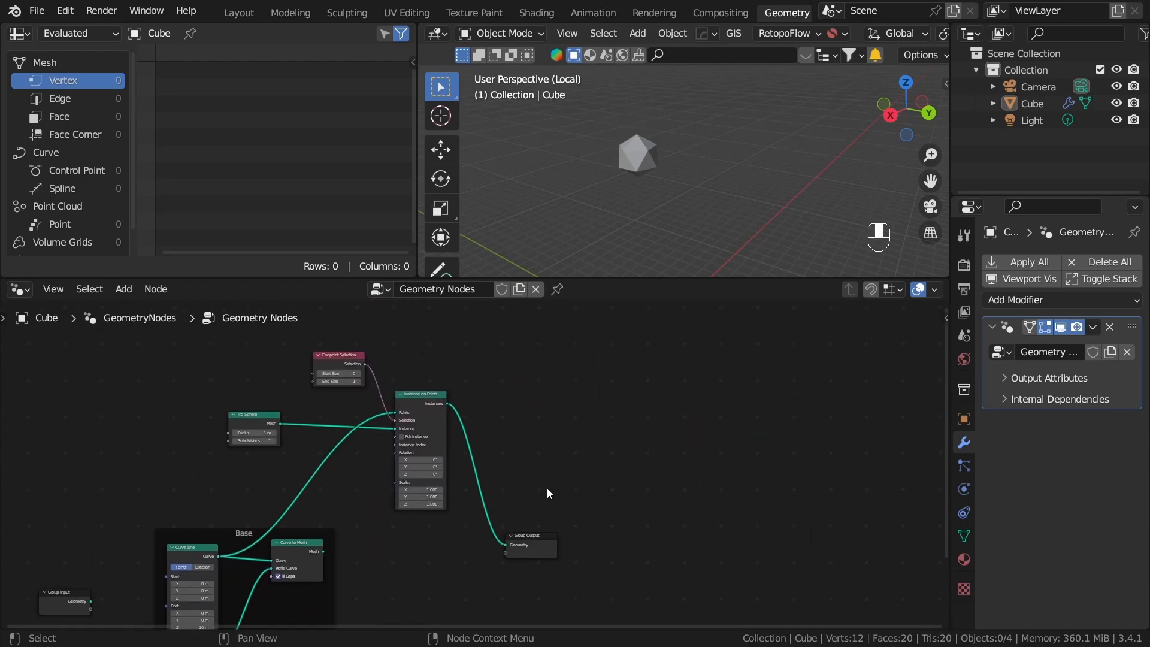
scroll(534, 501, "up", 2)
left_click_drag(556, 575, 632, 469)
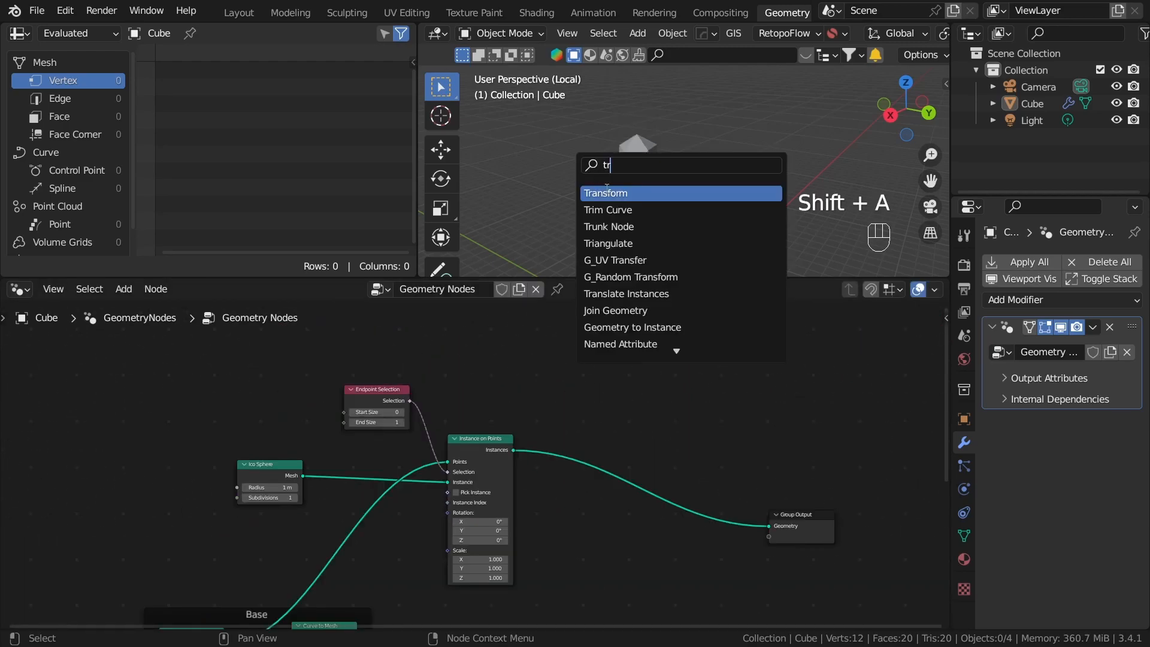
left_click(608, 193)
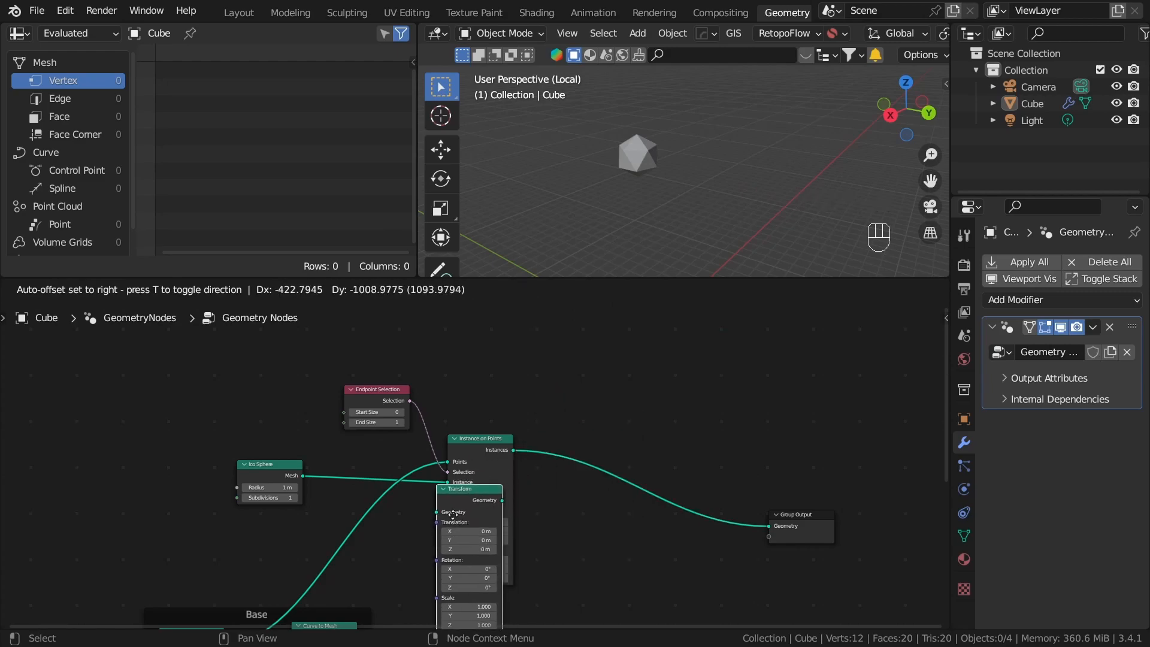
left_click(347, 468)
Move the Ico Sphere and Transform nodes clear of the Endpoint Selection and Instance on Points nodes.
middle_click_drag(391, 511, 536, 484)
left_click_drag(413, 438, 300, 388)
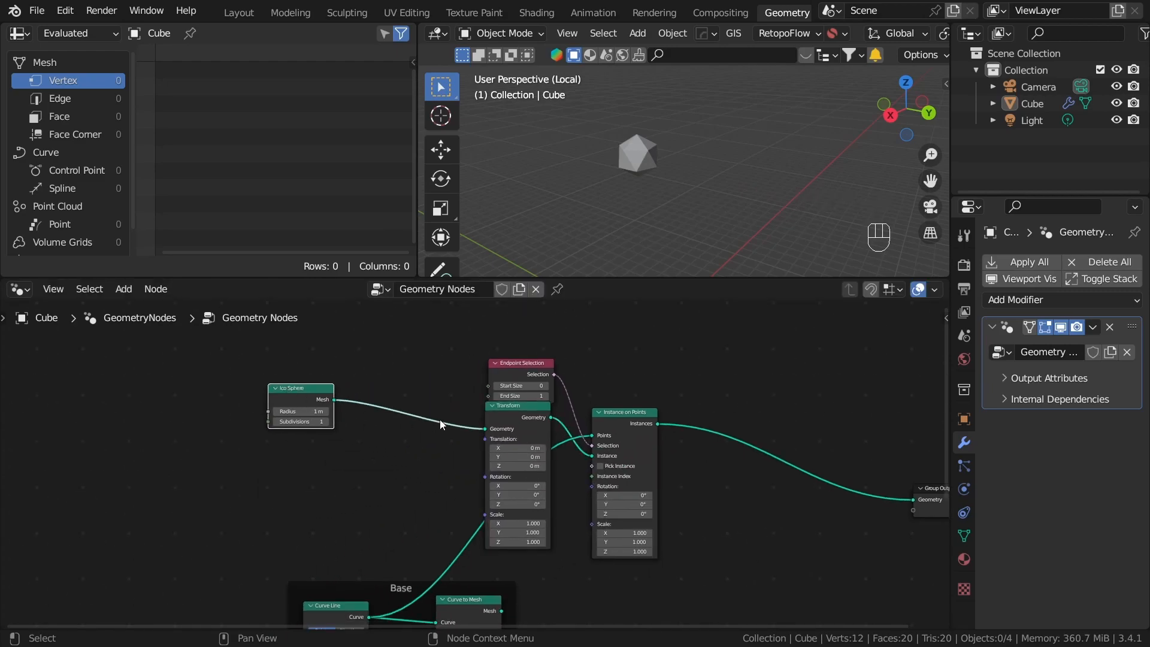
left_click_drag(503, 412, 372, 362)
Try out rotation and scale changes on the Transform node and undo them.
scroll(353, 488, "up", 4)
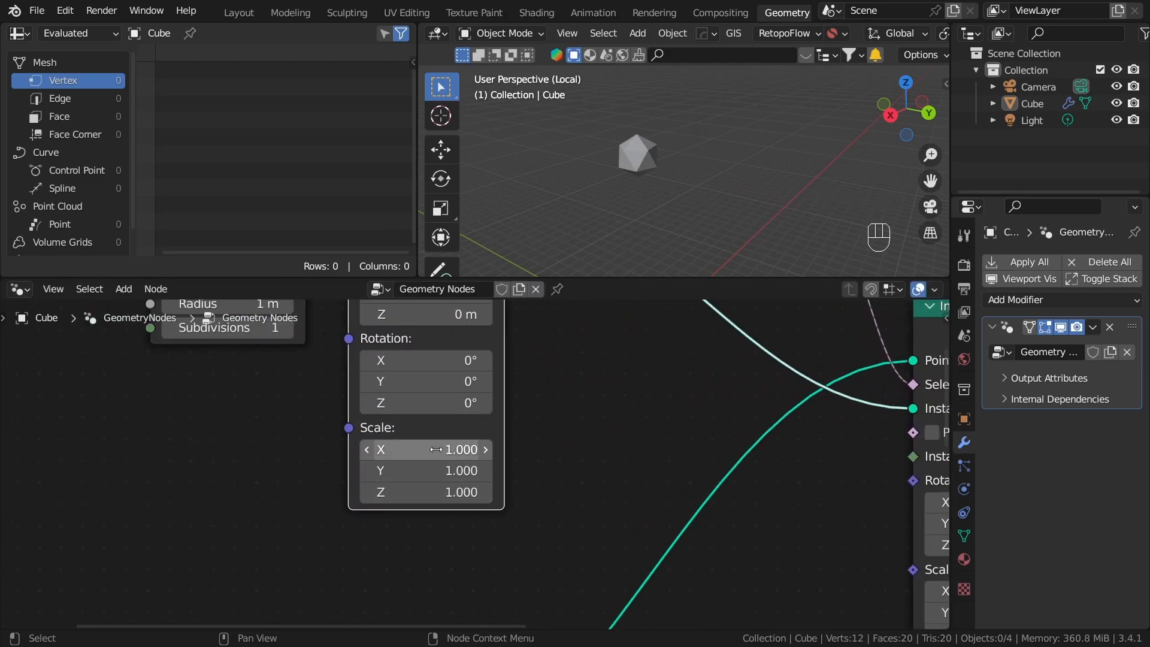
left_click_drag(446, 375, 473, 375)
key("ctrl+z")
scroll(573, 461, "down", 4)
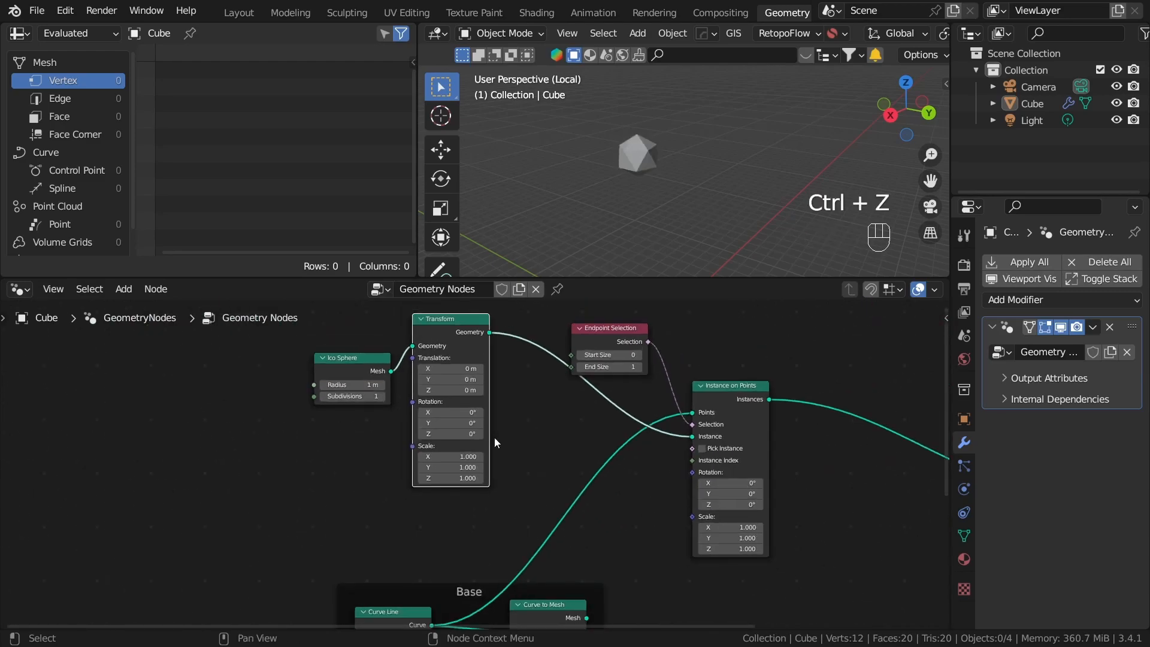
left_click_drag(452, 456, 437, 433)
key("ctrl+z")
key("ctrl+z")
Align the Ico Sphere node with the top of the Transform node.
scroll(491, 449, "up", 1)
middle_click_drag(530, 421, 571, 468)
left_click_drag(366, 387, 356, 344)
left_click(305, 379)
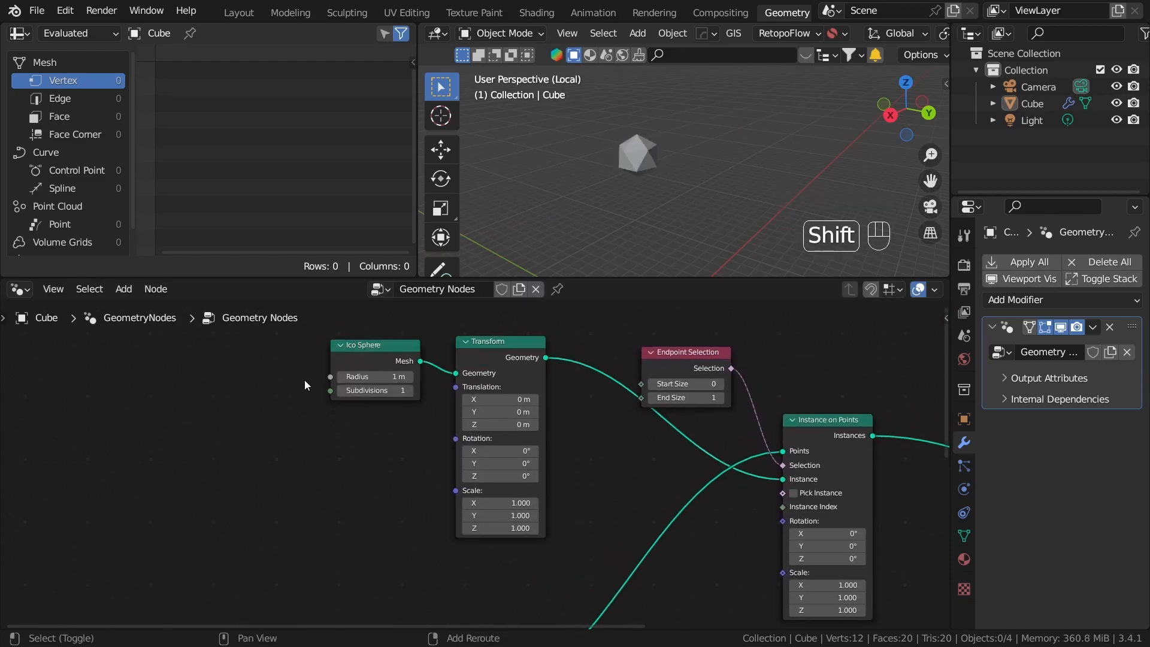
key("shift+a")
left_click(271, 162)
scroll(350, 505, "down", 8)
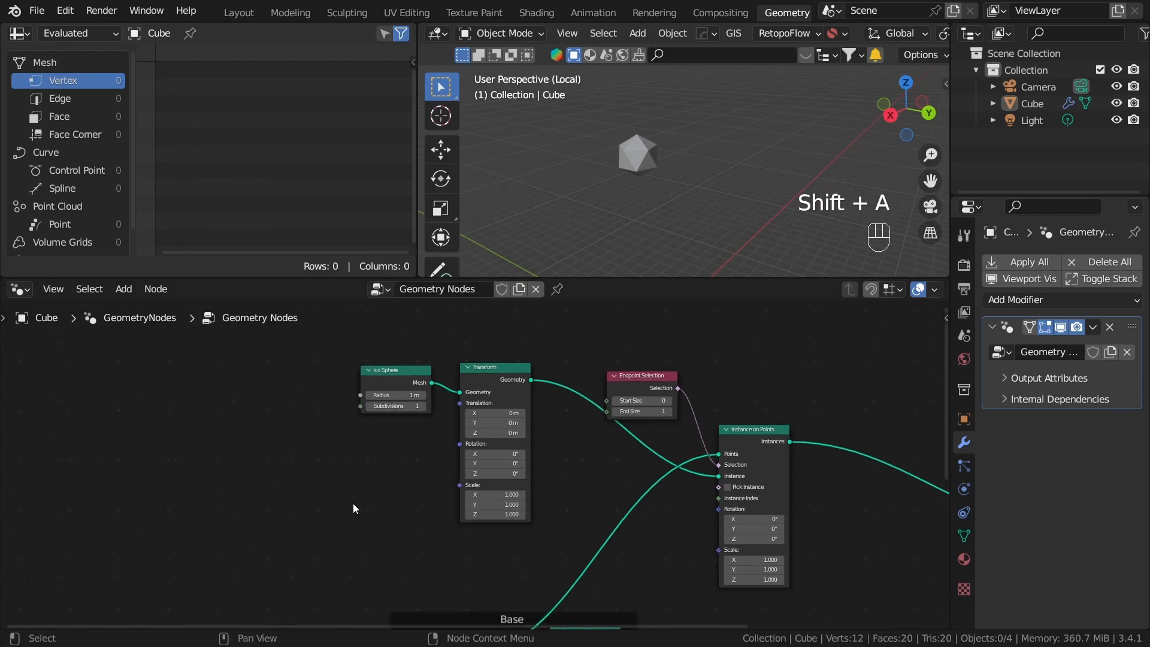
Place the Group Input node below Ico Sphere and link new group inputs to the Transform node's Rotation and Scale.
middle_click_drag(393, 539, 472, 413)
scroll(455, 443, "up", 1)
left_click_drag(408, 503, 380, 362)
middle_click_drag(391, 454, 375, 609)
scroll(326, 544, "up", 4)
left_click_drag(326, 544, 329, 503)
scroll(376, 527, "up", 5)
middle_click_drag(416, 502, 325, 485)
left_click_drag(219, 514, 502, 451)
left_click_drag(219, 533, 499, 466)
scroll(443, 563, "down", 3)
middle_click_drag(436, 503, 313, 466)
left_click_drag(173, 415, 326, 381)
Insert a Realize Instances node between Instance on Points and Group Output.
middle_click_drag(382, 484, 418, 384)
scroll(418, 385, "down", 4)
middle_click_drag(360, 425, 236, 523)
left_click(469, 475)
middle_click_drag(470, 474, 321, 488)
scroll(507, 469, "up", 3)
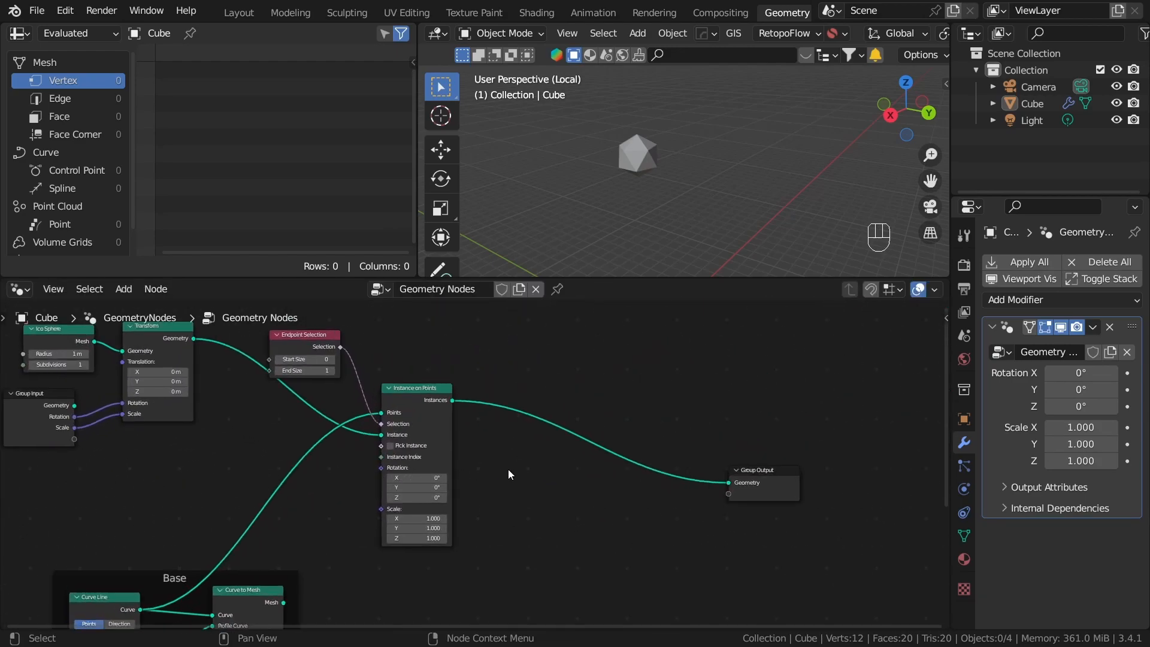
scroll(508, 469, "up", 1)
key("shift+a")
left_click(490, 163)
type("rea")
left_click(520, 190)
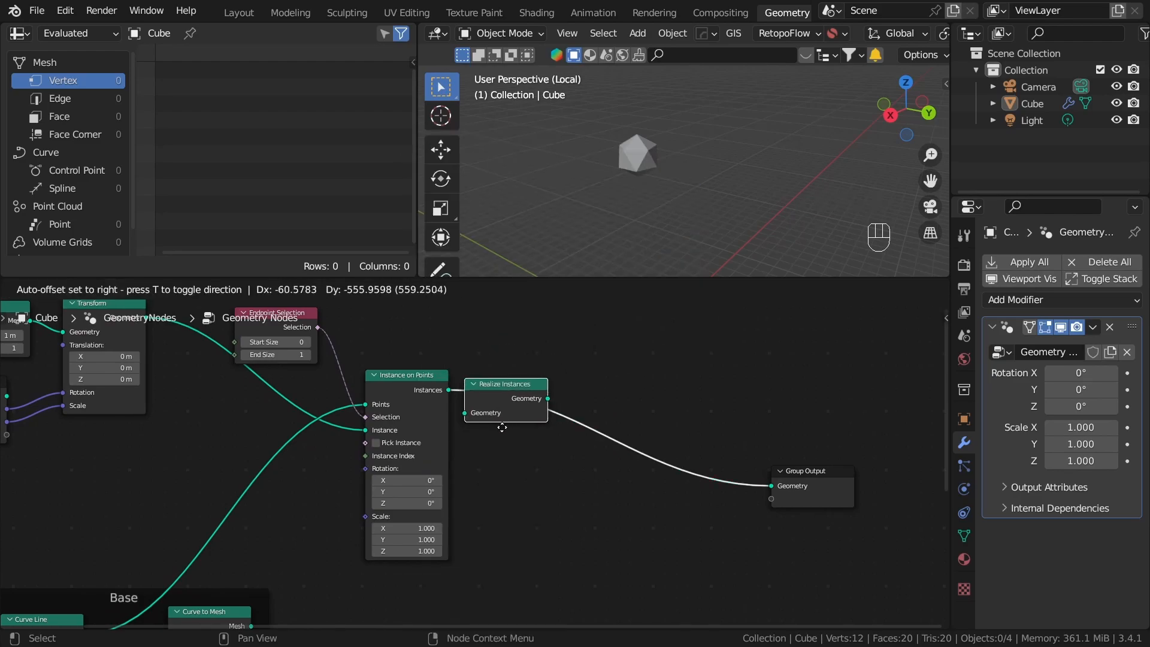
left_click(503, 427)
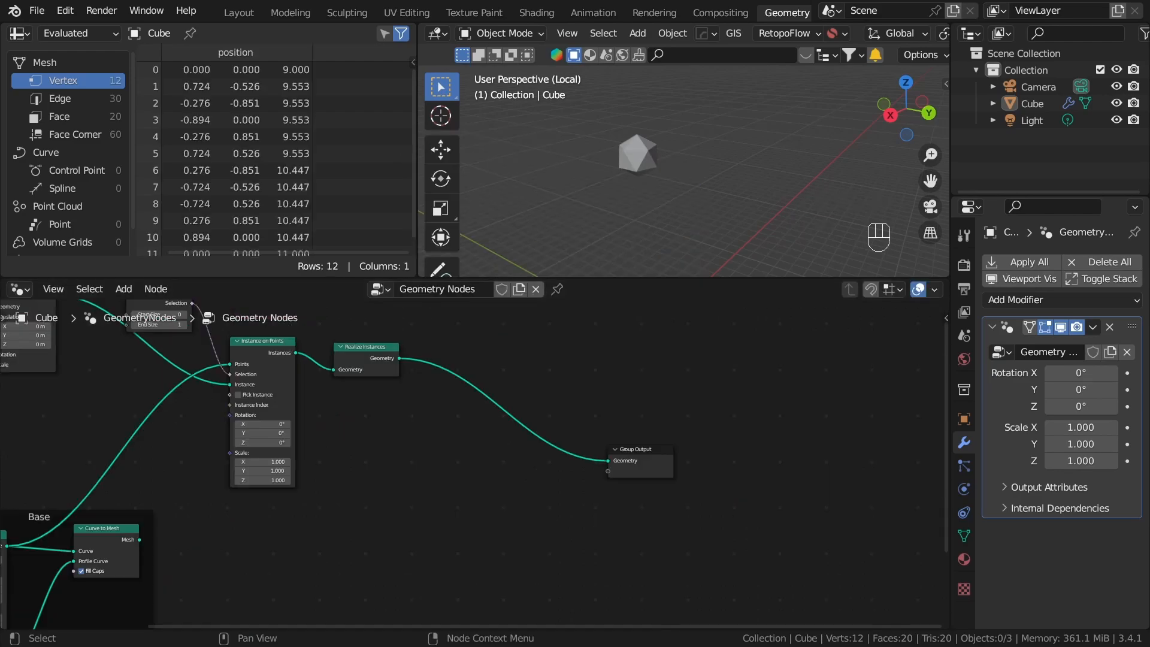
Insert a Mesh Boolean node between Realize Instances and Group Output.
scroll(624, 426, "up", 2)
middle_click_drag(623, 426, 723, 522)
key("shift+a")
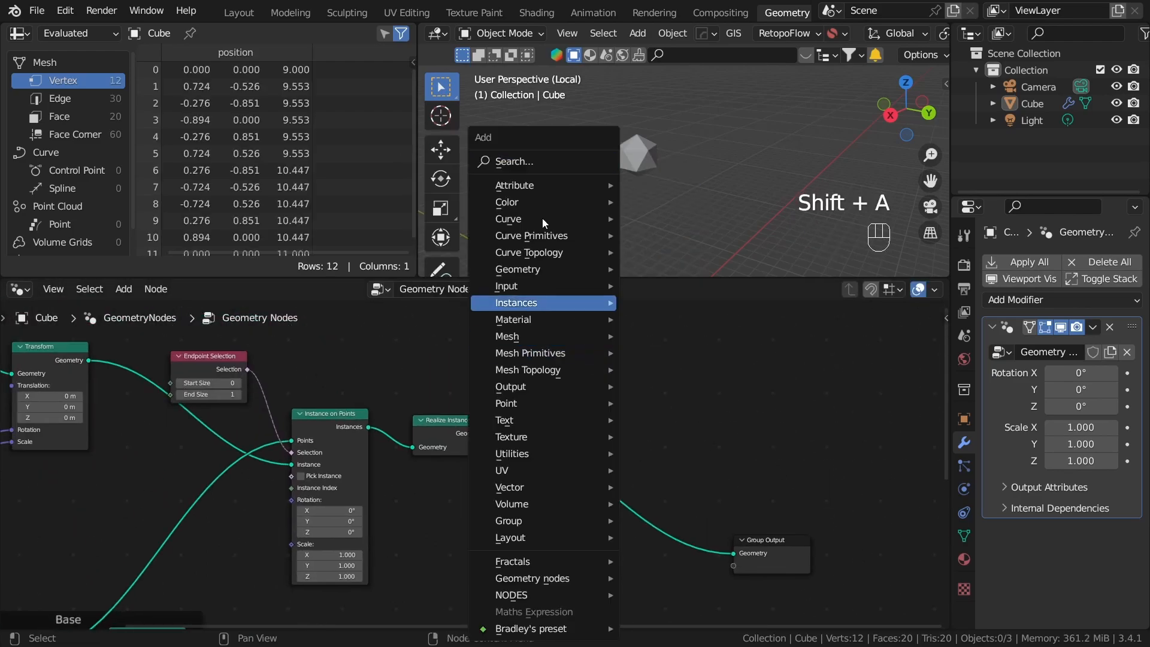
left_click(541, 157)
type("mesh ")
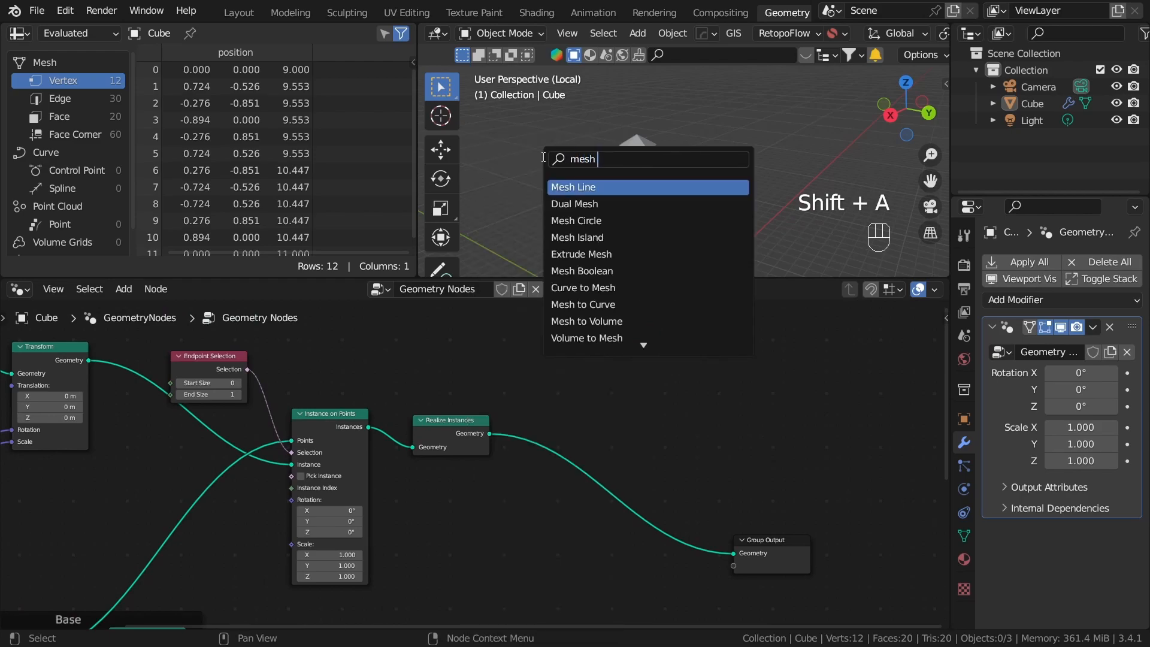
type("b")
left_click(582, 190)
left_click(600, 502)
Set Mesh Boolean to Intersect and feed it the outputs of both Curve to Mesh and Realize Instances.
middle_click_drag(564, 499, 655, 347)
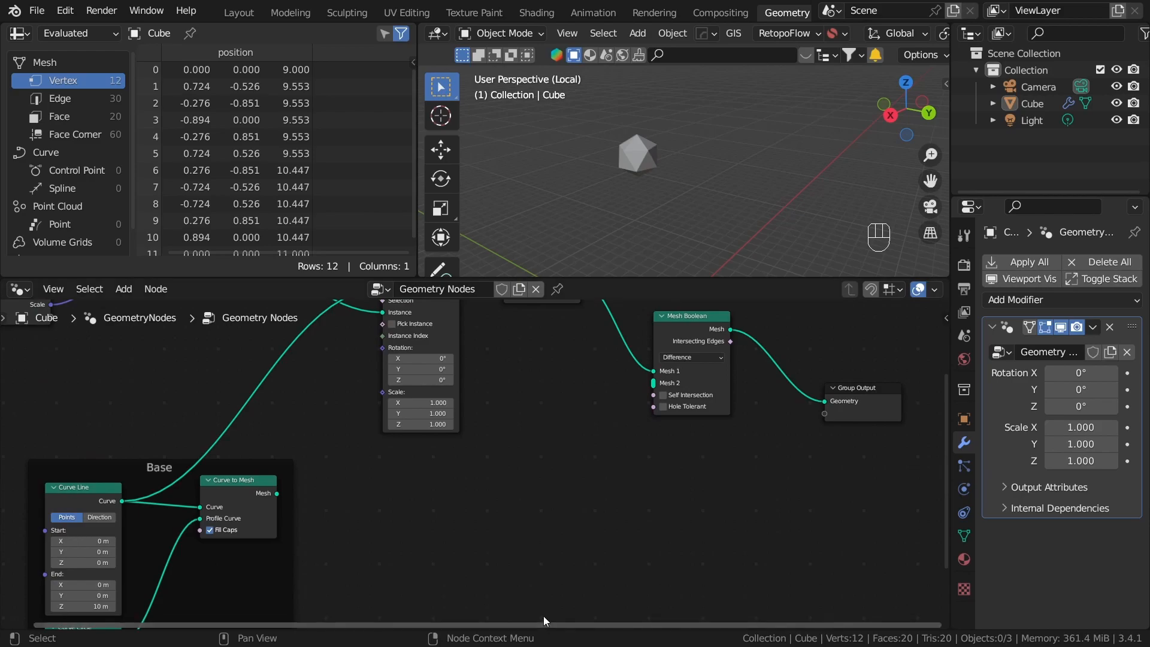
scroll(706, 360, "up", 3)
middle_click_drag(706, 360, 659, 430)
left_click(688, 398)
left_click(692, 414)
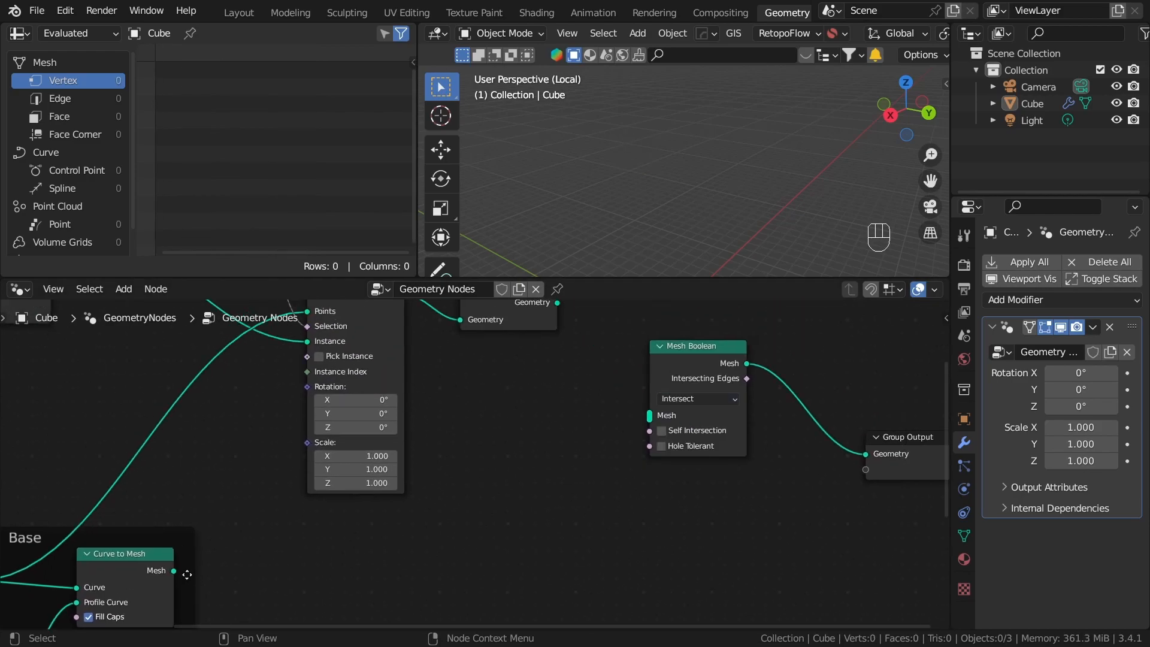
left_click_drag(174, 574, 649, 415)
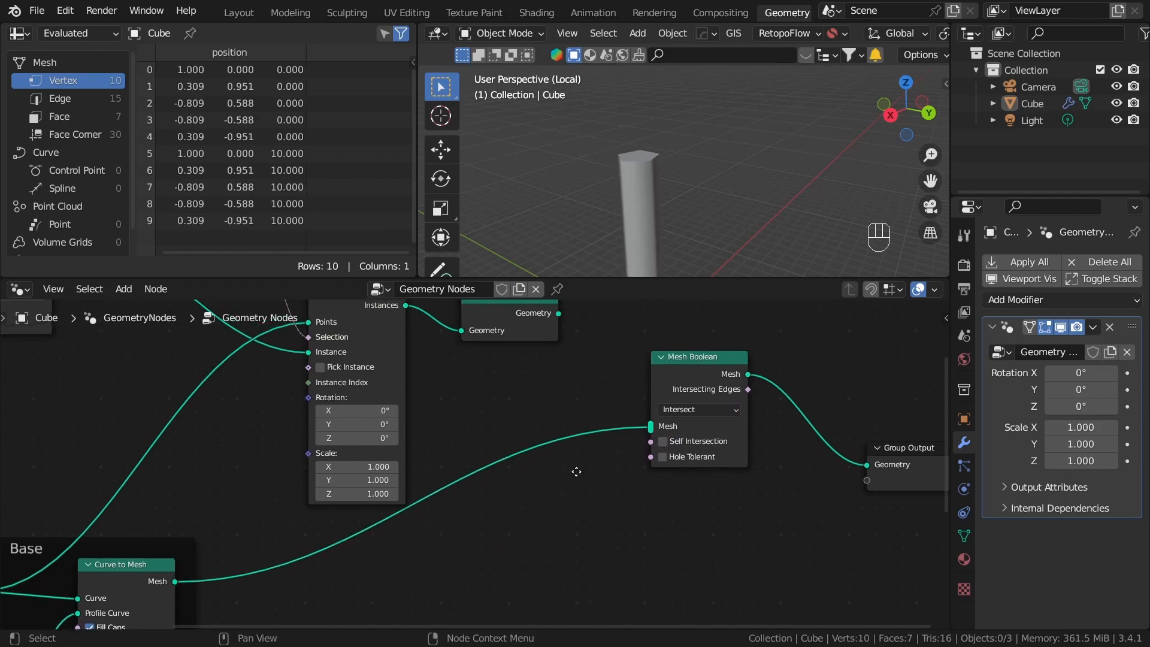
middle_click_drag(567, 308, 568, 415)
left_click_drag(569, 415, 651, 523)
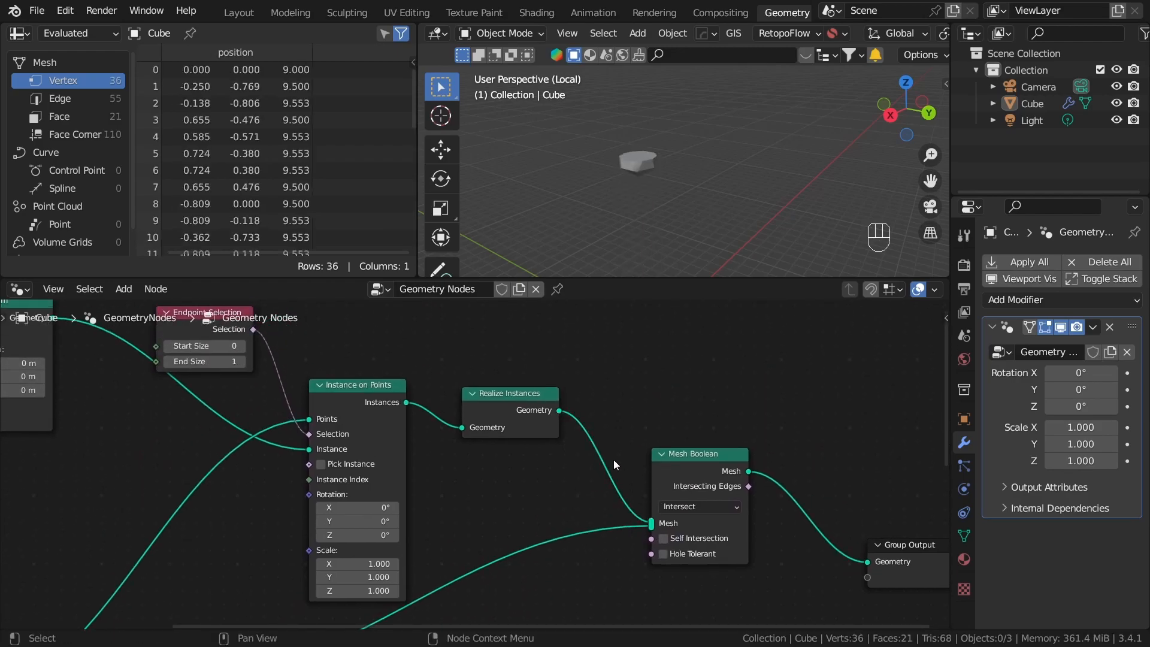
Set the modifier's Scale X, Y and Z to 4.770 to enlarge the intersecting ico sphere.
middle_click_drag(661, 196, 727, 180)
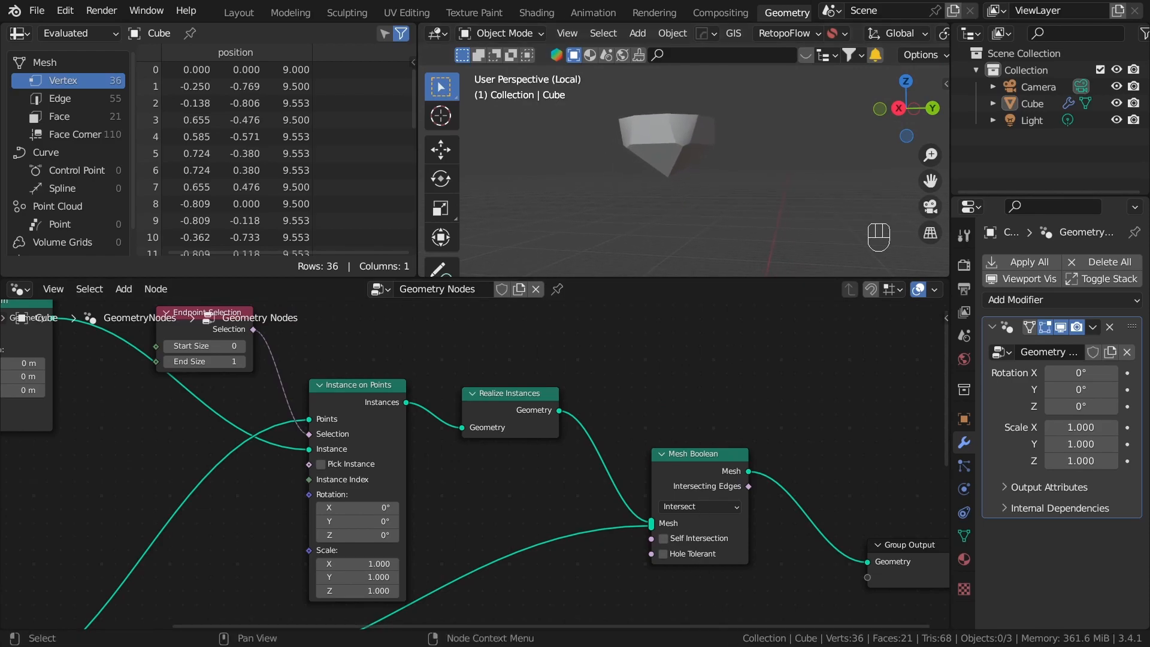
scroll(433, 446, "down", 4)
middle_click_drag(153, 459, 551, 431)
scroll(515, 414, "up", 2)
middle_click_drag(420, 431, 568, 427)
middle_click_drag(655, 108, 665, 147)
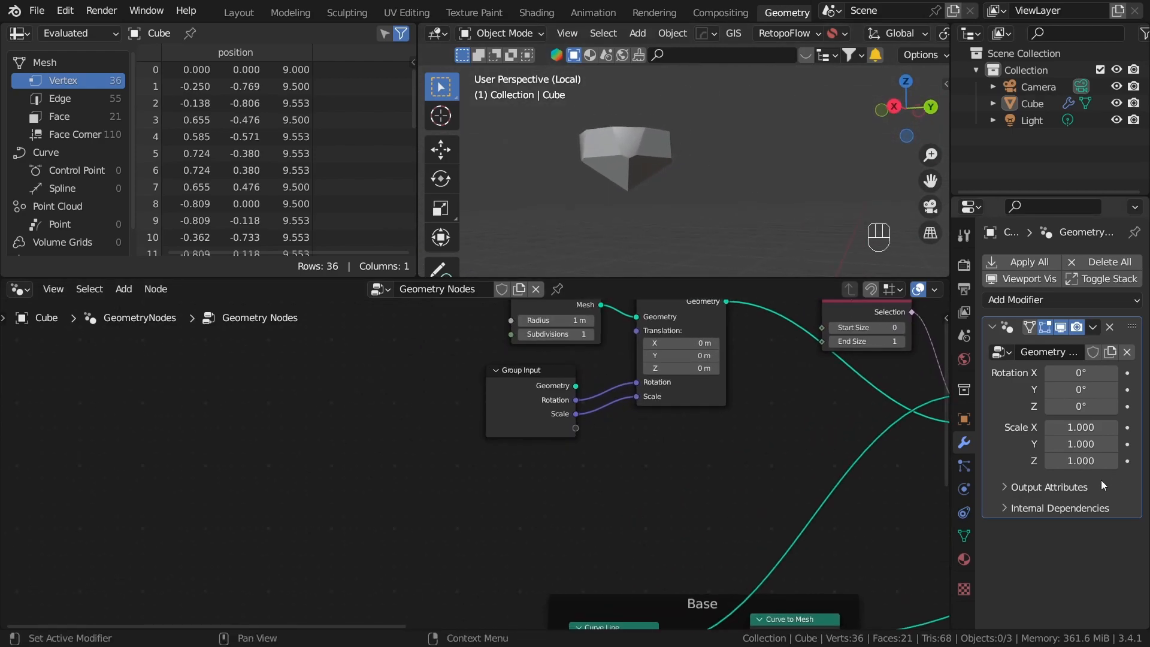
left_click_drag(1081, 427, 1149, 460)
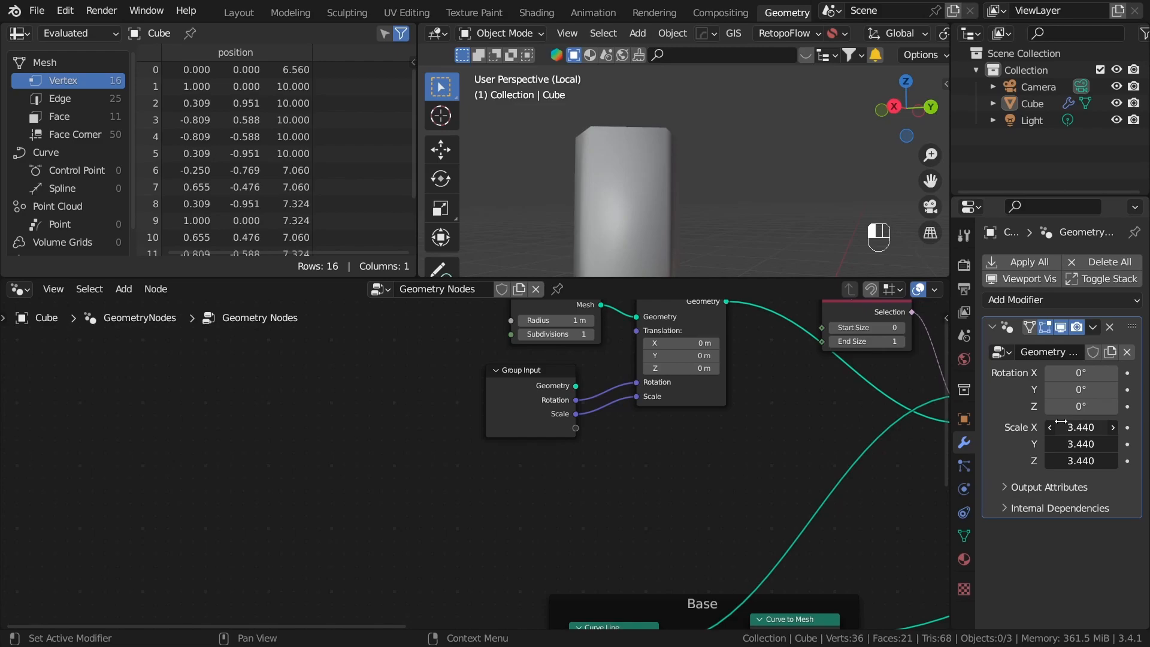
scroll(706, 198, "down", 6)
middle_click_drag(706, 197, 730, 234)
mouse_move(1080, 427)
left_mouse_down()
mouse_move(1085, 461)
mouse_move(1098, 426)
left_mouse_up()
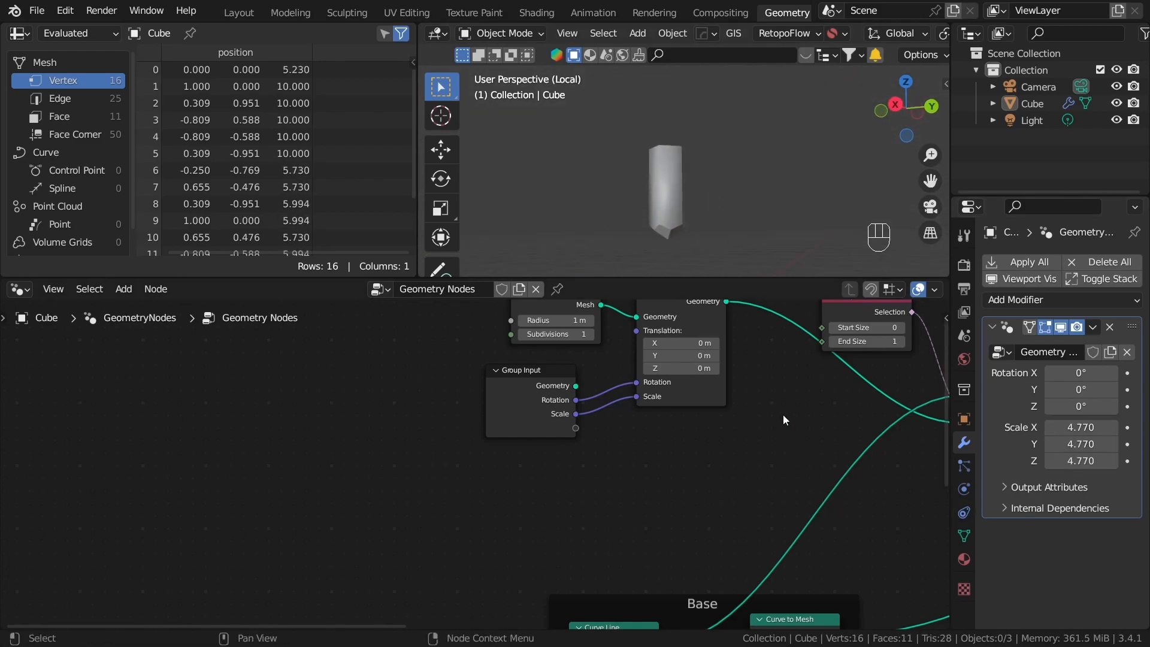
Set Endpoint Selection to a Start Size of 1 and an End Size of 0, instancing at the column's base.
middle_click_drag(782, 415, 593, 460)
scroll(599, 455, "down", 4)
scroll(604, 450, "up", 5)
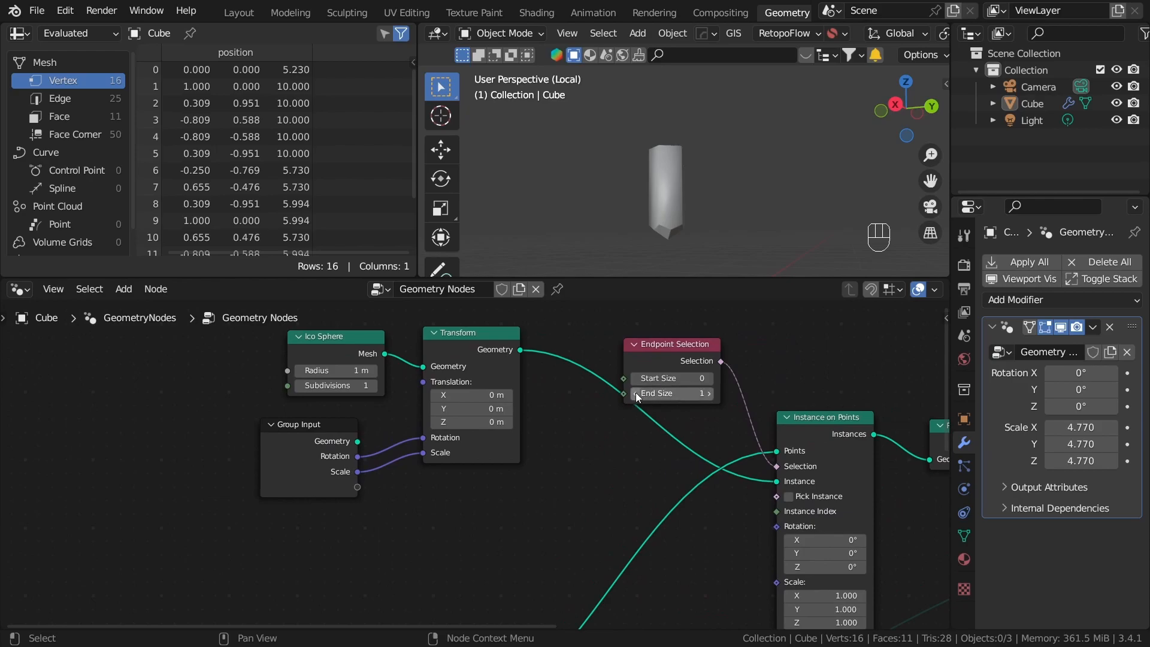
left_click(634, 393)
left_click(709, 378)
middle_click_drag(713, 254, 676, 179)
scroll(684, 133, "up", 4)
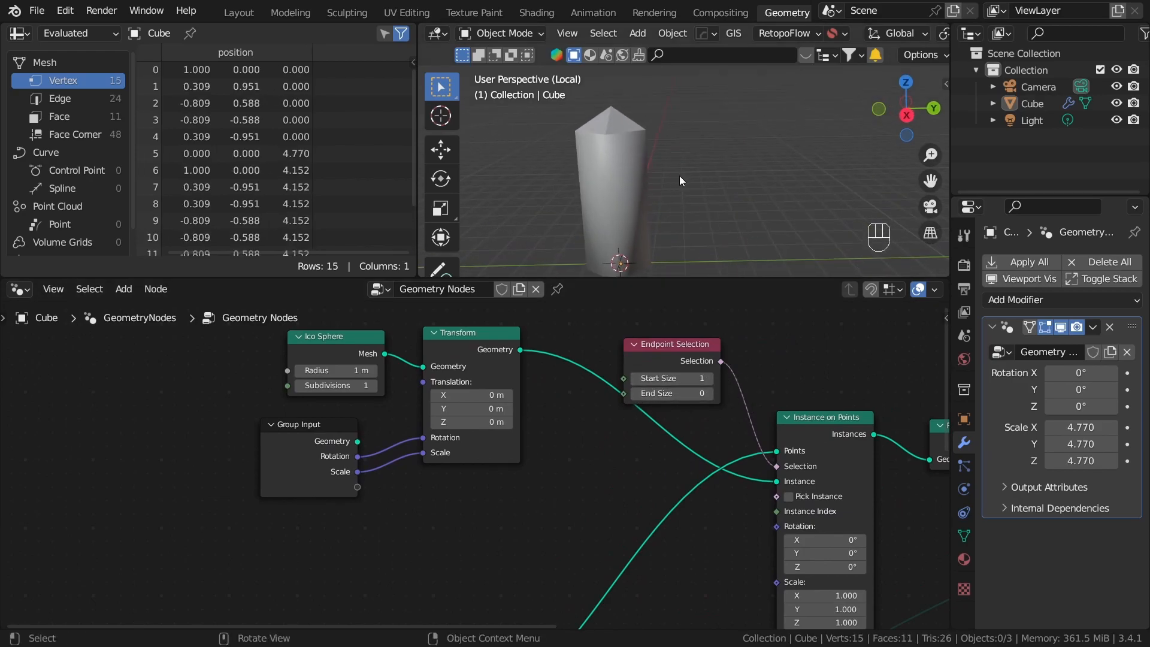
Set the modifier's Scale Z to 5.027 and Rotation Y to 7.74°.
middle_click_drag(665, 225, 736, 178)
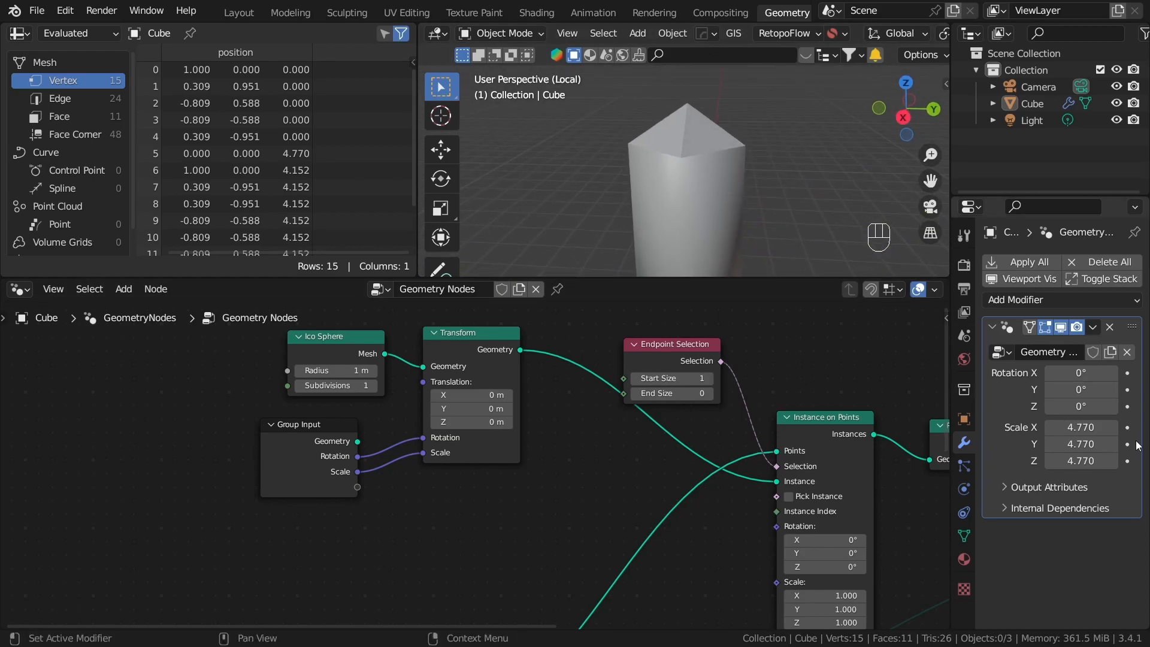
scroll(715, 134, "down", 1)
middle_click_drag(715, 134, 713, 177)
scroll(720, 180, "up", 2)
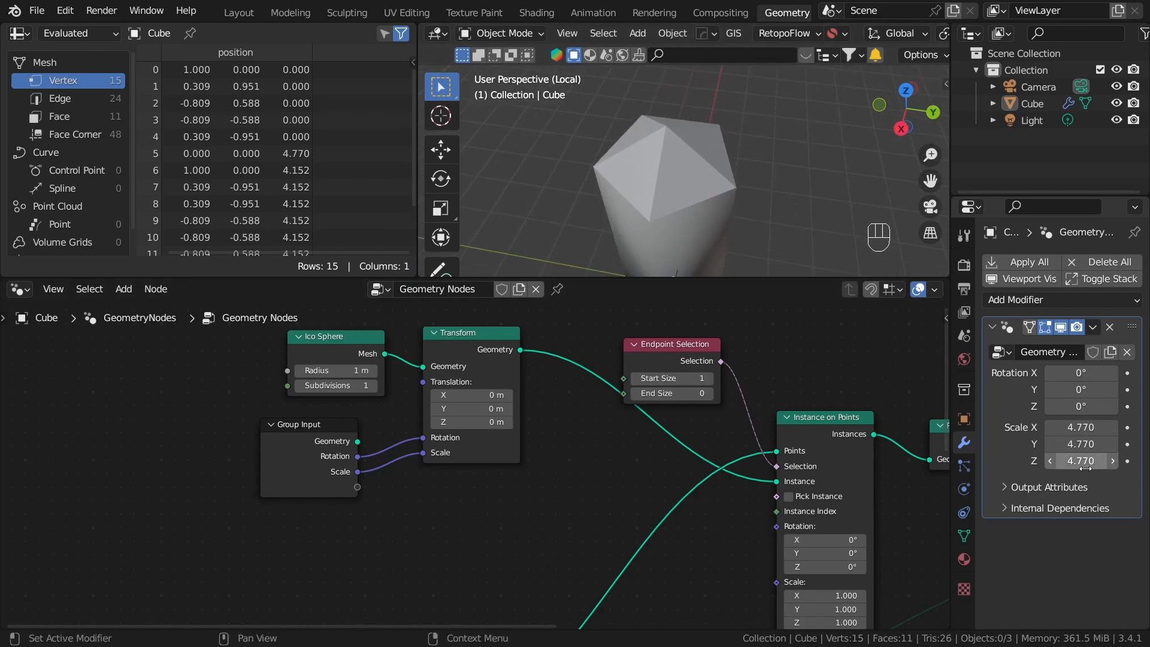
scroll(648, 200, "down", 3)
middle_click_drag(647, 200, 677, 170)
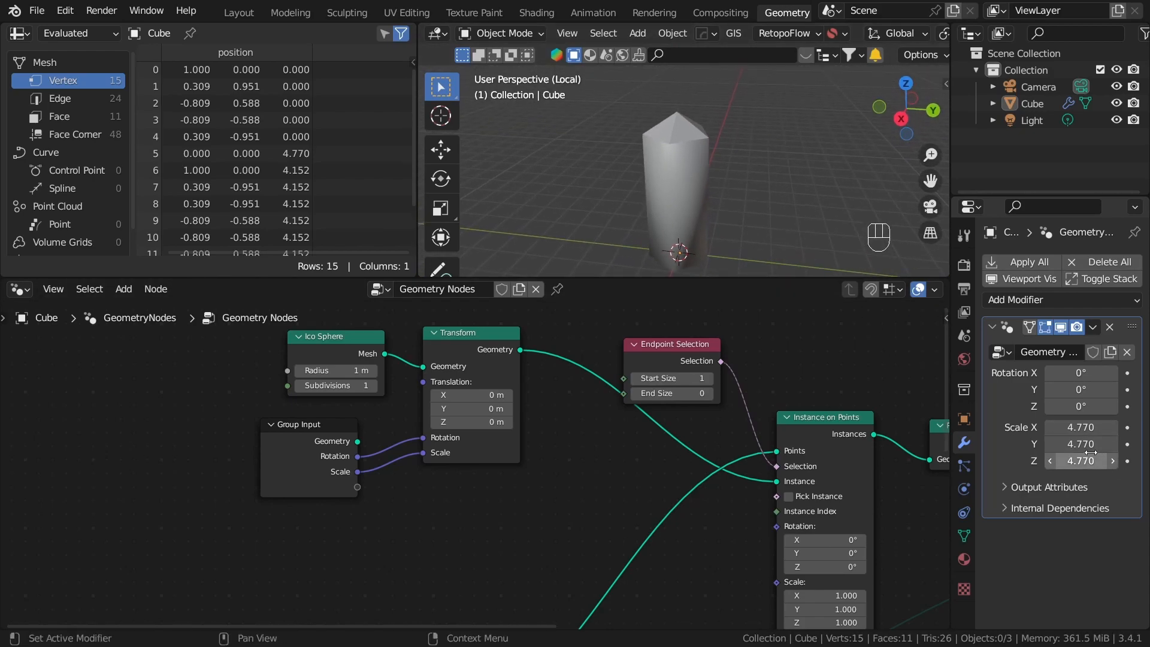
left_click_drag(1080, 461, 1057, 460)
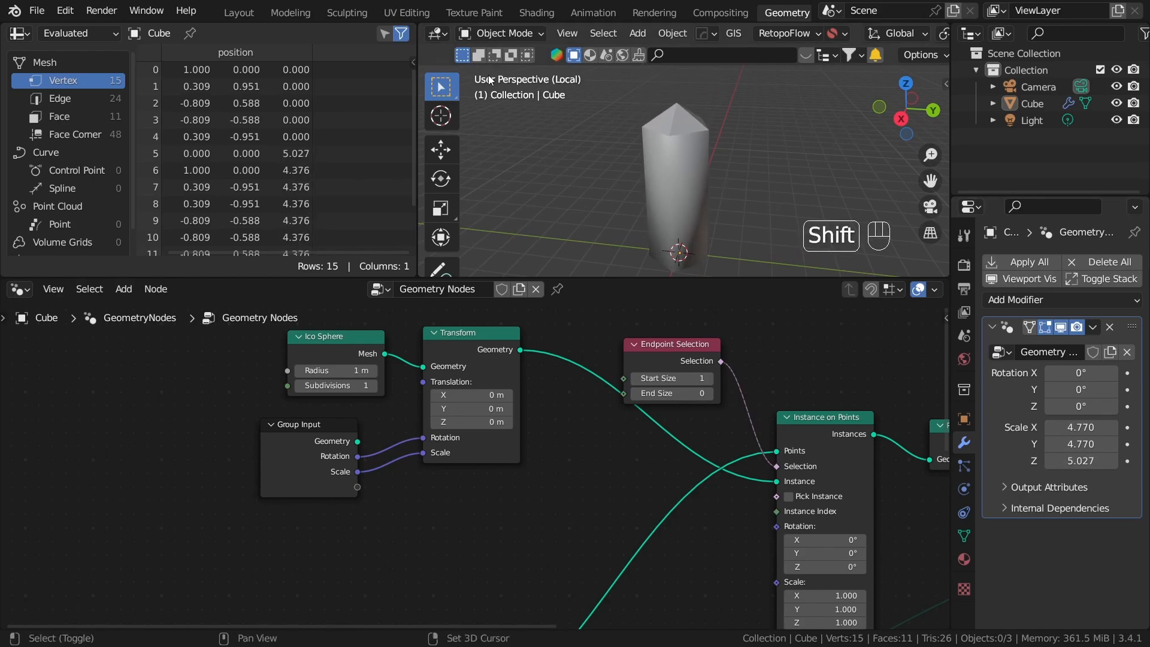
left_click_drag(1081, 389, 1091, 389)
middle_click_drag(737, 174, 682, 221)
middle_click_drag(682, 220, 727, 105)
middle_click_drag(728, 105, 794, 179)
Insert a Set Shade Smooth node between Mesh Boolean and Group Output.
scroll(777, 522, "down", 12)
middle_click_drag(778, 522, 497, 505)
scroll(587, 508, "up", 10)
key("shift+a")
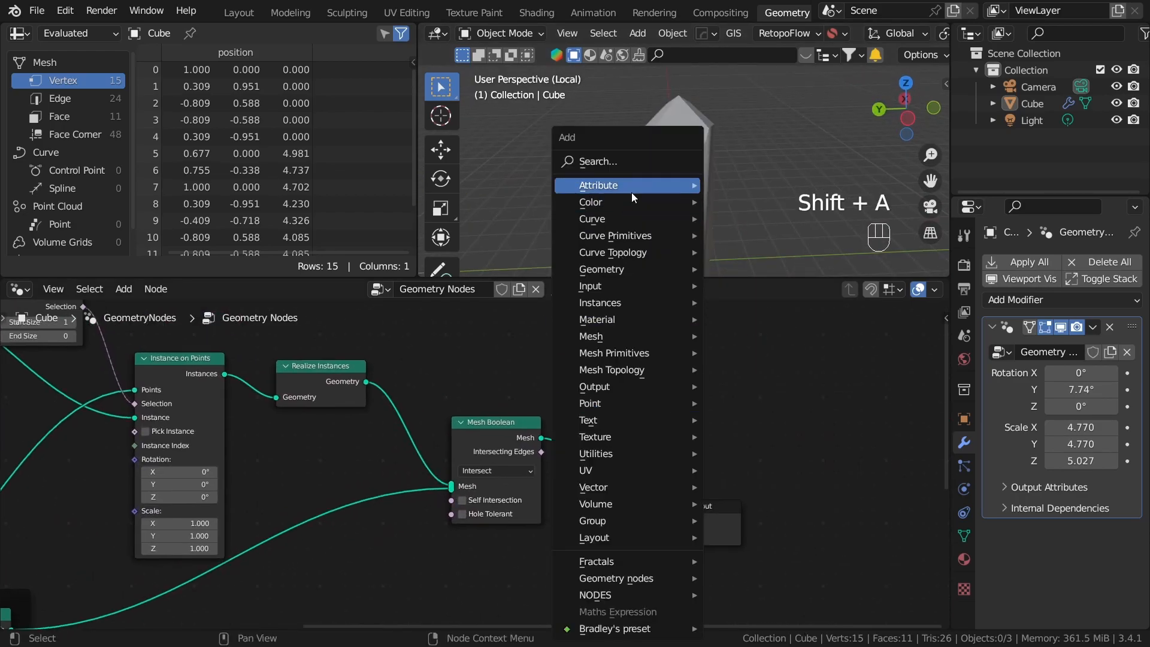
left_click(645, 163)
type("smoo")
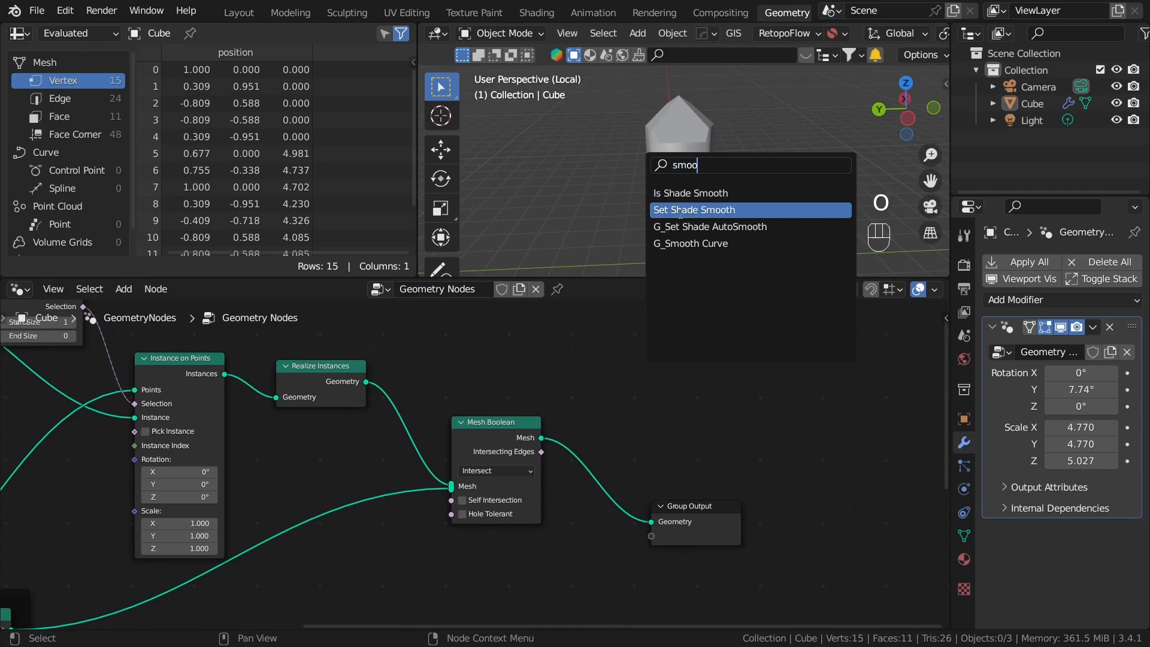
left_click(719, 209)
left_click(808, 427)
Disable Shade Smooth on the Set Shade Smooth node and make the 3D viewport taller.
scroll(610, 530, "up", 3)
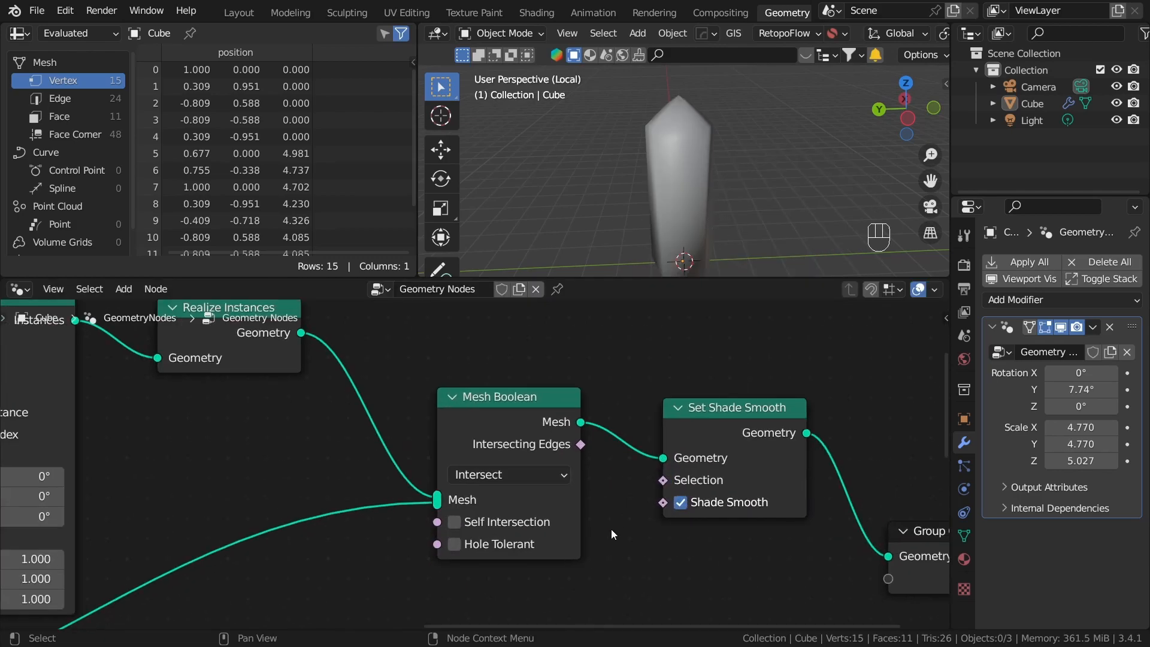
left_click(681, 501)
mouse_move(551, 234)
middle_mouse_down()
mouse_move(601, 193)
mouse_move(819, 190)
middle_mouse_up()
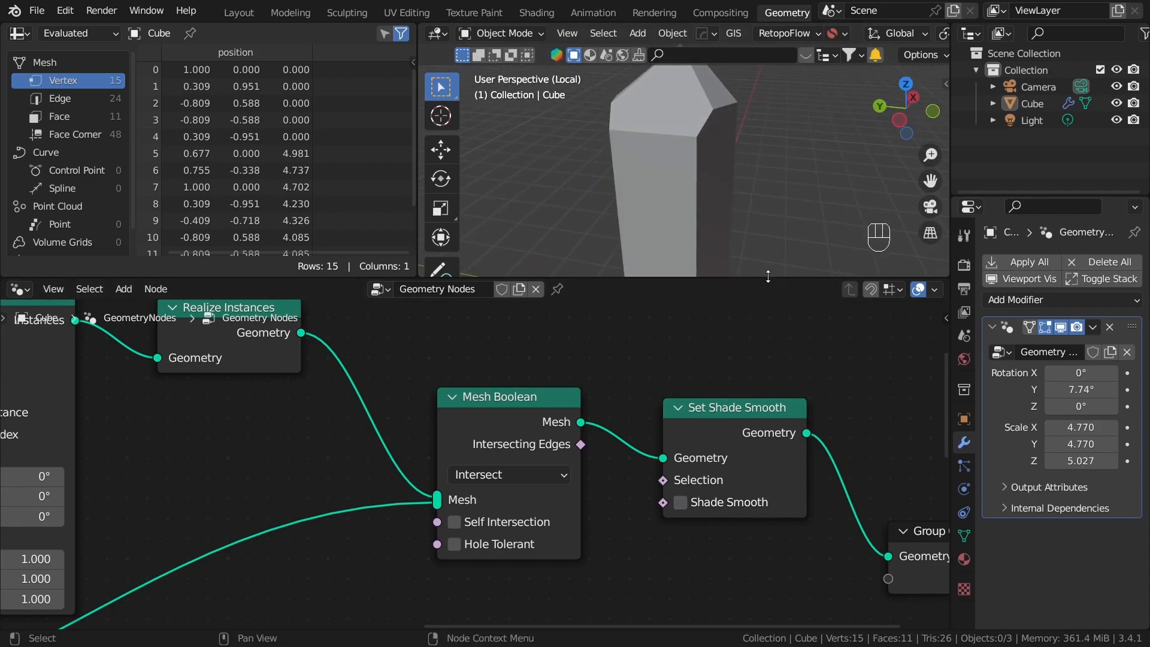
left_click_drag(767, 276, 774, 354)
middle_click_drag(774, 347, 806, 197)
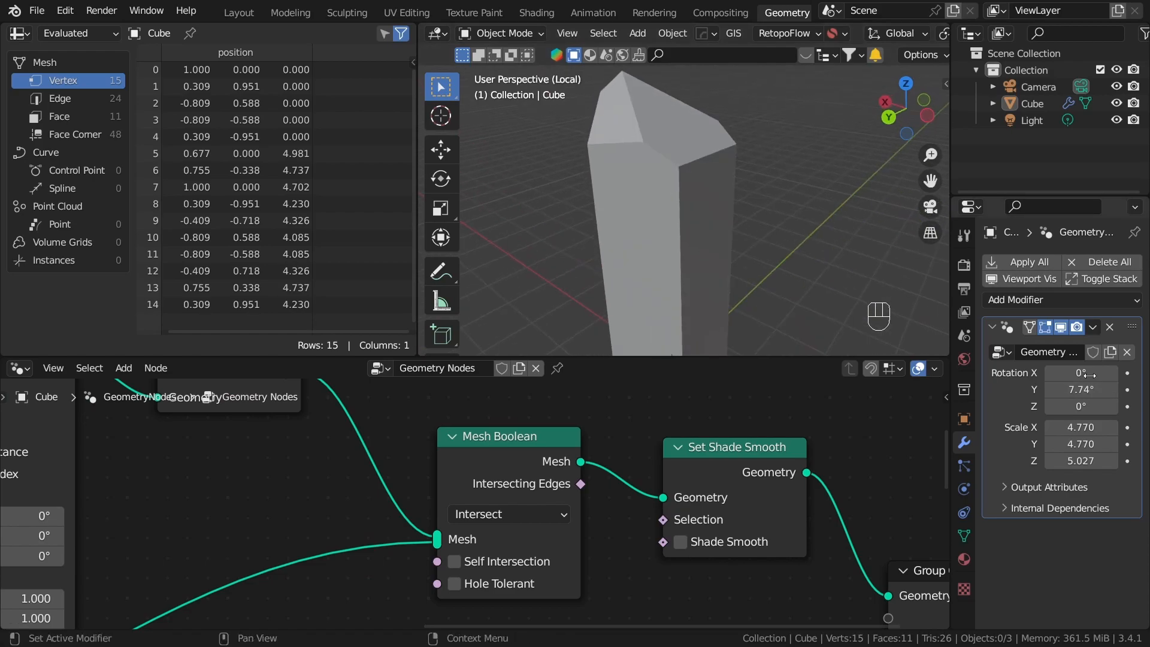
Set the modifier's Rotation X to -1.36° and Y to 8.3°, and raise Scale Z to 9.317.
mouse_move(1082, 389)
left_mouse_down()
mouse_move(1059, 389)
mouse_move(1114, 389)
mouse_move(1075, 374)
mouse_move(1092, 374)
left_mouse_up()
middle_click_drag(772, 192, 673, 198)
middle_click_drag(615, 234, 752, 219)
middle_click_drag(751, 219, 836, 223)
scroll(719, 200, "down", 3)
mouse_move(719, 200)
middle_mouse_down()
mouse_move(734, 270)
mouse_move(782, 235)
mouse_move(694, 185)
mouse_move(772, 251)
middle_mouse_up()
left_click_drag(1081, 460, 1122, 461)
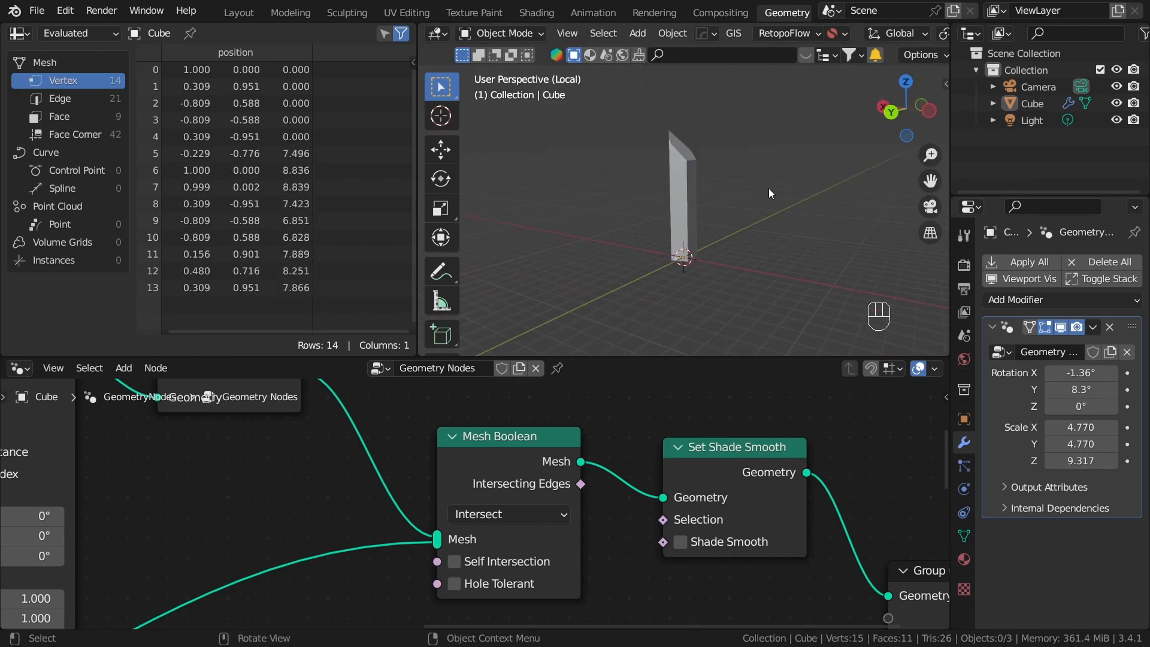
Raise the modifier's Scale Z to 13.197 to stretch the ico sphere past the column's upper end.
middle_click_drag(763, 187, 778, 198)
left_click_drag(1078, 460, 1093, 461)
middle_click_drag(792, 177, 764, 206, "shift")
scroll(614, 232, "up", 3)
middle_click_drag(614, 232, 641, 198)
middle_click_drag(642, 186, 683, 213, "shift")
scroll(642, 240, "up", 3)
mouse_move(1078, 460)
left_mouse_down()
mouse_move(1098, 461)
mouse_move(1074, 460)
mouse_move(1099, 460)
mouse_move(1075, 460)
mouse_move(1089, 460)
left_mouse_up()
middle_click_drag(709, 242, 650, 239)
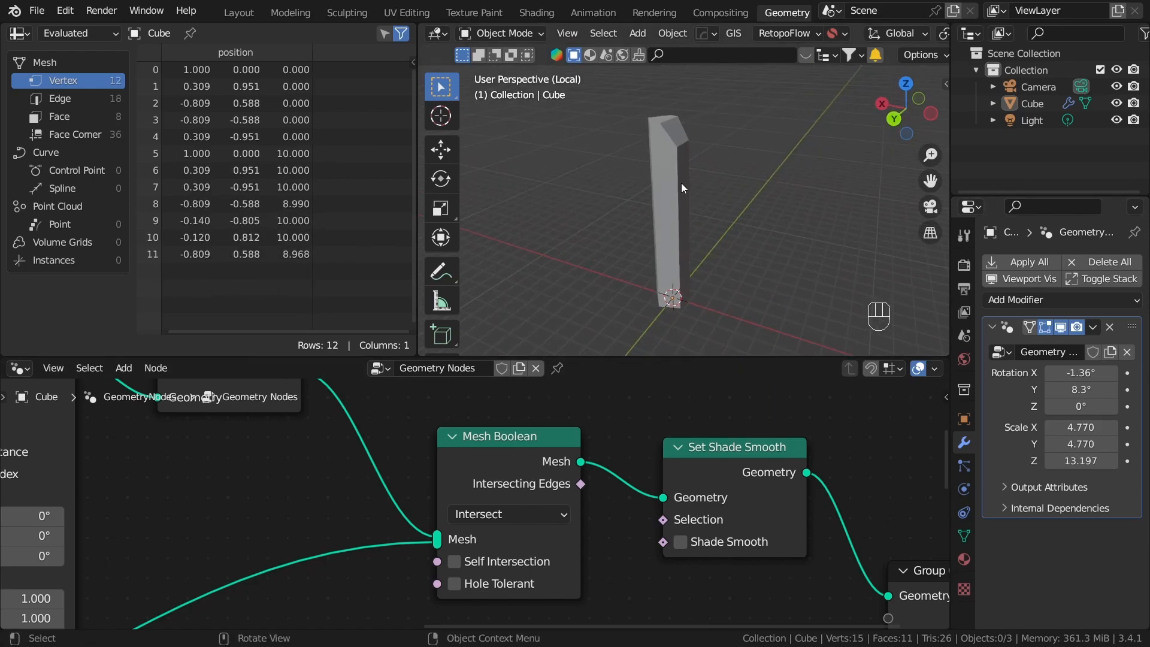
middle_click_drag(707, 141, 711, 182)
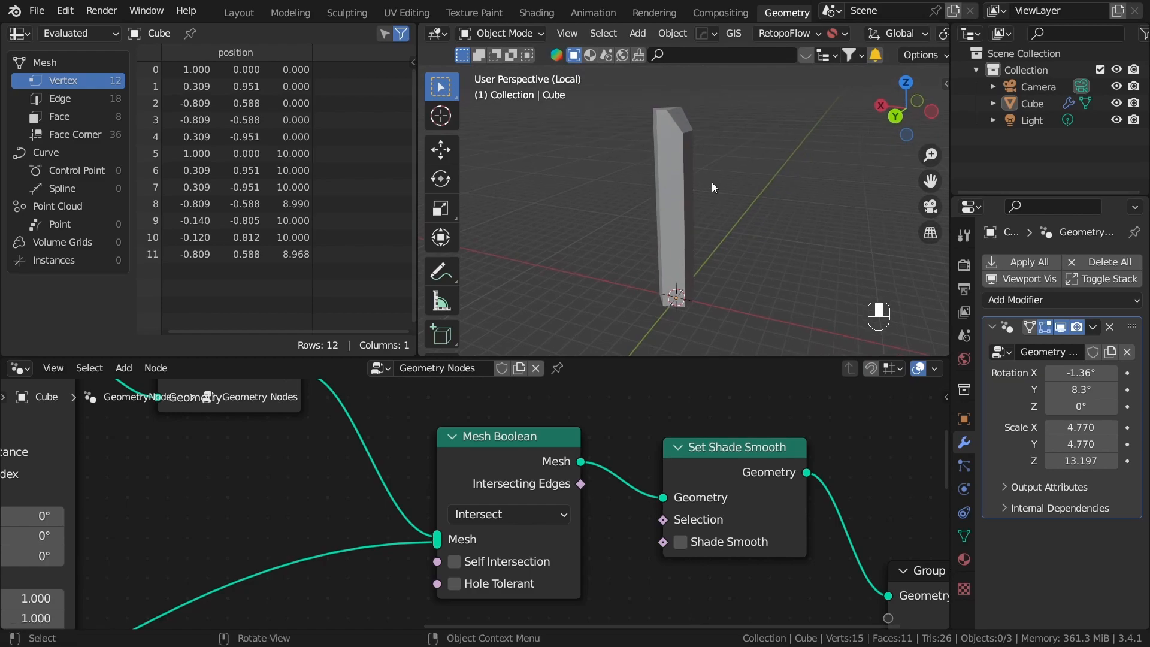
Add a Join Geometry node below the Mesh Boolean node.
scroll(746, 537, "down", 4)
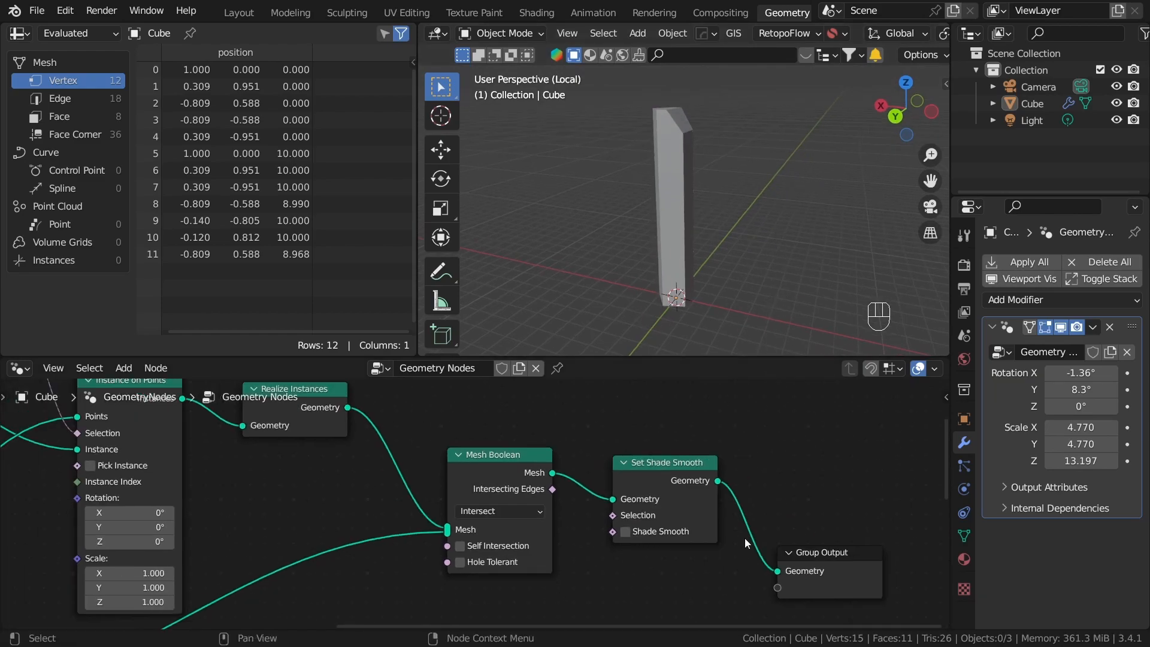
key("shift+a")
left_click(575, 165)
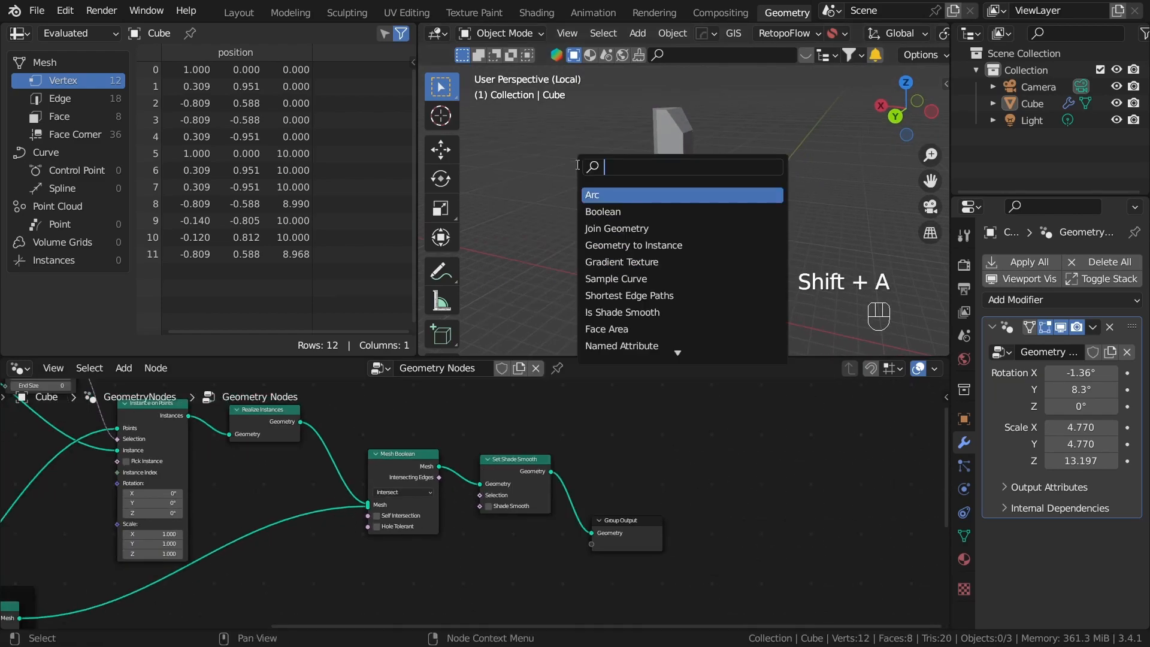
type("joi")
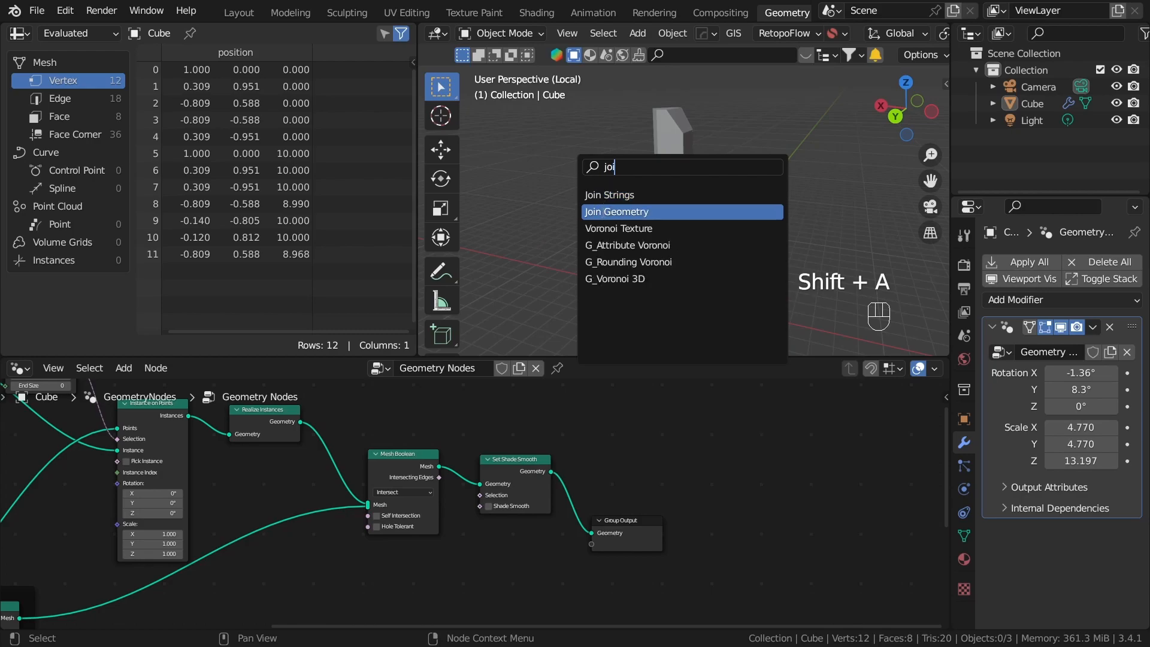
left_click(592, 212)
left_click(493, 608)
Link Realize Instances and Curve to Mesh into Join Geometry, and route the joined geometry to Group Output.
middle_click_drag(634, 512, 818, 467)
scroll(493, 459, "down", 3)
middle_click_drag(531, 490, 653, 509)
scroll(737, 476, "up", 4)
left_click_drag(572, 397, 760, 558)
middle_click_drag(267, 625, 391, 468)
left_click_drag(386, 448, 772, 469)
Switch the viewport to wireframe and raise the modifier's Scale Z to 15.657.
mouse_move(746, 263)
middle_mouse_down()
mouse_move(756, 173)
mouse_move(702, 196)
middle_mouse_up()
key("z")
left_click_drag(1080, 460, 1117, 460)
scroll(834, 141, "up", 3)
middle_click_drag(708, 174, 704, 257, "shift")
scroll(678, 149, "up", 2)
mouse_move(692, 193)
middle_mouse_down()
mouse_move(720, 186)
mouse_move(692, 212)
middle_mouse_up()
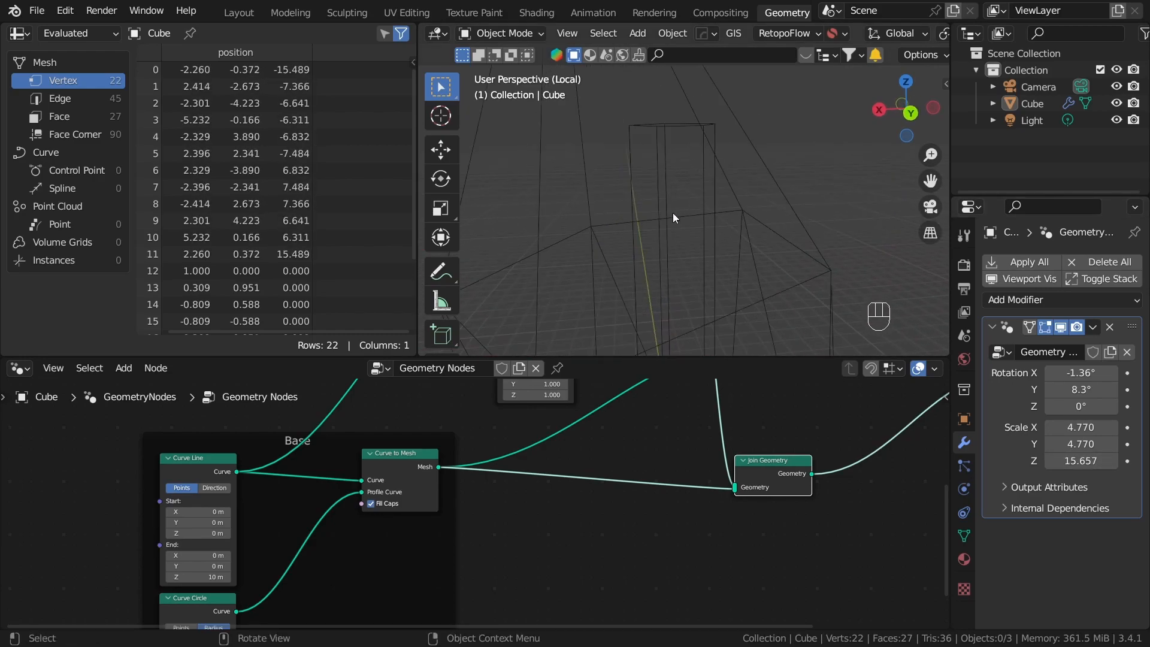
Return the viewport to solid shading and set the modifier's Scale Z to 11.827.
left_click(710, 149)
scroll(651, 185, "down", 3)
scroll(686, 204, "down", 5)
middle_click_drag(727, 282, 713, 300)
middle_click_drag(736, 238, 732, 234)
middle_click_drag(732, 234, 730, 183, "shift")
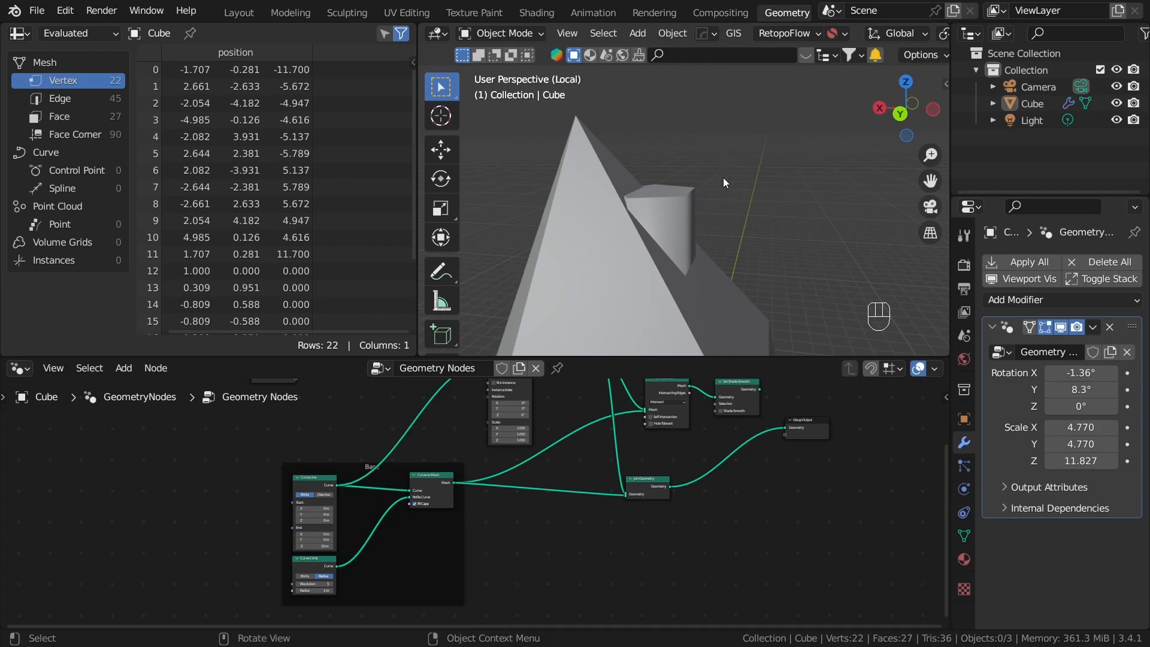
scroll(740, 176, "down", 2)
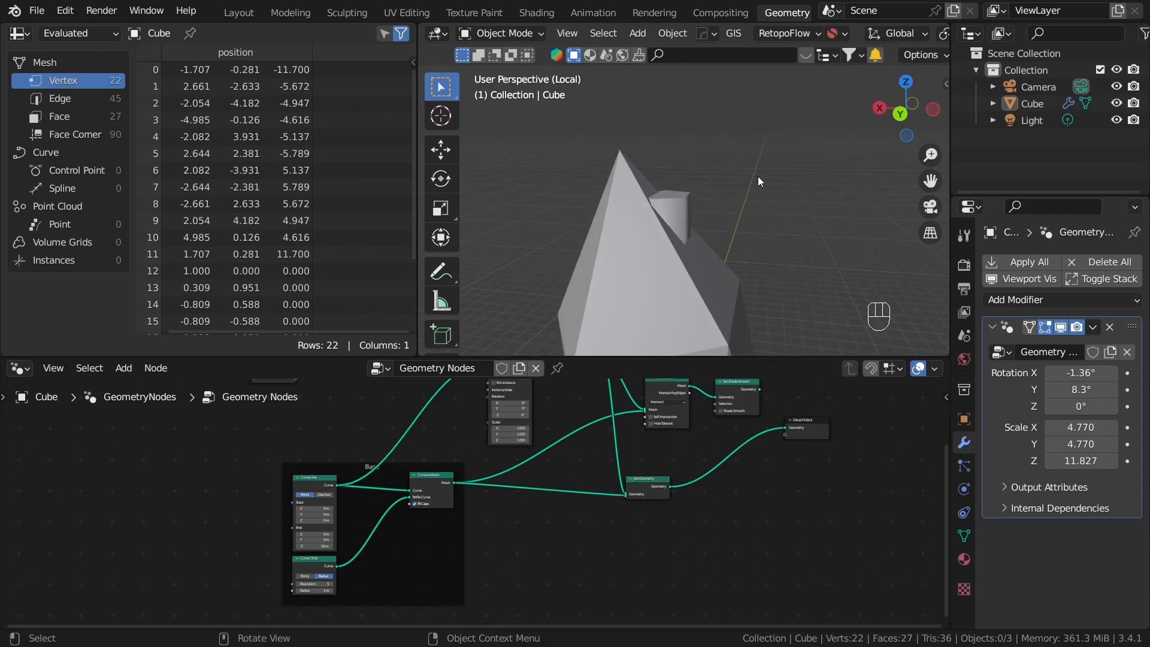
In the back orthographic view, annotate the column's upper end with a horizontal line and mark the ico sphere's tip.
left_click(899, 114)
middle_click_drag(770, 187, 702, 178, "shift")
scroll(660, 145, "up", 2)
middle_click_drag(660, 145, 694, 154, "shift")
left_click(451, 283)
mouse_move(637, 84)
middle_mouse_down("shift")
mouse_move(644, 118)
mouse_move(623, 101)
mouse_move(628, 88)
middle_mouse_up("shift")
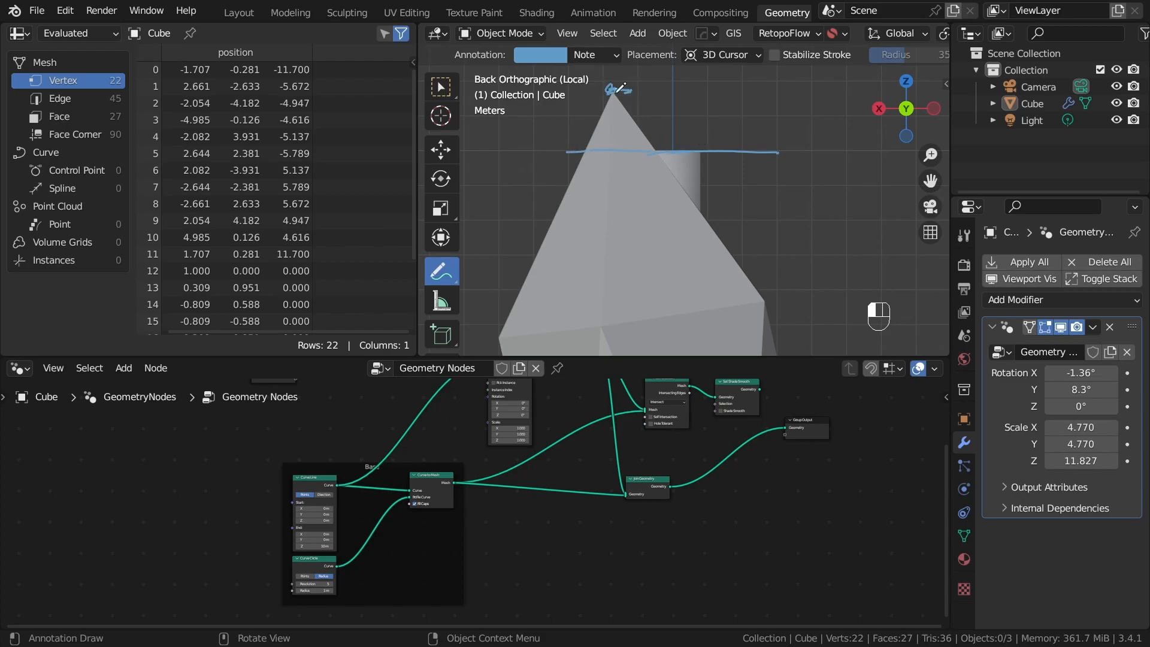
scroll(655, 184, "down", 6)
scroll(699, 201, "up", 7)
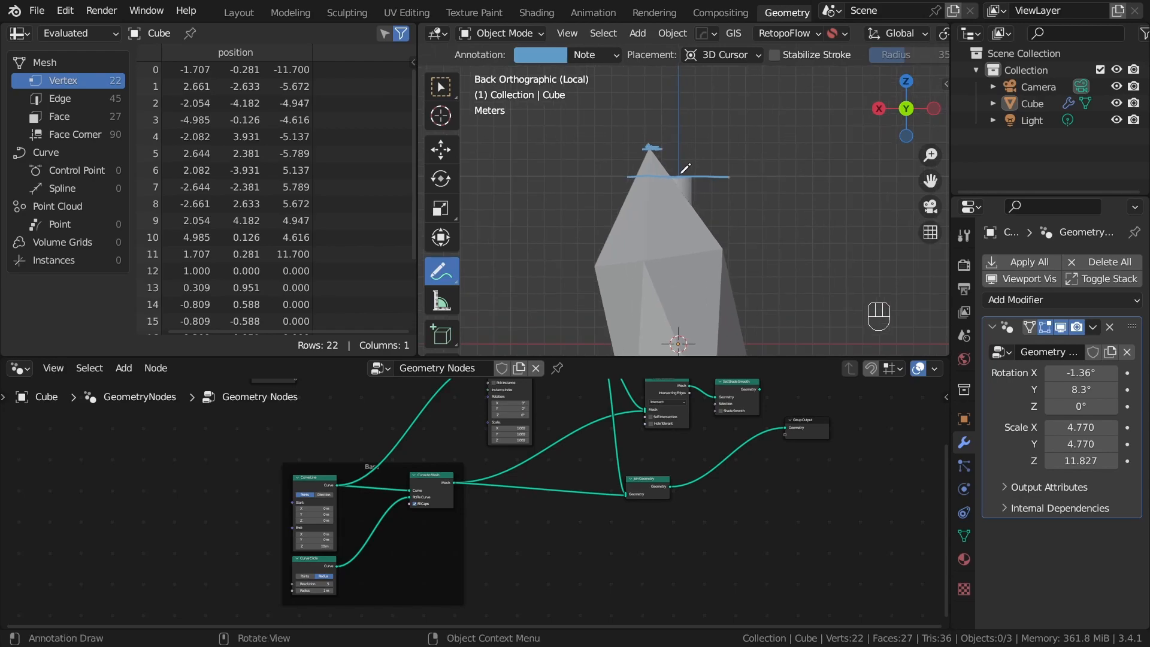
Sketch annotation strokes for the gap between the column's upper end and the ico sphere's tip, and undo them.
middle_click_drag(599, 74, 628, 125, "shift")
scroll(628, 125, "up", 1)
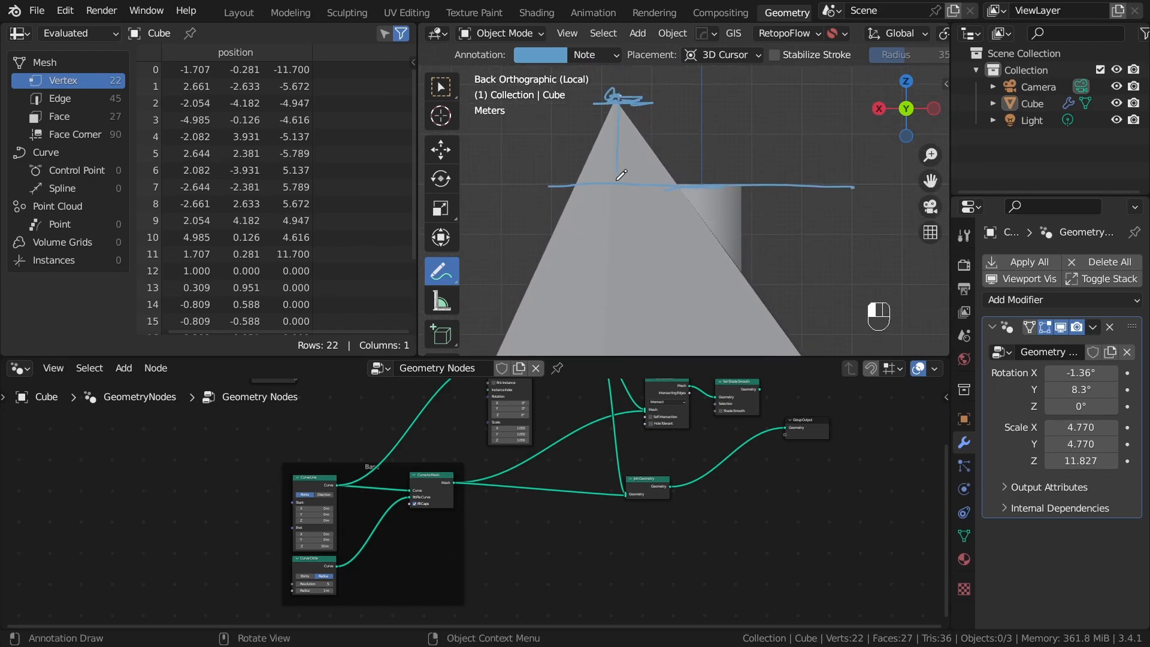
left_click_drag(614, 179, 623, 172)
middle_click_drag(637, 212, 634, 145, "shift")
scroll(634, 145, "down", 3)
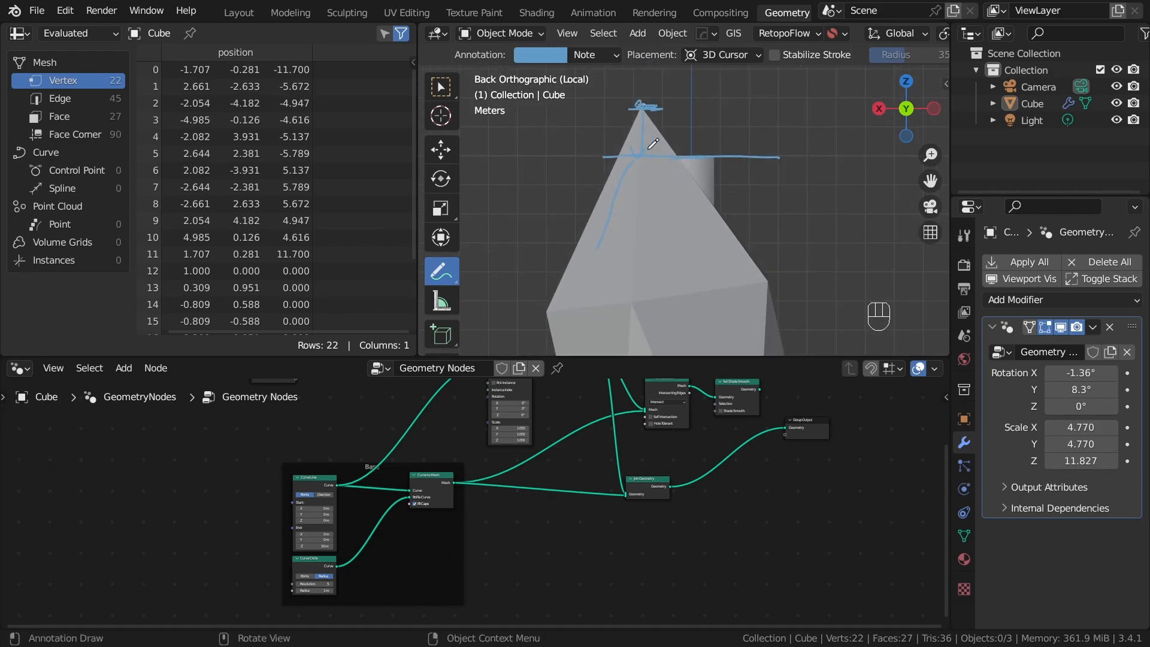
scroll(703, 165, "up", 5)
scroll(704, 165, "down", 5)
scroll(688, 160, "up", 2)
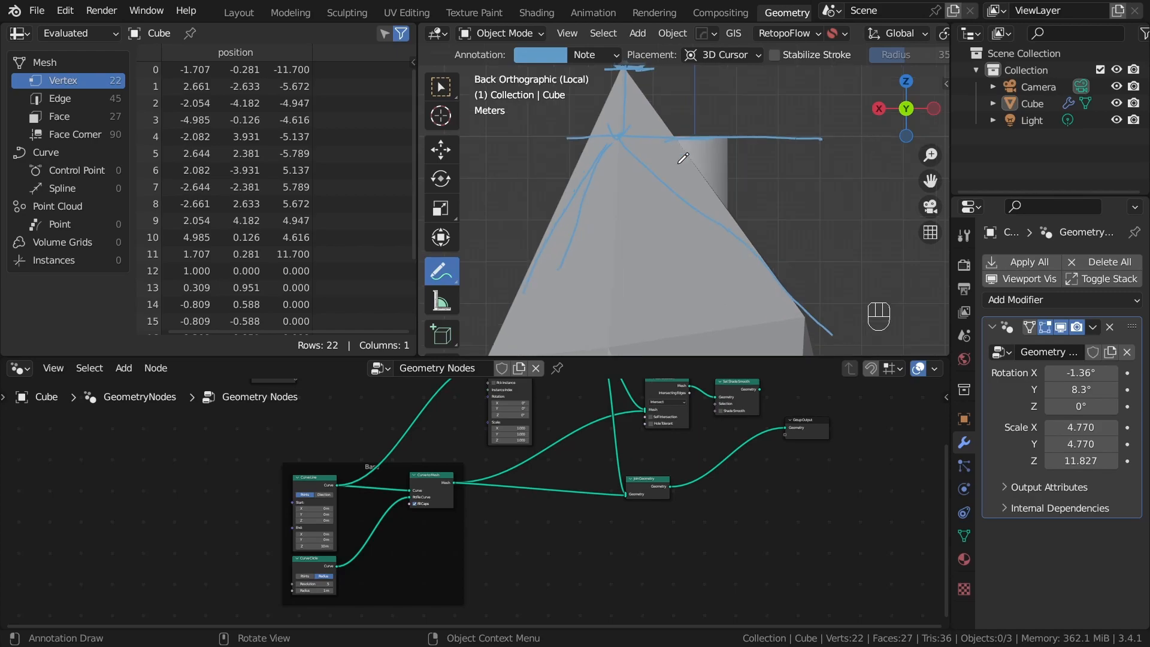
scroll(682, 158, "down", 2)
key("ctrl+z")
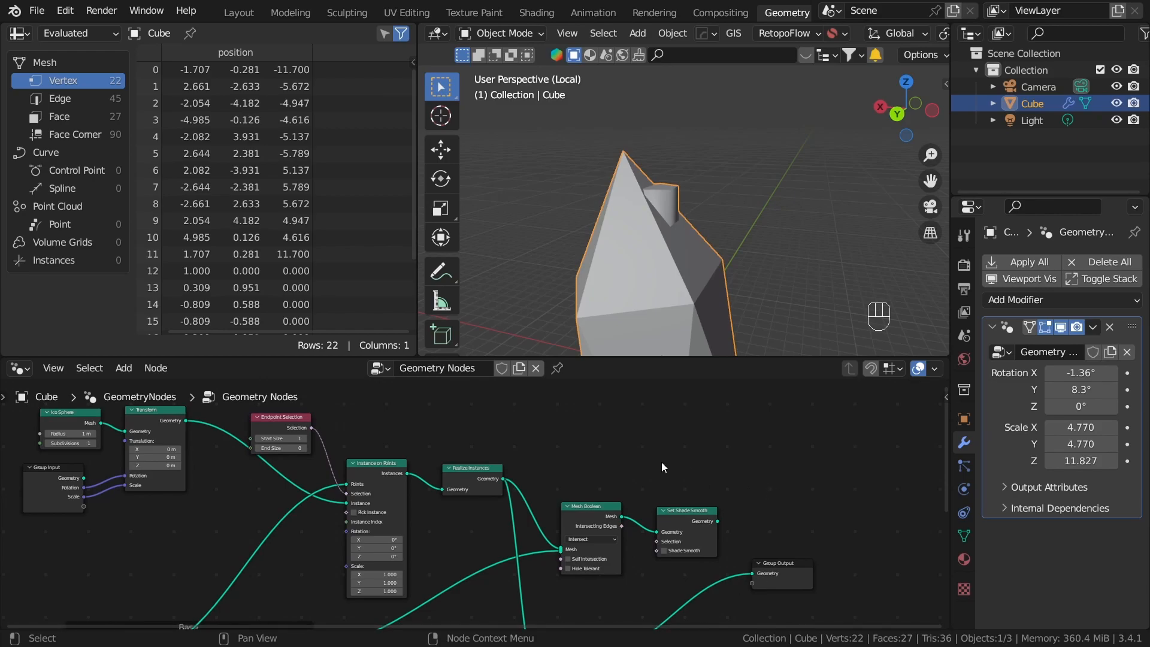
Enlarge the node editor and add an Attribute Statistic node above the Mesh Boolean node.
left_click_drag(713, 357, 714, 333)
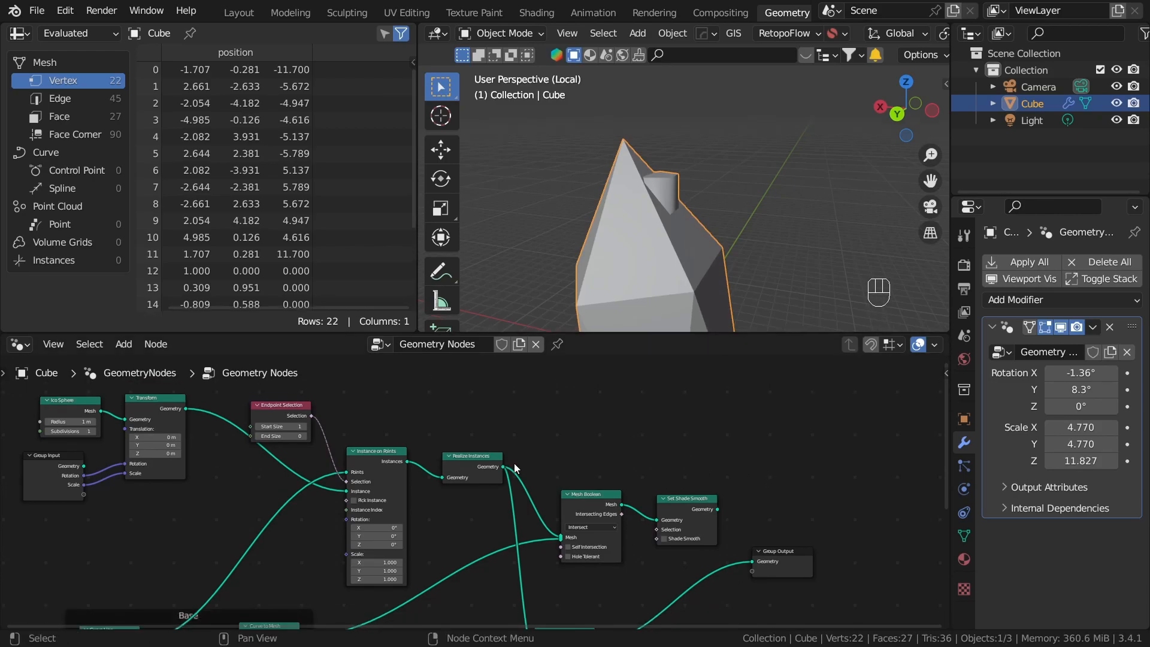
scroll(479, 486, "up", 3)
scroll(443, 498, "down", 1)
middle_click_drag(443, 498, 579, 528)
scroll(590, 558, "up", 1)
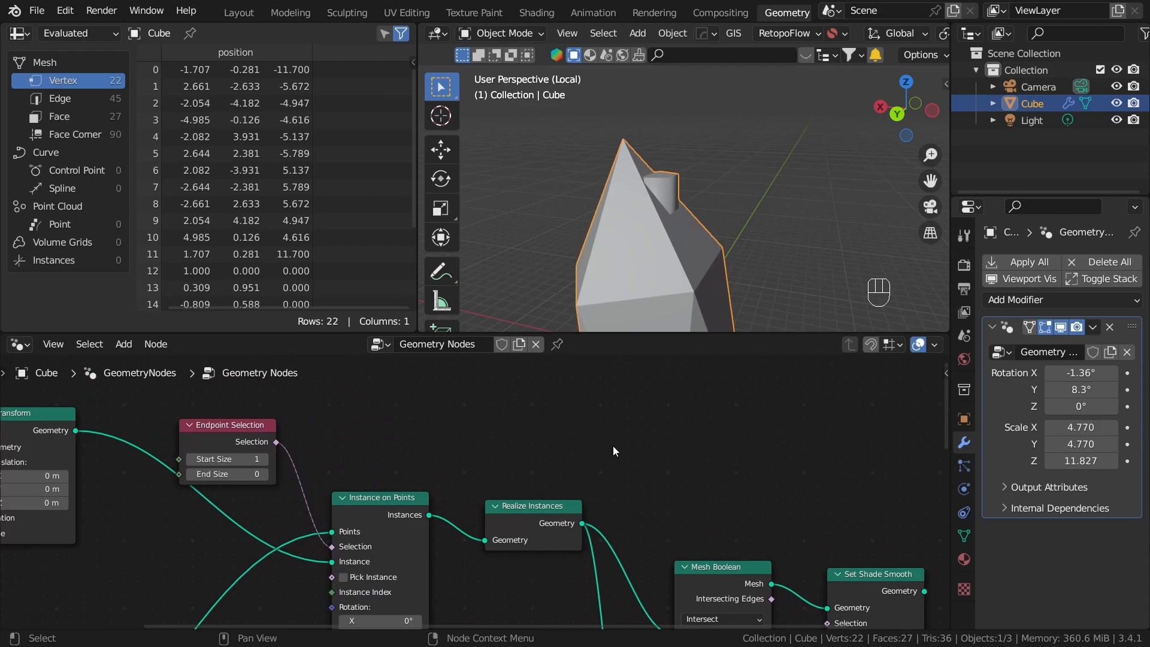
key("shift+a")
left_click(573, 159)
type("s")
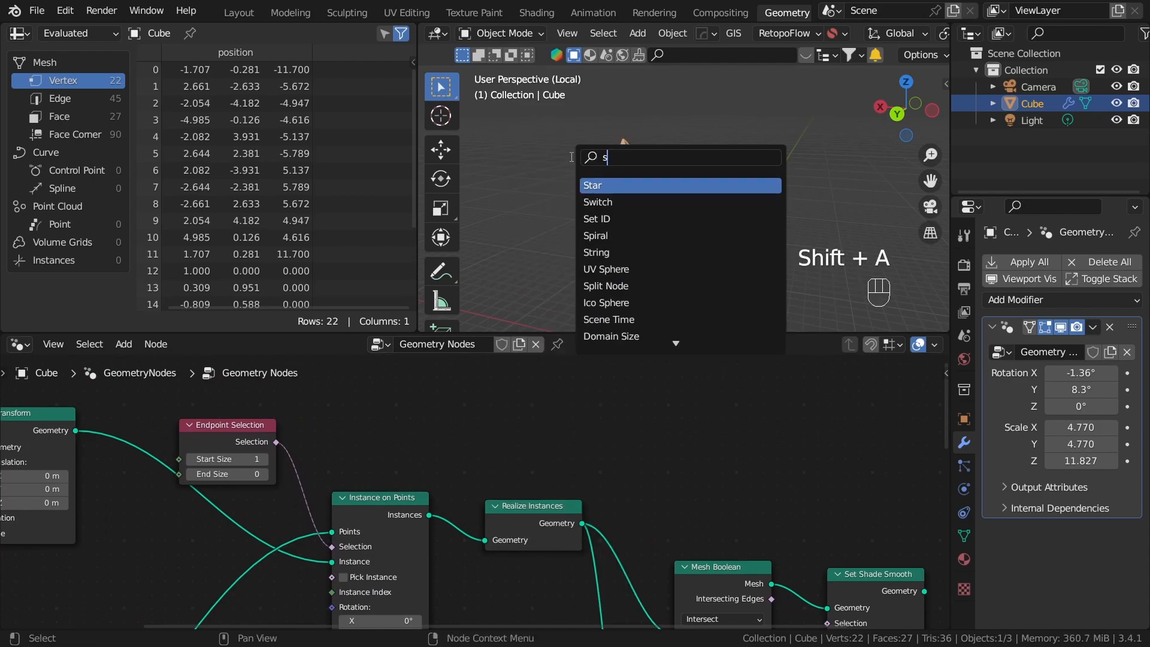
type("tat")
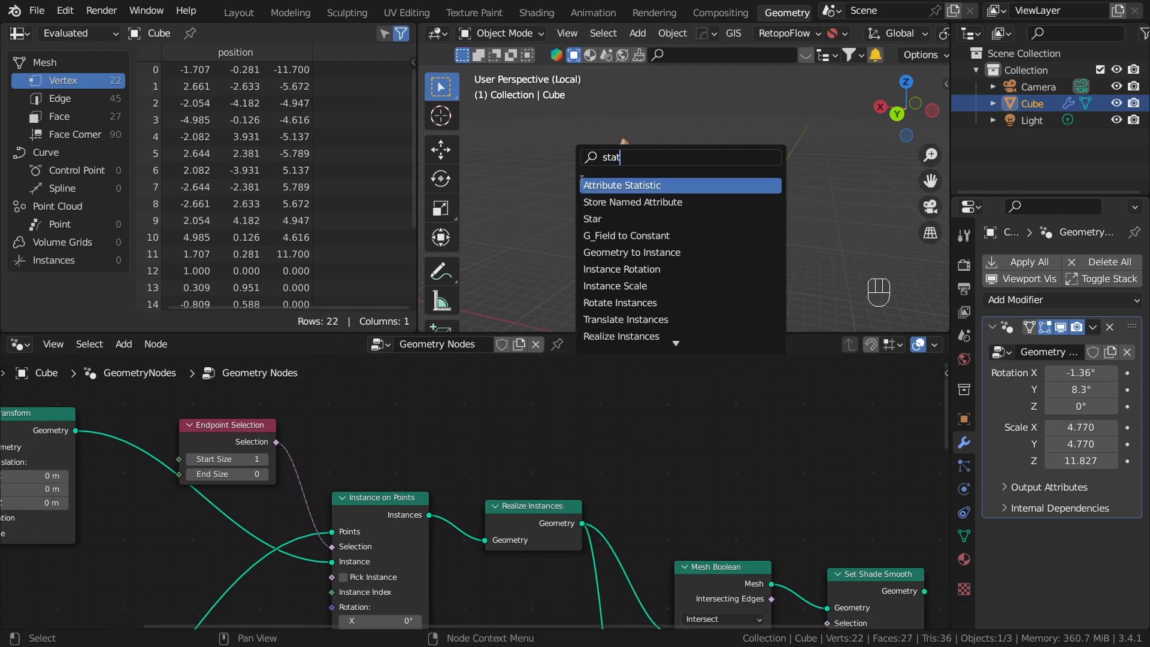
left_click(618, 189)
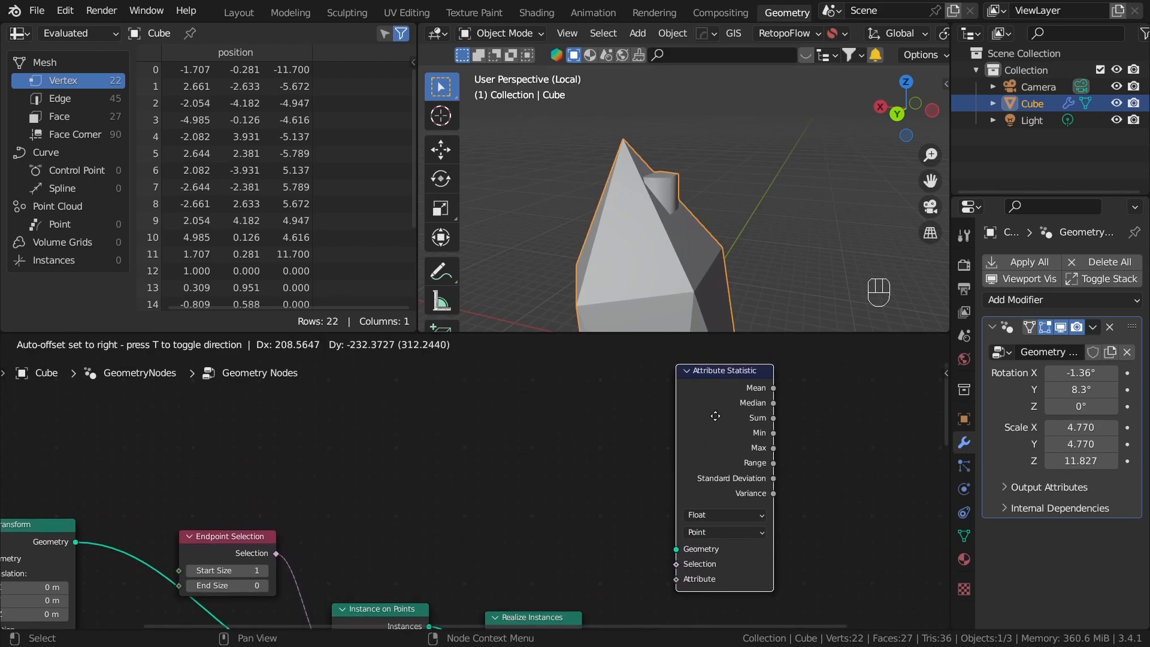
left_click(714, 557)
Link the Realize Instances geometry to the Geometry input of Attribute Statistic.
middle_click_drag(714, 557, 714, 469)
left_click(624, 572)
scroll(624, 572, "up", 4)
middle_click_drag(592, 587, 570, 525)
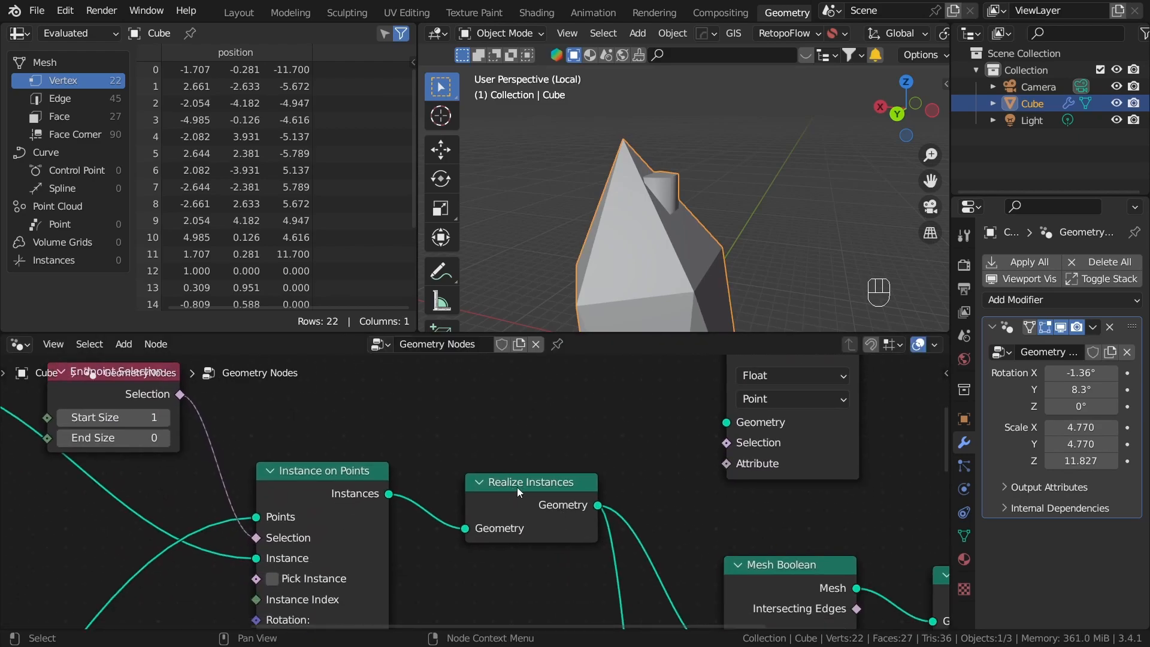
left_click_drag(601, 509, 721, 425)
scroll(677, 415, "down", 5)
middle_click_drag(677, 416, 562, 503)
scroll(605, 475, "down", 2)
scroll(563, 503, "up", 2)
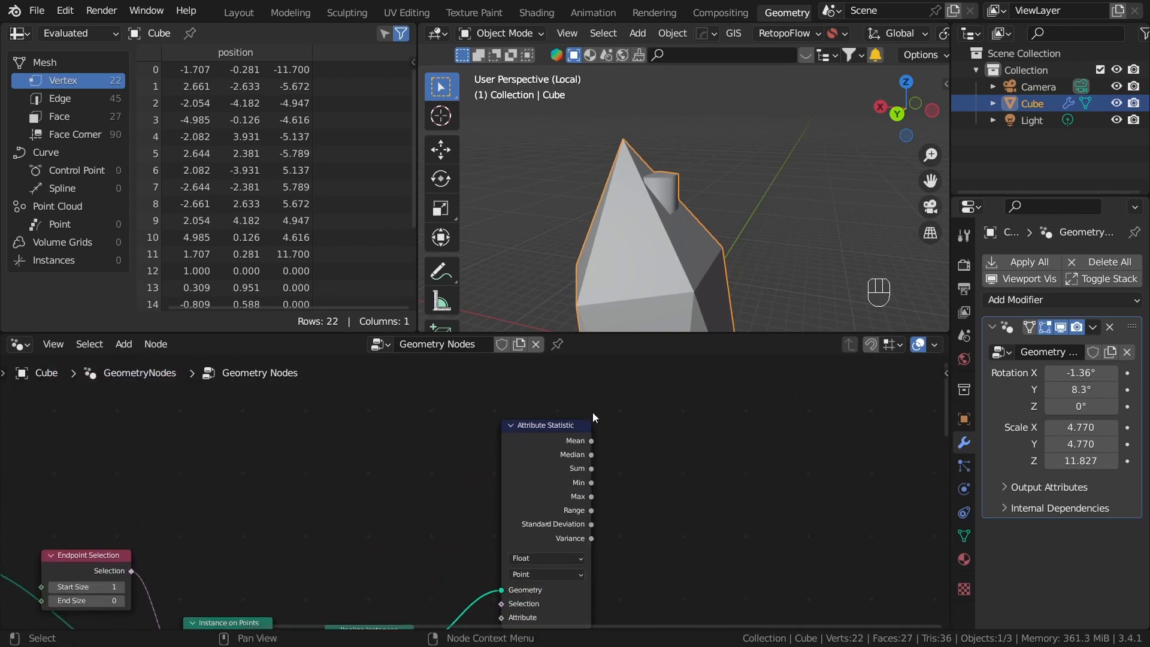
Examine the sockets of the Attribute Statistic node and the crystal's tip in the viewport.
scroll(623, 462, "up", 3)
scroll(634, 486, "down", 3)
middle_click_drag(633, 487, 597, 465)
scroll(597, 466, "up", 3)
scroll(580, 512, "down", 1)
scroll(580, 513, "down", 3)
middle_click_drag(538, 522, 565, 476)
scroll(511, 519, "up", 4)
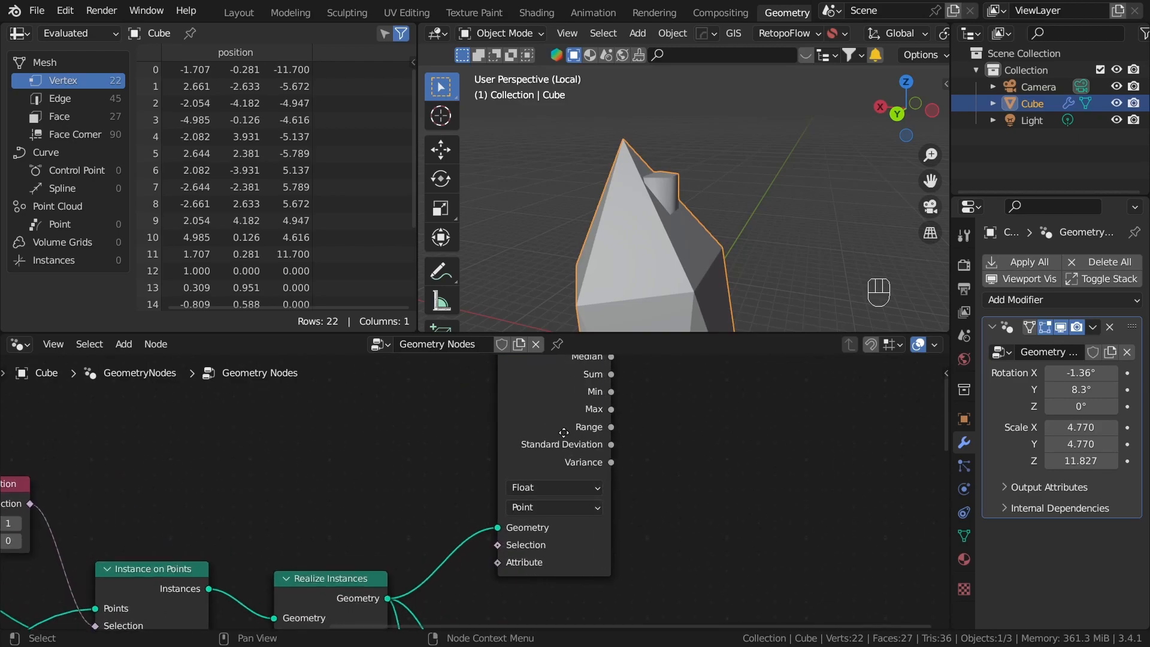
middle_click_drag(570, 434, 522, 513)
scroll(558, 431, "up", 2)
scroll(598, 538, "down", 2)
middle_click_drag(596, 551, 656, 390)
scroll(640, 500, "up", 5)
scroll(527, 473, "down", 7)
scroll(523, 470, "down", 1)
middle_click_drag(523, 470, 502, 493)
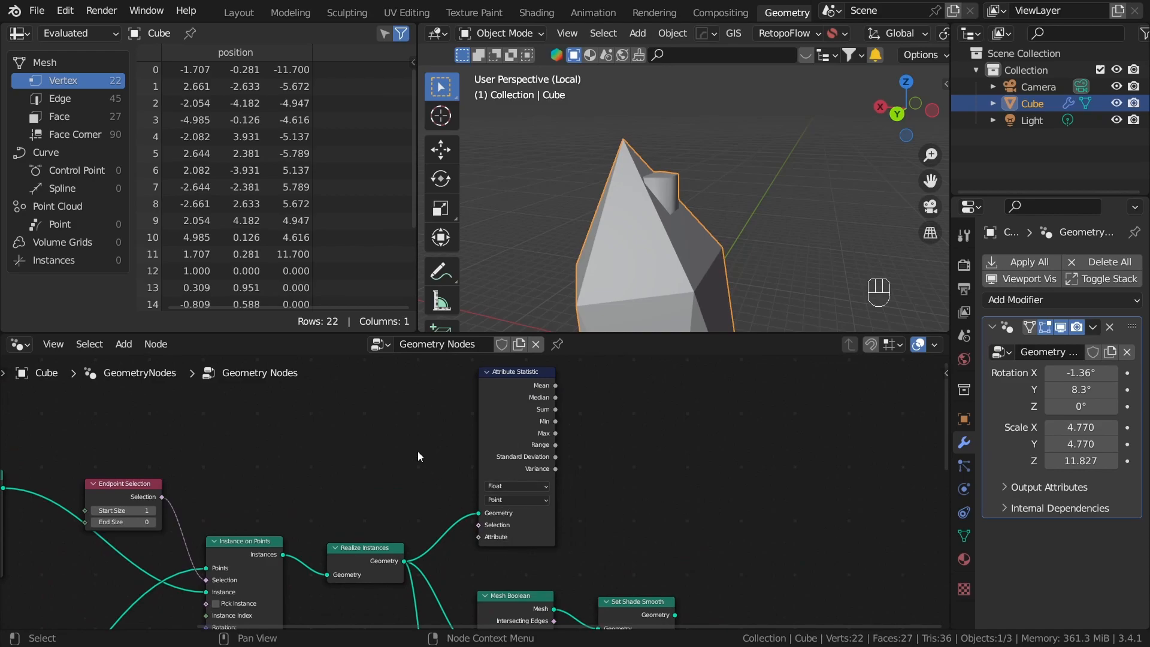
middle_click_drag(688, 252, 627, 169)
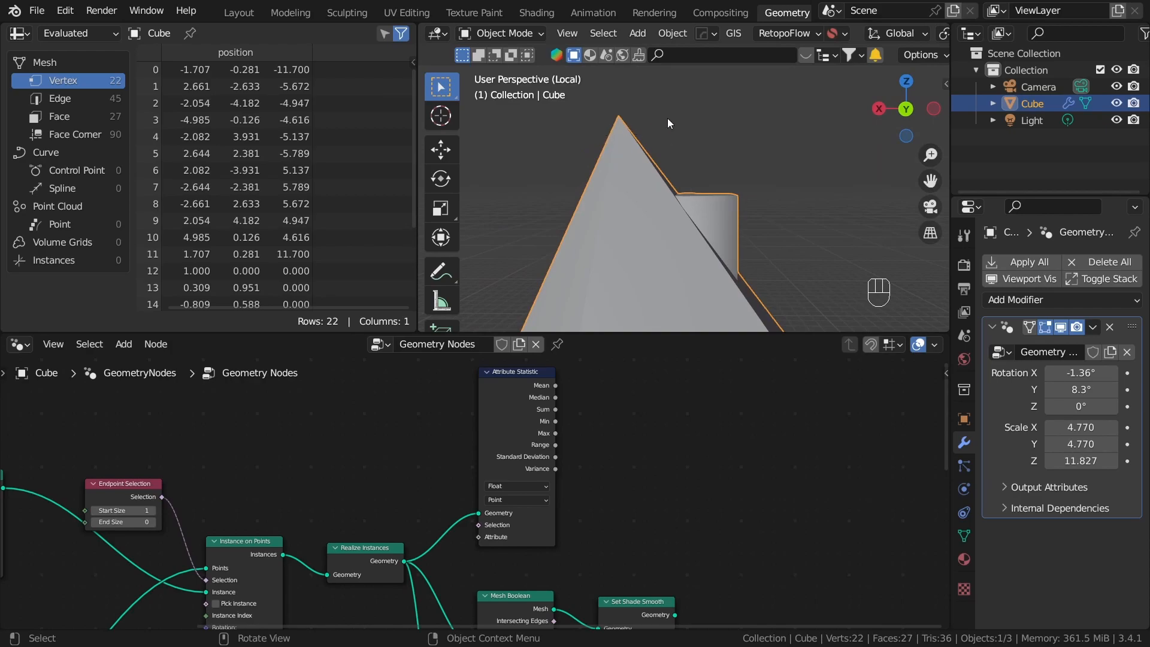
scroll(633, 138, "down", 3)
middle_click_drag(642, 242, 631, 208, "shift")
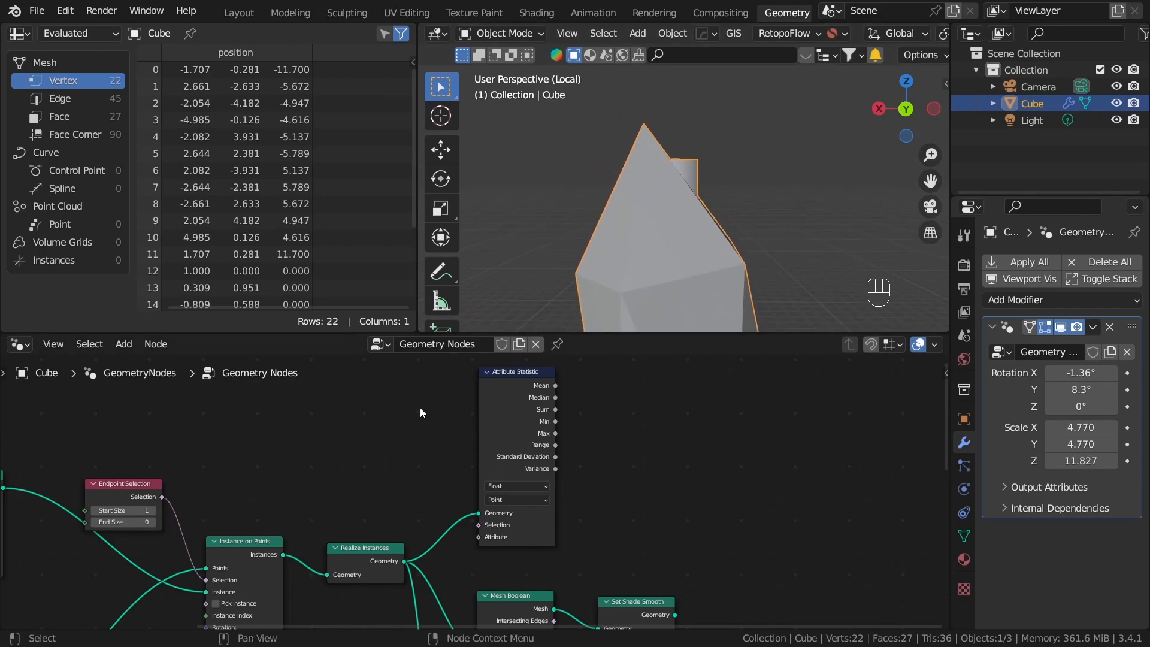
Add a Position node above Realize Instances.
key("shift+a")
left_click(391, 158)
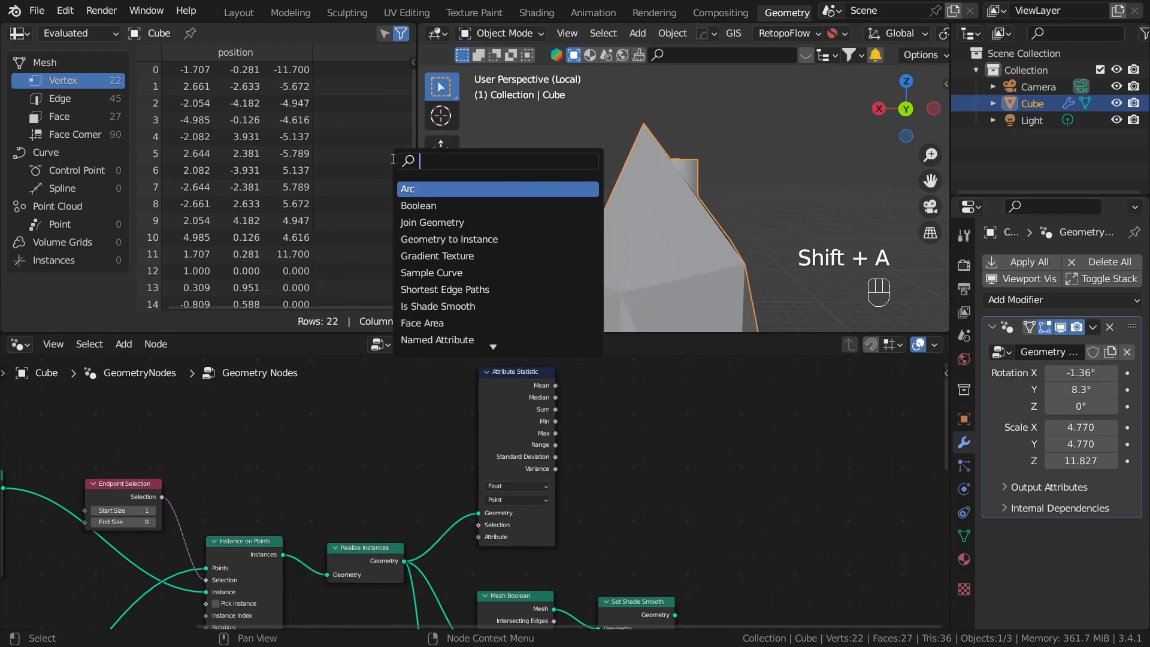
type("posi")
key("Return")
left_click(337, 502)
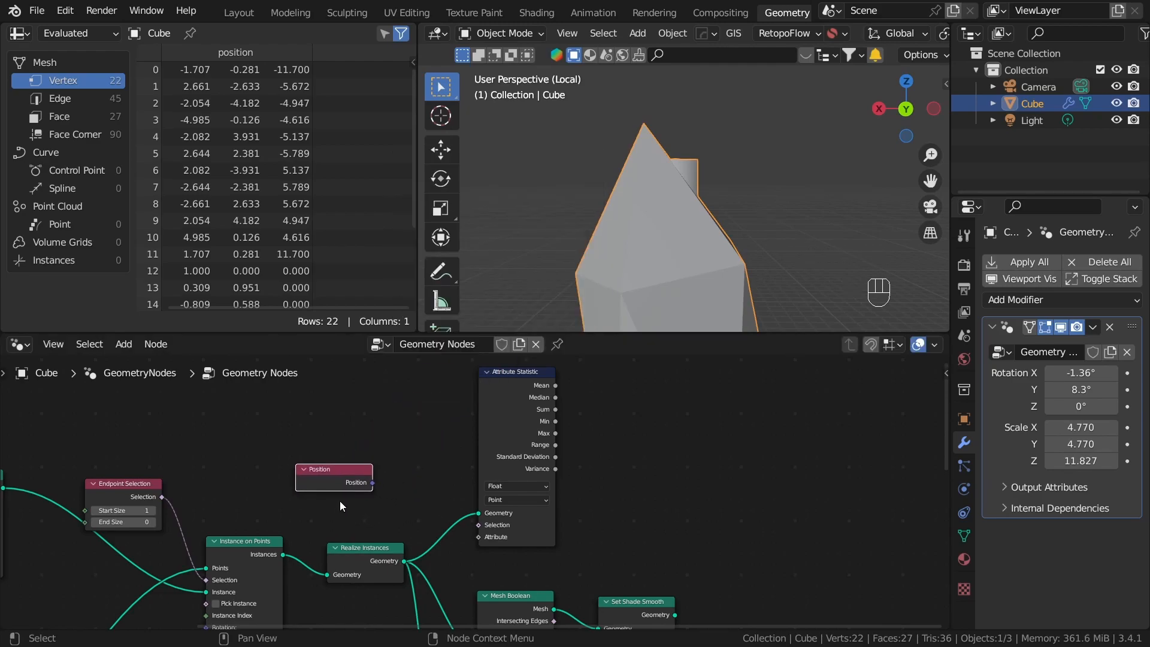
left_click(336, 501)
Feed the Position output into a new Separate XYZ node placed before Attribute Statistic.
scroll(383, 494, "up", 3)
left_click_drag(328, 449, 383, 436)
type("sep")
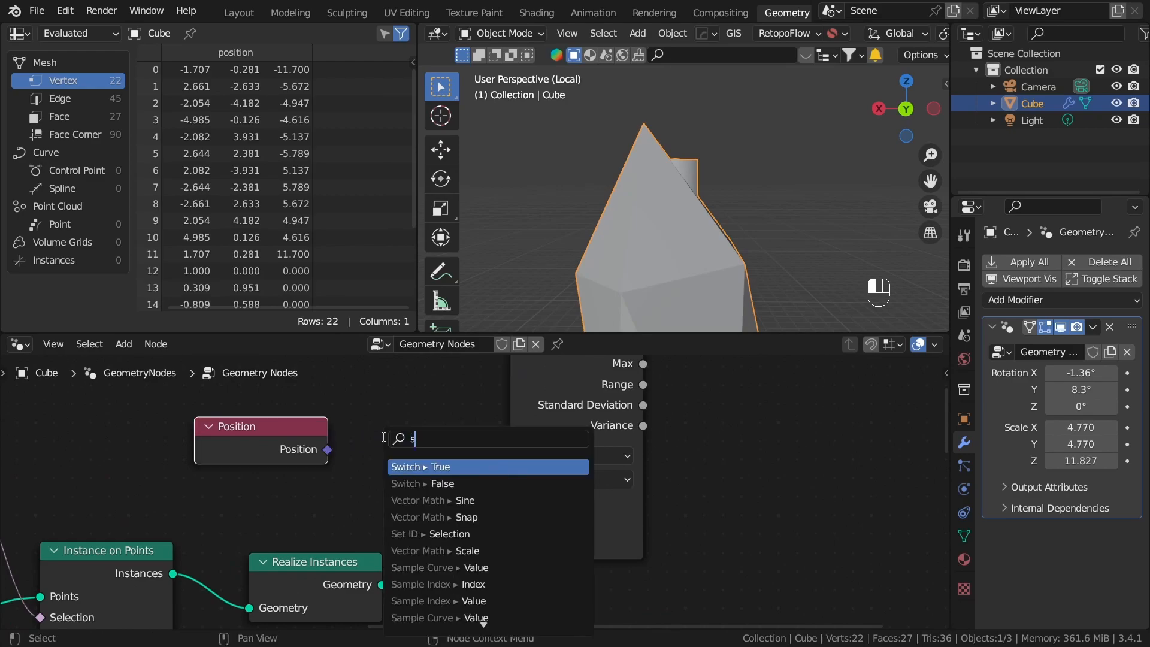
key("Return")
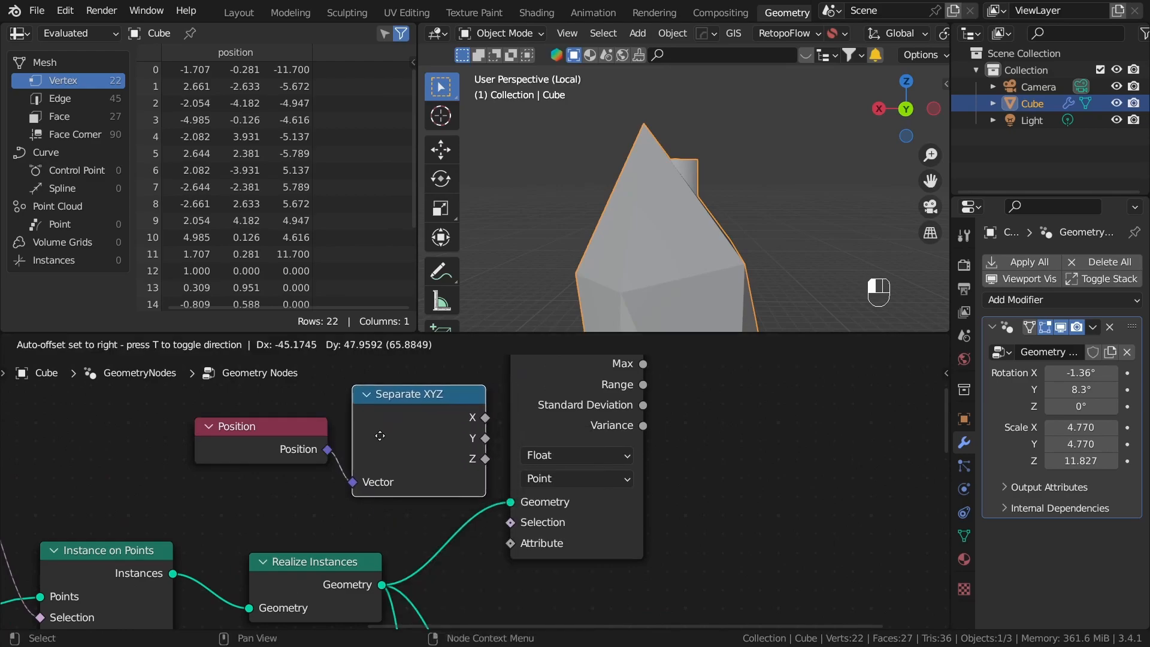
left_click(379, 432)
Link the Z output of Separate XYZ to the Attribute input of Attribute Statistic.
middle_click_drag(529, 482, 470, 468)
left_click_drag(535, 500, 575, 501)
left_click(440, 446)
left_click_drag(423, 448, 452, 468)
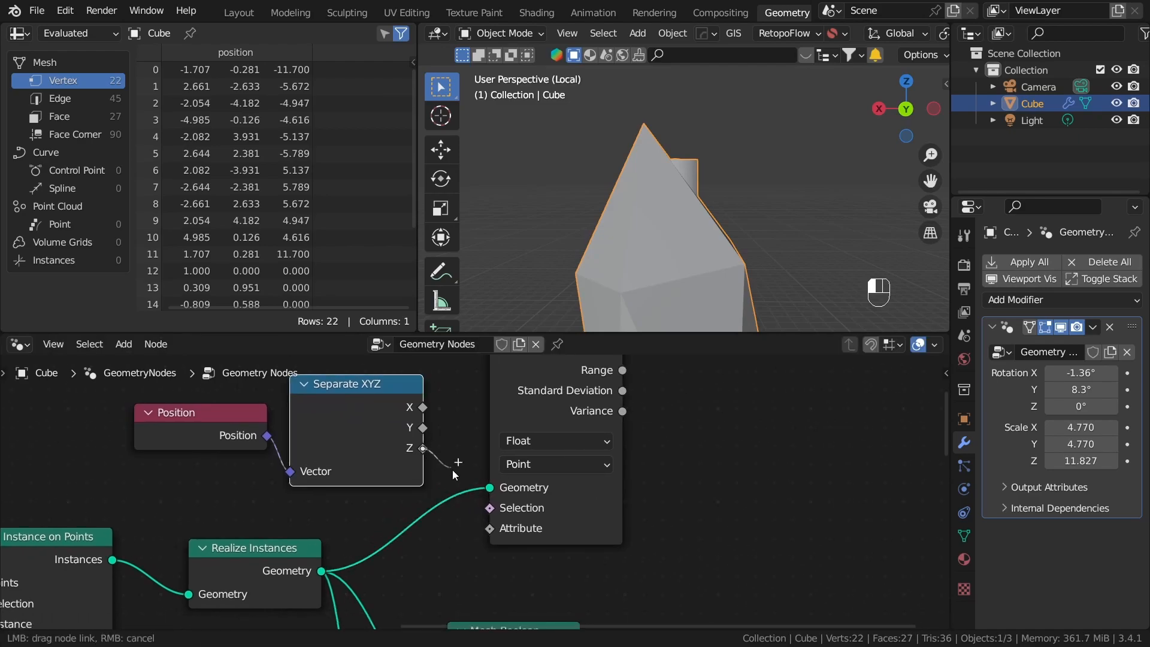
left_click_drag(492, 540, 490, 529)
left_click(504, 549)
scroll(601, 440, "down", 4)
middle_click_drag(605, 432, 563, 527)
scroll(552, 465, "down", 3)
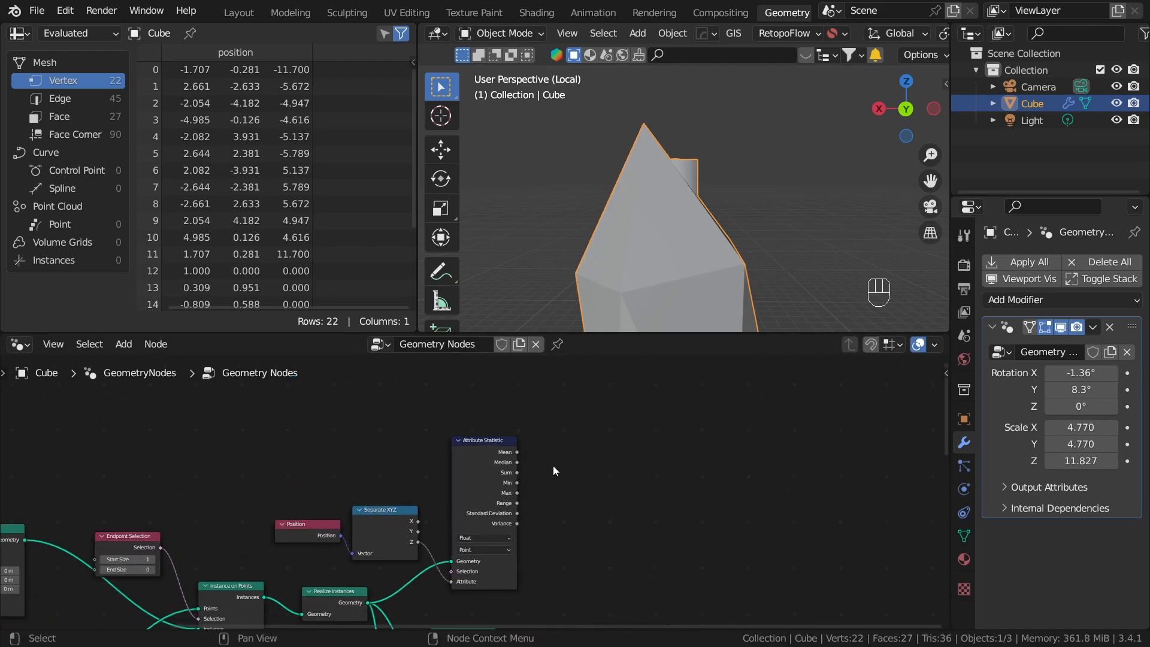
Examine the Max output of Attribute Statistic, the ico sphere's highest point, and the links from the Base frame.
scroll(569, 490, "up", 6)
scroll(585, 490, "up", 1)
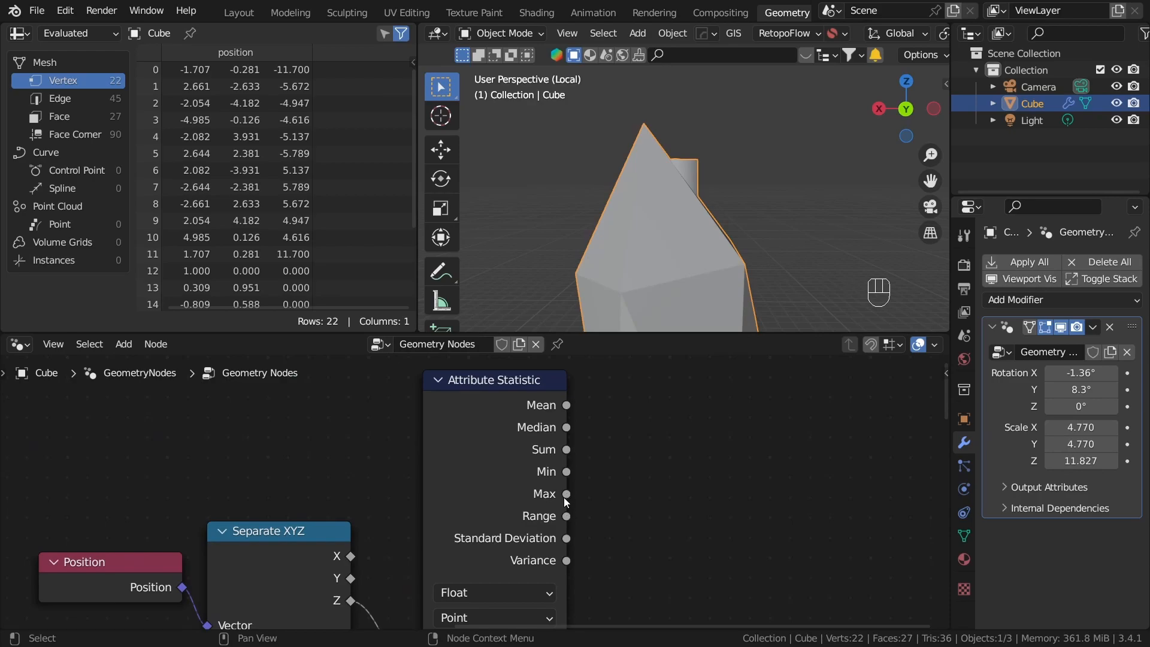
middle_click_drag(654, 154, 660, 124)
scroll(652, 127, "up", 4)
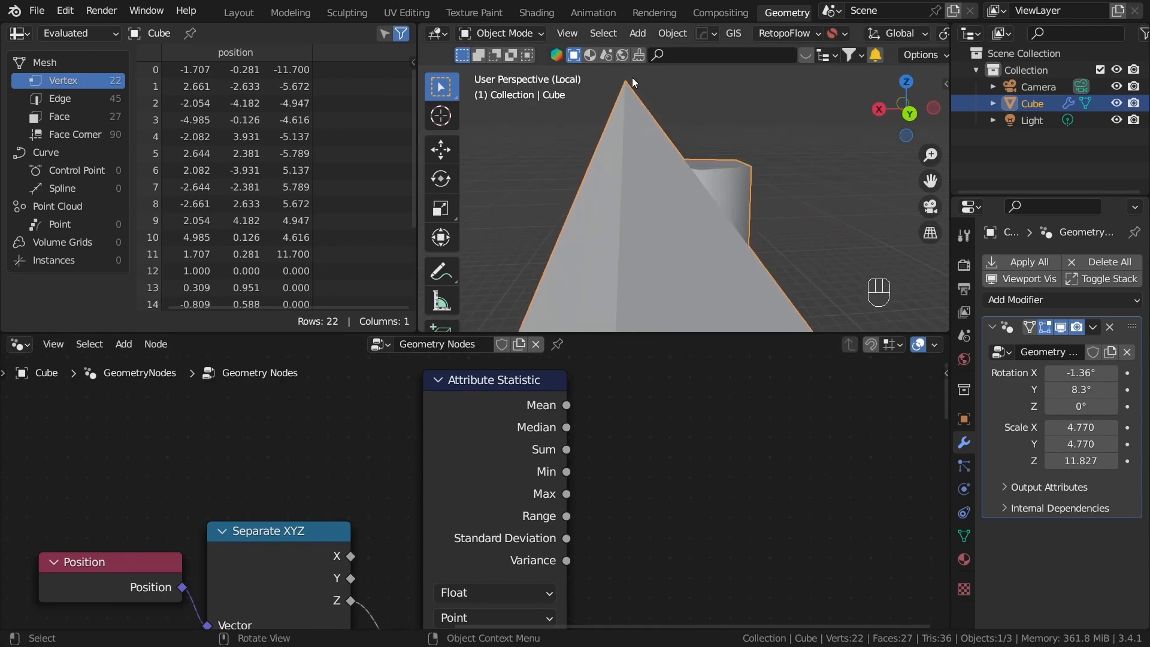
scroll(696, 242, "down", 3)
middle_click_drag(696, 242, 714, 242)
scroll(663, 530, "down", 2)
middle_click_drag(664, 531, 602, 374)
scroll(644, 503, "down", 2)
scroll(595, 498, "down", 2)
middle_click_drag(594, 498, 635, 386)
scroll(622, 424, "down", 3)
middle_click_drag(392, 505, 466, 498)
scroll(466, 497, "up", 1)
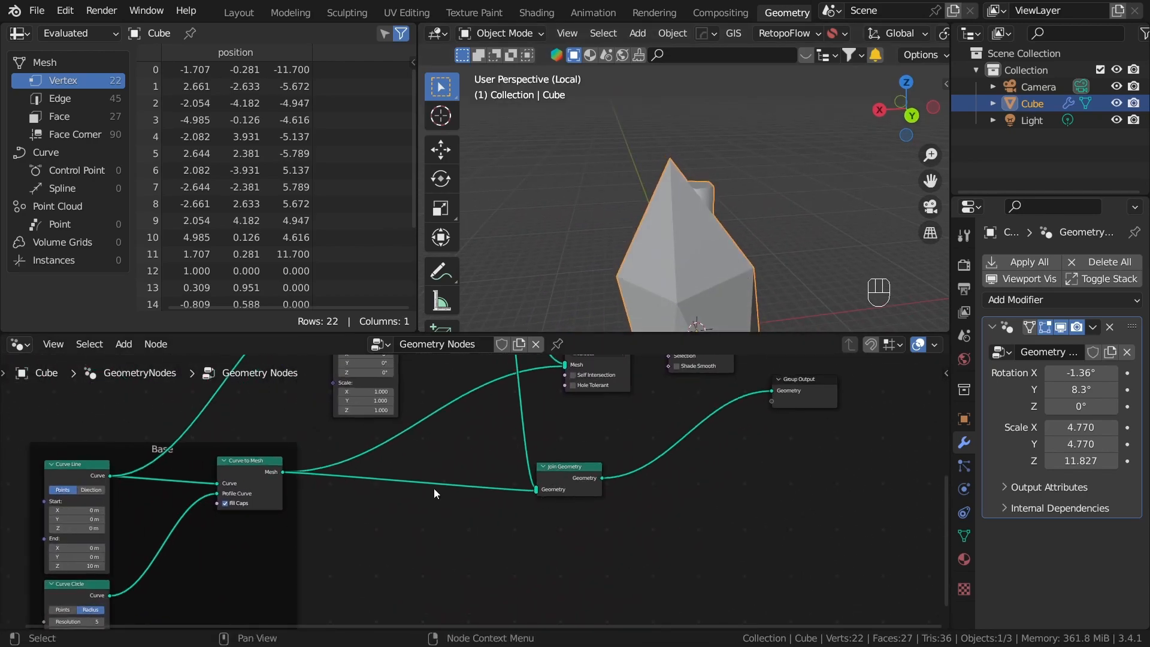
Preview the Curve to Mesh output alone to view the five-sided column.
scroll(466, 497, "up", 2)
middle_click_drag(294, 525, 539, 483)
left_click_drag(459, 443, 484, 476)
left_click(485, 472, "alt+shift")
scroll(684, 191, "down", 2)
middle_click_drag(684, 190, 665, 205, "shift")
middle_click_drag(477, 513, 605, 449)
scroll(462, 539, "up", 2)
middle_click_drag(500, 481, 558, 540)
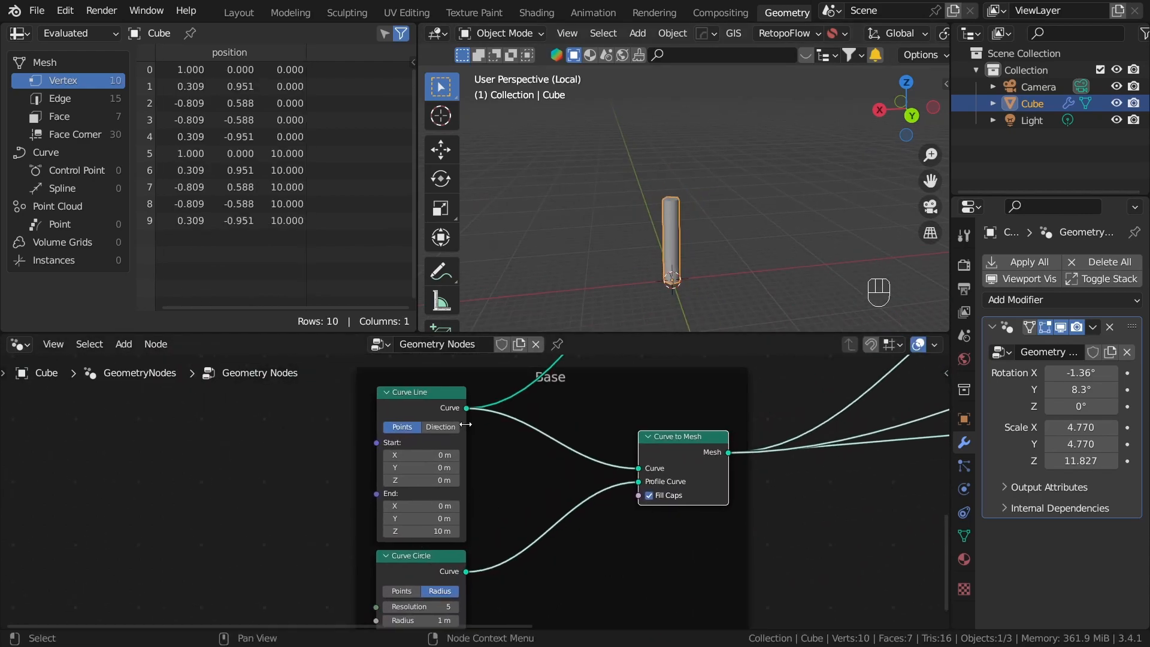
Preview the Curve Line output alone and compare it with the Attribute Statistic branch of the node tree.
left_click(436, 391, "alt+shift")
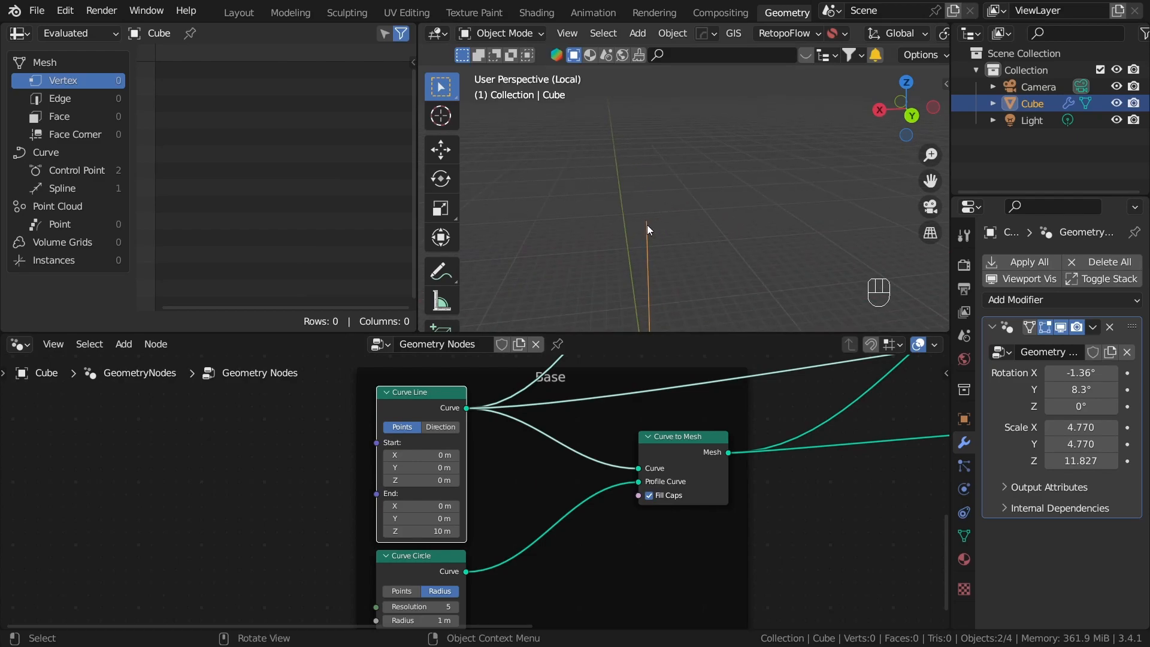
middle_click_drag(646, 225, 655, 219, "shift")
scroll(723, 492, "down", 3)
middle_click_drag(750, 450, 660, 534)
middle_click_drag(730, 393, 643, 536)
scroll(753, 515, "up", 2)
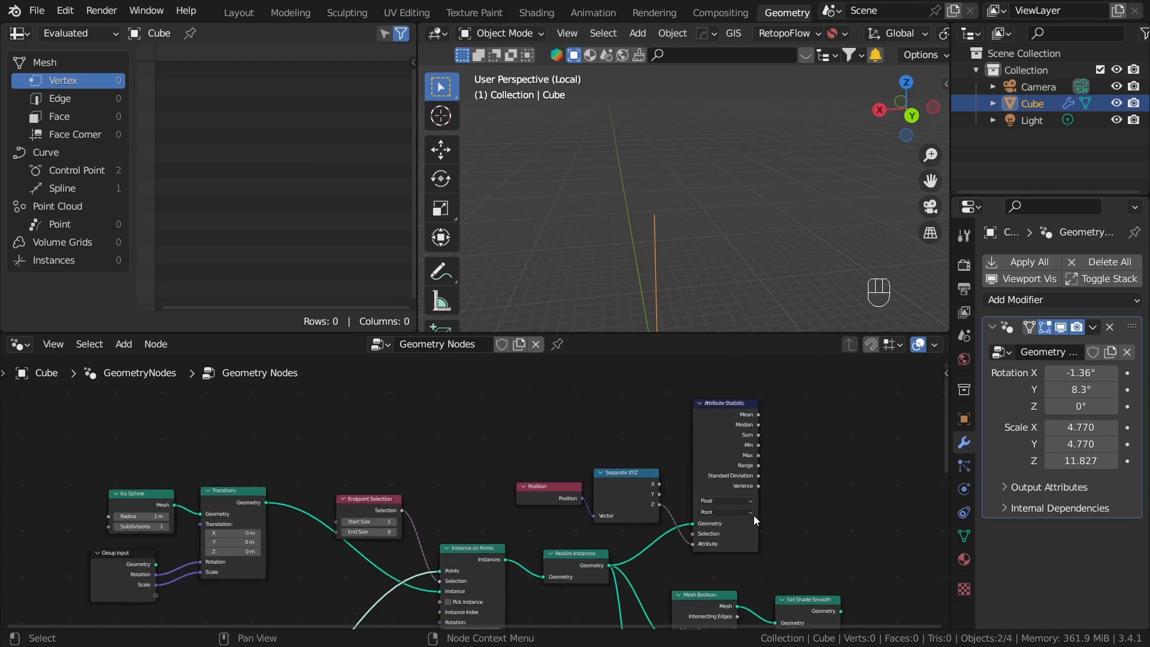
scroll(760, 431, "up", 1)
middle_click_drag(777, 418, 710, 450)
scroll(647, 548, "up", 1)
Switch the previewed output back to the Curve to Mesh node in the Base frame.
left_click(550, 609, "alt+shift")
scroll(623, 144, "up", 2)
scroll(604, 200, "down", 2)
scroll(718, 476, "down", 5)
middle_click_drag(642, 623, 774, 422)
middle_click_drag(546, 545, 653, 360)
scroll(595, 425, "up", 3)
left_click(584, 407, "alt+shift")
middle_click_drag(585, 407, 579, 537)
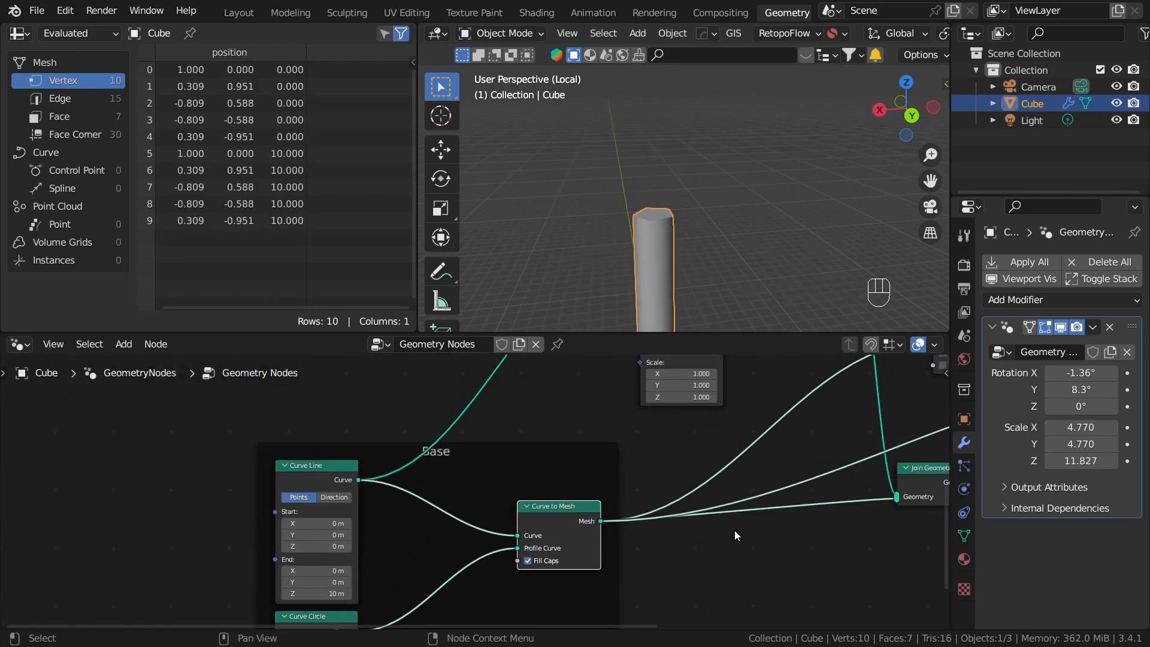
Insert a Set Position node between Curve Line and Curve to Mesh in the Base frame.
key("shift+a")
left_click(577, 157)
type("set")
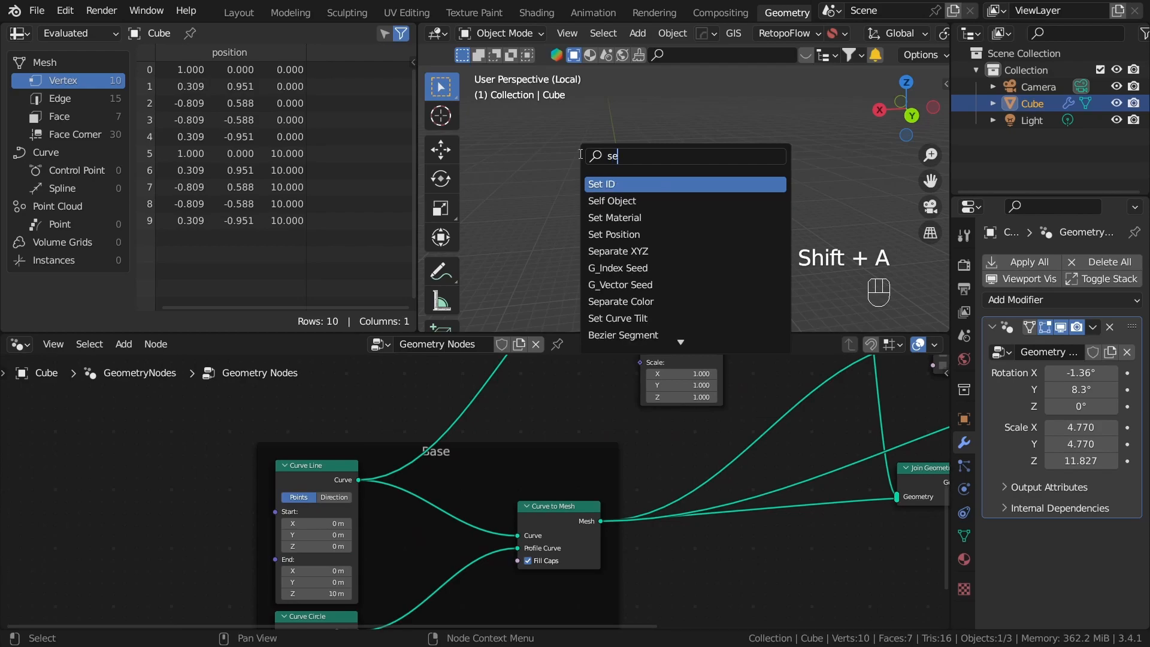
key("Down")
key("Return")
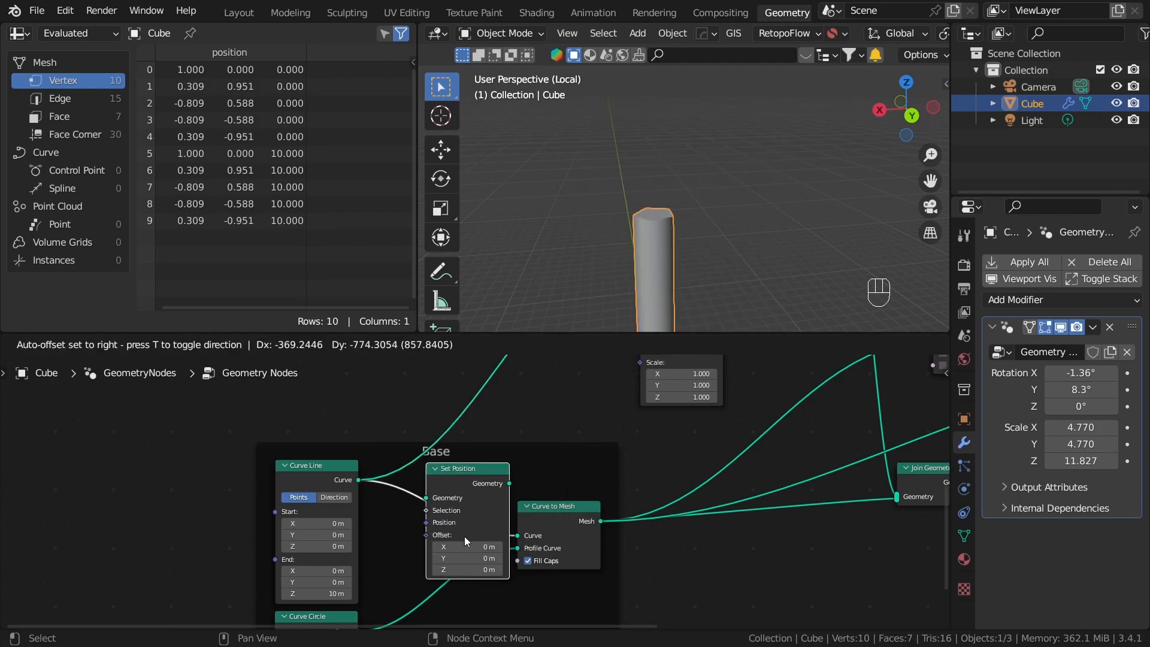
left_click(446, 479)
scroll(652, 489, "down", 5)
scroll(669, 511, "up", 6)
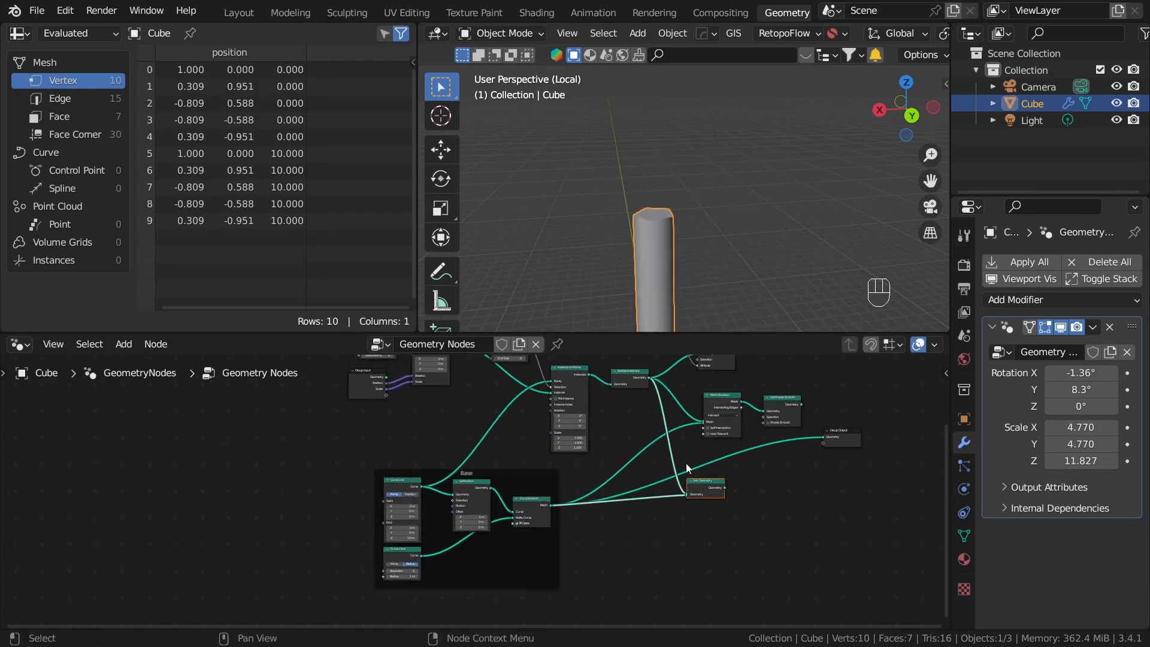
Delete the unused Join Geometry node.
left_click_drag(695, 470, 772, 552)
scroll(718, 520, "down", 8)
middle_click_drag(674, 476, 562, 537)
scroll(581, 539, "up", 6)
key("x")
scroll(558, 518, "down", 8)
scroll(561, 537, "up", 3)
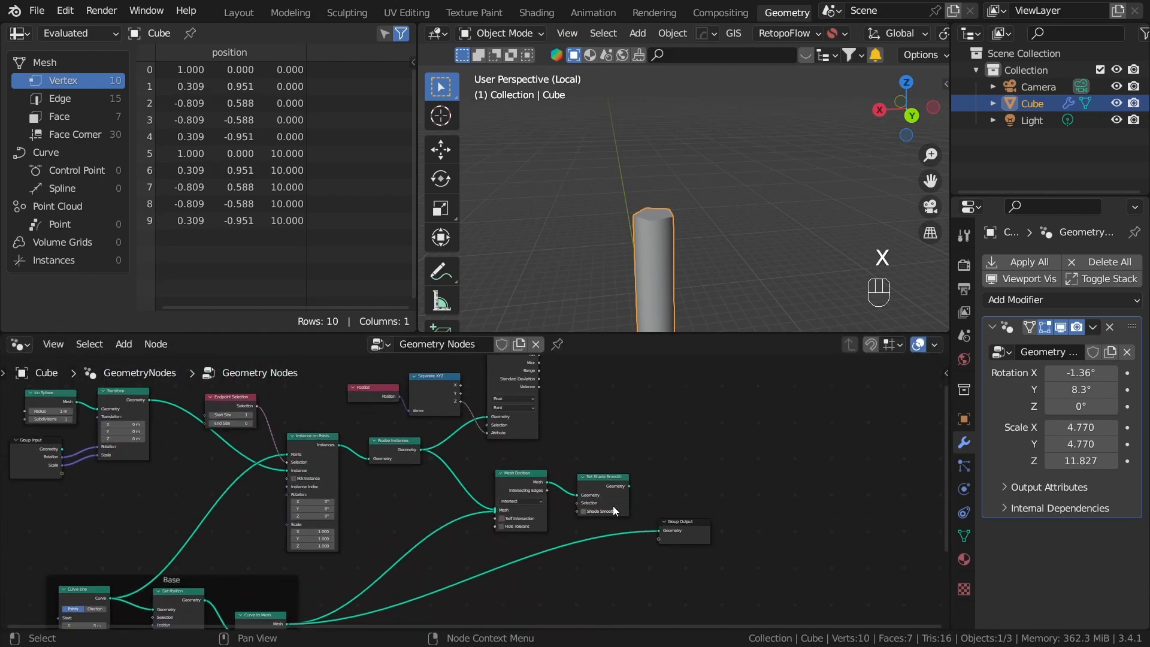
Rearrange the ico sphere instancing nodes into a compact cluster and route Realize Instances to Group Output.
middle_click_drag(509, 479, 690, 502)
scroll(690, 502, "up", 2)
middle_click_drag(251, 479, 499, 442)
middle_click_drag(420, 465, 461, 504)
mouse_move(461, 489)
left_mouse_down()
mouse_move(495, 477)
mouse_move(477, 478)
left_mouse_up()
left_click_drag(562, 469, 559, 473)
left_click_drag(775, 451, 767, 451)
left_click_drag(682, 405, 581, 419)
left_click_drag(765, 553, 665, 446)
middle_click_drag(558, 551, 695, 484)
scroll(696, 485, "down", 1)
middle_click_drag(827, 505, 609, 498)
scroll(629, 490, "up", 1)
left_click_drag(666, 469, 533, 433)
Enclose the ico sphere nodes, from Group Input through Realize Instances, in a frame labelled as the base icosphere.
scroll(577, 458, "down", 2)
left_click_drag(616, 553, 331, 397)
key("ctrl+j")
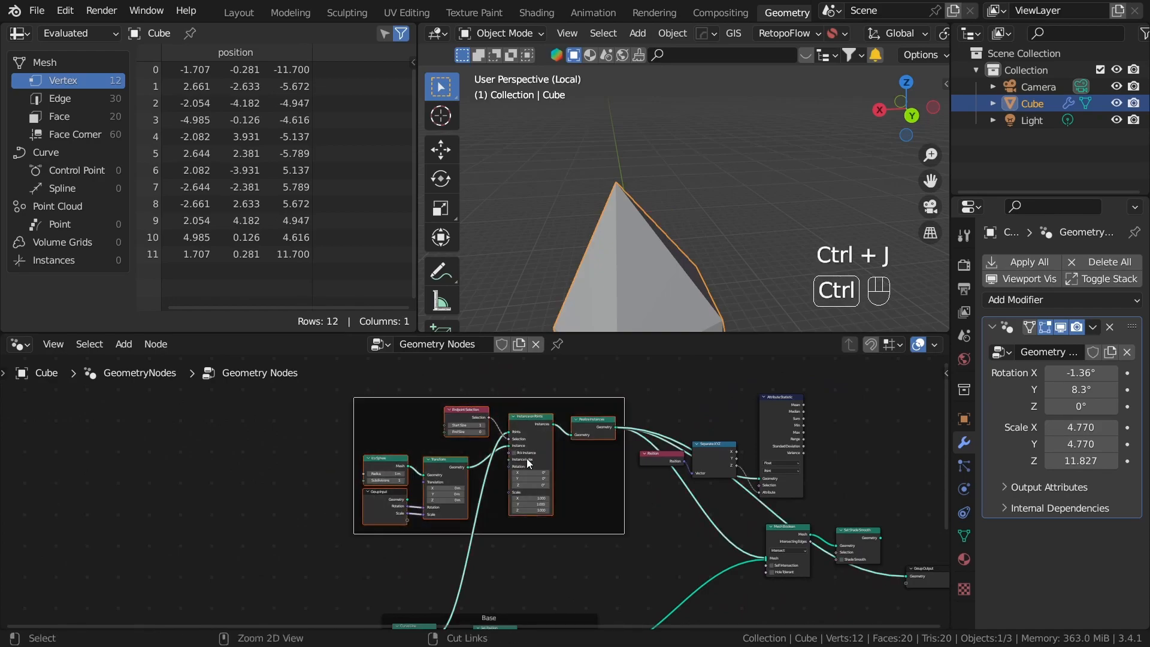
key("F2")
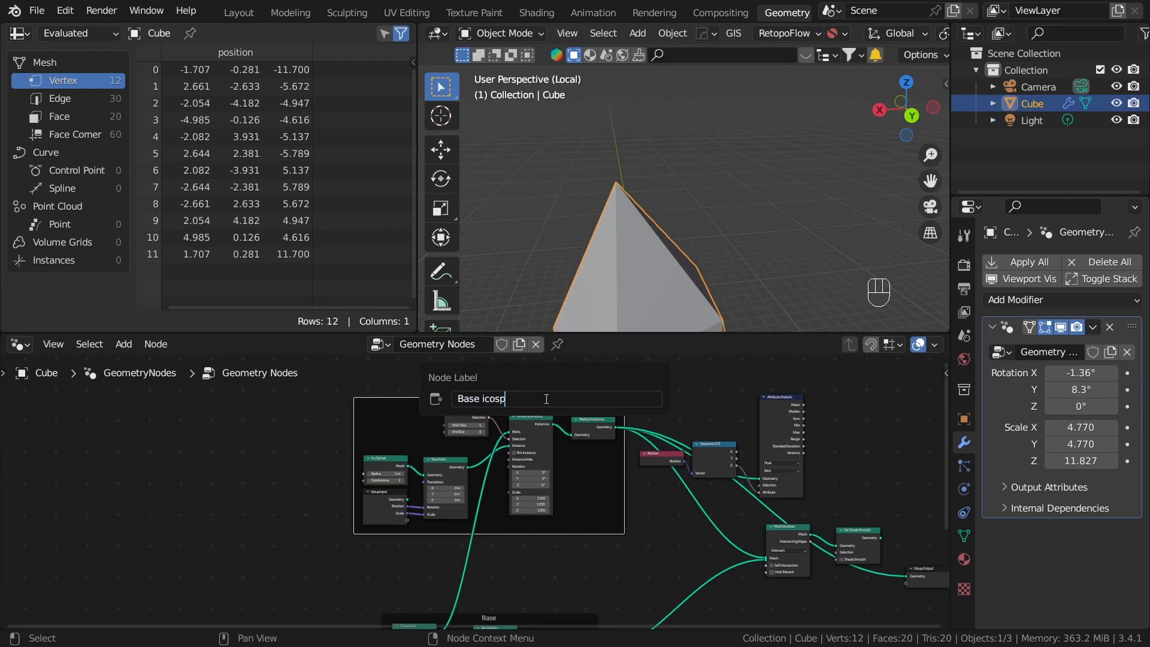
key("Return")
Tidy the placement of the Position and Separate XYZ nodes that feed Attribute Statistic.
middle_click_drag(830, 554, 623, 523)
left_click(745, 522)
scroll(538, 502, "up", 5)
left_click_drag(454, 397, 456, 416)
left_click_drag(509, 403, 507, 405)
middle_click_drag(732, 566, 651, 566)
scroll(651, 566, "down", 2)
scroll(579, 407, "up", 3)
scroll(529, 451, "up", 7)
middle_click_drag(579, 407, 739, 280)
scroll(540, 450, "down", 13)
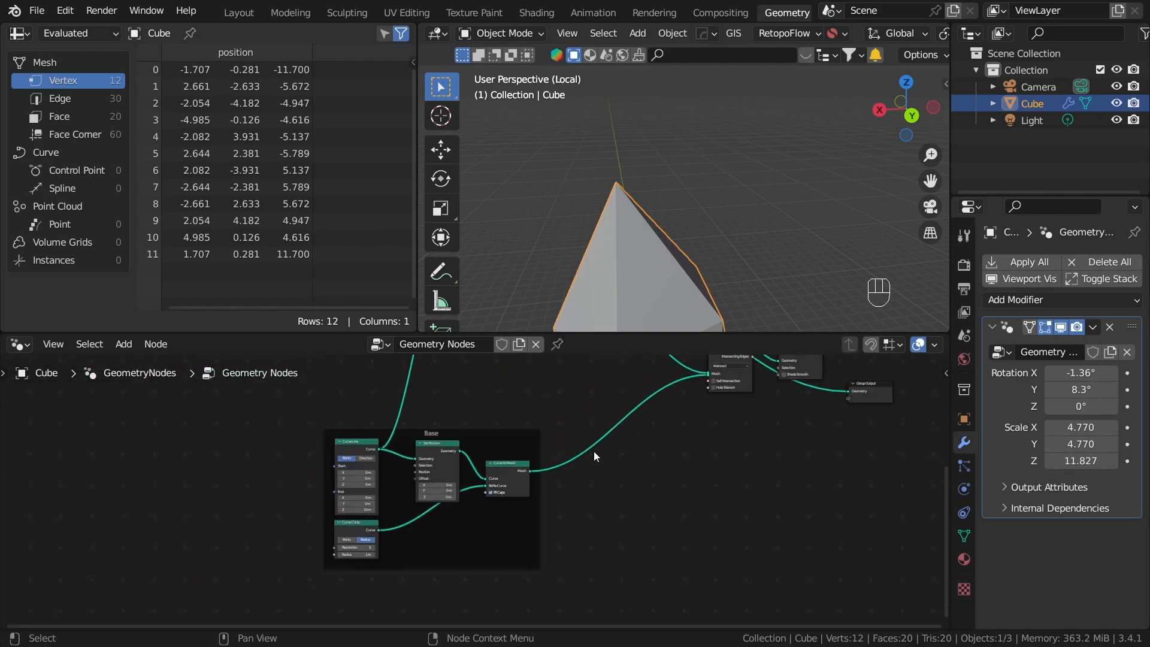
Examine the Set Position offset in the Base frame and the outputs of the Attribute Statistic node.
scroll(554, 486, "up", 4)
scroll(508, 484, "up", 3)
middle_click_drag(432, 478, 588, 468)
scroll(533, 464, "up", 5)
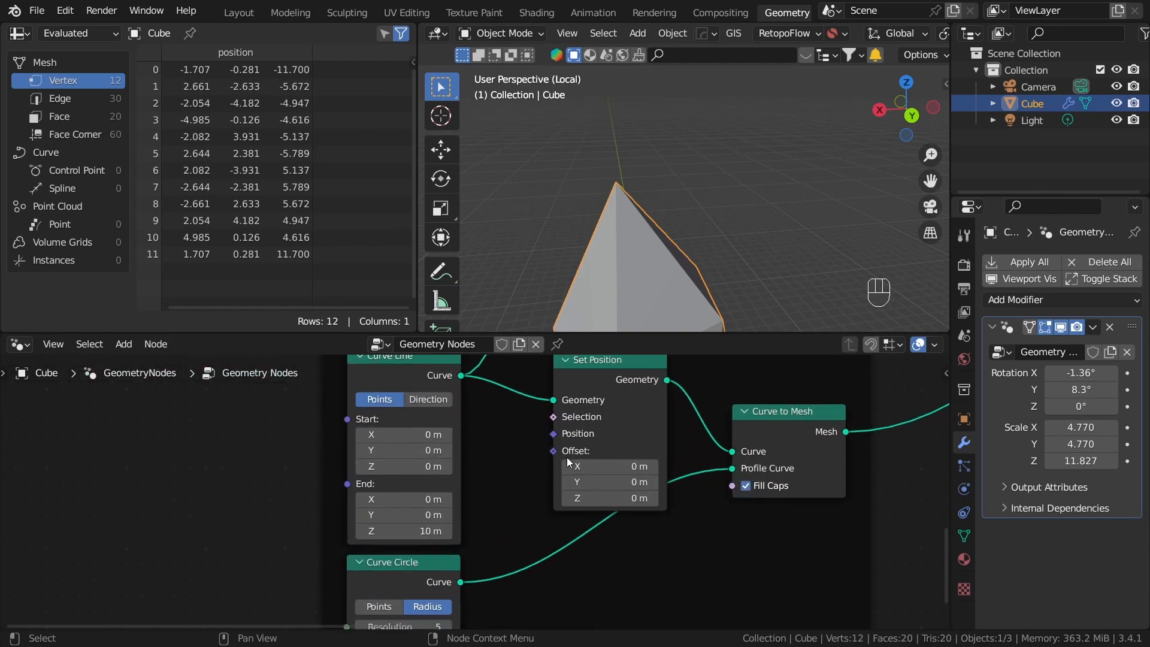
scroll(565, 432, "down", 1)
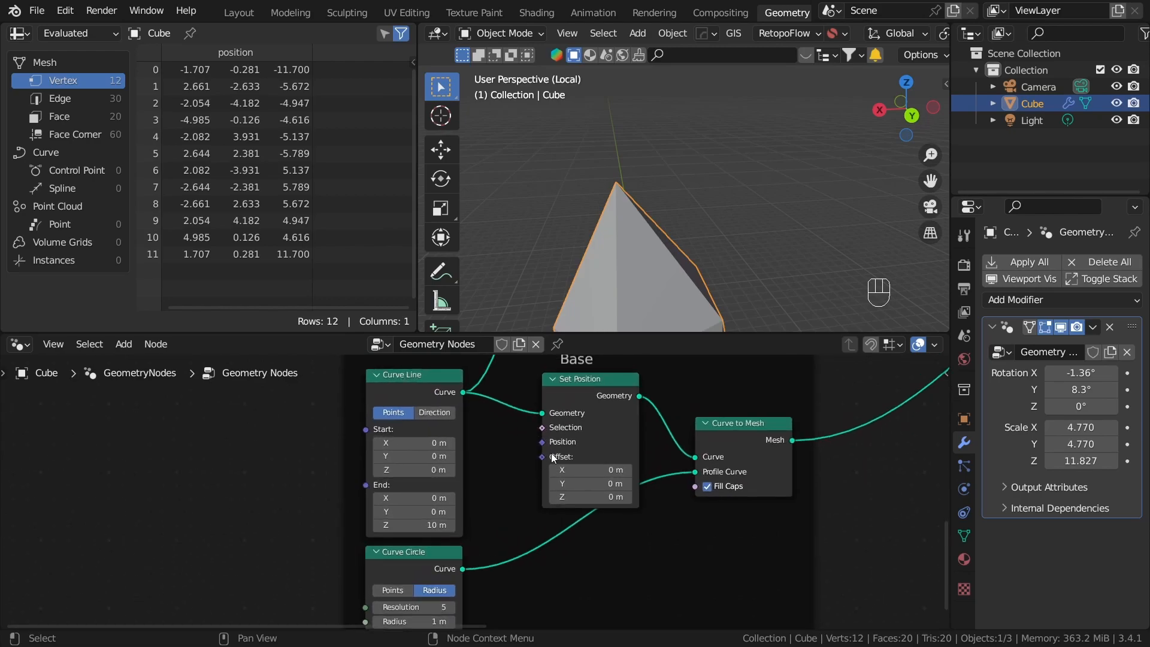
scroll(551, 452, "down", 1)
scroll(533, 472, "up", 1)
scroll(533, 477, "down", 5)
middle_click_drag(580, 450, 297, 646)
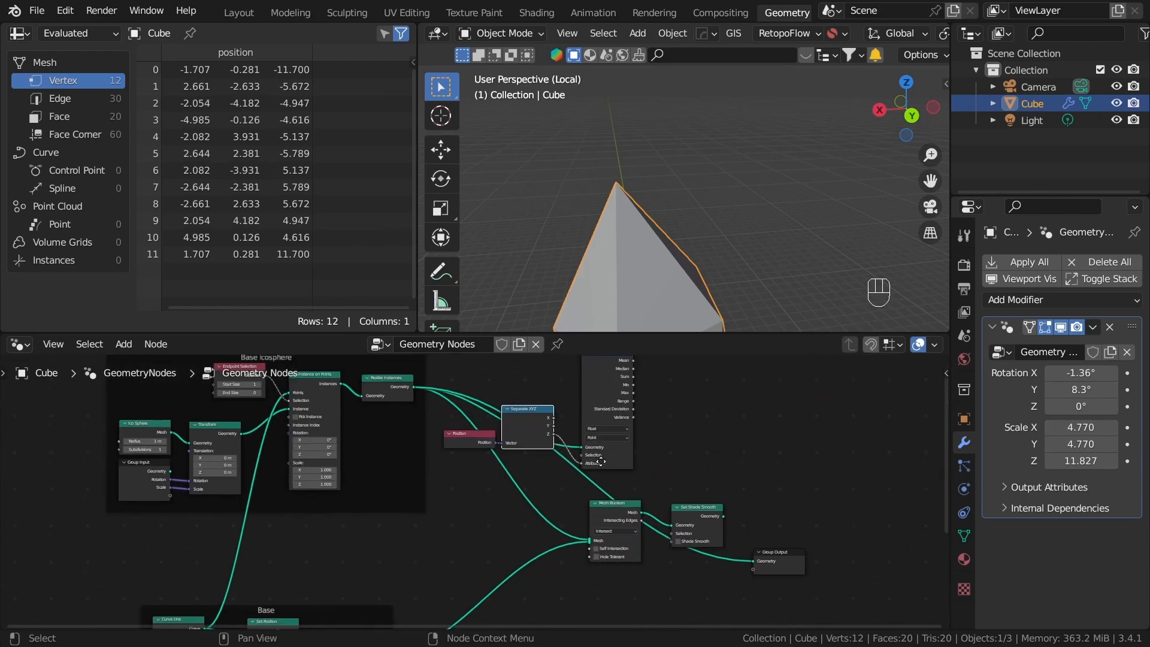
middle_click_drag(635, 388, 629, 463)
scroll(630, 462, "up", 4)
scroll(630, 461, "up", 3)
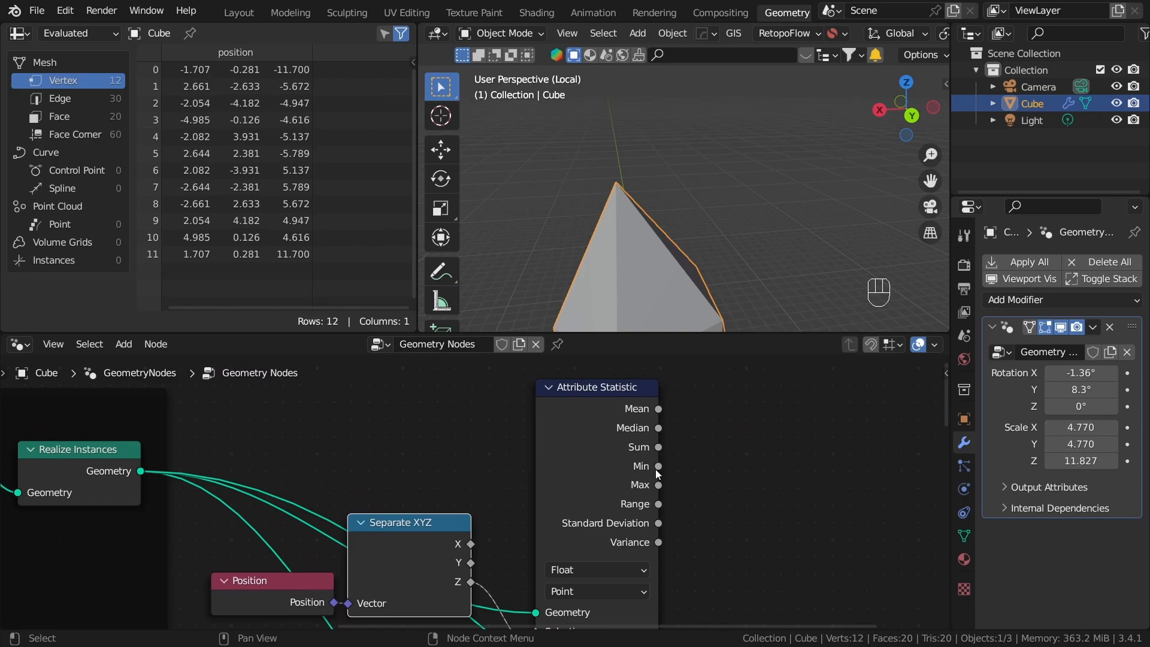
scroll(628, 472, "down", 4)
scroll(563, 501, "up", 2)
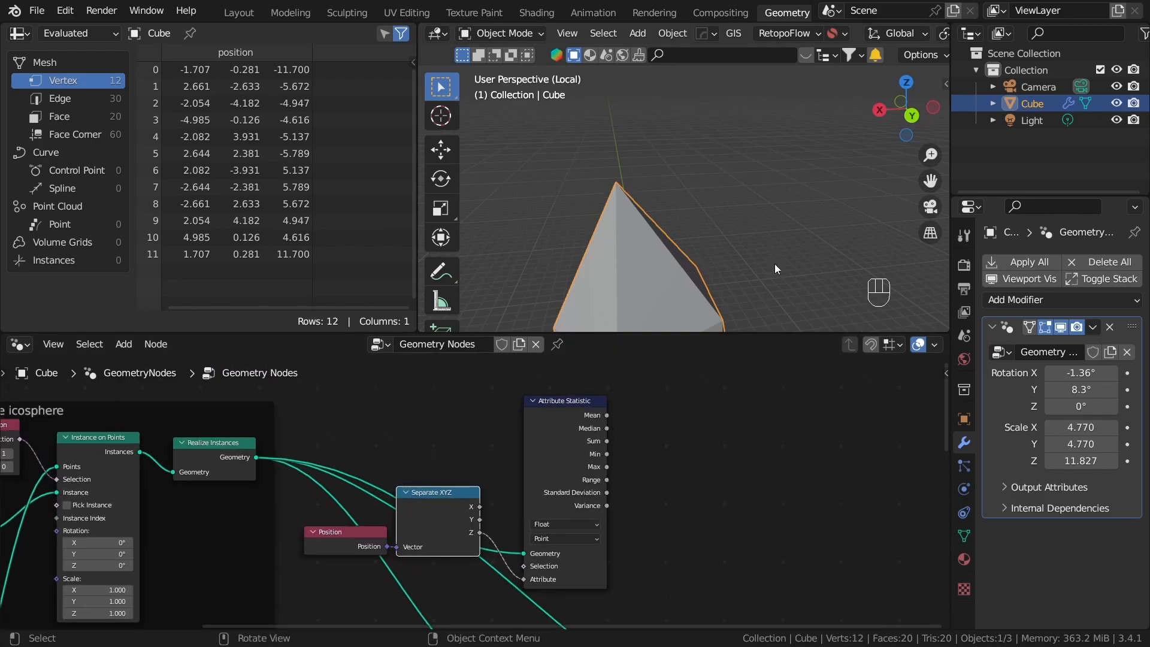
mouse_move(585, 490)
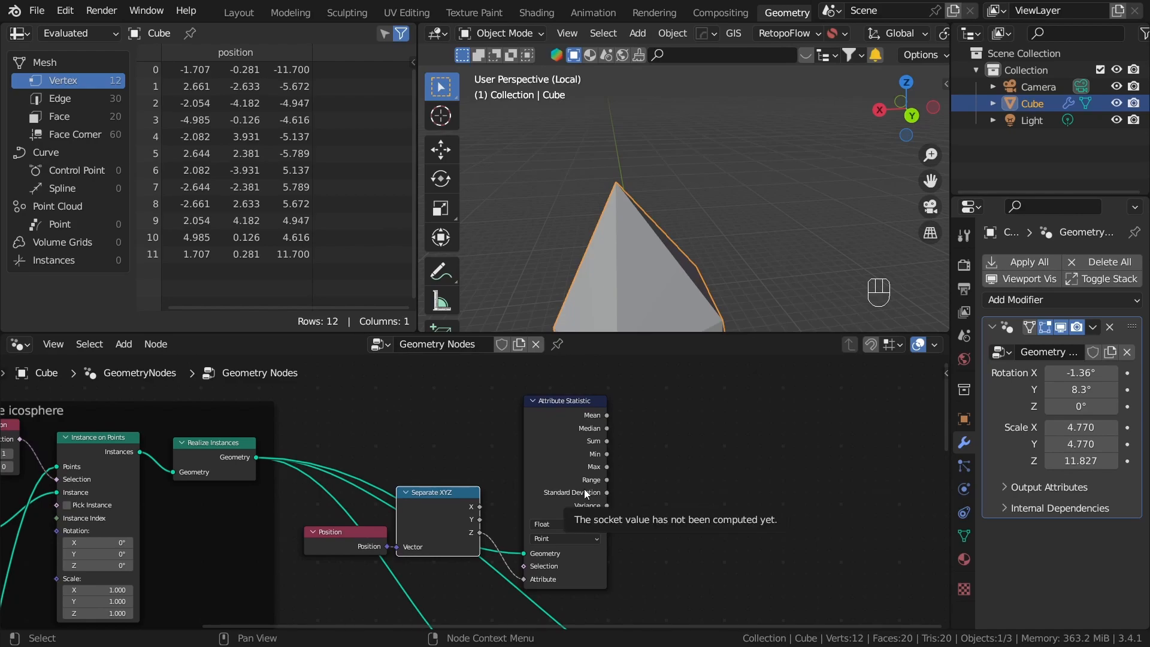
Add a Combine XYZ node beside Set Position in the Base frame.
scroll(554, 506, "down", 7)
middle_click_drag(465, 601, 761, 354)
scroll(449, 491, "up", 9)
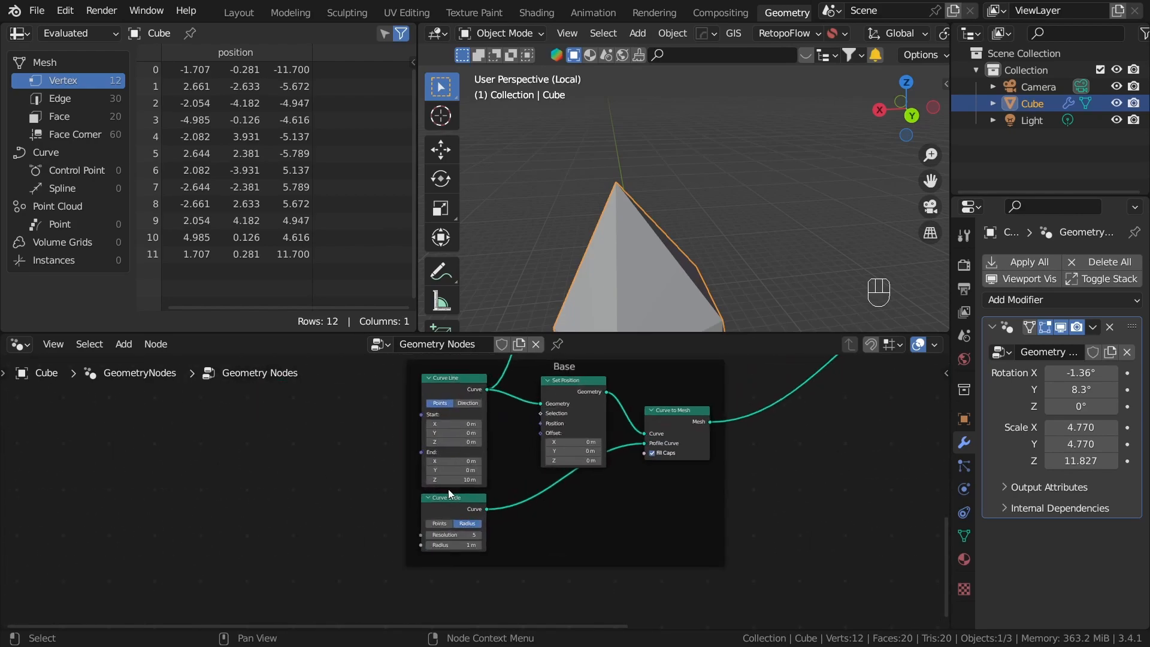
scroll(542, 427, "down", 2)
key("shift+a")
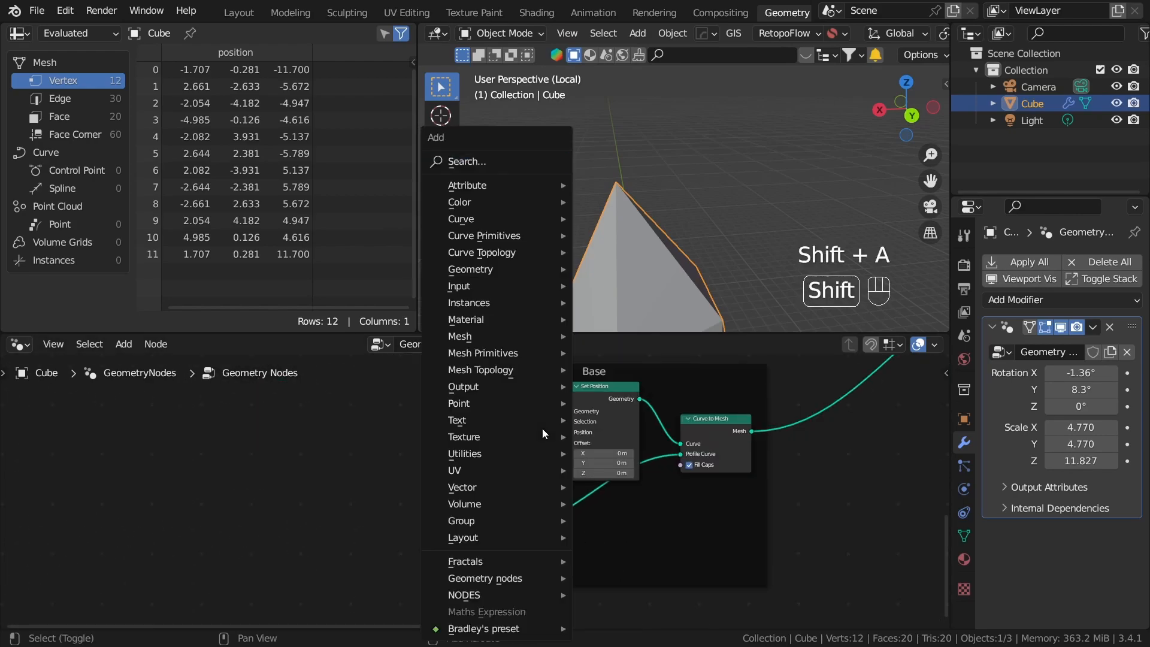
left_click(495, 166)
type("com")
key("Return")
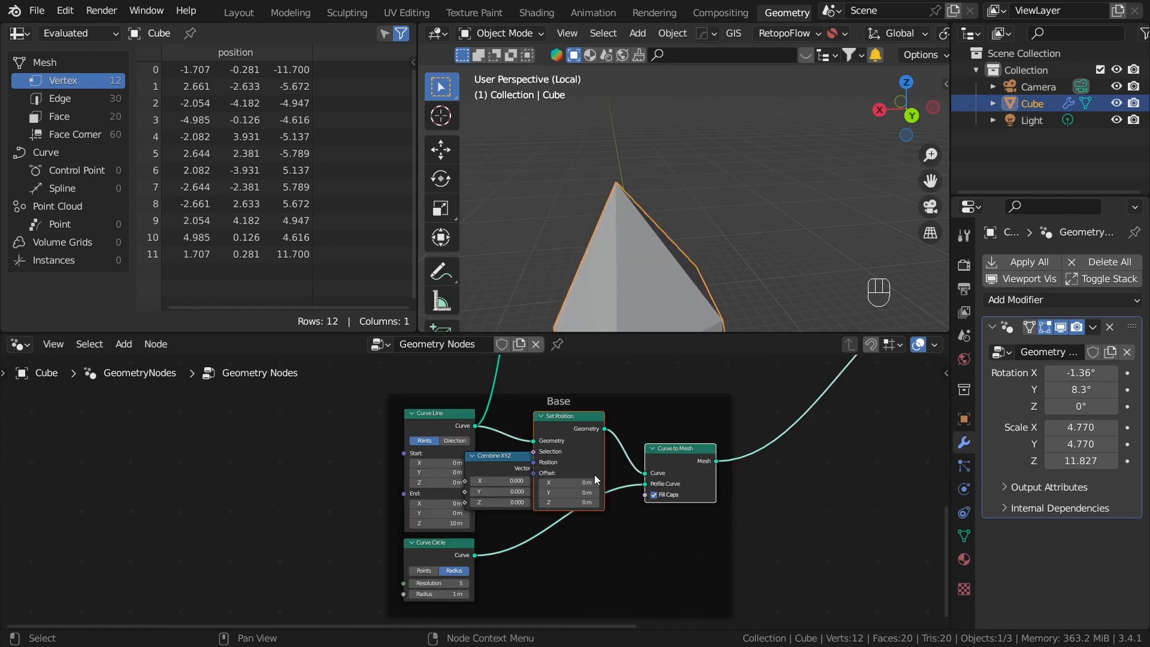
key("g")
left_click(591, 476)
Make room around Combine XYZ and link its Vector output to Set Position's Position input.
scroll(508, 488, "up", 3)
left_click_drag(525, 460, 665, 465)
middle_click_drag(665, 465, 640, 423)
scroll(642, 425, "up", 3)
left_click_drag(653, 432, 738, 419)
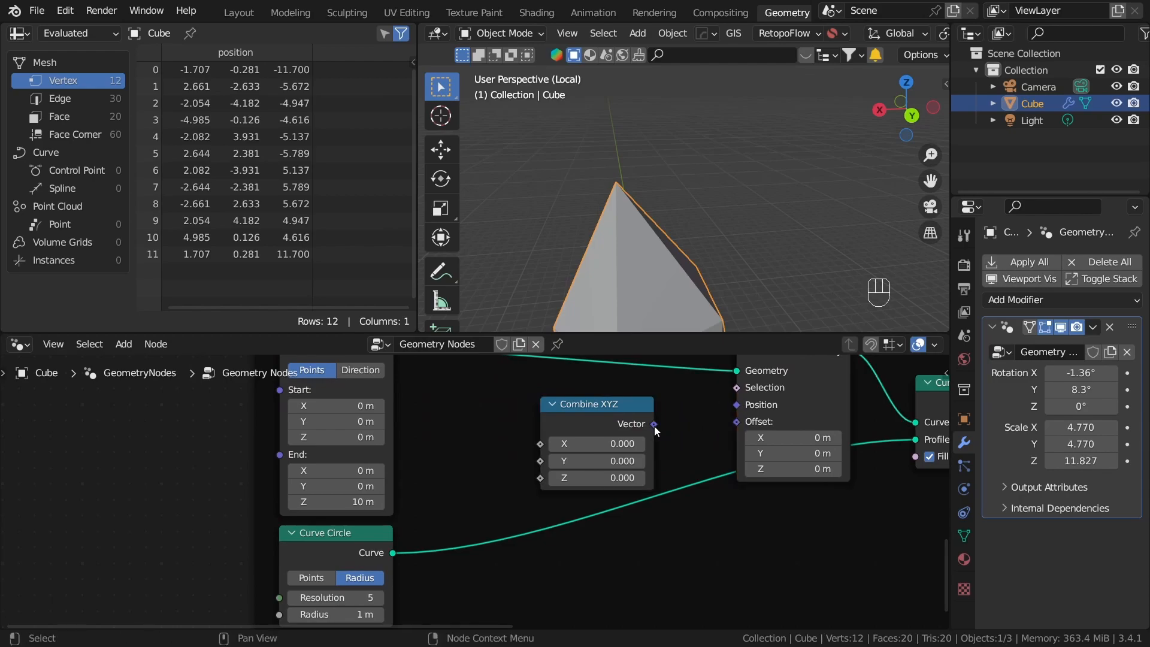
left_click_drag(655, 427, 730, 406)
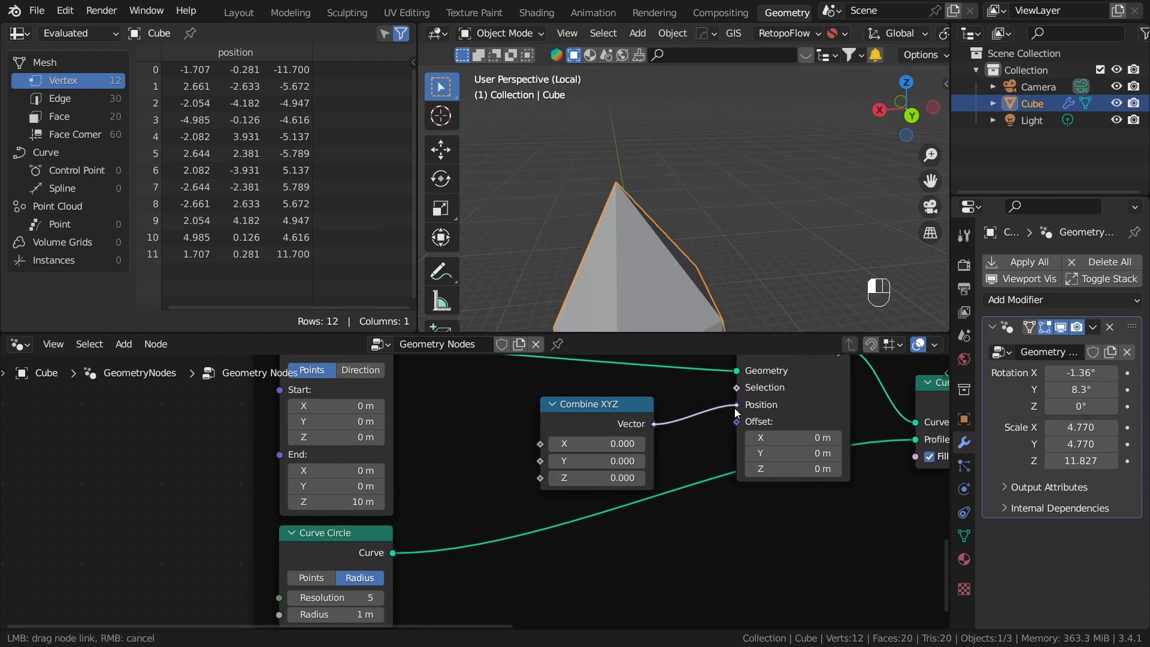
left_click_drag(736, 413, 736, 410)
Preview the Set Position output in the viewport by routing its geometry to Group Output.
scroll(625, 477, "down", 5)
middle_click_drag(625, 477, 660, 512)
left_click(727, 444, "alt+shift")
scroll(681, 266, "down", 7)
middle_click_drag(682, 261, 680, 230, "shift")
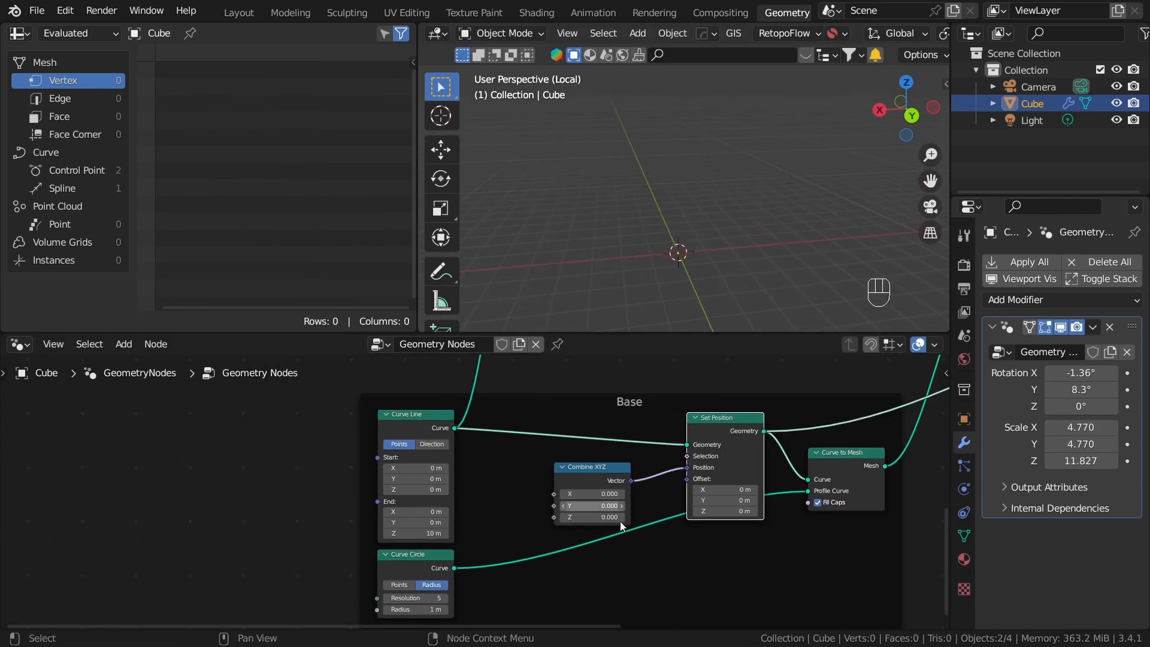
Add a Position input node between Curve Line and Combine XYZ in the Base frame.
middle_click_drag(597, 516, 606, 483)
key("shift+a")
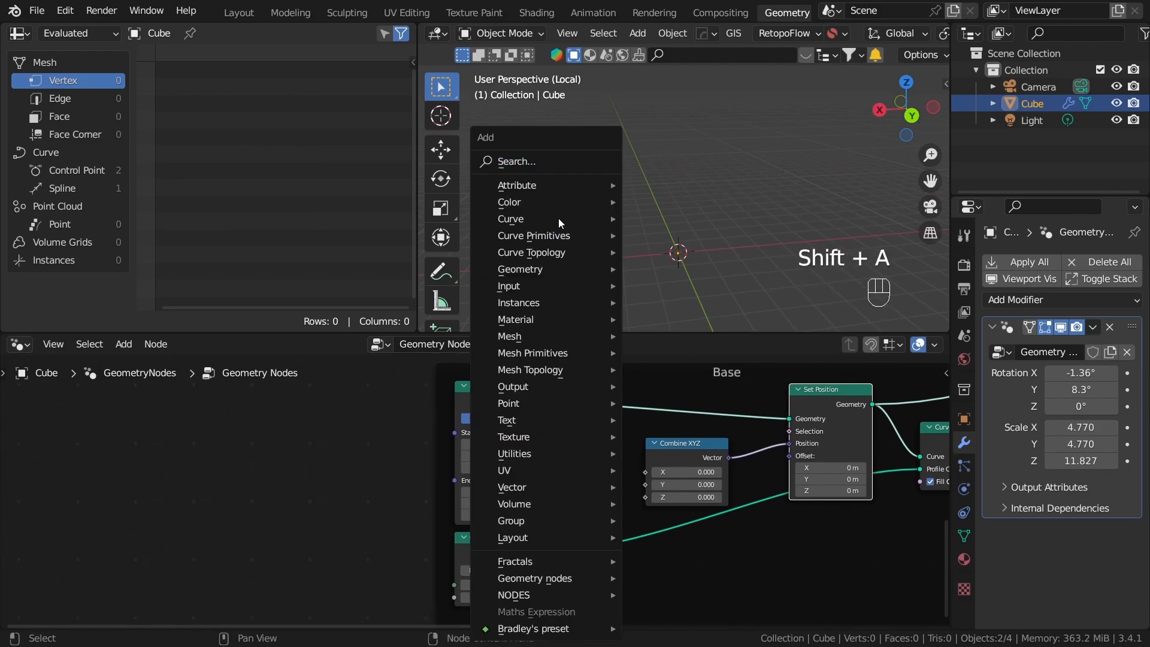
left_click(562, 167)
type("posi")
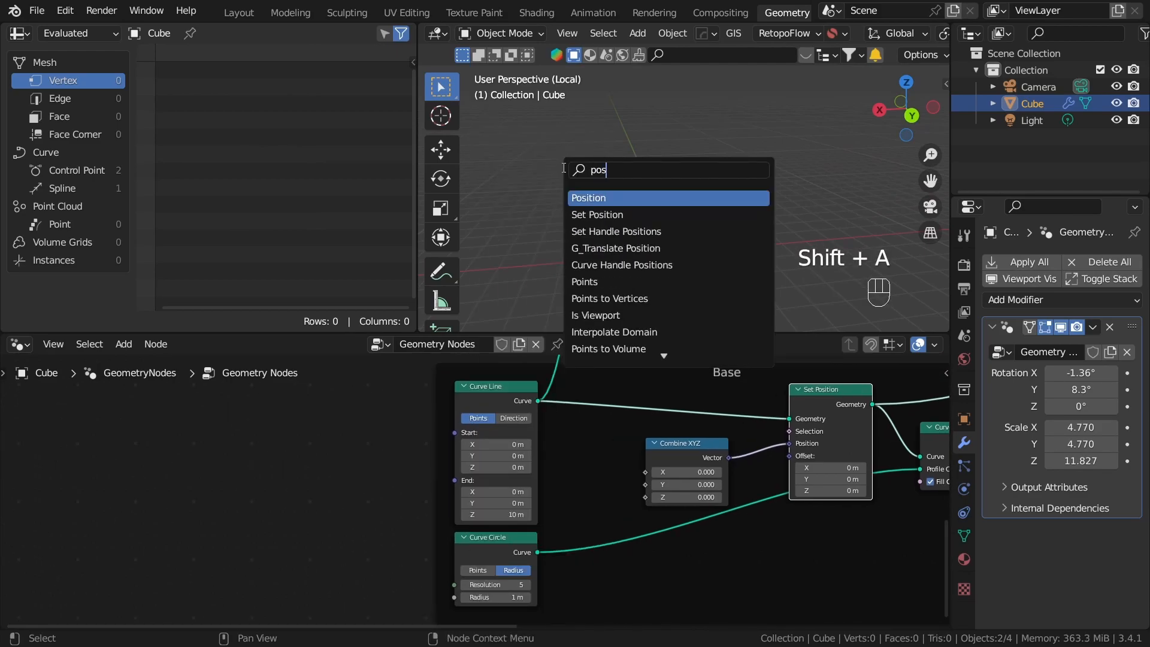
left_click(590, 197)
left_click(560, 464)
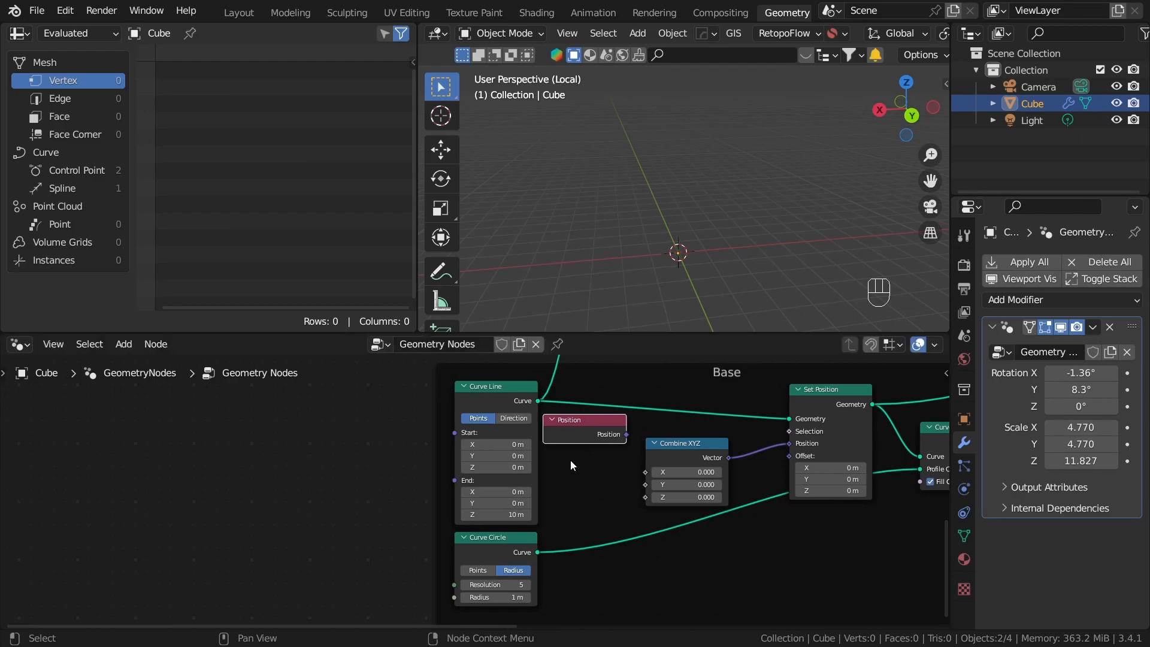
middle_click_drag(625, 483, 573, 478)
scroll(573, 478, "up", 3)
Add a Separate XYZ node from the Position output, and space out Combine XYZ, Set Position and Curve to Mesh.
left_click_drag(574, 413, 587, 433)
type("sep")
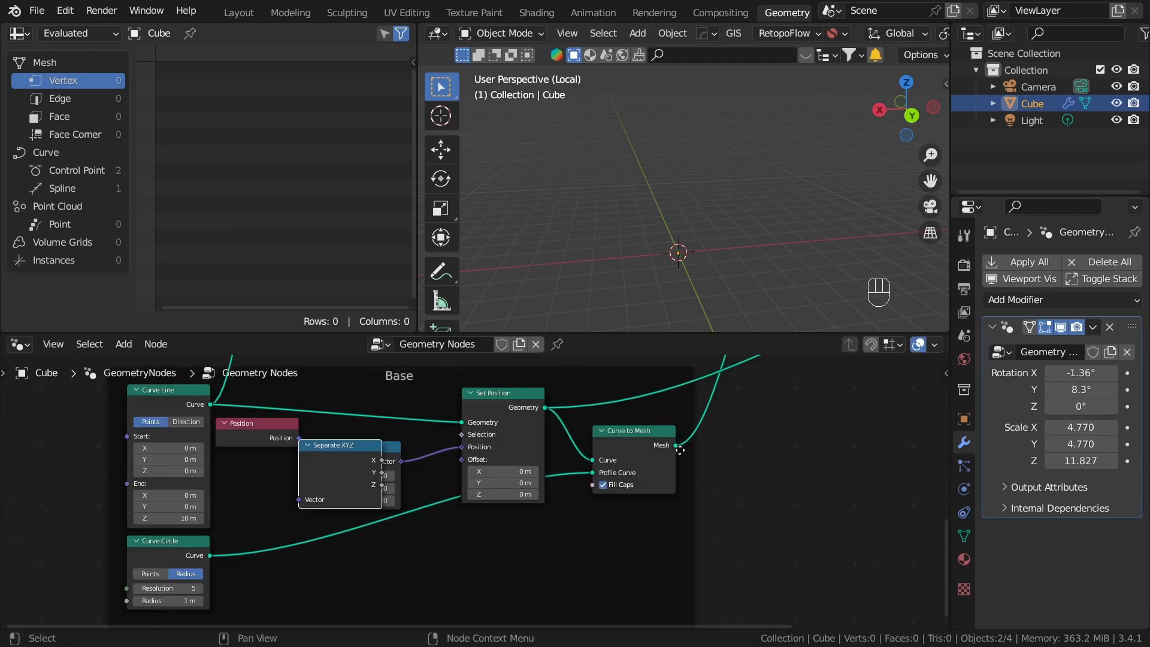
left_click_drag(659, 445, 814, 446)
left_click_drag(515, 419, 712, 444)
left_click_drag(393, 451, 570, 462)
scroll(497, 463, "up", 2)
Link the X and Y outputs of Separate XYZ to the matching inputs of Combine XYZ.
left_click_drag(347, 448, 498, 485)
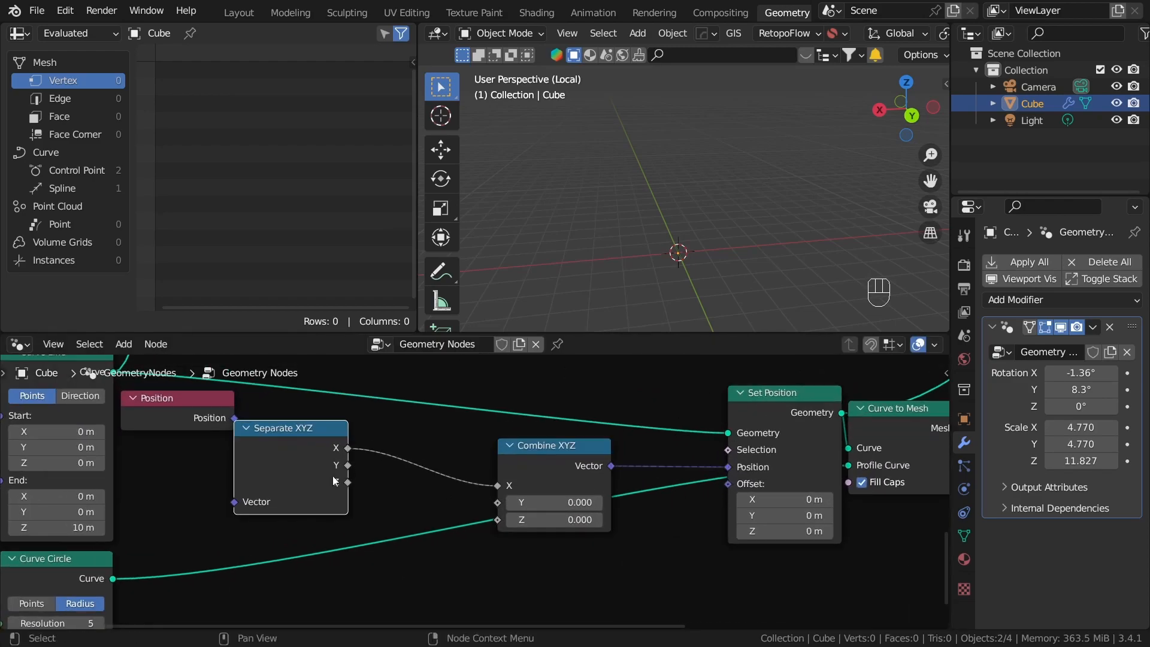
left_click_drag(347, 466, 497, 502)
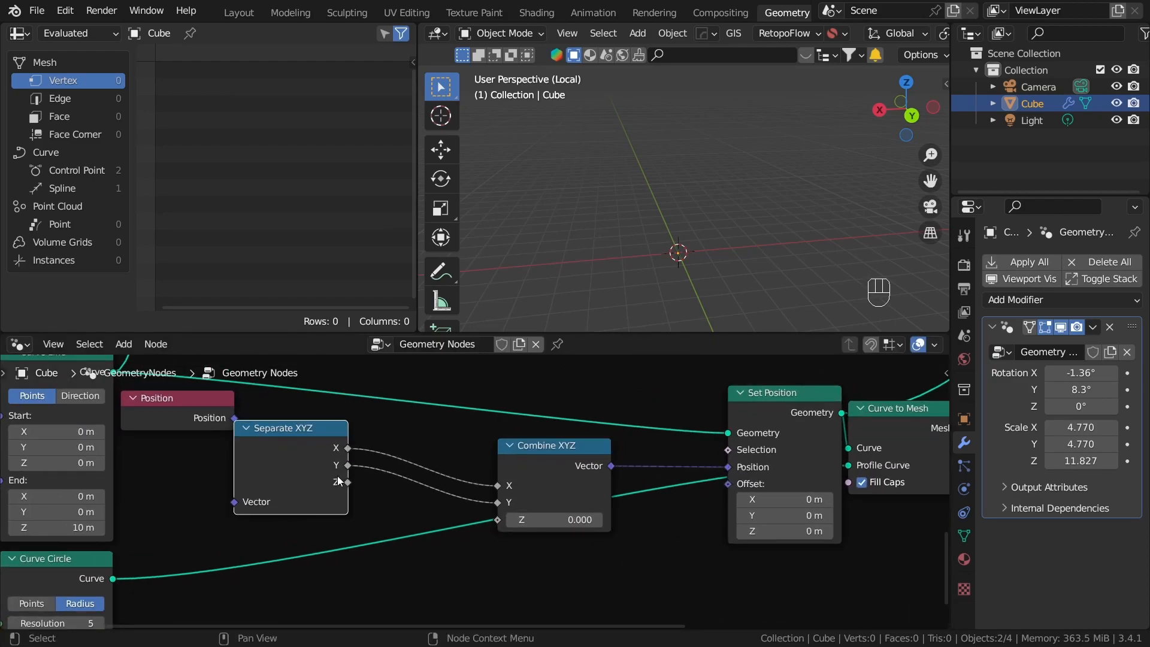
left_click(403, 434)
Link the Attribute Statistic result to Combine XYZ's Z input and adjust the placement of Set Position.
scroll(436, 450, "down", 12)
middle_click_drag(489, 442, 567, 503)
scroll(583, 456, "down", 1)
left_click(583, 457)
scroll(583, 456, "down", 1)
middle_click_drag(726, 381, 642, 457)
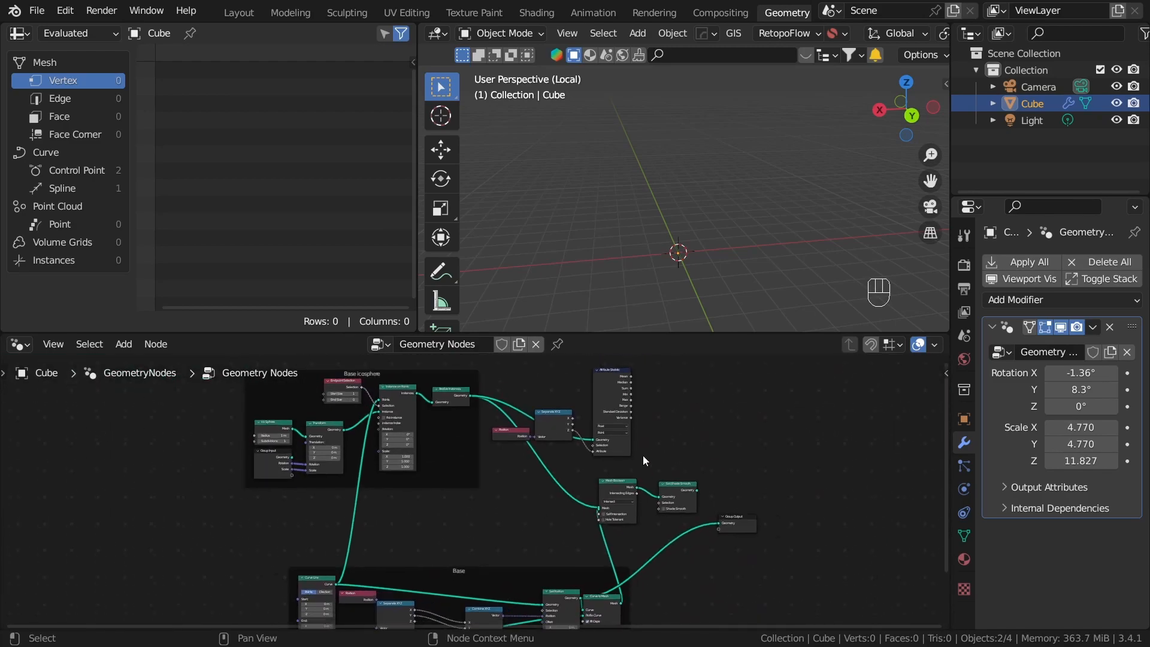
scroll(642, 456, "up", 5)
left_click_drag(589, 429, 339, 566)
left_click_drag(591, 450, 555, 452)
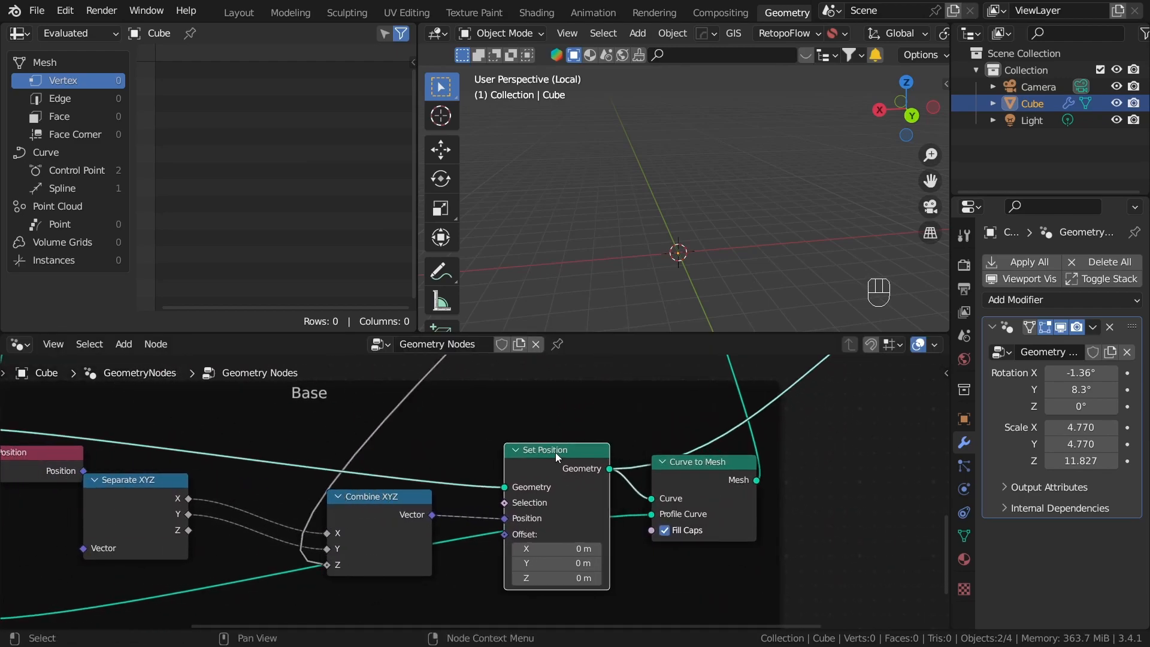
Preview the original Curve Line in the viewport to check its endpoints, nudging the node within the Base frame.
middle_click_drag(656, 281, 610, 225, "shift")
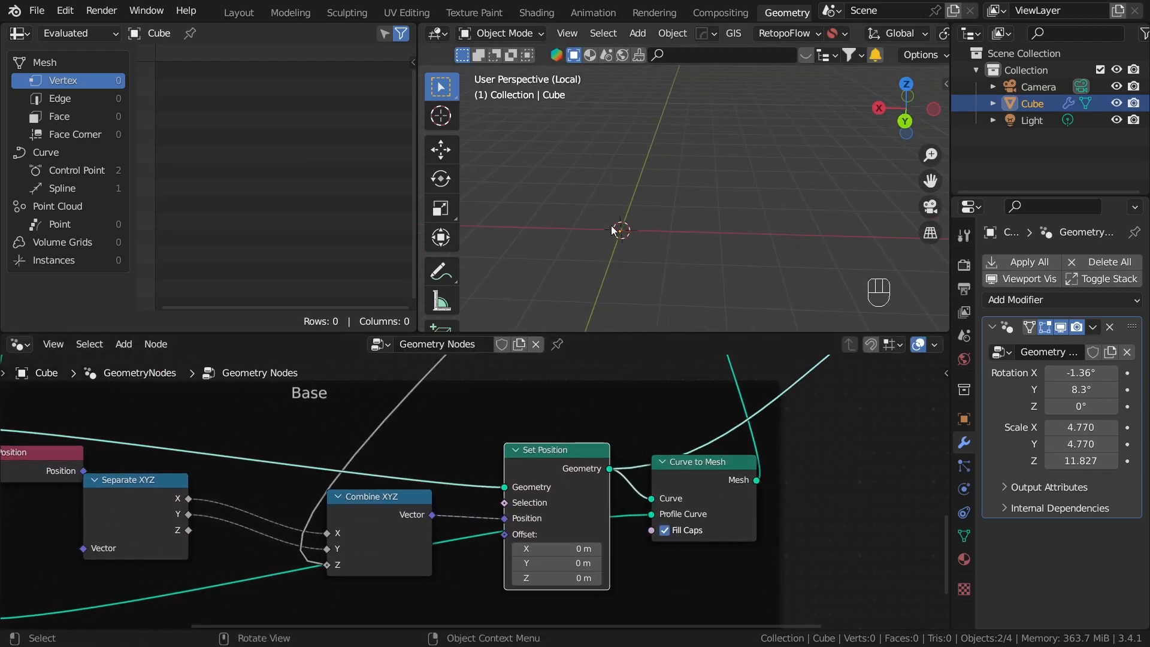
scroll(484, 509, "down", 2)
scroll(558, 508, "up", 1)
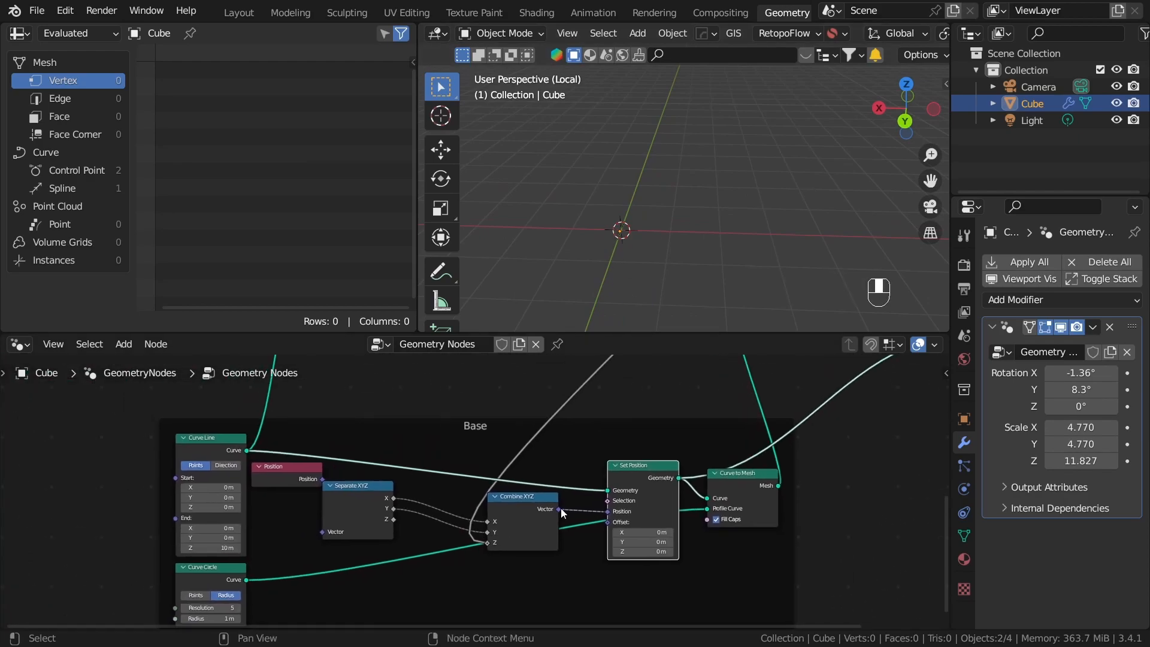
scroll(657, 478, "up", 1)
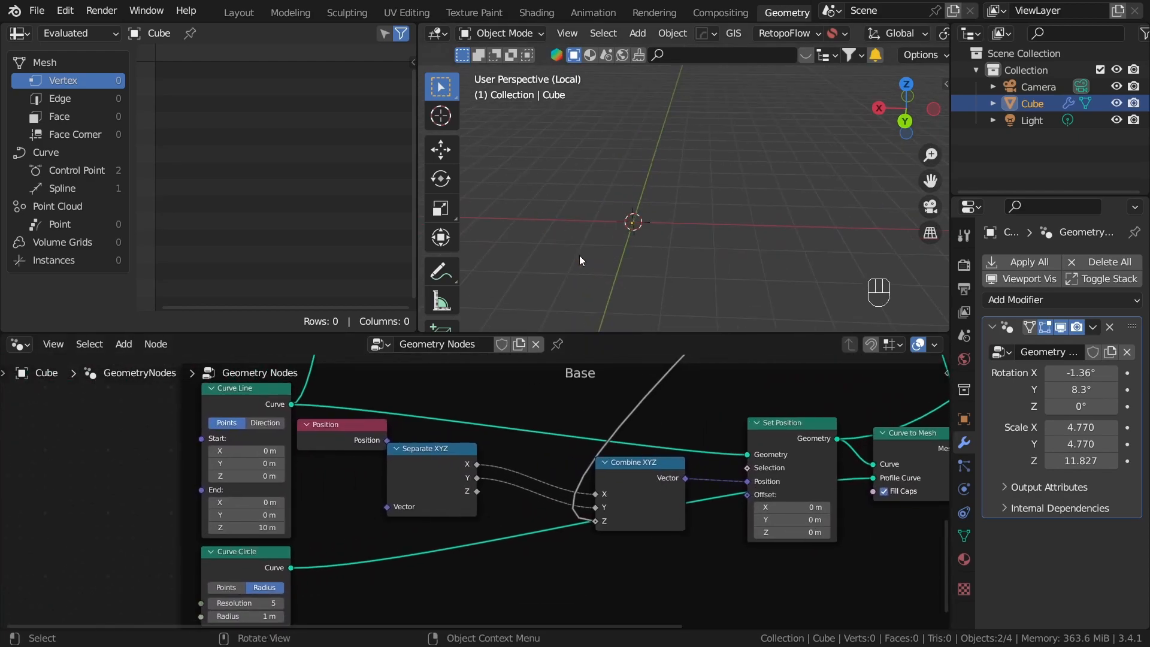
middle_click_drag(304, 484, 522, 498)
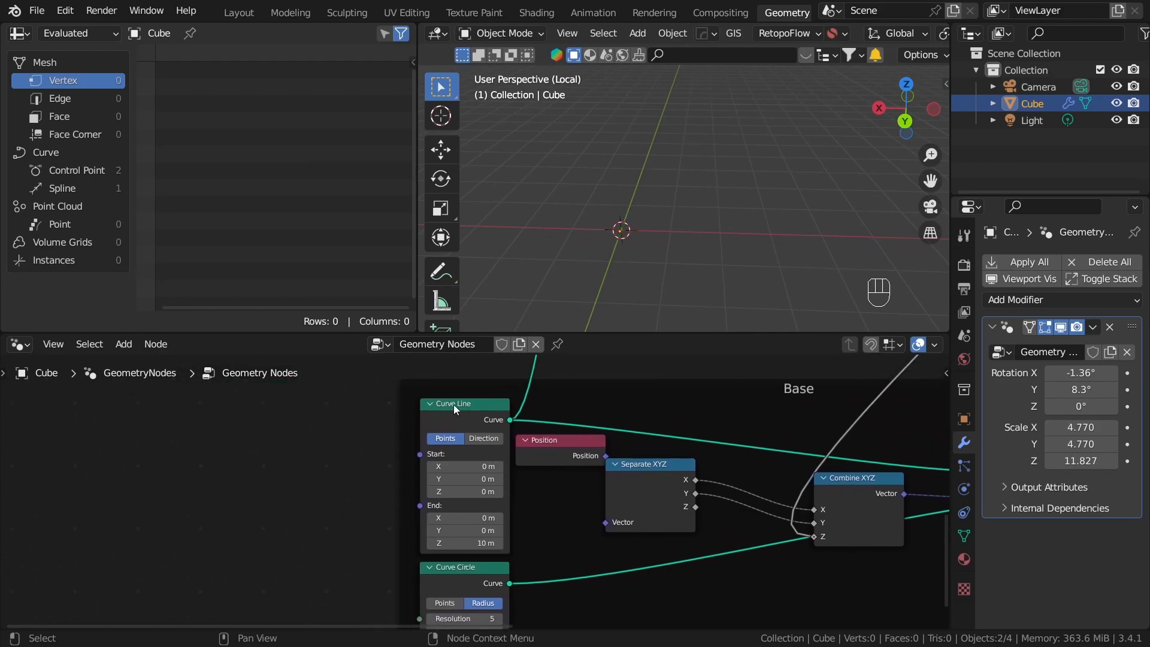
left_click_drag(454, 405, 453, 380)
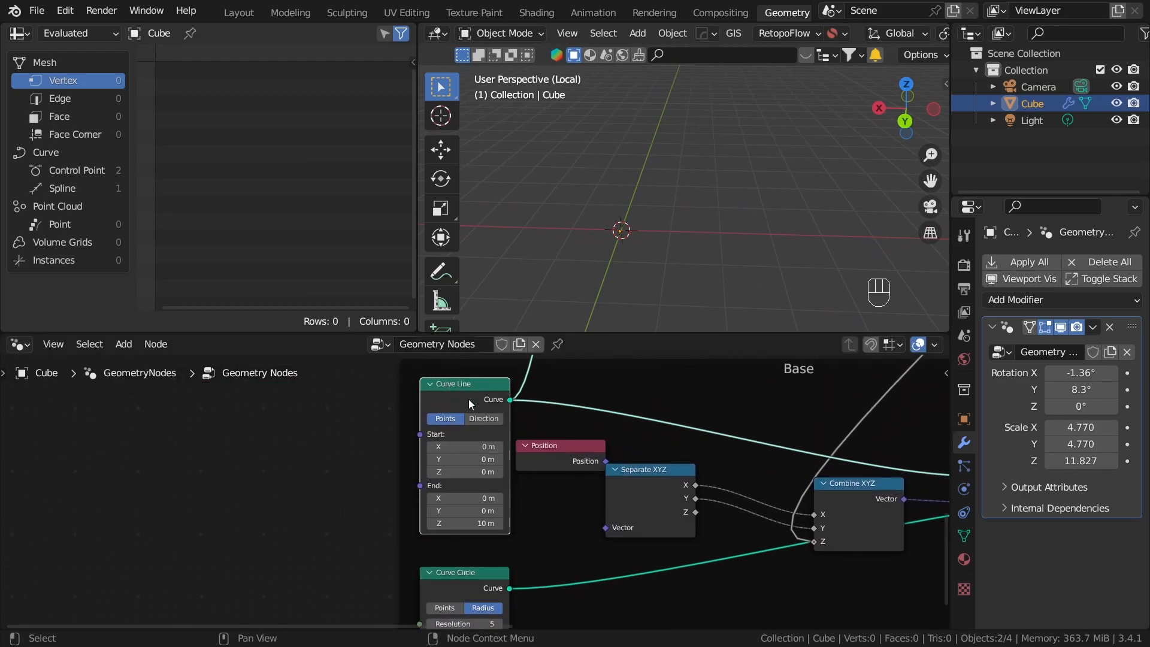
left_click(491, 401, "ctrl+shift")
middle_click_drag(555, 80, 686, 154, "shift")
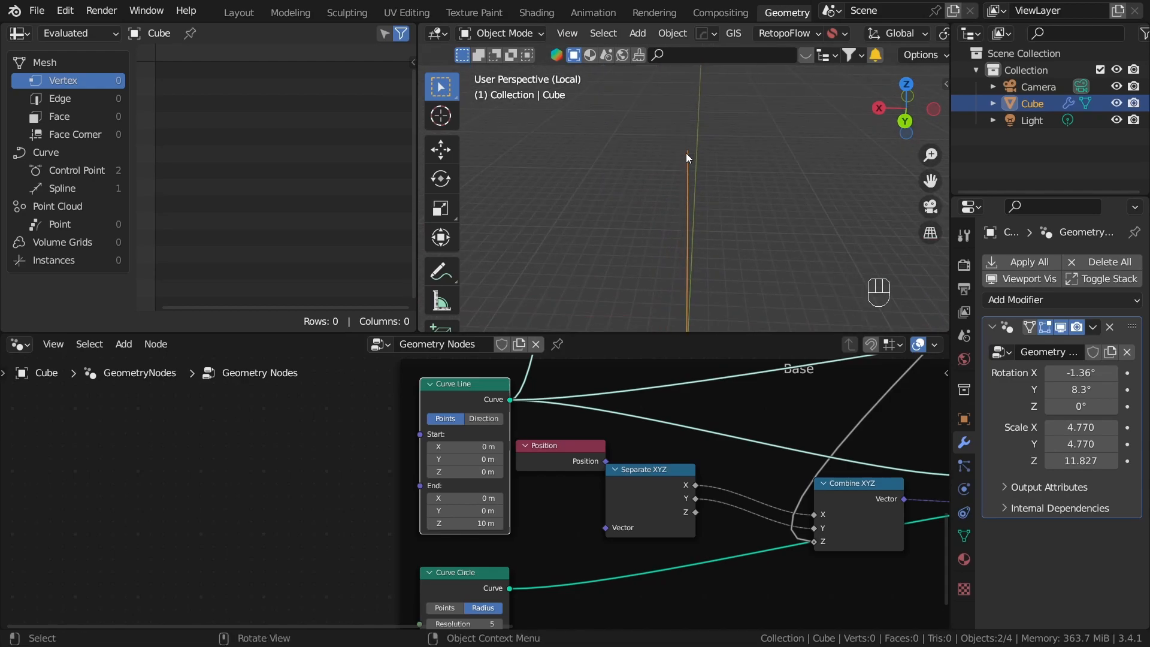
Examine the Endpoint Selection node that drives Instance on Points in the Base icosphere frame.
scroll(572, 419, "down", 8)
middle_click_drag(573, 374, 554, 484)
scroll(547, 498, "up", 1)
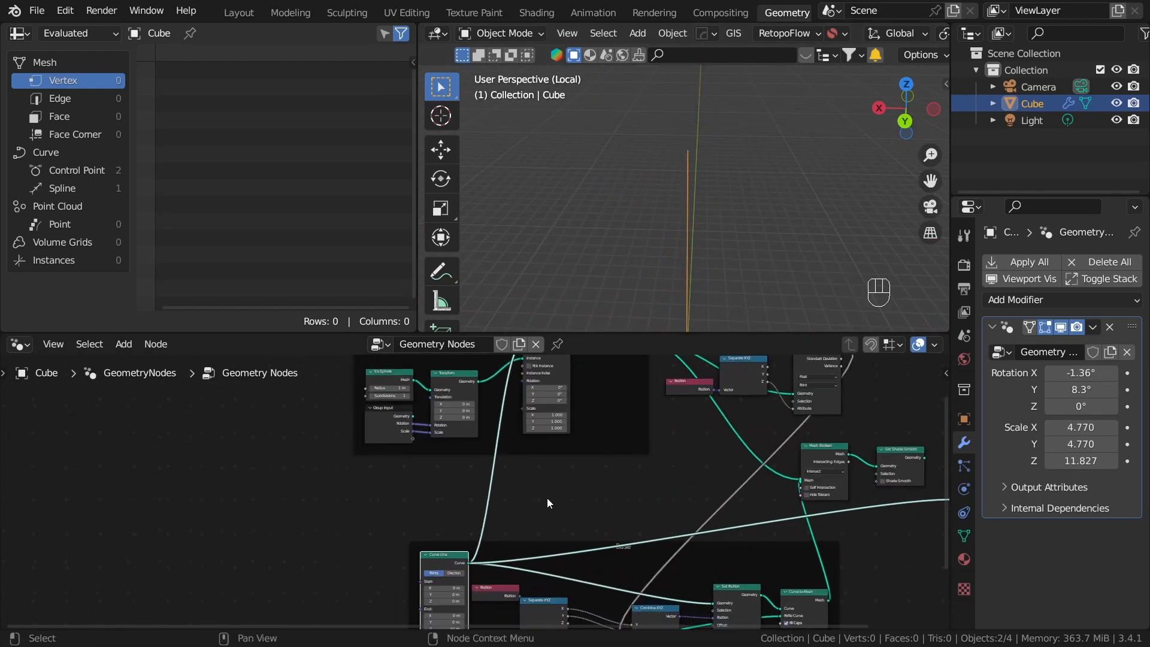
middle_click_drag(533, 446, 535, 565)
scroll(547, 508, "up", 5)
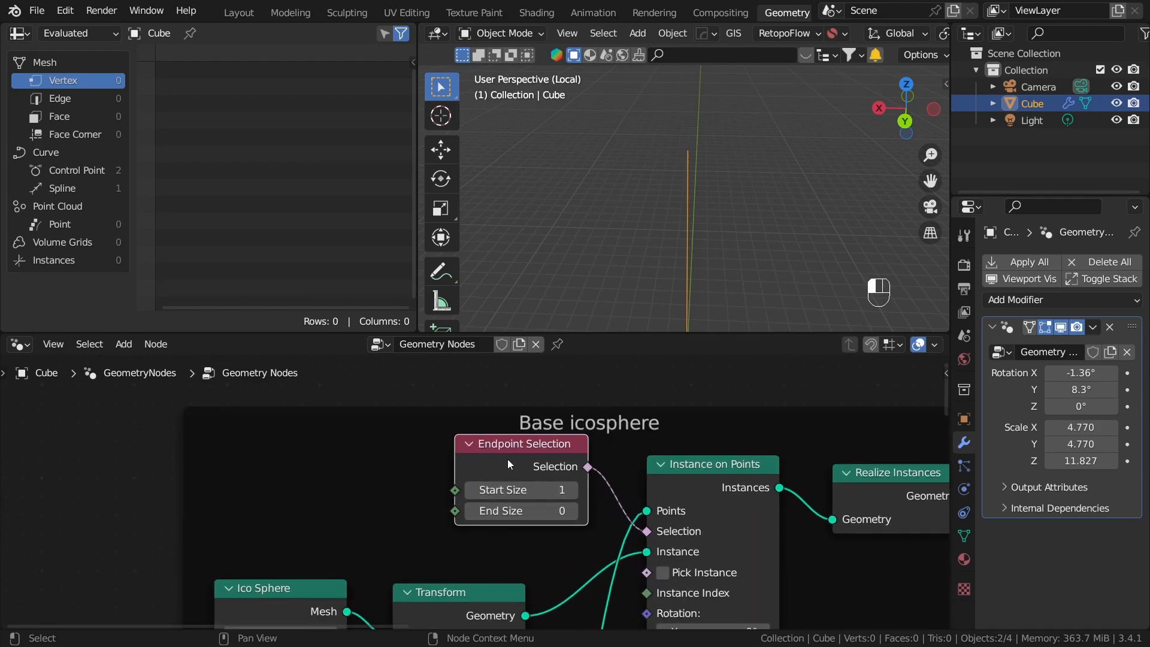
scroll(557, 488, "down", 12)
middle_click_drag(590, 576, 419, 290)
scroll(400, 430, "up", 7)
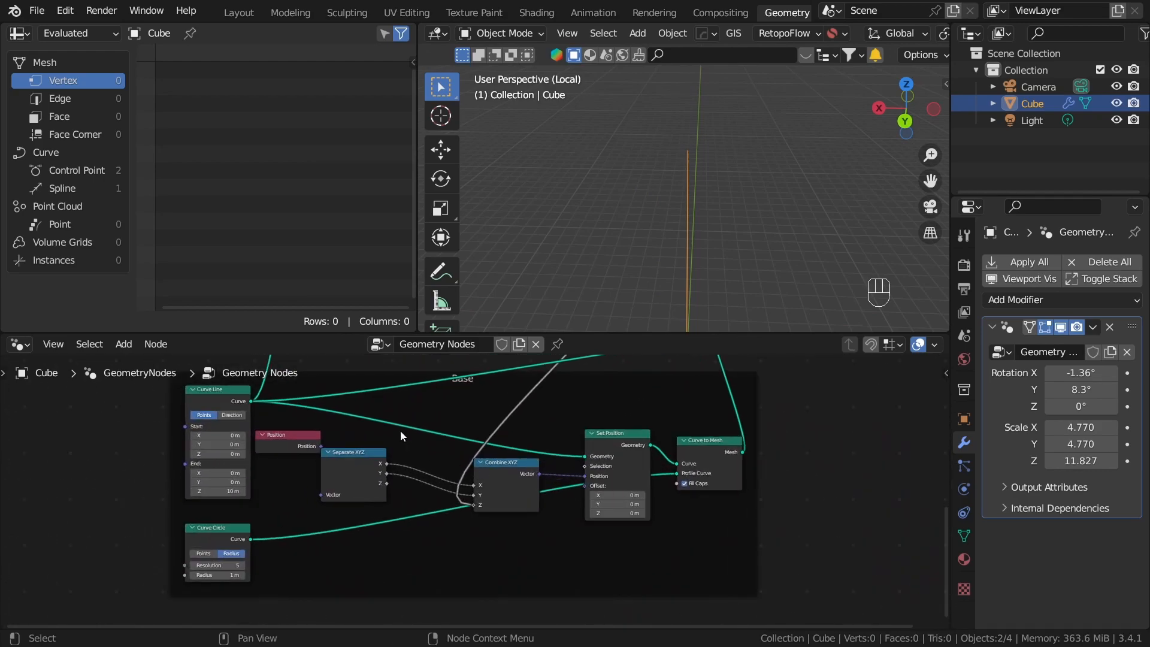
Add an Endpoint Selection node above Combine XYZ in the Base frame.
middle_click_drag(612, 451, 494, 560)
scroll(497, 497, "up", 1)
key("shift+a")
left_click(520, 160)
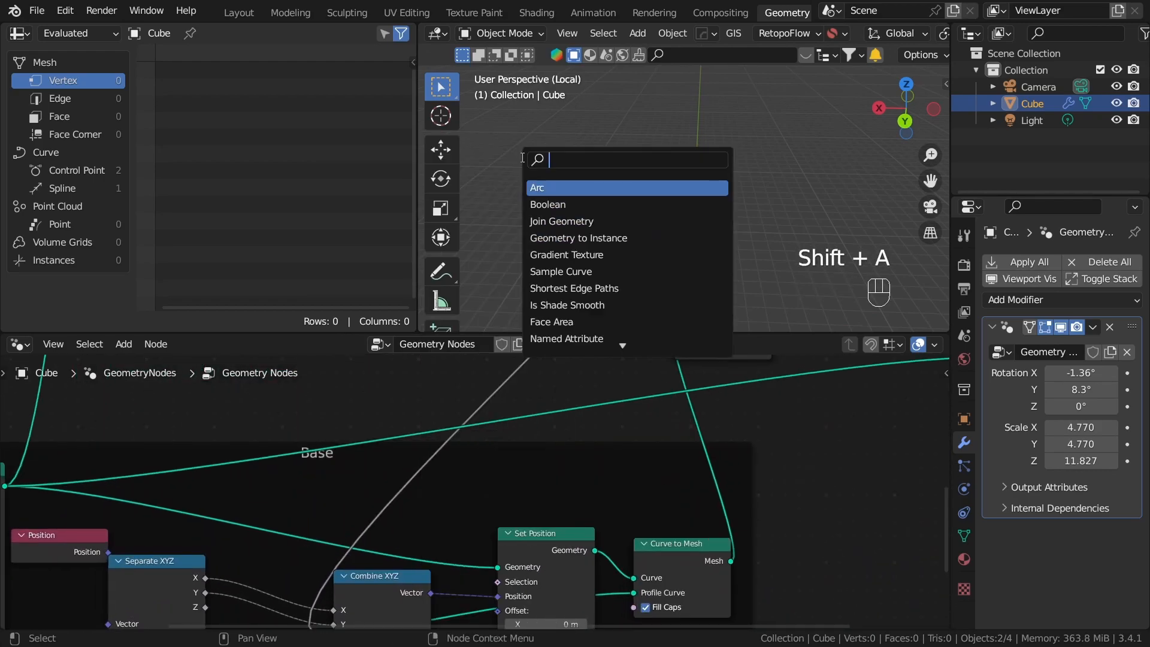
type("end")
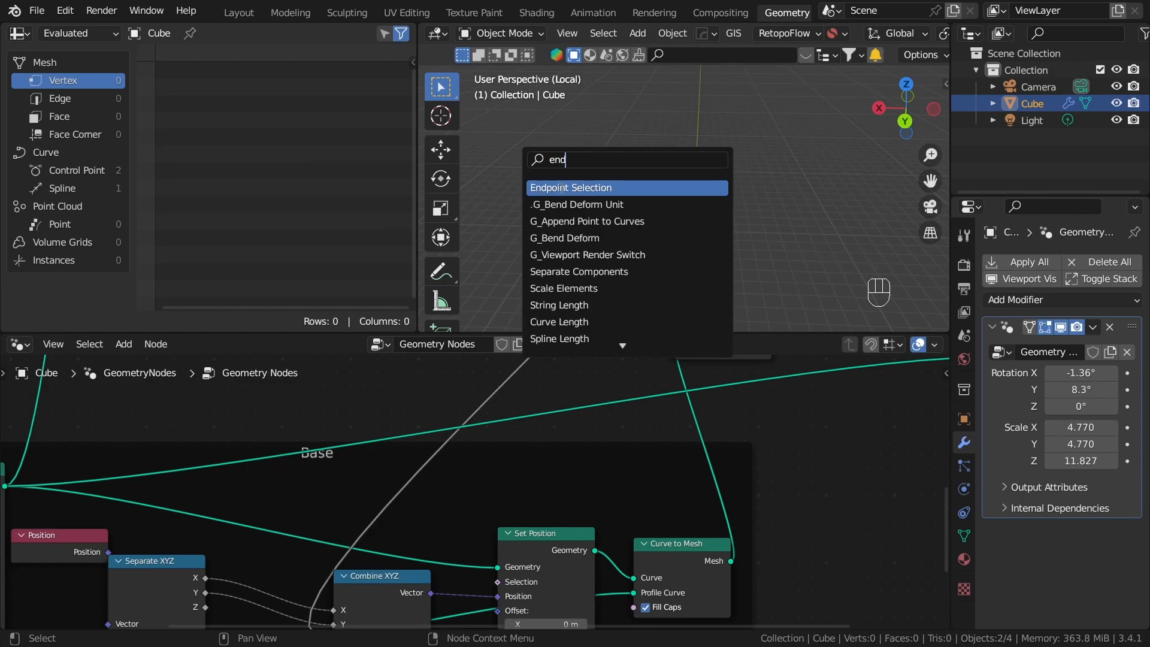
left_click(561, 187)
left_click(481, 419)
Link Endpoint Selection to Set Position's Selection input and move the node clear of Set Position.
middle_click_drag(554, 530, 577, 436)
scroll(576, 436, "up", 1)
left_click_drag(560, 384, 518, 502)
left_click(461, 421)
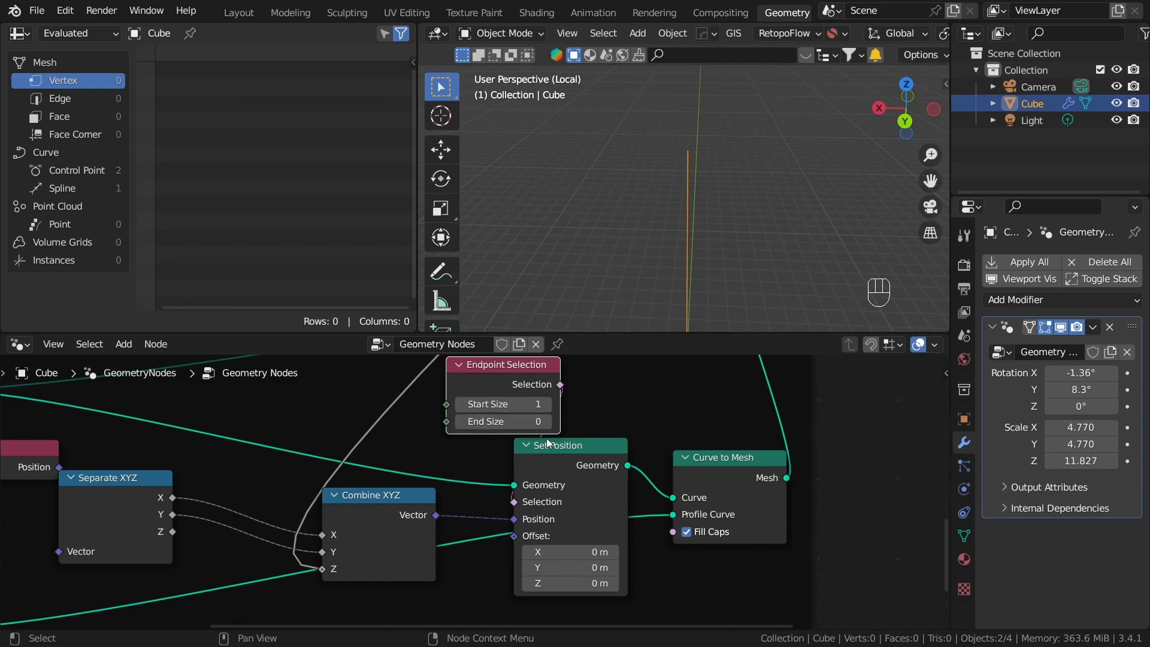
left_click_drag(527, 390, 404, 400)
Preview the Set Position output and set the new Endpoint Selection's Start Size to 0 and End Size to 1.
left_click(584, 464, "alt+shift")
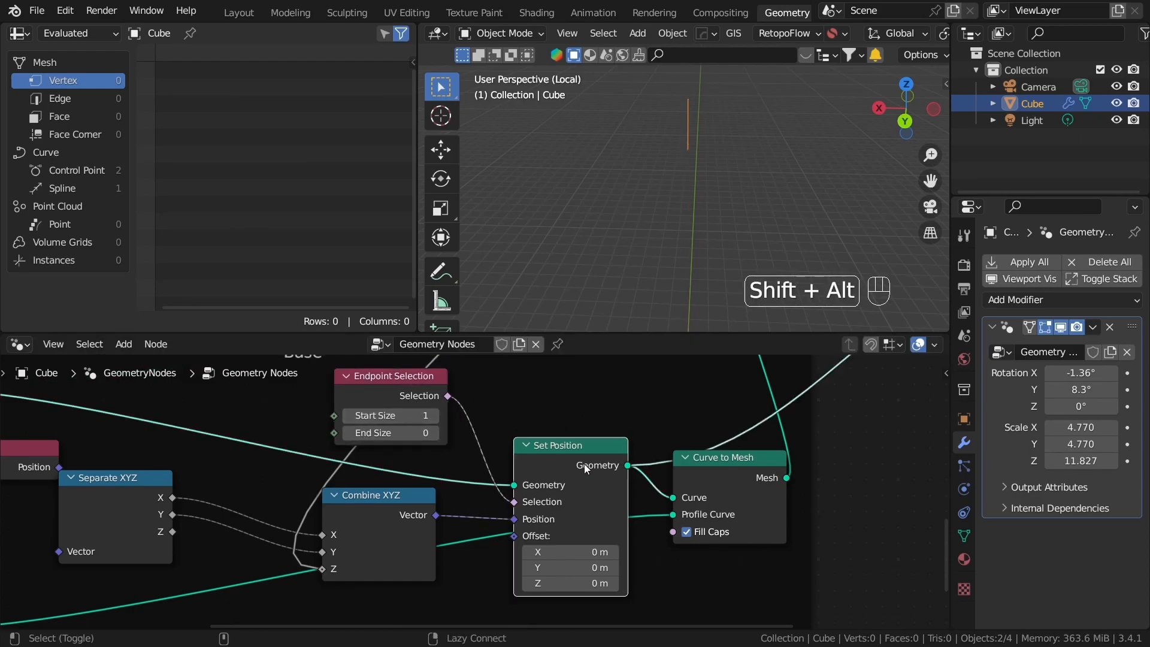
left_click(435, 433)
left_click(349, 416)
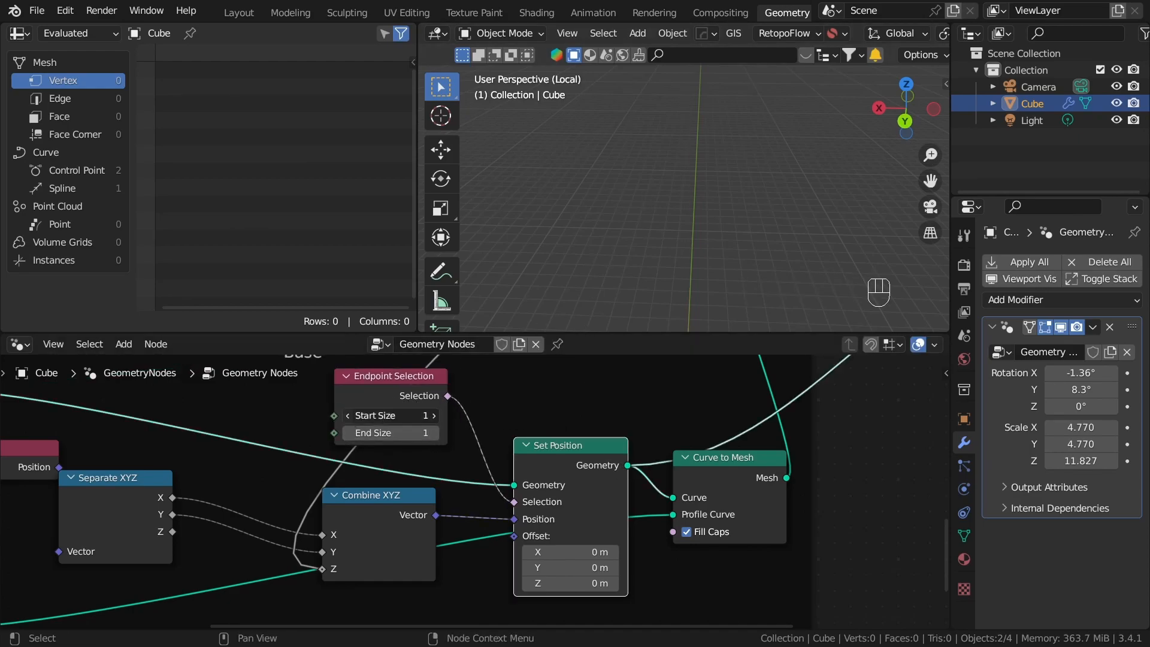
middle_click_drag(714, 190, 683, 169)
middle_click_drag(798, 200, 824, 237, "shift")
left_click(908, 109)
scroll(646, 482, "down", 5)
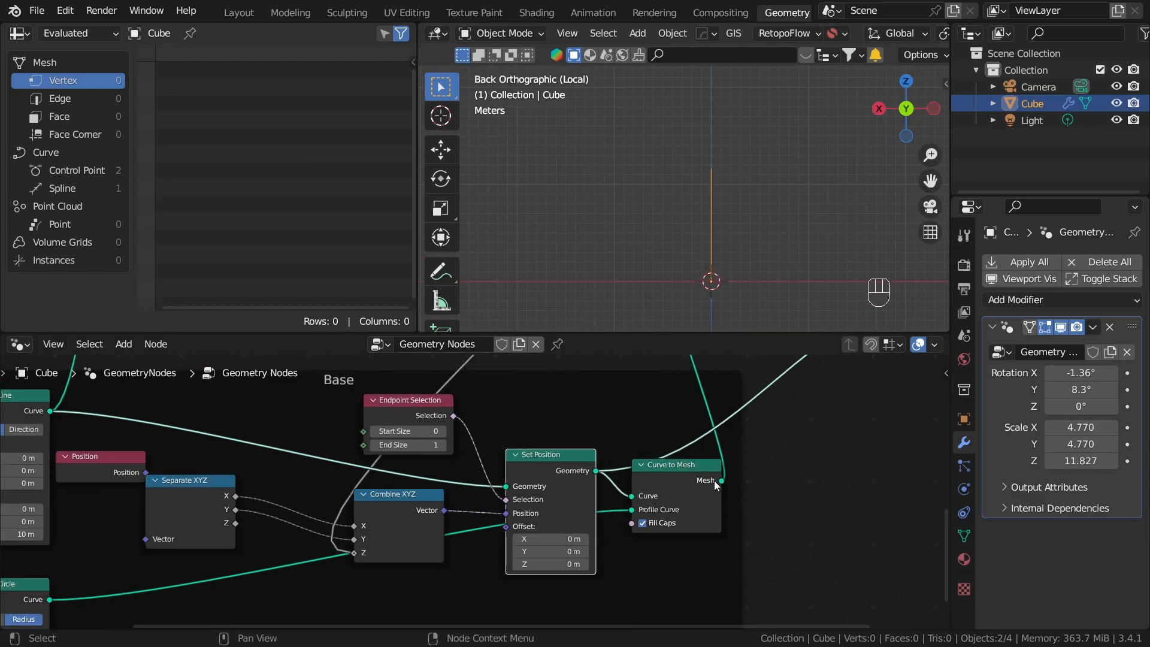
Add a Join Geometry node outside the Base frame and link Set Position's Geometry output to it.
key("shift+a")
type("jo")
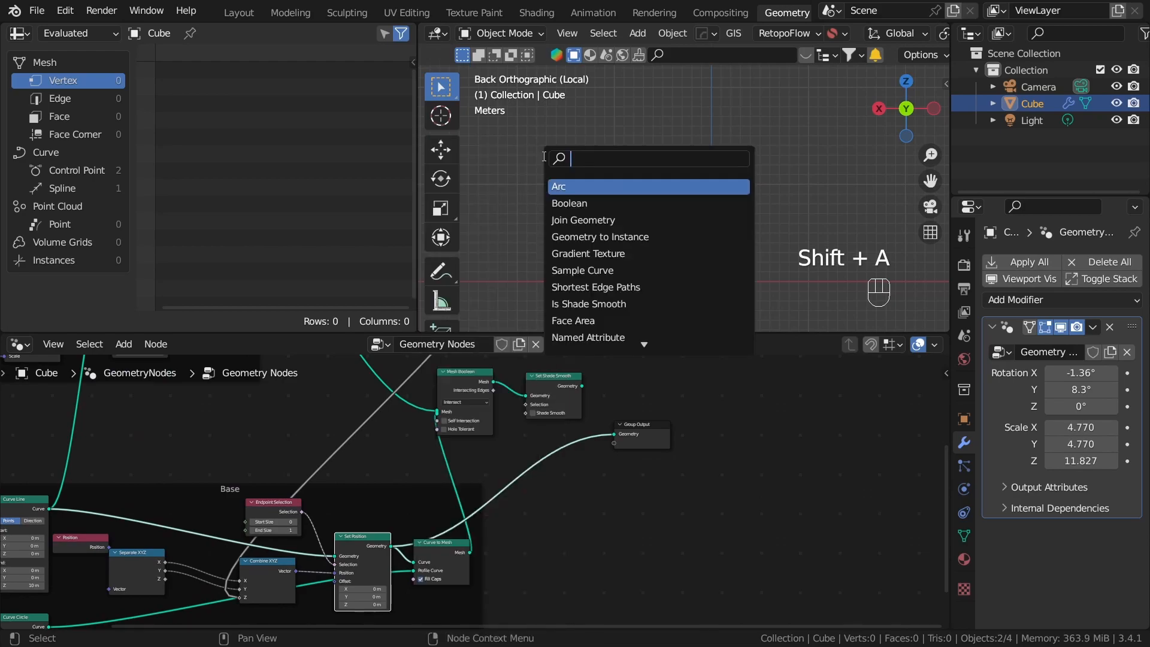
key("Return")
left_click(494, 571)
middle_click_drag(438, 511, 543, 431)
scroll(509, 496, "up", 3)
left_click(469, 456, "alt+shift")
scroll(479, 461, "up", 2)
left_click_drag(506, 454, 770, 414)
scroll(658, 470, "down", 1)
scroll(657, 471, "down", 8)
middle_click_drag(652, 430, 649, 529)
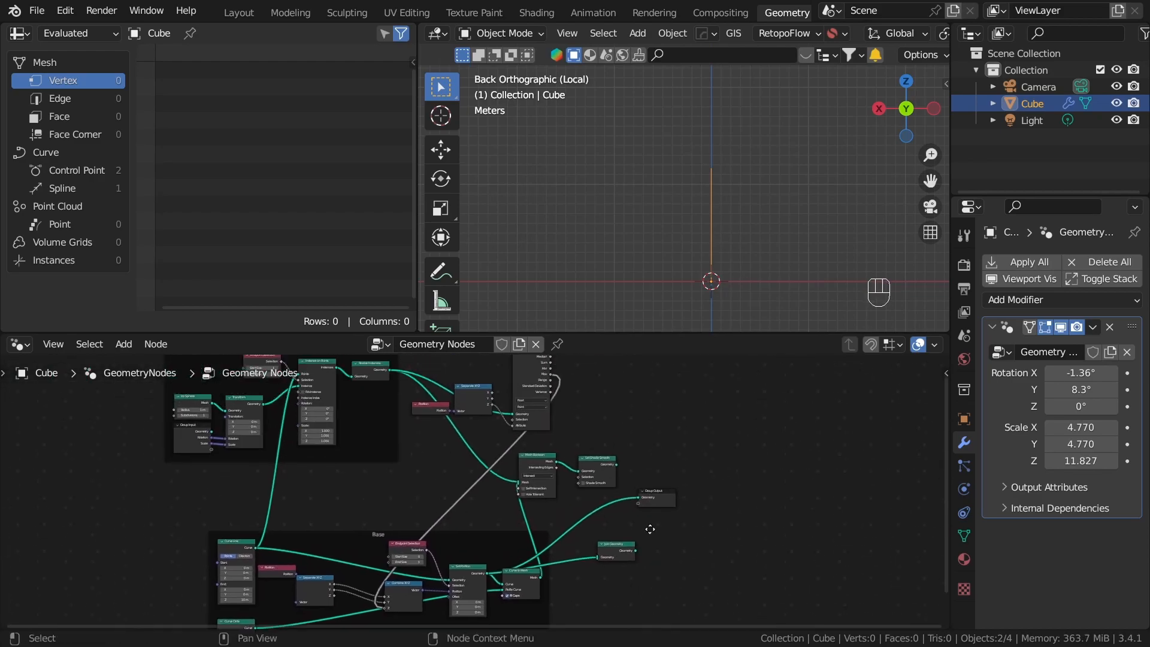
Link the Realize Instances output of the Base icosphere frame into Join Geometry.
middle_click_drag(546, 394, 525, 476)
scroll(526, 476, "up", 4)
middle_click_drag(446, 477, 518, 485)
middle_click_drag(427, 450, 519, 465)
scroll(519, 465, "up", 8)
left_click_drag(524, 443, 713, 556)
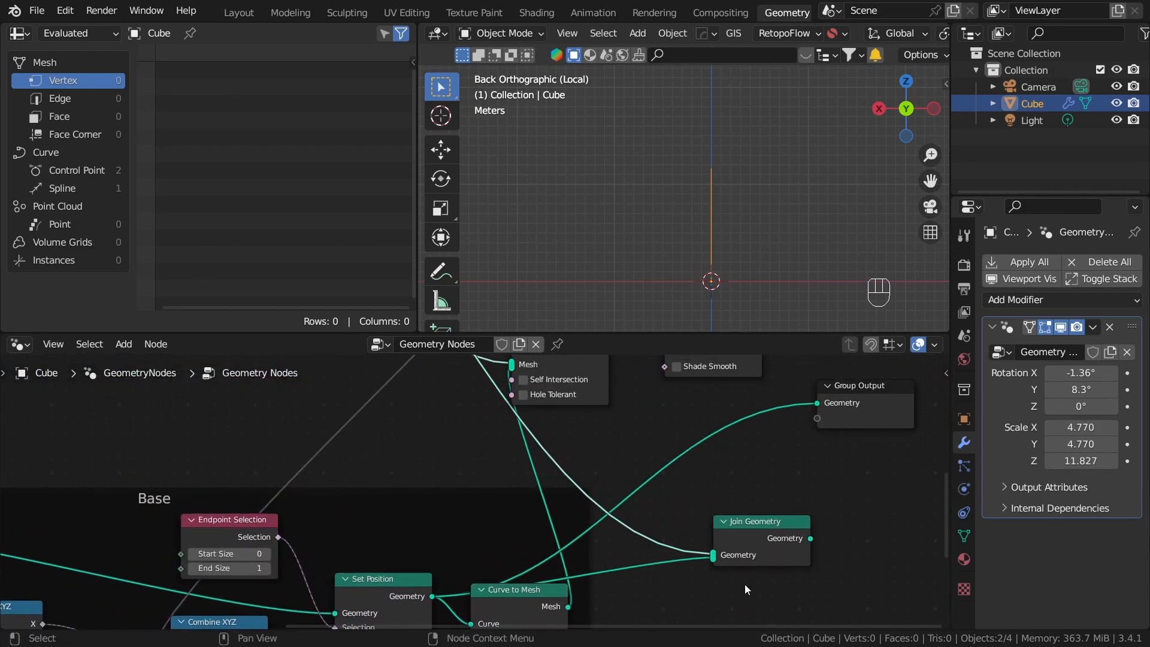
Preview the Join Geometry output and compare the height of the curve's end with the icosphere's tip.
left_click(768, 530, "alt+shift")
scroll(702, 197, "up", 4)
middle_click_drag(704, 179, 690, 204, "shift")
scroll(689, 199, "up", 6)
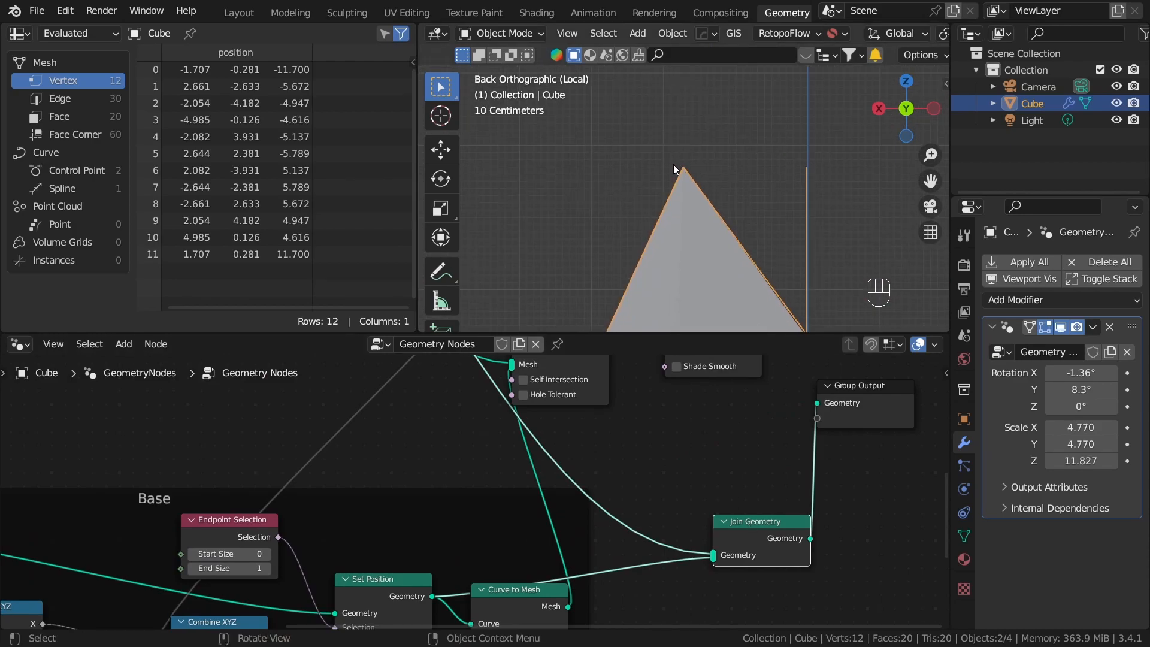
scroll(649, 519, "down", 3)
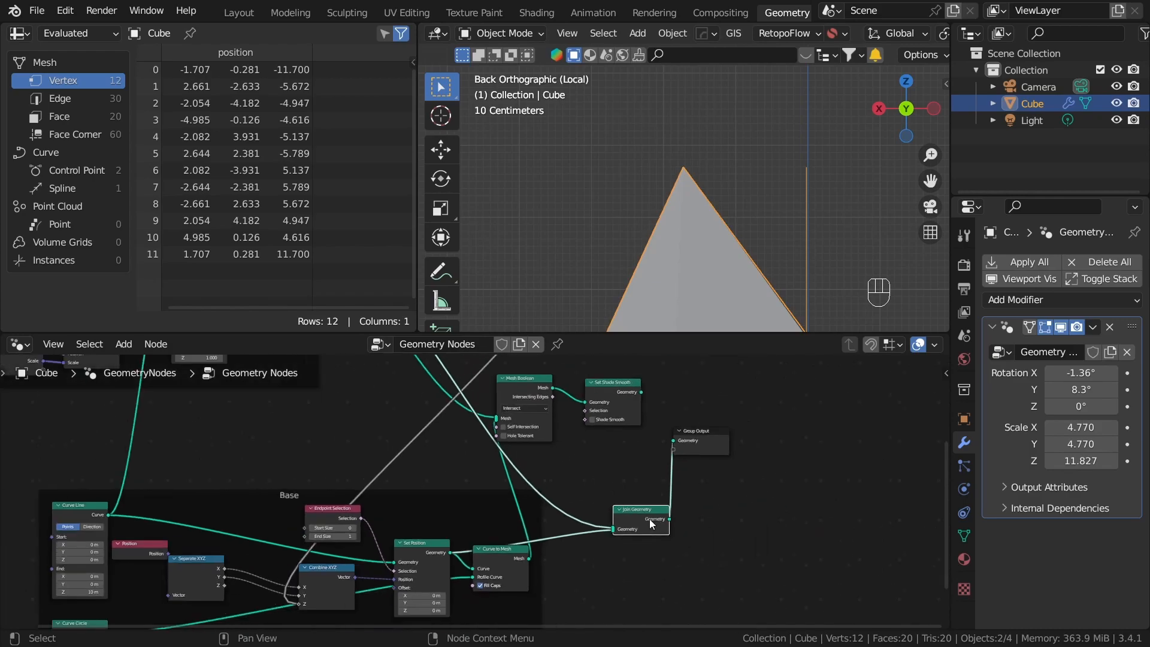
scroll(570, 541, "down", 3)
scroll(538, 508, "up", 4)
Delete the Join Geometry node and reposition Mesh Boolean, Set Shade Smooth and Group Output clear of the Base frame.
left_click(587, 505)
middle_click_drag(570, 541, 563, 488)
left_click(529, 487)
key("x")
key("g")
left_click(662, 461)
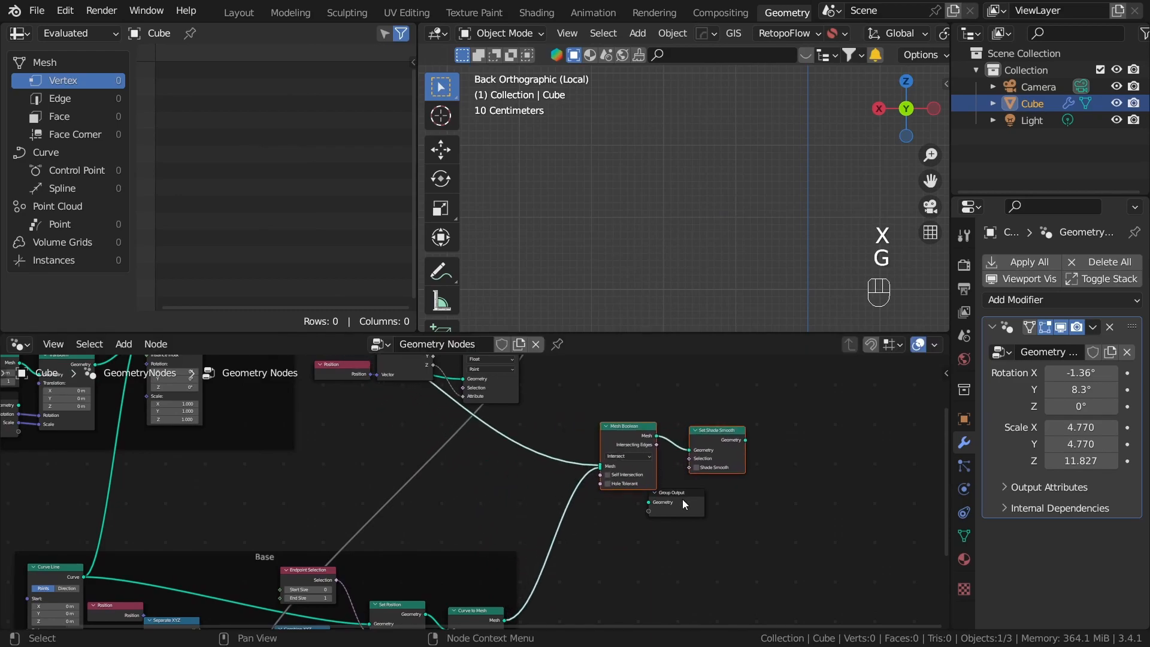
left_click_drag(681, 498, 739, 512)
Connect Set Shade Smooth to Group Output for preview and examine the crystal in perspective.
scroll(620, 483, "up", 4)
middle_click_drag(713, 493, 563, 489)
scroll(473, 497, "up", 3)
scroll(475, 491, "down", 12)
left_click(620, 444, "alt+shift")
scroll(695, 228, "down", 4)
middle_click_drag(702, 215, 632, 220, "shift")
middle_click_drag(728, 253, 779, 249)
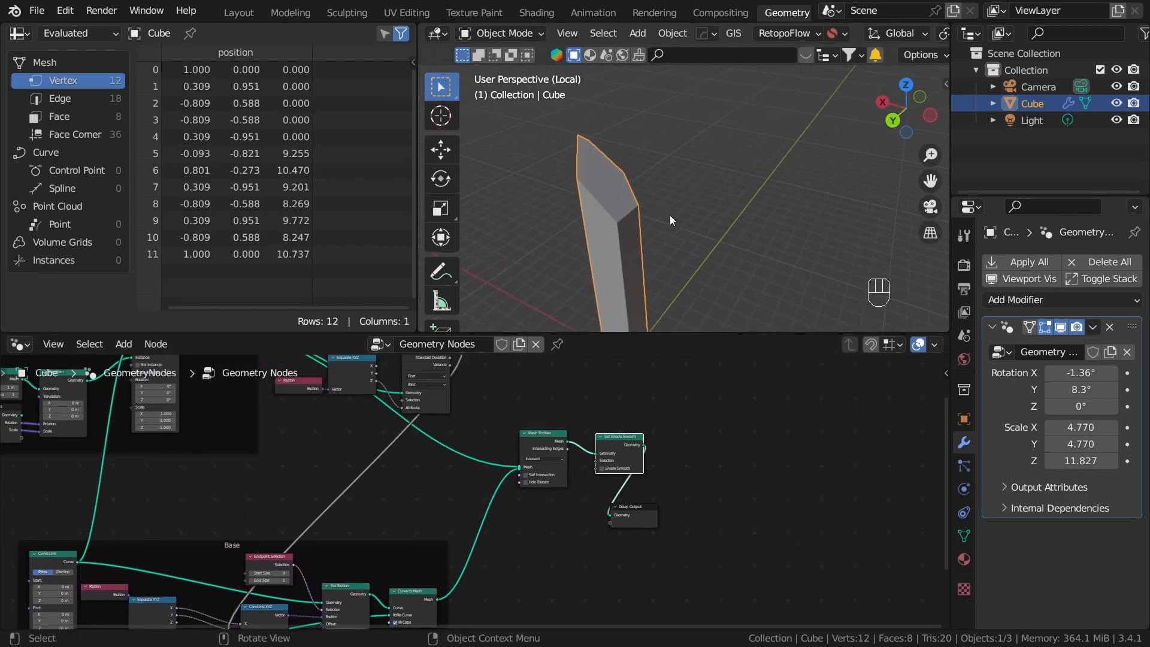
Set the modifier's Rotation Y to 1.23° and Scale Z to 18.307, checking the crystal's shape.
scroll(662, 206, "up", 2)
left_click_drag(1088, 387, 1033, 388)
middle_click_drag(692, 157, 778, 179)
left_click_drag(1075, 389, 1081, 390)
left_click_drag(1080, 460, 1115, 461)
scroll(715, 148, "down", 8)
middle_click_drag(715, 149, 606, 156)
middle_click_drag(695, 173, 701, 218, "shift")
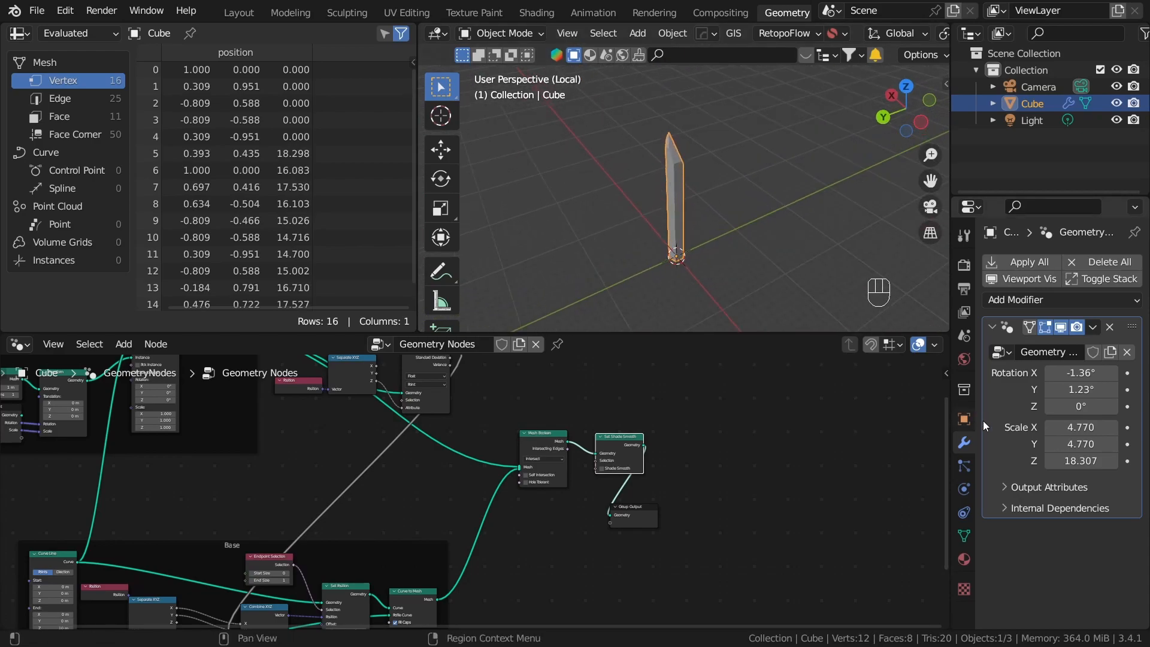
Test taller crystals by raising Scale Z to 31.027 and beyond, and bring it down to 25.027.
left_click_drag(1078, 460, 1146, 461)
middle_click_drag(666, 108, 673, 171, "shift")
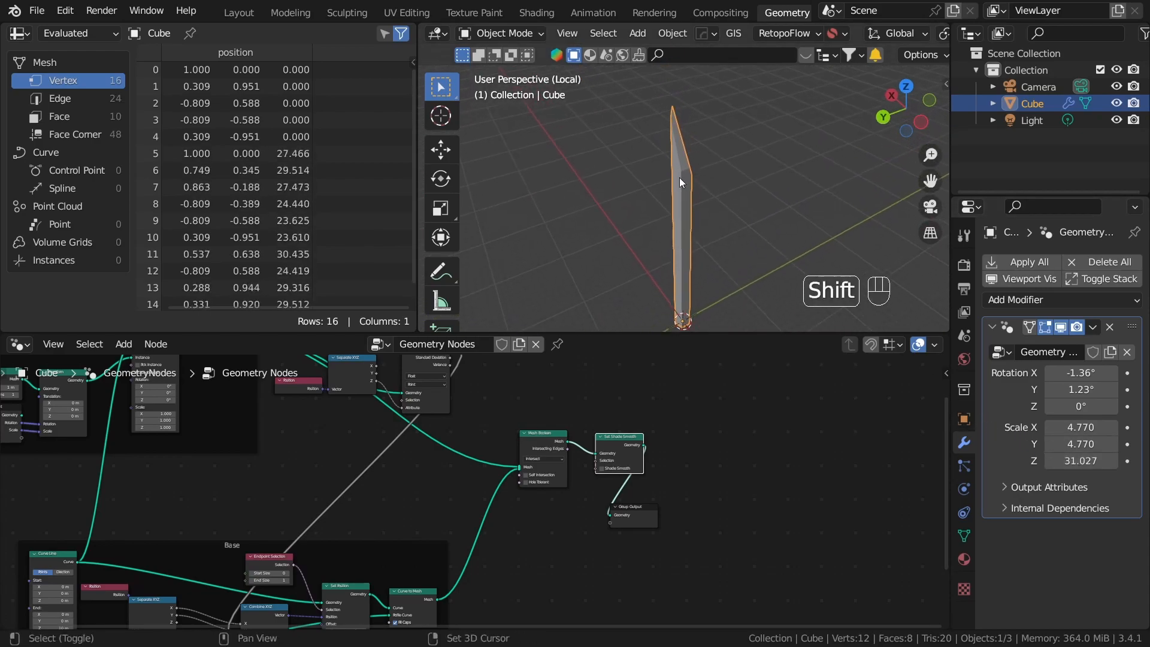
left_click_drag(1080, 460, 1125, 461)
middle_click_drag(793, 117, 760, 237, "shift")
left_click_drag(1057, 459, 1113, 460)
mouse_move(748, 197)
middle_mouse_down()
mouse_move(698, 209)
mouse_move(752, 210)
middle_mouse_up()
left_click_drag(1080, 461, 940, 460)
middle_click_drag(742, 264, 772, 157, "shift")
scroll(772, 157, "up", 3)
middle_click_drag(779, 263, 724, 197, "shift")
scroll(723, 197, "down", 3)
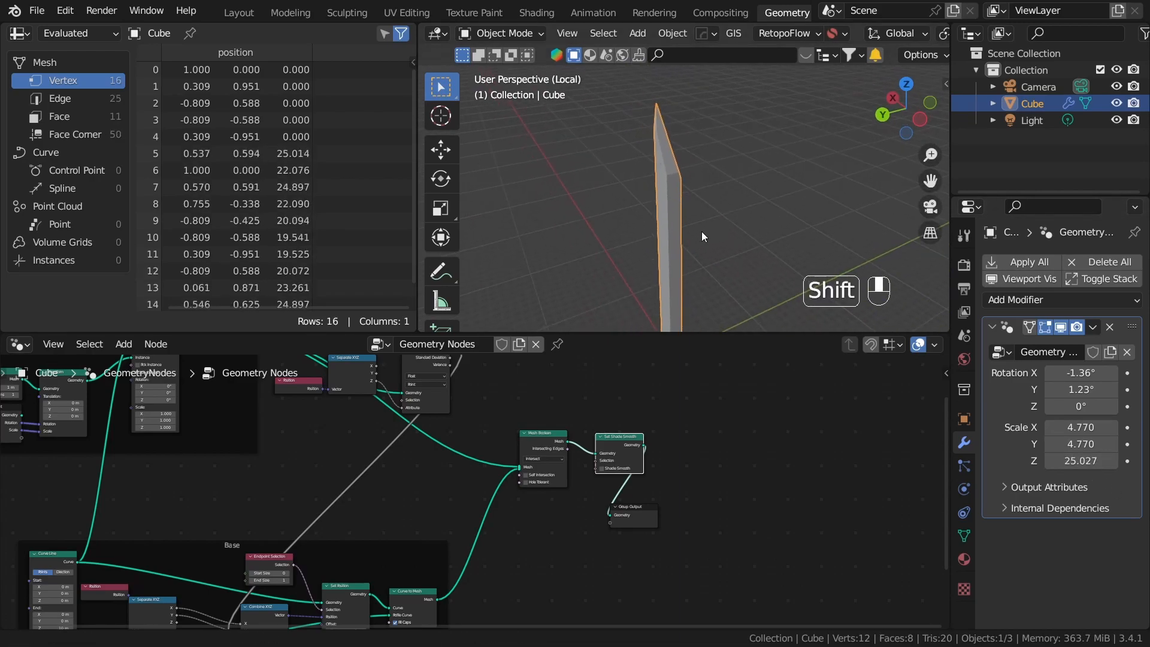
Lower Scale Z to 14.207 and examine the crystal's tip up close.
middle_click_drag(695, 237, 746, 173, "shift")
left_click_drag(1092, 463, 1028, 463)
scroll(775, 267, "up", 2)
scroll(778, 202, "up", 3)
key("shift+b")
left_click_drag(662, 116, 684, 210)
middle_click_drag(684, 210, 652, 267)
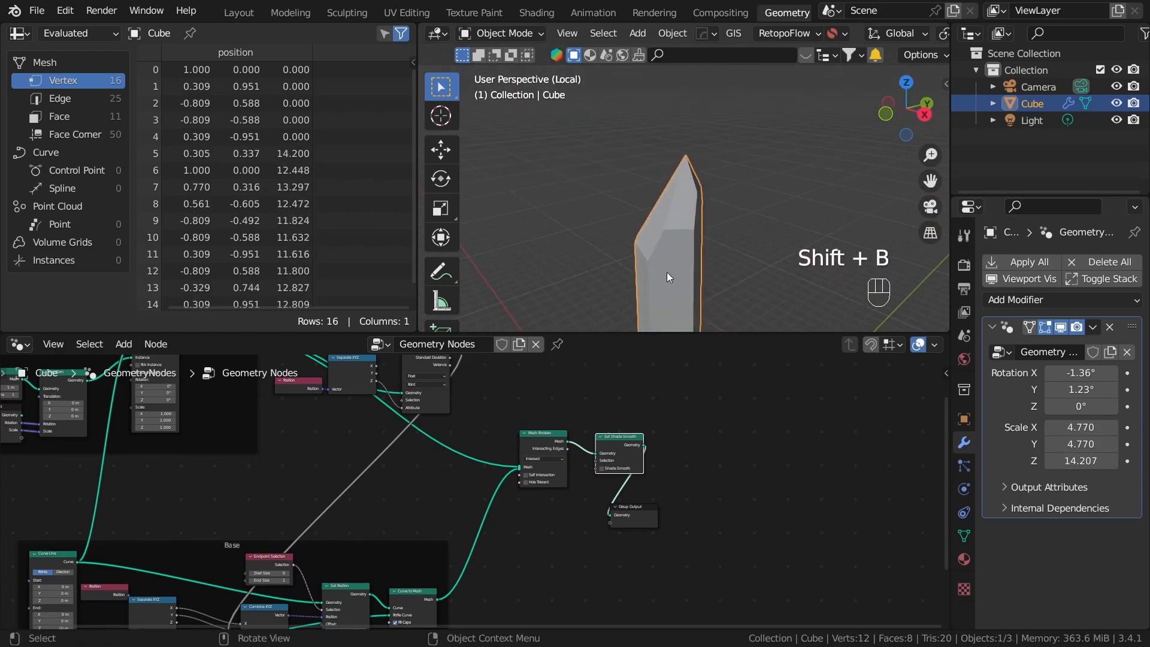
Set Scale Z to 12.257 and check the shortened crystal's tip.
left_click_drag(1068, 463, 1033, 463)
middle_click_drag(693, 226, 716, 162)
mouse_move(1047, 463)
left_mouse_down()
mouse_move(1024, 462)
mouse_move(1063, 461)
left_mouse_up()
middle_click_drag(721, 157, 769, 198, "shift")
scroll(724, 142, "up", 5)
scroll(671, 216, "down", 3)
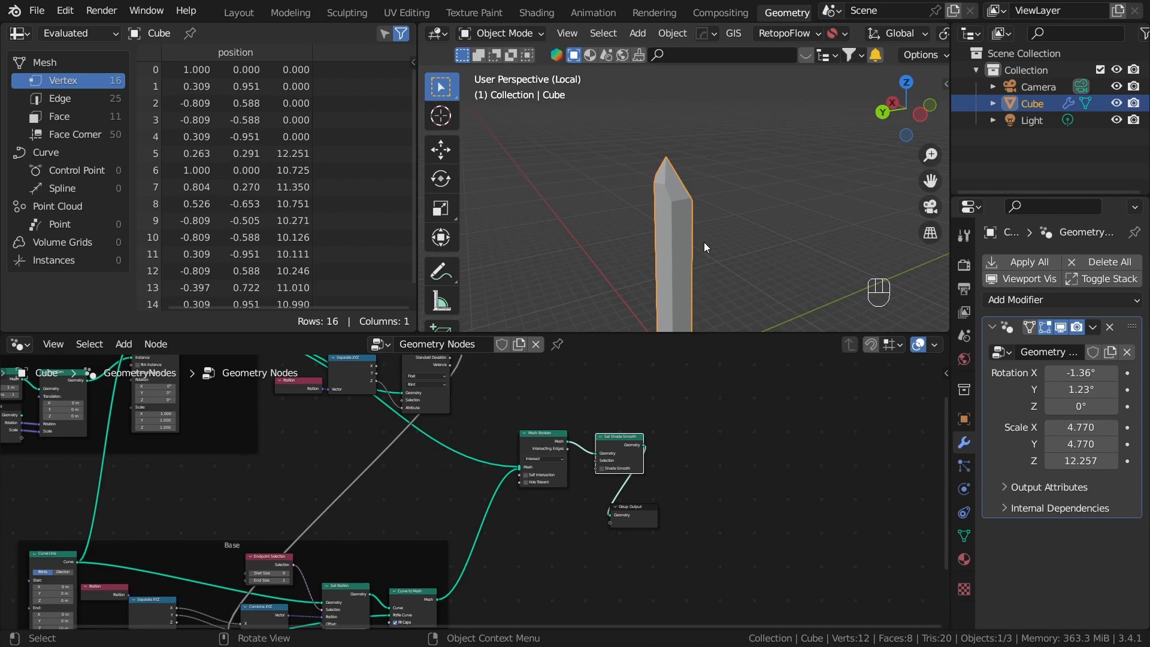
Collapse the Group Output node and place it well to the right of Set Shade Smooth.
middle_click_drag(684, 535, 637, 517)
left_click(588, 508)
key("h")
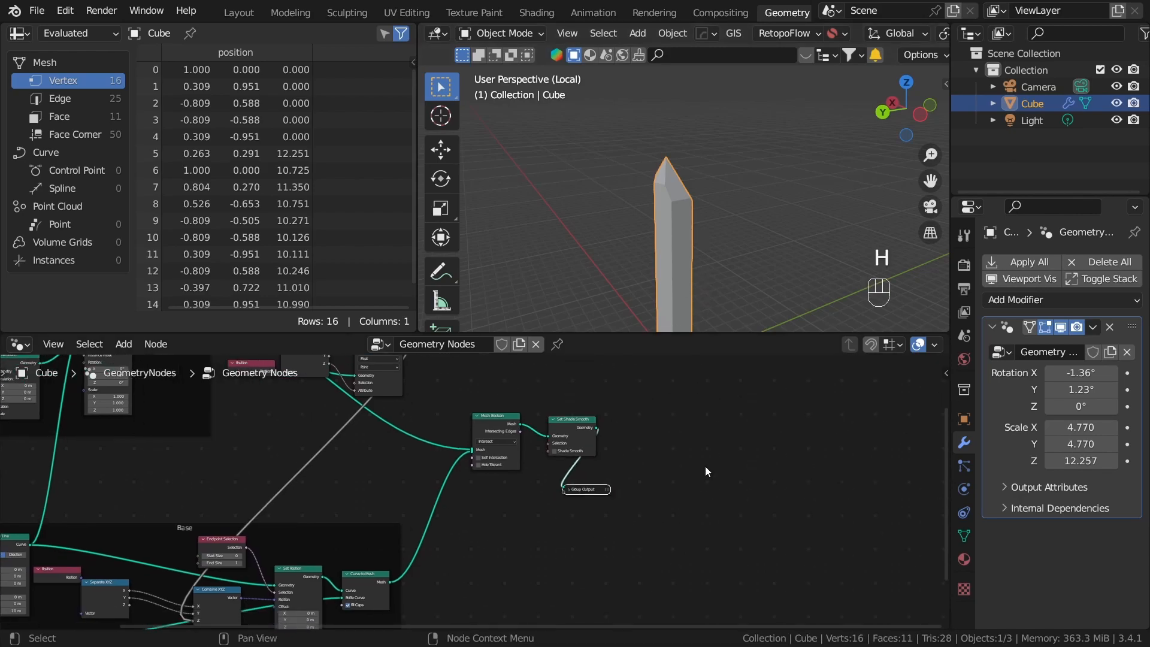
key("g")
left_click(761, 478)
left_click(752, 478)
scroll(619, 476, "down", 11)
middle_click_drag(527, 429, 617, 419)
scroll(393, 455, "up", 3)
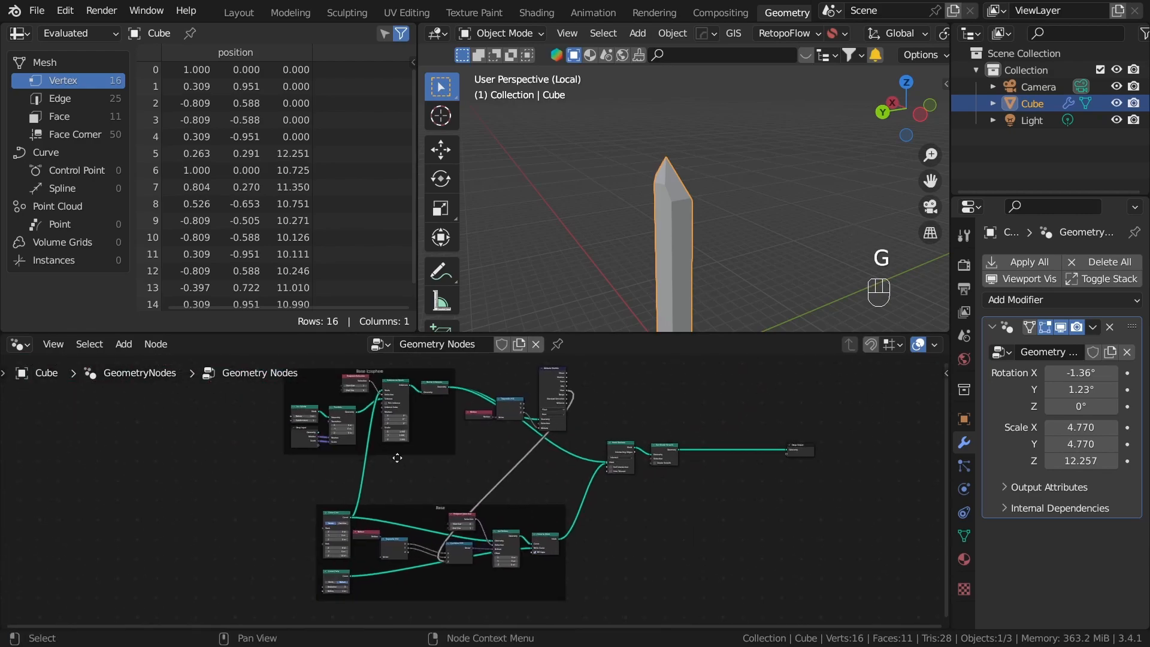
Shift the Base frame further left in the node graph and relabel it "Base mesh".
middle_click_drag(350, 418, 446, 450)
scroll(446, 451, "up", 3)
middle_click_drag(527, 593, 613, 475)
scroll(636, 530, "up", 3)
left_click_drag(642, 418, 472, 462)
left_click(784, 533)
middle_click_drag(603, 566, 592, 459)
scroll(593, 460, "up", 4)
middle_click_drag(470, 362, 505, 467)
left_click(464, 431)
key("F2")
left_click(470, 418)
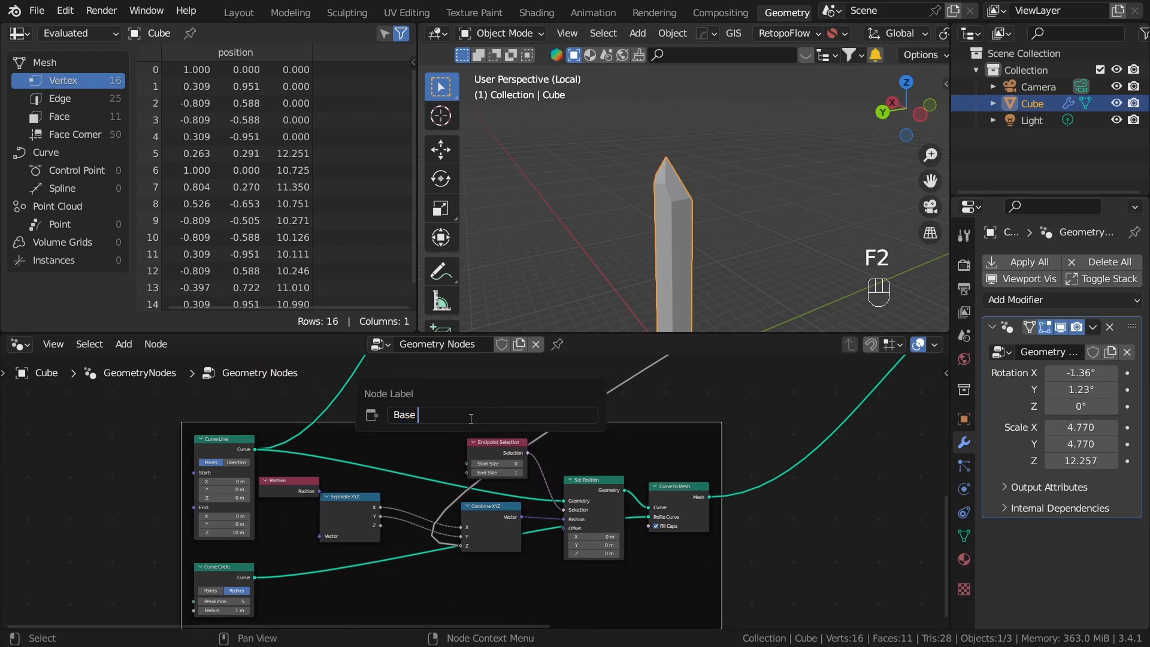
key("Return")
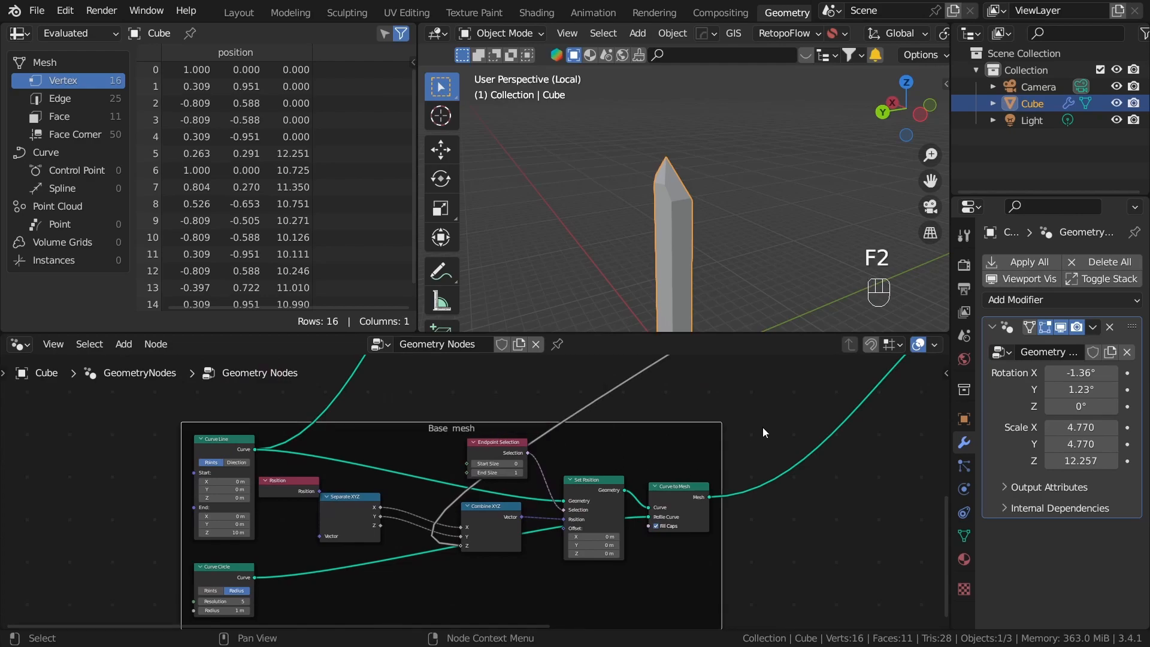
Tidy the Combine XYZ, Set Position and Curve to Mesh nodes inside the Base mesh frame.
middle_click_drag(631, 449, 526, 407)
scroll(526, 407, "up", 3)
middle_click_drag(341, 509, 389, 437)
left_click_drag(411, 418, 382, 420)
middle_click_drag(536, 388, 519, 444)
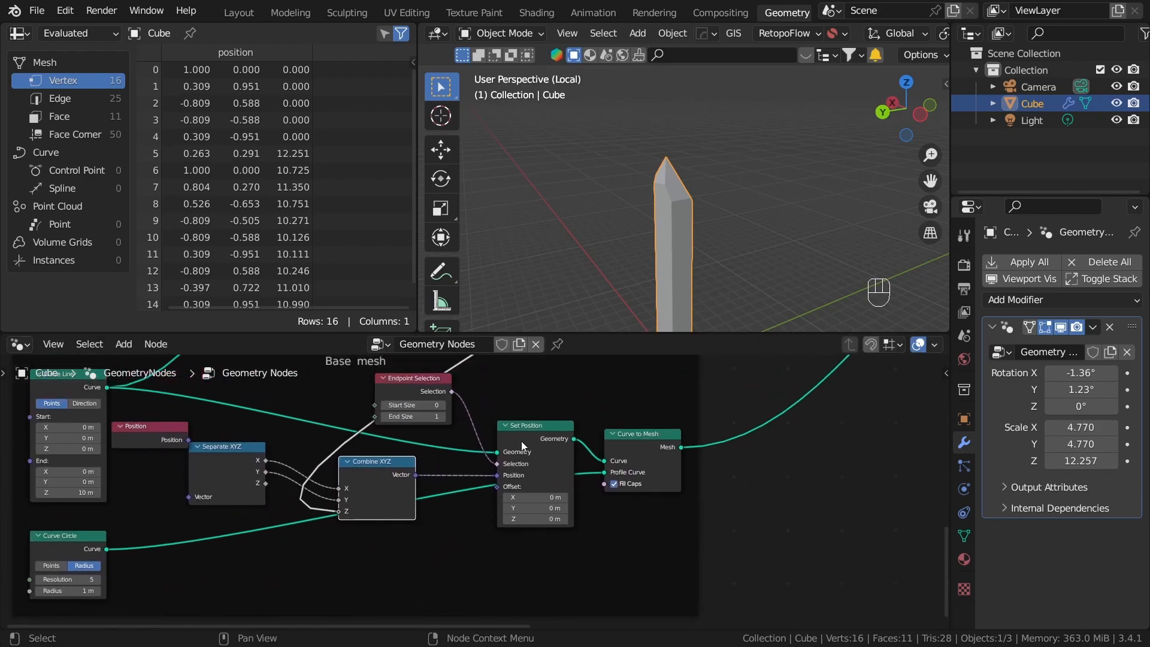
left_click_drag(549, 429, 527, 448)
left_click_drag(655, 455, 644, 482)
Insert a reroute on the Curve Circle to Profile Curve link and place it below Set Position.
right_click_drag(447, 499, 449, 529, "shift")
middle_click_drag(449, 529, 498, 453)
key("g")
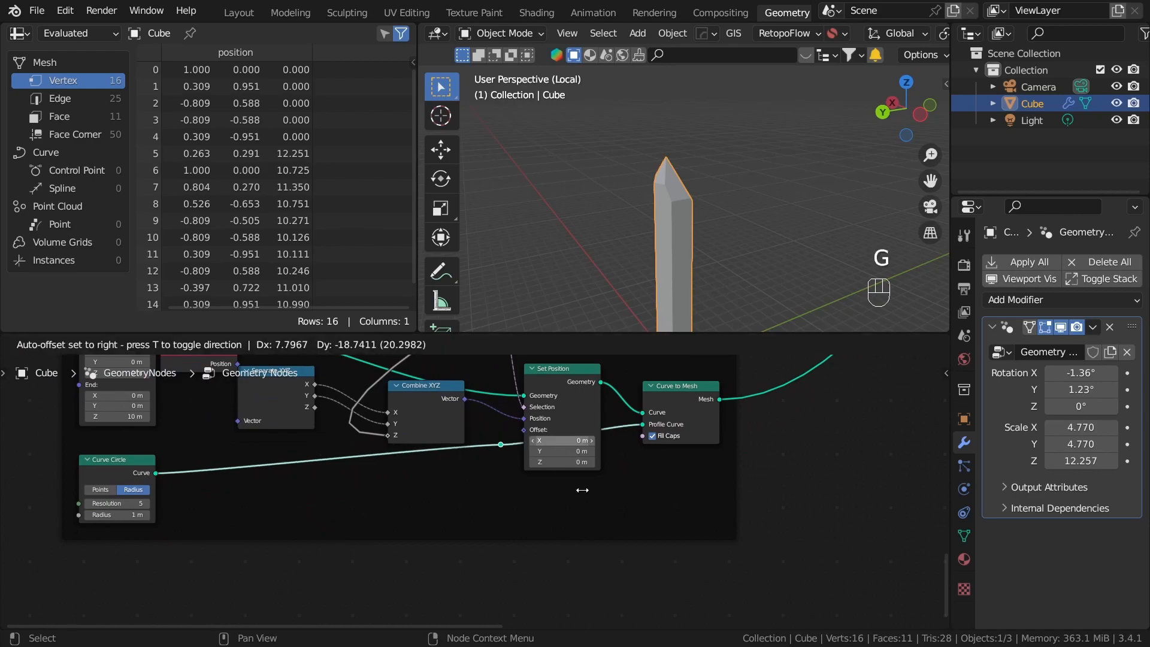
left_click(678, 498)
left_click(677, 499)
scroll(572, 447, "down", 10)
Move the Base icosphere frame left and down, closer to the Base mesh frame.
middle_click_drag(559, 361, 622, 580)
scroll(626, 524, "up", 3)
scroll(611, 435, "up", 1)
left_click_drag(683, 521, 630, 577)
middle_click_drag(629, 577, 567, 455)
scroll(667, 441, "down", 1)
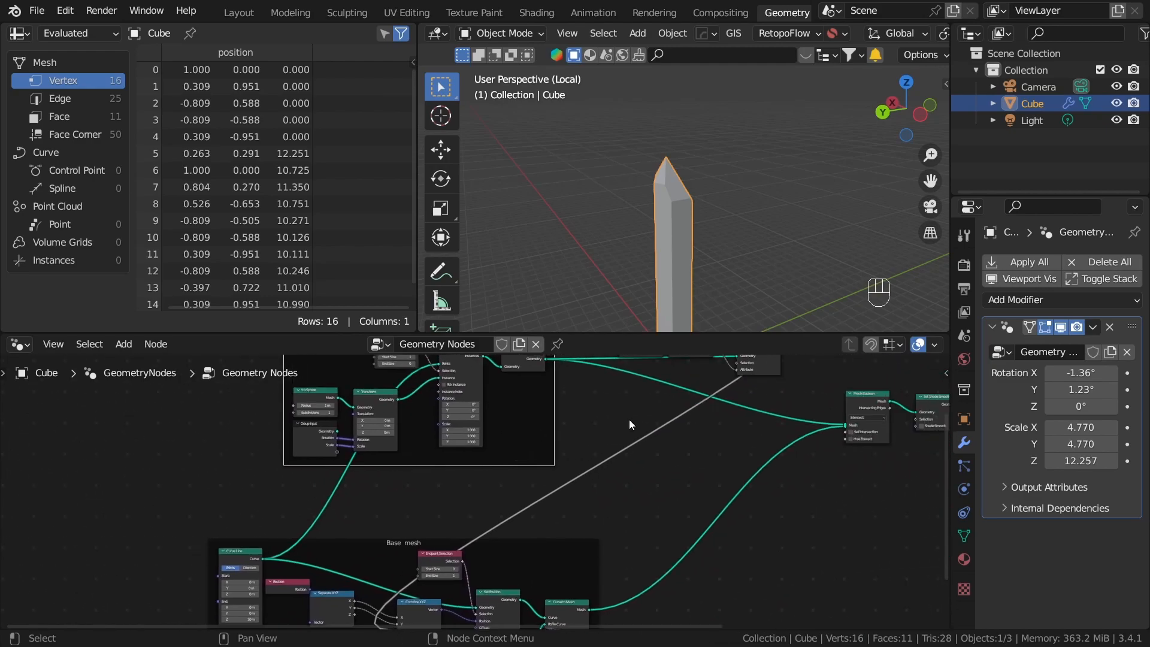
key("g")
left_click(644, 465)
middle_click_drag(741, 468, 604, 545)
scroll(659, 448, "up", 1)
Raise the Base icosphere frame to open up a gap above the Base mesh frame.
middle_click_drag(659, 449, 574, 499)
left_click(597, 407)
scroll(516, 451, "up", 2)
scroll(589, 484, "down", 1)
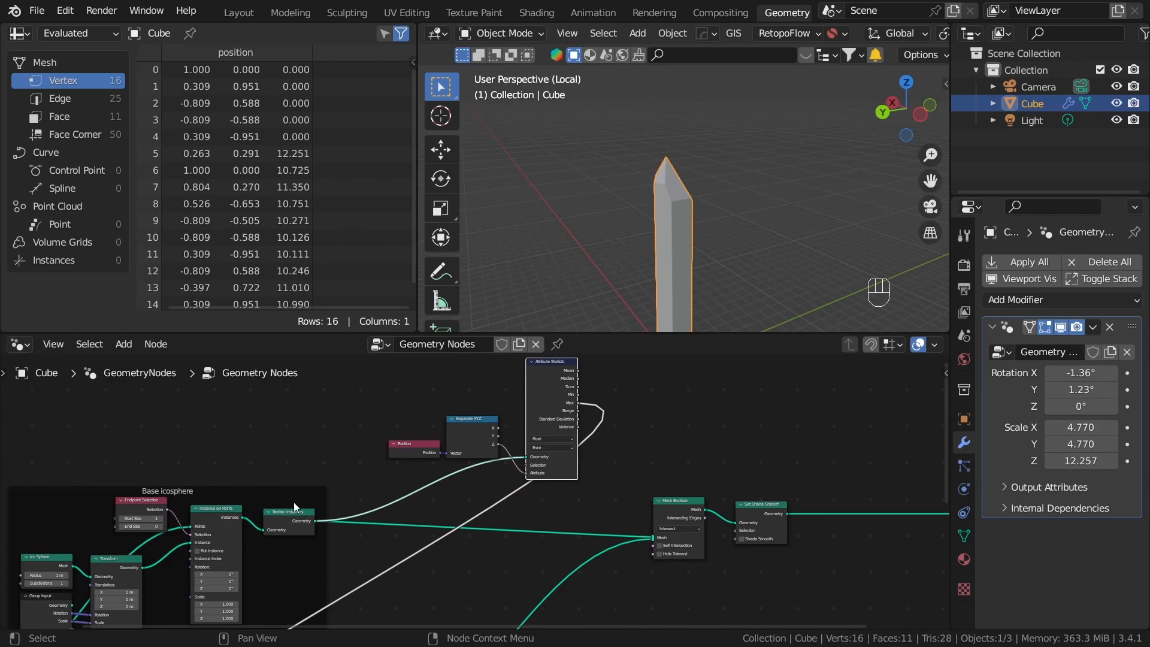
left_click_drag(286, 492, 263, 397)
Try moving the Position, Separate XYZ and Attribute Statistic nodes between the two frames, and undo the move.
left_click_drag(618, 477, 416, 404)
middle_click_drag(427, 502, 646, 393)
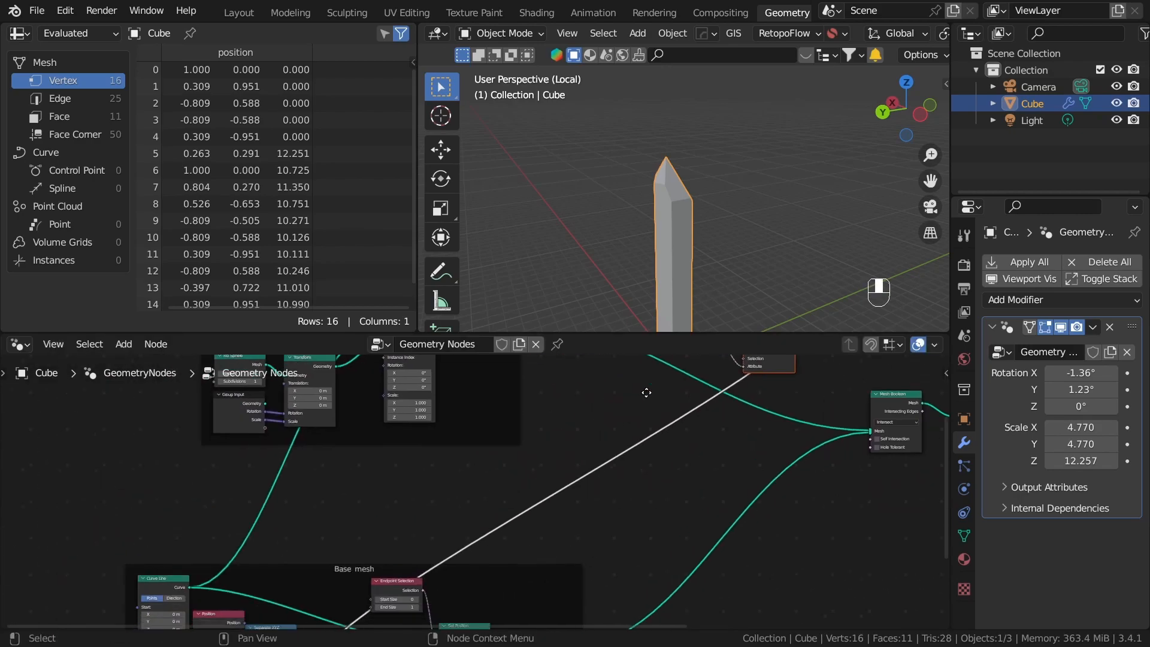
scroll(625, 474, "down", 2)
key("g")
left_click(583, 490)
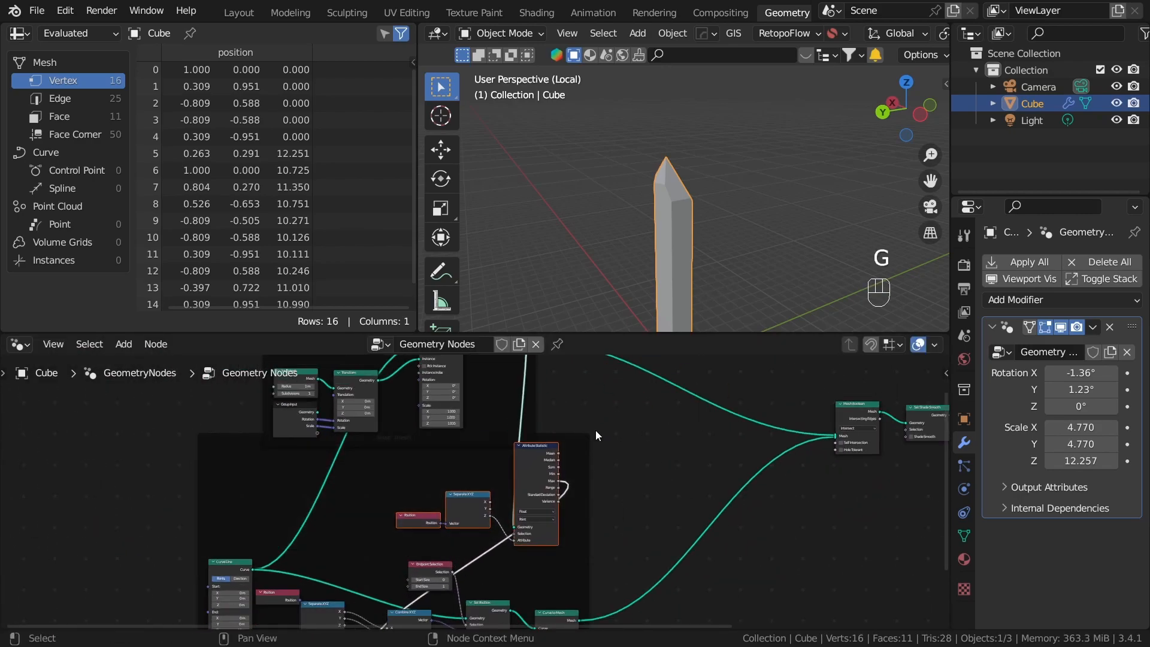
middle_click_drag(595, 430, 616, 459)
key("ctrl+z")
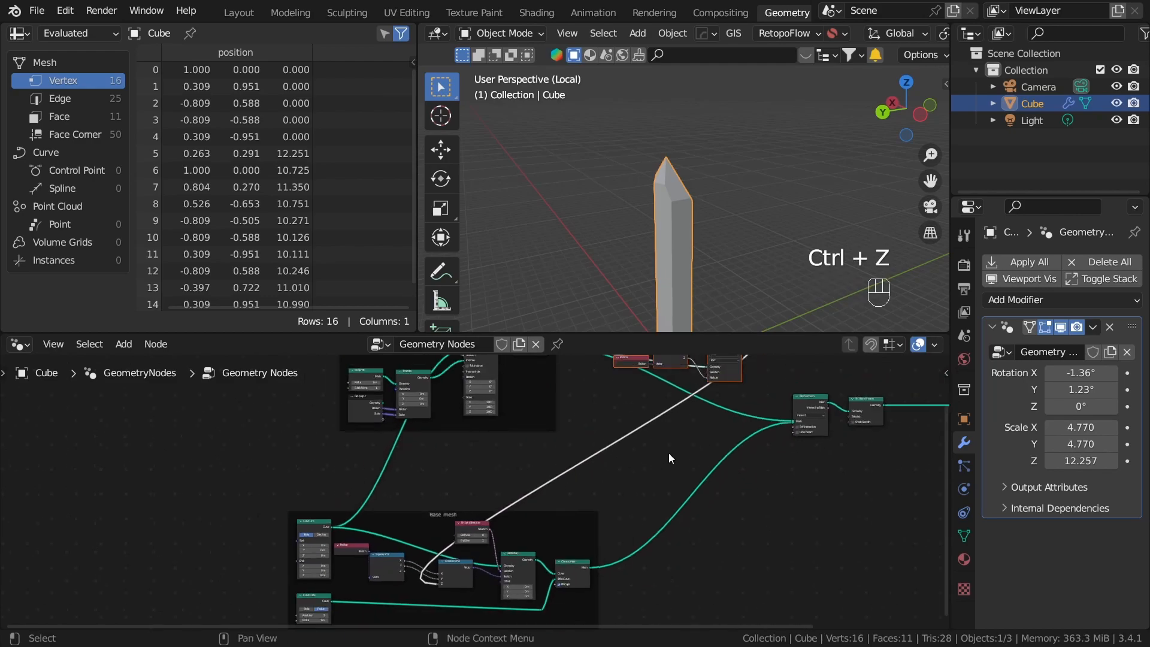
Move the Base icosphere frame higher and place Position, Separate XYZ and Attribute Statistic between the two frames.
scroll(599, 437, "down", 2)
left_click_drag(424, 431, 422, 361)
left_click_drag(629, 413, 527, 463)
middle_click_drag(574, 462, 627, 461)
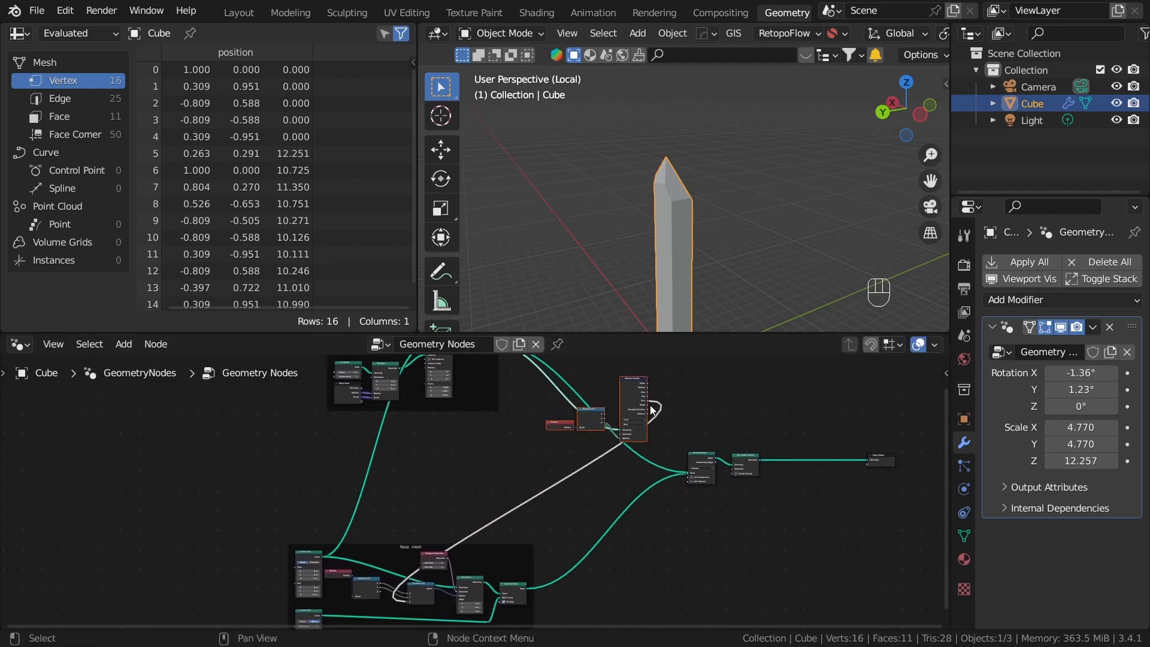
key("g")
left_click(496, 473)
Enclose Position, Separate XYZ and Attribute Statistic in a frame labelled "Correct tposition".
key("ctrl+j")
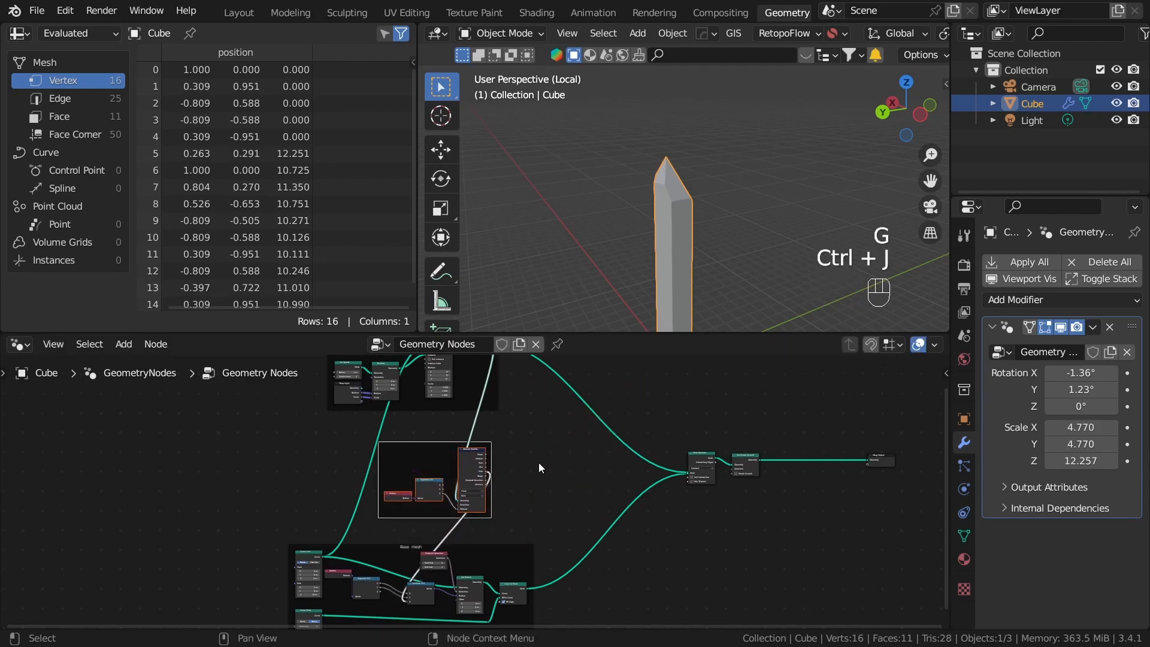
scroll(479, 464, "up", 3)
middle_click_drag(453, 463, 470, 390)
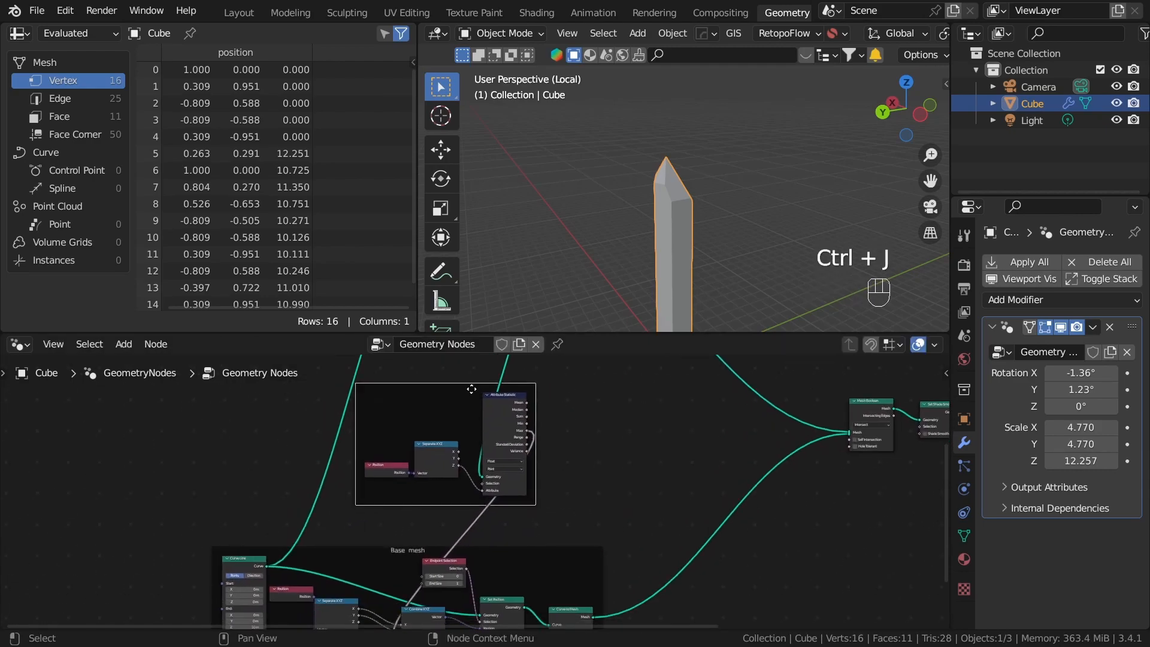
key("F2")
type("Correct tposition")
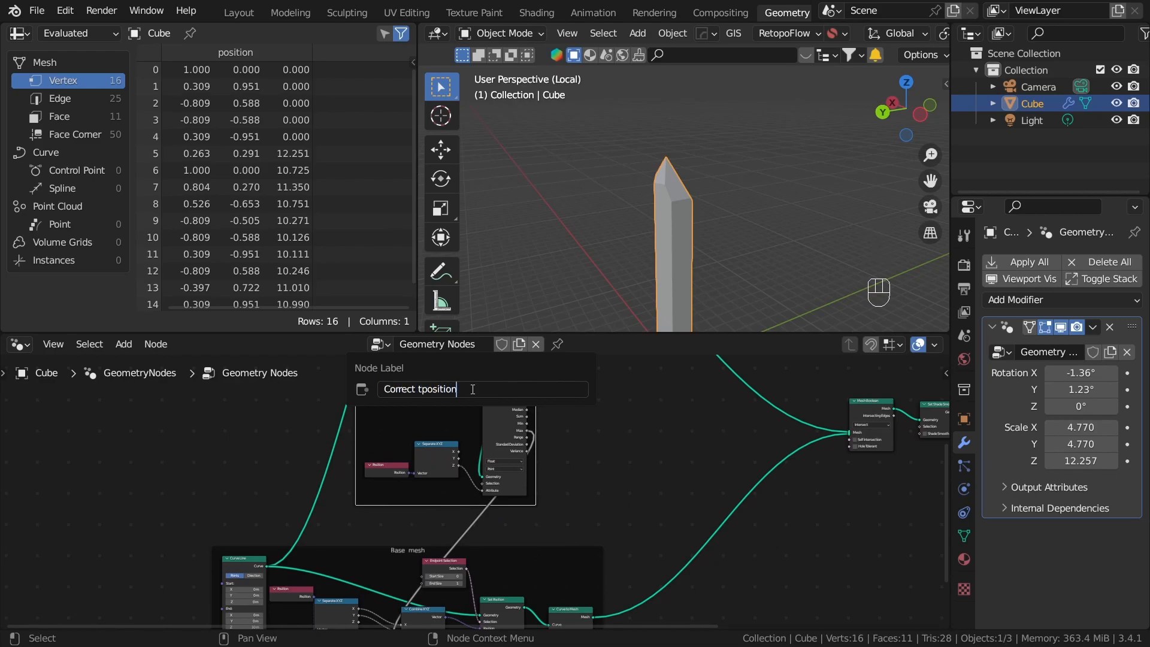
key("Return")
Spread the layout by shifting the Base mesh frame right and the Base icosphere frame left.
middle_click_drag(514, 564, 501, 457)
left_click_drag(512, 448, 722, 424)
middle_click_drag(527, 390, 649, 609)
scroll(598, 508, "down", 1)
middle_click_drag(752, 464, 529, 422)
middle_click_drag(473, 476, 704, 603)
scroll(705, 603, "up", 1)
left_click_drag(615, 514, 428, 513)
middle_click_drag(603, 622, 732, 397)
Move the Curve Line node far to the left within the Base mesh frame.
left_click(733, 514)
key("g")
key("x")
left_click(467, 514)
scroll(549, 531, "down", 3)
key("g")
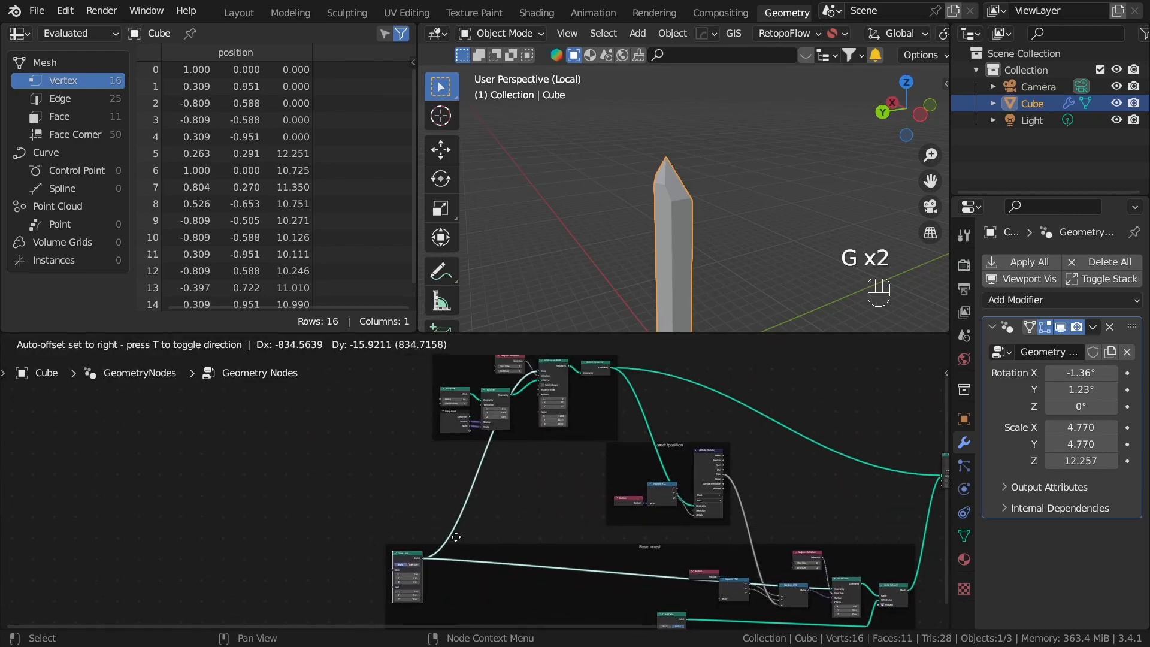
left_click(466, 539)
Move Position and Separate XYZ left within the Base mesh frame and lower the Curve Circle node slightly.
scroll(578, 538, "up", 2)
middle_click_drag(765, 602, 727, 500)
left_click(743, 484)
key("g")
left_click(608, 522)
left_click(703, 547)
key("g")
left_click(687, 565)
Shift the Curve Circle node further left and place Position and Separate XYZ right beside Combine XYZ.
middle_click_drag(883, 507, 706, 549)
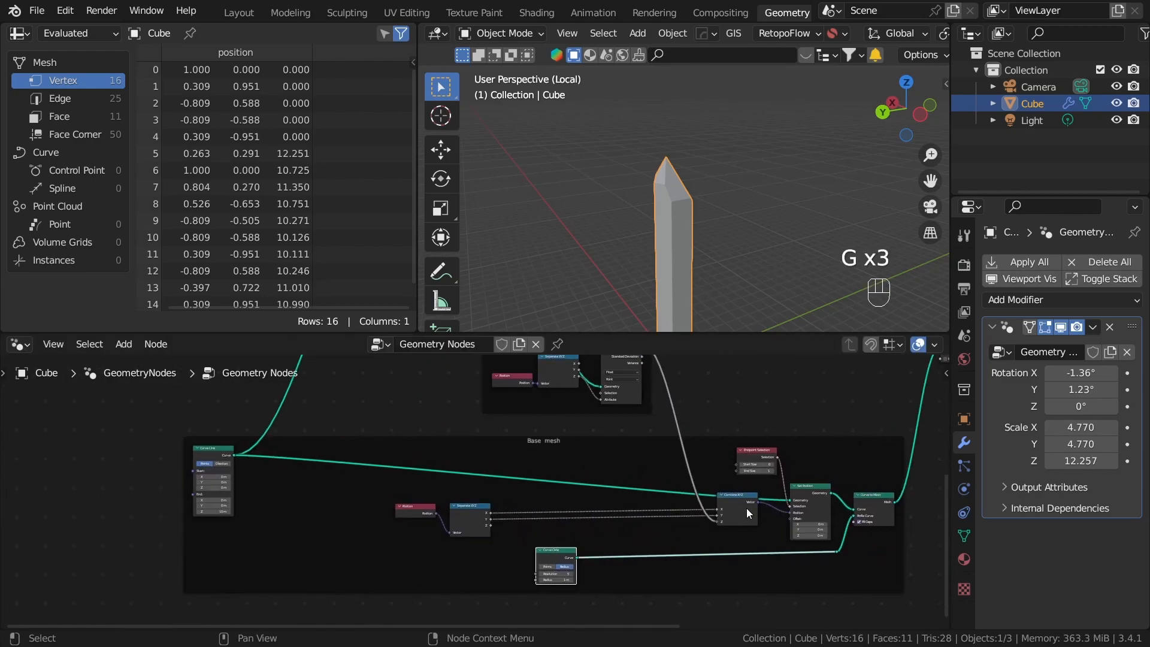
left_click(695, 551)
key("g")
left_click(656, 563)
left_click_drag(458, 537, 377, 576)
key("g")
left_click(564, 580)
Detach the Curve Line node from the Base mesh frame and place it on its own to the frame's left.
left_click(161, 497)
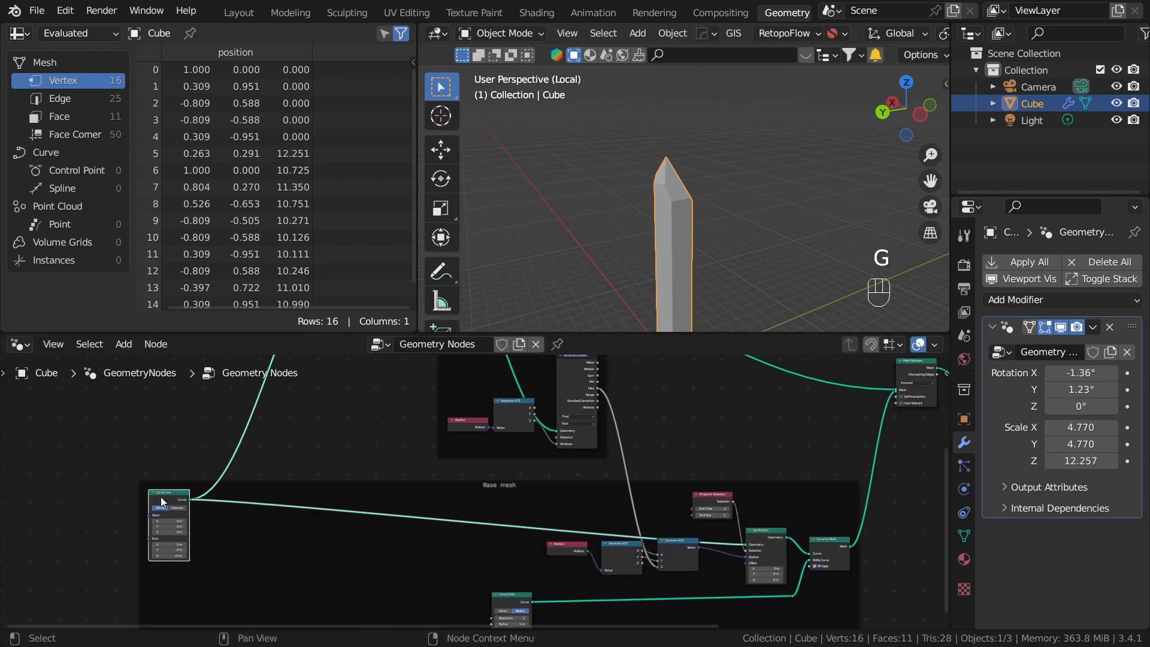
key("alt+p")
scroll(203, 488, "down", 4)
middle_click_drag(384, 497, 464, 516)
key("g")
left_click(415, 538)
scroll(415, 537, "down", 4)
left_click(688, 493)
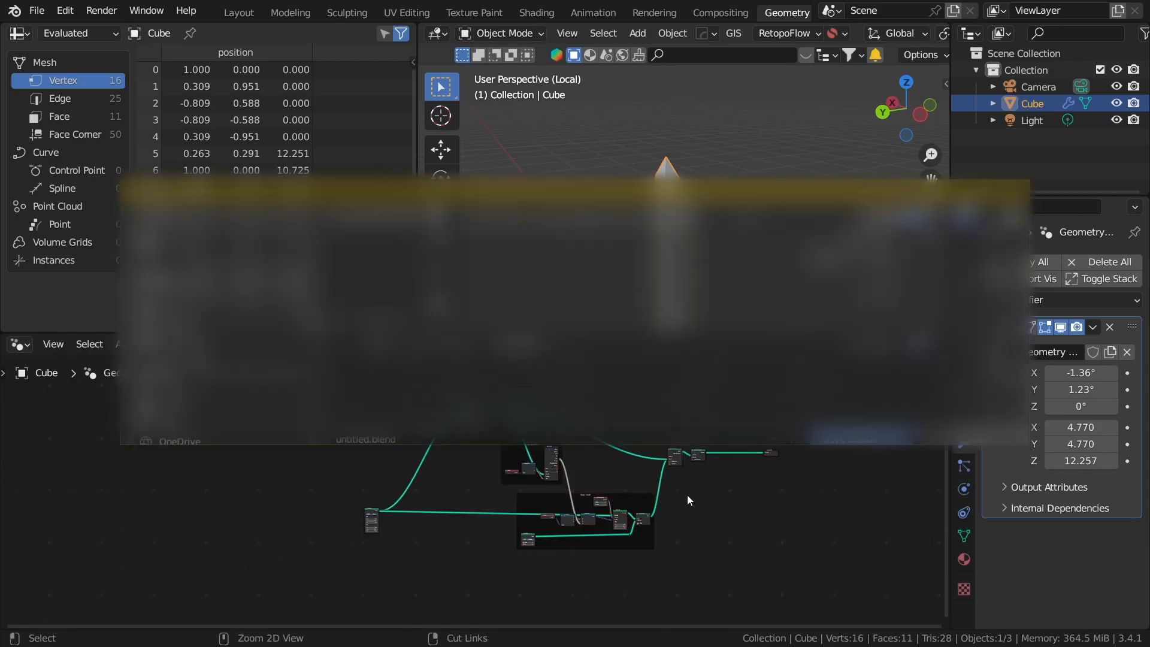
Save the file as TutorialCrystals1.blend.
key("ctrl+s")
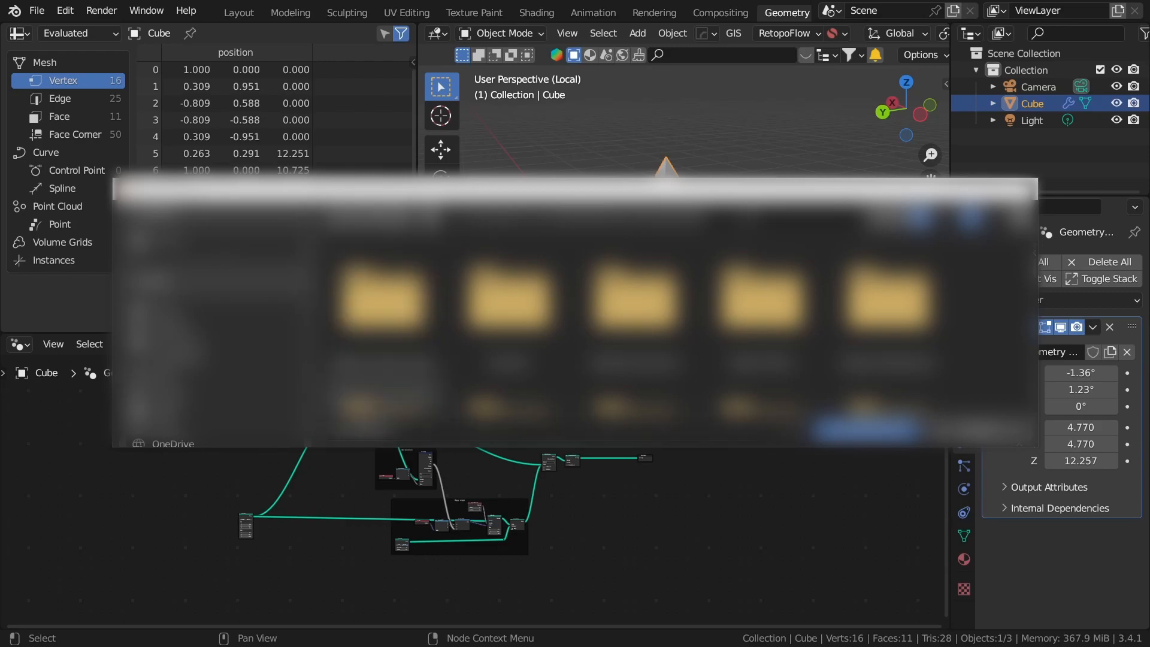
left_click(383, 429)
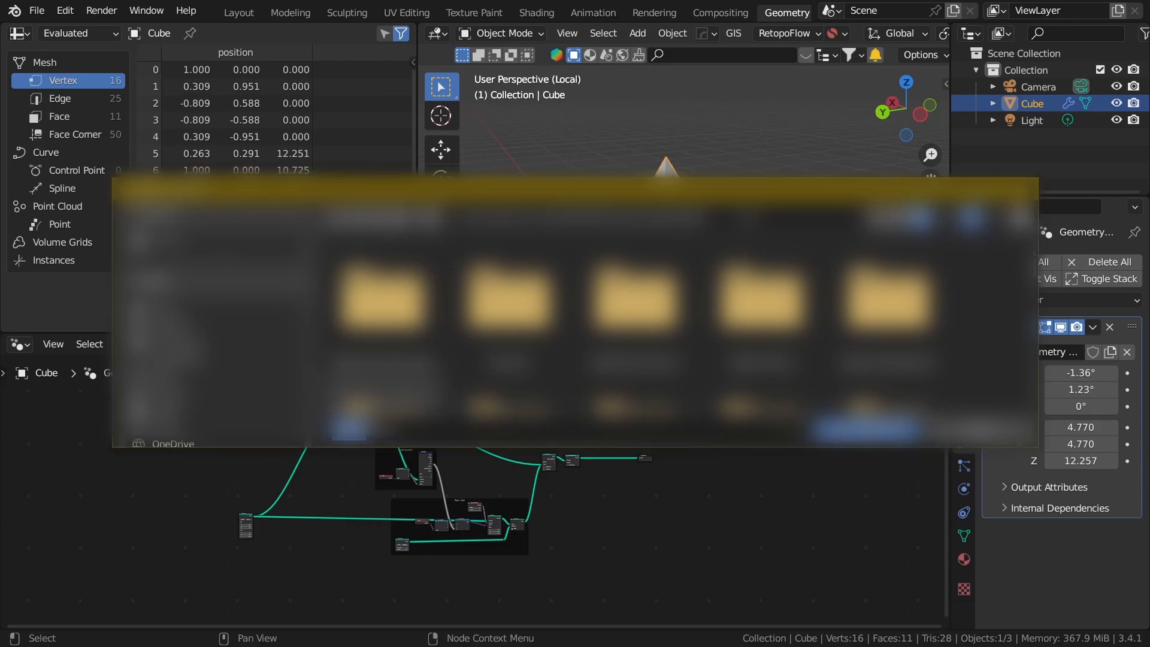
type("cr")
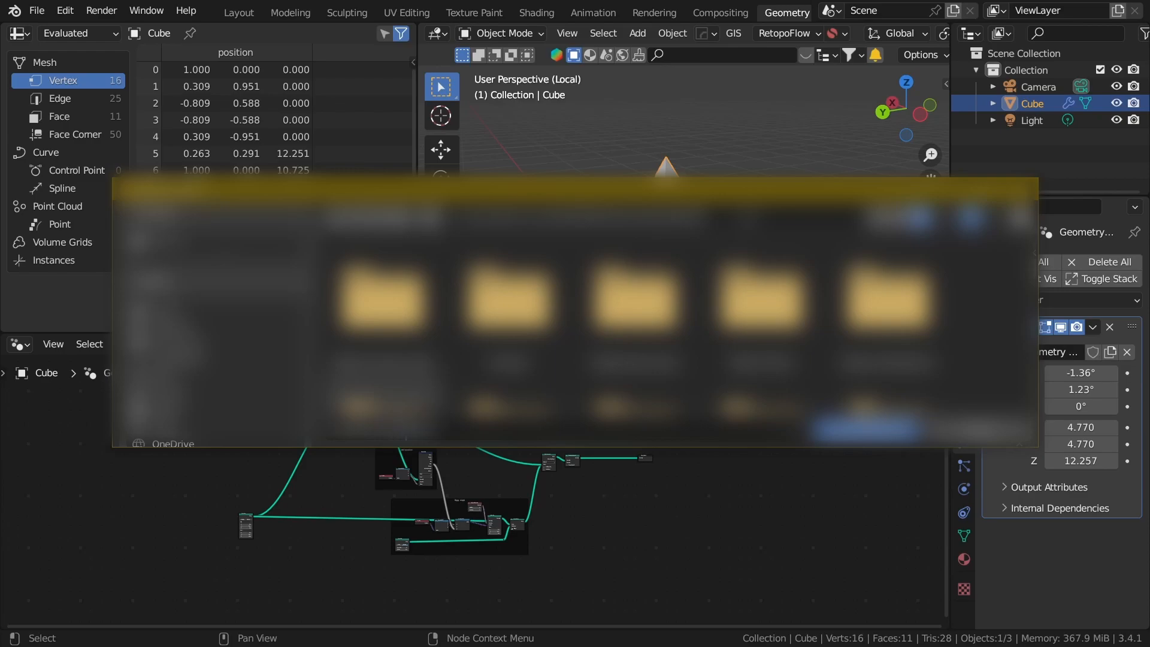
left_click(865, 429)
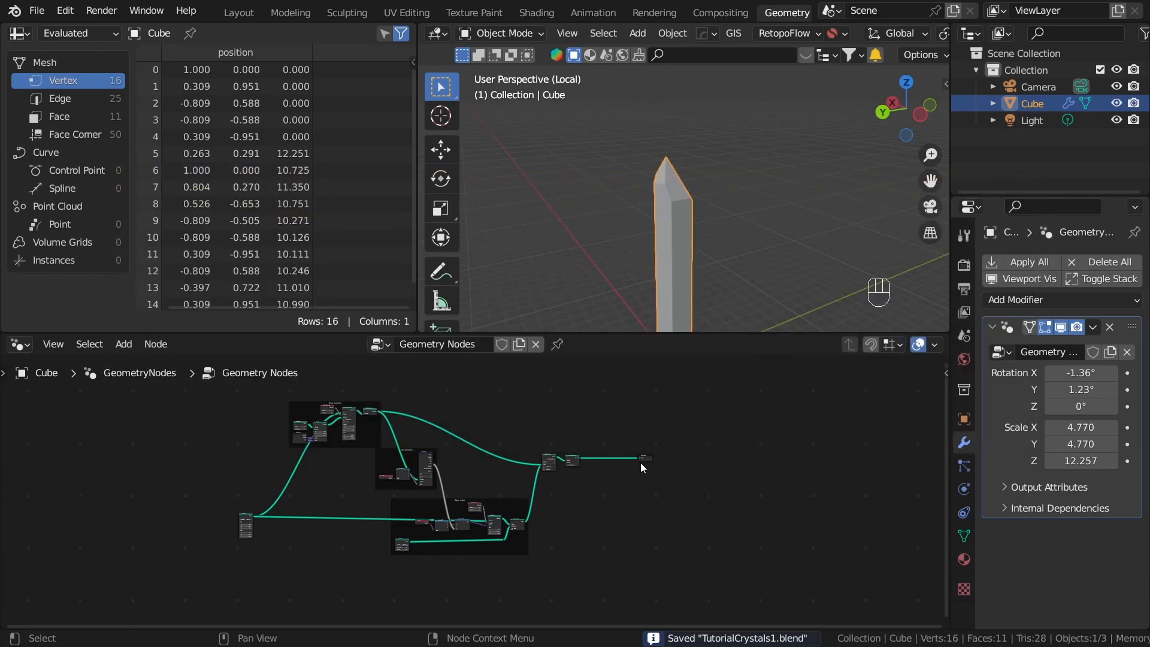
Examine the nodes leading into Group Output and the crystal's tip from several angles.
scroll(641, 465, "up", 8)
middle_click_drag(487, 460, 481, 452)
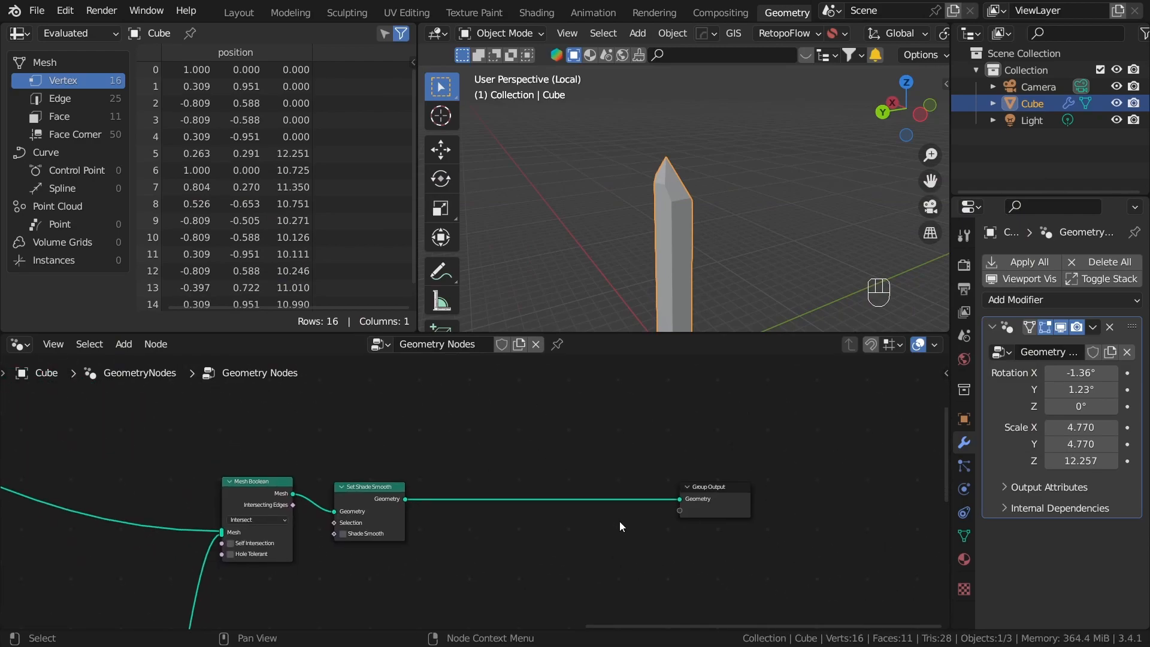
scroll(576, 529, "up", 2)
middle_click_drag(614, 529, 486, 508)
scroll(485, 511, "down", 1)
middle_click_drag(687, 198, 620, 276)
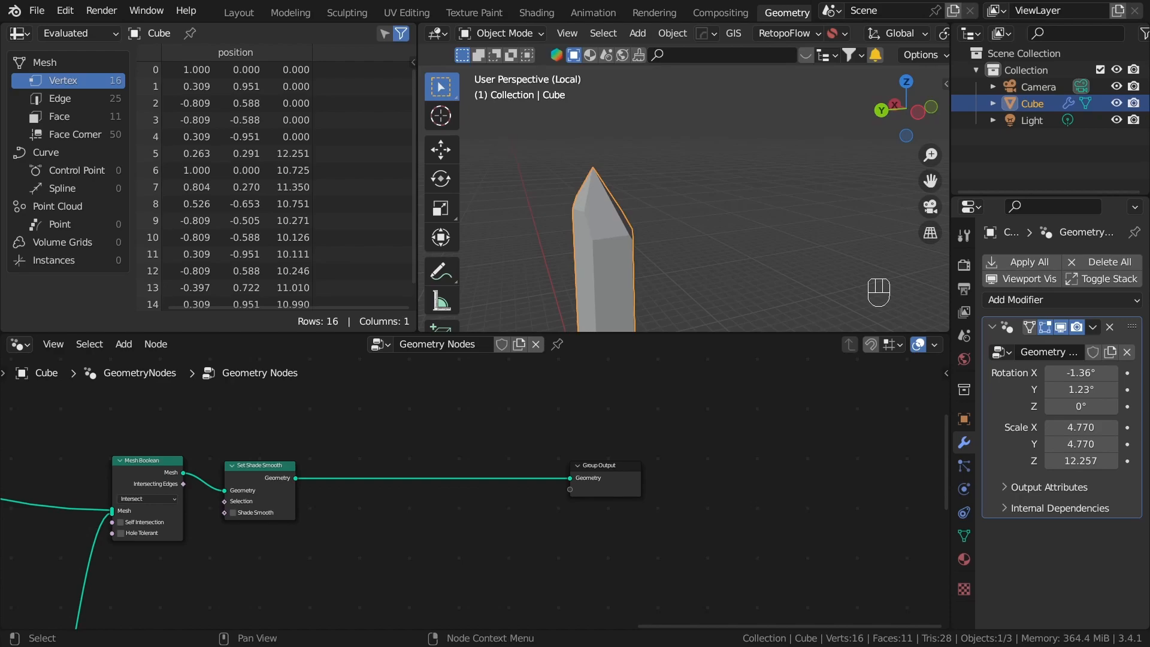
scroll(718, 192, "up", 1)
middle_click_drag(701, 469, 738, 481)
middle_click_drag(563, 179, 781, 249)
middle_click_drag(904, 191, 666, 167)
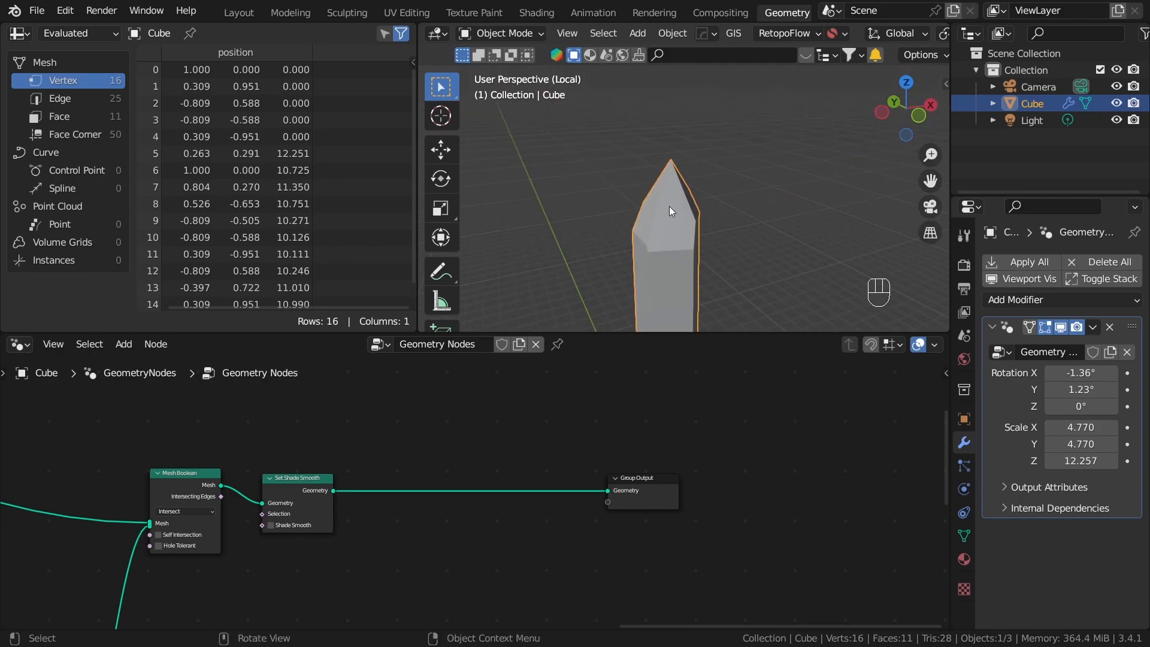
middle_click_drag(670, 207, 654, 165)
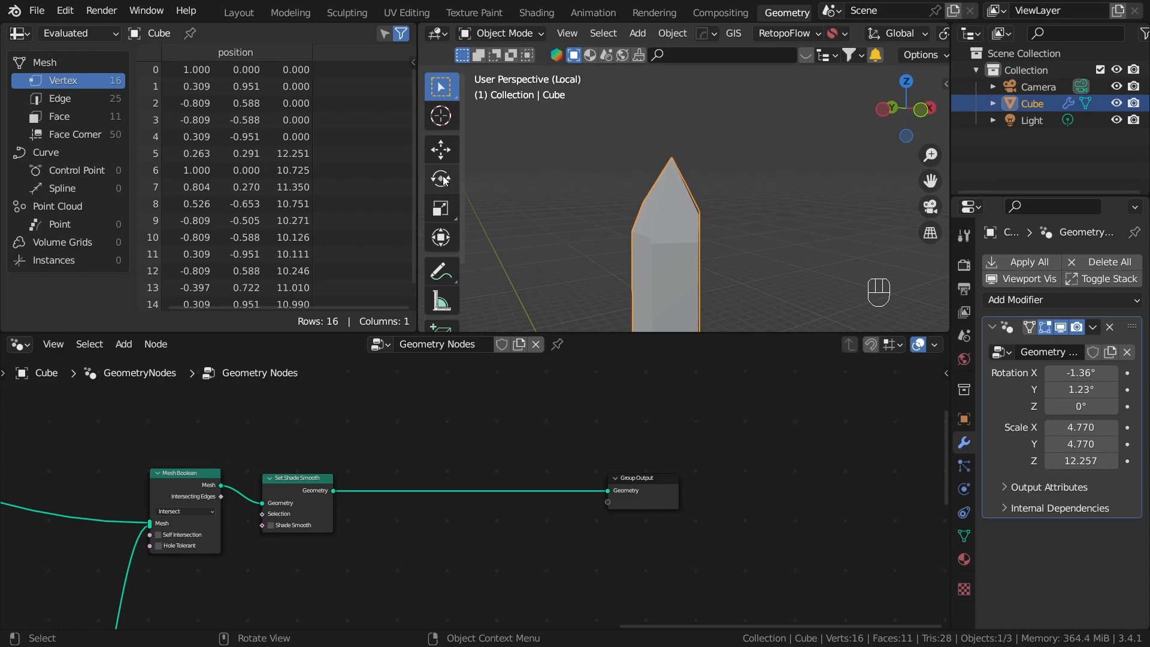
Draw annotation arrows pointing outward from the crystal's side faces and tip faces.
scroll(443, 178, "down", 3)
left_click(443, 200)
scroll(682, 245, "down", 2)
mouse_move(681, 270)
middle_mouse_down("shift")
mouse_move(713, 173)
mouse_move(706, 237)
mouse_move(717, 207)
middle_mouse_up("shift")
left_click_drag(716, 206, 744, 215)
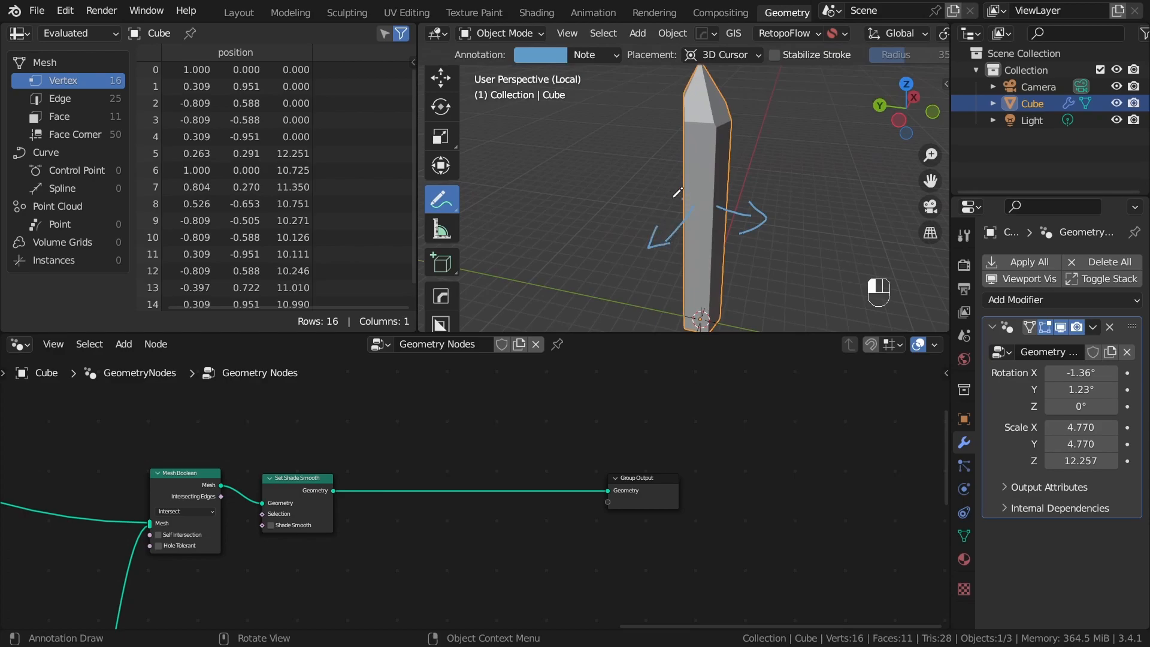
middle_click_drag(708, 324, 709, 248, "shift")
middle_click_drag(718, 105, 735, 228, "shift")
scroll(735, 164, "up", 2)
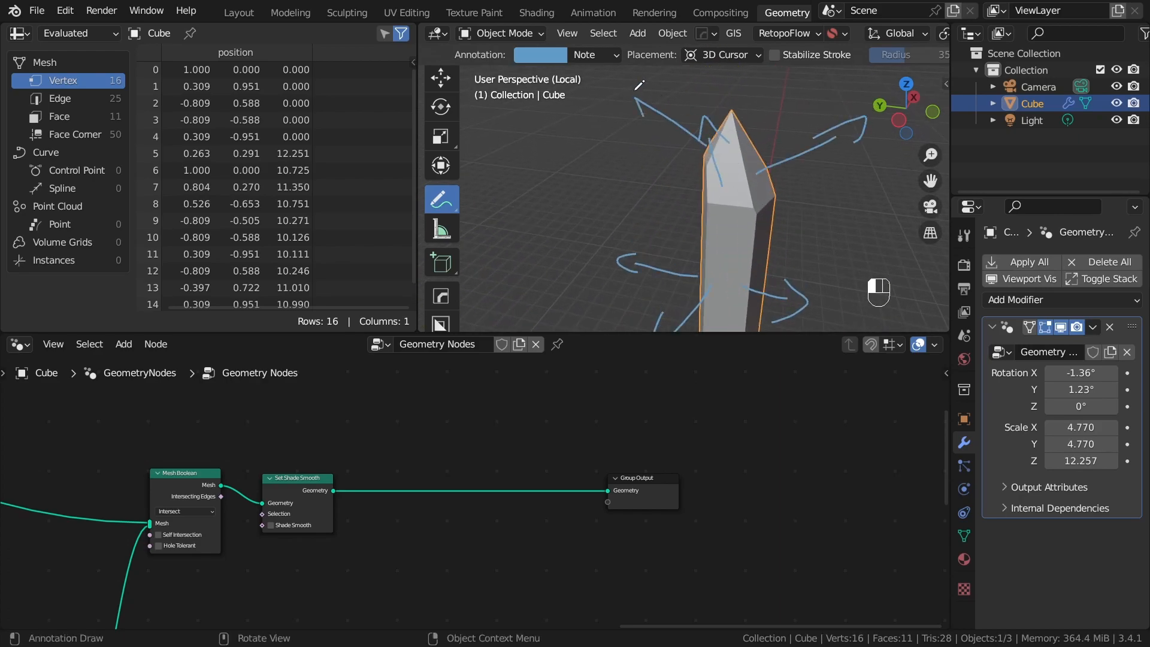
Undo all the annotation strokes and switch from the Annotate tool to the Move tool.
scroll(784, 134, "down", 3)
middle_click_drag(755, 205, 710, 165, "shift")
mouse_move(750, 199)
middle_mouse_down()
mouse_move(759, 165)
mouse_move(727, 201)
middle_mouse_up()
key("ctrl+z")
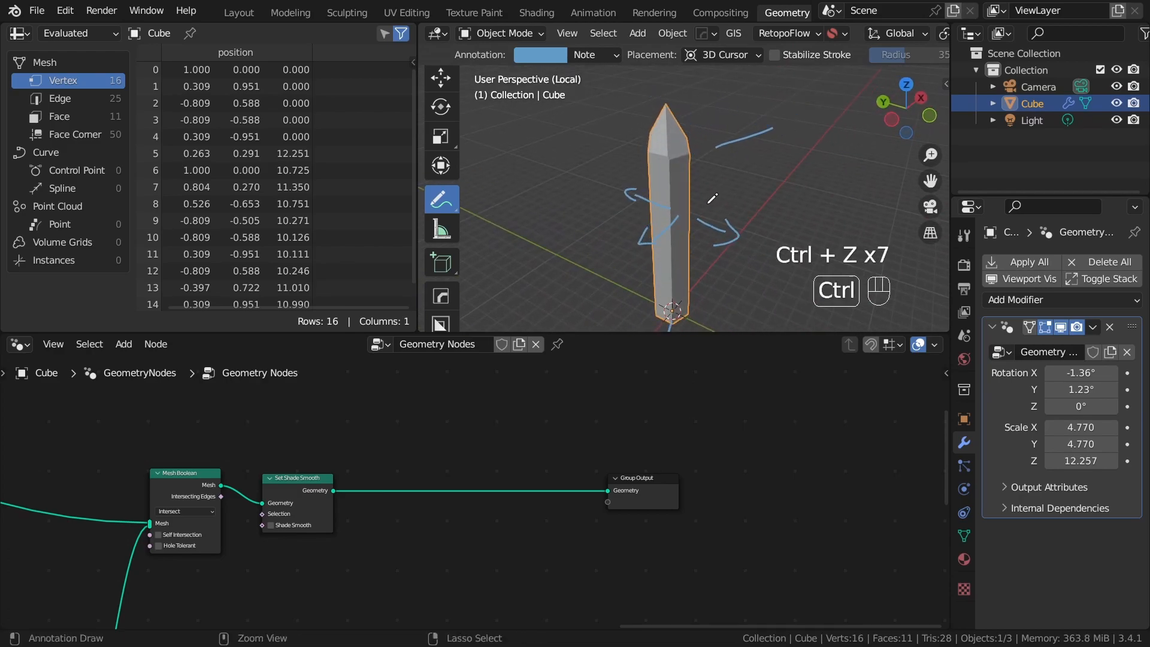
key("ctrl+z")
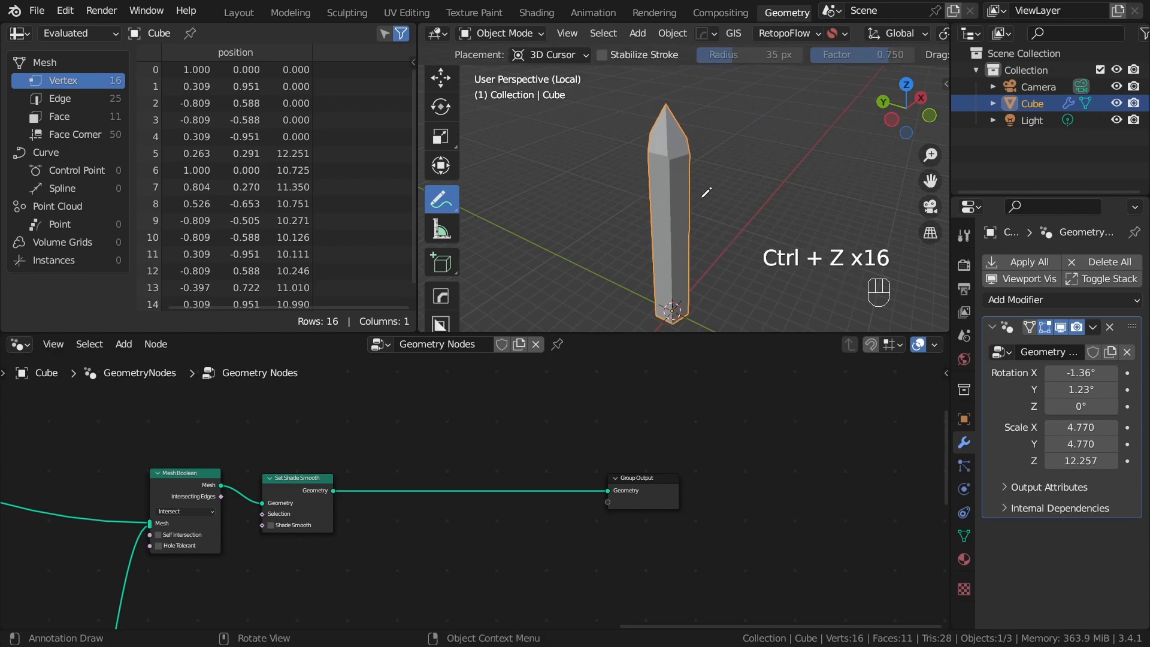
scroll(891, 34, "down", 5)
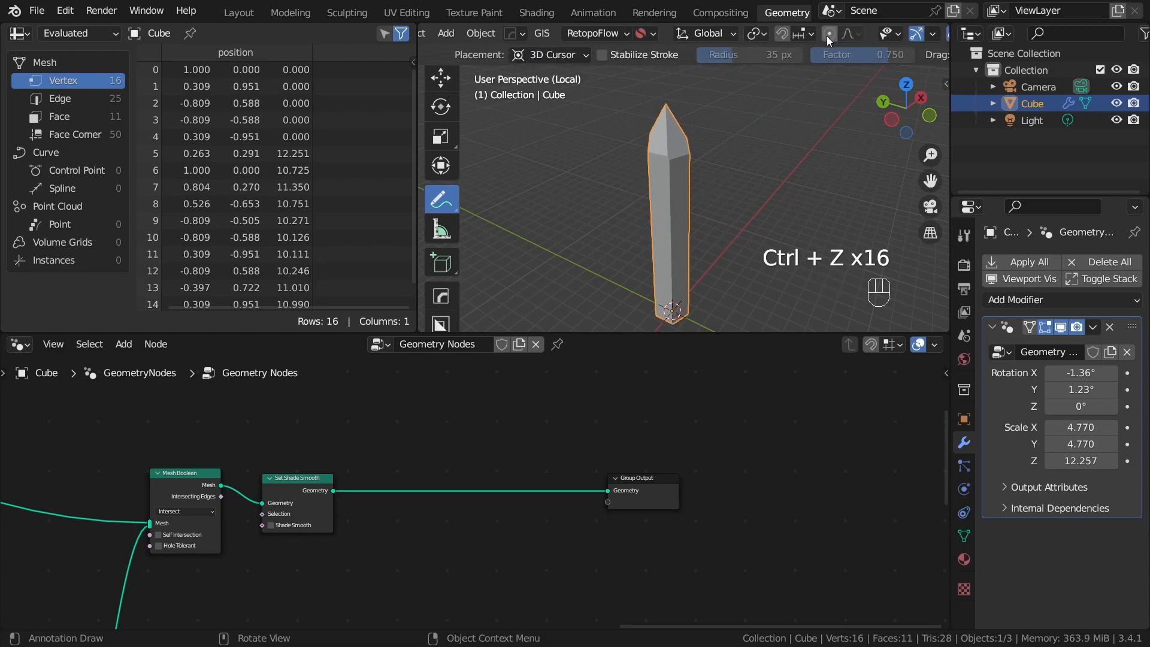
left_click(443, 88)
scroll(552, 435, "up", 1)
scroll(427, 483, "down", 2)
scroll(519, 440, "up", 1)
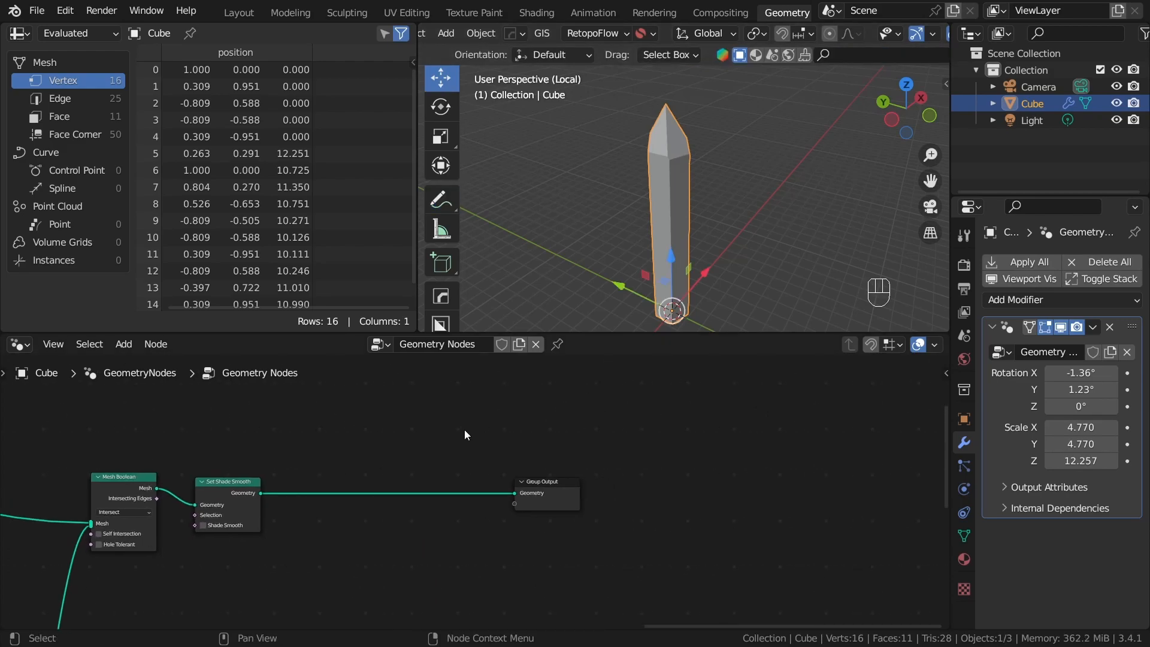
Add a Normal node above the Set Shade Smooth node.
key("shift+a")
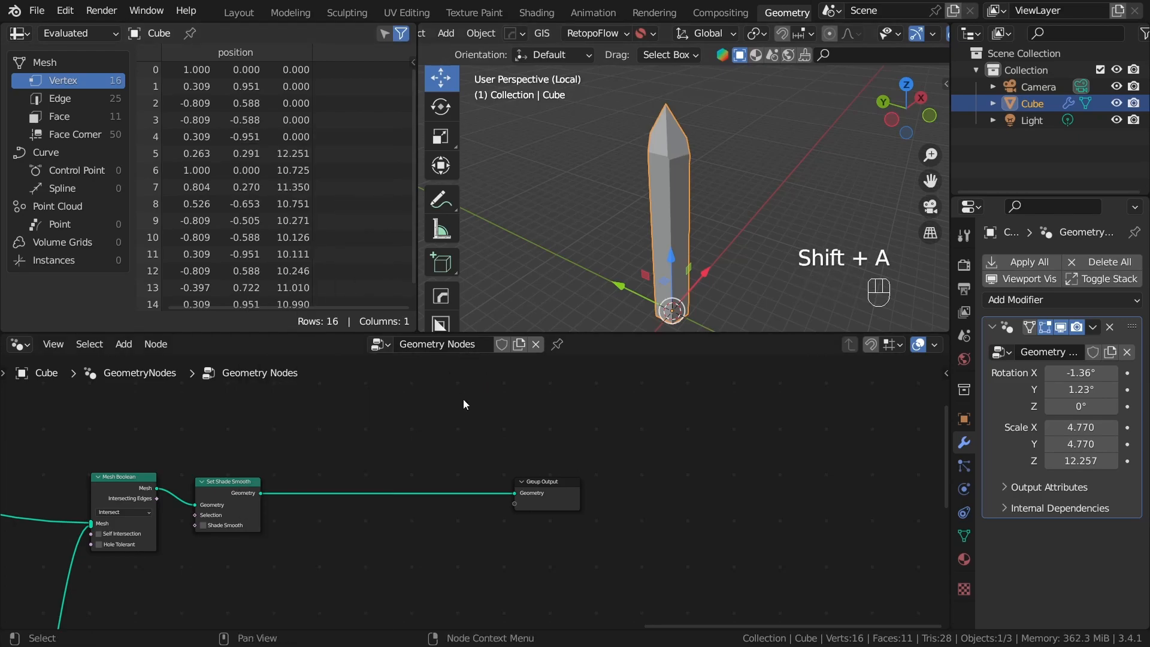
key("shift+a")
left_click(461, 162)
type("no")
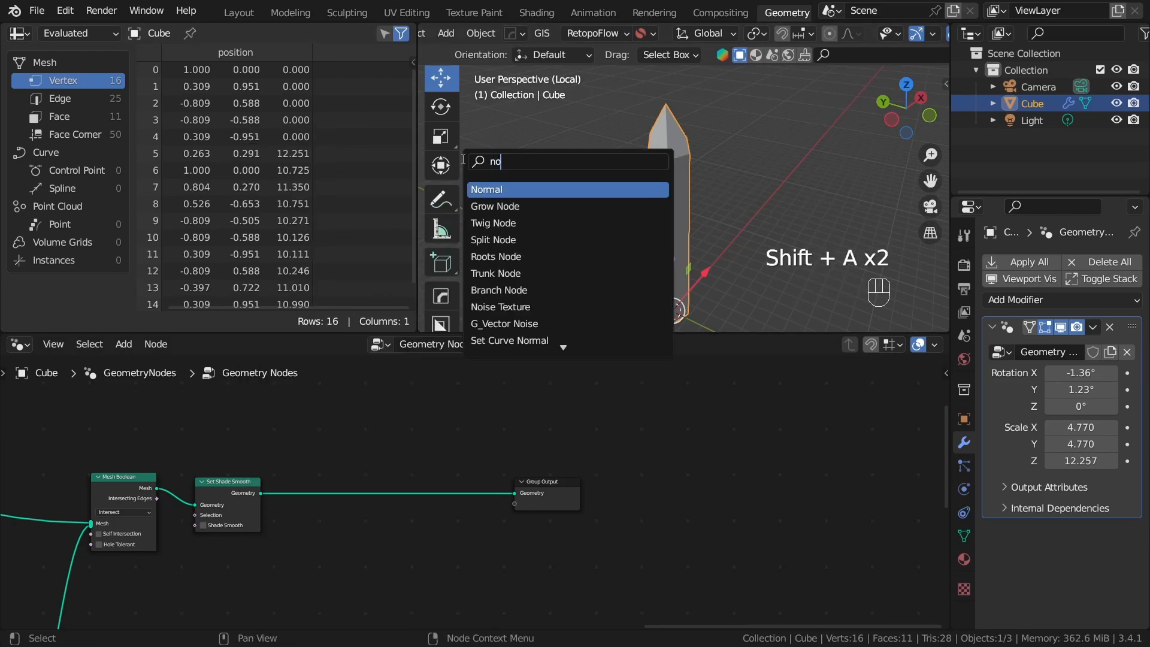
type("r")
left_click(480, 188)
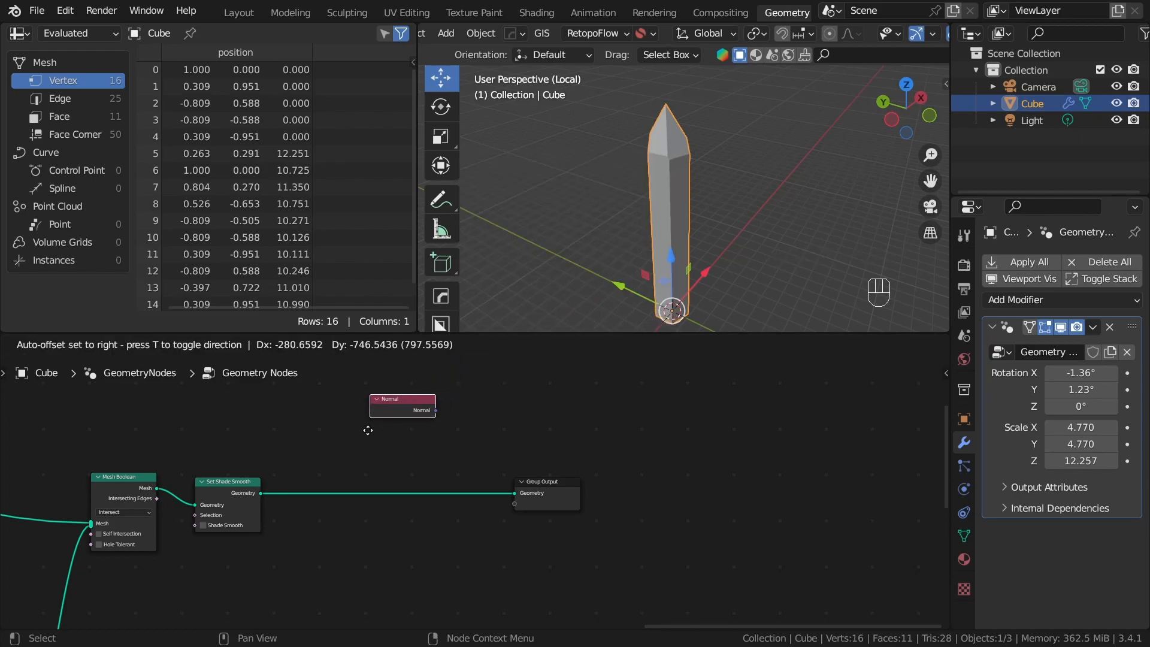
left_click(290, 430)
Preview the Normal values on the Set Shade Smooth geometry through a Viewer node and check the crystal's face colours.
scroll(335, 422, "up", 1)
left_click(303, 418, "ctrl+shift")
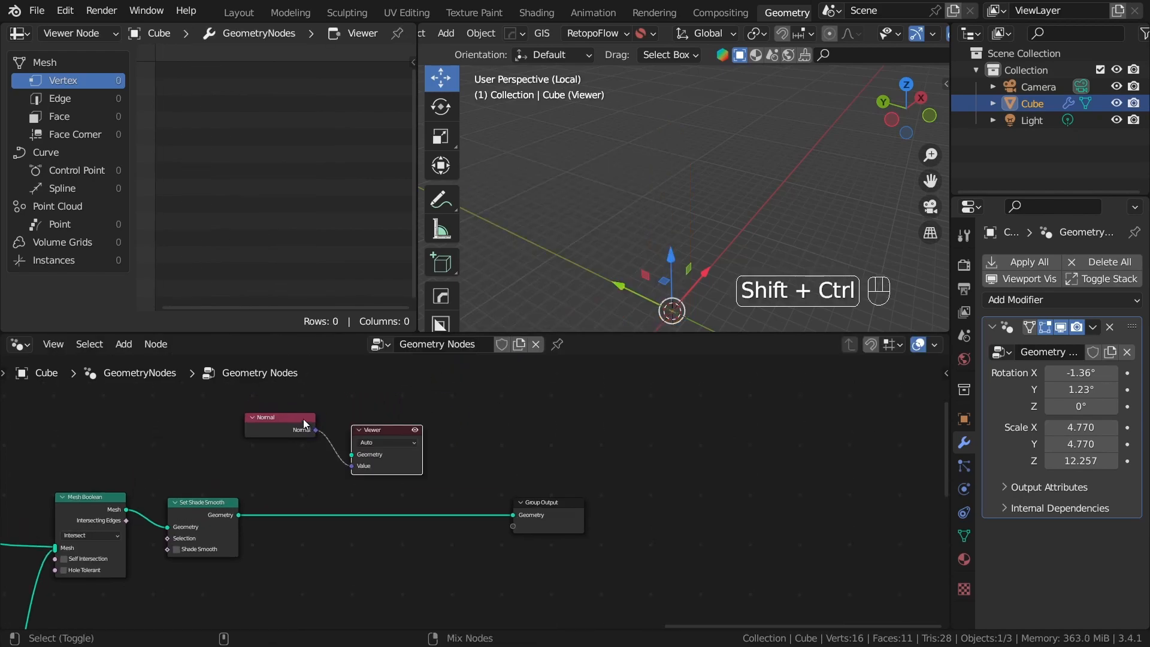
middle_click_drag(354, 428, 428, 422)
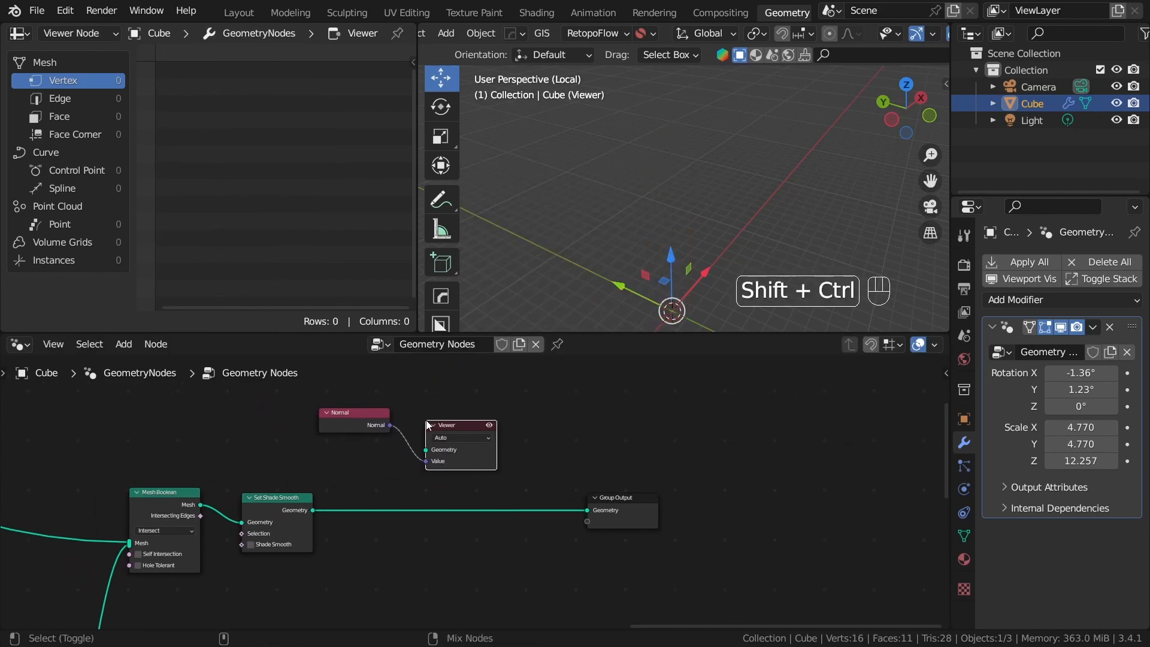
left_click_drag(342, 423, 330, 427)
left_click(293, 508, "ctrl+shift")
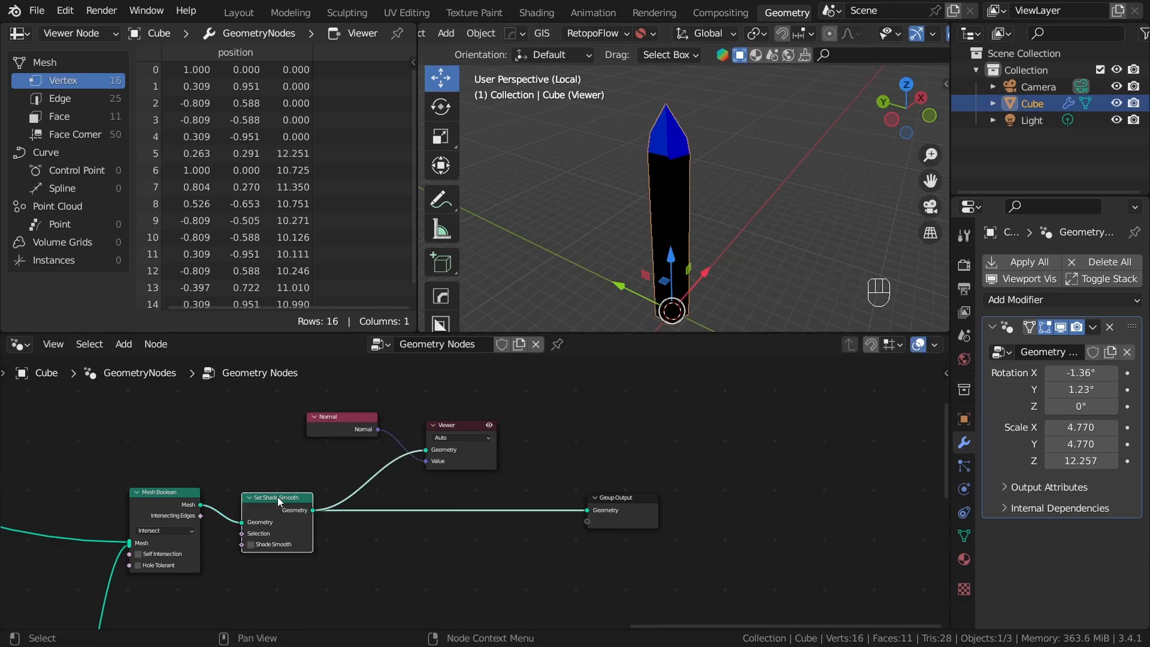
scroll(285, 497, "up", 6)
scroll(221, 499, "down", 1)
mouse_move(732, 225)
middle_mouse_down()
mouse_move(611, 165)
mouse_move(757, 187)
mouse_move(598, 217)
mouse_move(641, 159)
mouse_move(764, 188)
mouse_move(685, 250)
mouse_move(619, 175)
mouse_move(770, 113)
mouse_move(832, 169)
mouse_move(714, 214)
mouse_move(726, 226)
middle_mouse_up()
Add a Dot Product vector math node fed by Normal and link its Value to the Viewer's Value.
middle_click_drag(445, 378, 451, 461)
left_click_drag(452, 473, 565, 461)
key("shift+a")
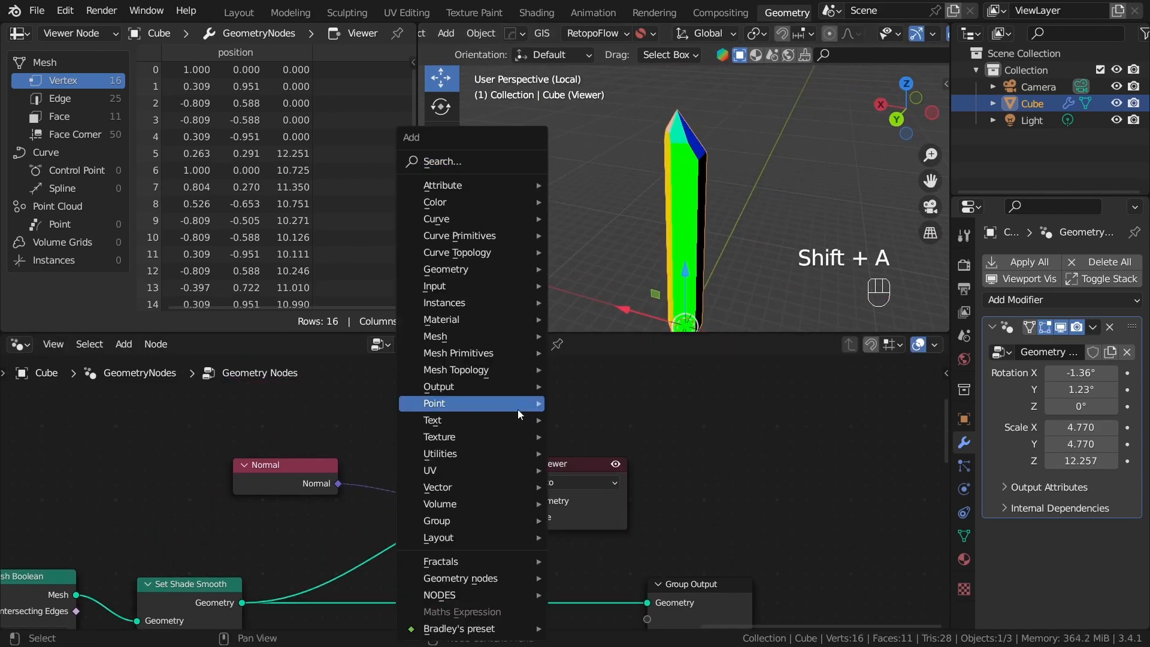
left_click(469, 161)
left_click_drag(327, 484, 299, 488)
type("d")
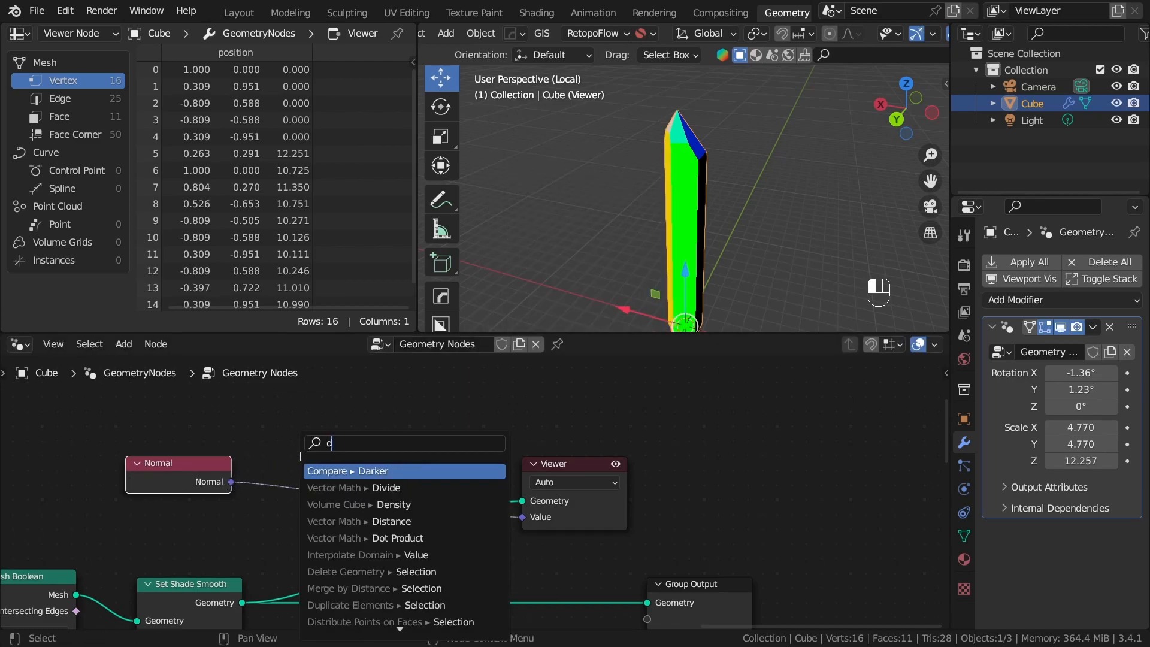
type("ot p")
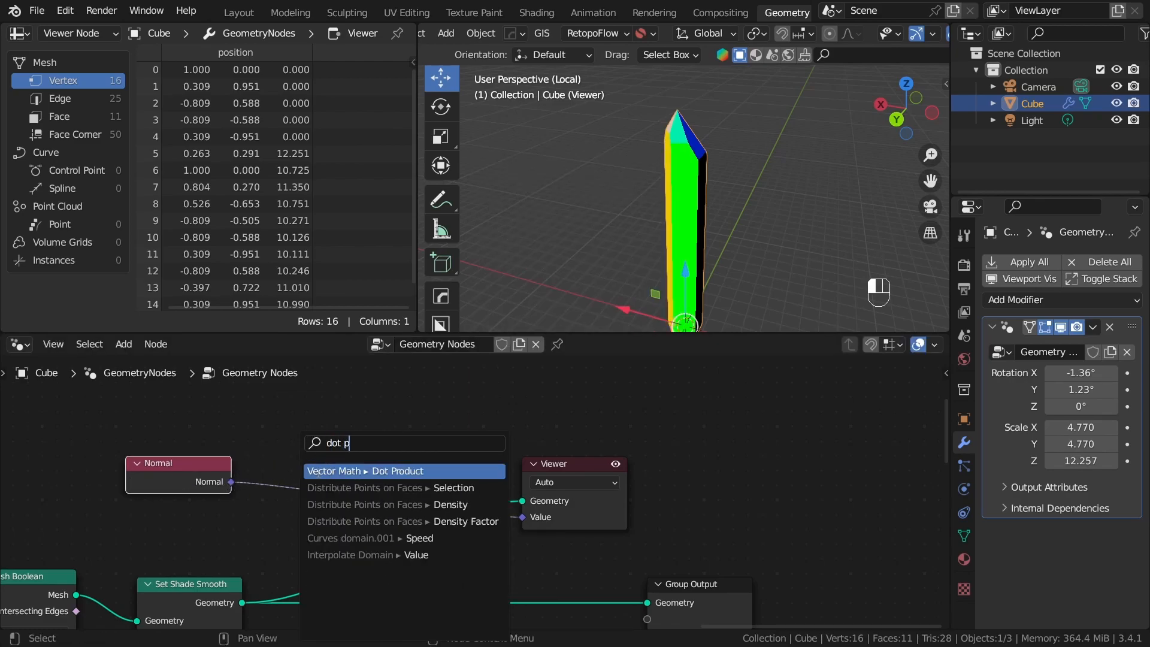
key("Return")
left_click(455, 442)
left_click_drag(413, 392, 532, 488)
Set the Z component of the Dot Product's second vector to 4.900.
mouse_move(706, 160)
middle_mouse_down()
mouse_move(488, 180)
mouse_move(688, 167)
middle_mouse_up()
middle_click_drag(403, 532, 549, 509)
scroll(549, 508, "up", 5)
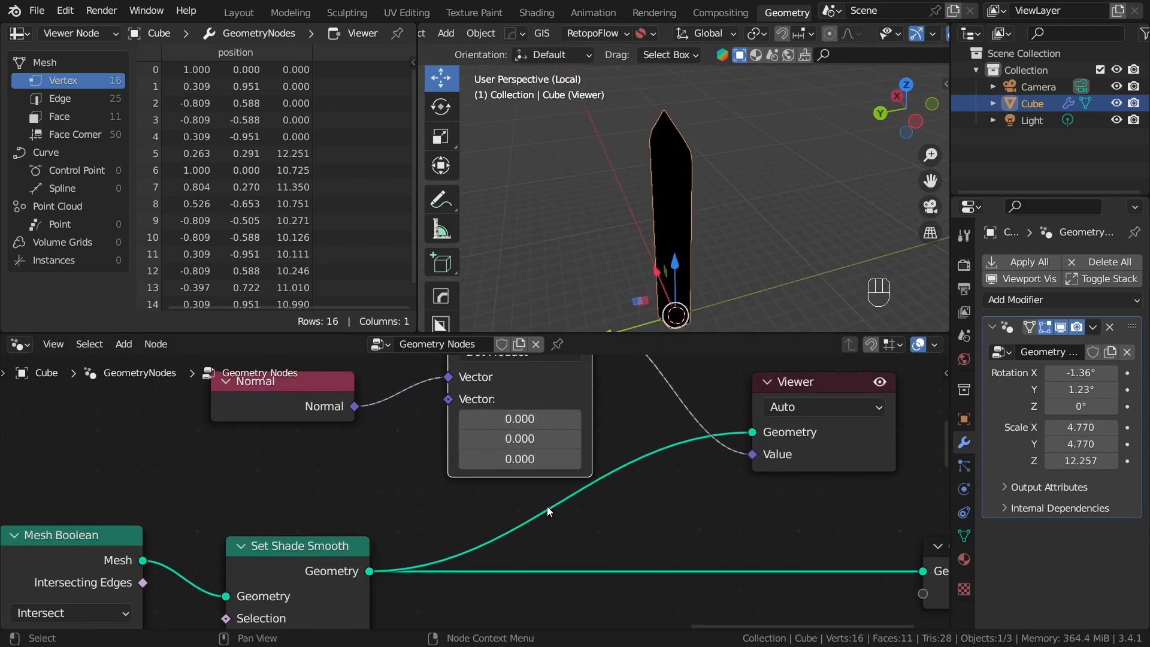
scroll(527, 443, "up", 2)
middle_click_drag(542, 419, 507, 476)
left_click(482, 526)
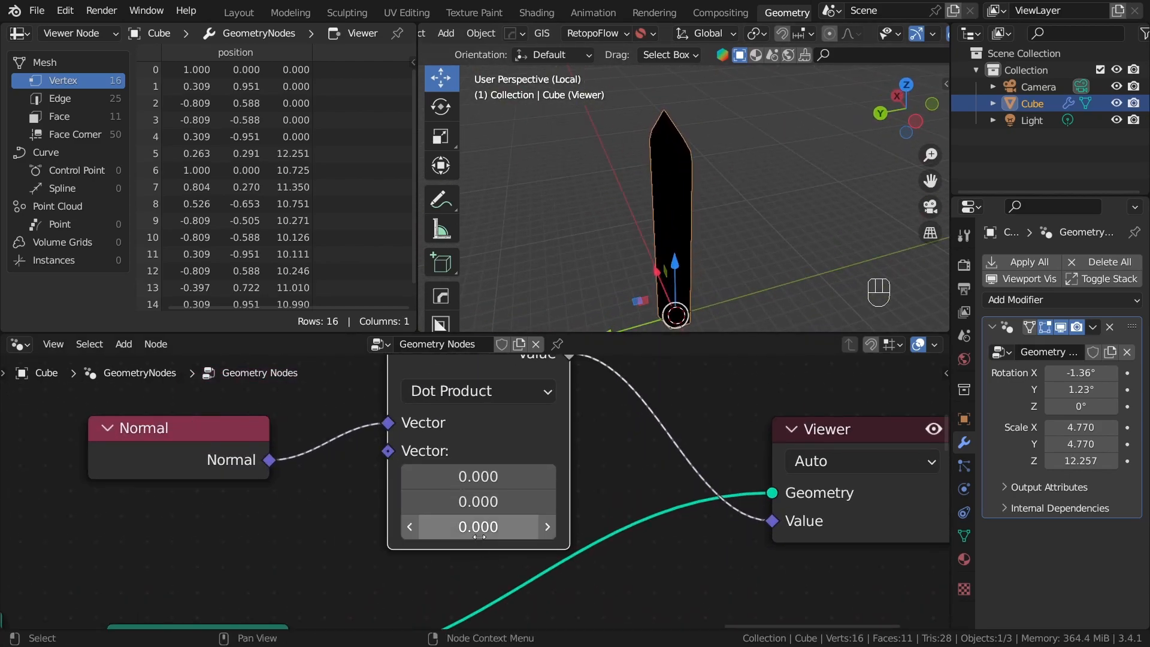
type("2.7")
key("Return")
Examine the dot product preview on the crystal's tip and sides from several angles.
middle_click_drag(598, 252, 759, 177)
scroll(682, 208, "up", 2)
scroll(759, 177, "up", 2)
scroll(759, 177, "down", 3)
middle_click_drag(691, 235, 758, 99)
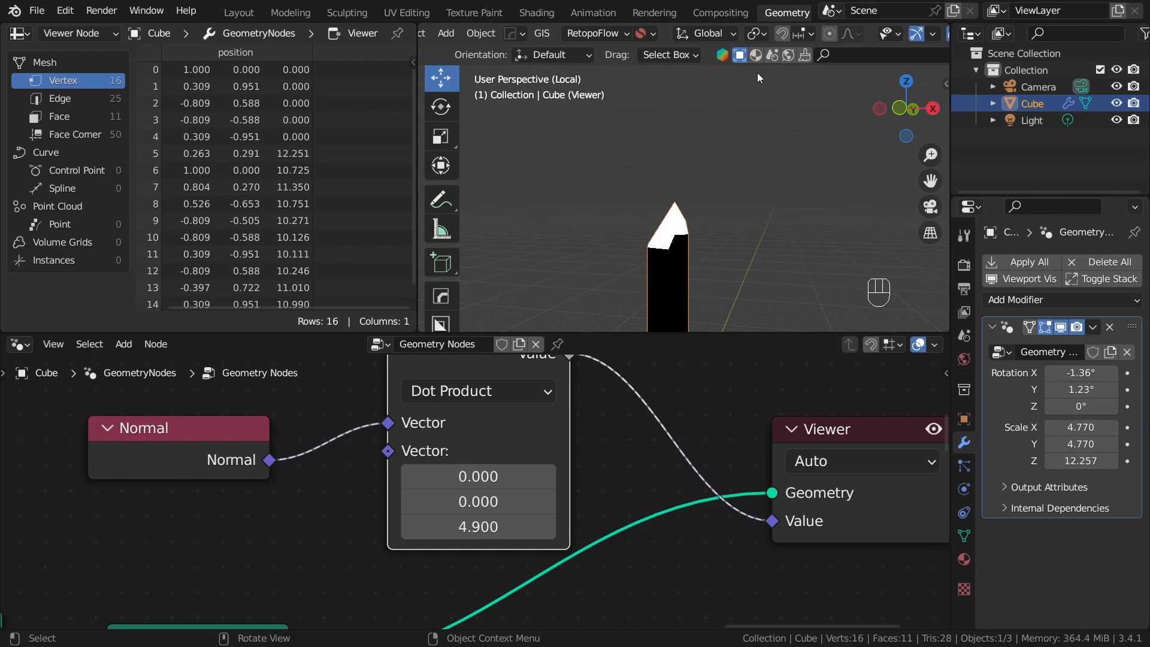
middle_click_drag(706, 174, 839, 257)
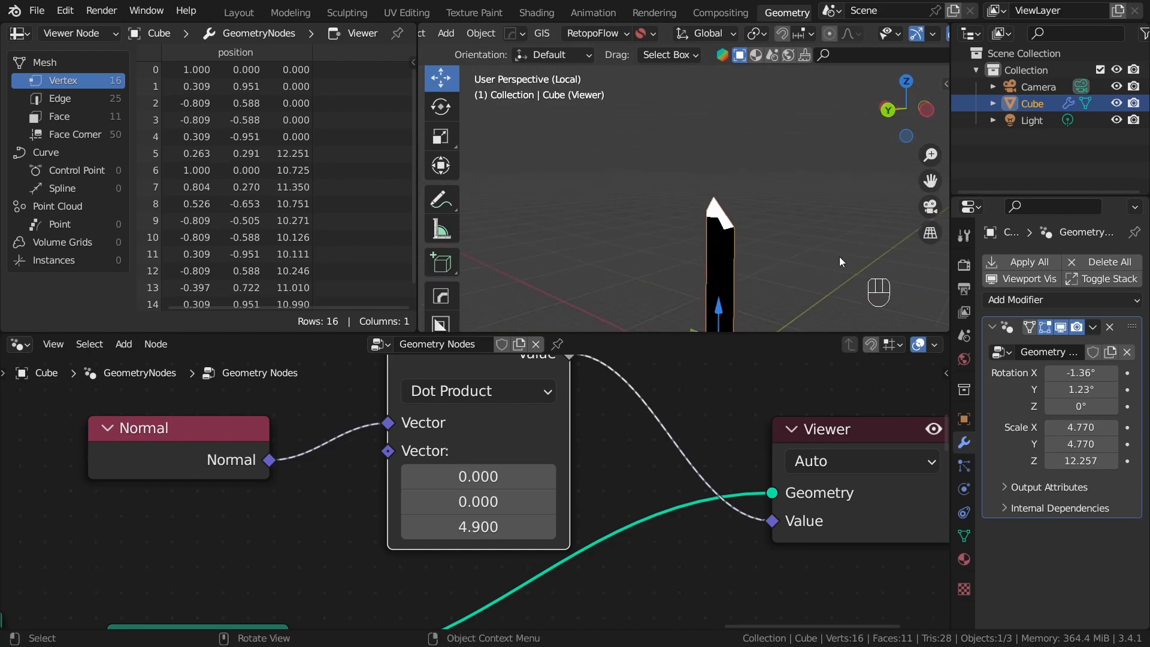
middle_click_drag(633, 238, 559, 229, "shift")
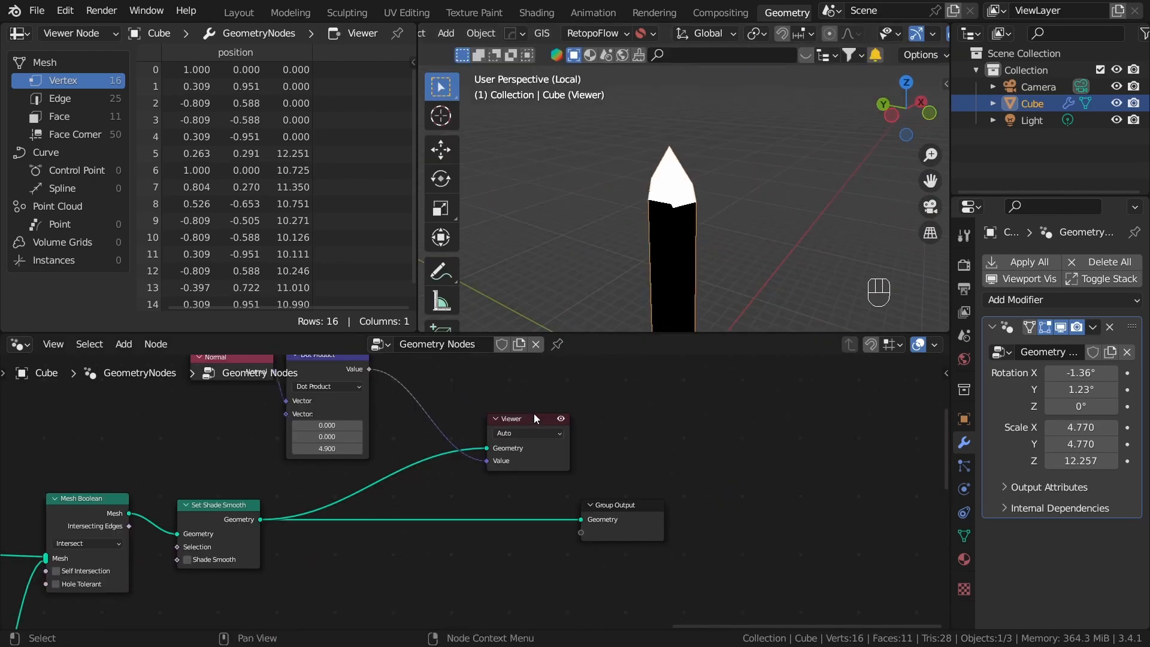
Delete the Viewer node and insert a Set Position node between Set Shade Smooth and Group Output.
key("x")
scroll(565, 422, "left", 5, "ctrl")
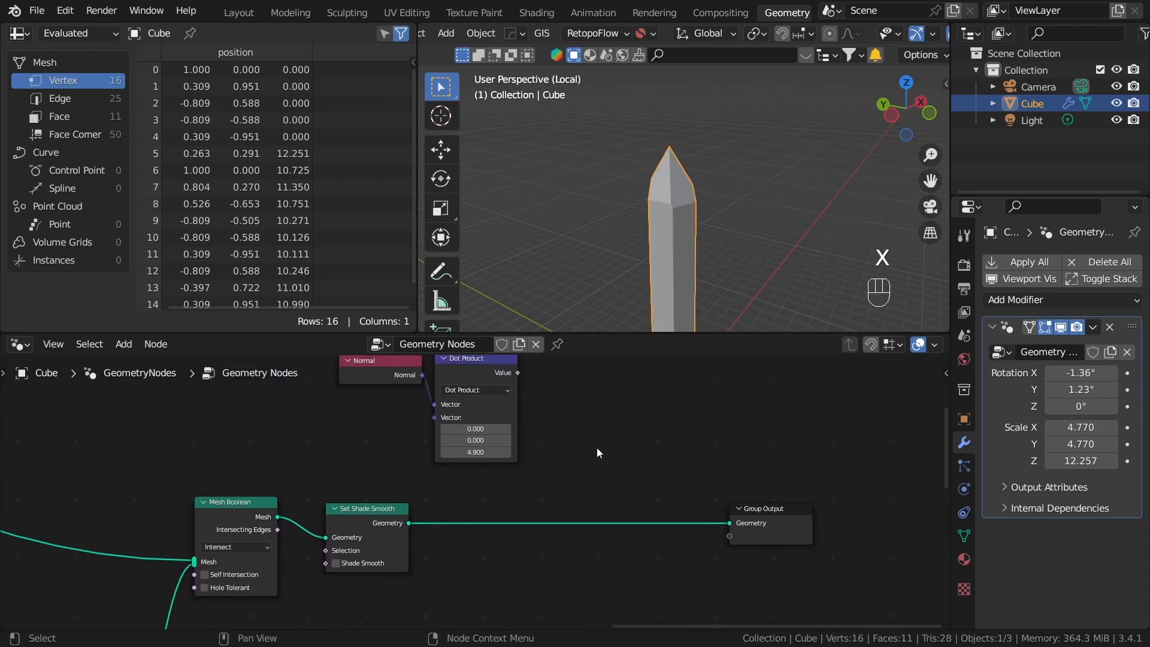
key("shift+a")
left_click(576, 163)
type("se")
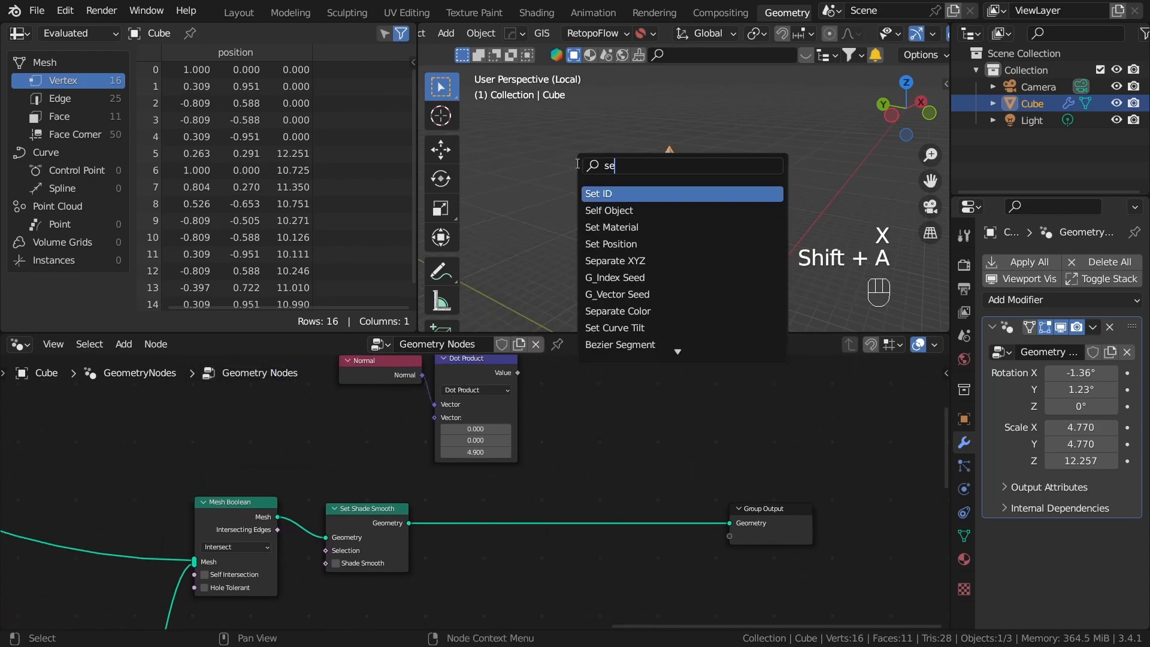
type("t po")
key("Return")
left_click(700, 499)
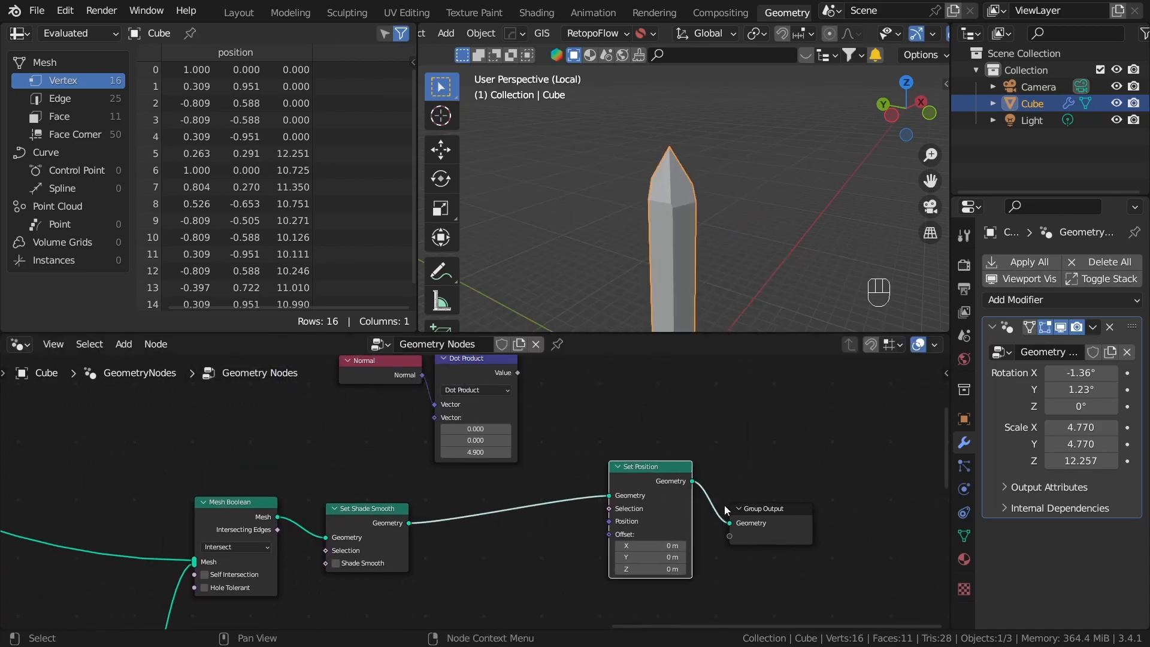
Make room before Set Position by moving it with Group Output, and link the Dot Product's Value to its Selection.
left_click_drag(656, 437, 743, 537)
key("g")
left_click(898, 531)
left_click_drag(517, 372, 568, 420)
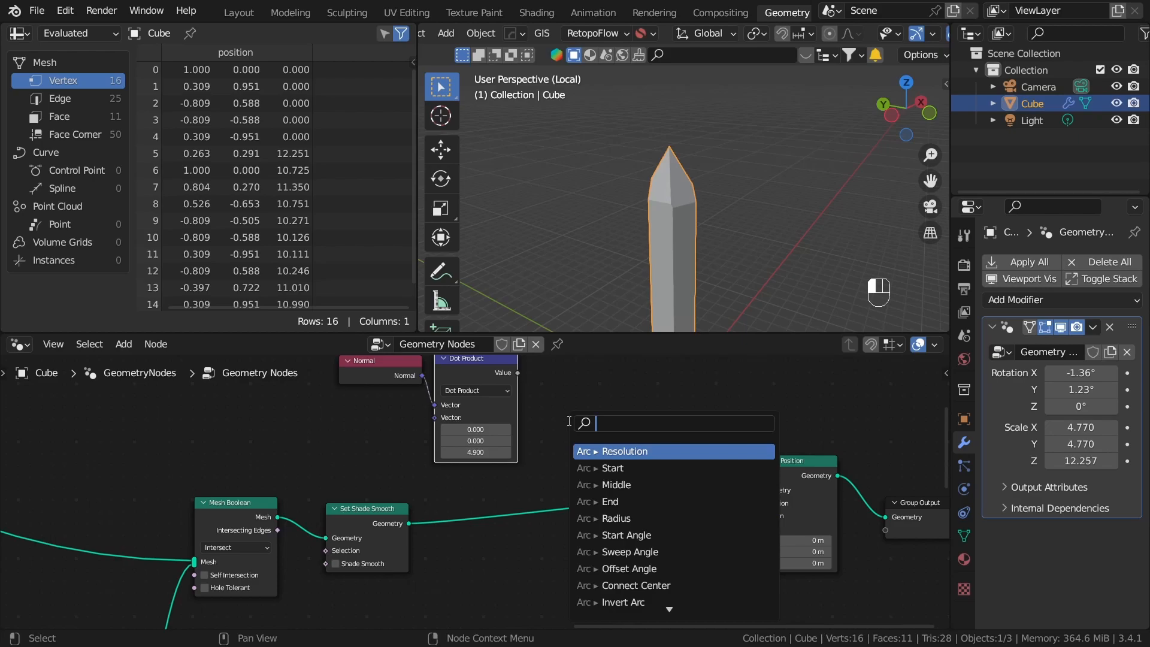
type("less")
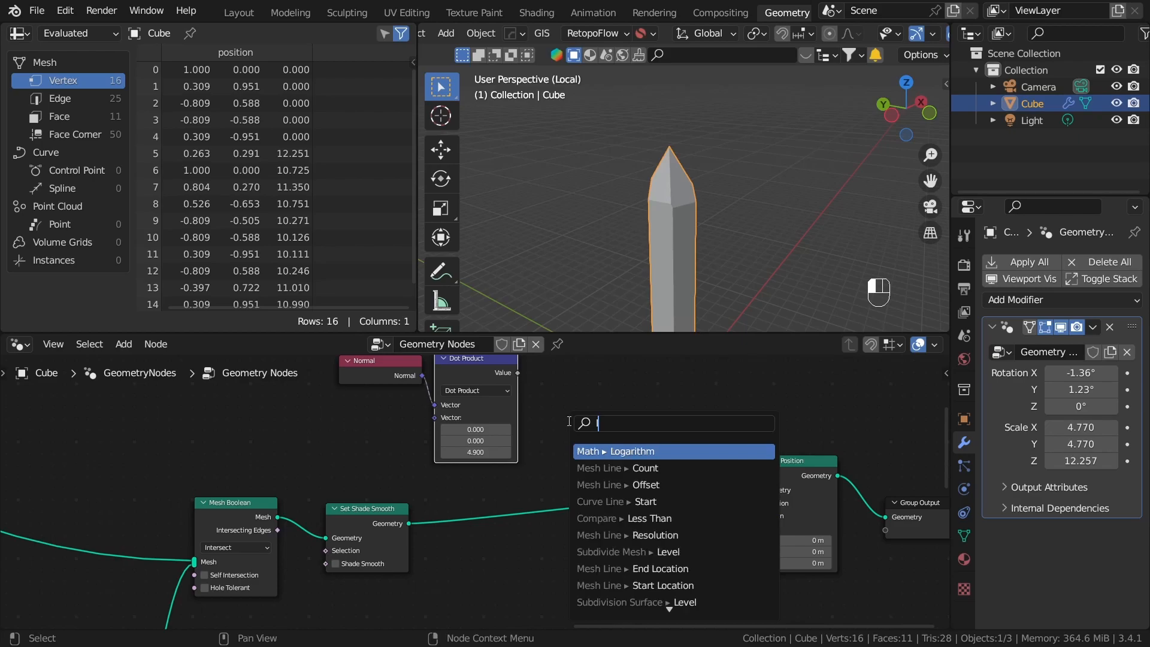
left_click_drag(518, 373, 670, 490)
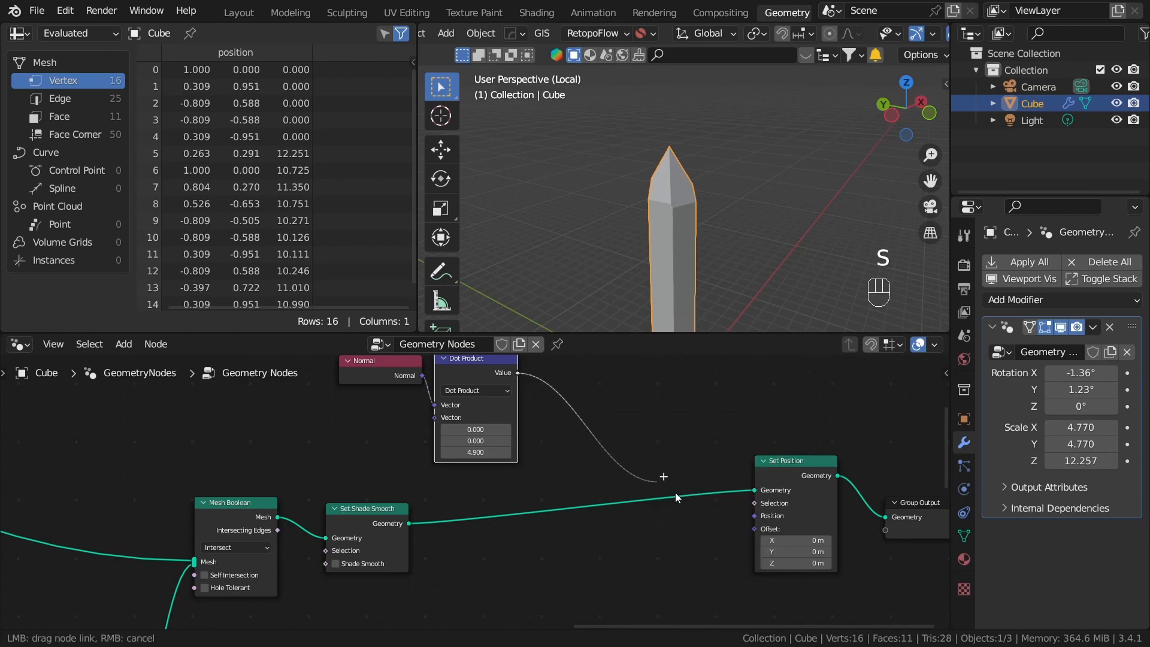
left_click_drag(764, 501, 764, 501)
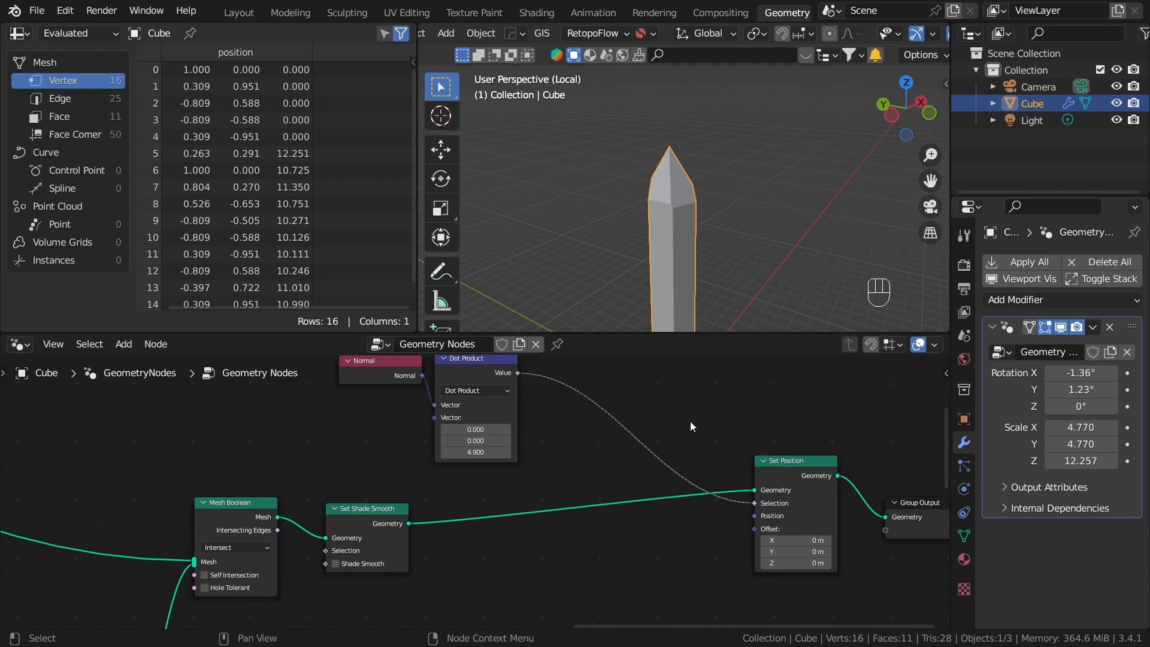
Inspect the link between the Value and Selection sockets, and set Set Position's Z Offset to -1.5 m.
middle_click_drag(690, 421, 576, 464)
scroll(663, 476, "up", 3)
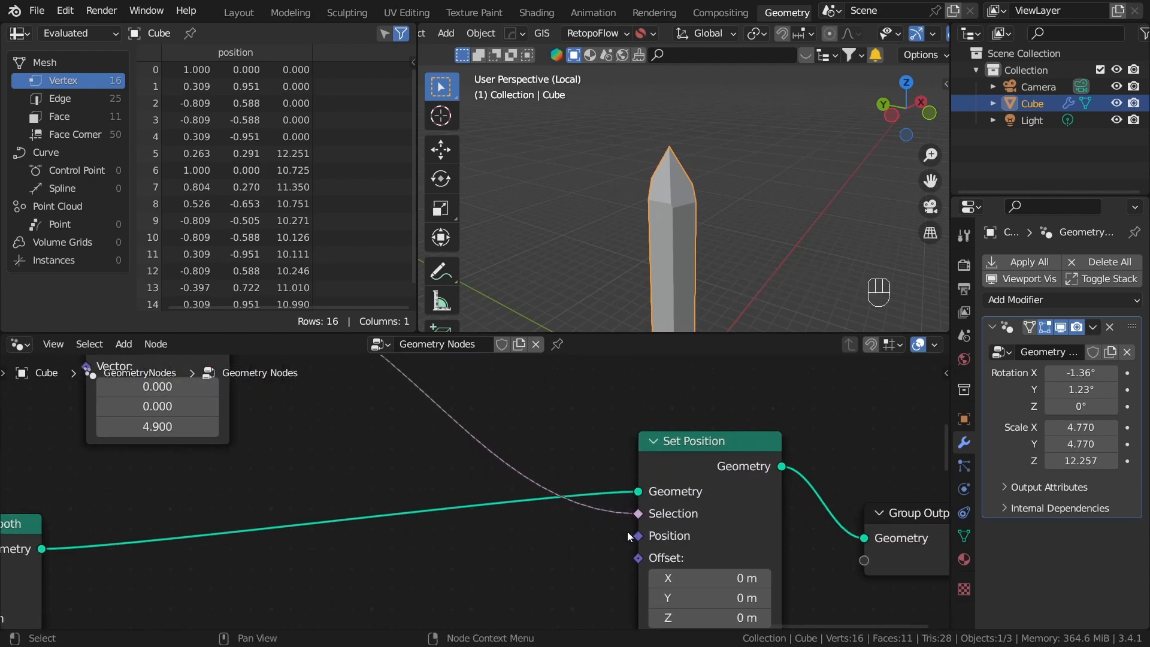
scroll(629, 513, "down", 4)
middle_click_drag(325, 380, 610, 553)
scroll(607, 523, "up", 4)
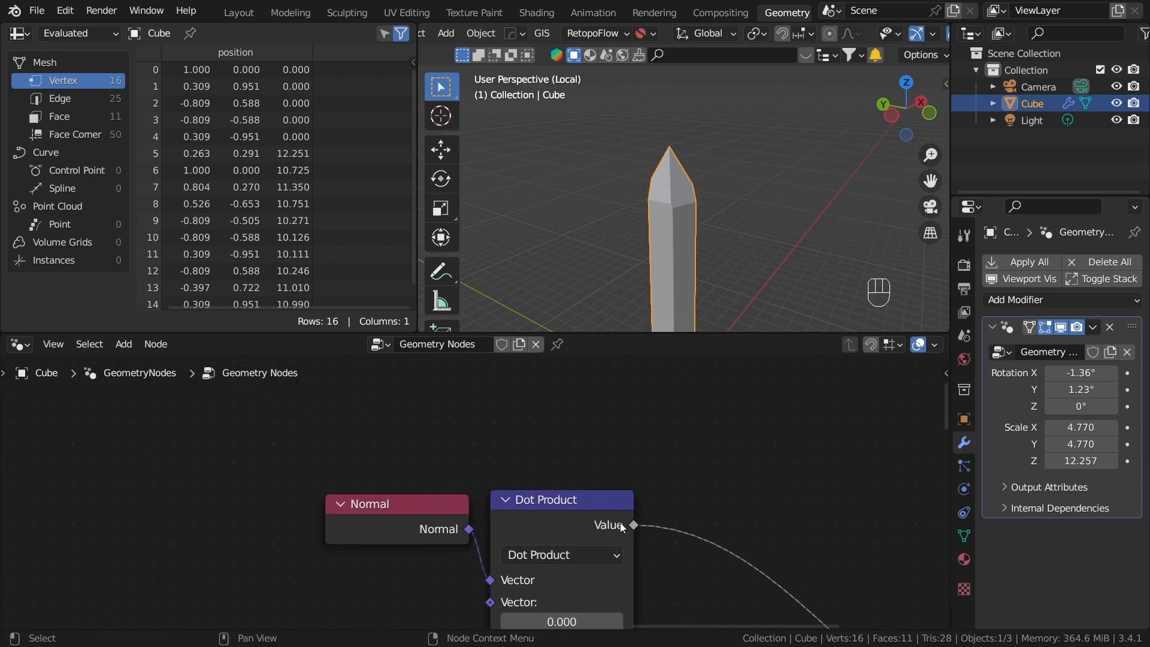
scroll(607, 524, "down", 1)
middle_click_drag(764, 535, 505, 399)
scroll(615, 432, "down", 2)
middle_click_drag(668, 529, 591, 419)
scroll(632, 502, "up", 3)
mouse_move(662, 521)
left_mouse_down()
mouse_move(717, 521)
mouse_move(619, 521)
mouse_move(643, 521)
left_mouse_up()
middle_click_drag(572, 531, 561, 452)
Feed the Dot Product's Value into a new Less Than Compare node and link its Result to Set Position's Selection.
left_click_drag(378, 414, 473, 584)
left_click_drag(432, 418, 470, 436)
type("less")
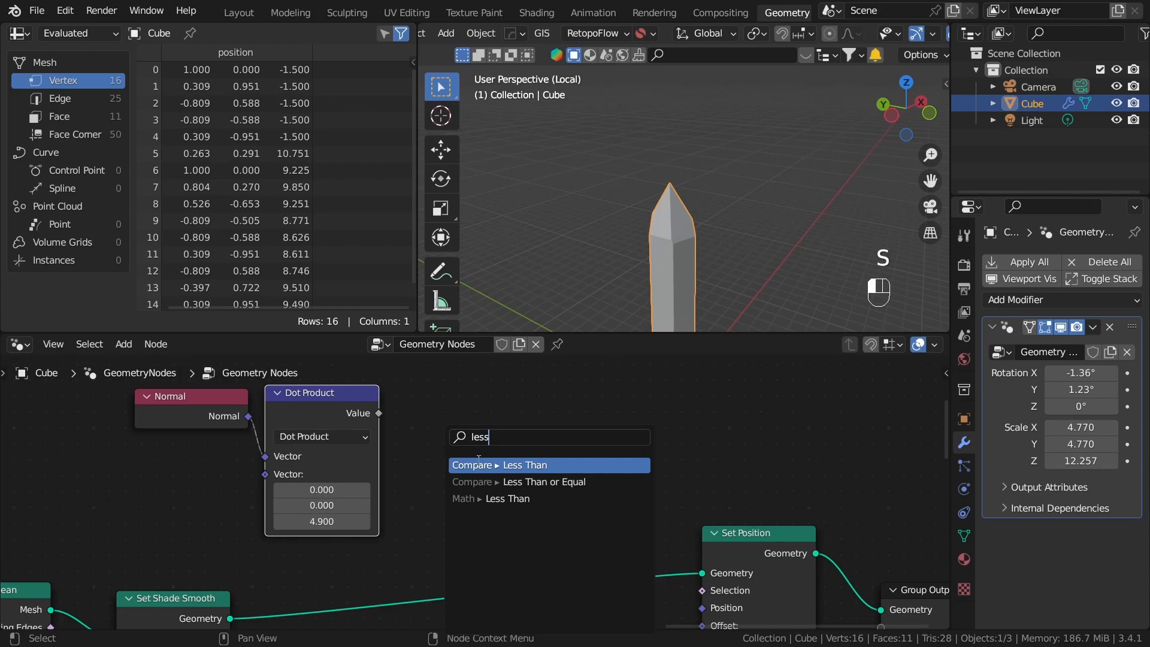
left_click(479, 463)
left_click(490, 475)
middle_click_drag(603, 503, 581, 434)
left_click_drag(574, 388, 680, 521)
Preview the Less Than result on the Set Shade Smooth geometry through a Viewer node and adjust the B threshold.
scroll(537, 412, "up", 3)
middle_click_drag(566, 445, 575, 474)
left_click(561, 398, "ctrl+shift")
scroll(458, 559, "down", 4)
left_click(214, 554, "ctrl+shift")
left_click_drag(520, 492, 479, 492, "shift")
scroll(479, 493, "up", 2)
Change the Compare node's operation to Greater Than and set its B threshold to 1.550.
left_click(579, 445)
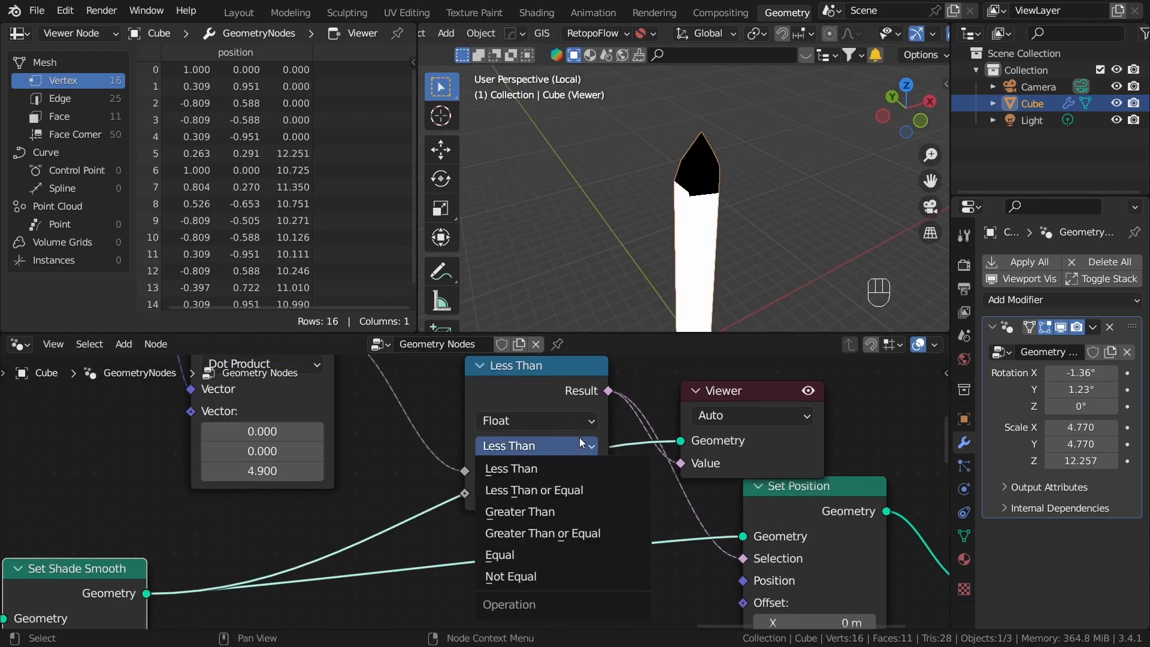
left_click(553, 512)
mouse_move(535, 492)
left_mouse_down("shift")
mouse_move(546, 492)
mouse_move(525, 492)
mouse_move(534, 493)
left_mouse_up("shift")
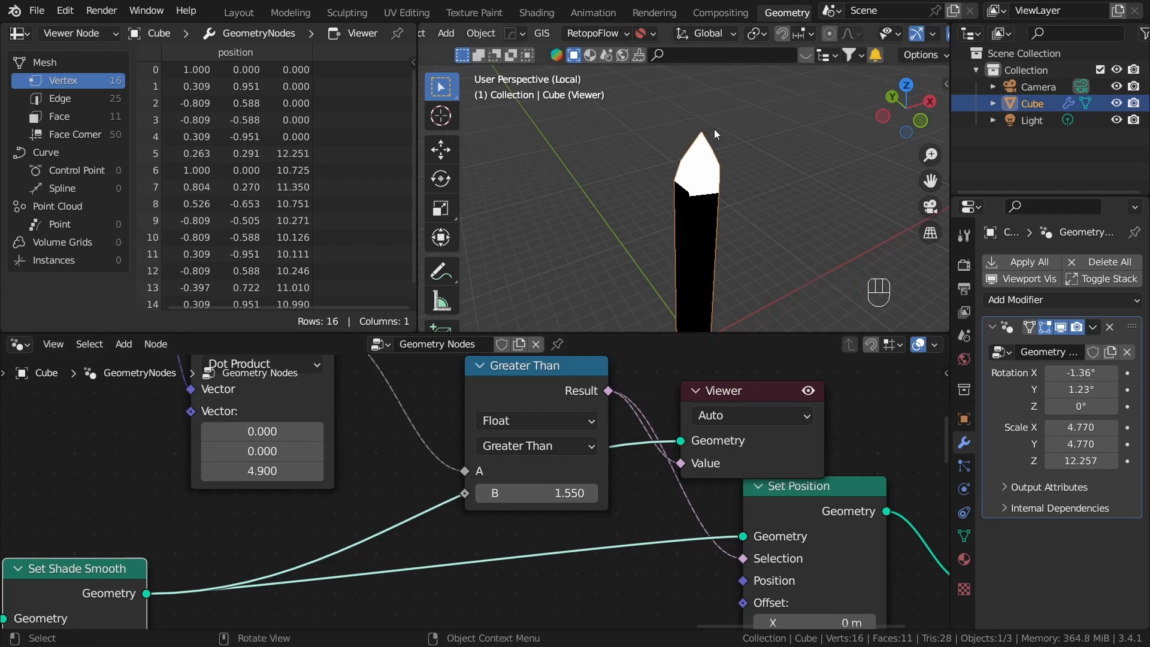
middle_click_drag(714, 129, 695, 126)
Reposition the nodes around the comparison and delete the Viewer node.
scroll(515, 423, "down", 3)
left_click_drag(515, 422, 464, 396)
mouse_move(539, 462)
middle_mouse_down()
mouse_move(498, 462)
mouse_move(452, 428)
middle_mouse_up()
scroll(451, 427, "up", 3)
left_click(562, 385)
key("x")
middle_click_drag(546, 450, 648, 449)
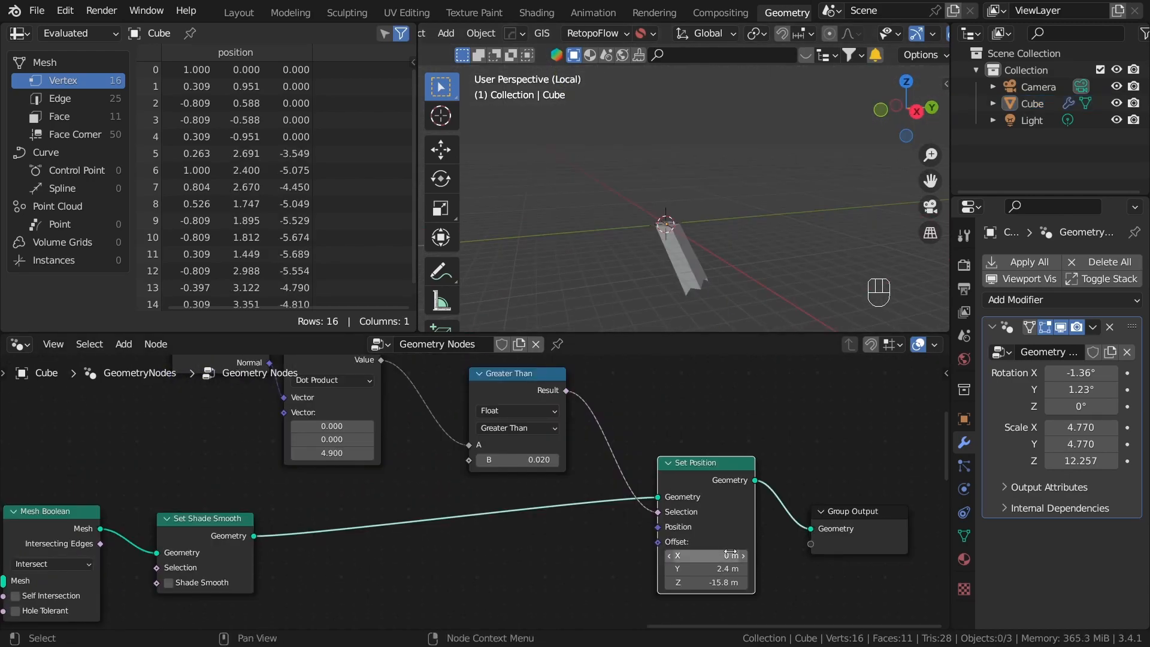
Set the Set Position Offset to 0 m in X and Y and -7.5 m in Z.
left_click_drag(730, 551, 729, 582)
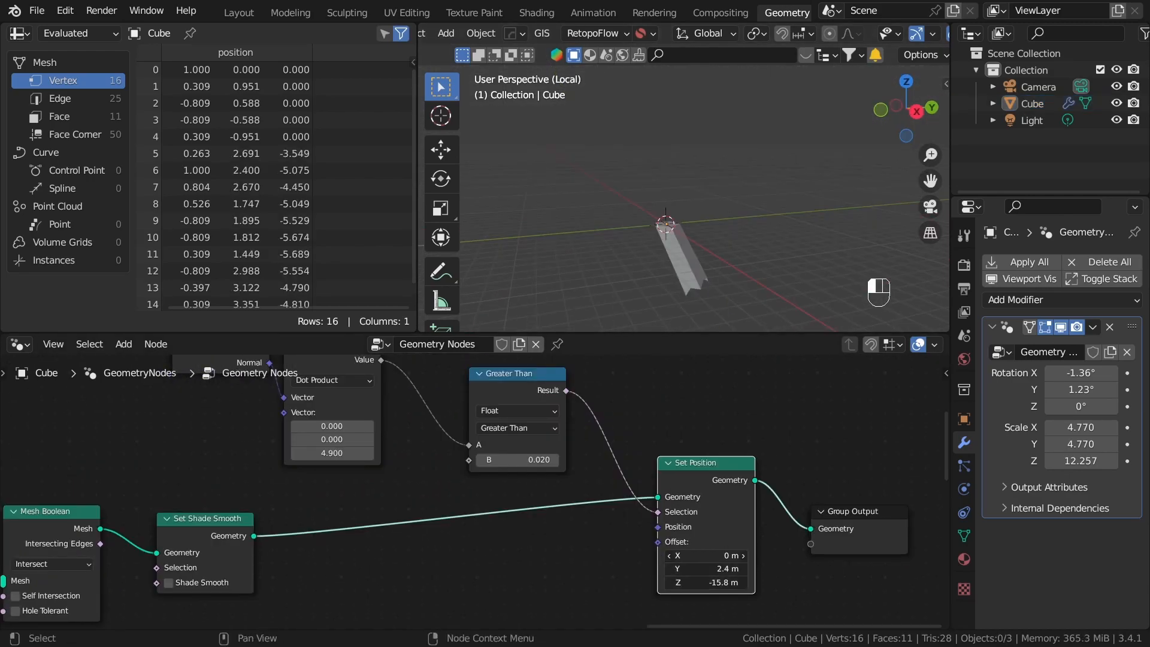
left_click(777, 533)
middle_click_drag(734, 158, 737, 179)
middle_click_drag(737, 179, 764, 222, "shift")
mouse_move(742, 582)
left_mouse_down("shift")
mouse_move(694, 582)
mouse_move(743, 582)
mouse_move(721, 582)
left_mouse_up("shift")
middle_click_drag(526, 251, 638, 170)
scroll(701, 220, "up", 3)
middle_click_drag(590, 251, 645, 264)
scroll(646, 264, "up", 2)
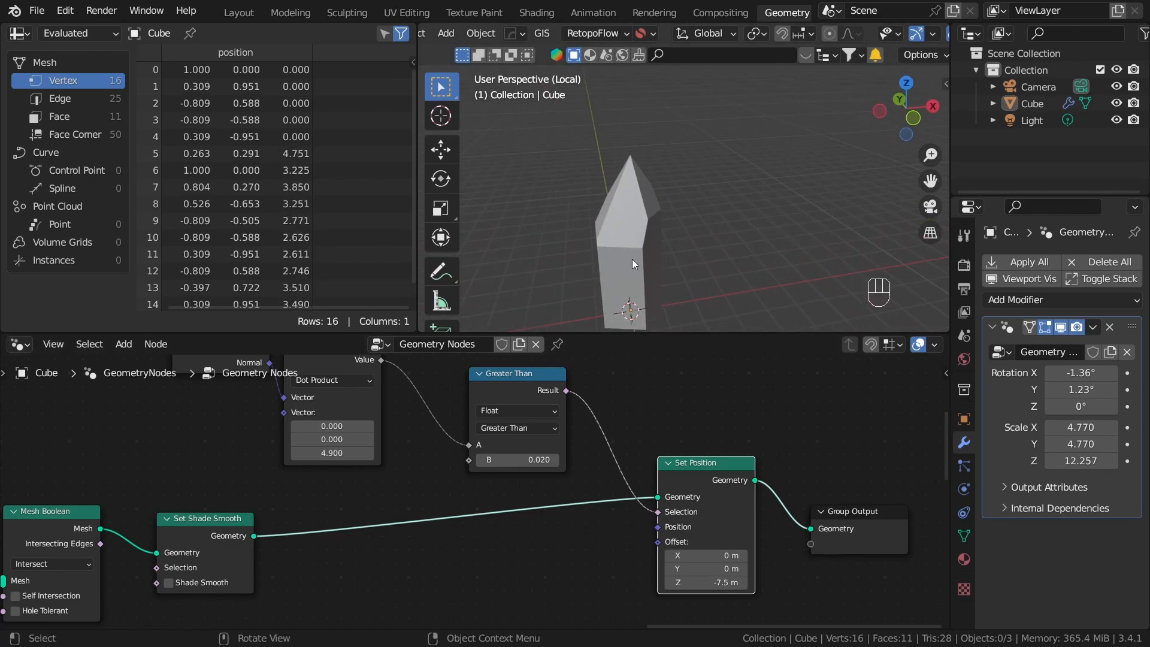
Set the modifier's Rotation Y to 1.92°, Scale Y to 5.560 and Scale Z to 11.097.
mouse_move(1076, 464)
left_mouse_down()
mouse_move(1096, 464)
mouse_move(1059, 464)
mouse_move(1083, 464)
left_mouse_up()
mouse_move(1081, 389)
left_mouse_down()
mouse_move(1063, 389)
mouse_move(1090, 389)
left_mouse_up()
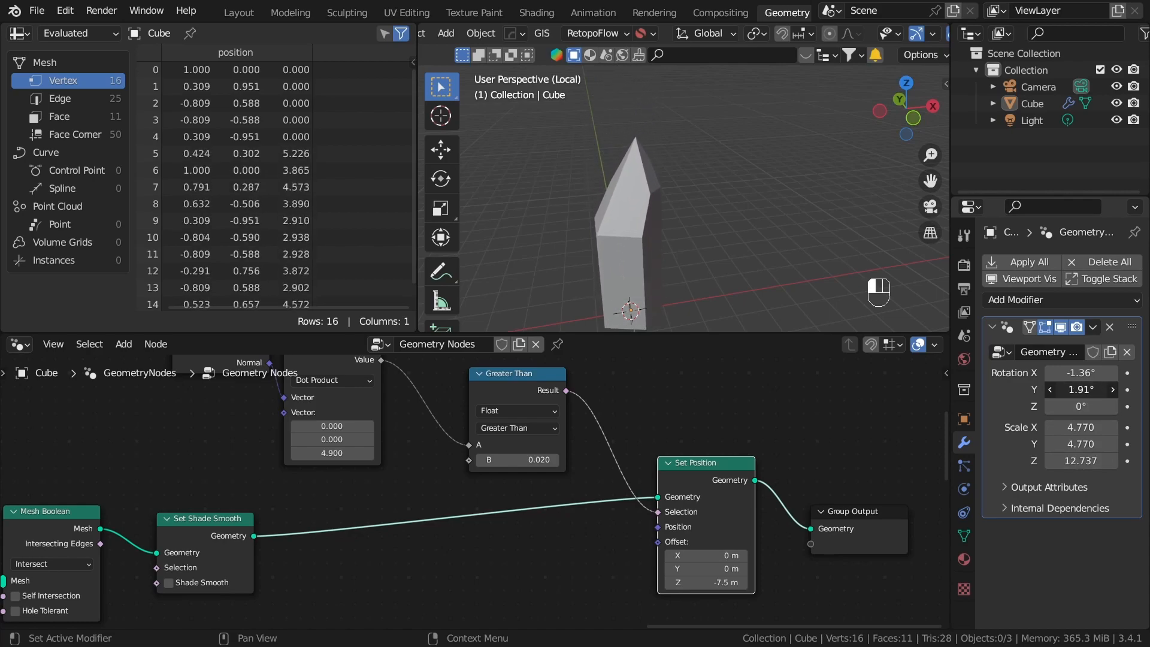
mouse_move(1078, 461)
left_mouse_down()
mouse_move(1060, 461)
mouse_move(1081, 443)
left_mouse_up()
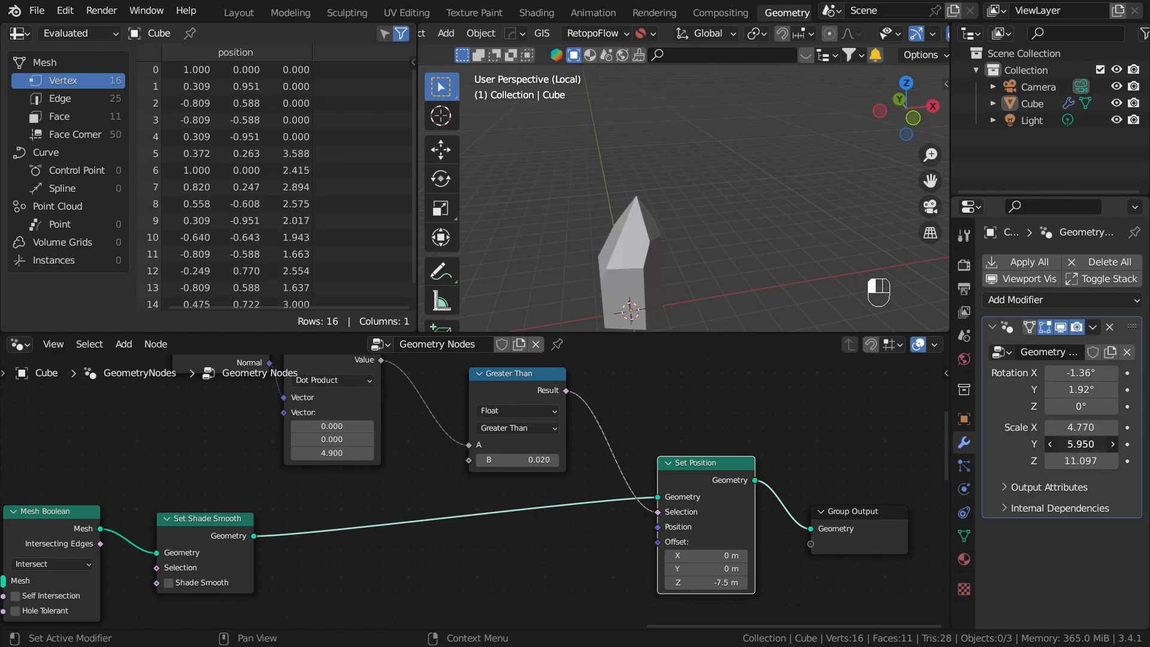
Set Set Position's Z Offset to -4.51 m.
middle_click_drag(733, 595, 731, 532)
scroll(731, 532, "up", 1)
middle_click_drag(613, 140, 706, 134)
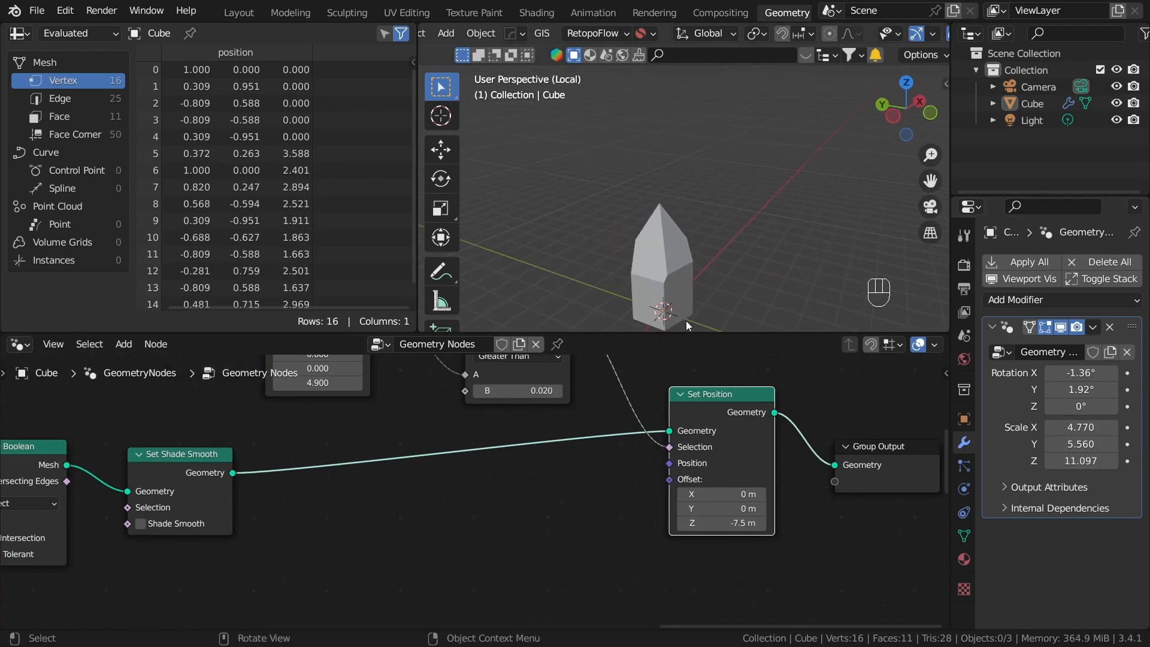
mouse_move(714, 522)
left_mouse_down()
mouse_move(752, 521)
mouse_move(725, 522)
left_mouse_up()
Add a second Group Input node below the link between Set Shade Smooth and Set Position.
scroll(640, 464, "down", 2)
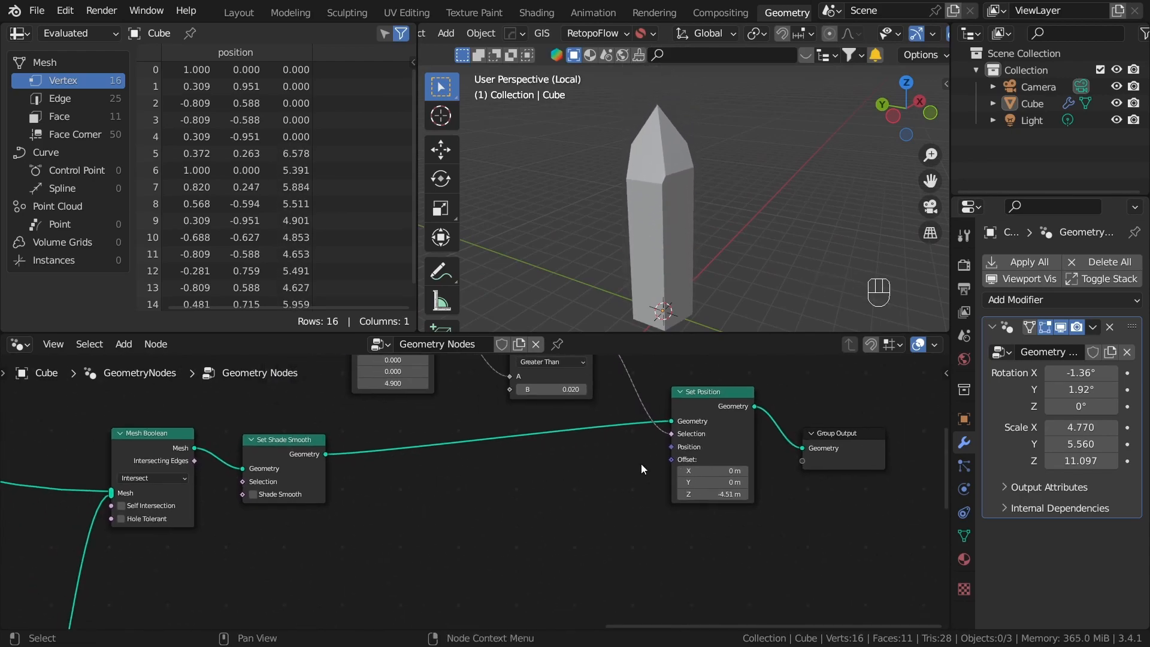
key("shift+a")
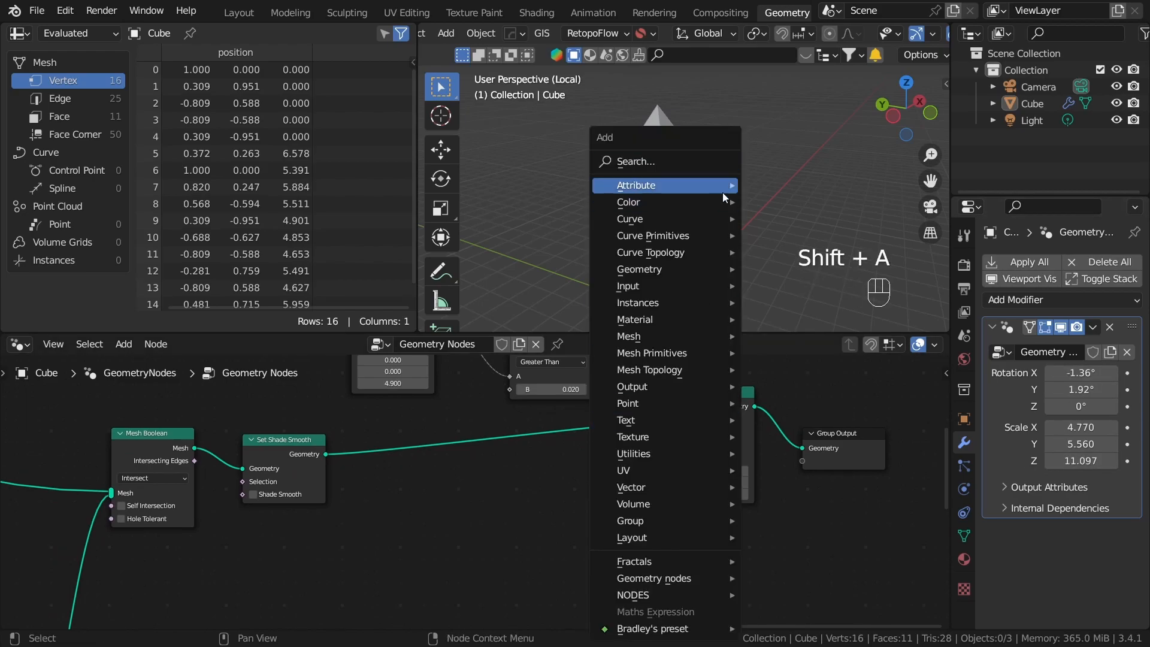
left_click(720, 168)
type("inp")
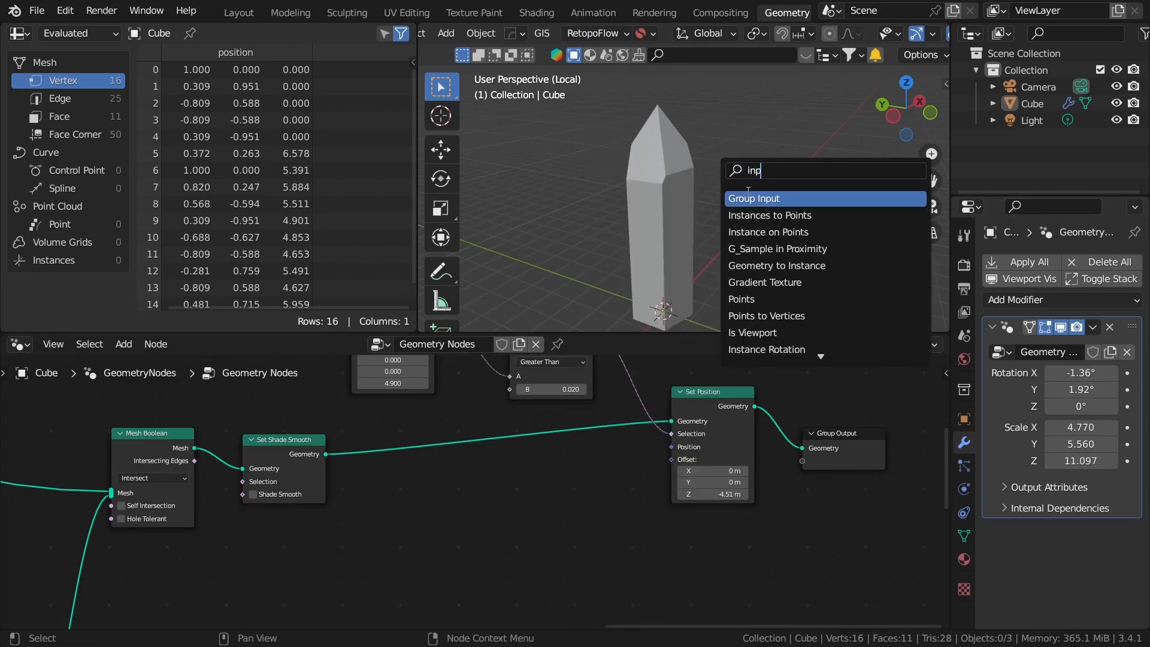
key("Return")
left_click(458, 511)
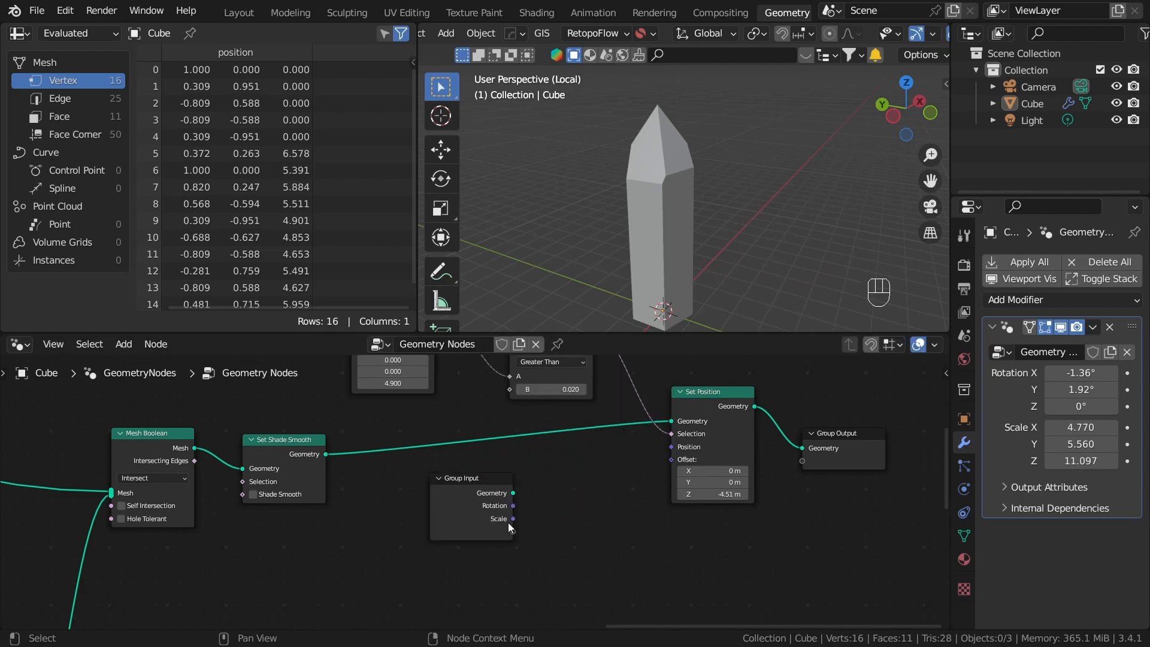
Add a Combine XYZ node between the new Group Input and Set Position.
key("shift+a")
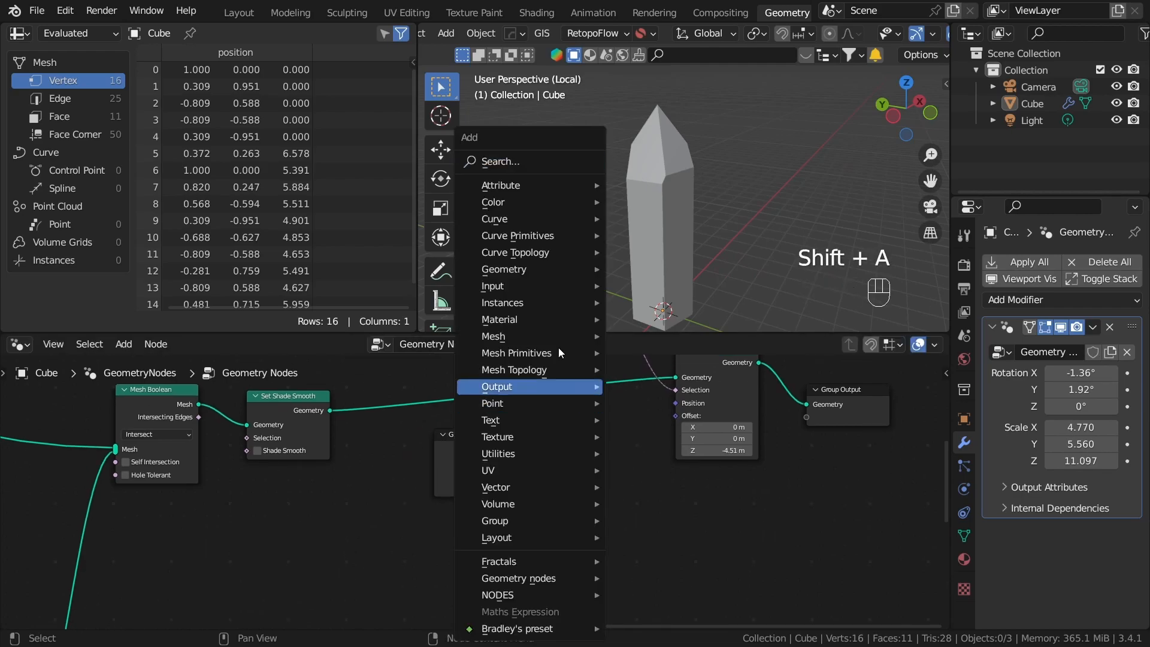
left_click(549, 164)
type("comb")
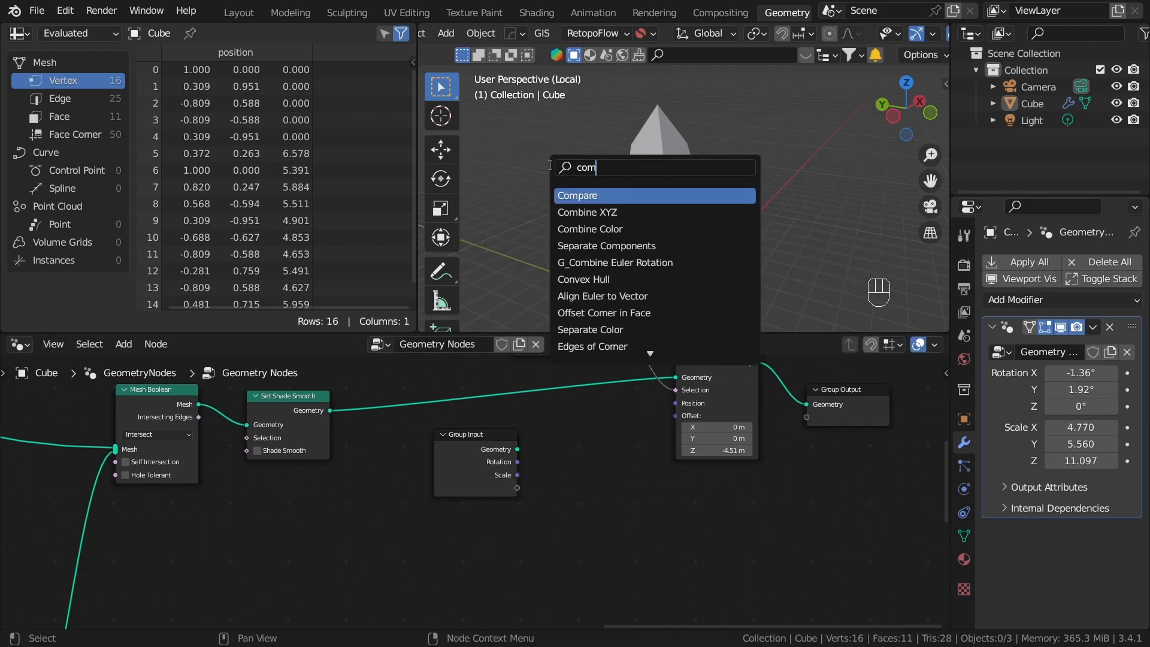
key("Return")
left_click(645, 510)
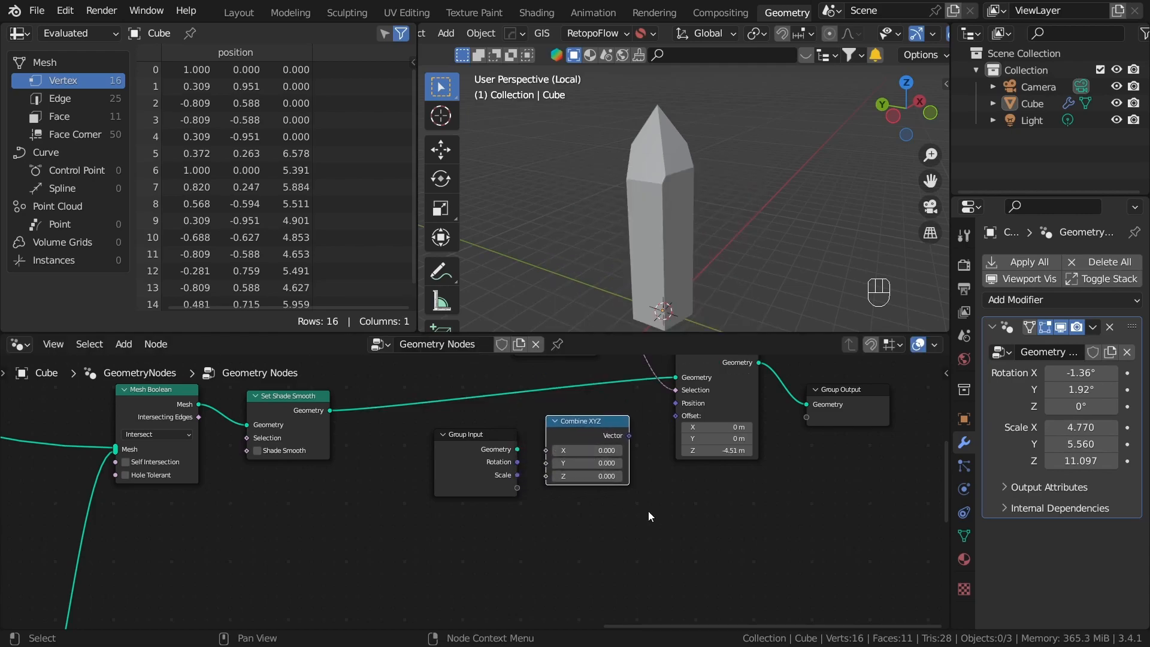
Link Combine XYZ's Vector to Set Position's Offset and expose its Z through the Group Input's empty socket.
scroll(640, 455, "up", 3)
left_click_drag(603, 450, 678, 419)
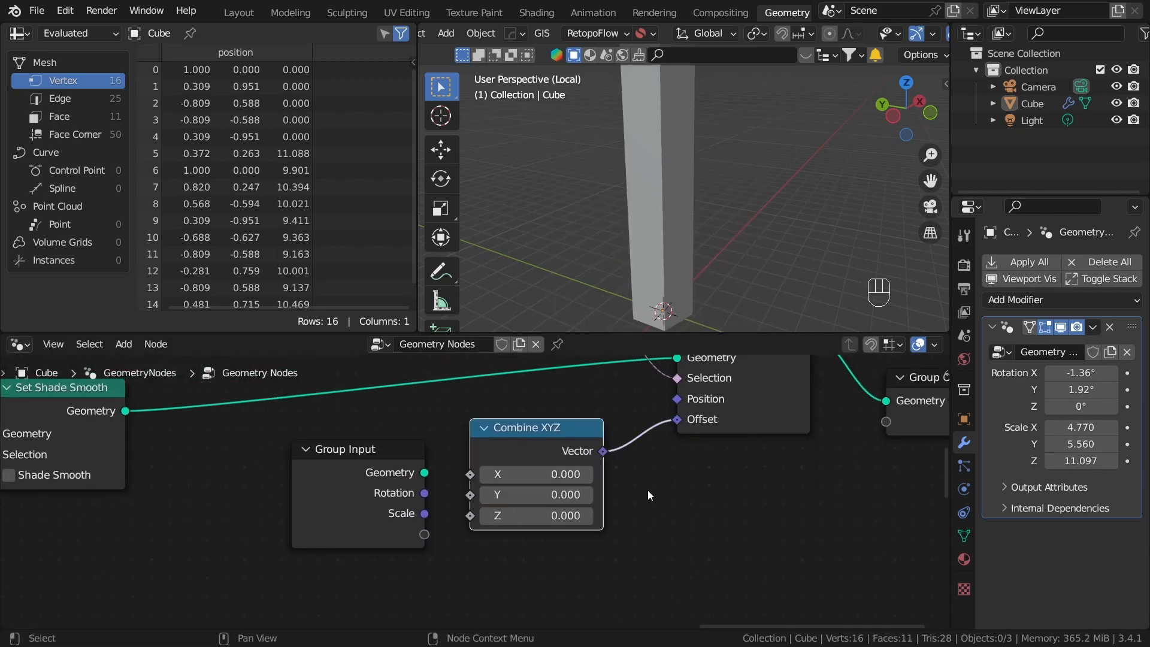
left_click_drag(424, 534, 471, 515)
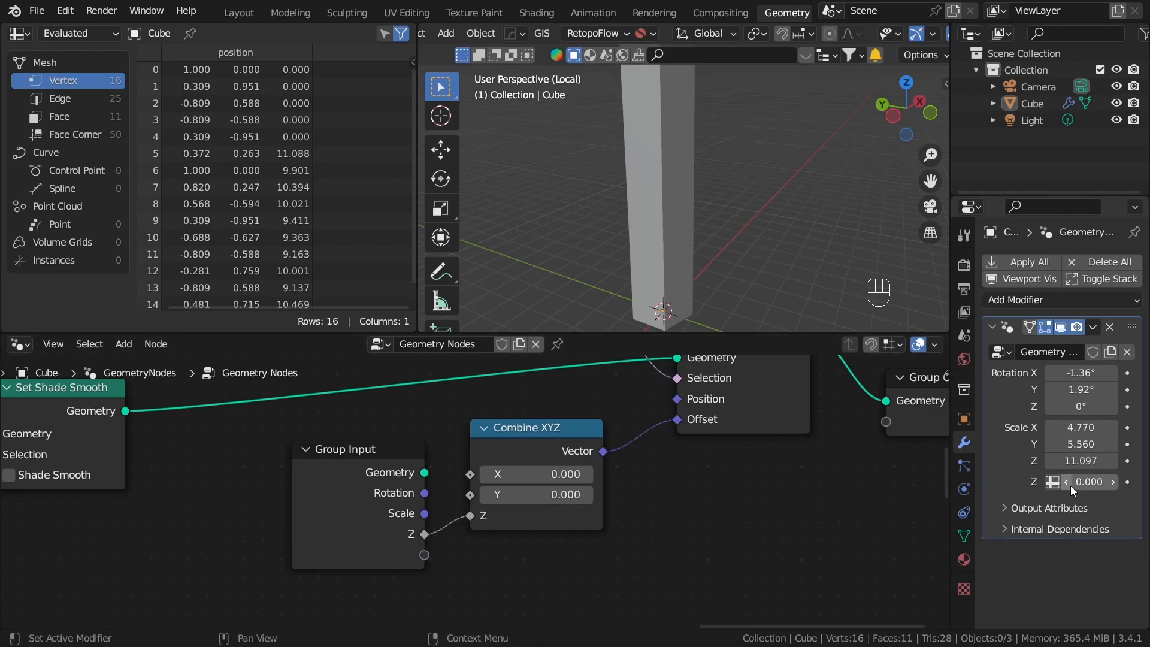
Set the modifier's new Z input to -4.523 to shorten the crystal.
scroll(707, 150, "down", 3)
left_click_drag(1089, 482, 993, 482, "shift")
left_click_drag(1089, 482, 1038, 482)
scroll(825, 523, "down", 1)
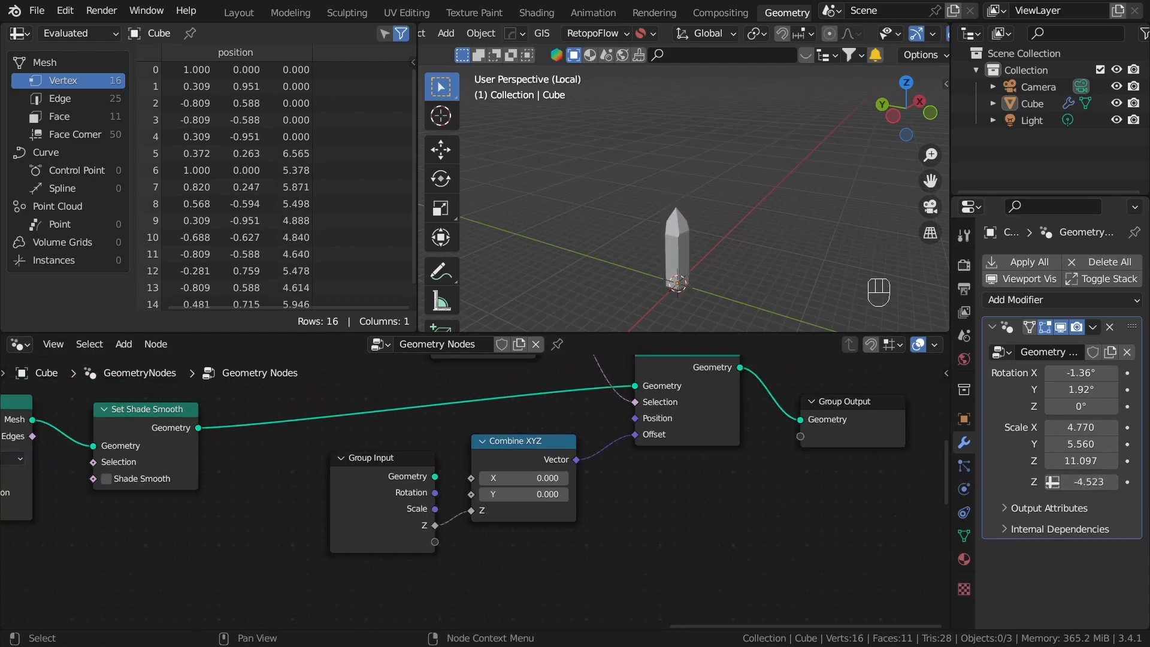
Look over the whole node tree and the shortened crystal in the viewport.
scroll(670, 535, "down", 18)
middle_click_drag(555, 502, 669, 430)
scroll(547, 431, "down", 10)
middle_click_drag(233, 442, 365, 454)
scroll(455, 431, "up", 5)
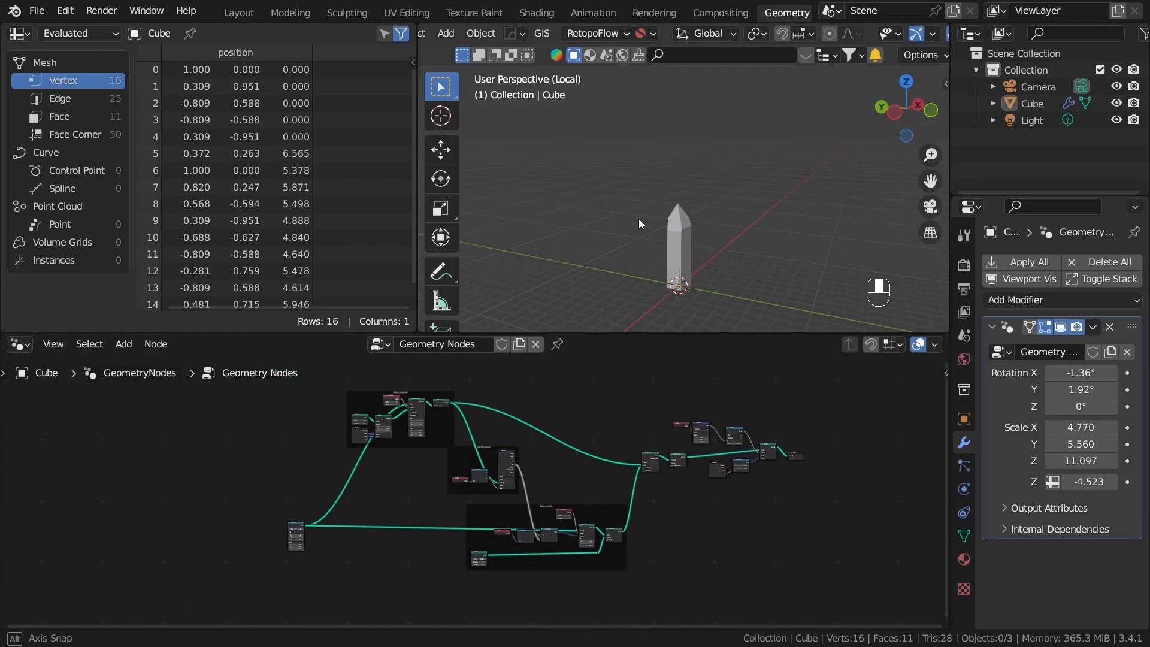
scroll(748, 473, "up", 5)
middle_click_drag(616, 497, 518, 535)
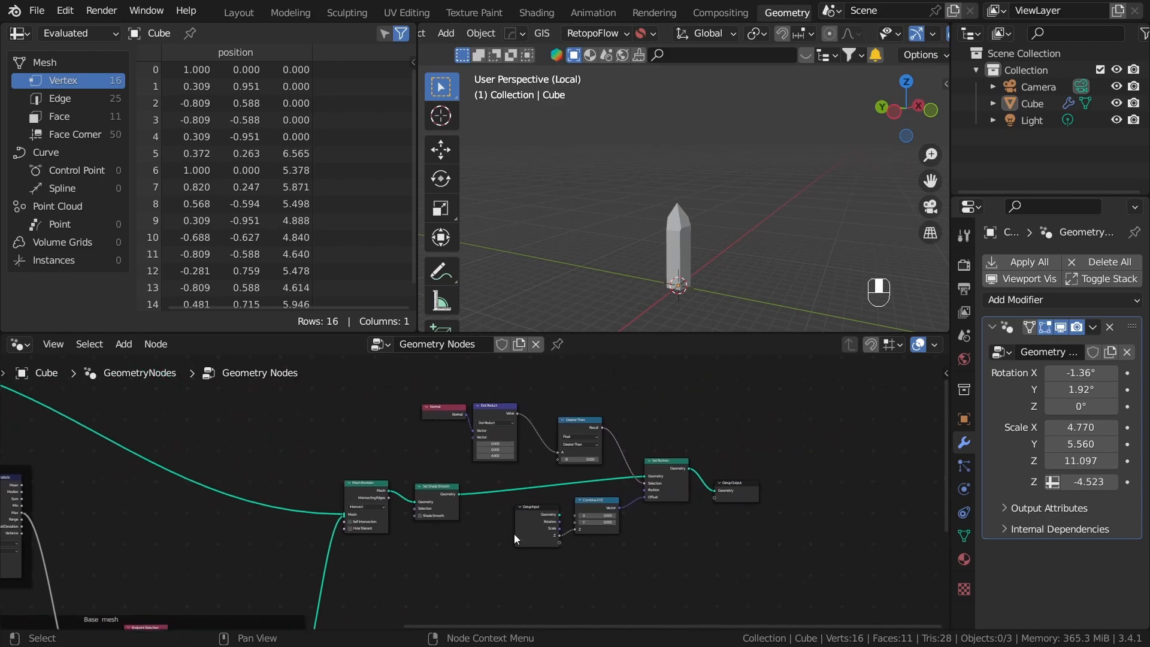
Move Set Shade Smooth closer to Mesh Boolean, and Normal, Dot Product and Greater Than closer to Set Position.
scroll(445, 515, "up", 5)
left_click_drag(403, 480, 383, 467)
scroll(542, 474, "down", 4)
middle_click_drag(544, 479, 506, 485)
left_click_drag(368, 365, 452, 430)
scroll(486, 443, "up", 3)
key("g")
left_click(539, 464)
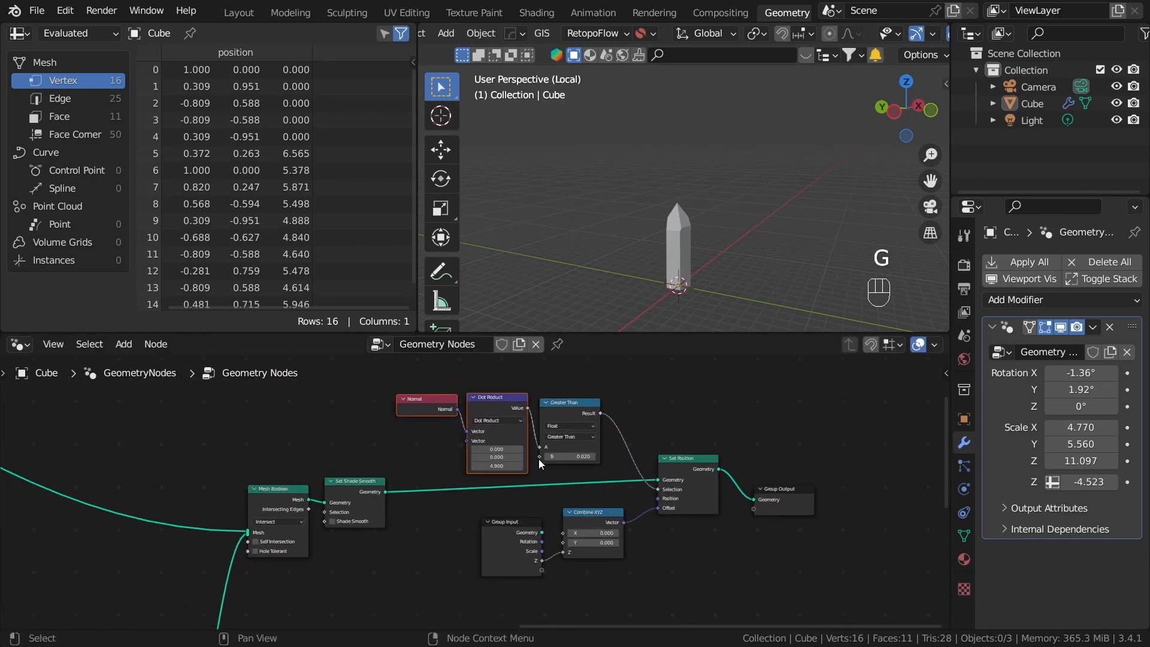
key("g")
left_click(558, 393)
left_click(519, 518)
Frame the Normal, Dot Product, Greater Than, Group Input, Combine XYZ and Set Position nodes, labelling the frame "Set the height".
scroll(518, 517, "down", 2)
left_click_drag(443, 385, 661, 563)
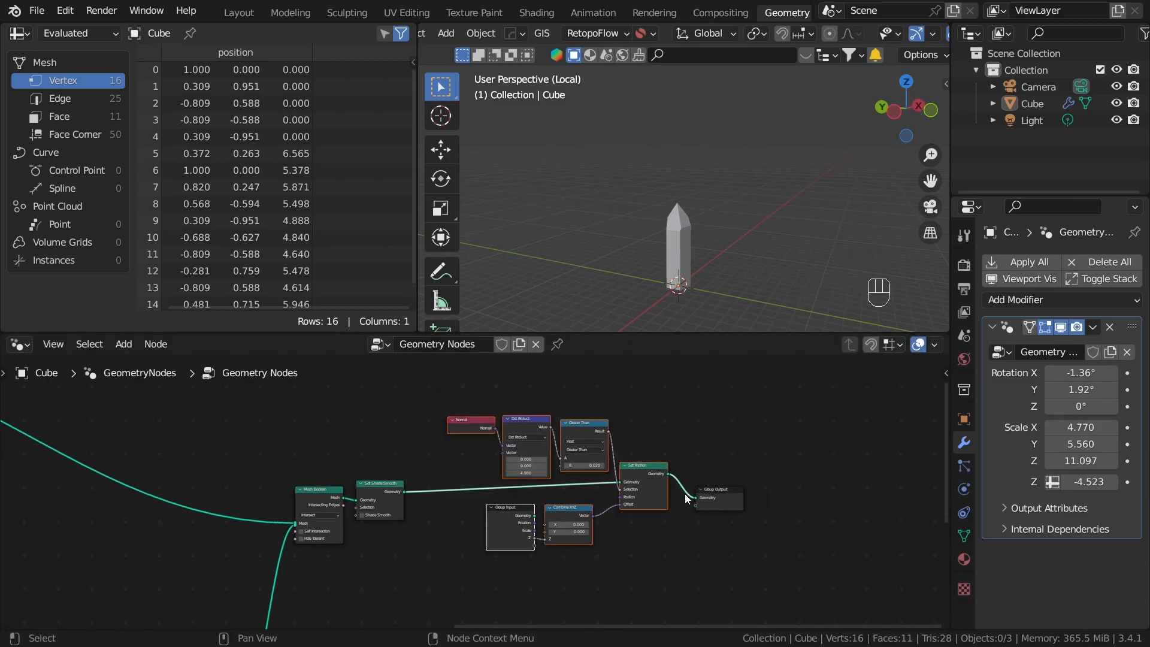
key("ctrl+j")
key("F2")
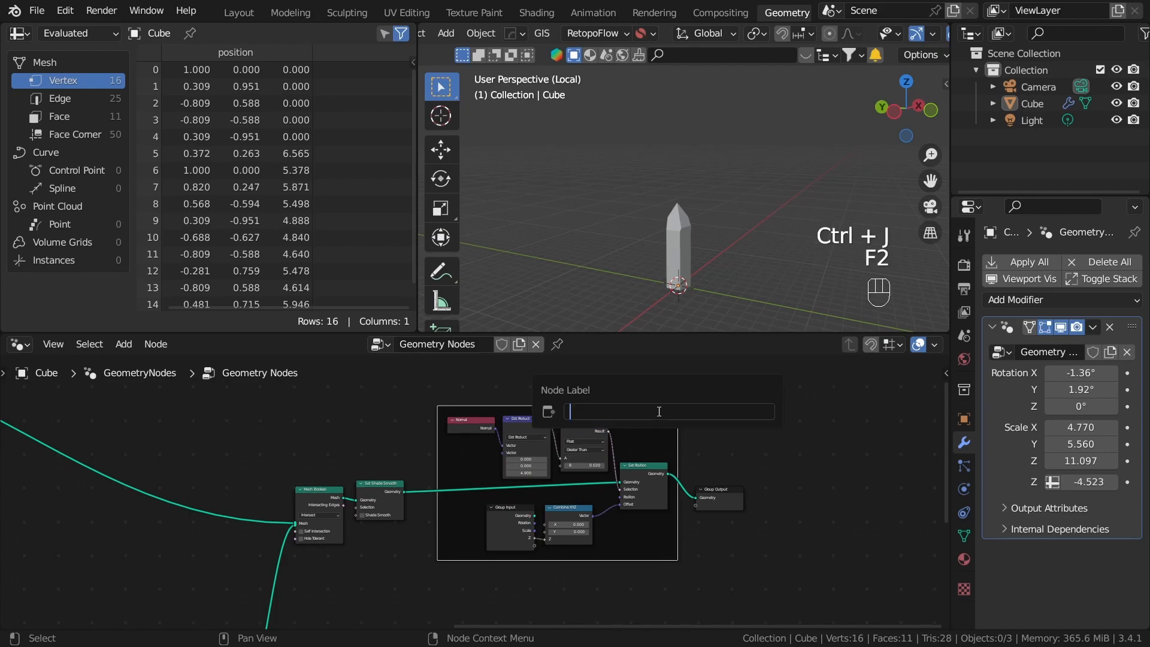
type("Se")
type("th")
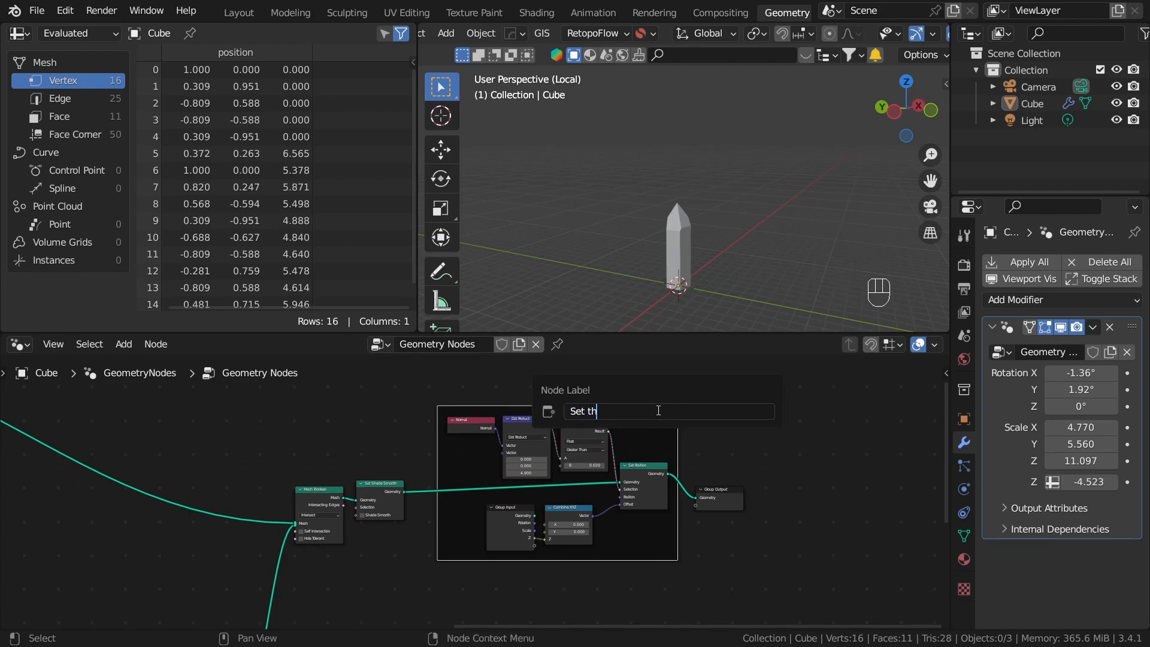
type("e heigh")
key("Return")
Frame the Mesh Boolean and Set Shade Smooth nodes together and label the frame "boolean".
scroll(449, 516, "down", 3)
middle_click_drag(446, 518, 701, 472)
left_click_drag(651, 490, 577, 419)
scroll(658, 453, "up", 2)
key("ctrl+j")
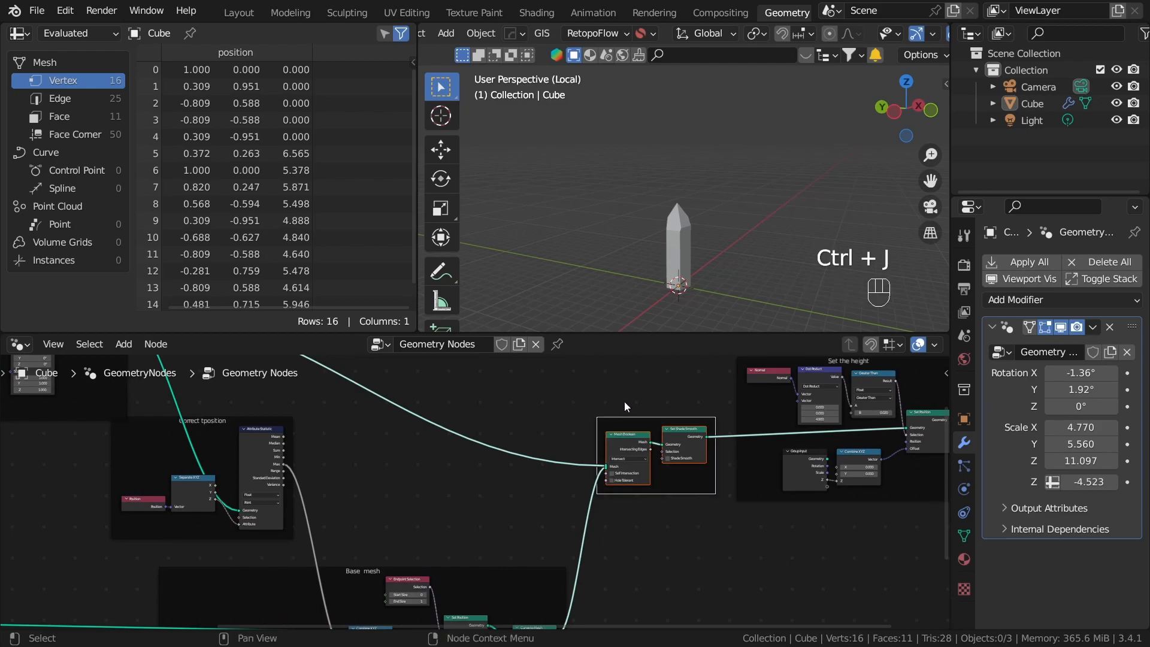
key("F2")
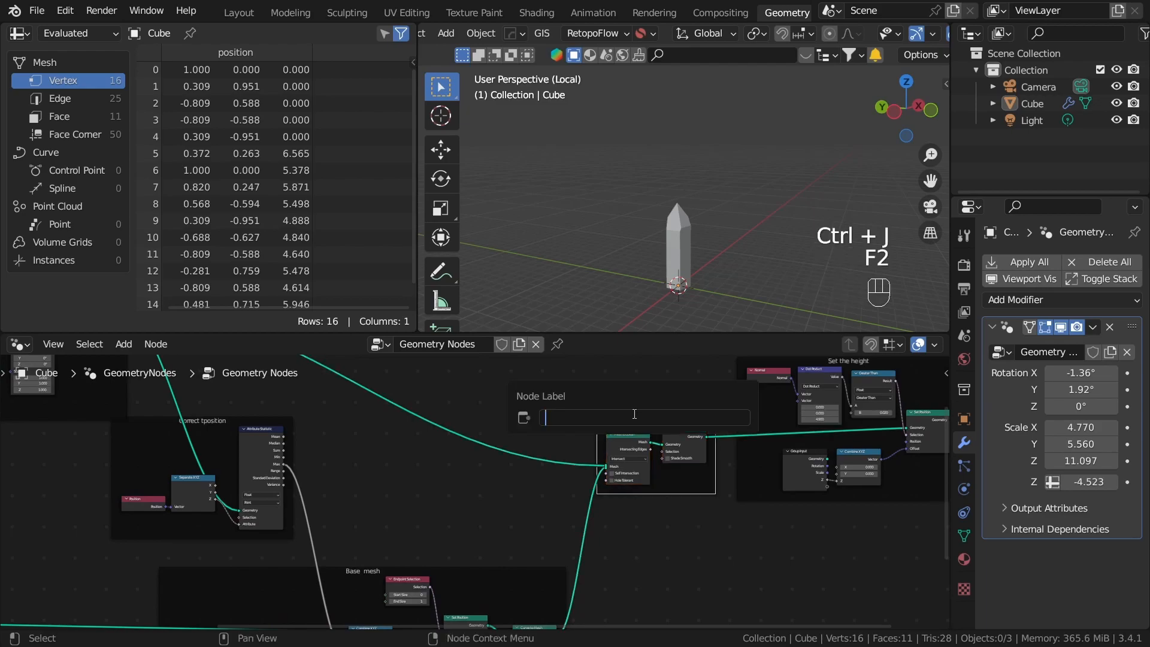
type("boolean")
key("Return")
Join all frames and nodes except the final Group Output into one enclosing frame.
scroll(621, 487, "down", 13)
middle_click_drag(621, 488, 666, 464)
scroll(662, 485, "up", 3)
scroll(663, 485, "down", 2)
scroll(350, 437, "up", 1)
mouse_move(387, 528)
middle_mouse_down()
mouse_move(425, 493)
mouse_move(370, 532)
middle_mouse_up()
scroll(425, 493, "down", 5)
left_click_drag(254, 392, 637, 592)
middle_click_drag(712, 481, 658, 474)
scroll(626, 510, "up", 13)
scroll(724, 503, "down", 12)
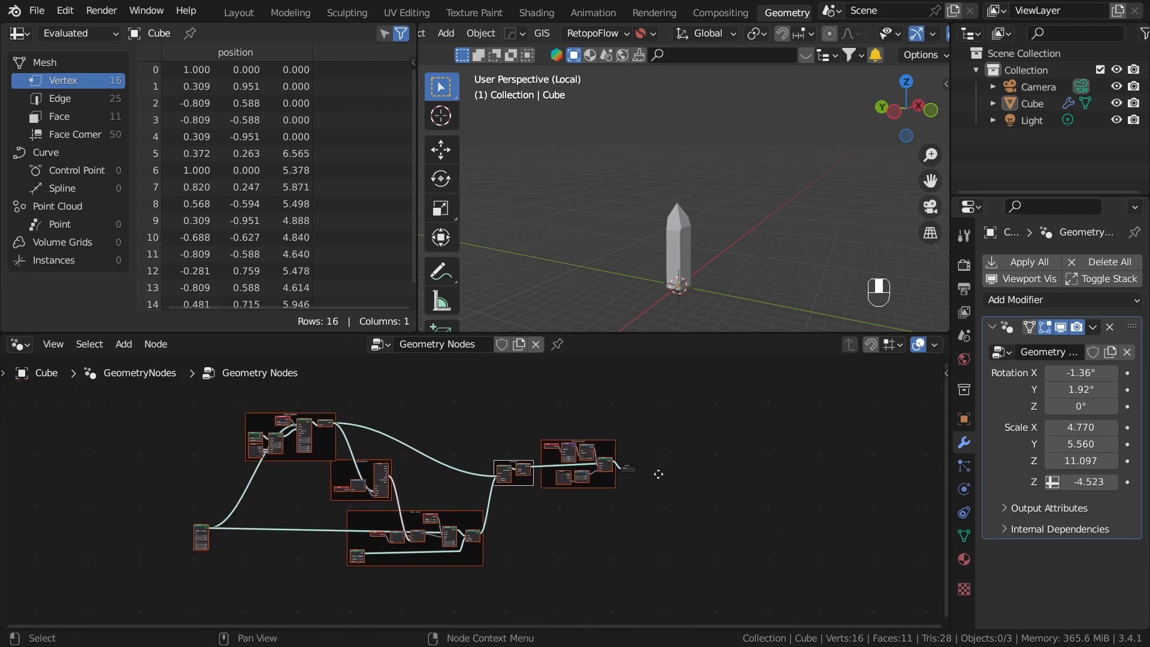
key("ctrl+j")
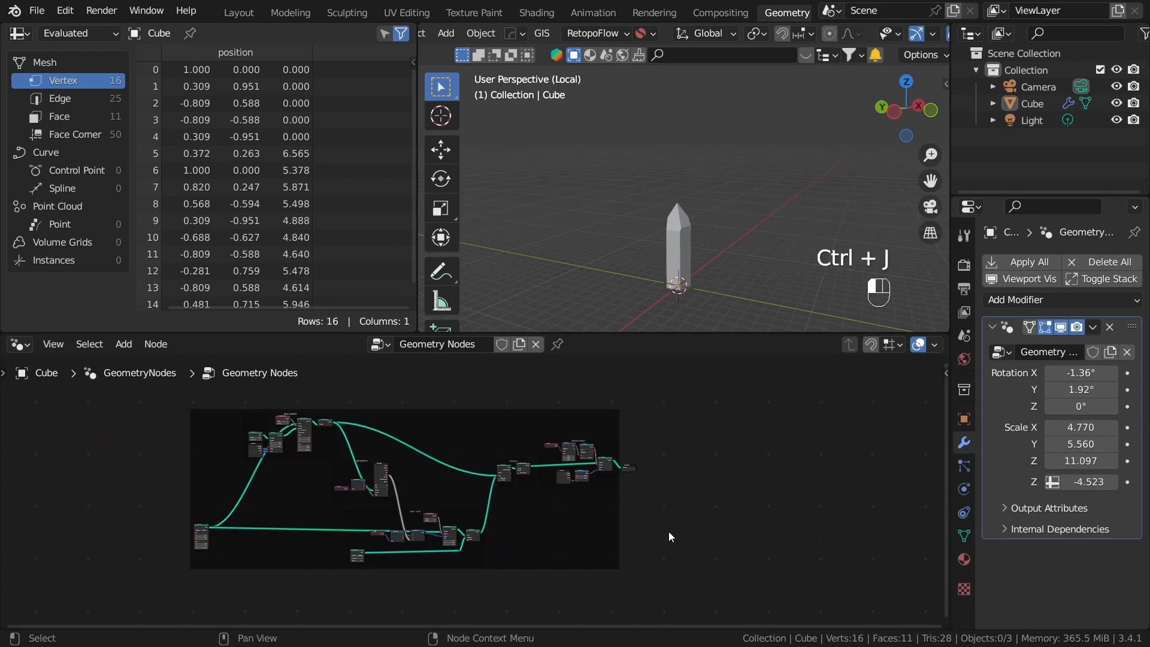
Label the enclosing frame "Base crystal".
left_click(455, 413)
key("F2")
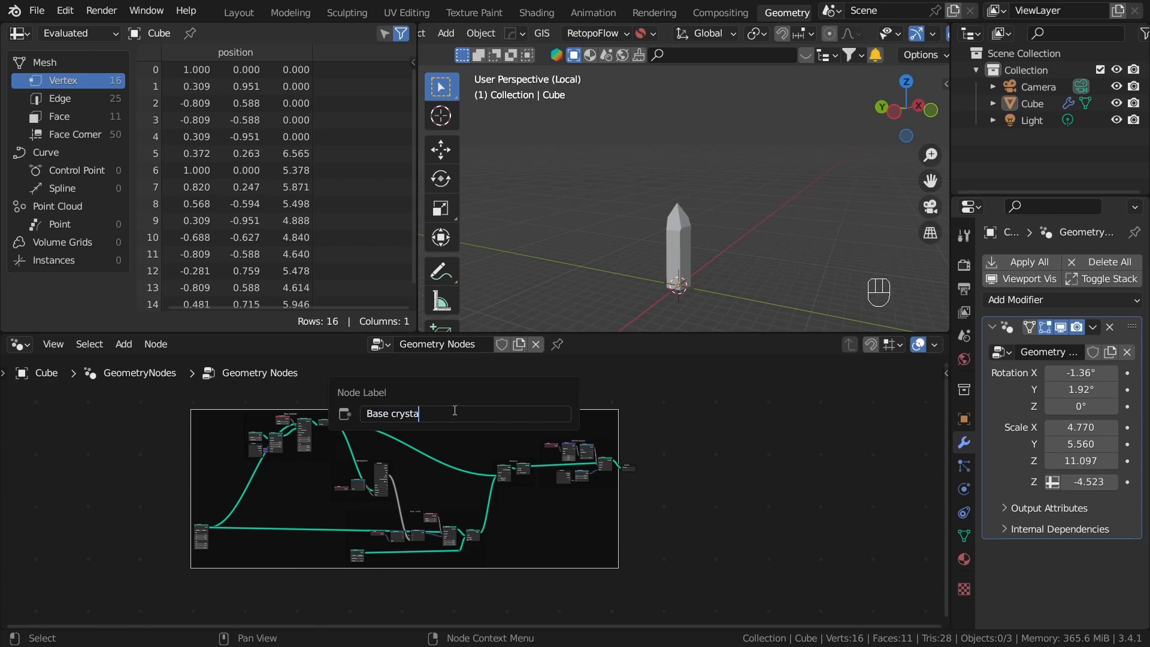
key("Return")
scroll(390, 437, "up", 5)
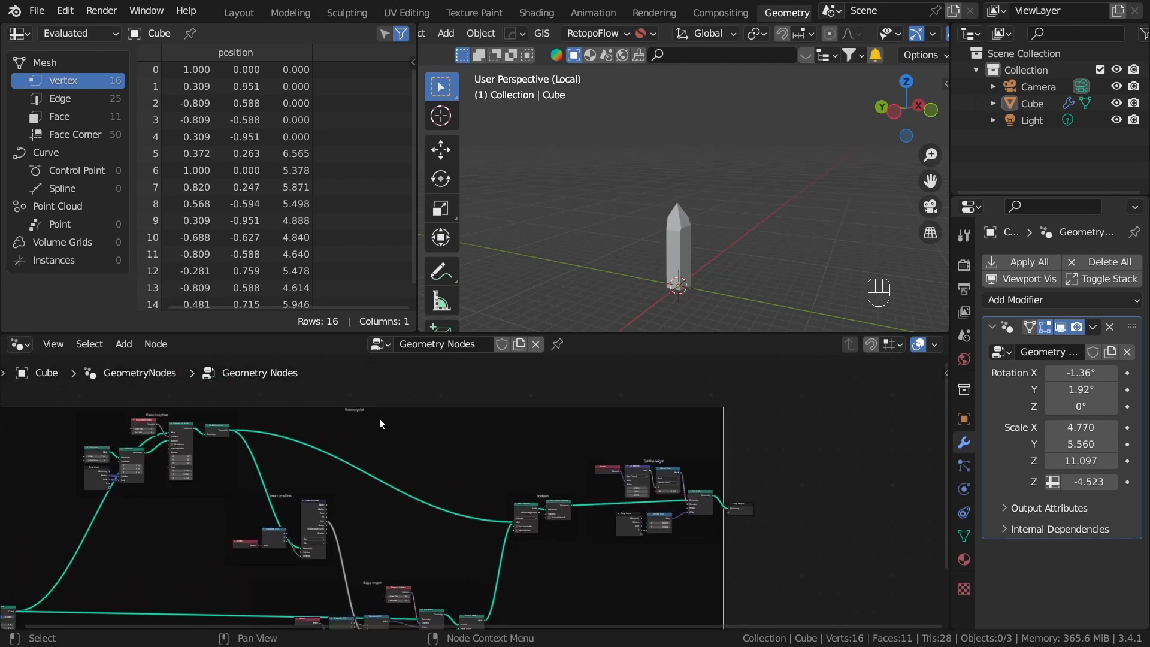
scroll(353, 431, "up", 3)
scroll(420, 419, "down", 6)
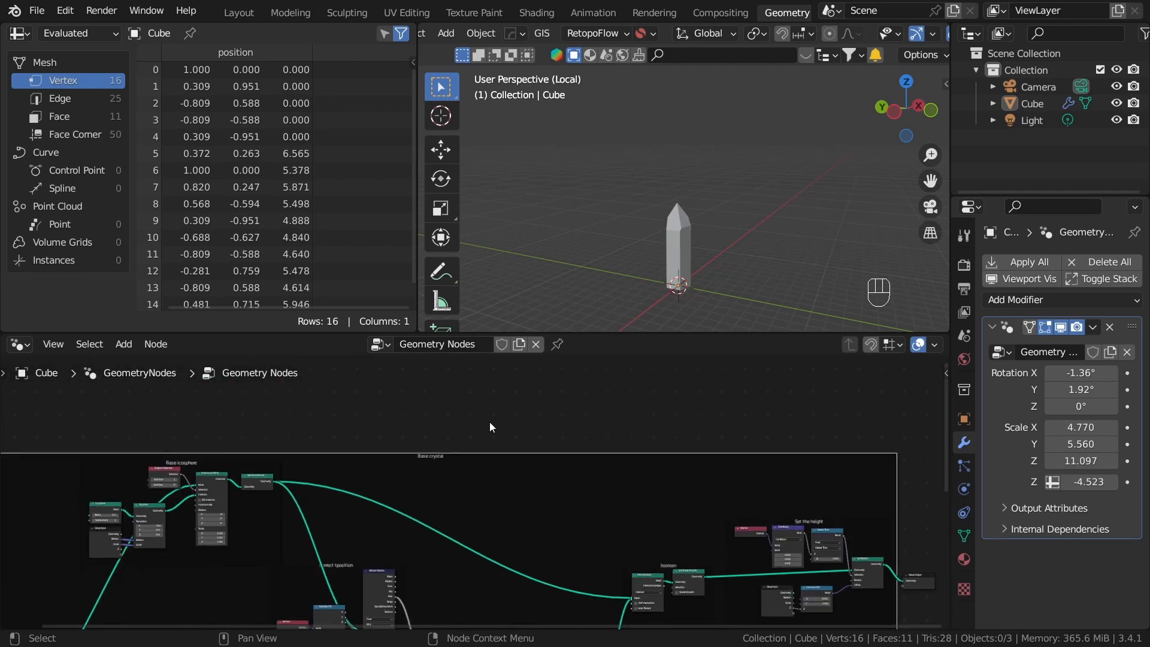
Set the Base crystal frame's label size to 64.
key("n")
scroll(658, 470, "down", 1)
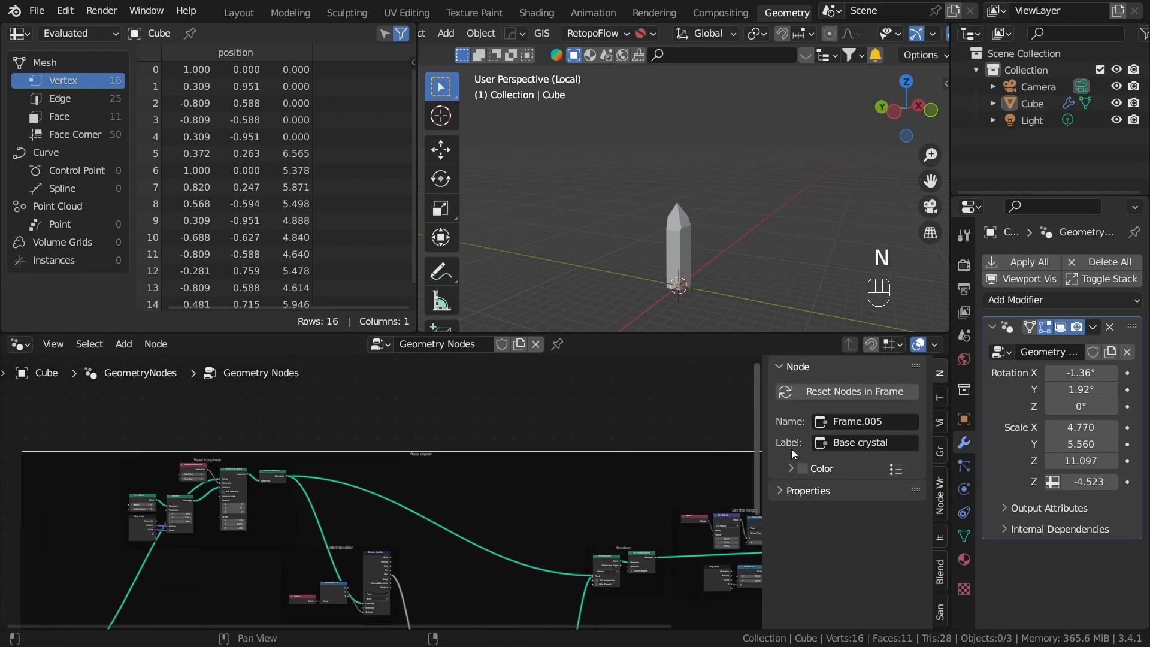
left_click(939, 400)
left_click(939, 426)
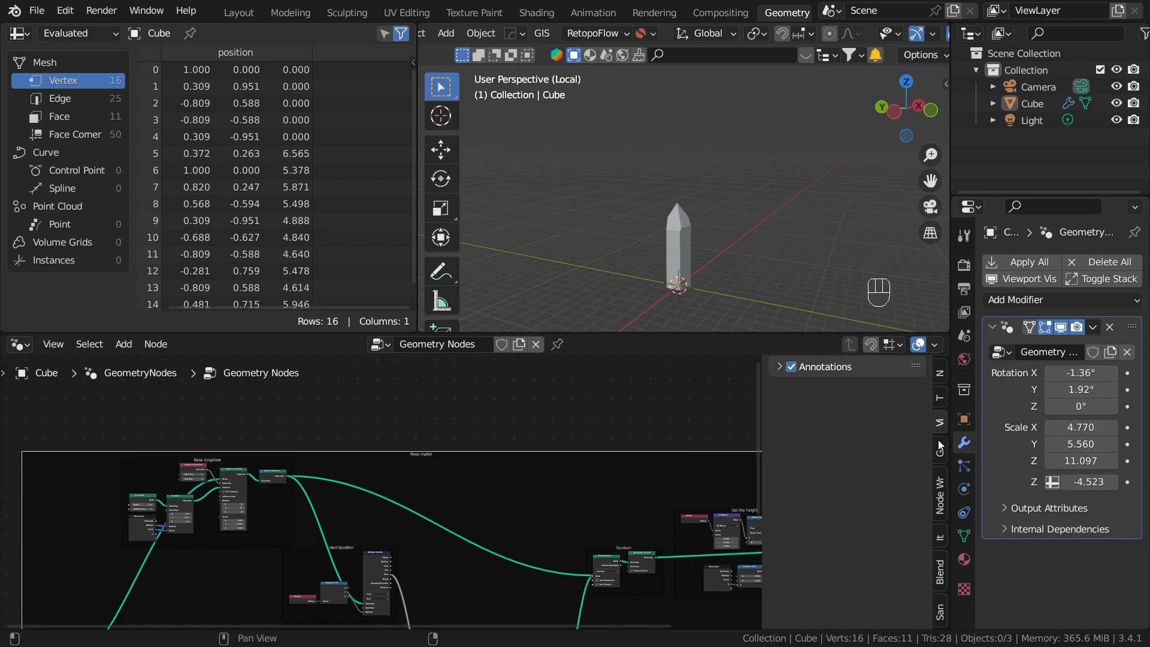
left_click(938, 447)
left_click(940, 373)
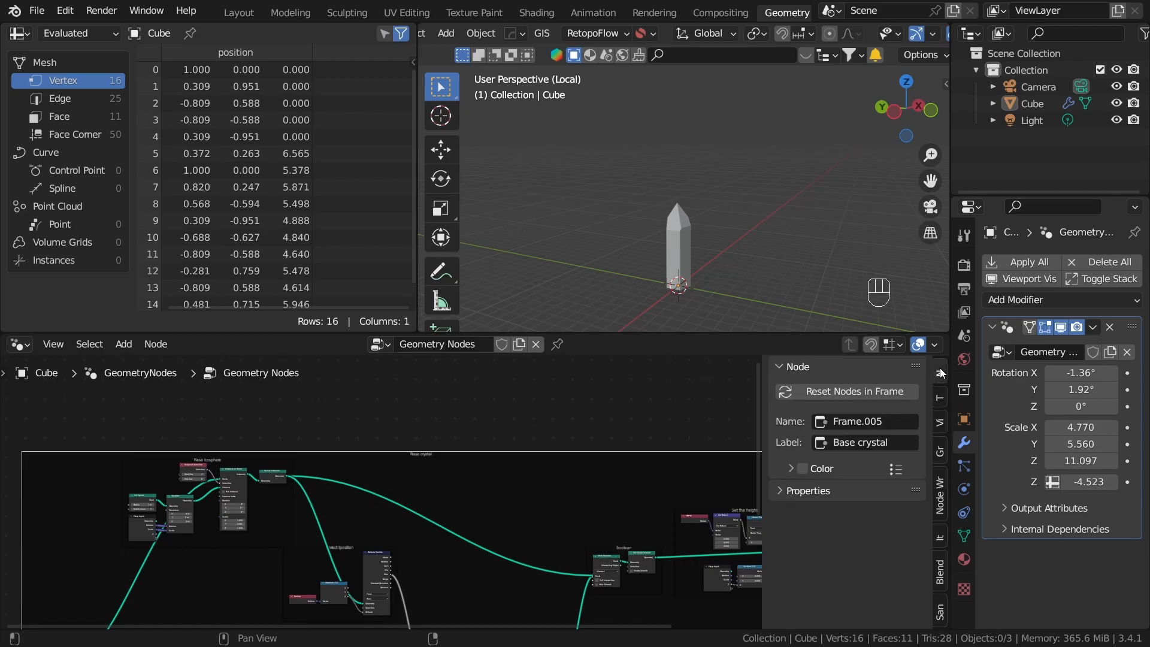
left_click(820, 499)
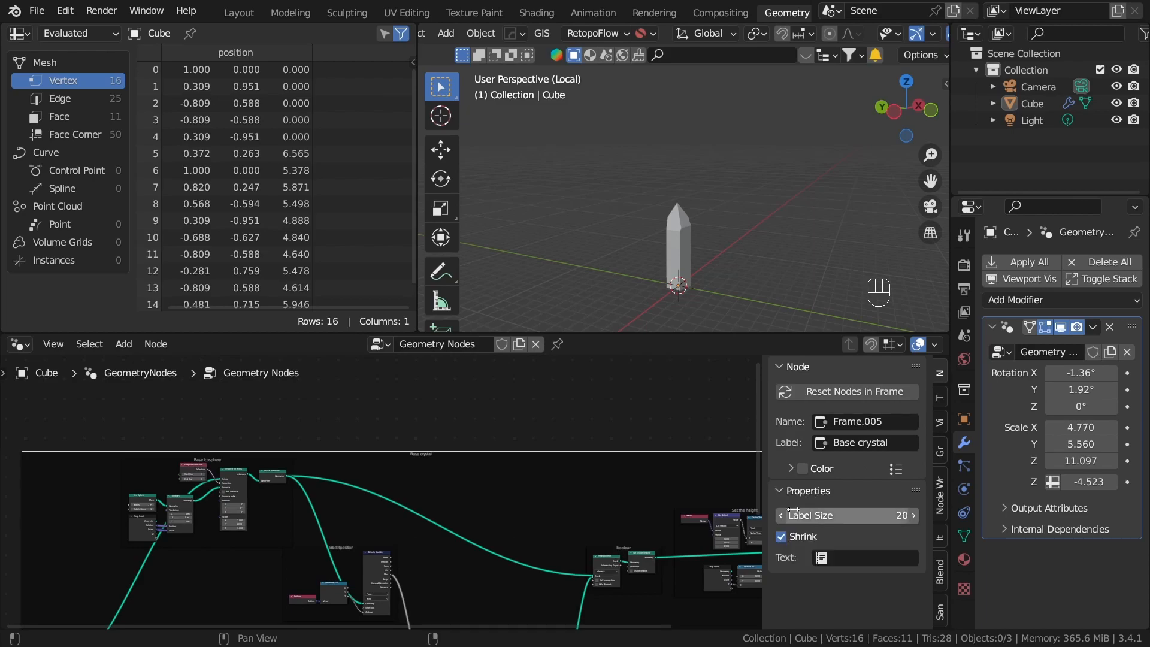
scroll(580, 501, "up", 1)
left_click_drag(832, 516, 892, 515)
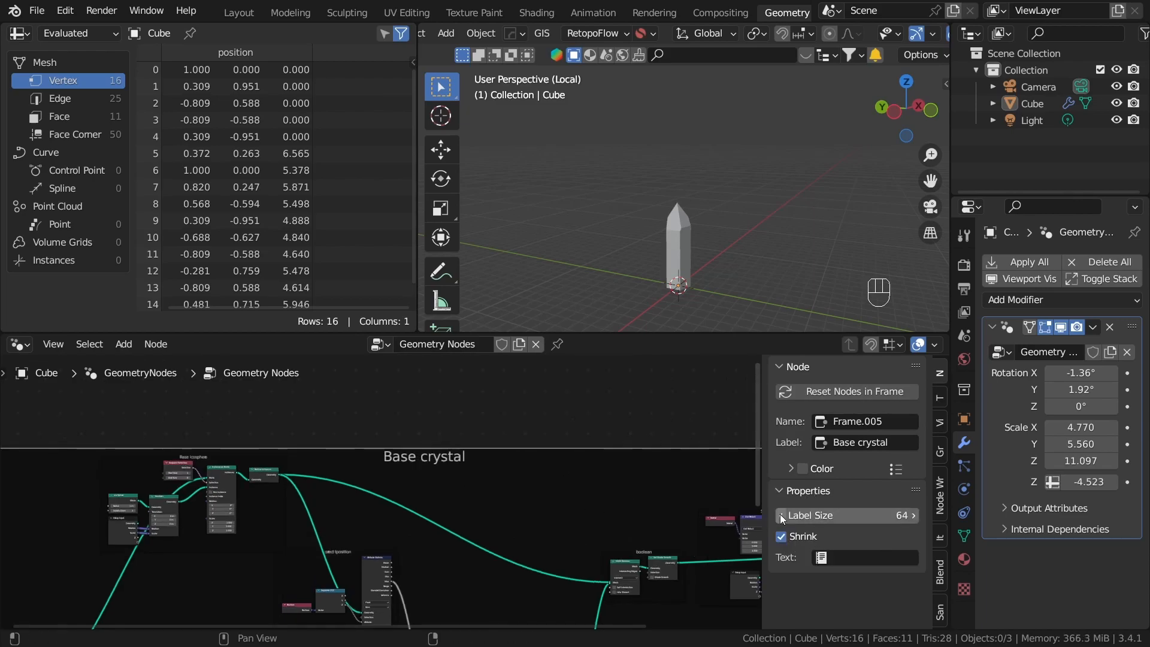
Enable a custom color for the Base crystal frame and make it dark brown.
left_click(801, 468)
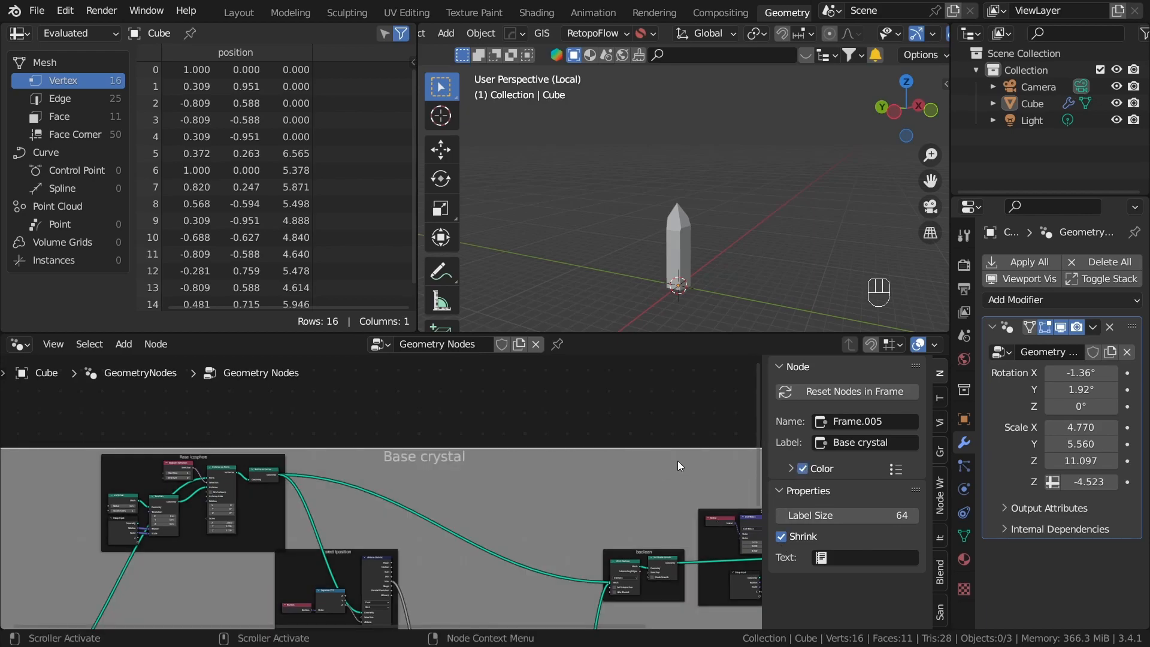
left_click(791, 468)
left_click(835, 495)
left_click_drag(847, 332, 833, 361)
scroll(841, 359, "down", 5)
scroll(841, 360, "down", 2)
scroll(839, 357, "up", 1)
left_click(678, 397)
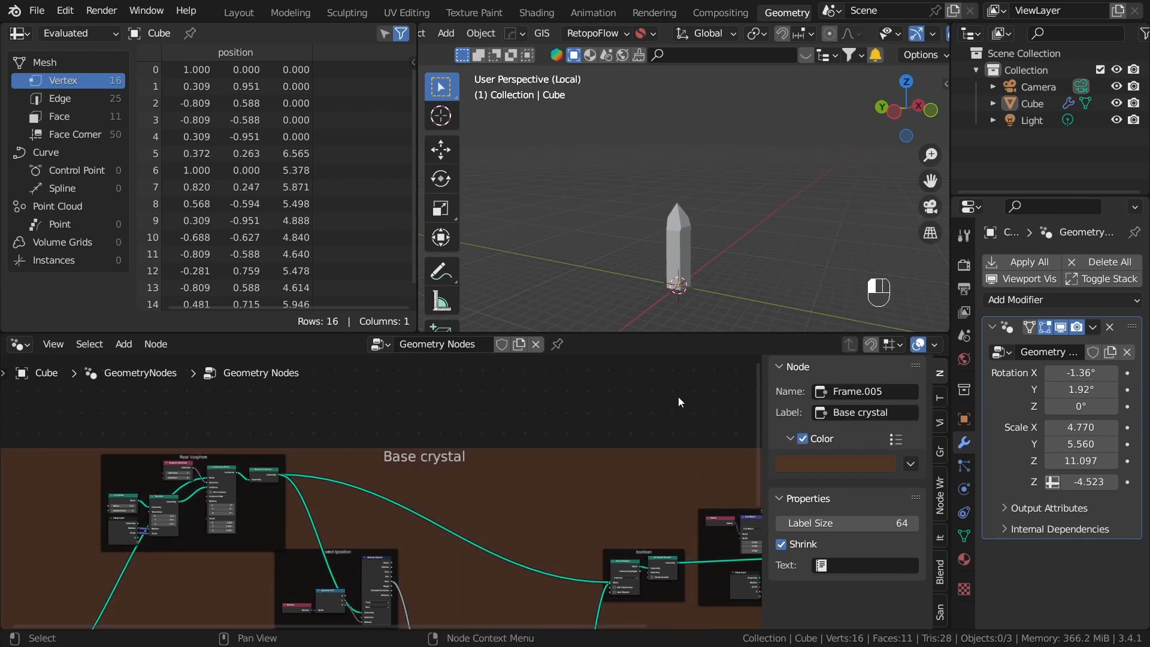
key("n")
scroll(662, 417, "down", 5)
scroll(785, 533, "up", 2)
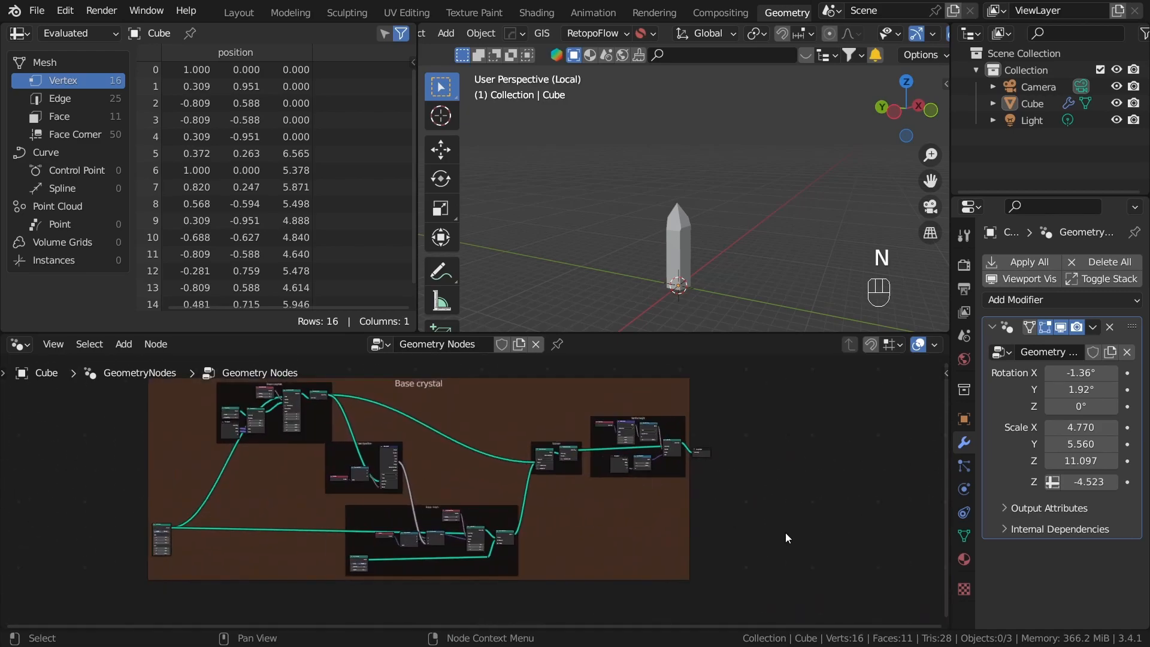
Move the Group Output node well away from the Base crystal frame to free space for more nodes.
scroll(657, 513, "up", 6)
left_click_drag(581, 495, 814, 454)
scroll(598, 509, "down", 5)
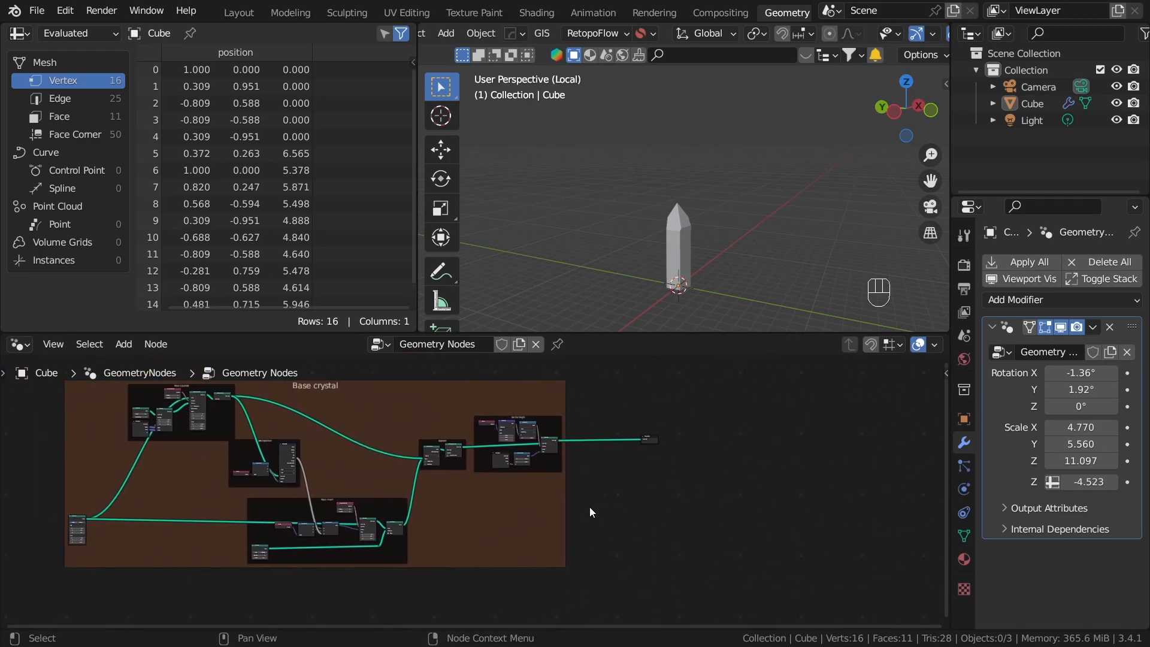
scroll(601, 514, "down", 3)
scroll(657, 546, "up", 4)
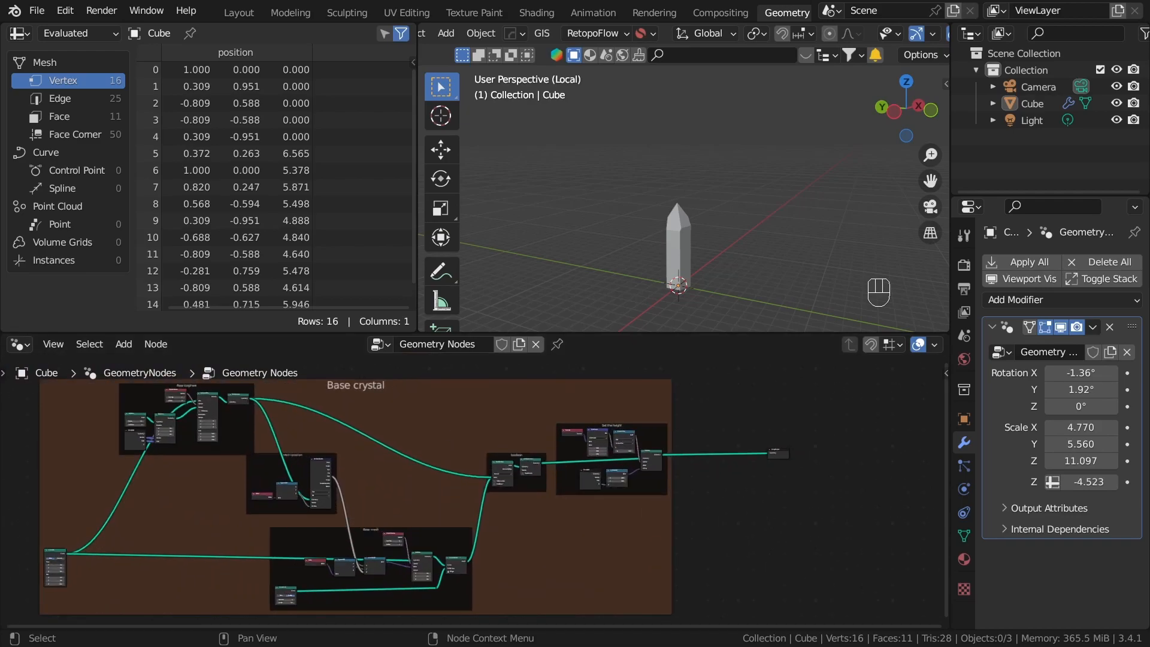
Examine the edges around the crystal's tip from several angles and distances.
scroll(703, 243, "up", 8)
middle_click_drag(646, 201, 710, 275, "shift")
middle_click_drag(692, 219, 718, 249)
middle_click_drag(695, 128, 788, 85)
scroll(724, 174, "down", 6)
middle_click_drag(723, 174, 748, 231)
scroll(599, 221, "up", 4)
scroll(716, 259, "up", 3)
scroll(692, 219, "down", 2)
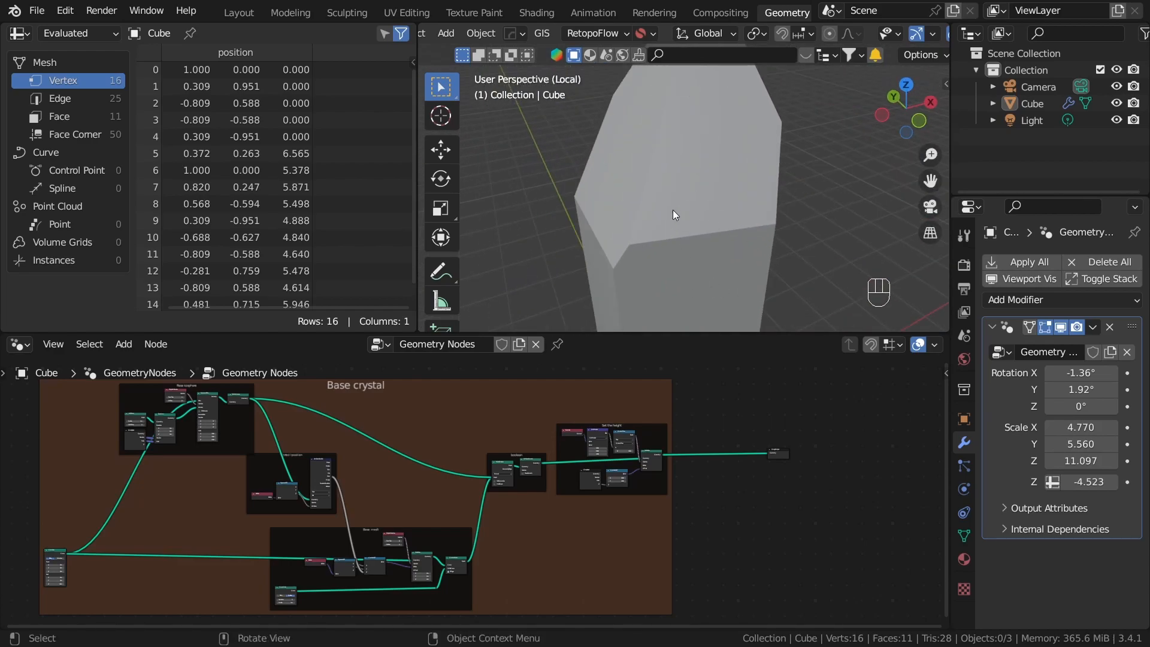
scroll(724, 203, "down", 4)
scroll(735, 513, "down", 3)
scroll(581, 475, "up", 6)
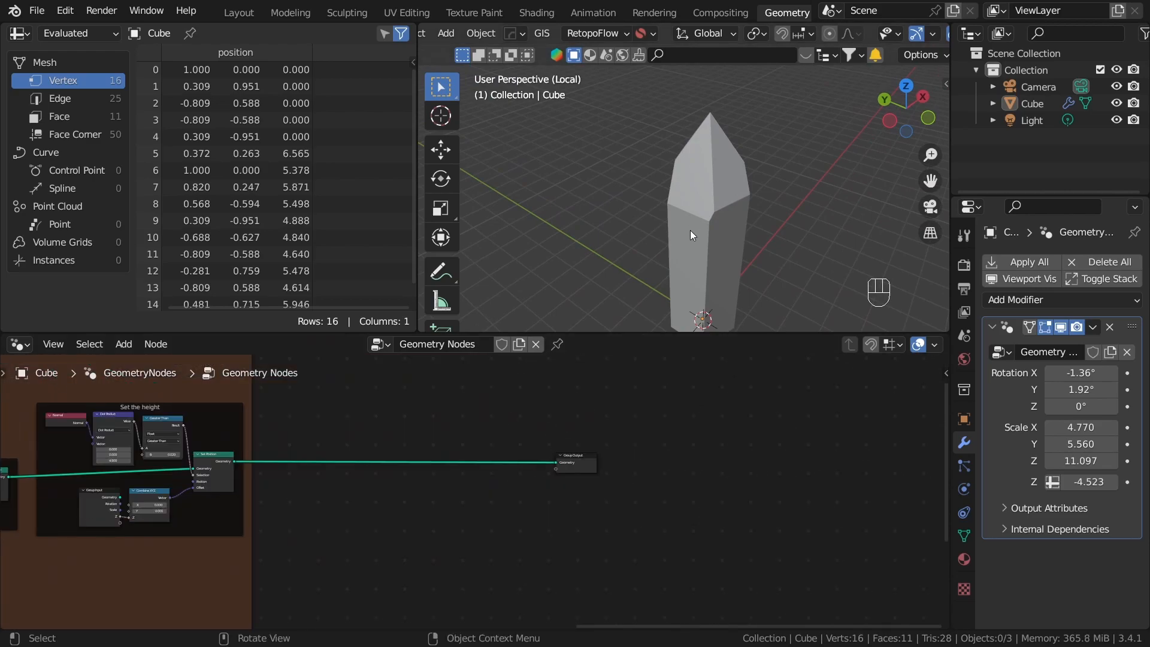
middle_click_drag(732, 189, 505, 195, "shift")
middle_click_drag(576, 225, 582, 217)
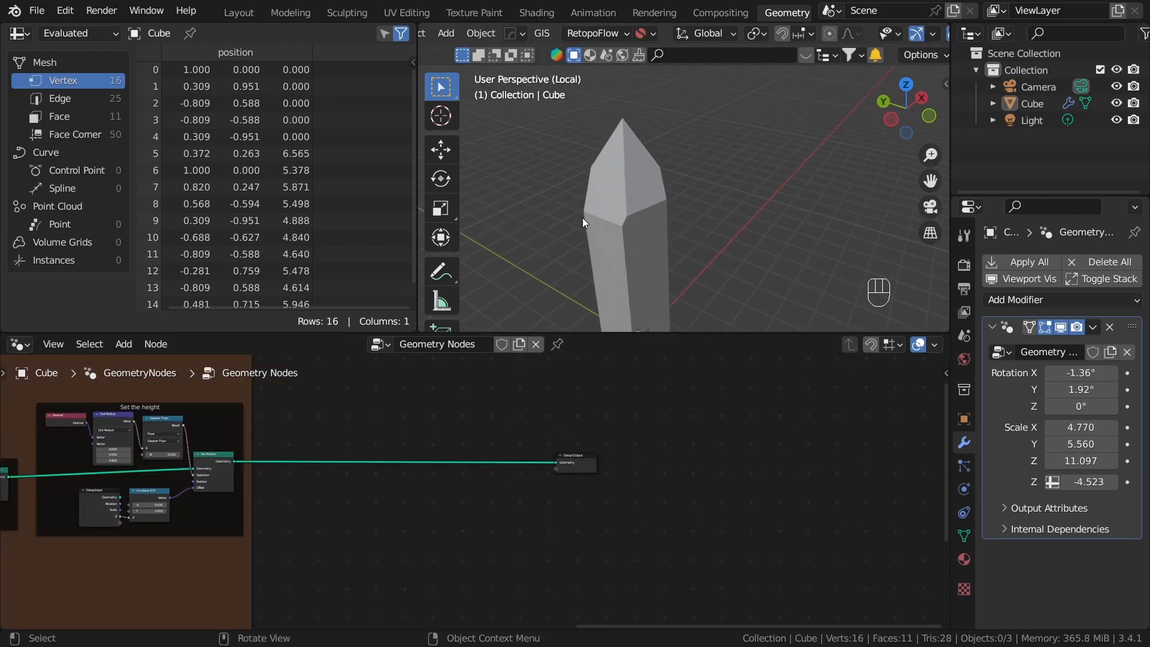
Trace the edges where the crystal's tip meets its body with freehand annotation strokes.
left_click(441, 270)
scroll(700, 223, "up", 3)
middle_click_drag(680, 222, 761, 195)
scroll(689, 209, "up", 2)
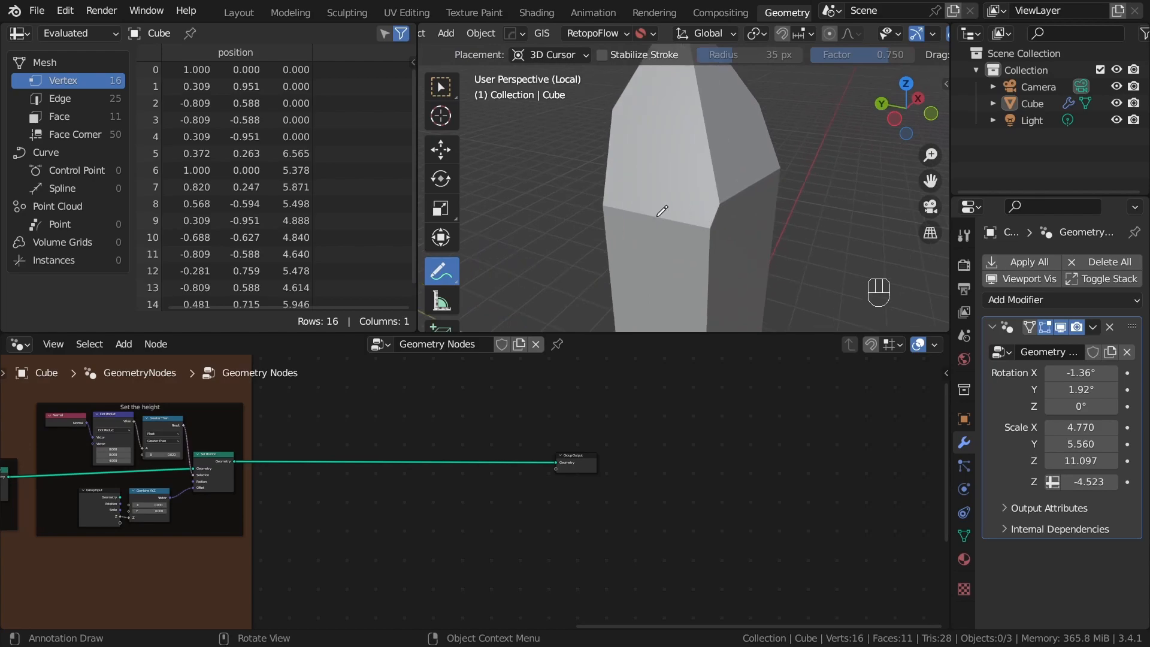
mouse_move(603, 203)
left_mouse_down()
mouse_move(711, 226)
mouse_move(731, 195)
mouse_move(796, 160)
left_mouse_up()
left_click_drag(721, 200, 698, 81)
left_click_drag(720, 225, 709, 231)
left_click_drag(710, 324, 706, 328)
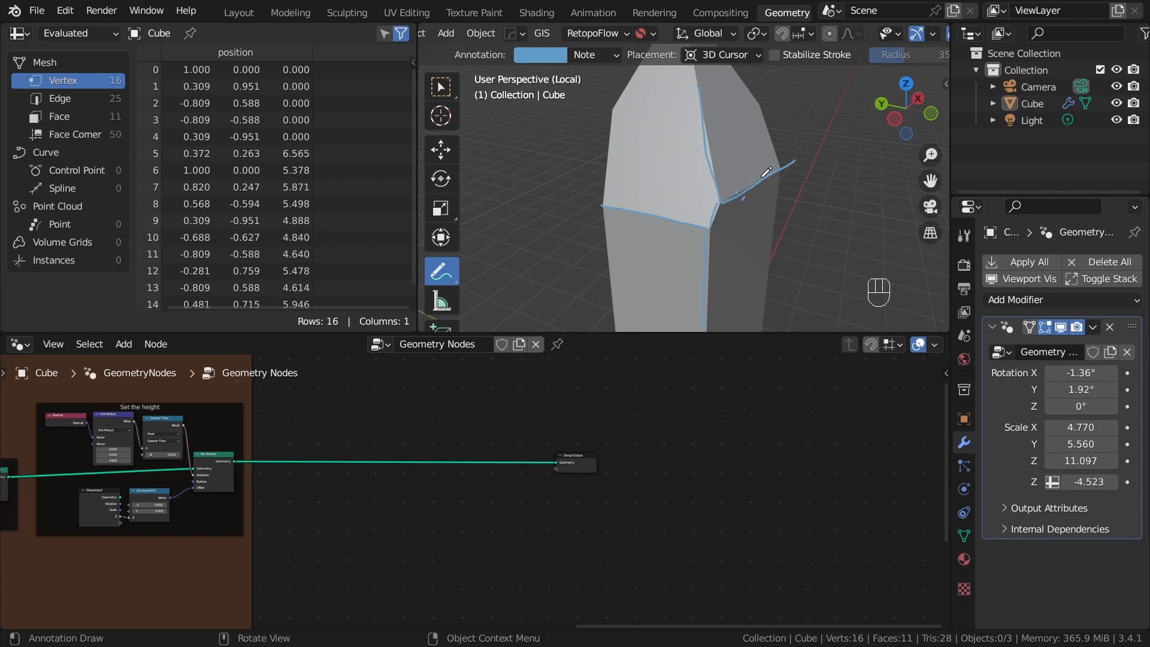
left_click(790, 171)
left_click(669, 227)
mouse_move(833, 208)
left_mouse_down()
mouse_move(839, 226)
mouse_move(874, 197)
left_mouse_up()
Undo all annotation strokes on the crystal, return to the selection tool and select the crystal.
key("ctrl+z")
key("ctrl+z")
key("ctrl+z")
key("ctrl+z")
key("ctrl+z")
key("ctrl+z")
key("ctrl+z")
key("ctrl+z")
key("ctrl+z")
key("ctrl+z")
key("ctrl+z")
key("ctrl+z")
key("ctrl+z")
key("ctrl+z")
key("ctrl+z")
key("ctrl+z")
key("ctrl+z")
key("ctrl+z")
key("ctrl+z")
key("ctrl+z")
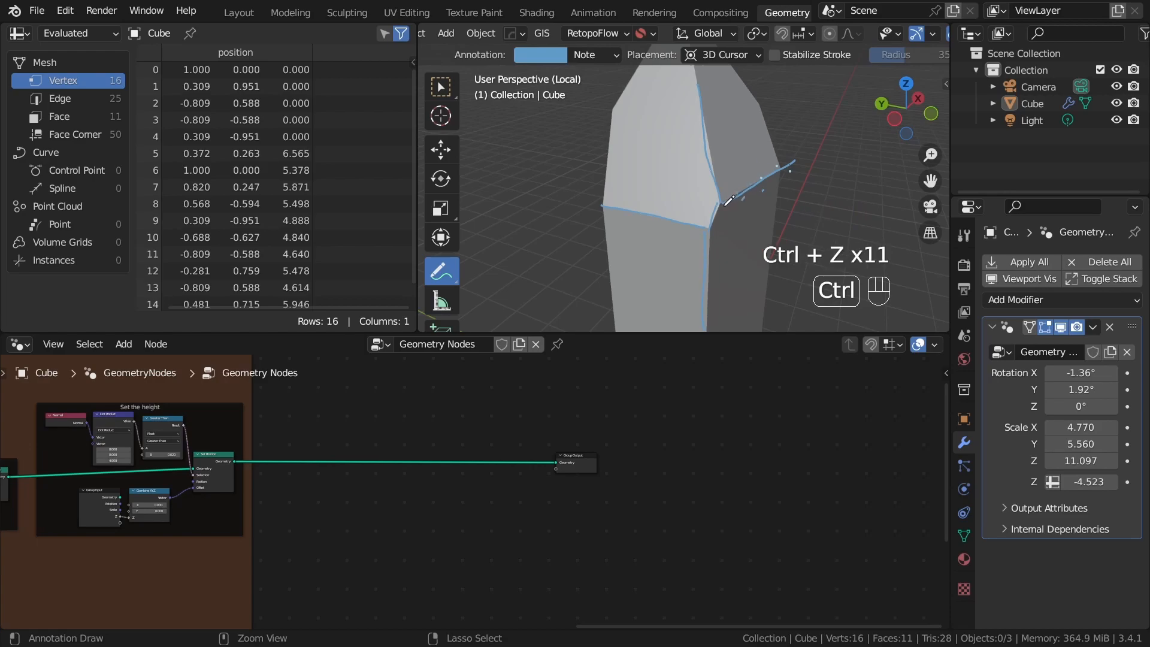
key("ctrl+z")
key("ctrl+z")
key("ctrl+z")
left_click(435, 87)
left_click(732, 260)
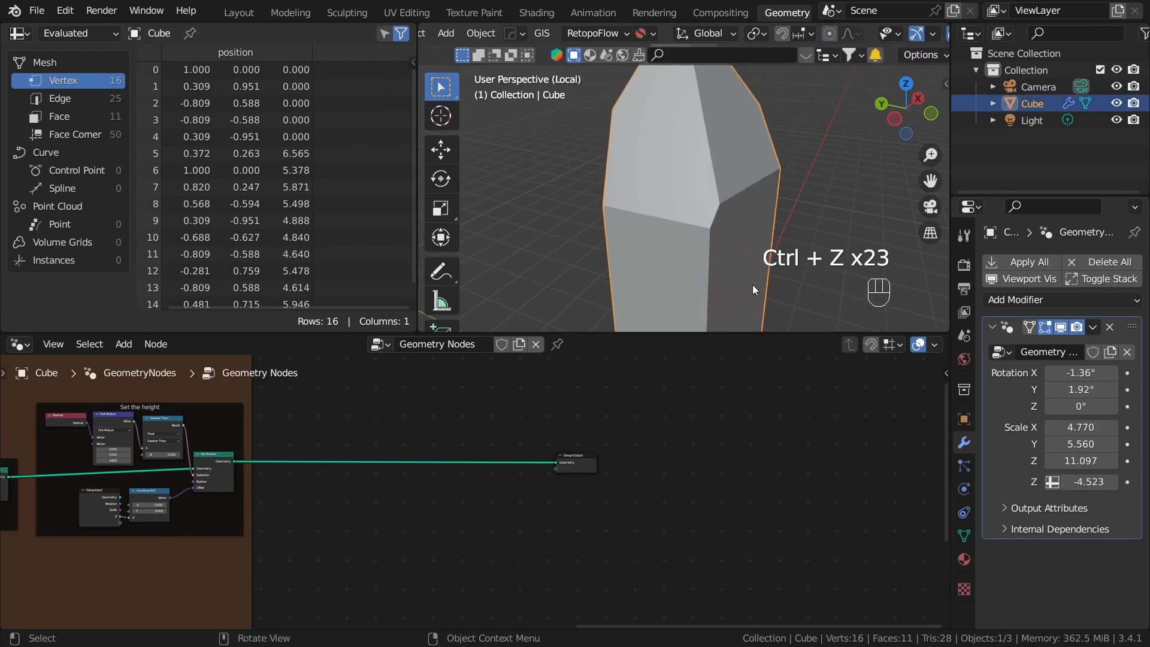
Insert a Mesh to Curve node between Set Position and Group Output.
key("shift+a")
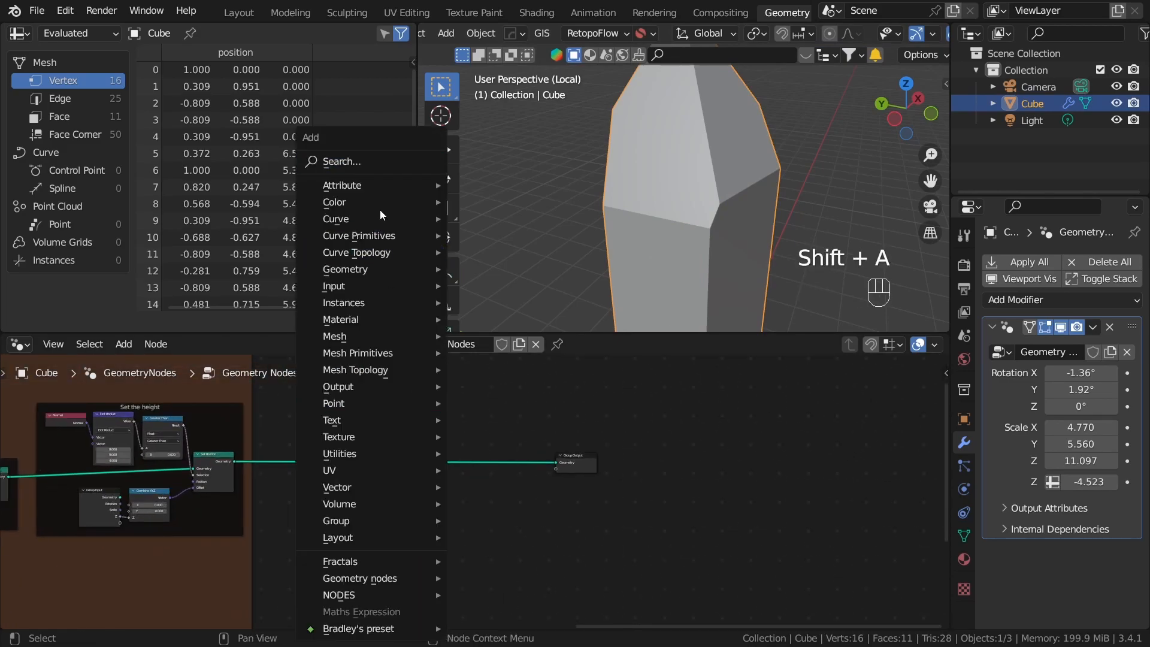
left_click(391, 158)
type("mesh to")
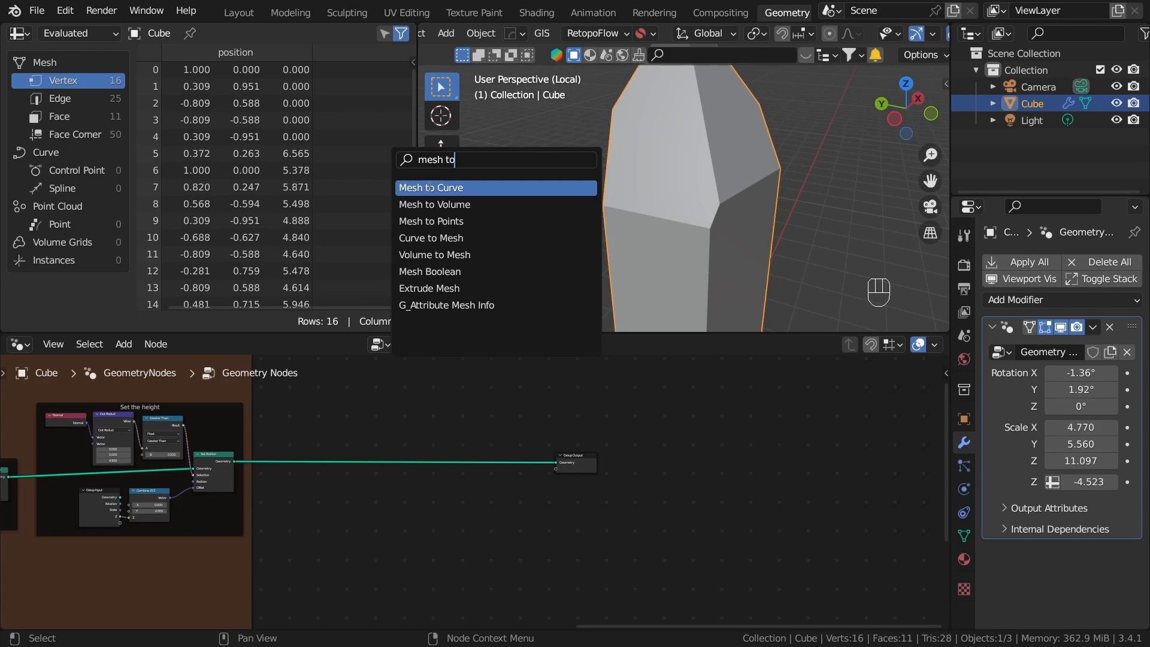
left_click(430, 188)
left_click(402, 461)
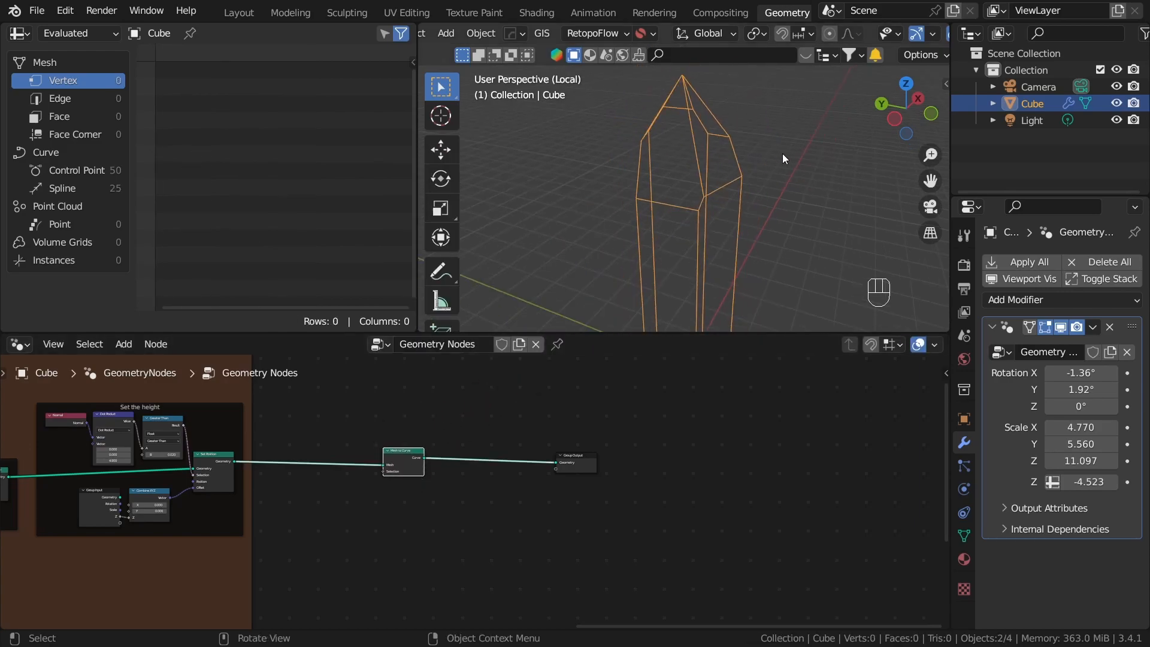
Inspect the crystal's wireframe edges and add a Curve Circle node above Mesh to Curve.
middle_click_drag(790, 149, 755, 228)
scroll(766, 139, "up", 5)
scroll(702, 141, "down", 2)
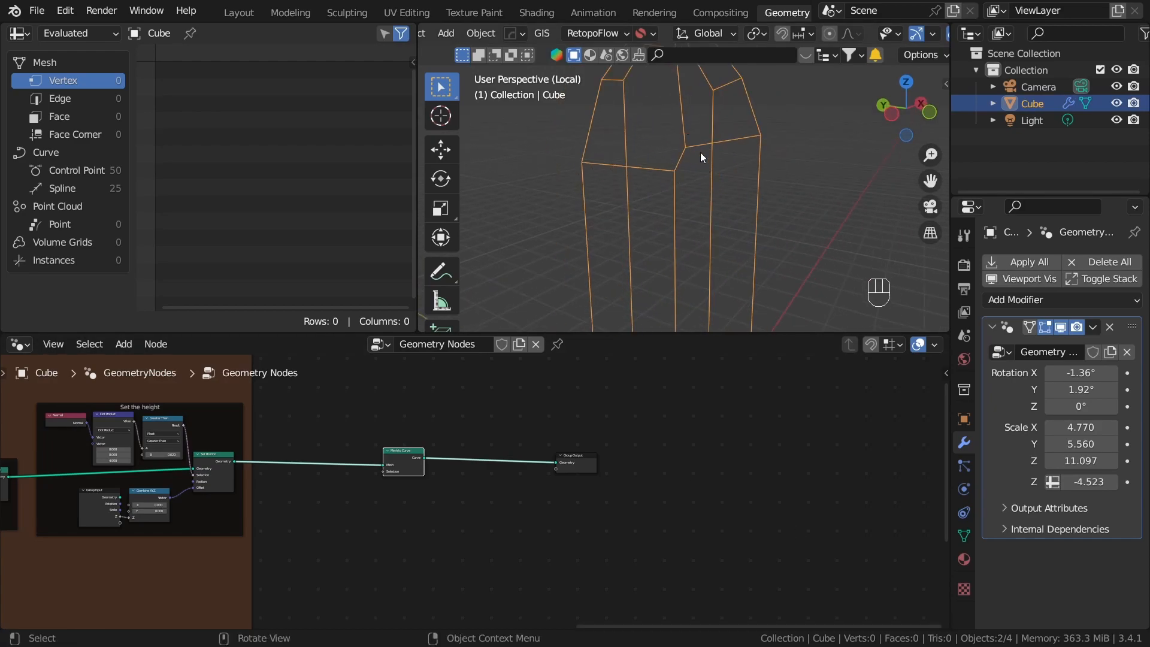
scroll(711, 222, "down", 2)
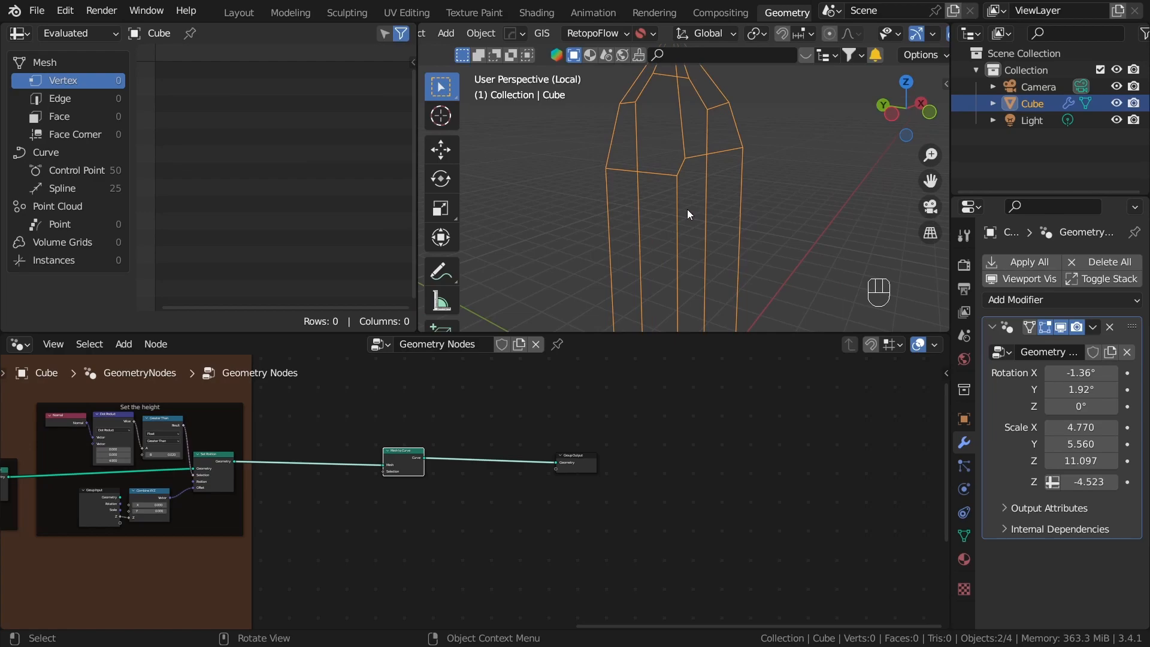
middle_click_drag(618, 137, 828, 138)
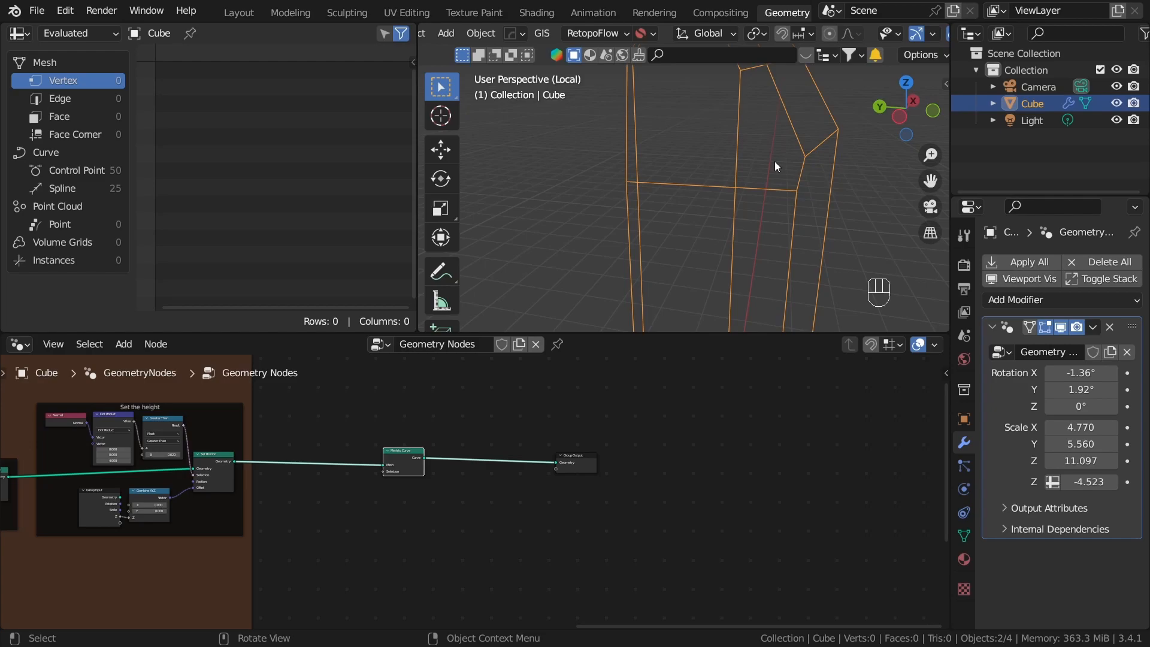
scroll(486, 459, "up", 2)
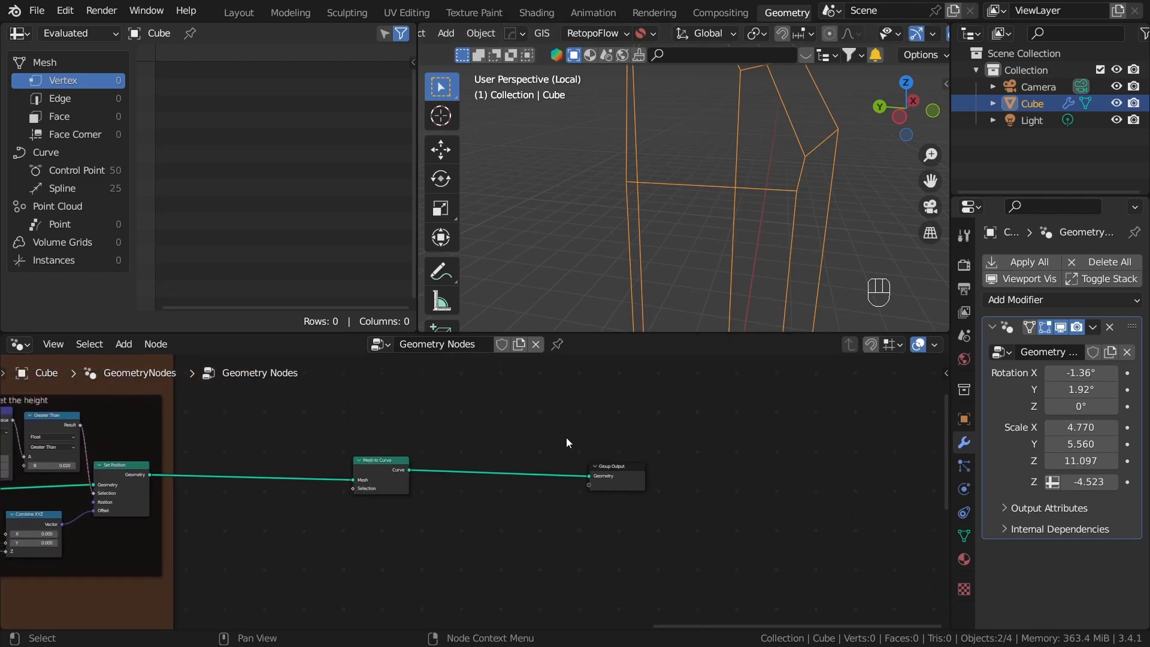
key("shift+a")
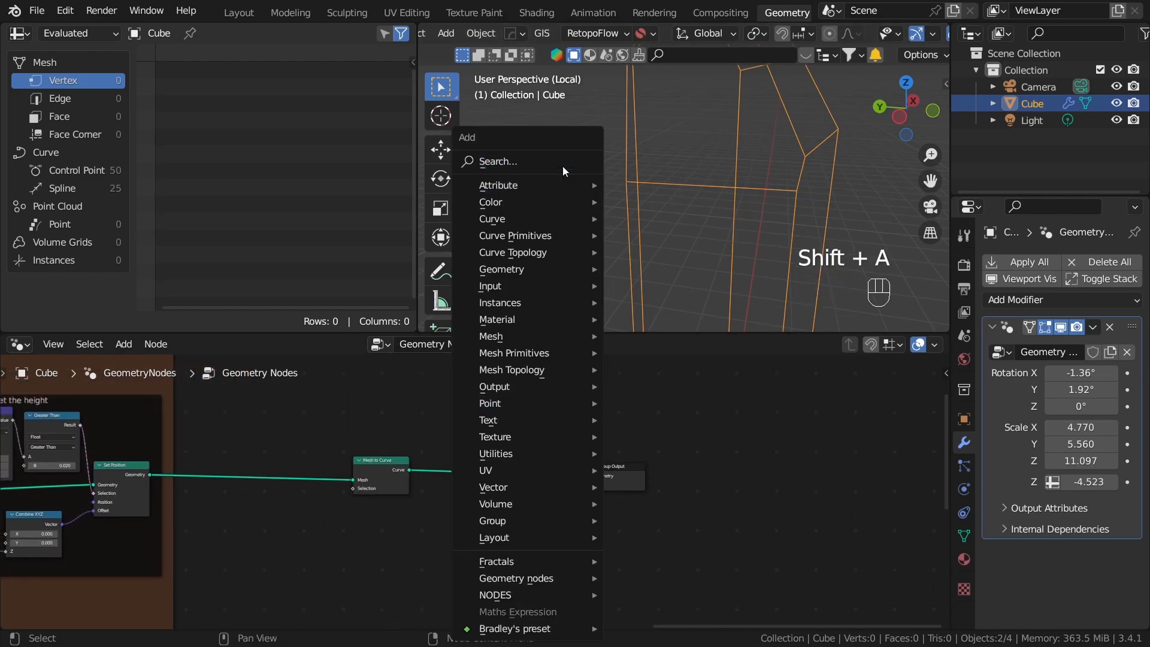
left_click(562, 163)
type("curv e")
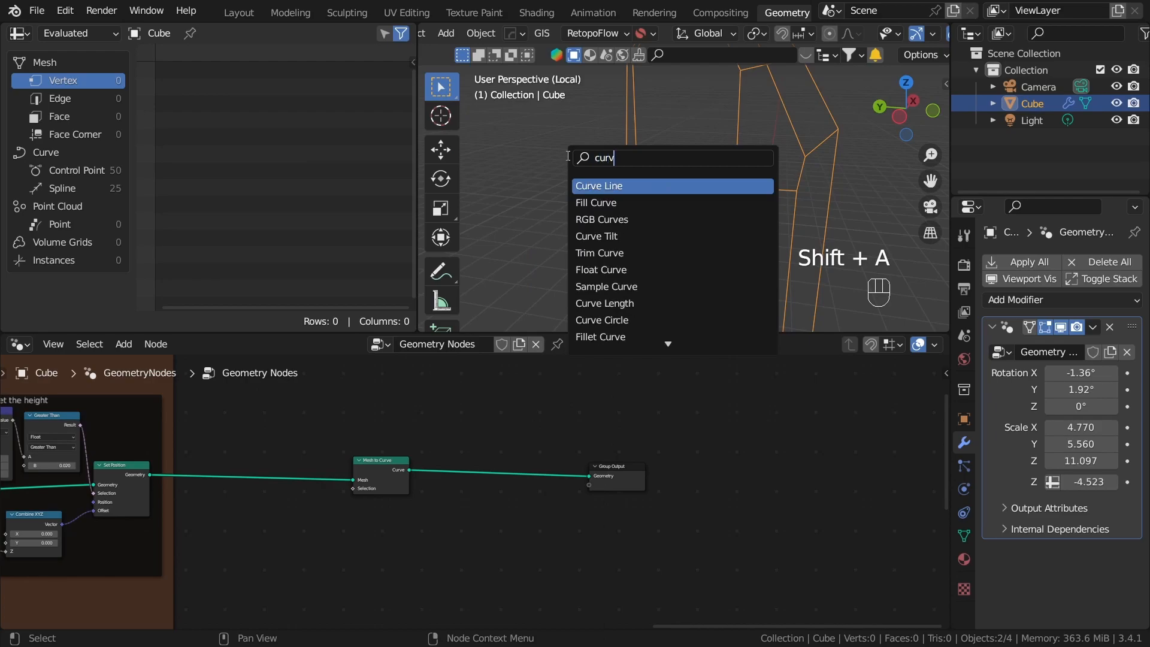
key("BackSpace")
key("BackSpace")
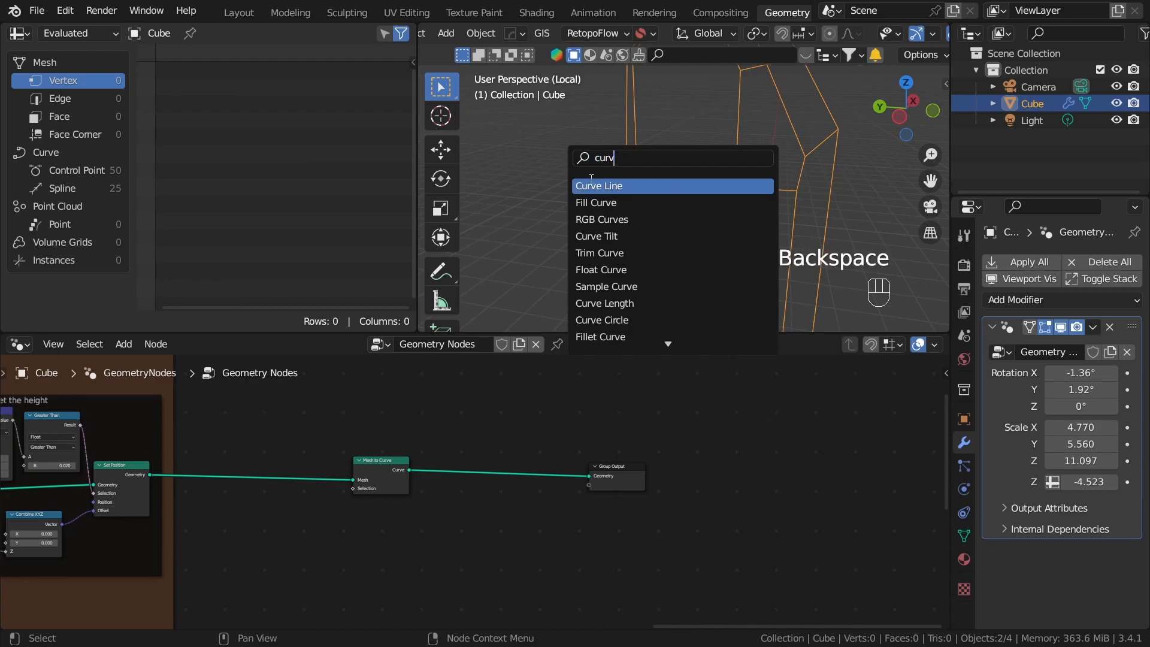
type("e c")
key("Return")
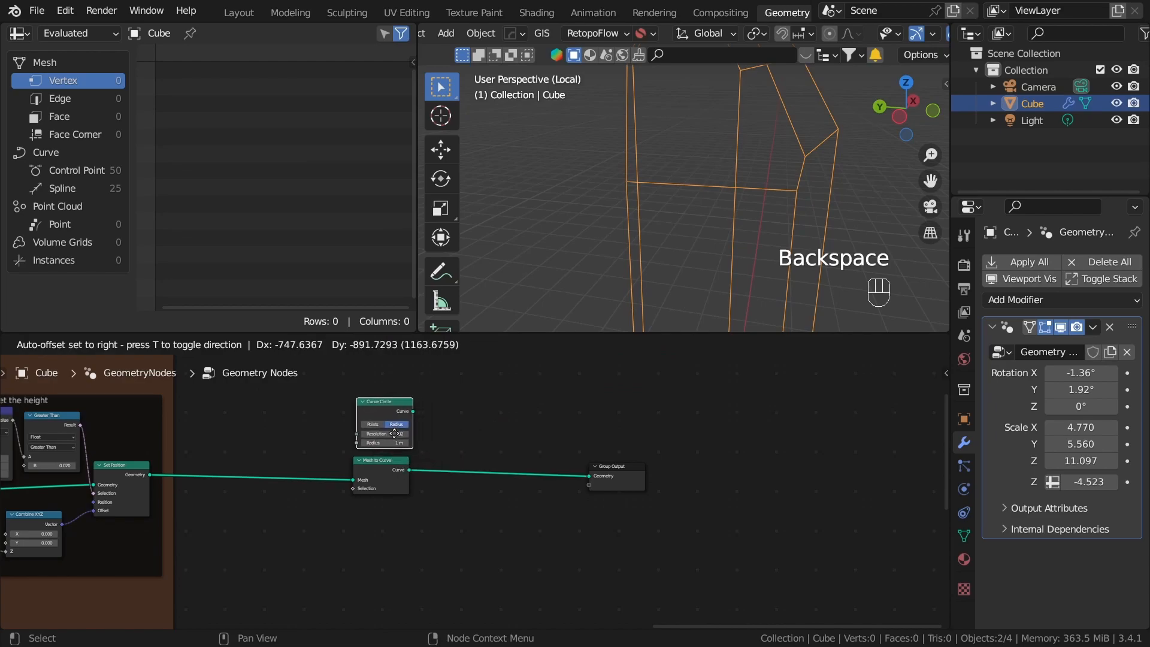
left_click(436, 441)
Insert a Curve to Mesh node between Mesh to Curve and Group Output, with Curve Circle as its Profile Curve.
scroll(437, 440, "up", 1)
key("shift+a")
left_click(458, 167)
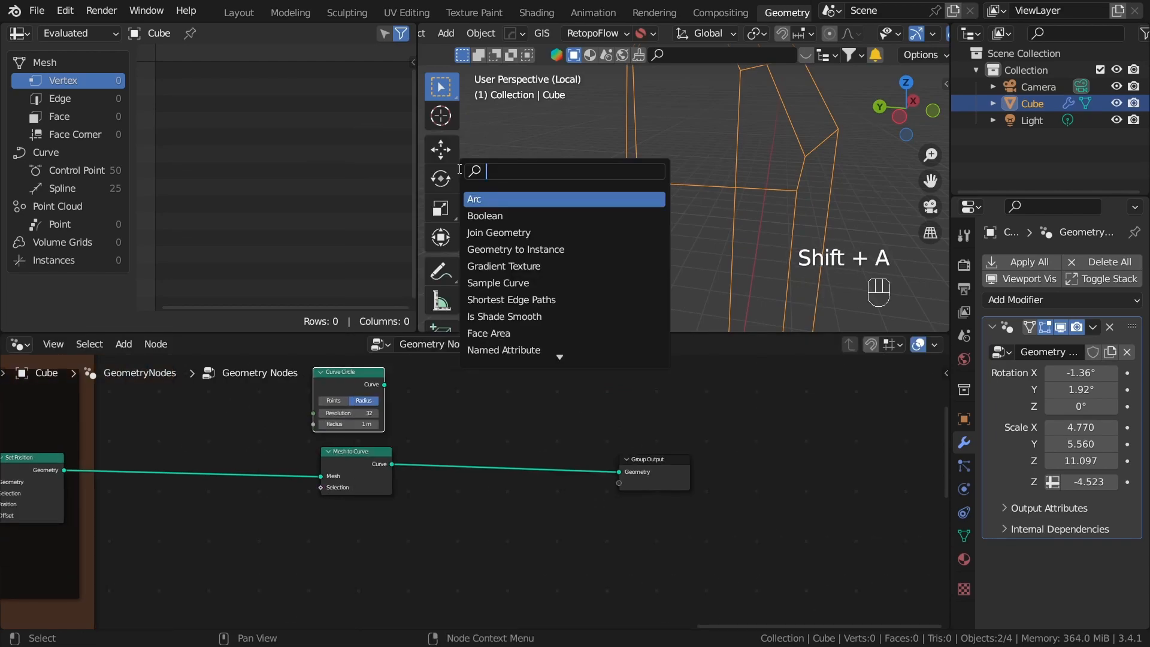
type("curve to m")
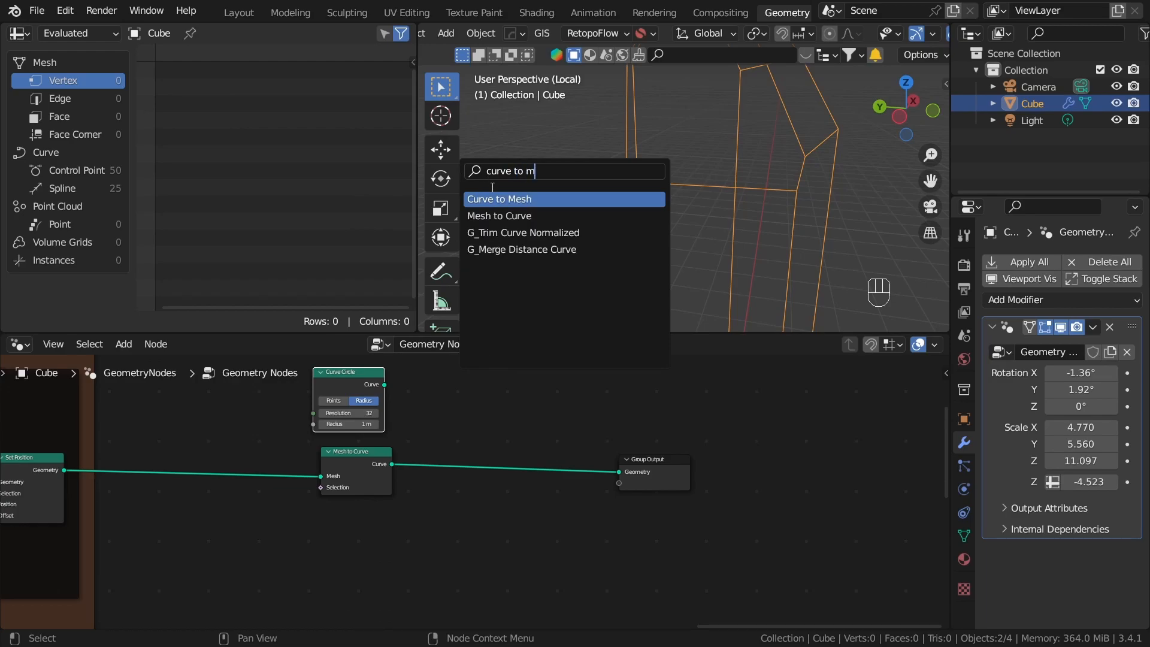
key("Return")
left_click(503, 454)
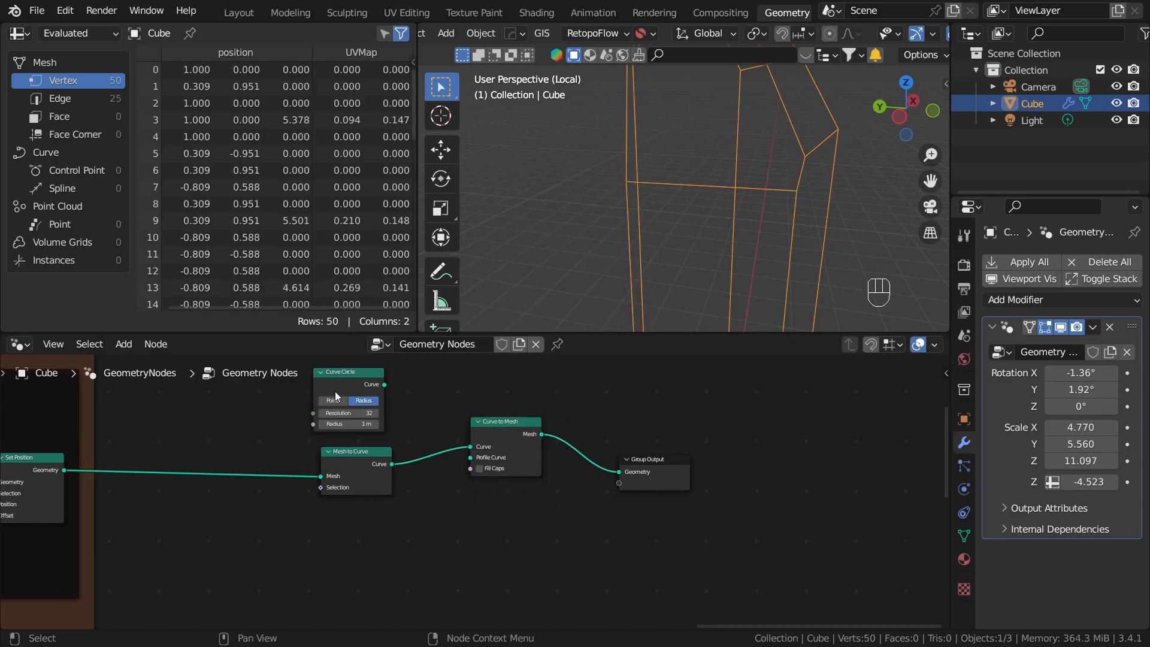
scroll(392, 454, "up", 2)
left_click_drag(389, 409, 507, 507)
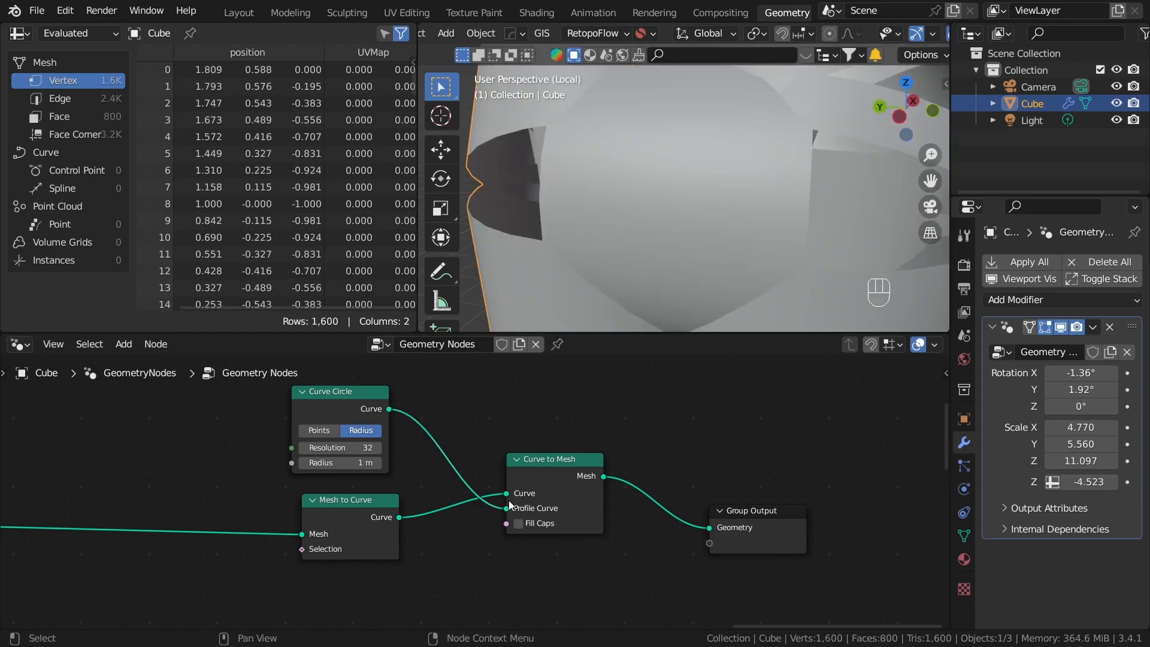
Save the file and reduce the Curve Circle node's radius to 0.05 m.
key("ctrl+s")
scroll(612, 117, "down", 5)
middle_click_drag(612, 117, 712, 198)
scroll(413, 473, "up", 3)
middle_click_drag(413, 473, 608, 515)
scroll(519, 435, "up", 2)
scroll(609, 515, "up", 2)
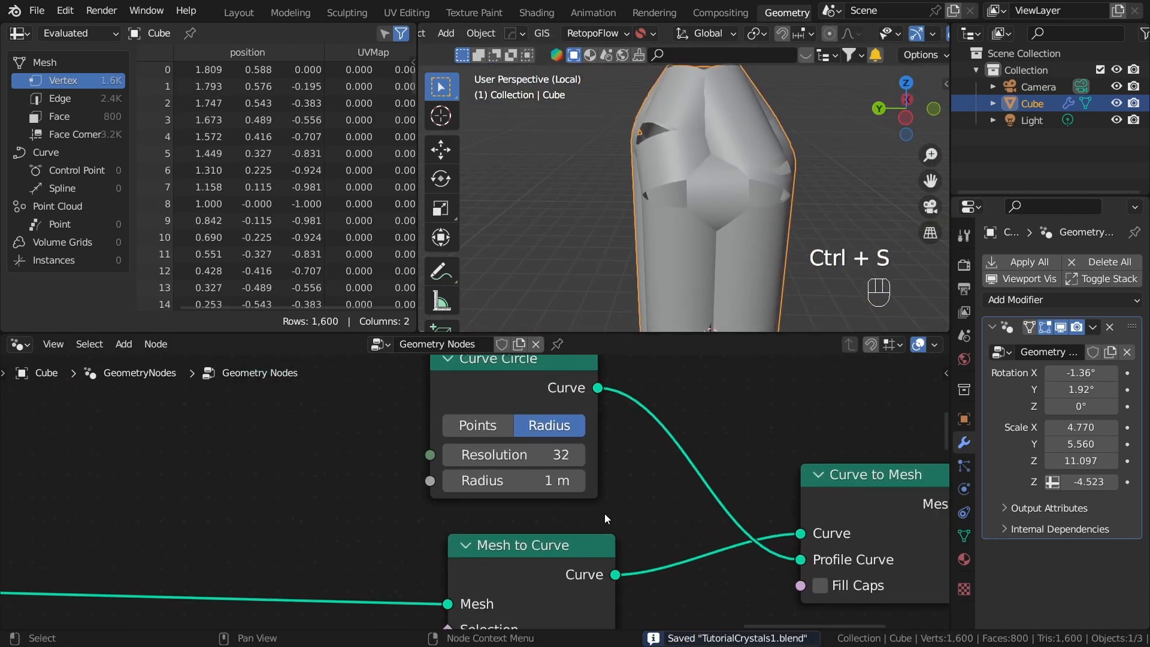
left_click_drag(546, 480, 484, 479, "shift")
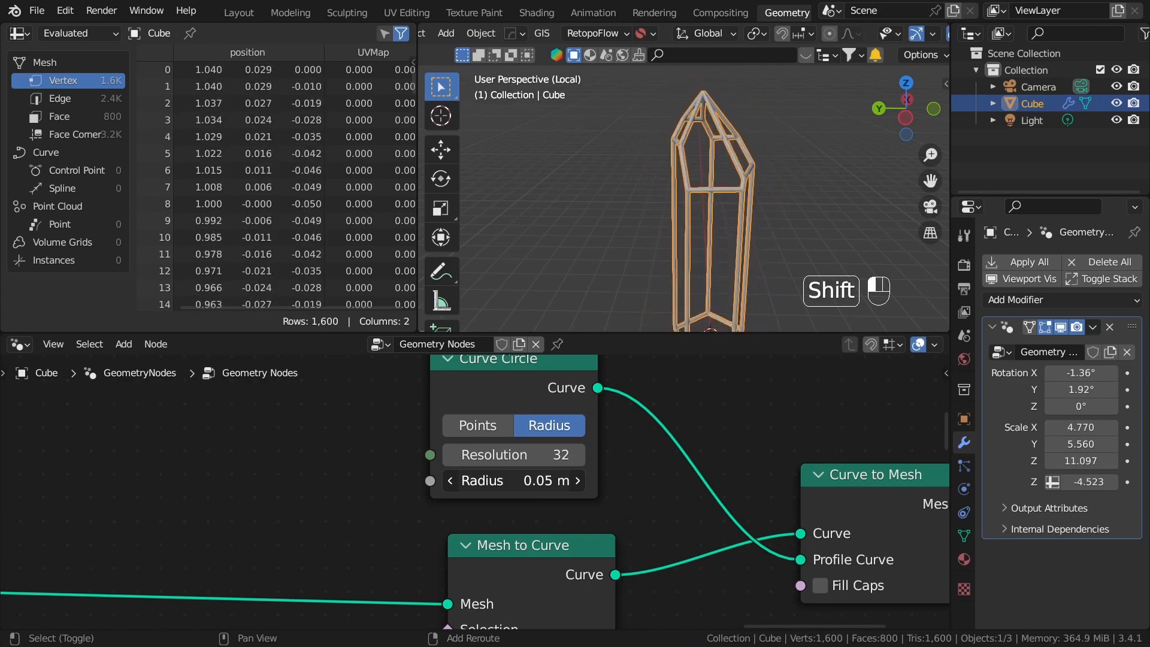
Set the Curve Circle node's radius to 0.04 m and deselect the crystal to check the thinner edges.
left_click(546, 479)
key("Left")
key("Left")
key("BackSpace")
type("4")
key("Return")
left_click(824, 168)
middle_click_drag(824, 168, 741, 219)
scroll(741, 453, "down", 2)
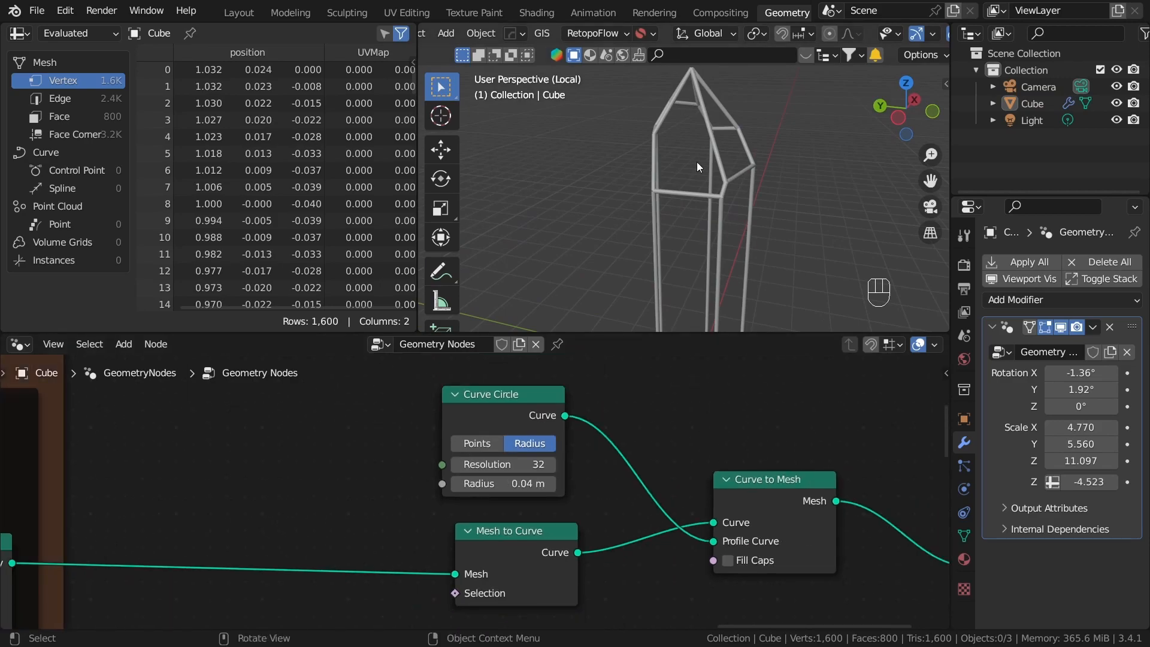
scroll(742, 217, "up", 4)
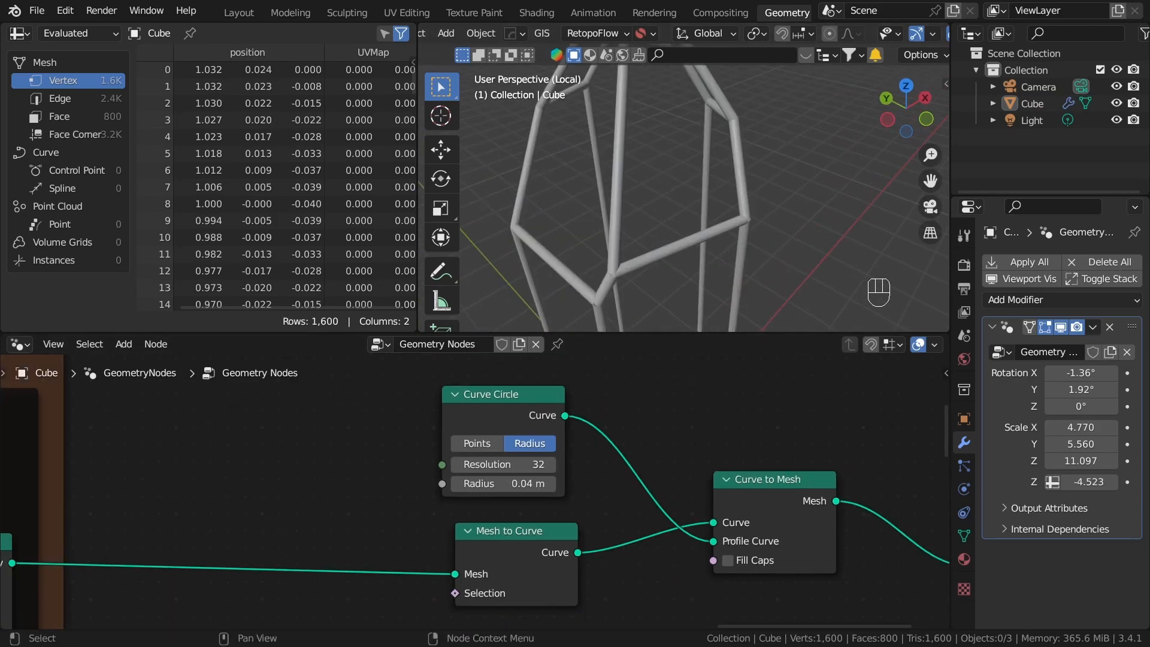
Make room before Group Output and insert a Distribute Points on Faces node between it and Curve to Mesh.
scroll(475, 491, "down", 1)
middle_click_drag(874, 562, 667, 565)
left_click_drag(716, 552, 900, 523)
scroll(645, 421, "down", 2)
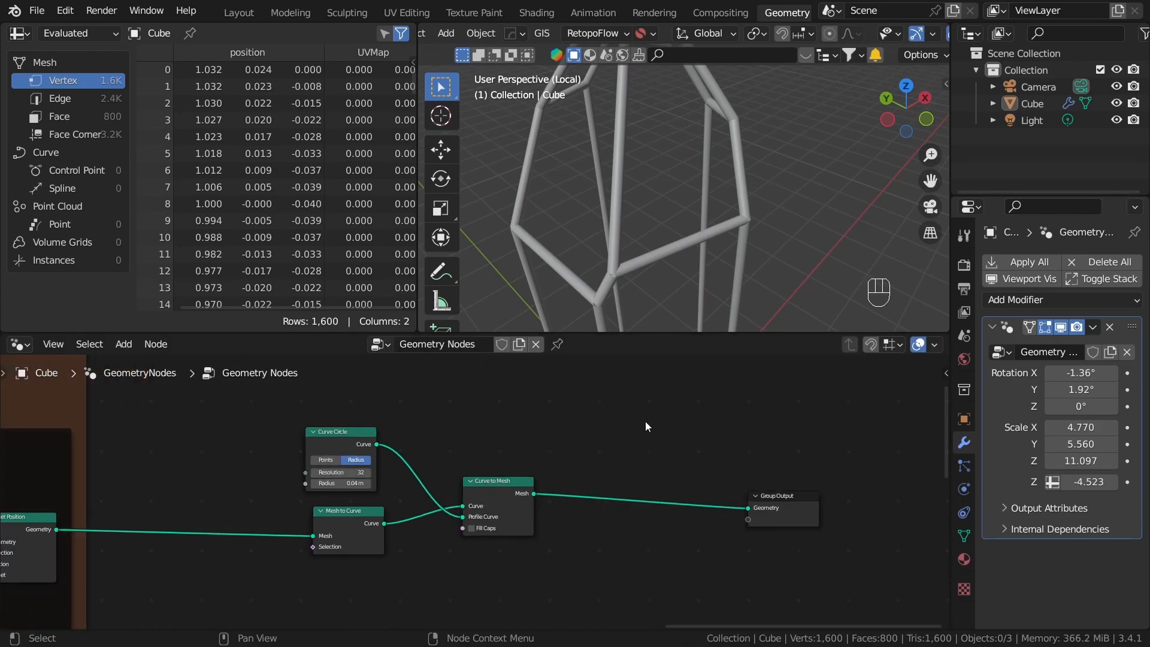
key("shift+a")
left_click(606, 151)
type("distr")
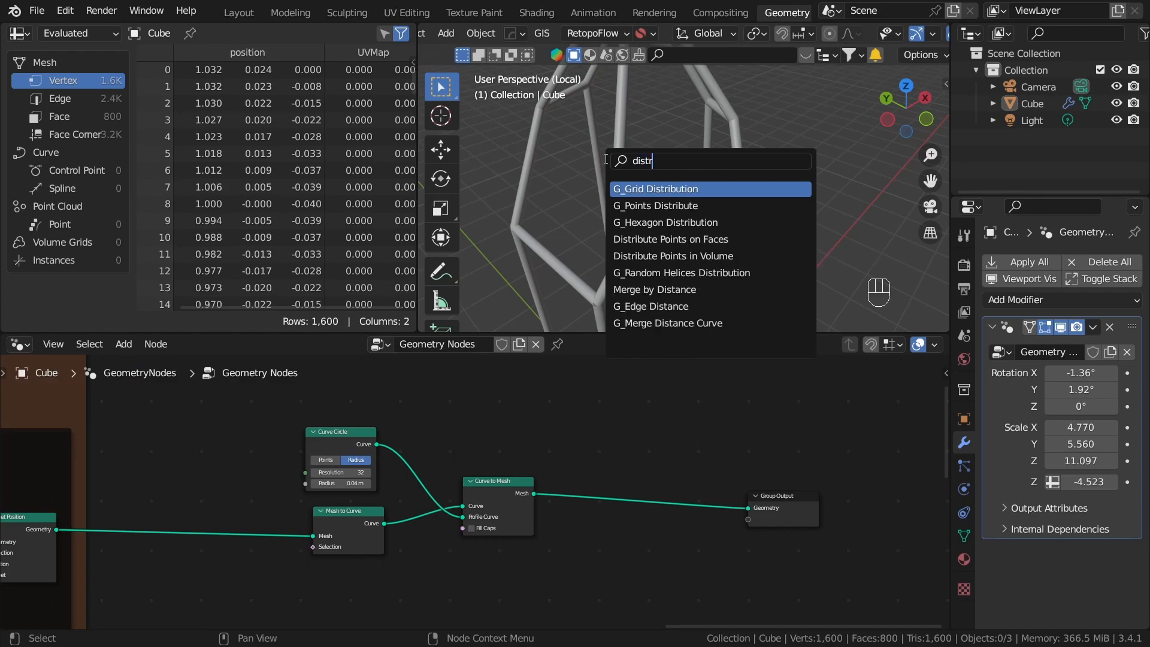
type("ib")
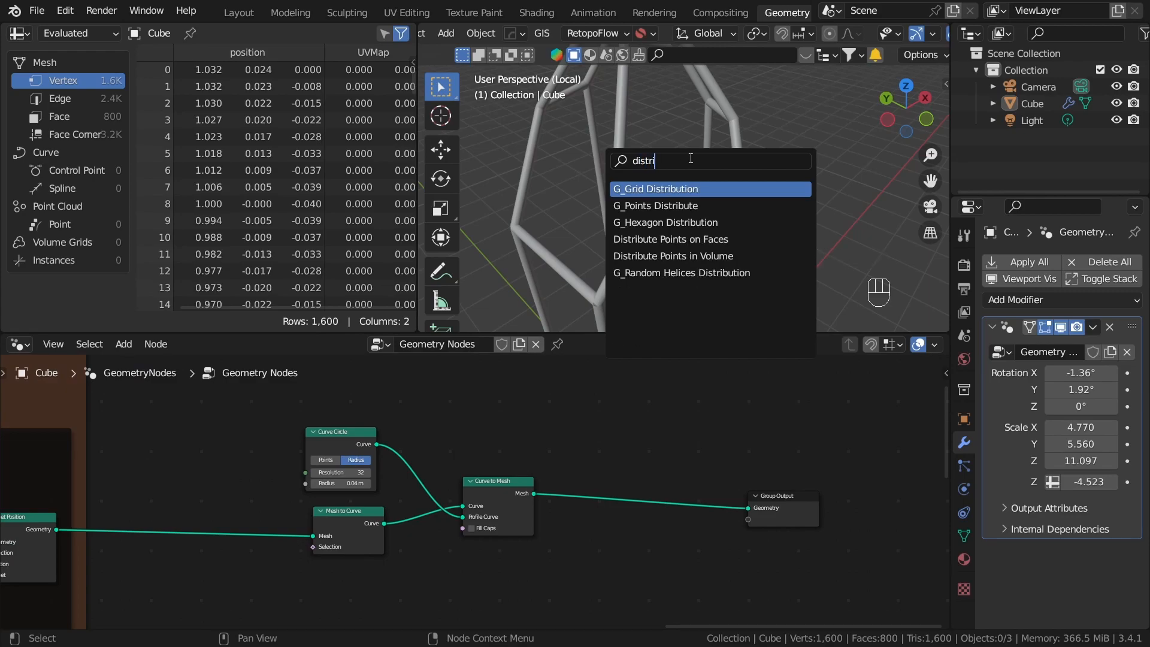
left_click(683, 239)
left_click(645, 529)
mouse_move(681, 236)
middle_mouse_down()
mouse_move(752, 153)
mouse_move(647, 179)
mouse_move(724, 201)
mouse_move(712, 186)
mouse_move(671, 243)
middle_mouse_up()
scroll(598, 398, "down", 1)
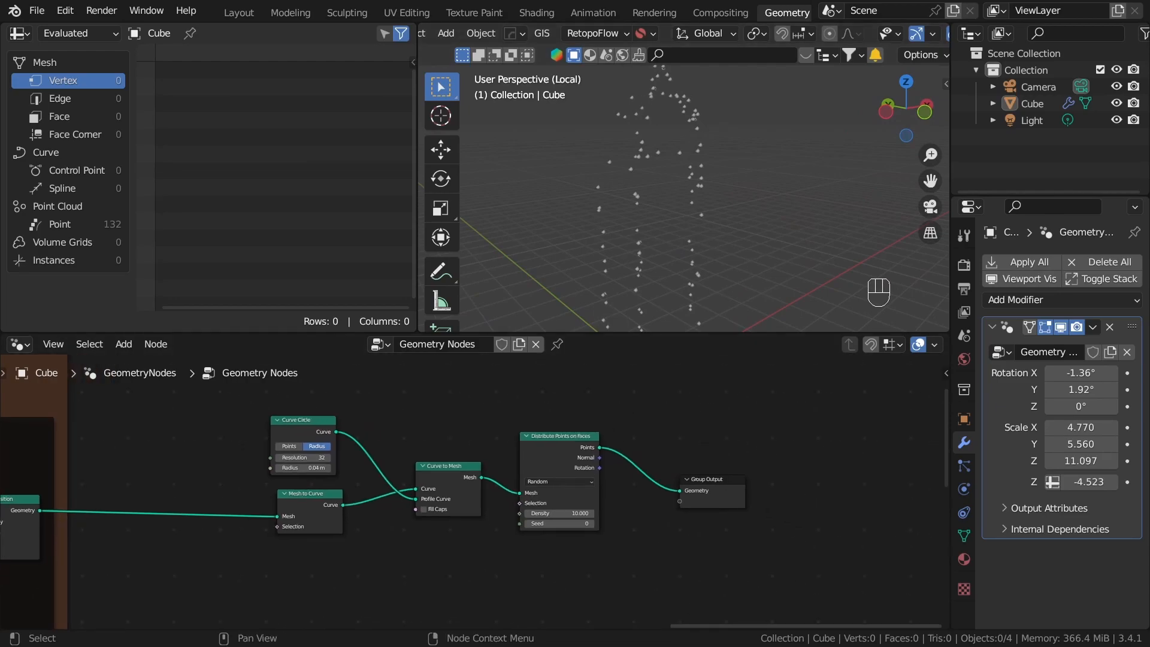
Move Group Output further away and insert an Instance on Points node between Distribute Points on Faces and Group Output.
scroll(749, 496, "up", 1)
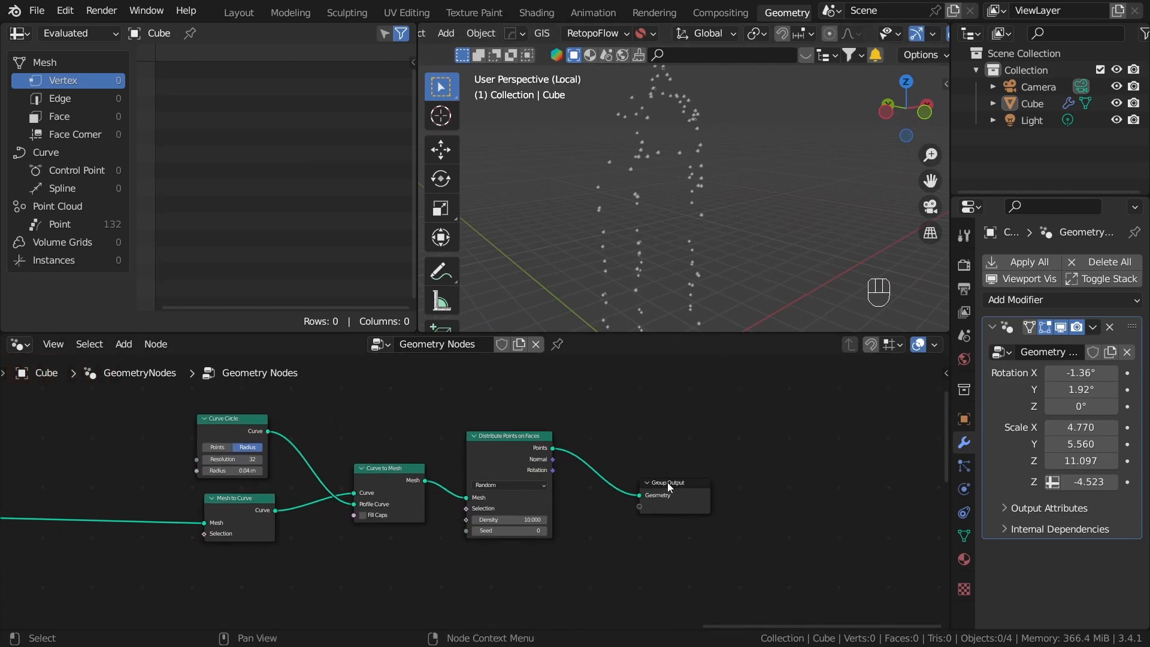
left_click_drag(664, 477, 760, 474)
key("shift+a")
left_click(639, 157)
type("i")
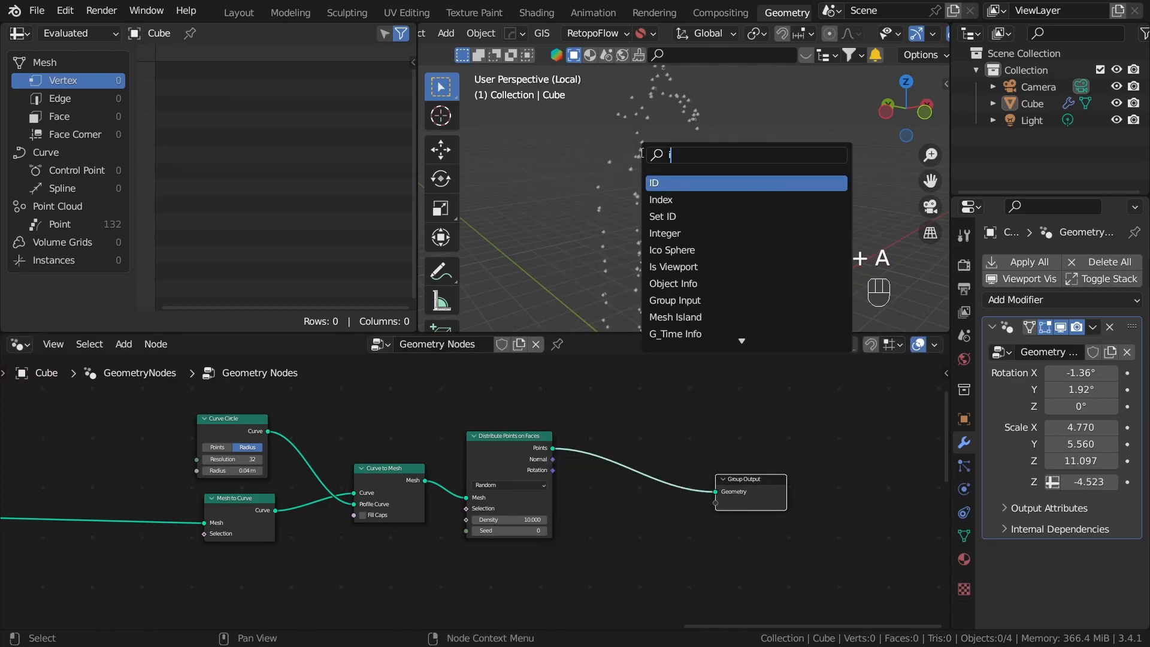
type("nstances on poi")
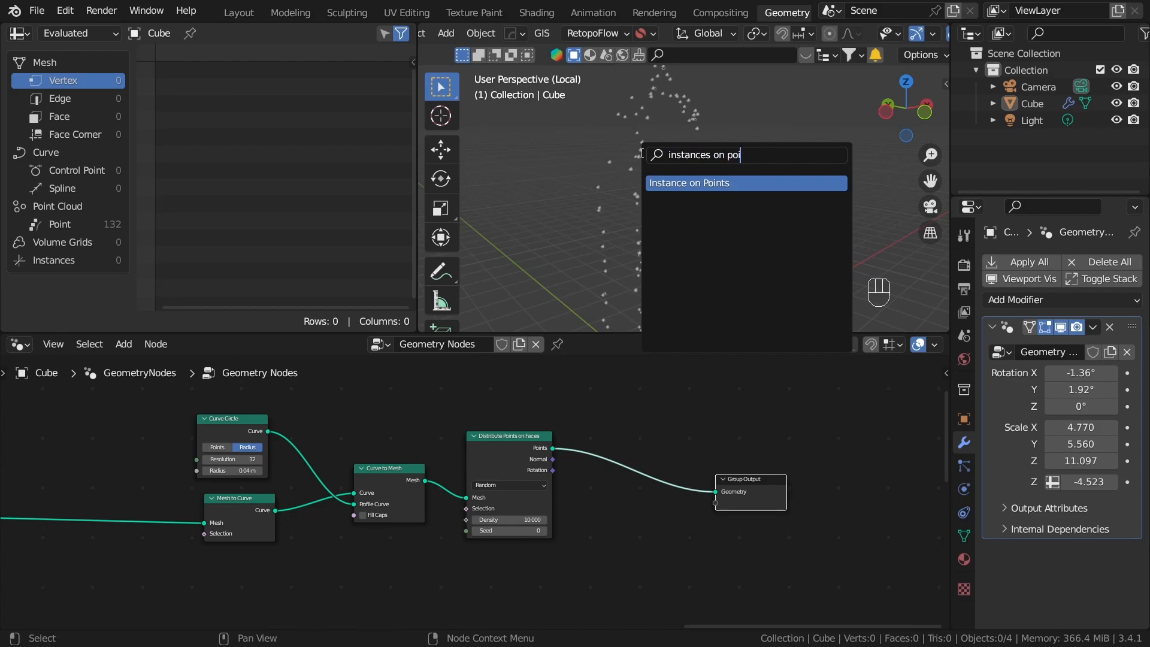
key("Return")
left_click(775, 407)
Search the addable nodes for an Ico Sphere.
key("shift+a")
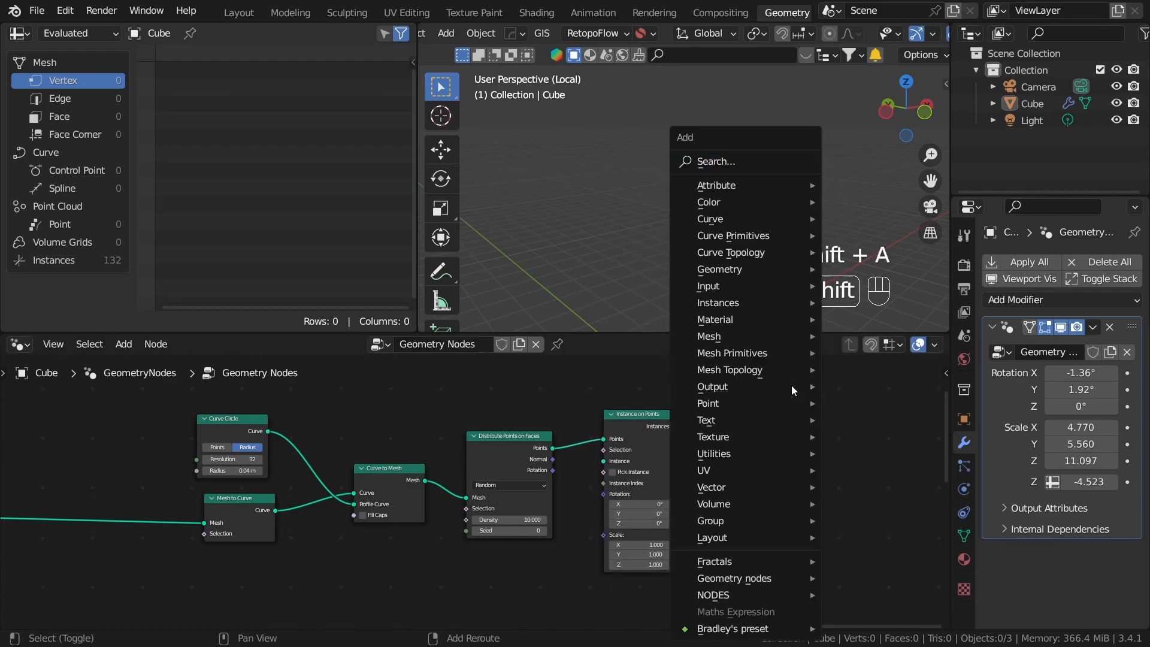
left_click(749, 164)
type("i")
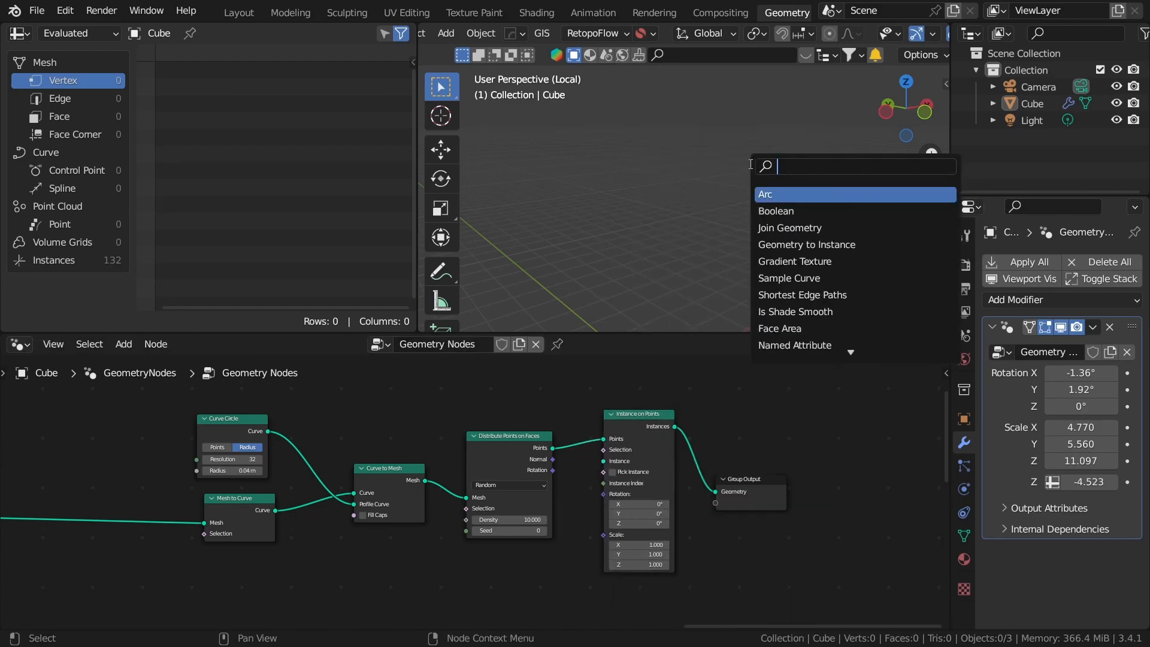
type("c")
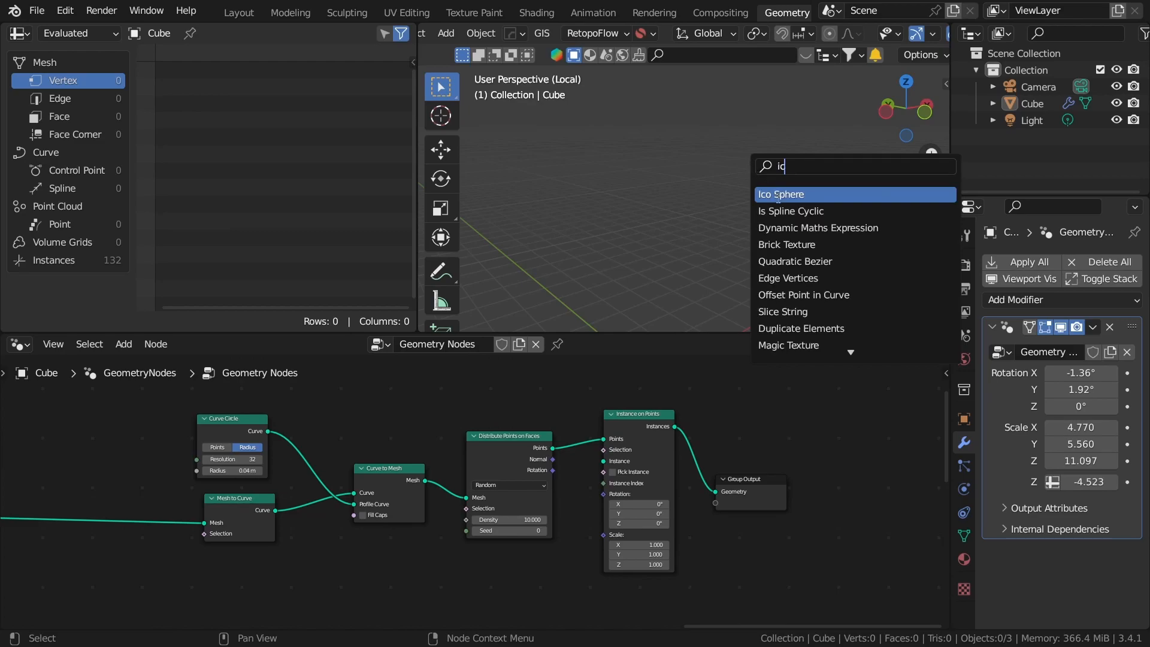
Add an Ico Sphere node above Distribute Points on Faces and connect its Mesh output to the Instance input of Instance on Points.
key("Return")
left_click(587, 407)
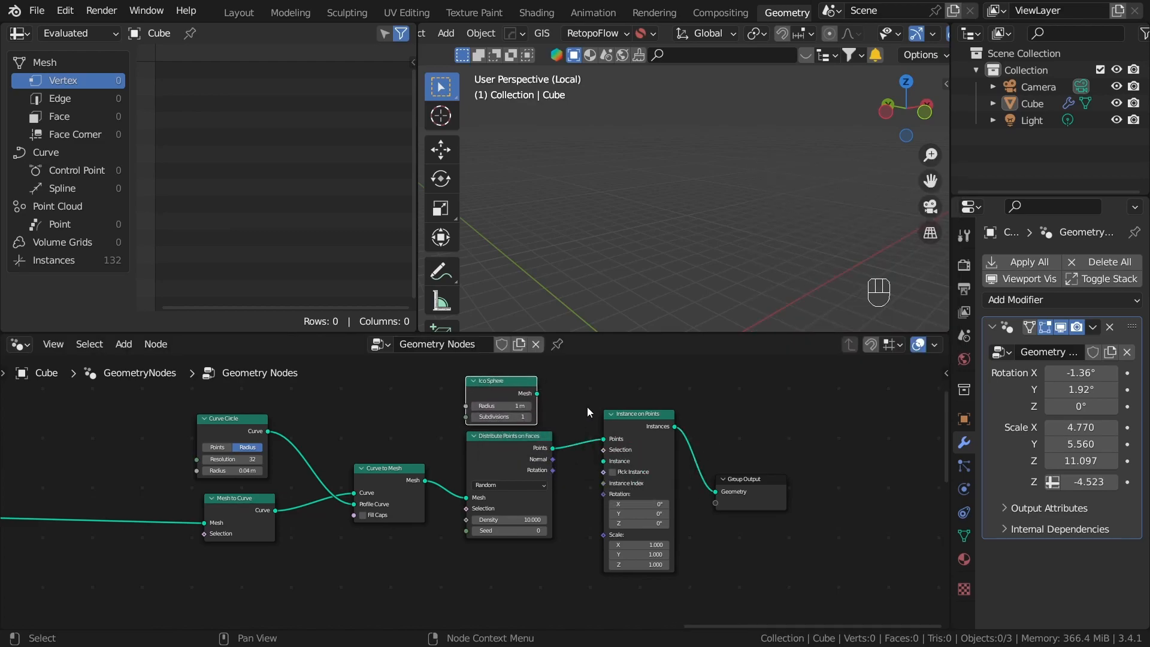
left_click_drag(542, 394, 606, 458)
left_click(554, 399)
left_click_drag(537, 393, 533, 437)
left_click(602, 458)
Set the Ico Sphere radius to 0.06 m.
scroll(619, 489, "up", 1)
scroll(560, 389, "up", 2)
left_click_drag(593, 462, 570, 462, "shift")
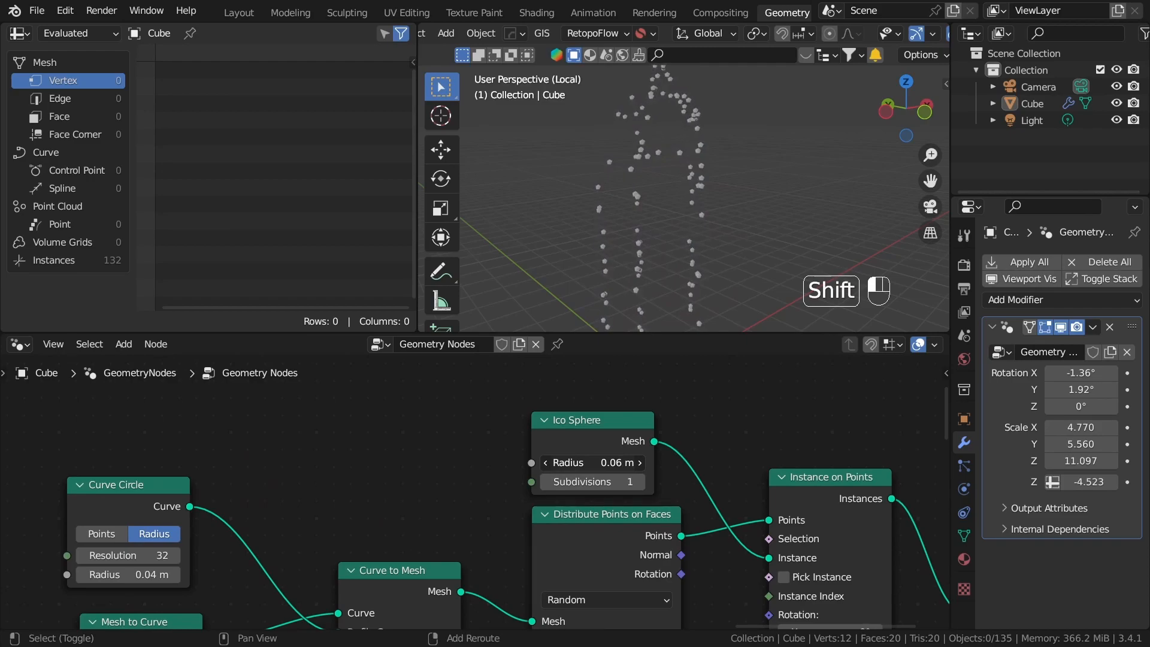
scroll(659, 183, "up", 5)
middle_click_drag(659, 180, 598, 248, "shift")
scroll(576, 505, "up", 1)
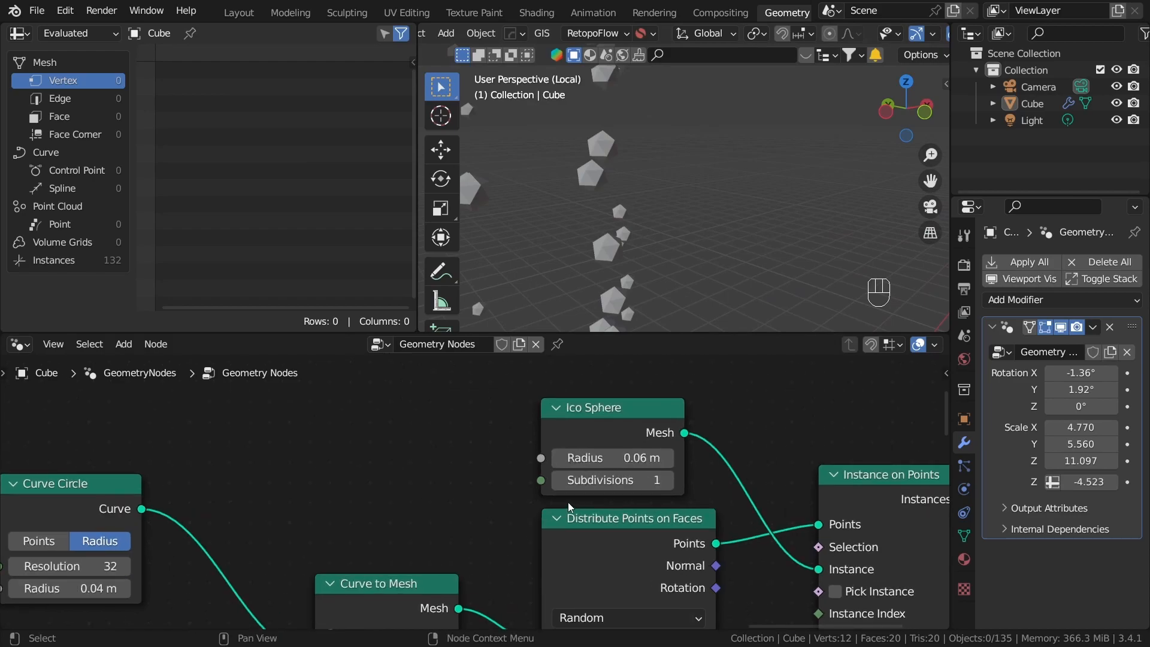
Try to lower the Ico Sphere subdivisions to 0.
left_click(613, 479)
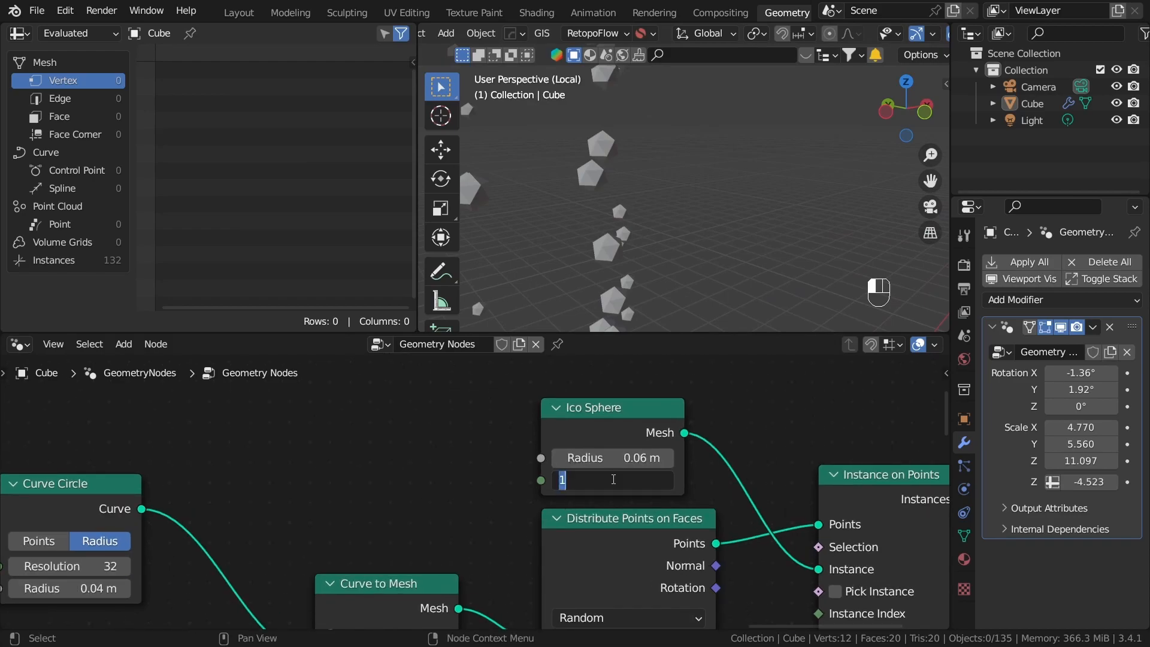
type("0")
key("Return")
left_click(618, 482)
key("Return")
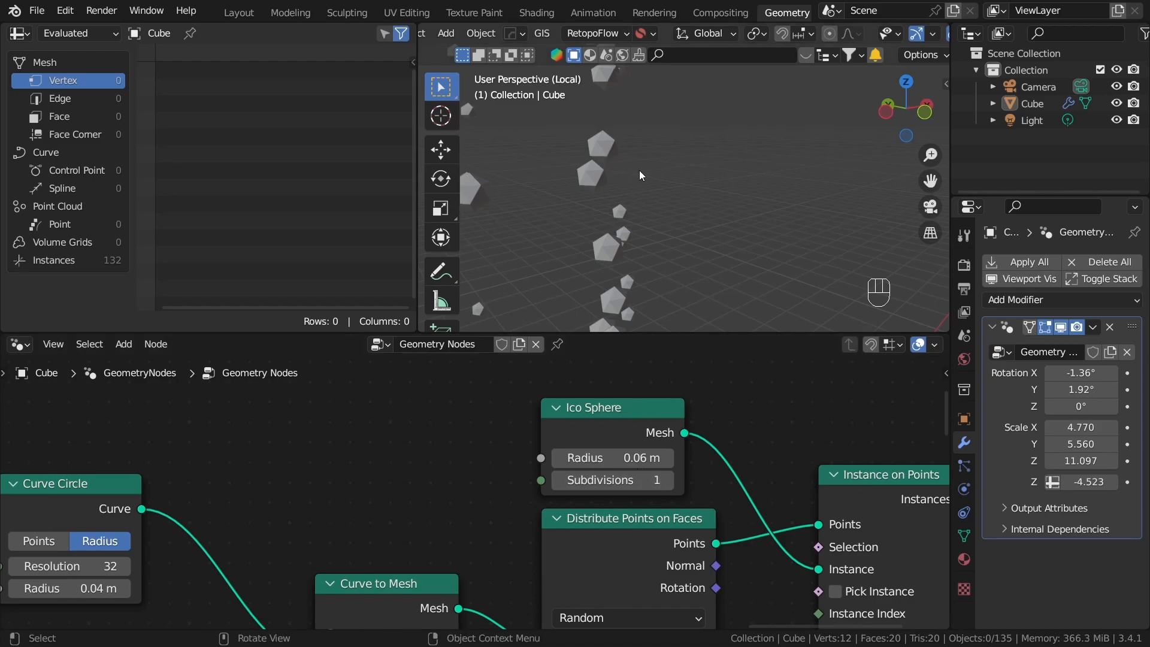
Examine the small spheres scattered along the crystal's edges from close up and from a distance.
middle_click_drag(562, 245, 595, 236, "shift")
scroll(642, 239, "up", 1)
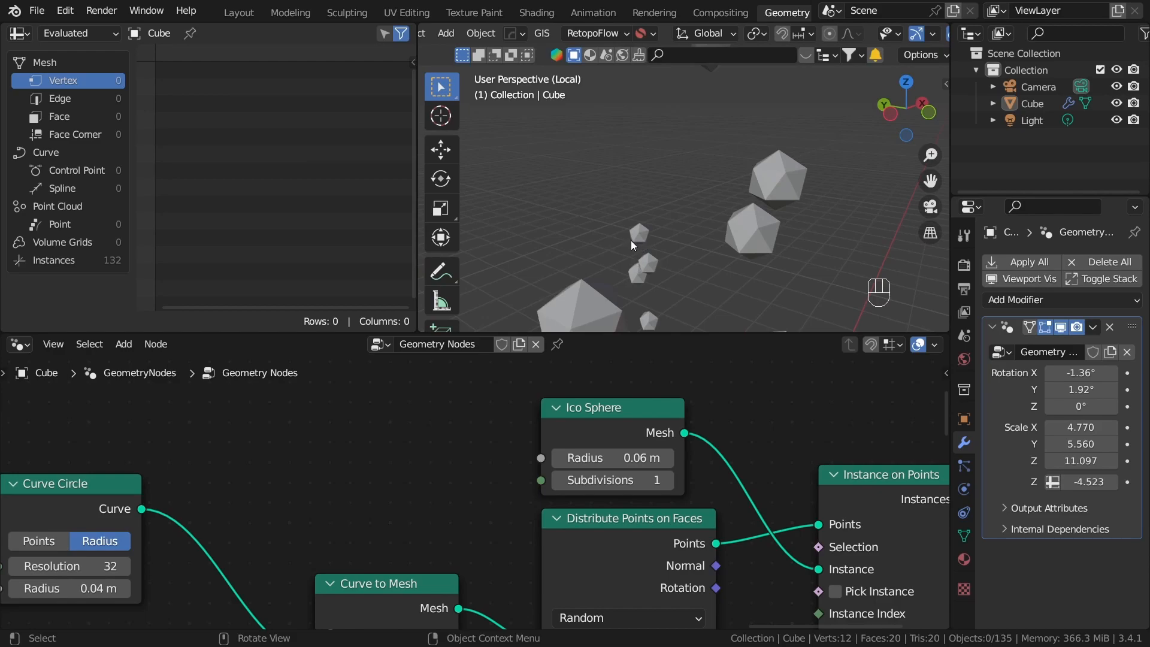
scroll(630, 240, "down", 5)
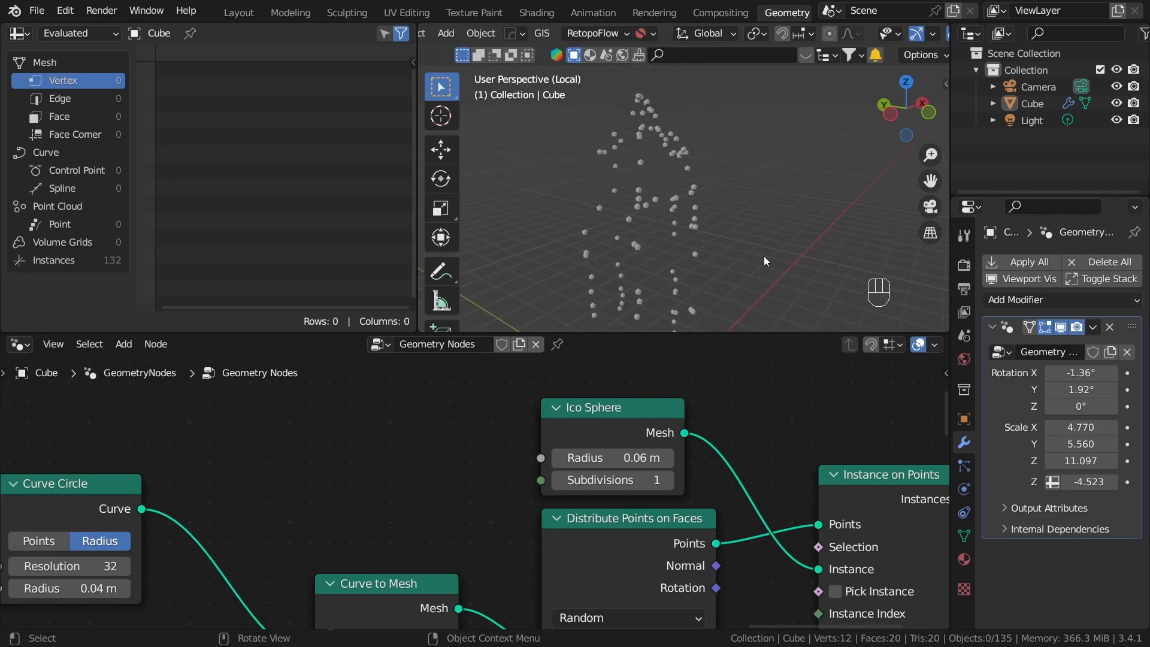
middle_click_drag(775, 282, 716, 189)
middle_click_drag(718, 242, 717, 205, "shift")
scroll(770, 539, "down", 4)
middle_click_drag(770, 535, 610, 473)
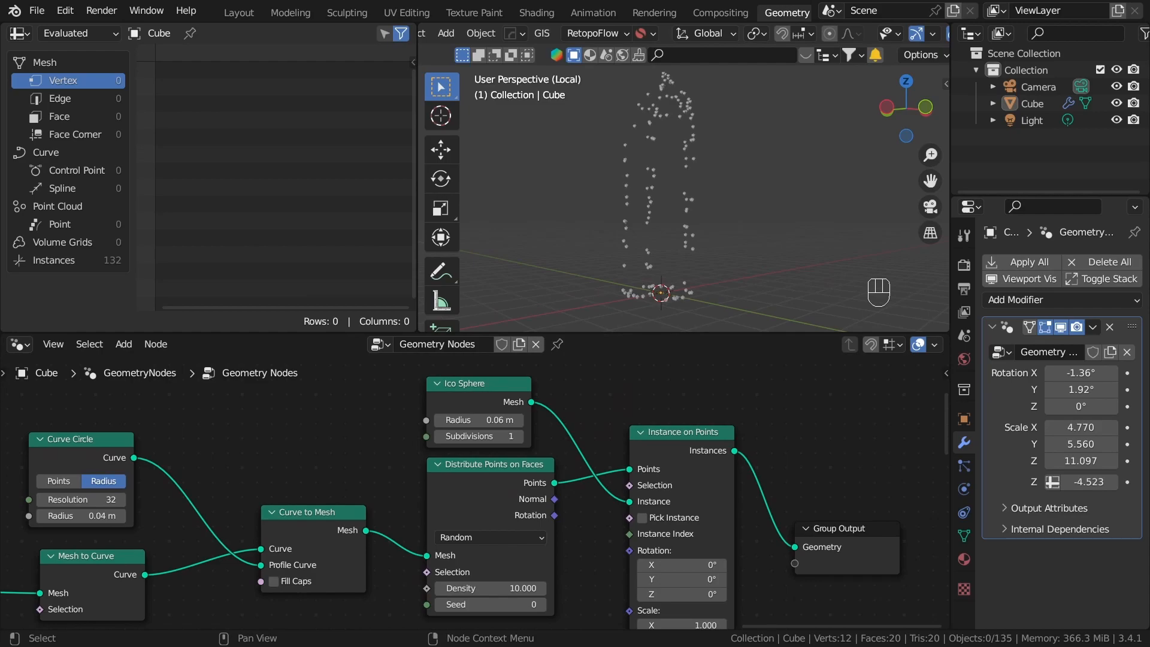
middle_click_drag(777, 285, 781, 307)
Make room before Group Output and insert a Set Shade Smooth node on the link after Instance on Points.
middle_click_drag(785, 480, 685, 408)
left_click_drag(794, 495, 961, 496)
middle_click_drag(831, 386, 770, 424)
key("shift+a")
left_click(664, 160)
type("smoo")
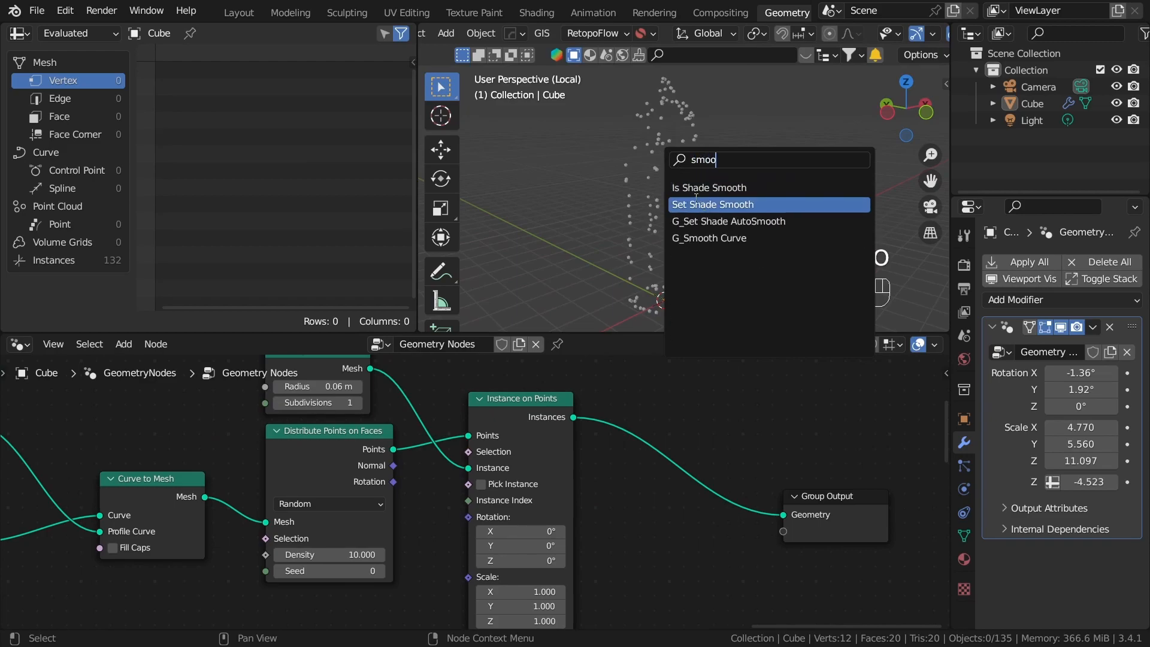
left_click(689, 204)
left_click(656, 443)
scroll(667, 161, "up", 5)
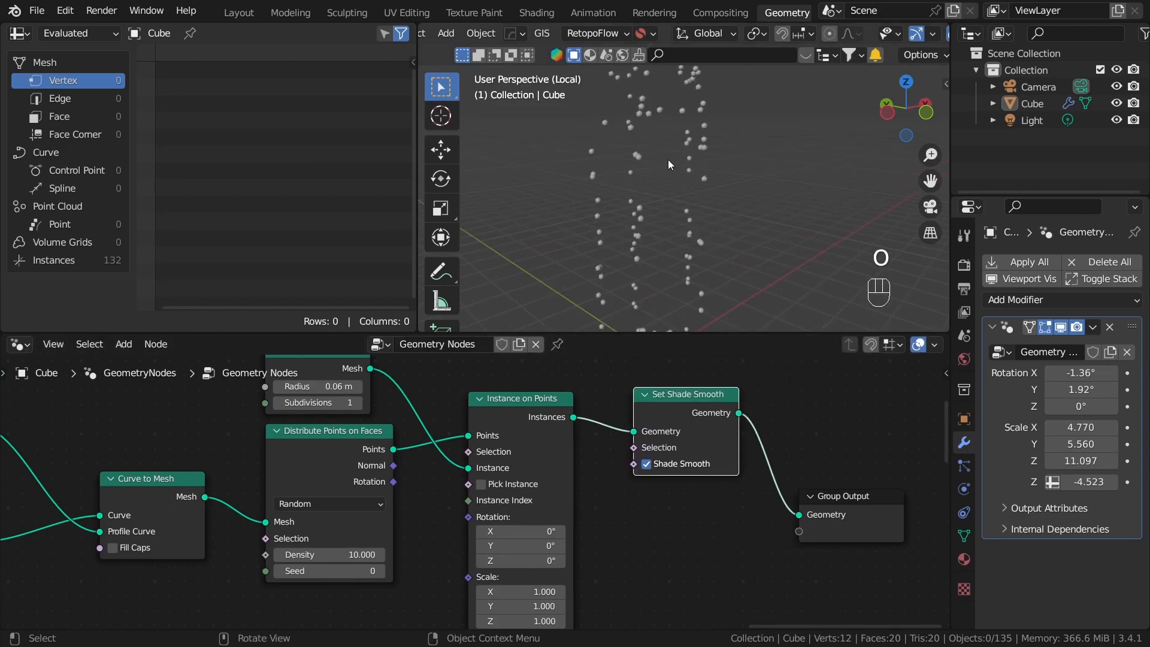
scroll(696, 210, "down", 5)
middle_click_drag(648, 227, 720, 208)
Move Group Output further along and insert a Mesh Boolean node between Set Shade Smooth and Group Output.
middle_click_drag(755, 516, 596, 547)
left_click_drag(706, 562, 817, 545)
left_click(738, 472)
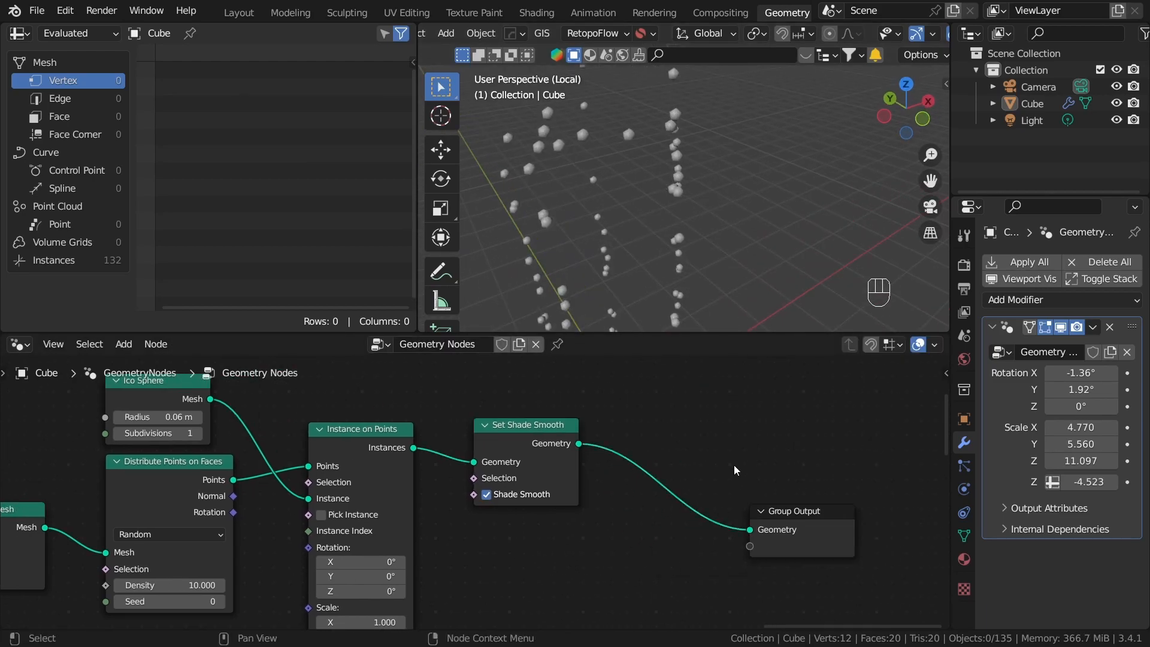
key("shift+a")
left_click(678, 161)
type("mesh b")
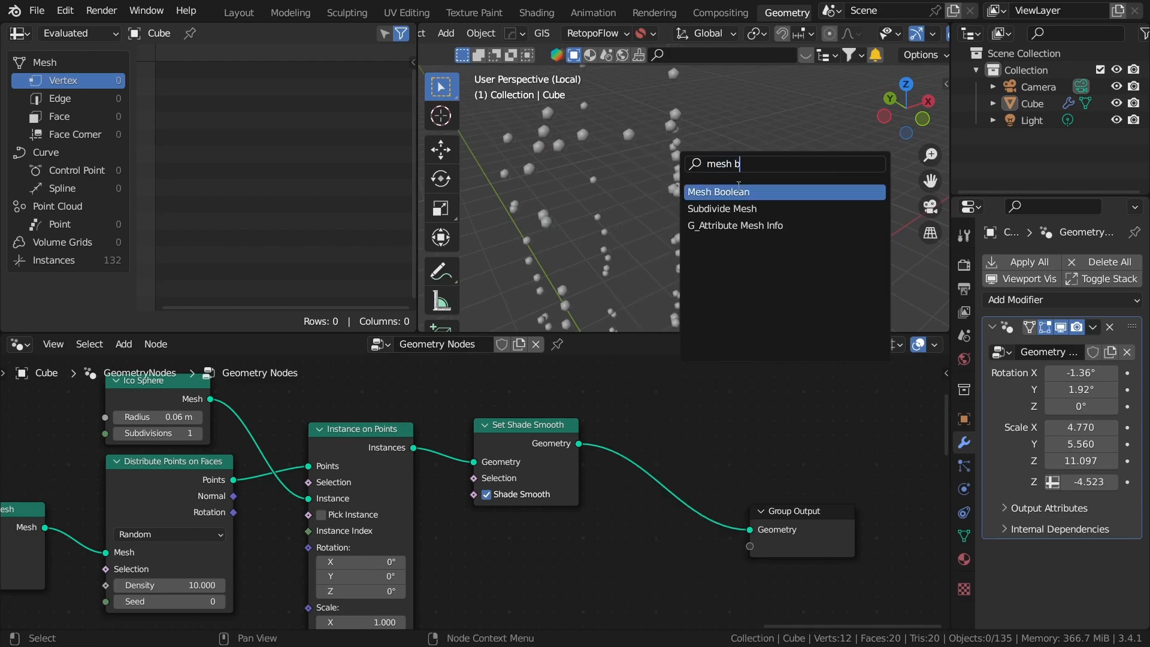
key("Return")
left_click(606, 527)
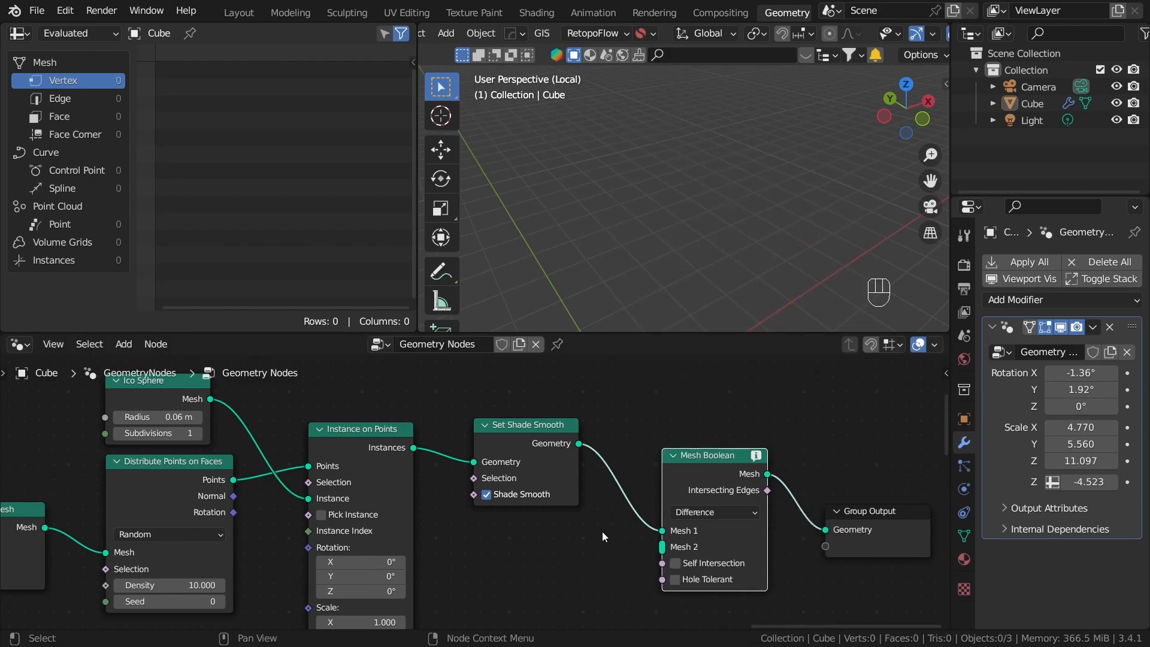
Reroute the Set Shade Smooth geometry from the Mesh 1 input to the Mesh 2 input of Mesh Boolean.
middle_click_drag(675, 580, 727, 497)
scroll(642, 494, "down", 3)
left_click(642, 494)
middle_click_drag(566, 484, 633, 491)
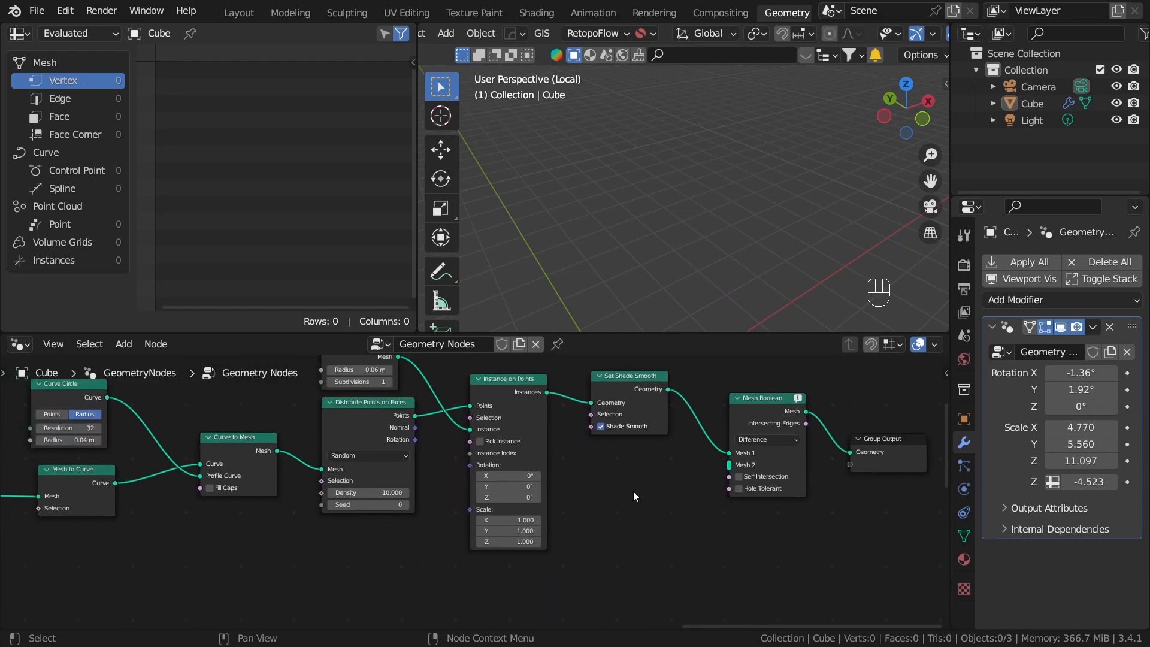
scroll(788, 494, "up", 2)
scroll(792, 474, "up", 1)
mouse_move(821, 438)
left_mouse_down()
mouse_move(789, 452)
mouse_move(821, 455)
left_mouse_up()
Connect the Set Position geometry from the height frame to Mesh 1 of Mesh Boolean and inspect the chipped edges.
scroll(691, 490, "down", 6)
middle_click_drag(333, 455, 687, 421)
scroll(322, 475, "up", 3)
middle_click_drag(323, 475, 585, 496)
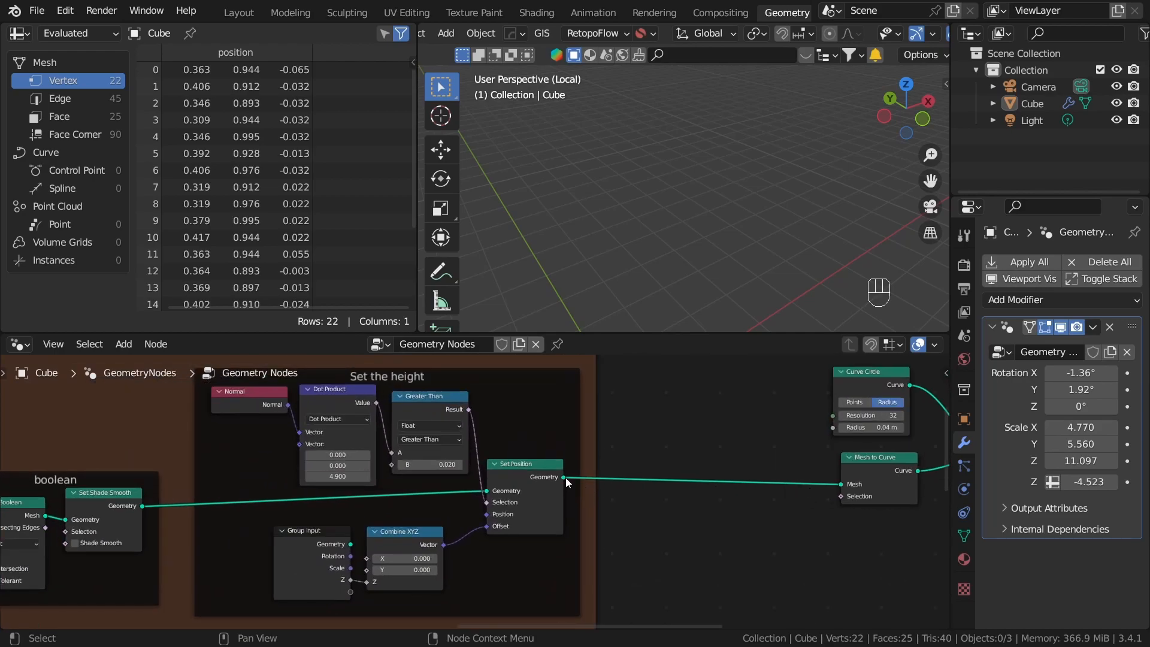
left_click_drag(565, 476, 683, 439)
middle_click_drag(688, 144, 724, 166)
scroll(689, 194, "up", 2)
scroll(730, 182, "up", 10)
scroll(725, 166, "down", 8)
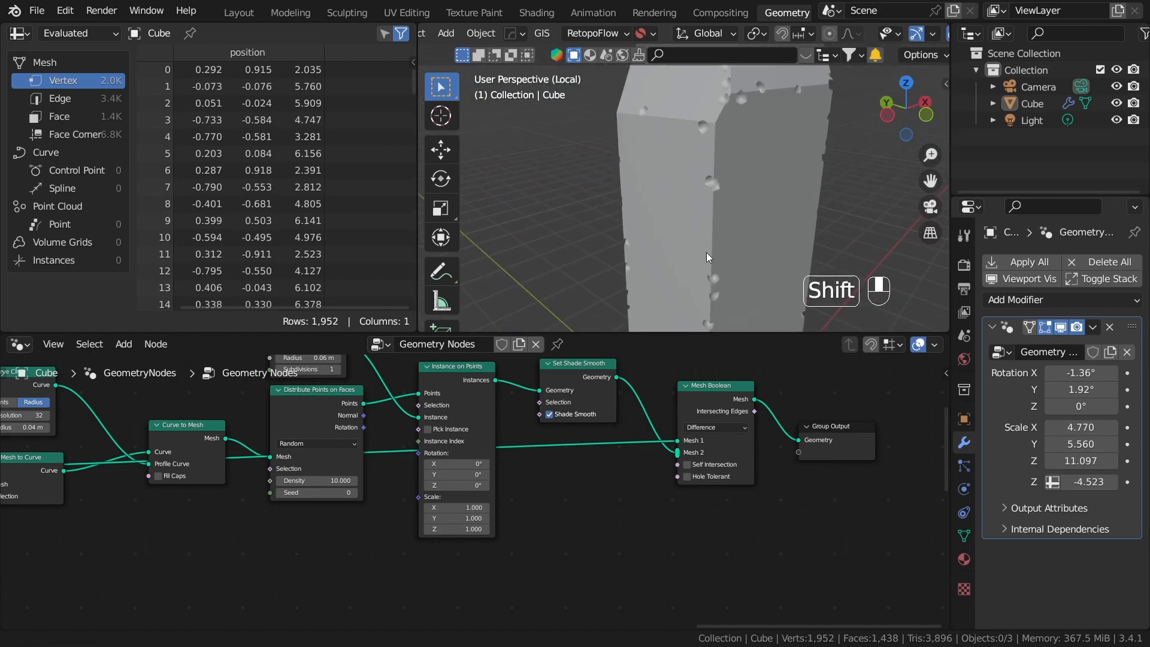
middle_click_drag(706, 253, 692, 151, "shift")
scroll(598, 511, "up", 3)
Reposition the Set Shade Smooth and Instance on Points nodes higher up for a tidier layout.
middle_click_drag(598, 511, 724, 568)
scroll(689, 539, "down", 5)
middle_click_drag(666, 530, 441, 475)
scroll(509, 478, "up", 3)
middle_click_drag(518, 474, 731, 568)
scroll(616, 483, "up", 2)
left_click_drag(648, 400, 695, 365)
middle_click_drag(590, 485, 616, 485)
left_click_drag(518, 444, 583, 387)
middle_click_drag(547, 538, 596, 524)
scroll(595, 525, "up", 2)
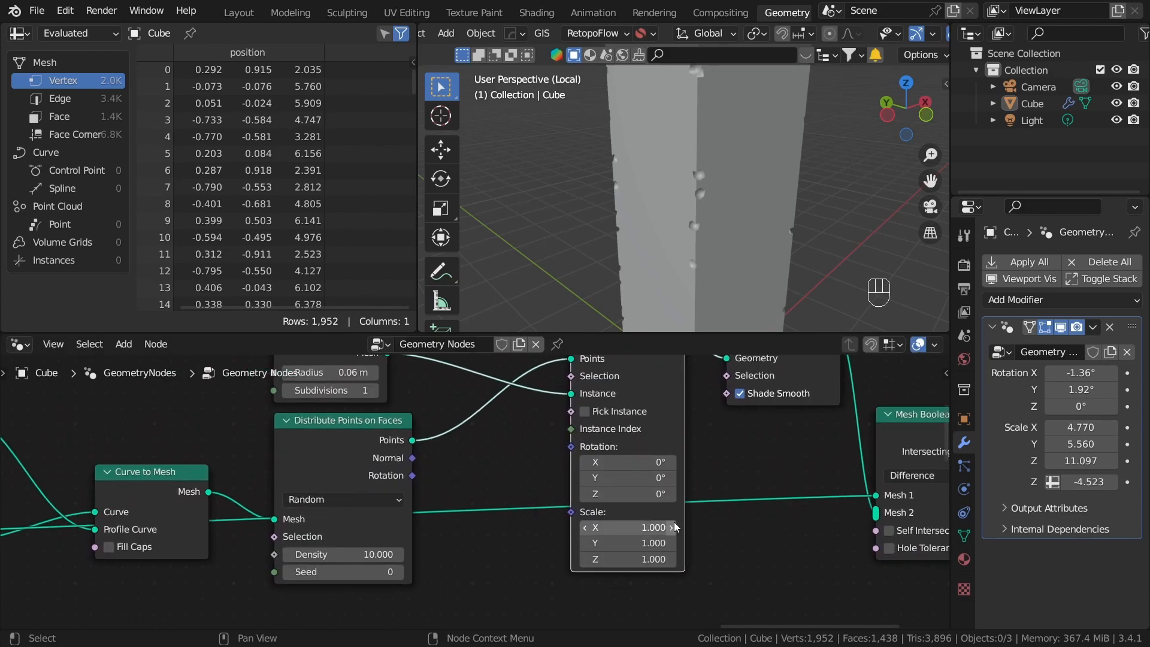
Gather the Curve Circle, Mesh to Curve and Curve to Mesh nodes into a compact cluster.
scroll(676, 527, "down", 3)
mouse_move(670, 544)
middle_mouse_down()
mouse_move(645, 560)
mouse_move(723, 495)
middle_mouse_up()
mouse_move(381, 417)
middle_mouse_down()
mouse_move(497, 485)
mouse_move(723, 429)
middle_mouse_up()
scroll(623, 403, "up", 1)
left_click_drag(582, 400, 619, 382)
left_click_drag(598, 471, 620, 444)
middle_click_drag(671, 473, 559, 506)
scroll(559, 505, "up", 2)
left_click_drag(646, 476, 622, 441)
Frame the Curve Circle, Mesh to Curve and Curve to Mesh nodes together and label the frame "Mesh outline".
left_click_drag(471, 383, 651, 518)
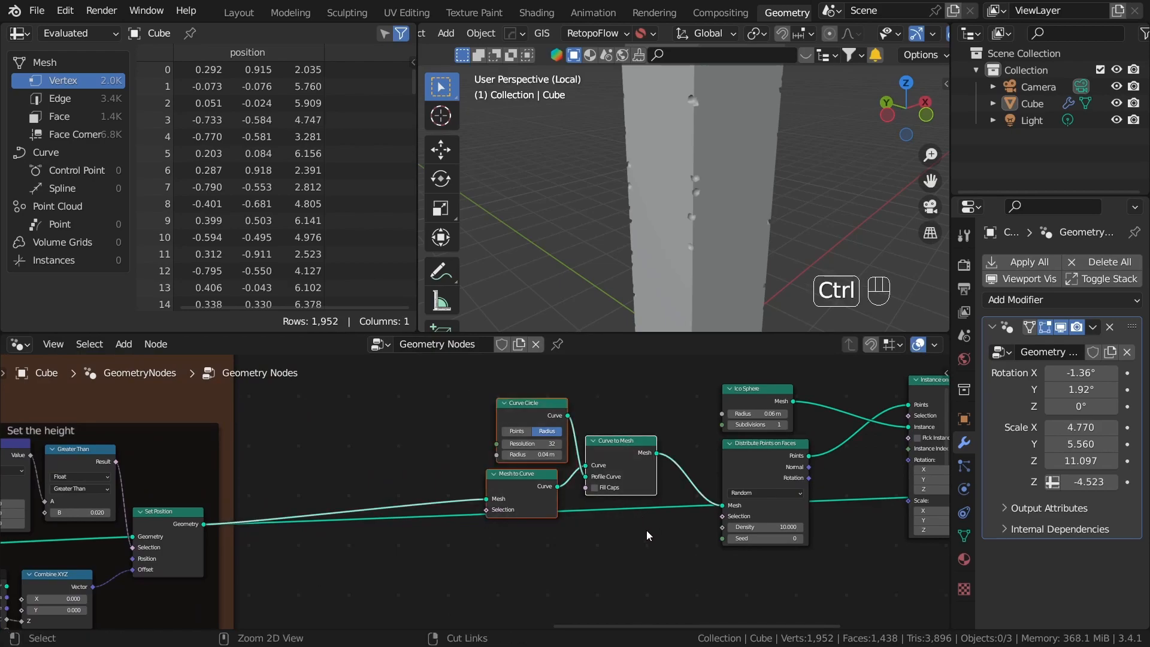
key("ctrl+j")
left_click(629, 542)
left_click(636, 392)
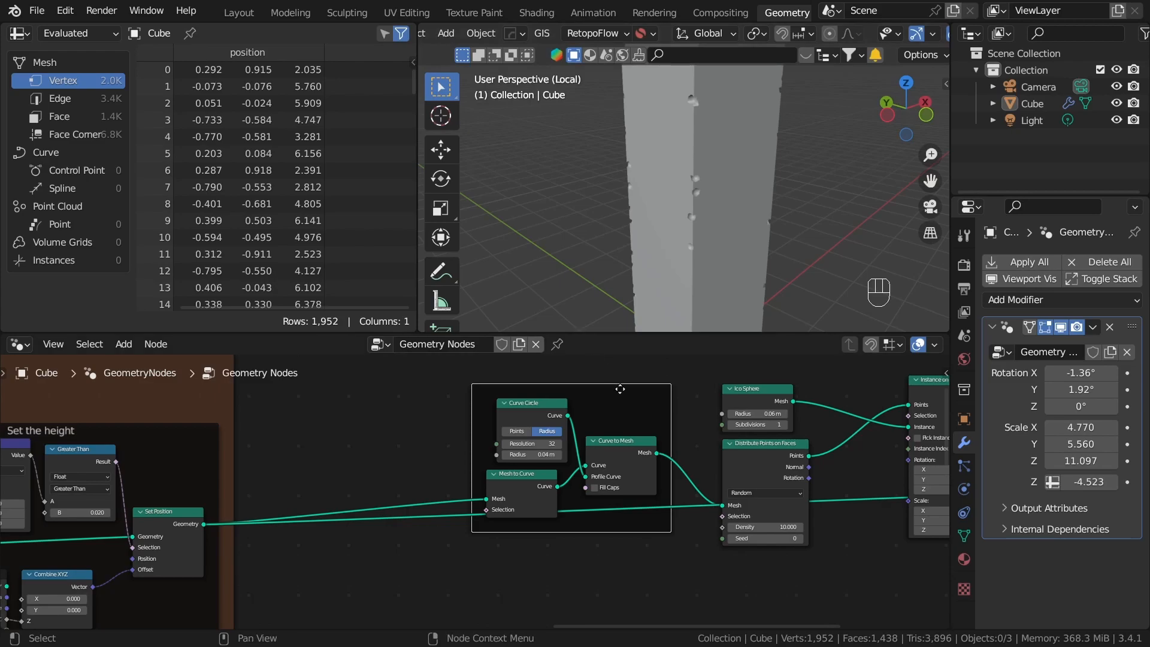
key("F2")
type("Mesh outli")
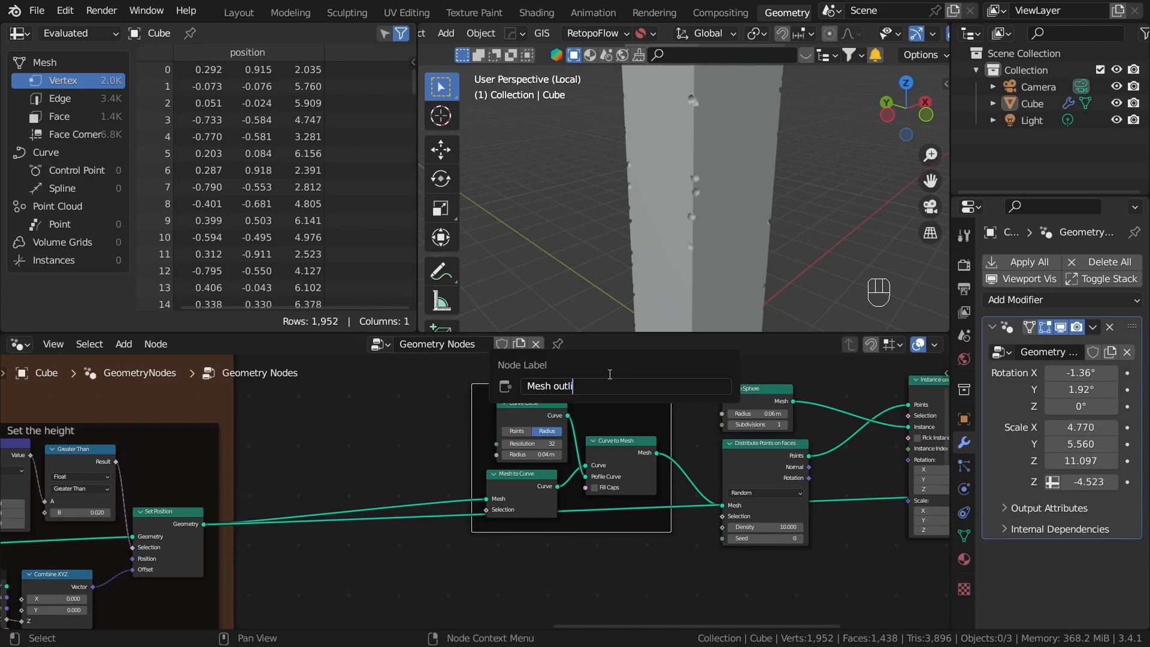
key("Return")
Arrange the Ico Sphere, Distribute Points on Faces, Instance on Points and Set Shade Smooth nodes closer together.
middle_click_drag(898, 470, 624, 465)
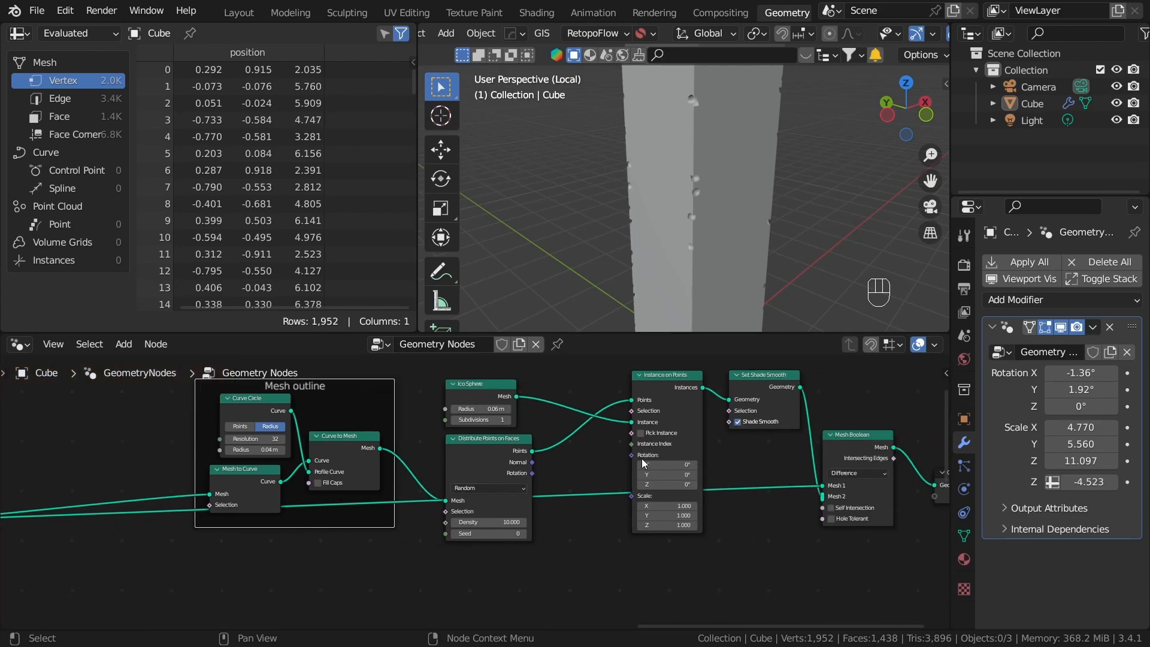
middle_click_drag(722, 477, 633, 495)
middle_click_drag(828, 568, 750, 559)
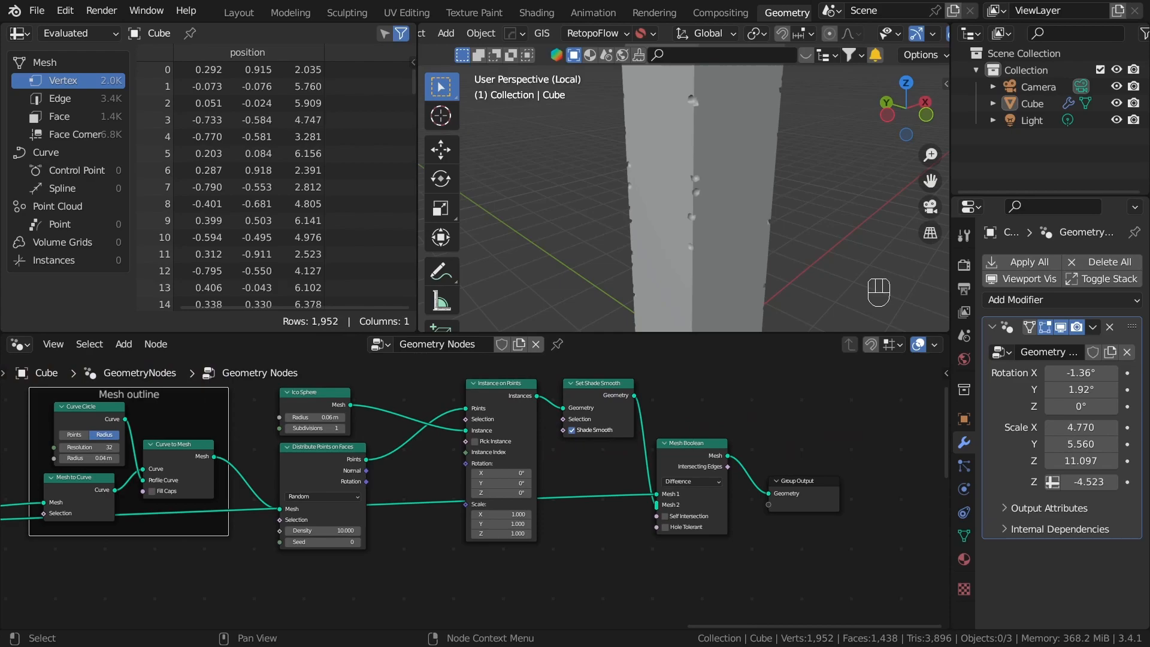
left_click_drag(298, 452, 337, 453)
left_click_drag(507, 396, 503, 404)
left_click_drag(614, 397, 601, 407)
Move the Mesh Boolean and Group Output nodes further right, away from Set Shade Smooth.
left_click(681, 455)
left_click_drag(682, 454, 706, 463)
left_click_drag(716, 415, 844, 542)
scroll(661, 519, "down", 4)
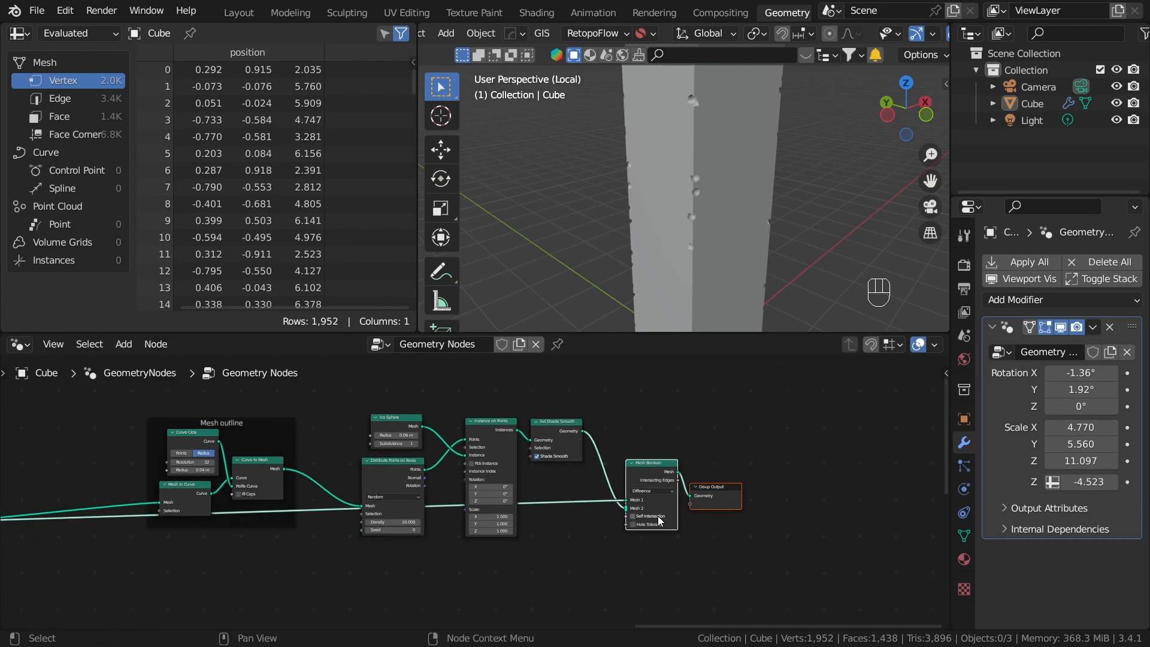
key("g")
left_click(767, 520)
Frame the four nodes from Ico Sphere to Set Shade Smooth, label the frame "Instances on points", and save the file.
left_click_drag(586, 562, 387, 408)
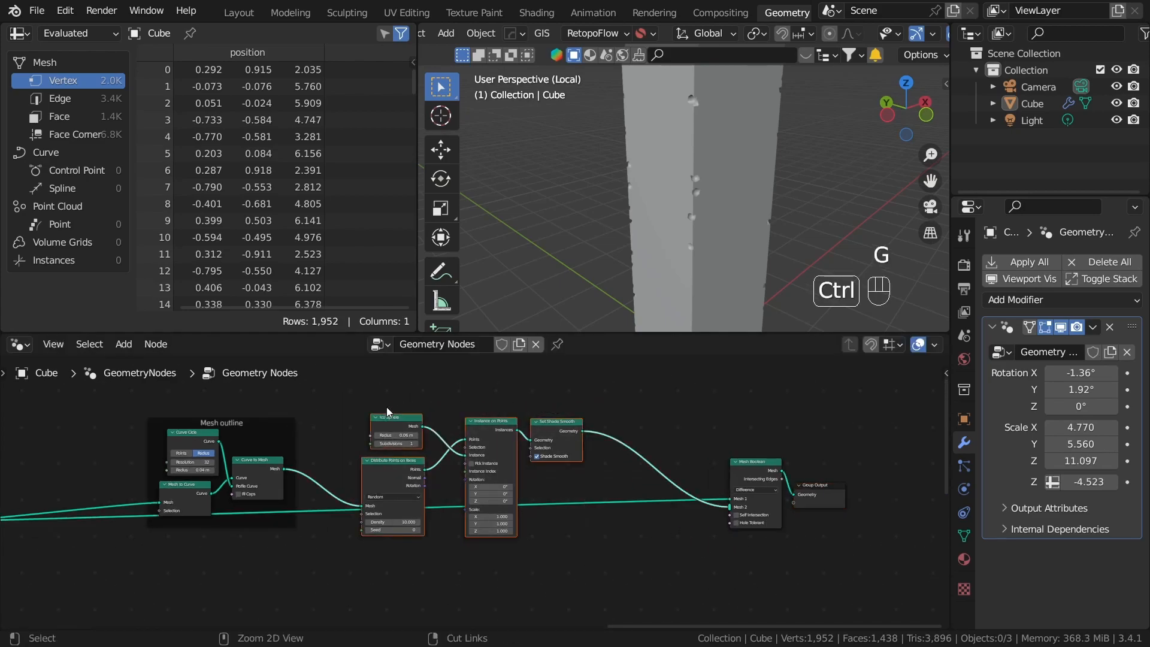
key("ctrl+j")
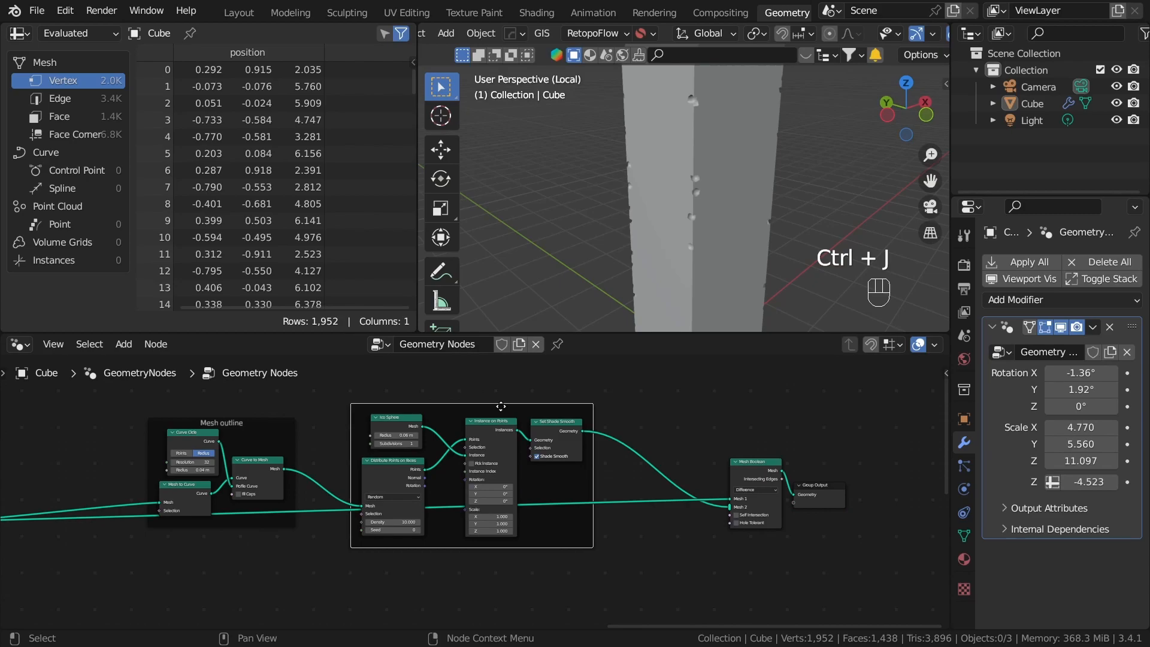
key("F2")
type("Instances on points")
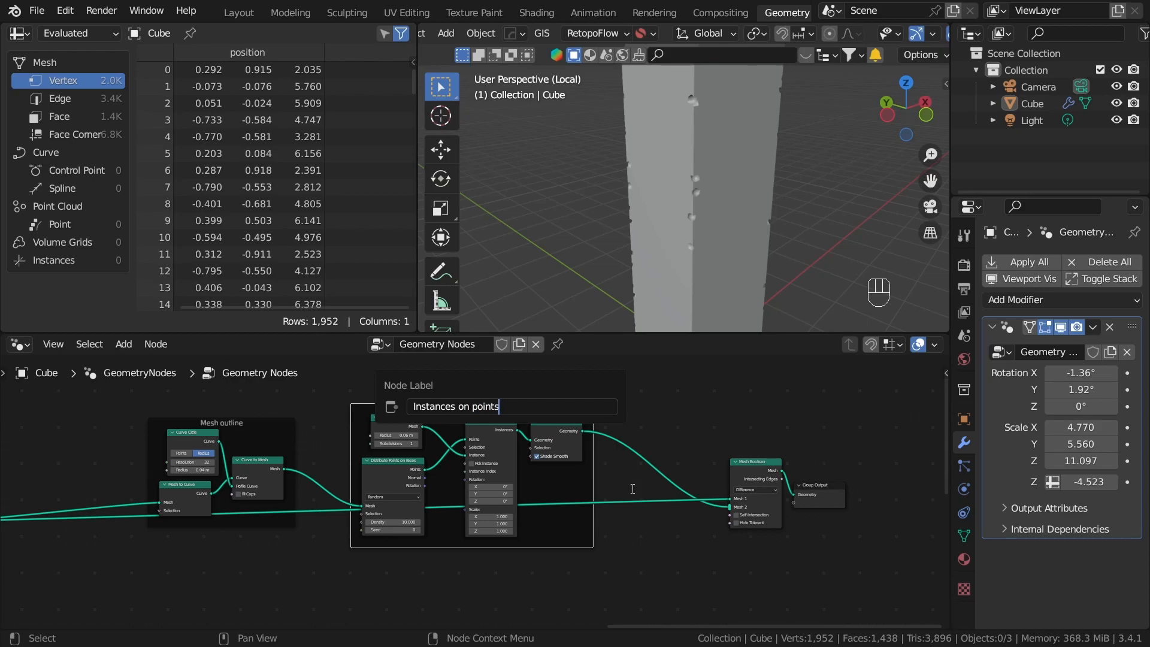
key("Return")
key("a")
key("a")
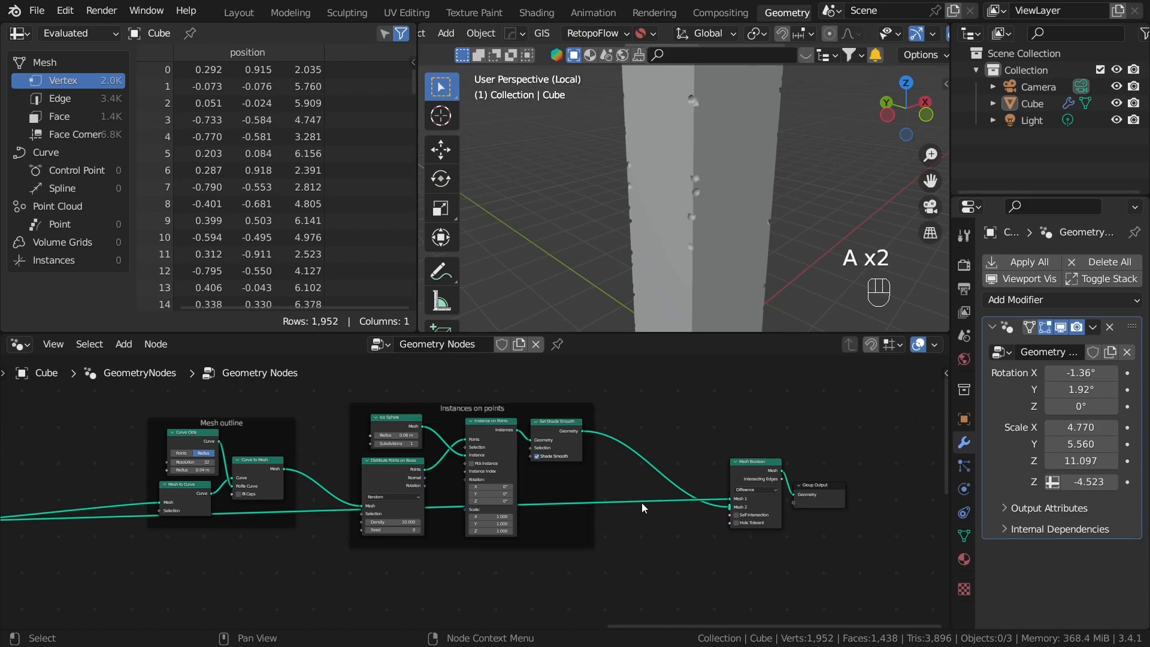
key("ctrl+s")
Add a Noise Texture node in the empty area below the two new frames.
middle_click_drag(616, 557, 649, 536)
scroll(519, 512, "up", 5)
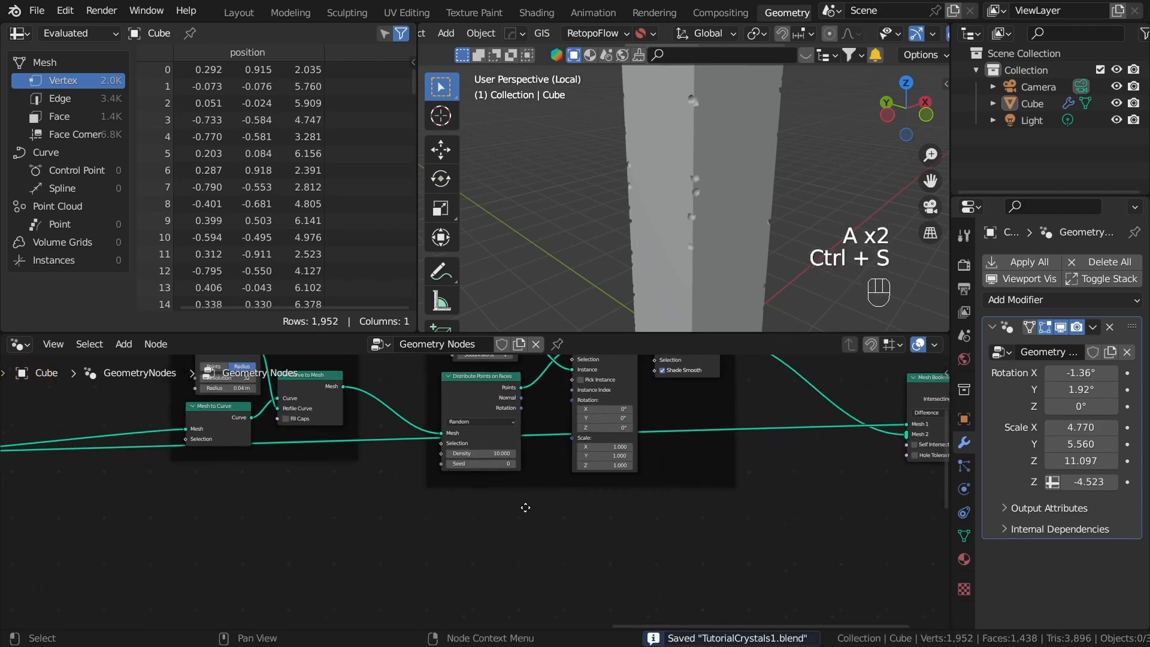
scroll(527, 512, "down", 5)
middle_click_drag(541, 500, 555, 512)
scroll(584, 504, "up", 5)
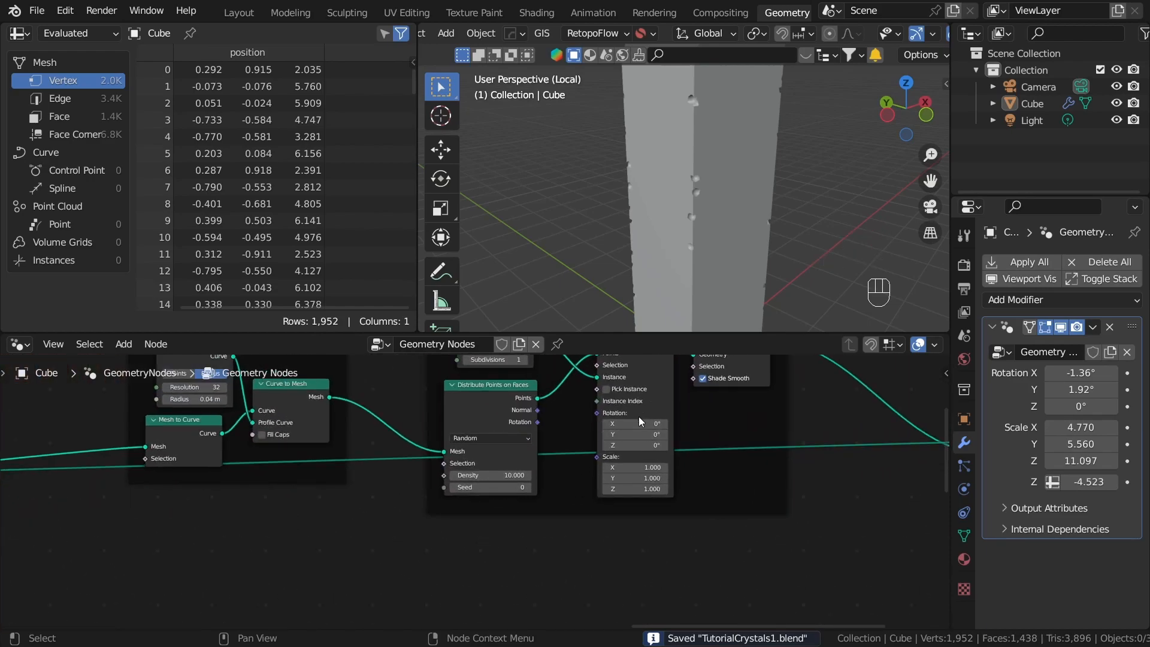
scroll(639, 415, "up", 2)
scroll(684, 573, "down", 2)
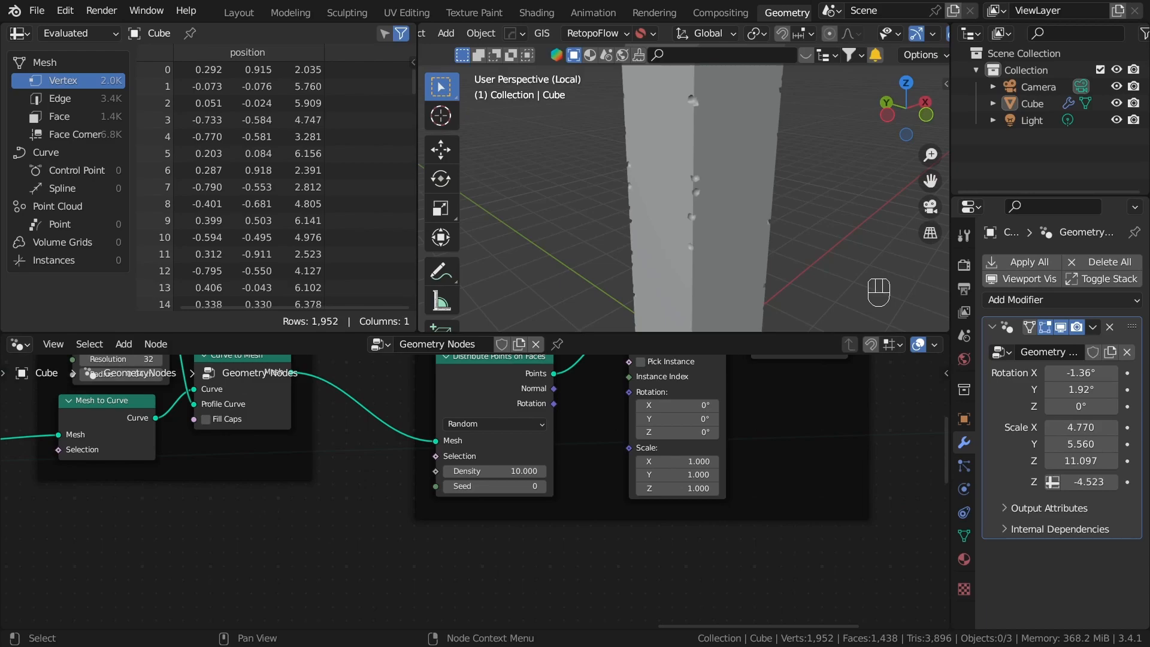
scroll(645, 451, "down", 4)
key("shift+a")
mouse_move(595, 179)
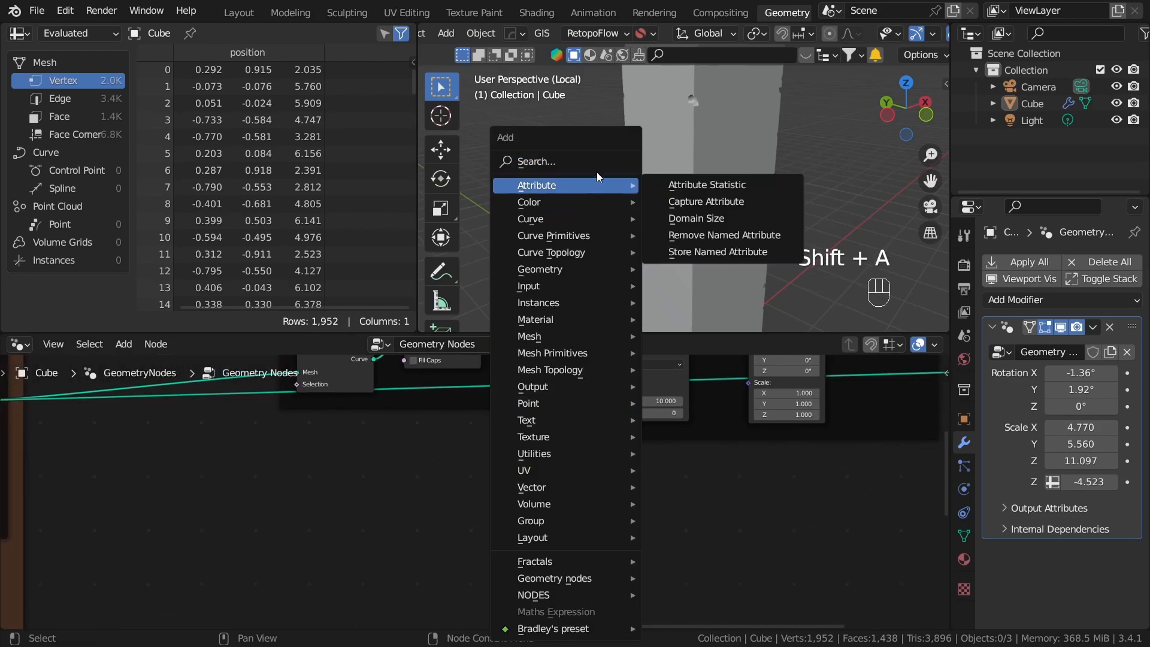
left_click(535, 161)
type("noi")
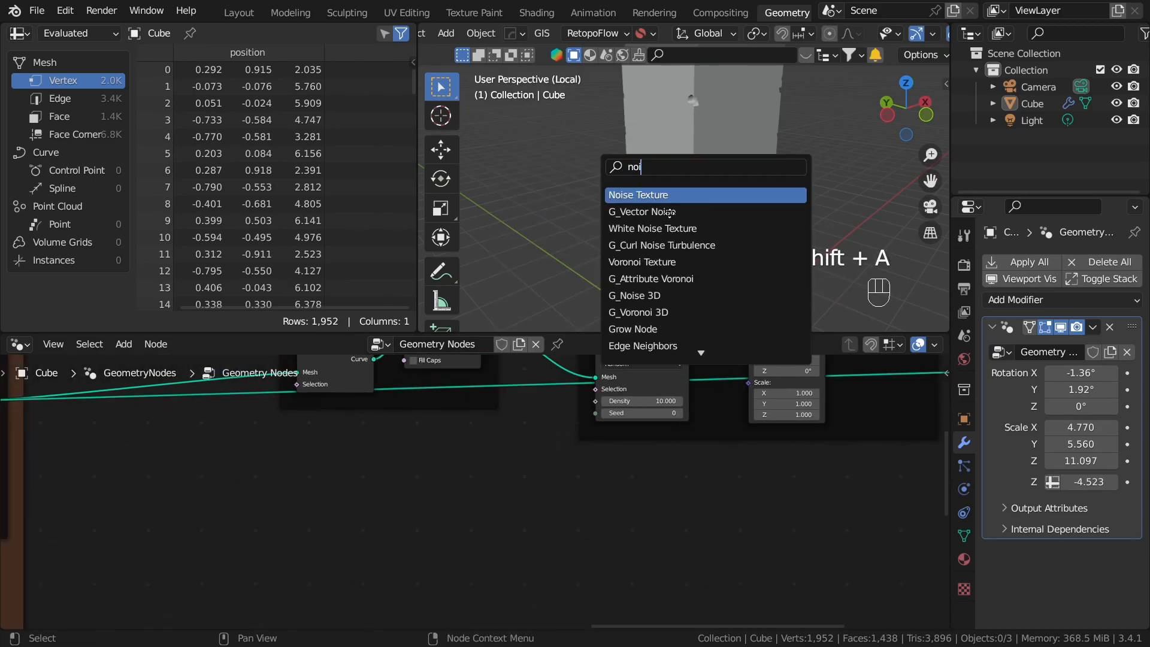
left_click(661, 194)
left_click(636, 508)
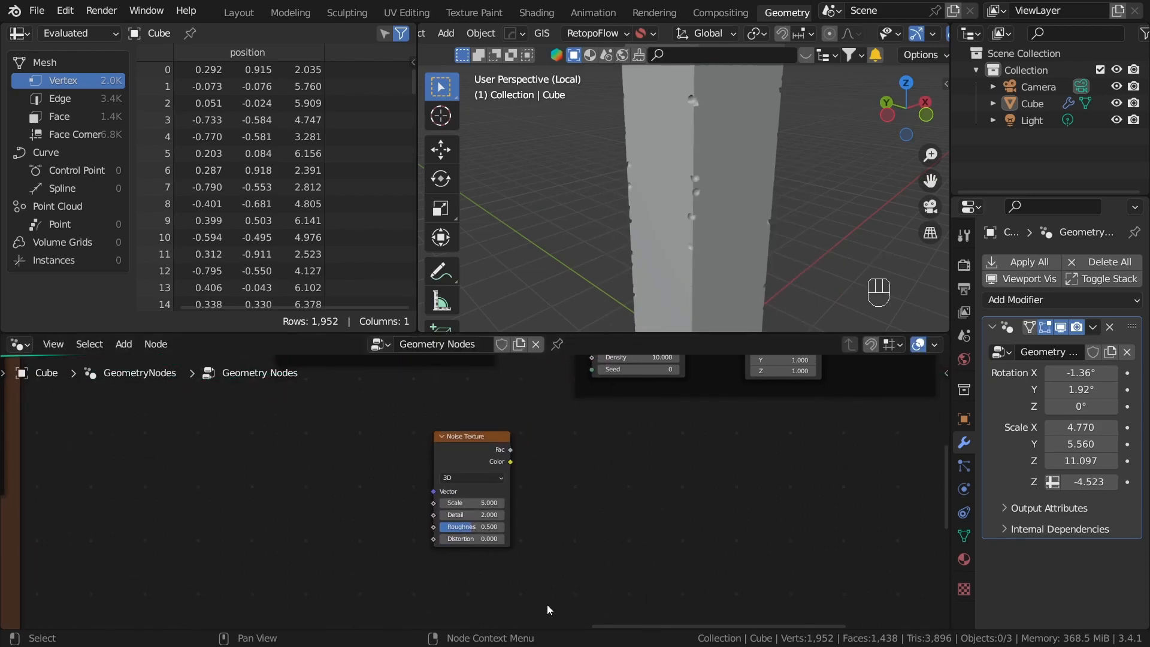
Set the Noise Texture dimensions to 4D.
scroll(487, 441, "up", 4)
middle_click_drag(487, 441, 671, 444)
scroll(671, 445, "up", 2)
left_click(636, 472)
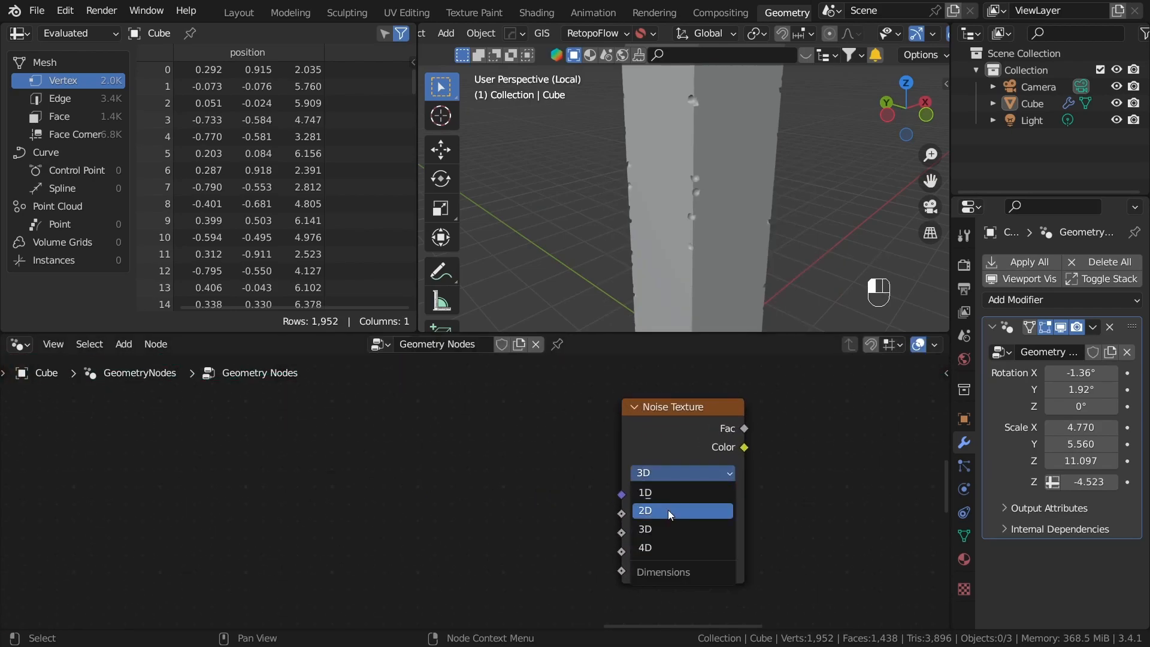
left_click(656, 547)
scroll(649, 508, "down", 1)
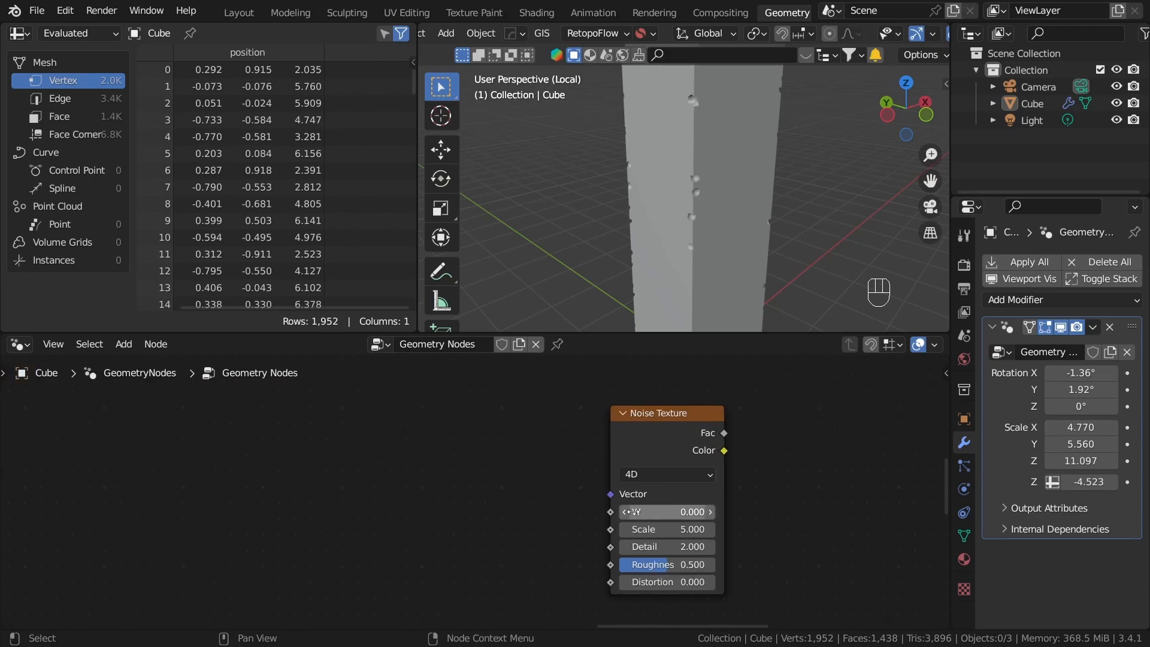
Add a Group Input node beside the Noise Texture and expose the texture's W value as a new group input.
scroll(639, 511, "down", 2)
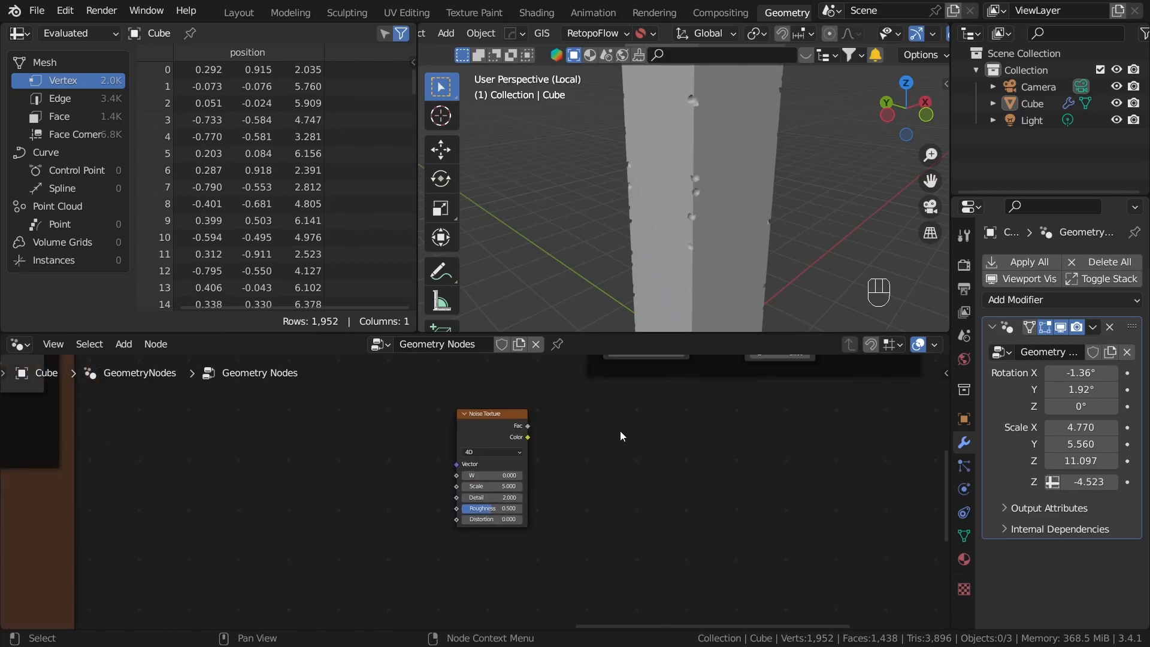
middle_click_drag(569, 416, 653, 409)
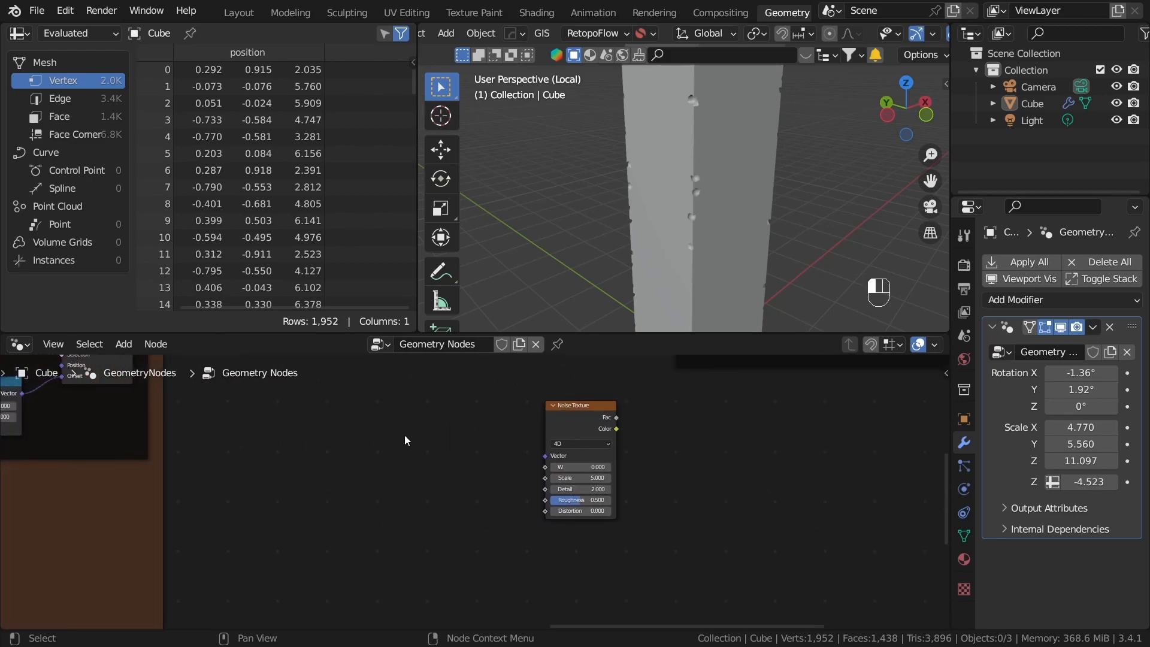
key("shift+a")
left_click(431, 159)
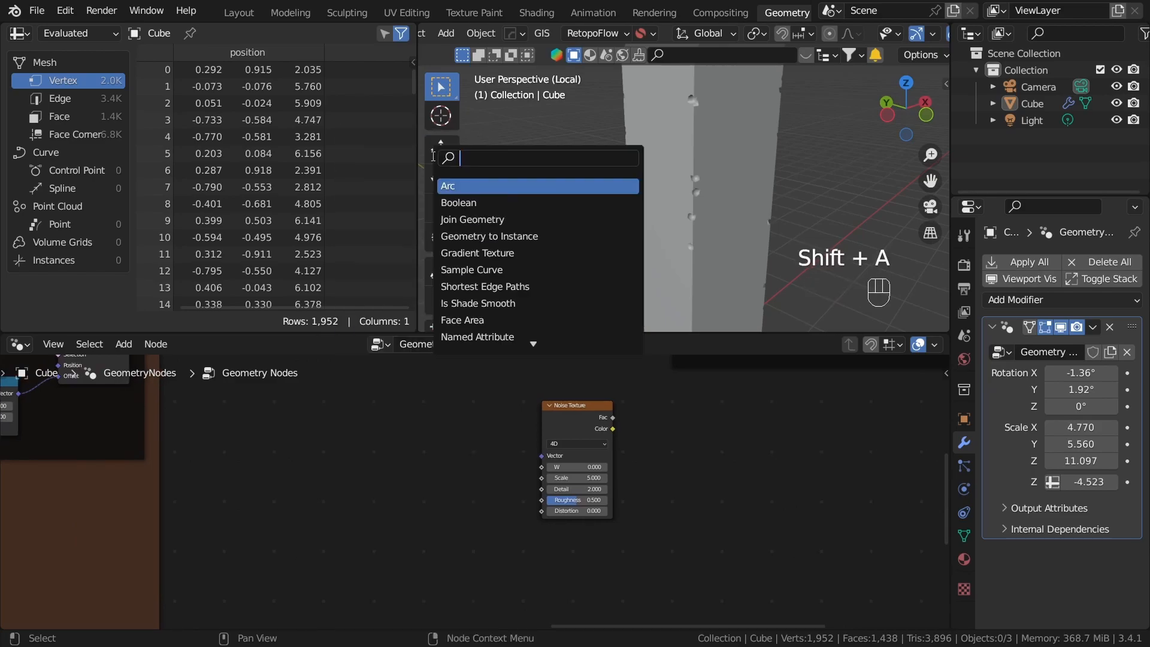
type("inp")
key("Return")
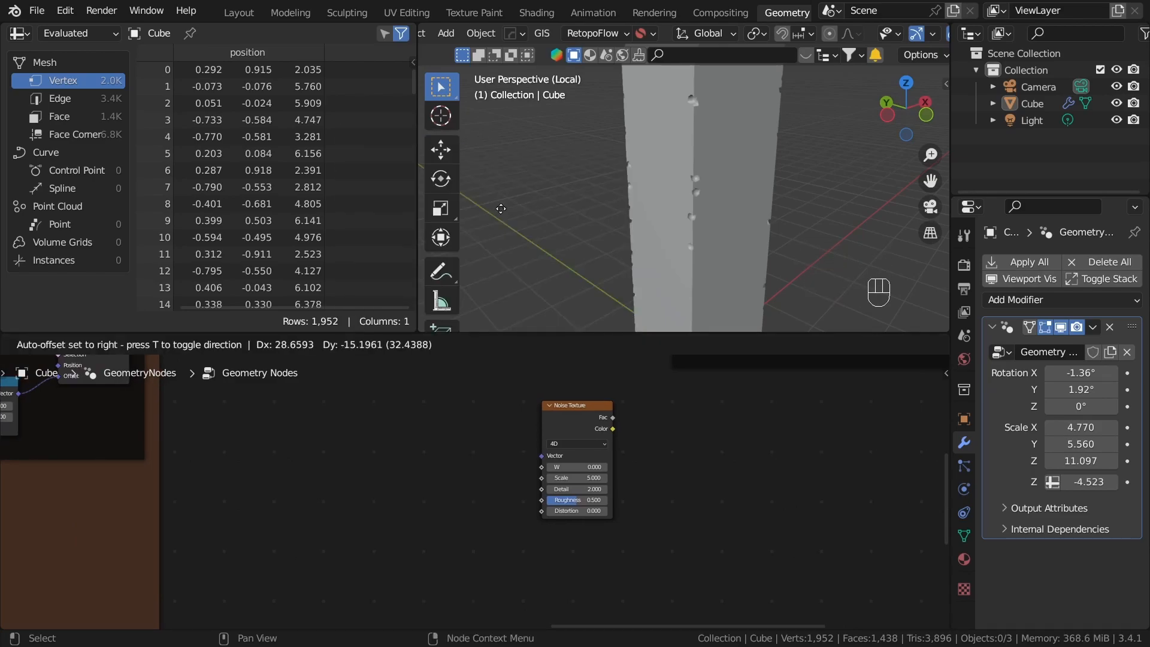
left_click(378, 509)
scroll(485, 462, "up", 2)
left_click_drag(369, 481, 548, 419)
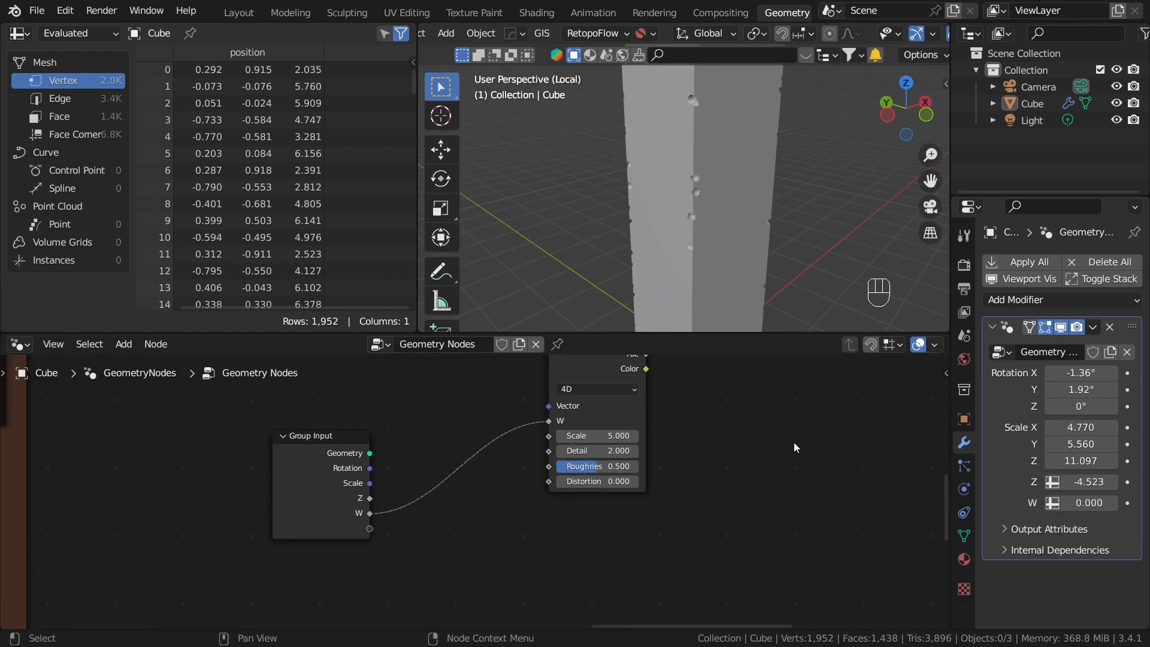
Rename the W group input to Seed and change its type to Integer.
key("n")
left_click(938, 396)
left_click(939, 422)
left_click(935, 450)
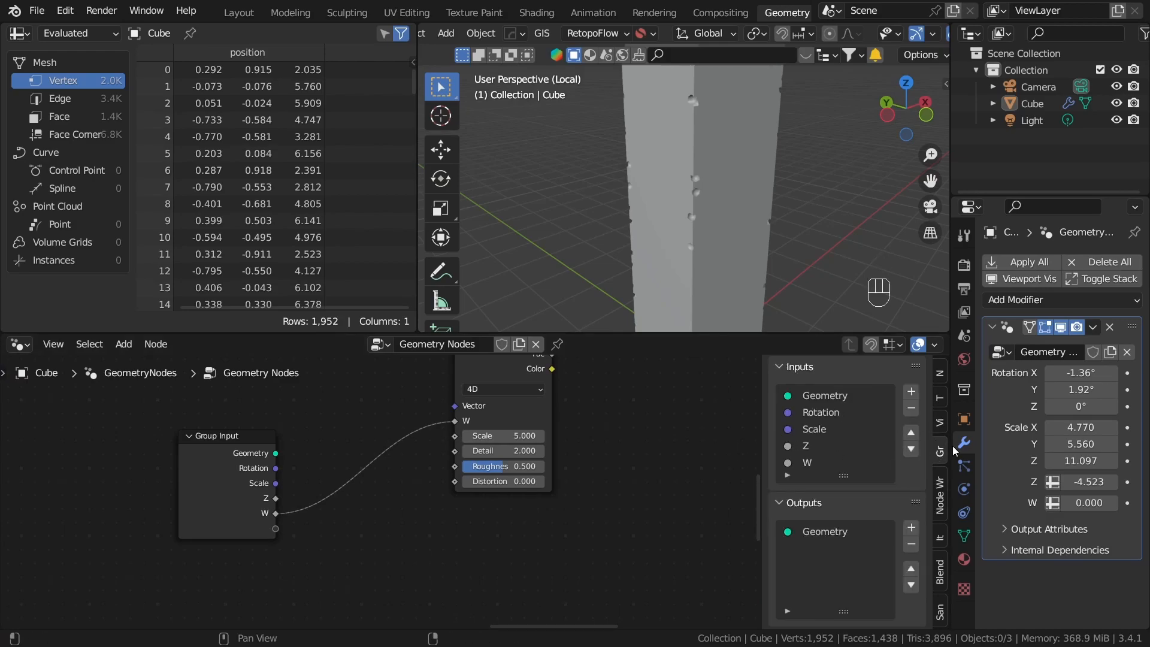
double_click(813, 462)
key("BackSpace")
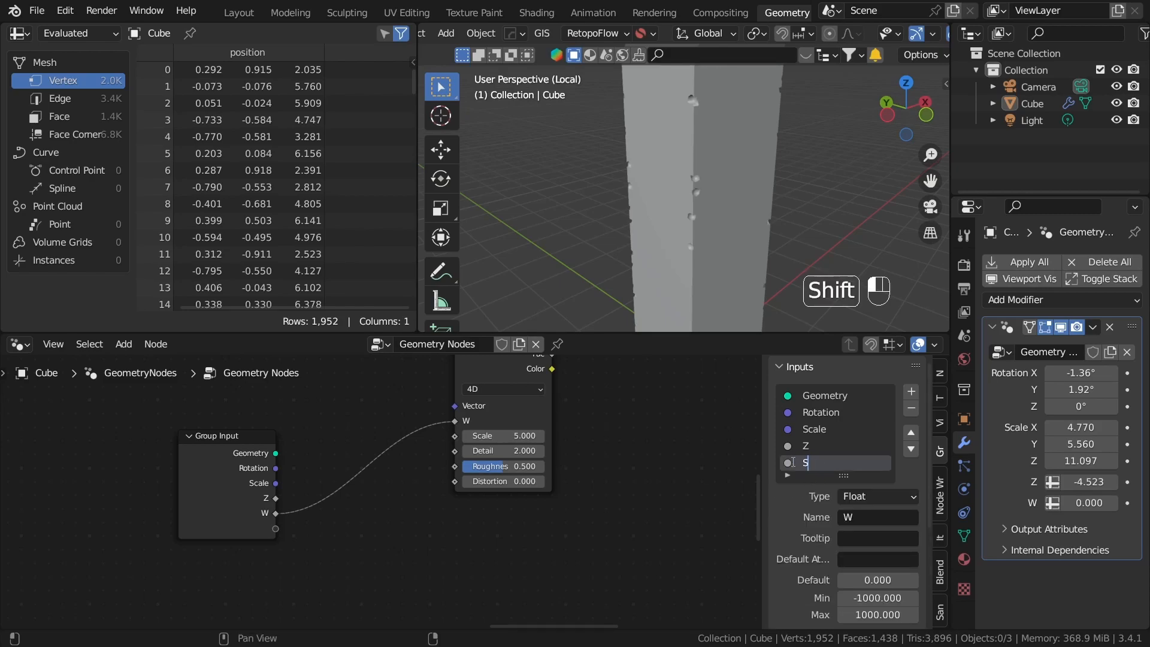
key("Return")
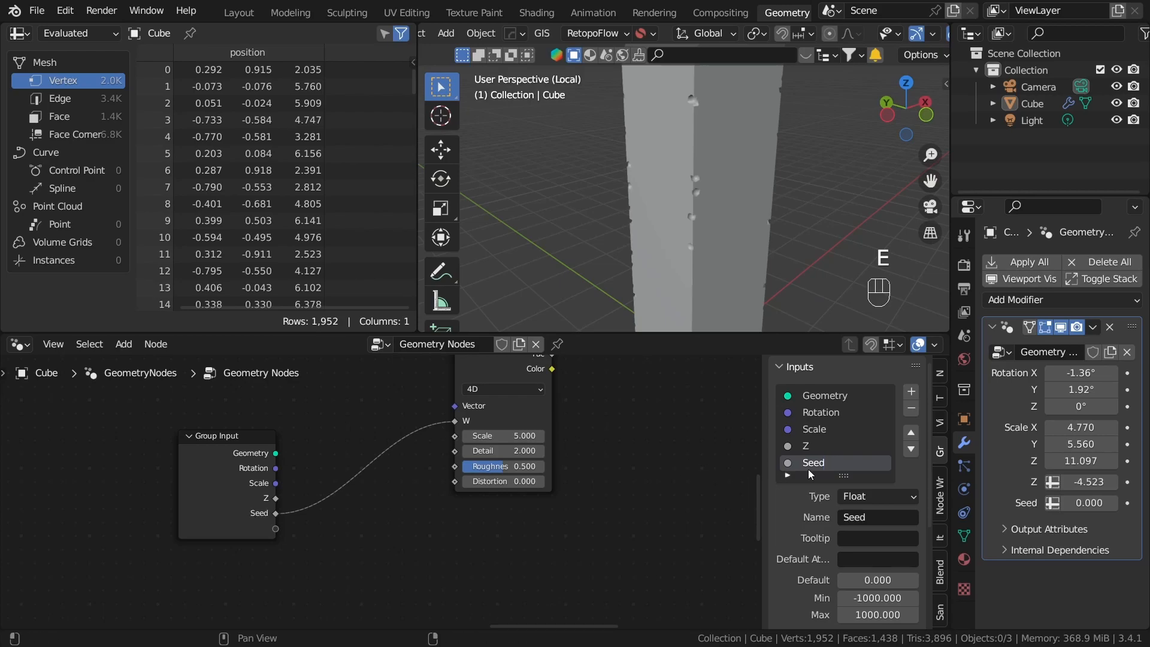
left_click(862, 494)
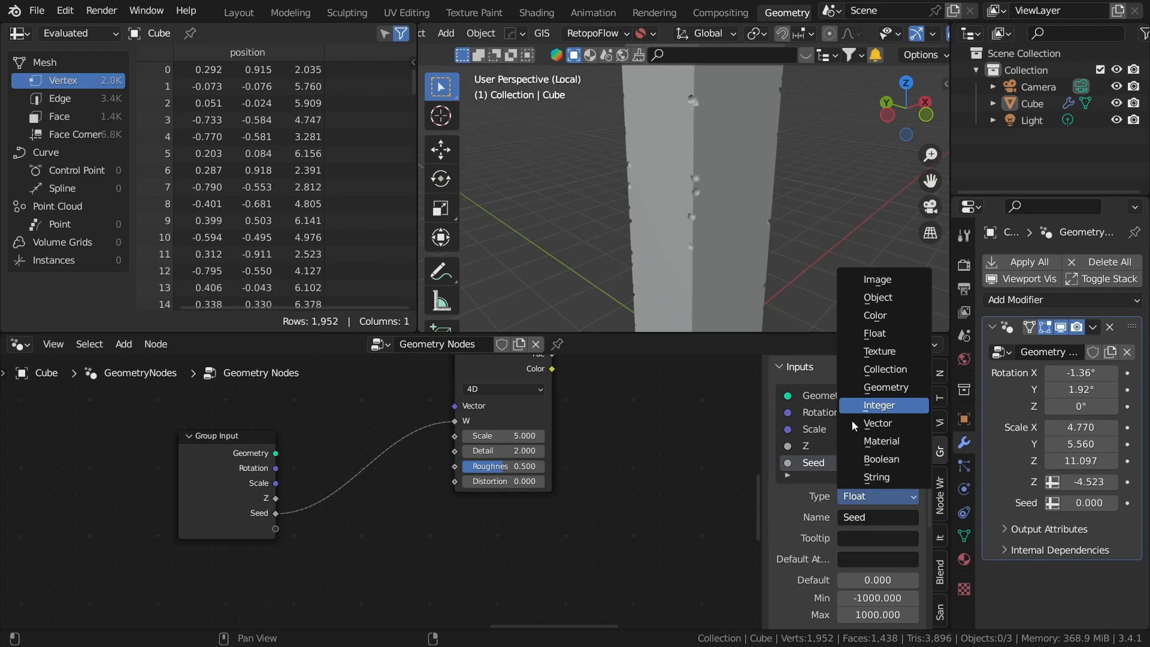
left_click(886, 406)
key("n")
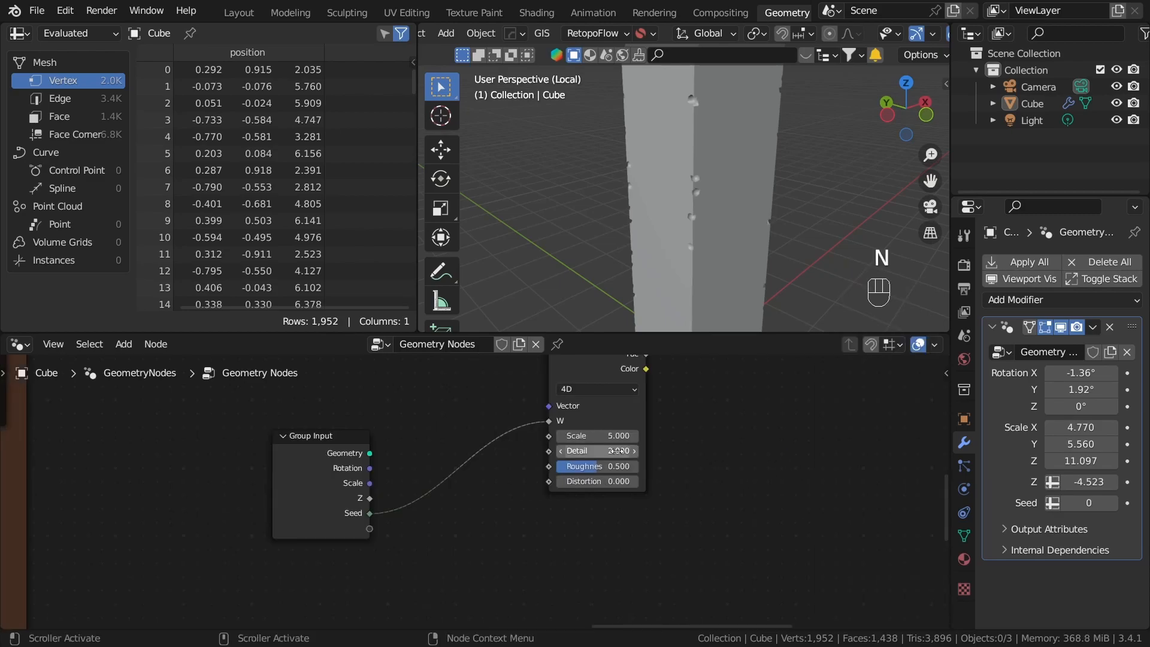
Duplicate the Noise Texture with its Seed link kept and place the copy directly below the original.
middle_click_drag(614, 452, 634, 421)
left_click(588, 464)
key("shift+ctrl+d")
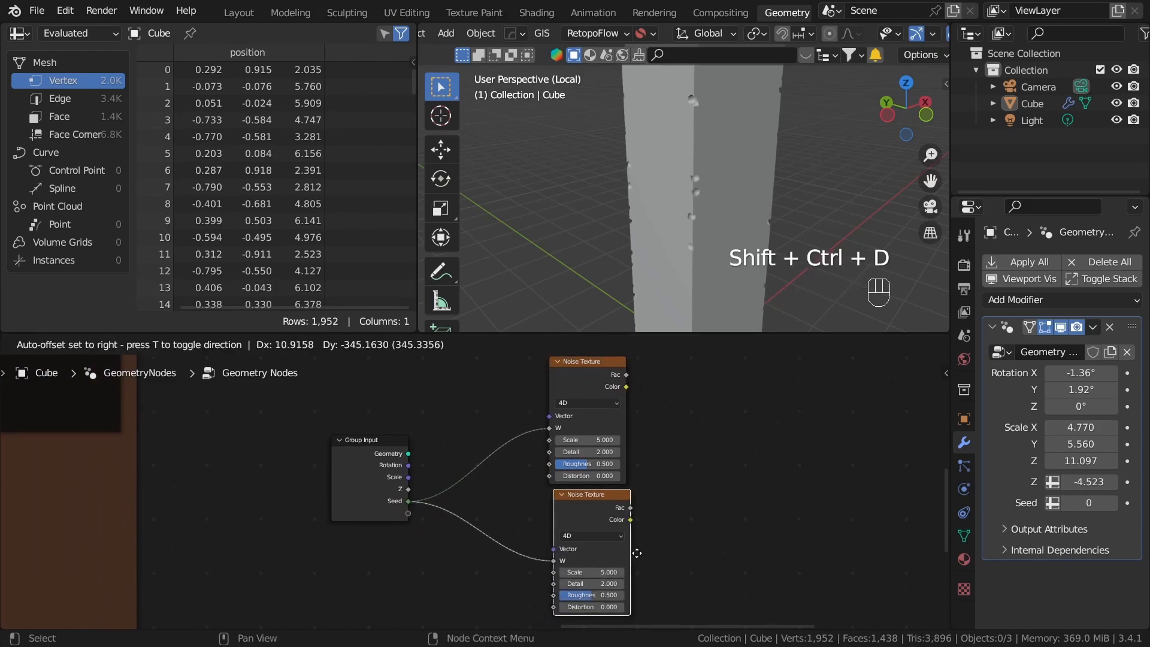
left_click(629, 561)
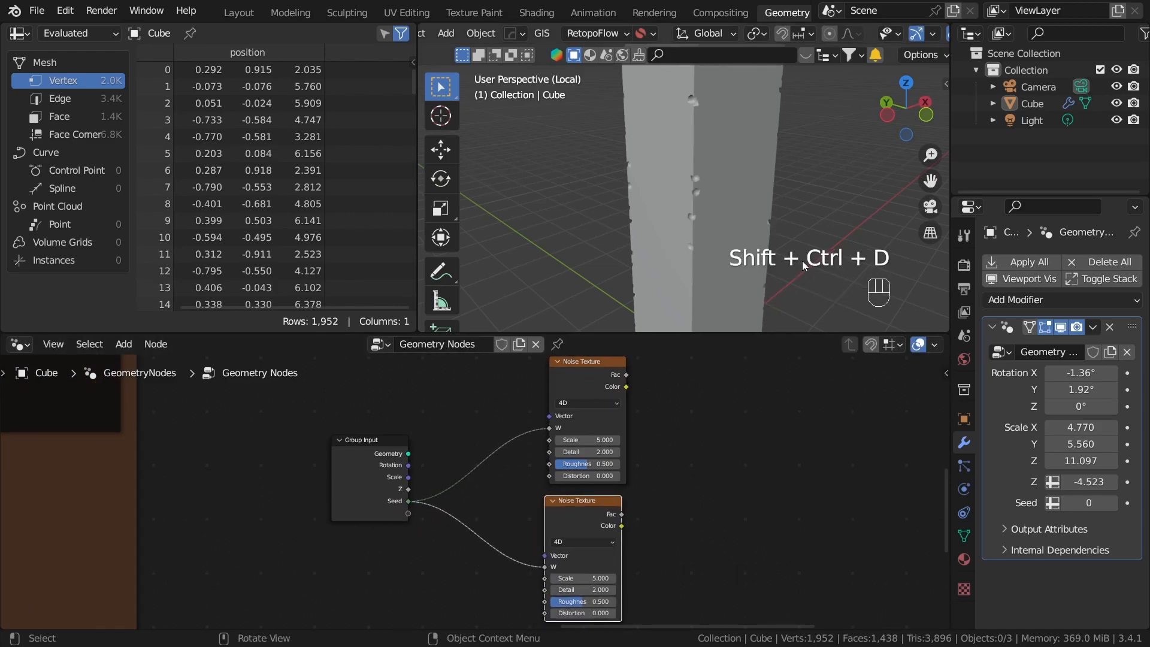
Add a Math node set to Add, fed by the Group Input's Seed, in front of the second Noise Texture.
middle_click_drag(666, 559, 698, 477)
scroll(698, 477, "up", 2)
middle_click_drag(554, 417, 566, 477)
scroll(565, 477, "up", 1)
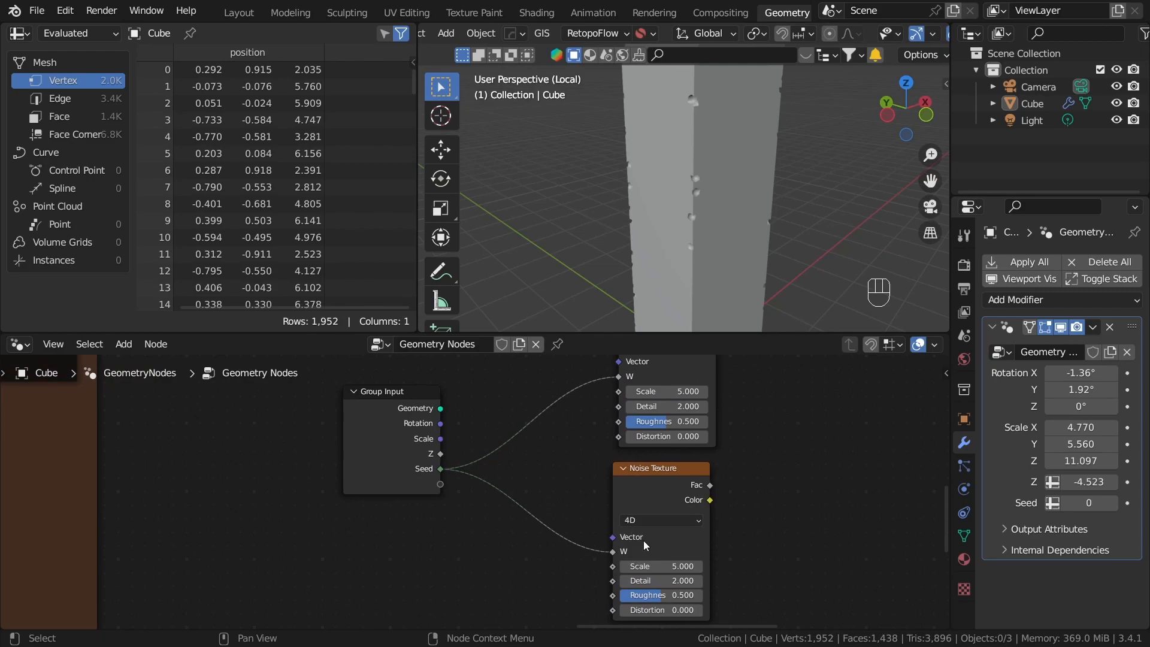
scroll(515, 498, "down", 2)
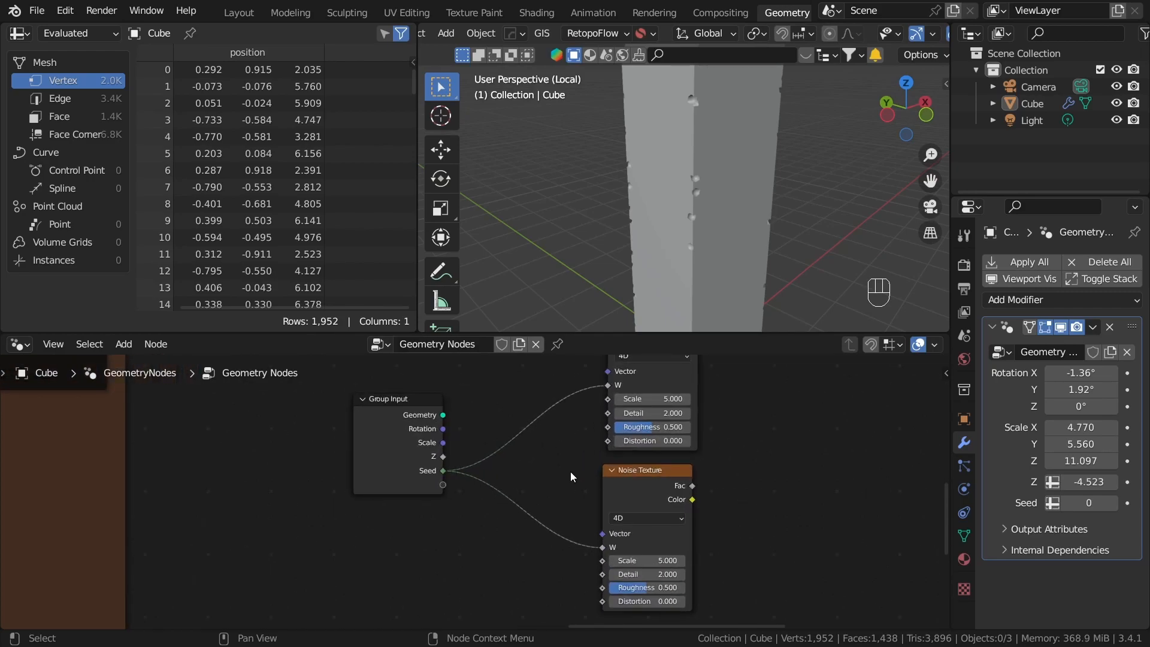
scroll(539, 488, "up", 1)
left_click_drag(458, 440, 503, 479)
type("add")
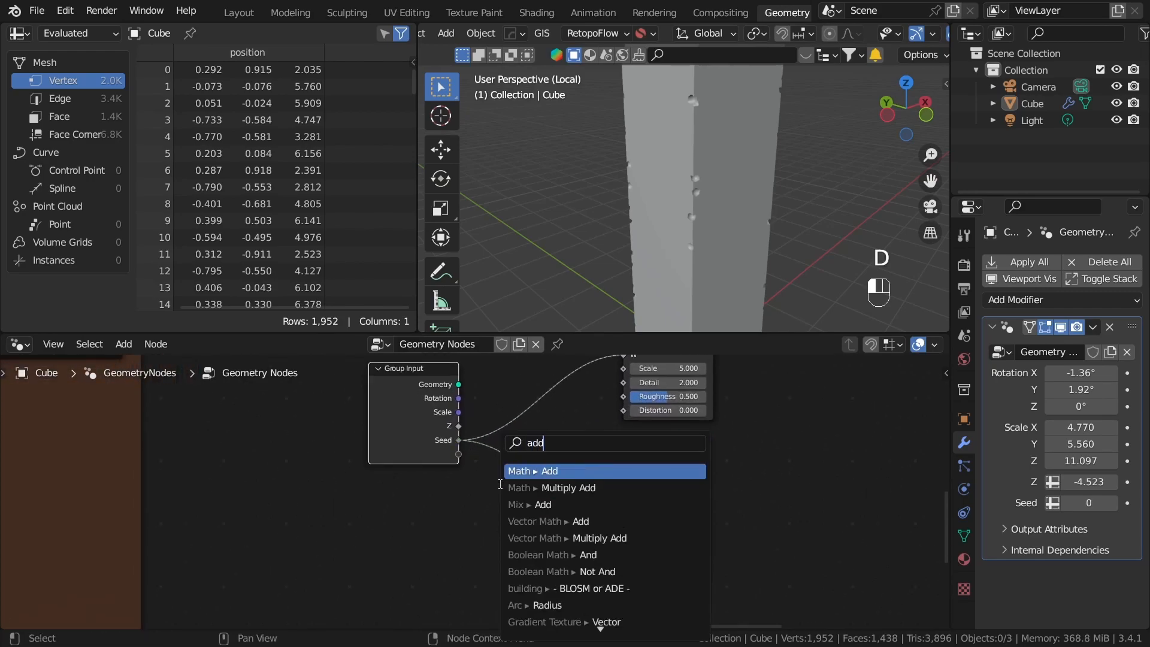
key("Return")
Connect the Add node's output to the second Noise Texture's W and set the added value to 12.2.
scroll(573, 448, "up", 1)
left_click_drag(573, 448, 614, 470)
left_click_drag(523, 515, 592, 515)
left_click(524, 531)
Connect the first Noise Texture's Color output to the Rotation input of Instance on Points.
scroll(524, 532, "down", 5)
middle_click_drag(611, 393, 567, 472)
scroll(567, 419, "up", 2)
left_click(576, 395)
middle_click_drag(578, 395, 550, 420)
scroll(546, 445, "down", 2)
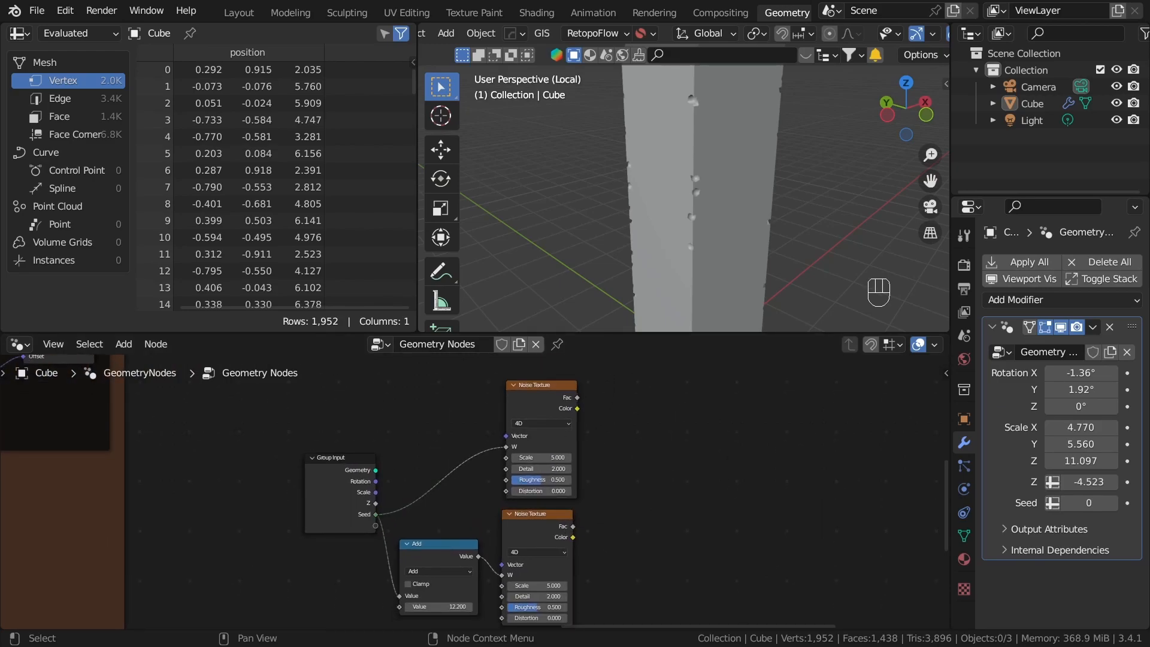
middle_click_drag(600, 397, 488, 450)
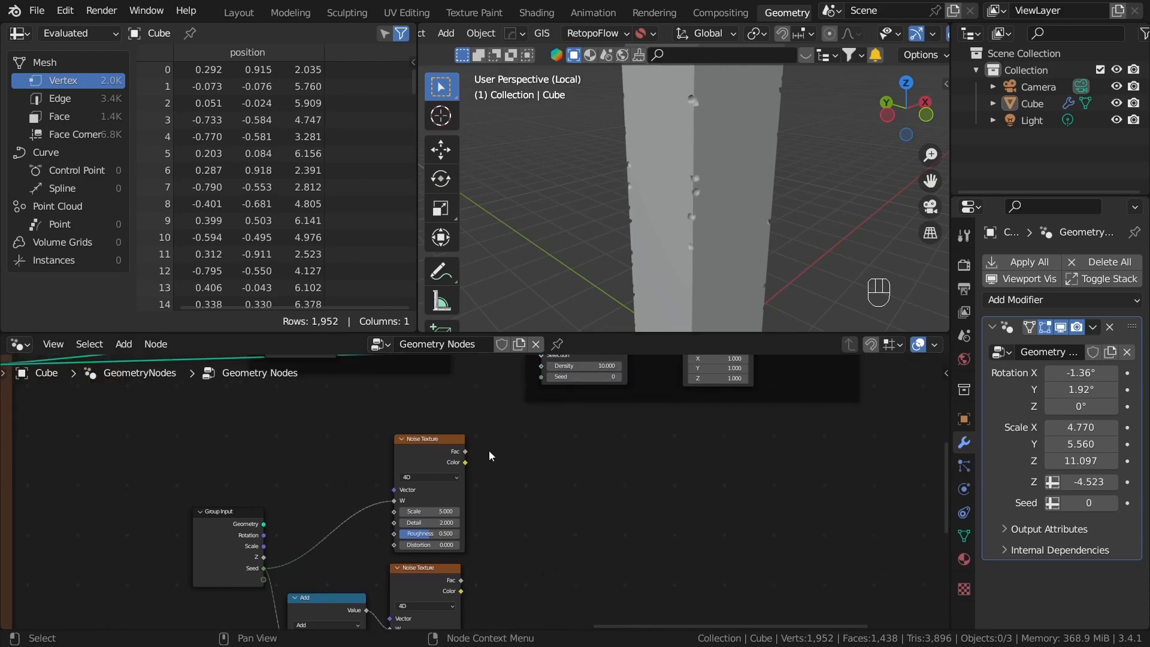
mouse_move(465, 452)
left_mouse_down()
mouse_move(539, 454)
mouse_move(467, 464)
left_mouse_up()
left_click_drag(590, 393, 636, 482)
mouse_move(692, 411)
left_mouse_down()
mouse_move(680, 383)
mouse_move(683, 396)
left_mouse_up()
Connect the second Noise Texture's Color output to the Scale input of Instance on Points.
middle_click_drag(643, 525, 637, 497)
middle_click_drag(553, 572, 600, 499)
scroll(478, 552, "up", 3)
left_click(475, 560)
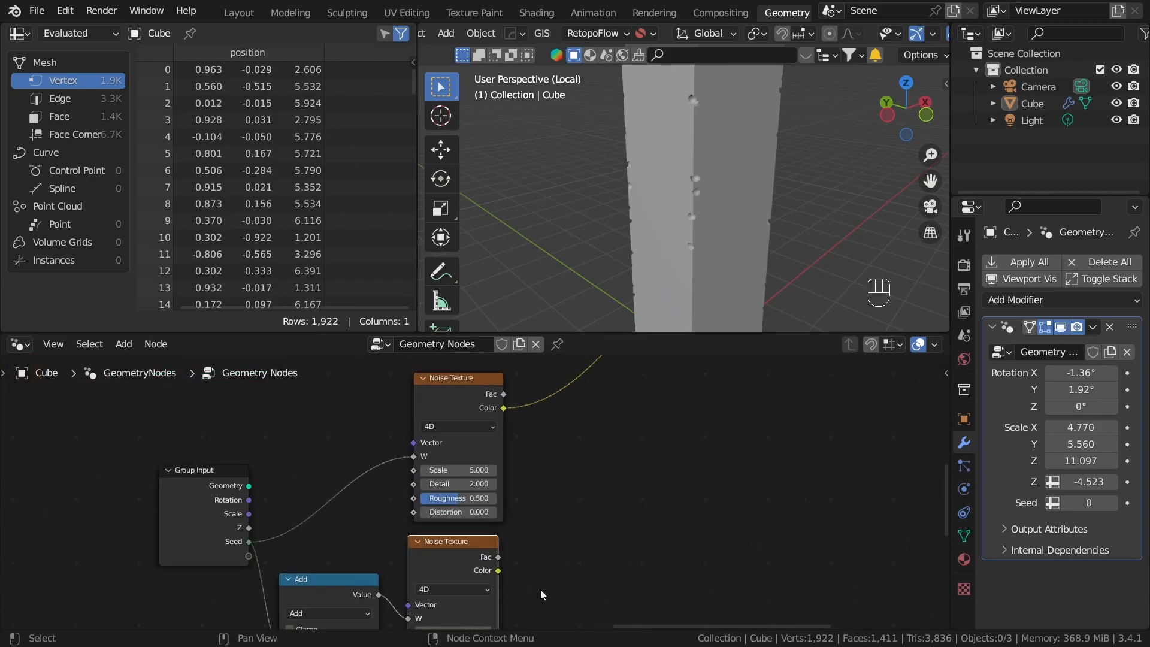
left_click_drag(497, 569, 595, 343)
Preview the Set Shade Smooth output directly and examine the rotation and scale of the scattered ico spheres up close.
middle_click_drag(698, 182, 669, 192)
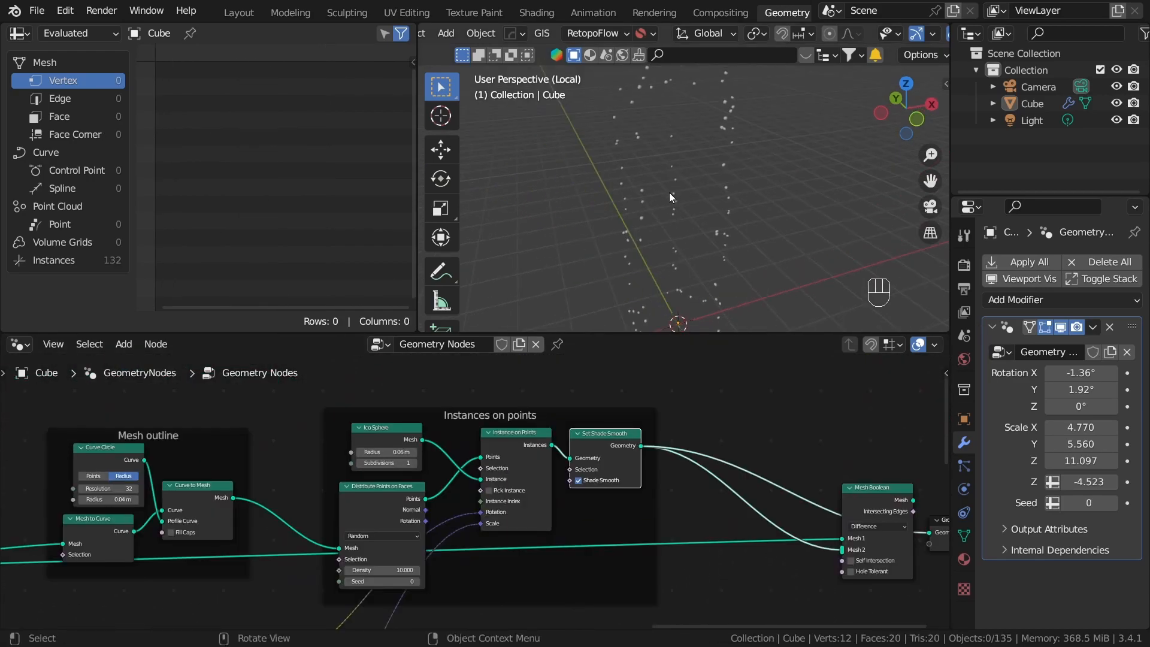
scroll(706, 164, "down", 1)
middle_click_drag(663, 127, 666, 190, "shift")
scroll(738, 195, "up", 3)
middle_click_drag(738, 195, 706, 204)
scroll(740, 146, "up", 2)
mouse_move(738, 107)
middle_mouse_down("shift")
mouse_move(738, 146)
mouse_move(749, 118)
middle_mouse_up("shift")
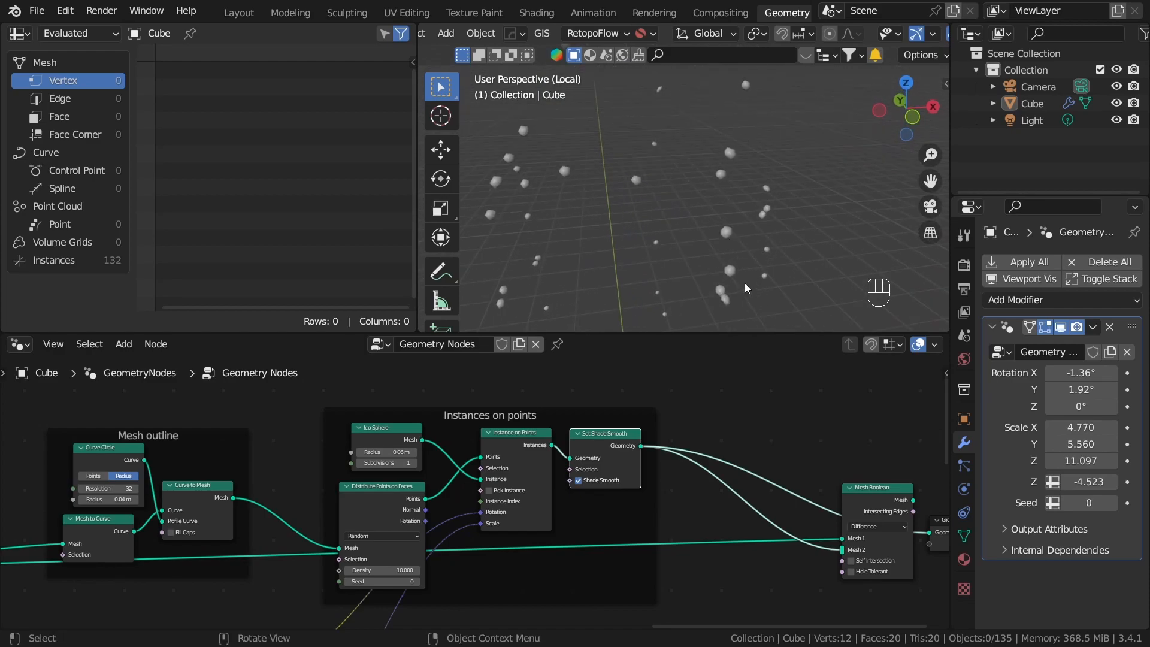
scroll(644, 492, "down", 4)
middle_click_drag(606, 541, 698, 424)
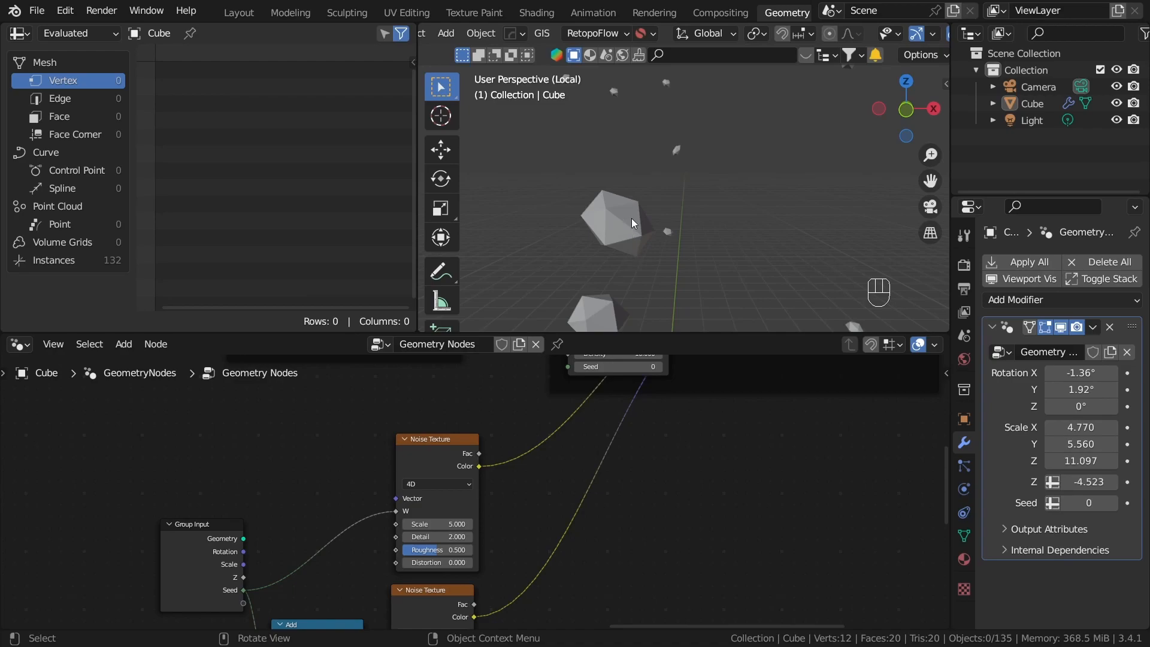
middle_click_drag(551, 215, 666, 233)
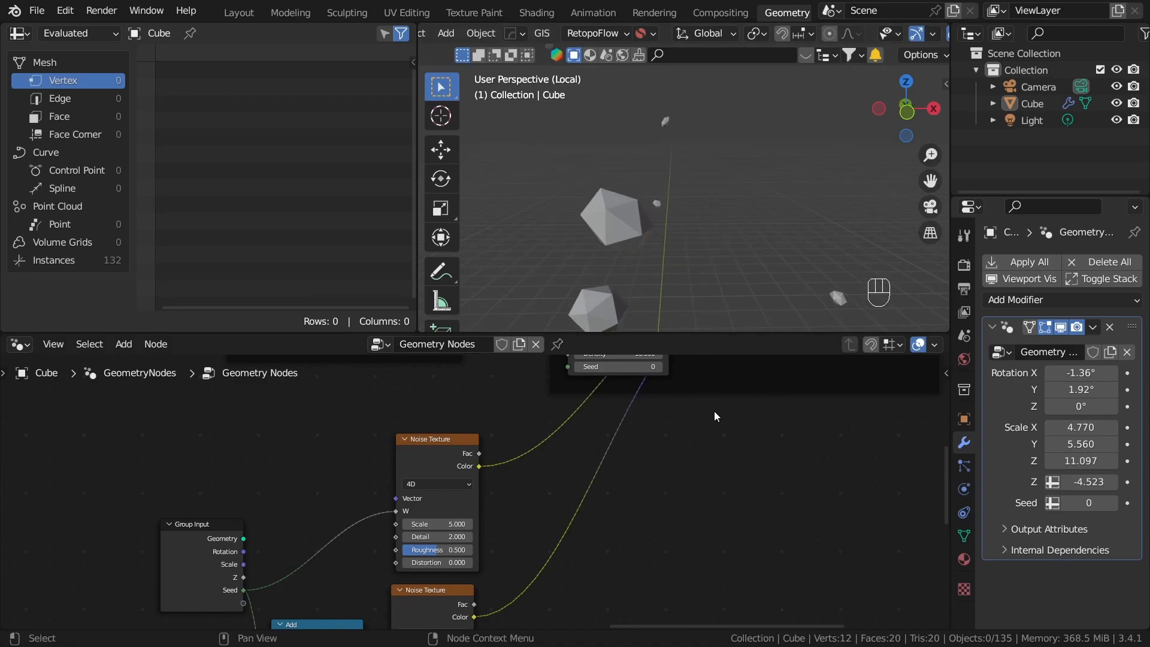
Insert a Vector Math node on the link between the first Noise Texture's Color and the instances' Rotation.
key("shift+a")
left_click(683, 159)
type("vecto")
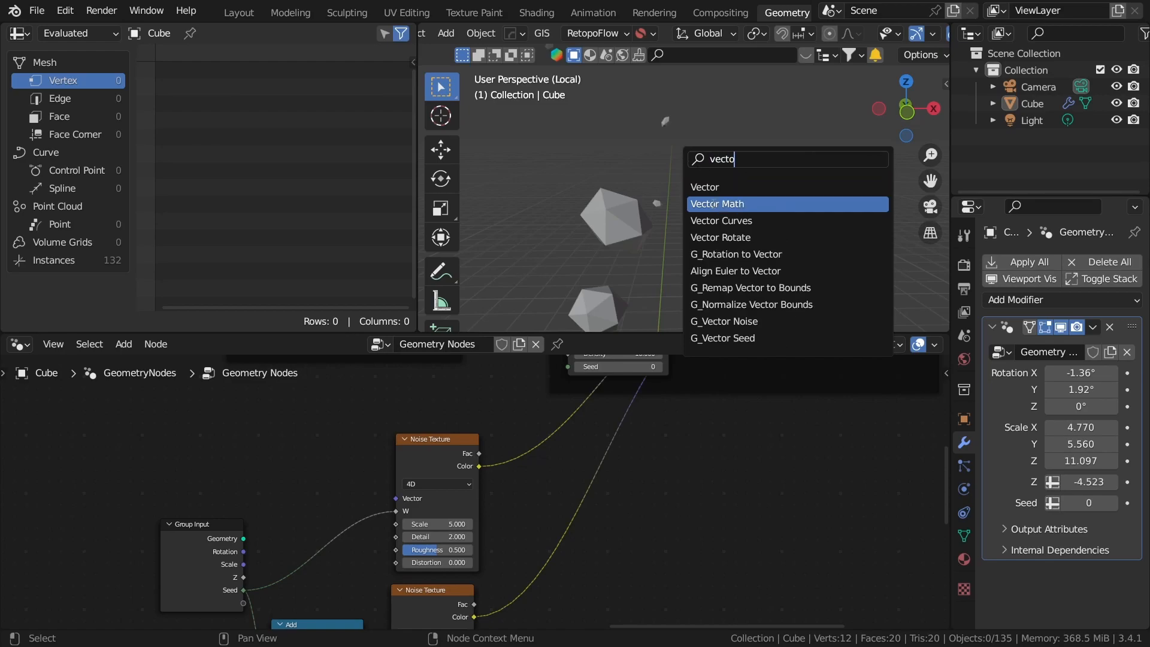
left_click(716, 204)
left_click(597, 444)
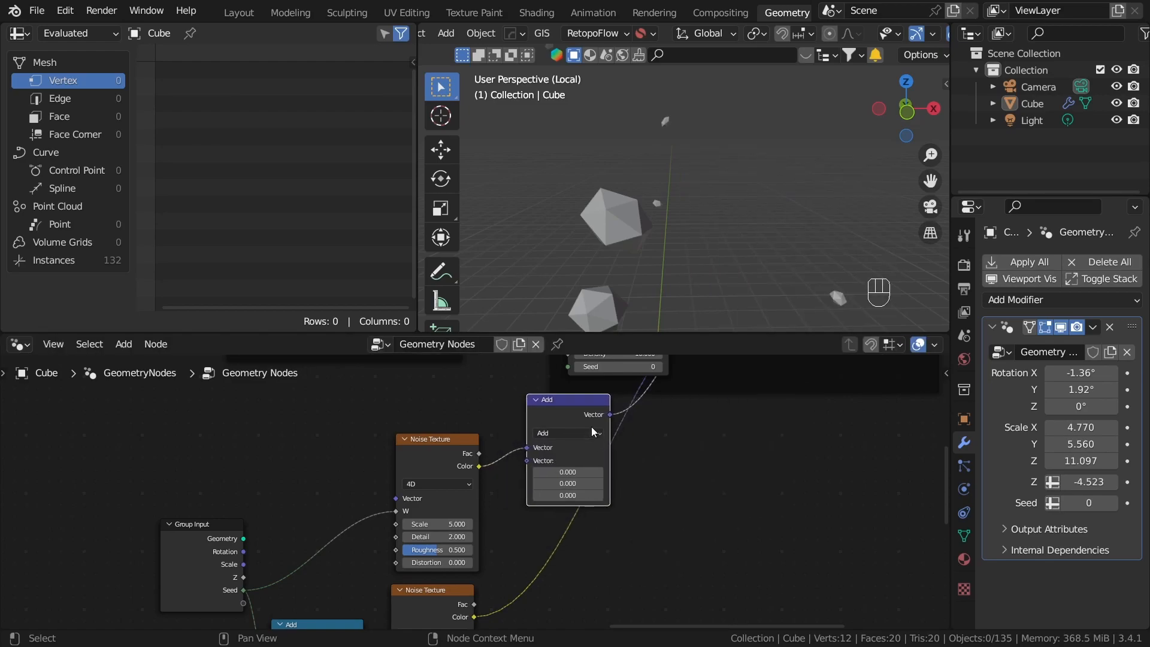
Set the Vector Math node to Multiply with all three values at 52.3 and check the rotated ico spheres.
scroll(592, 431, "up", 2)
left_click(599, 387)
left_click(606, 323)
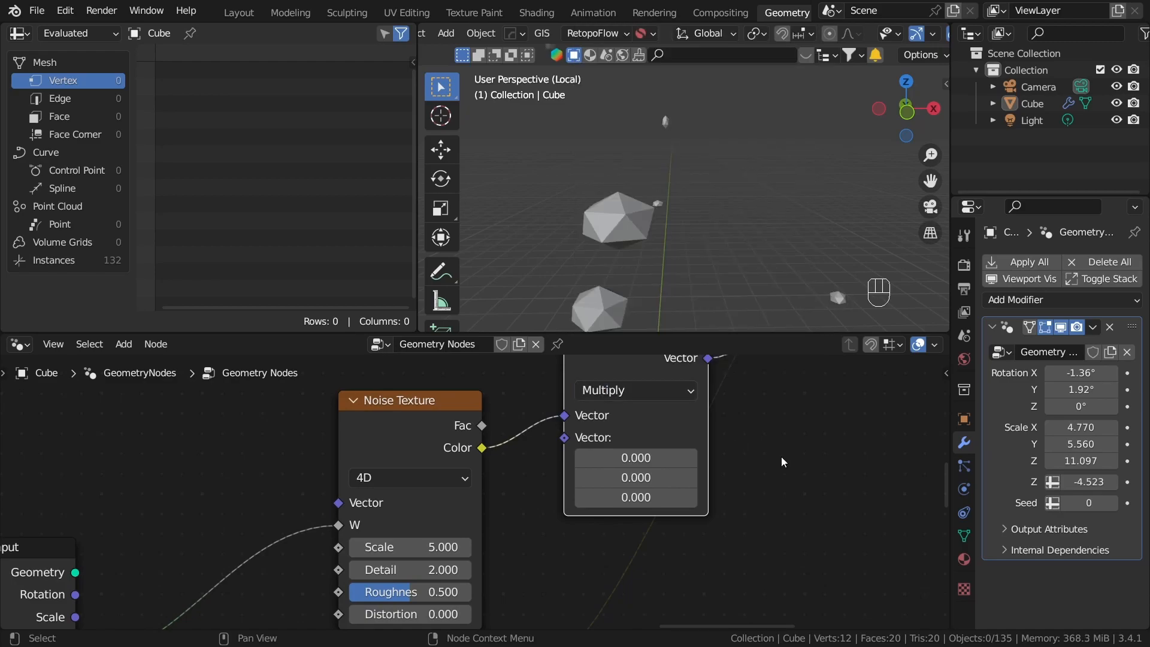
mouse_move(634, 458)
left_mouse_down()
mouse_move(635, 497)
mouse_move(689, 497)
mouse_move(634, 467)
left_mouse_up()
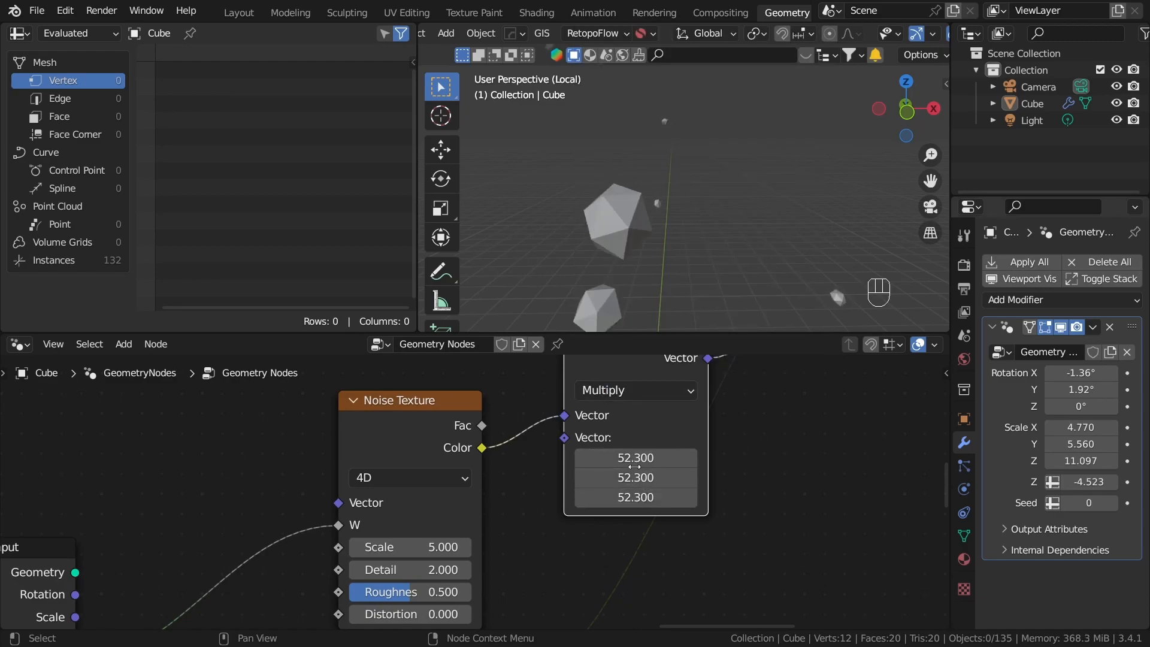
middle_click_drag(633, 217, 609, 222)
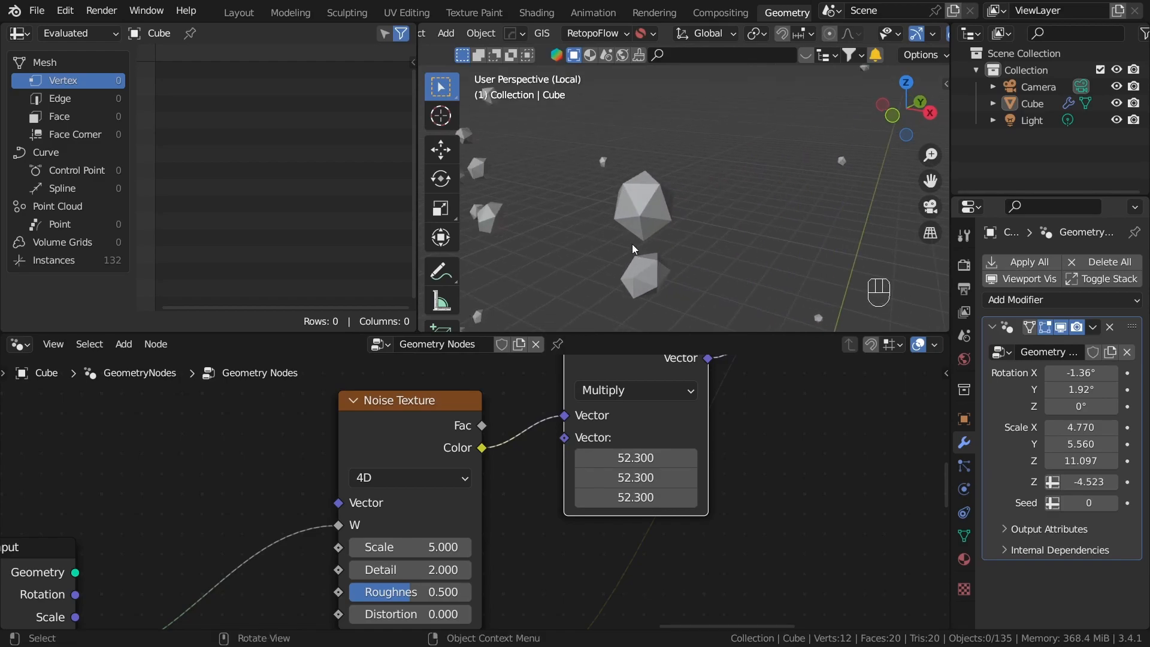
scroll(633, 255, "down", 5)
middle_click_drag(754, 122, 706, 207)
scroll(712, 519, "down", 7)
Move the second Noise Texture slightly so that it lines up beneath the first one.
middle_click_drag(683, 519, 700, 396)
scroll(647, 431, "up", 5)
middle_click_drag(610, 449, 620, 419)
left_click_drag(460, 434, 471, 459)
scroll(536, 503, "up", 3)
scroll(520, 485, "down", 8)
scroll(587, 452, "down", 4)
scroll(542, 533, "up", 4)
middle_click_drag(541, 533, 456, 545)
scroll(456, 545, "up", 1)
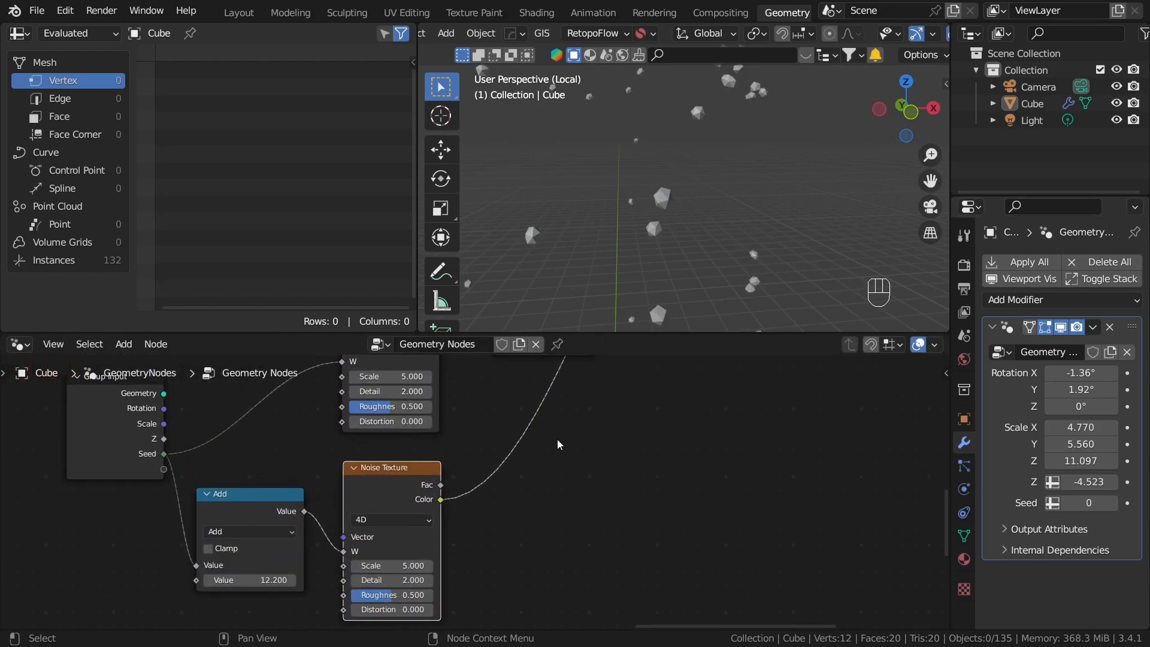
key("shift+a")
left_click(534, 161)
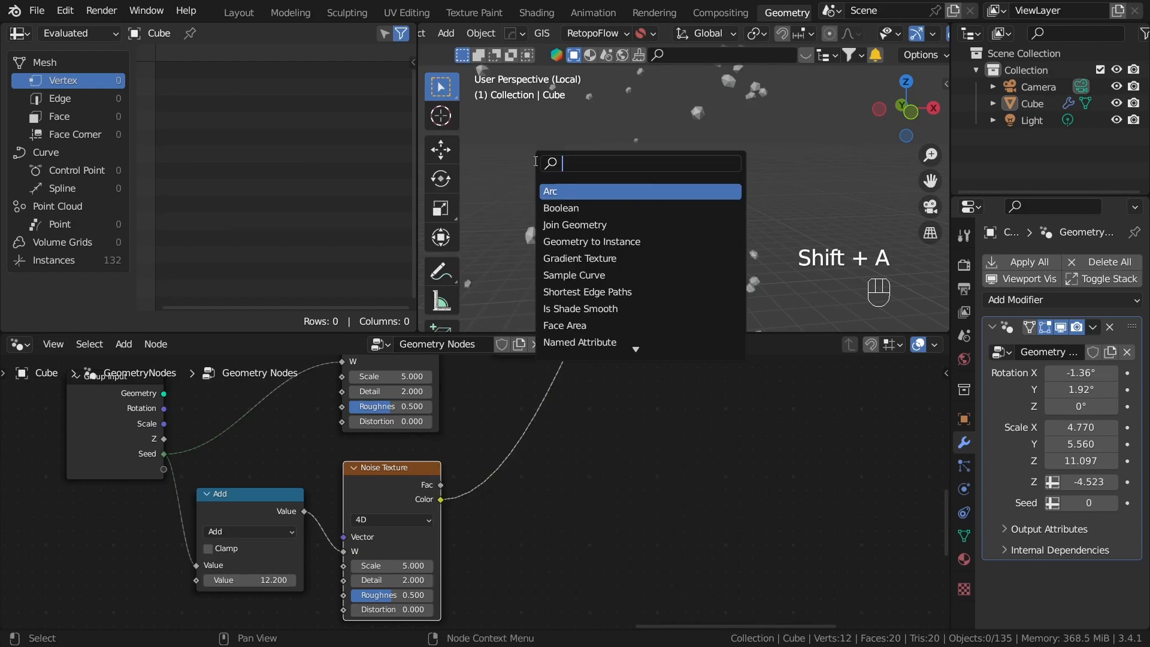
type("ma")
key("Return")
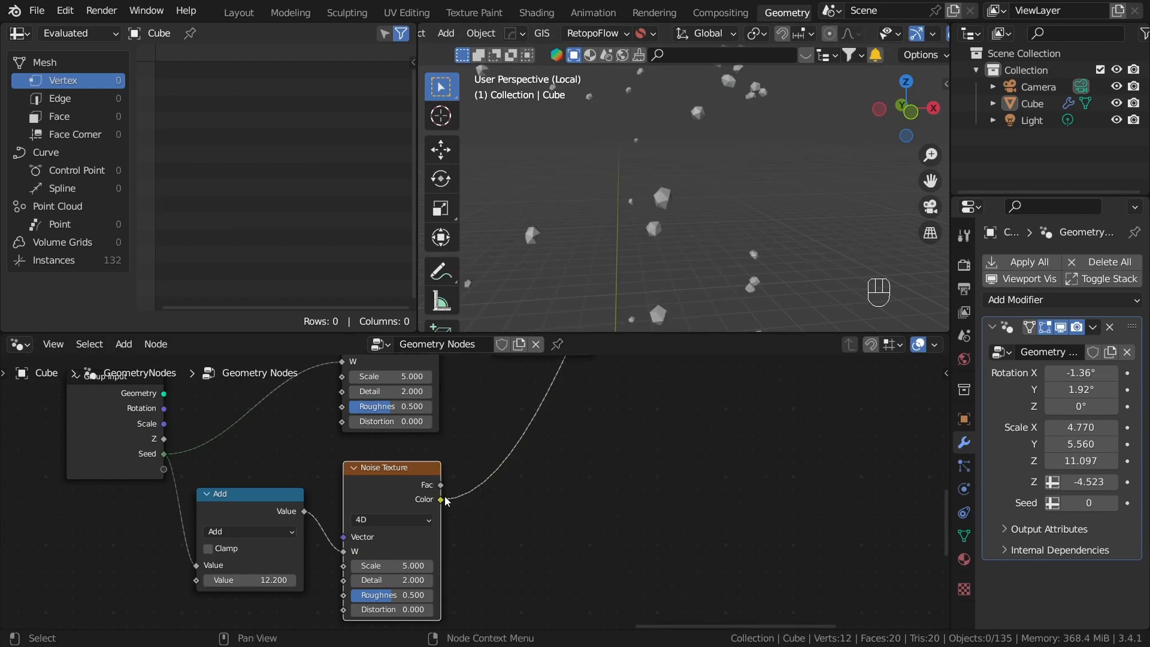
Add a vector Map Range node fed by the second Noise Texture's Color and link its output to the Scale of Instance on Points.
left_click_drag(497, 516, 498, 518)
type("map")
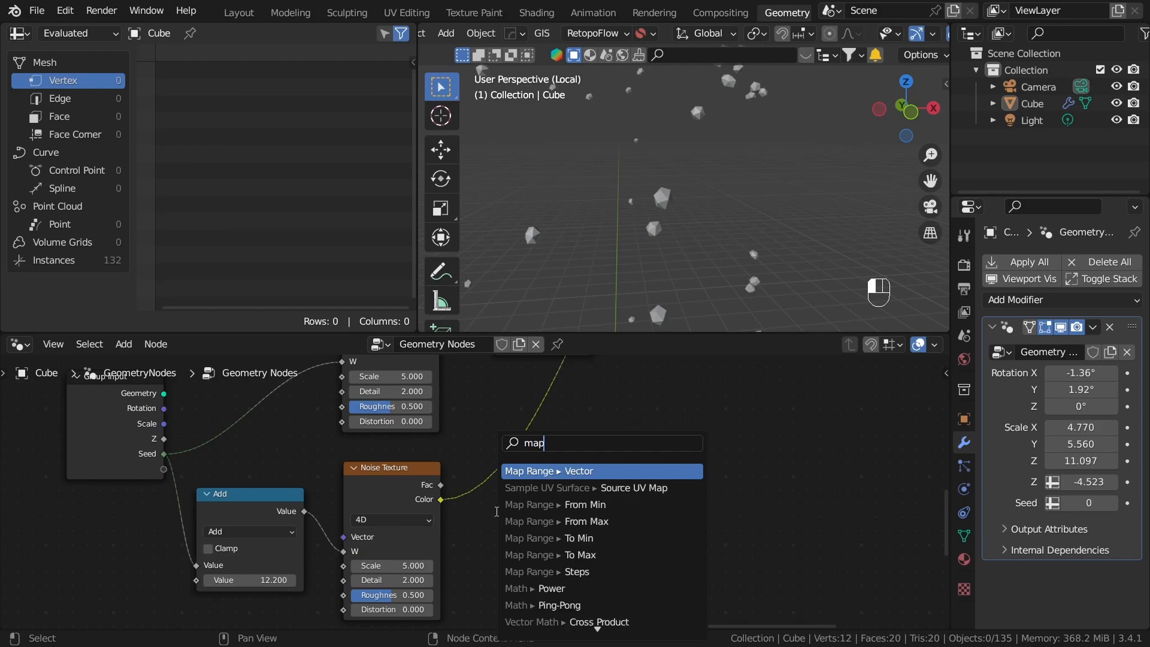
left_click(549, 475)
left_click(601, 406)
middle_click_drag(735, 542, 617, 563)
left_click_drag(537, 491, 630, 423)
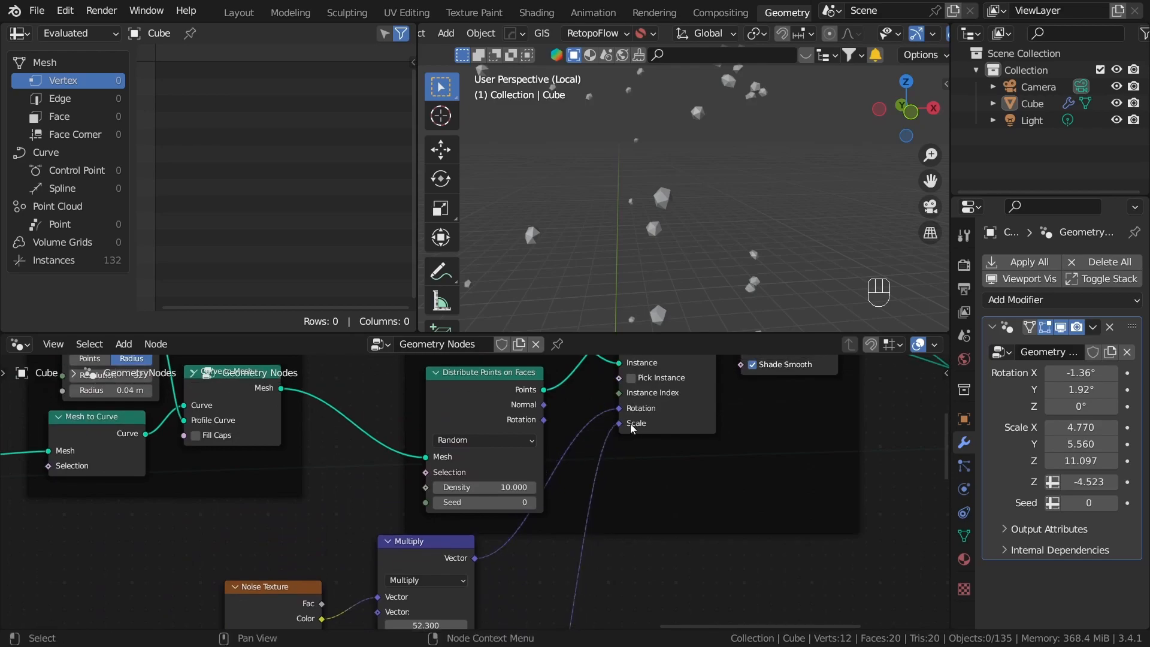
Set all three To Min values of the Map Range node to 0.12.
scroll(679, 616, "down", 4)
middle_click_drag(679, 616, 664, 431)
middle_click_drag(521, 599, 575, 461)
scroll(575, 523, "up", 5)
scroll(576, 533, "up", 5)
scroll(659, 552, "up", 1)
middle_click_drag(660, 553, 615, 532)
scroll(616, 454, "up", 2)
middle_click_drag(631, 444, 592, 484)
scroll(593, 486, "up", 2)
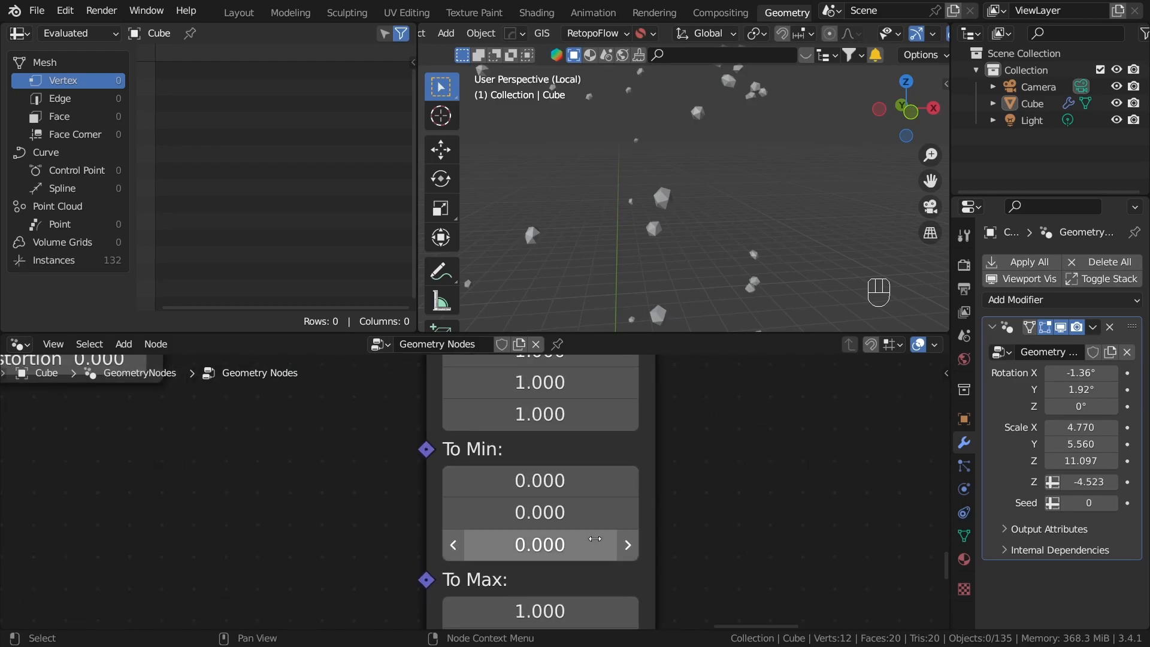
left_click_drag(540, 480, 592, 544)
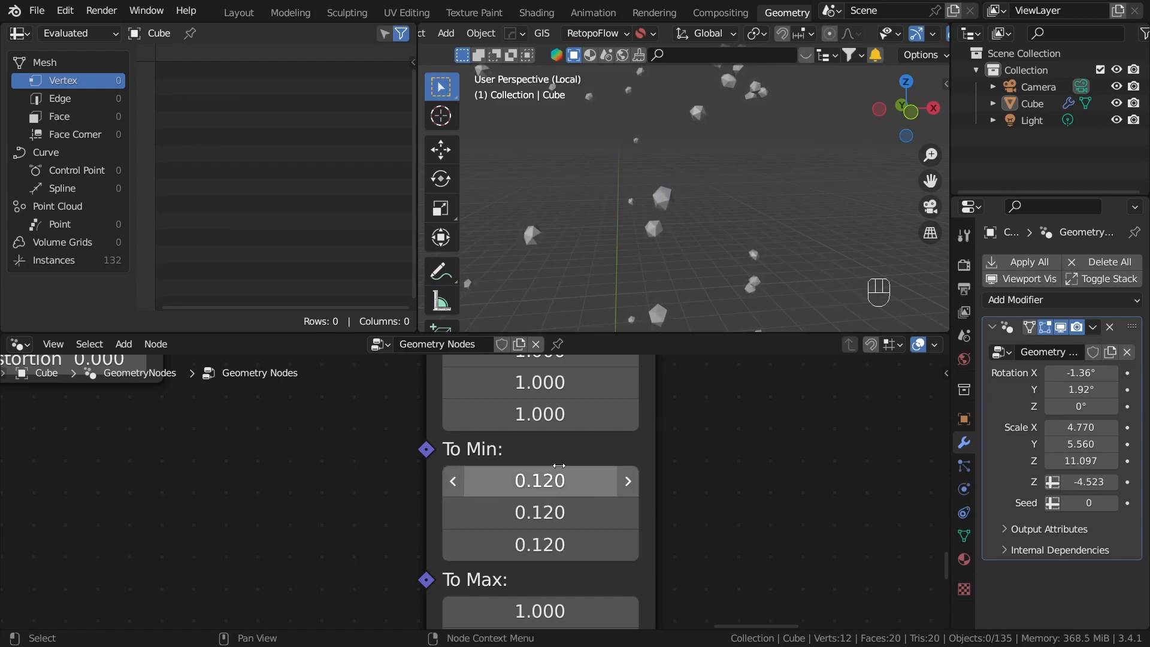
middle_click_drag(641, 546, 633, 418)
scroll(649, 241, "down", 5)
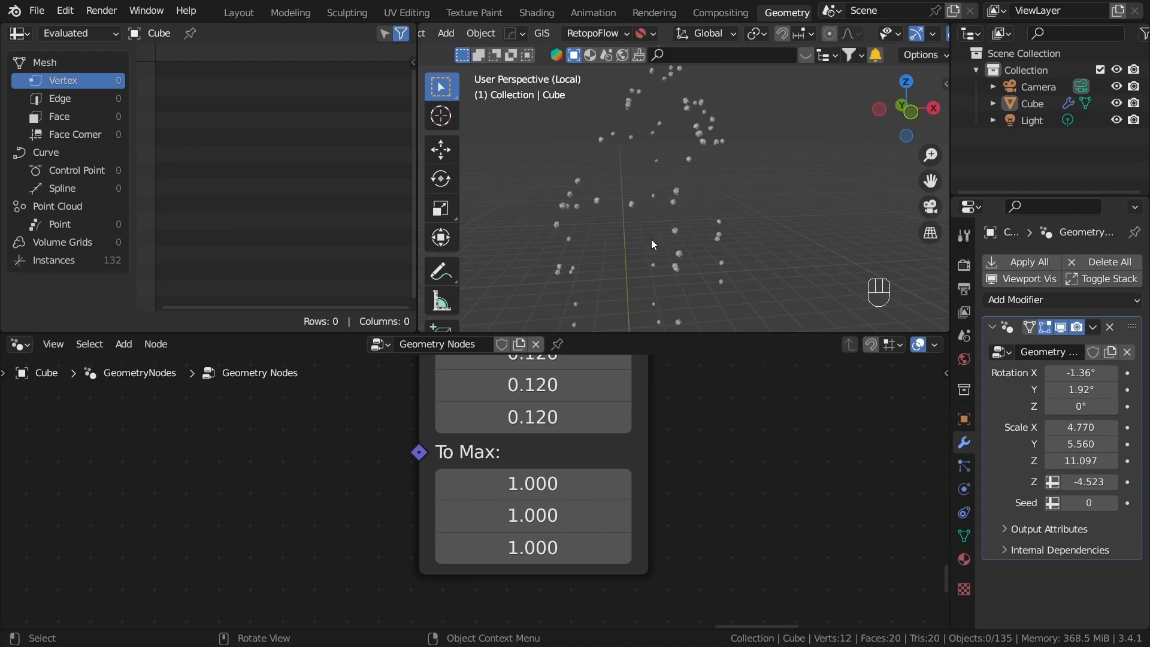
Set all three To Max values of the Map Range node to 1.44.
middle_click_drag(649, 241, 679, 223)
scroll(634, 470, "up", 1)
left_click_drag(592, 482, 596, 539)
scroll(603, 452, "down", 5)
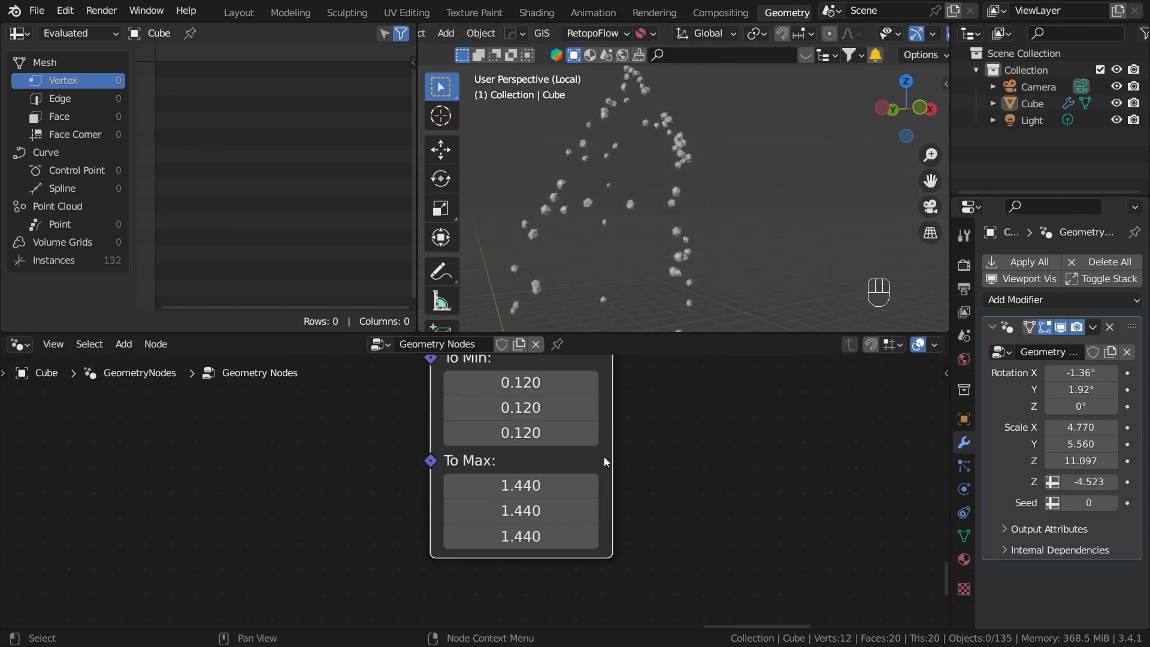
Link the Mesh Boolean's Mesh output to the Group Output and inspect the chips cut into the crystal's edges.
middle_click_drag(742, 359, 523, 554)
scroll(524, 555, "down", 6)
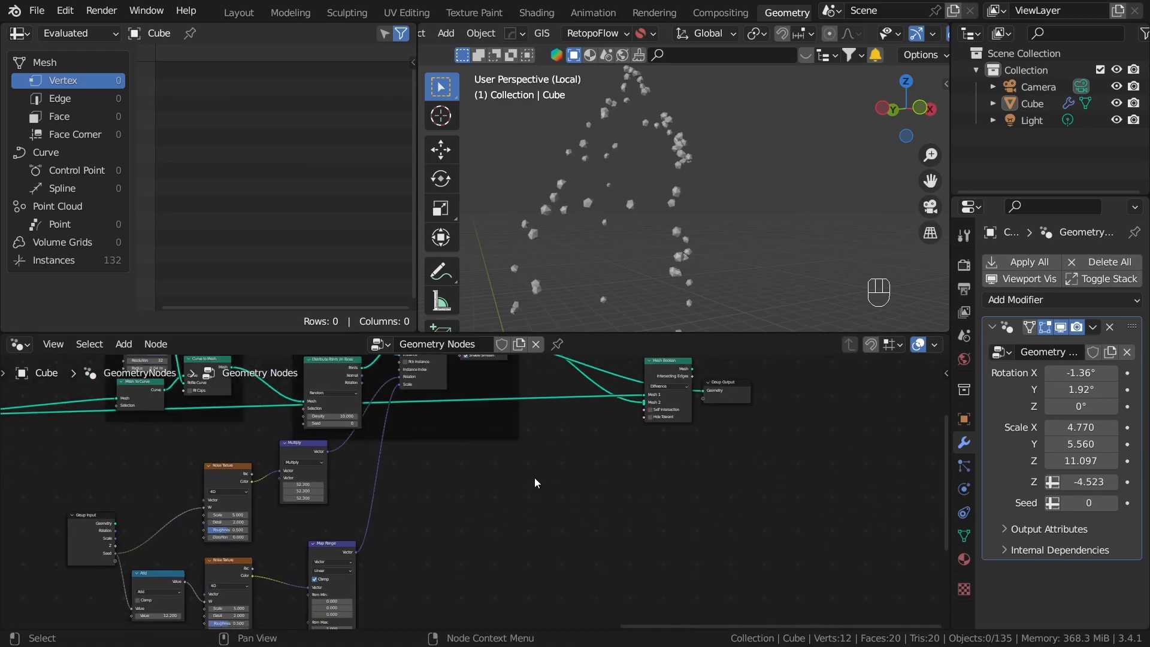
middle_click_drag(536, 487, 488, 610)
scroll(598, 467, "up", 3)
middle_click_drag(651, 507, 512, 490)
scroll(476, 491, "up", 6)
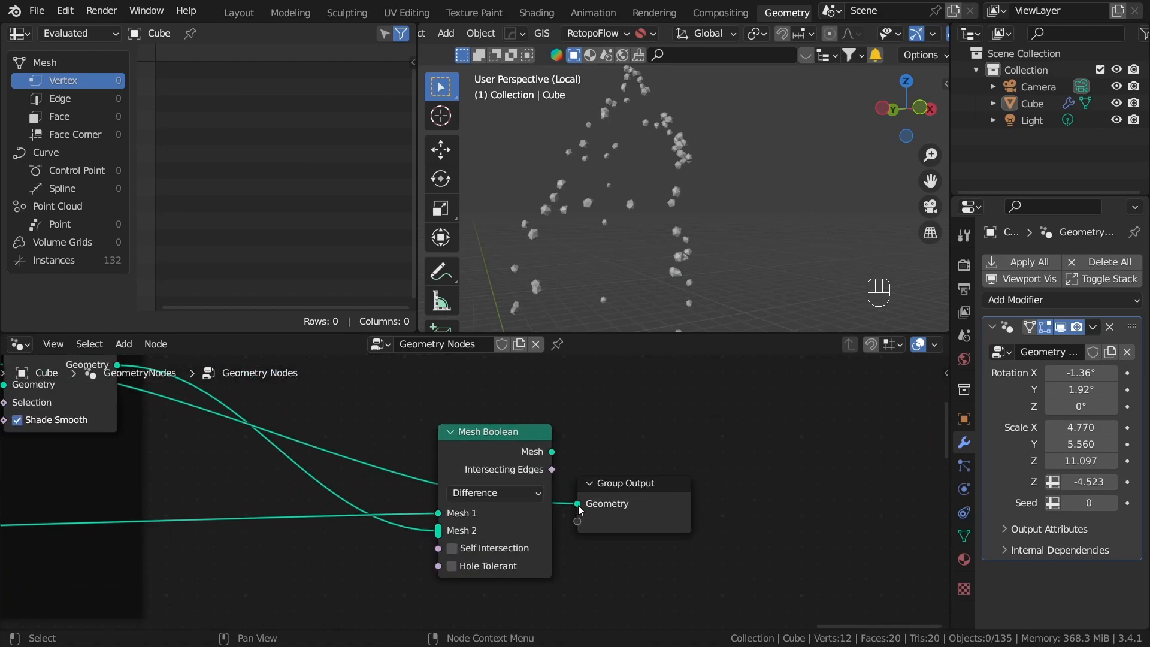
left_click(520, 448, "alt+shift")
middle_click_drag(617, 212, 659, 234)
scroll(661, 237, "up", 3)
middle_click_drag(662, 237, 752, 183, "shift")
scroll(685, 190, "up", 3)
scroll(810, 142, "up", 2)
scroll(730, 167, "up", 4)
Set the Curve Circle's Radius to 0.025 m in the Mesh outline frame.
scroll(502, 482, "down", 6)
middle_click_drag(564, 467, 735, 495)
scroll(622, 503, "down", 3)
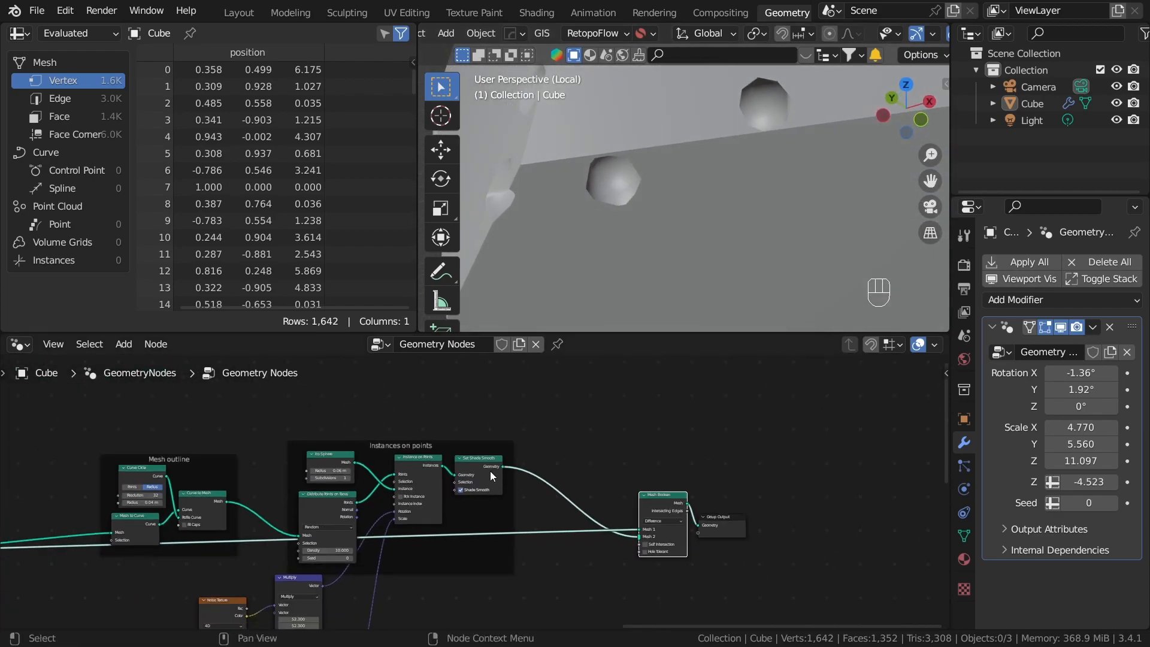
middle_click_drag(491, 471, 673, 443)
middle_click_drag(453, 472, 689, 432)
scroll(554, 449, "up", 4)
scroll(554, 446, "up", 5)
left_click(552, 497)
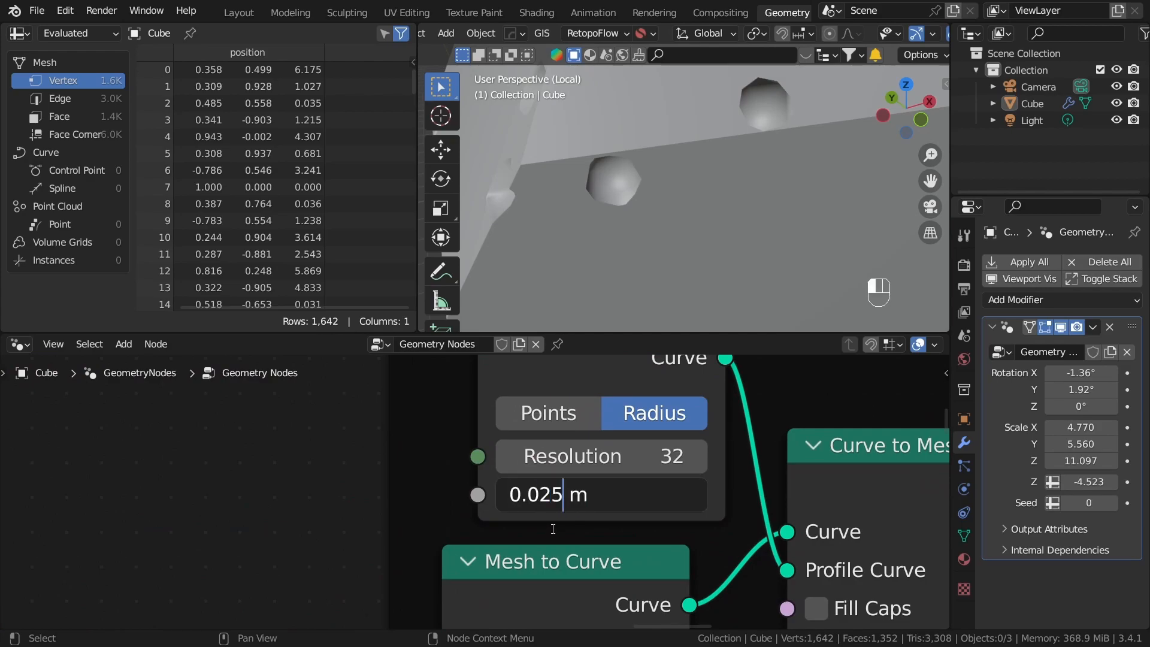
key("Return")
Examine the chipped edges of the crystal up close and from a distance.
scroll(680, 201, "down", 4)
mouse_move(680, 201)
middle_mouse_down()
mouse_move(762, 186)
mouse_move(771, 158)
mouse_move(680, 181)
mouse_move(727, 154)
mouse_move(732, 186)
mouse_move(743, 186)
mouse_move(722, 178)
mouse_move(641, 284)
mouse_move(638, 258)
mouse_move(723, 217)
mouse_move(677, 221)
mouse_move(674, 233)
mouse_move(719, 170)
mouse_move(702, 139)
mouse_move(693, 195)
mouse_move(687, 137)
mouse_move(682, 233)
mouse_move(682, 224)
middle_mouse_up()
scroll(727, 153, "up", 3)
scroll(679, 236, "up", 2)
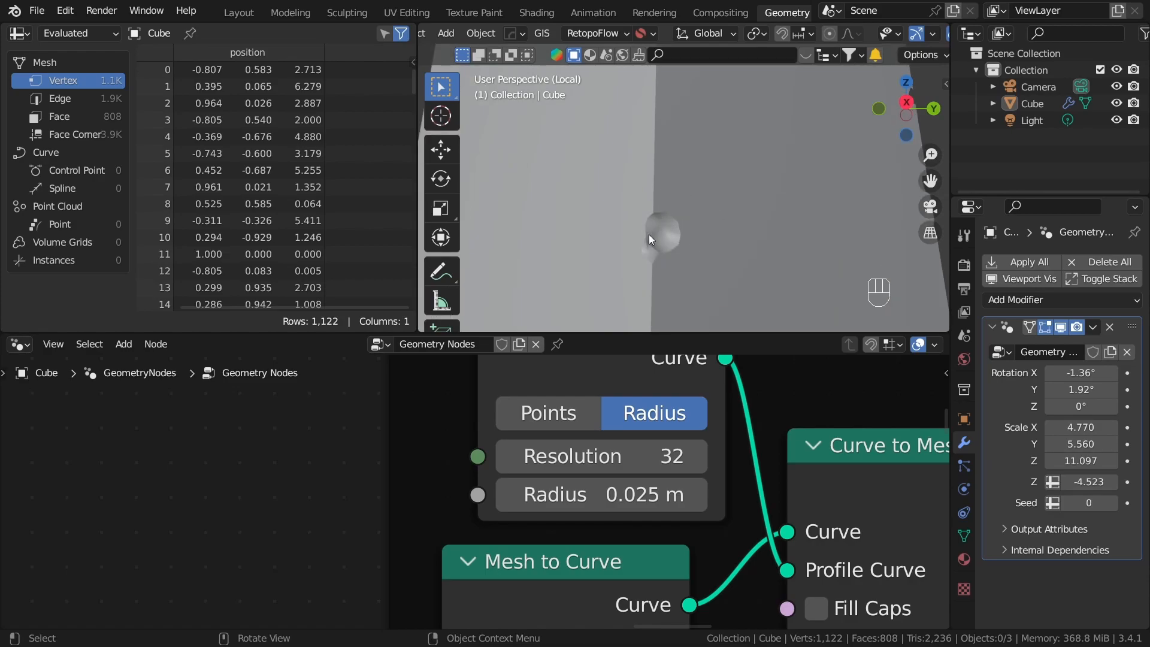
scroll(663, 241, "down", 8)
middle_click_drag(656, 204, 760, 254)
scroll(741, 192, "down", 1)
scroll(741, 191, "up", 5)
middle_click_drag(707, 255, 716, 224, "shift")
scroll(710, 564, "down", 4)
scroll(709, 564, "down", 4)
Try a Density of 19.4 on Distribute Points on Faces, restore it to 10, and inspect the crystal.
middle_click_drag(827, 544, 679, 534)
middle_click_drag(805, 603, 519, 481)
scroll(588, 469, "down", 2)
scroll(588, 468, "up", 3)
mouse_move(618, 484)
left_mouse_down()
mouse_move(688, 484)
mouse_move(635, 490)
left_mouse_up()
left_click(638, 484)
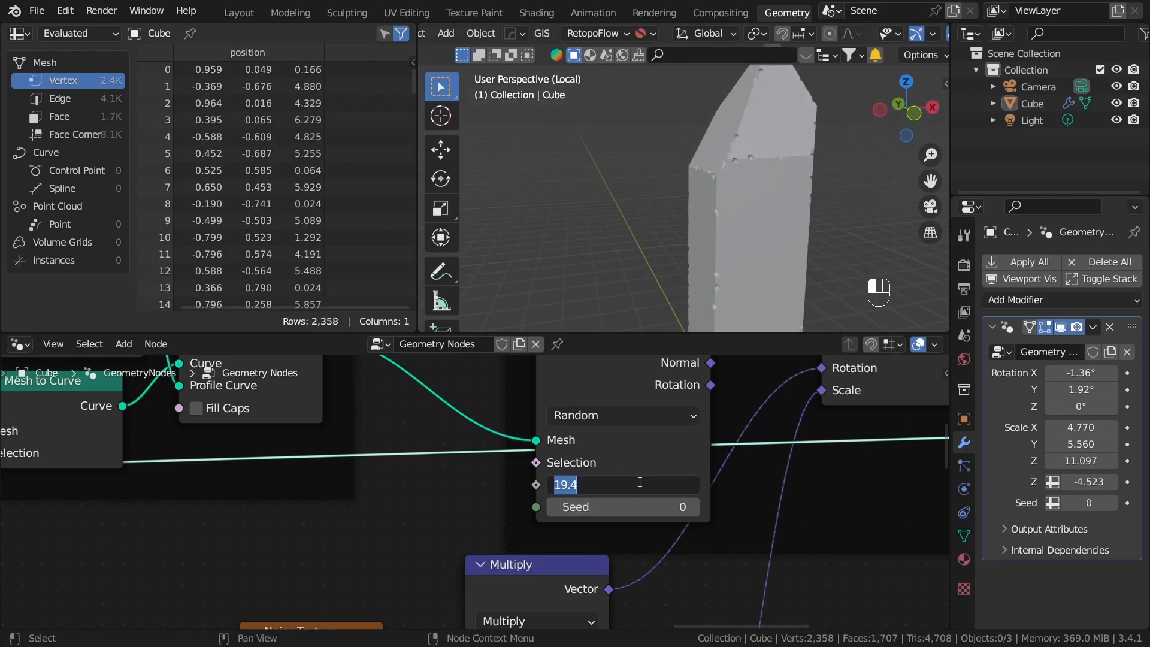
key("Return")
scroll(770, 193, "down", 4)
mouse_move(770, 193)
middle_mouse_down()
mouse_move(679, 182)
mouse_move(760, 210)
middle_mouse_up()
scroll(679, 182, "up", 2)
key("shift+z")
mouse_move(666, 189)
middle_mouse_down()
mouse_move(729, 239)
mouse_move(613, 185)
mouse_move(680, 247)
mouse_move(680, 196)
middle_mouse_up()
middle_click_drag(799, 256, 695, 277, "shift")
Tidy the noise nodes by stacking Map Range under Multiply and moving the Noise Textures and Add node close beside them.
mouse_move(545, 548)
left_mouse_down()
mouse_move(528, 551)
mouse_move(525, 536)
left_mouse_up()
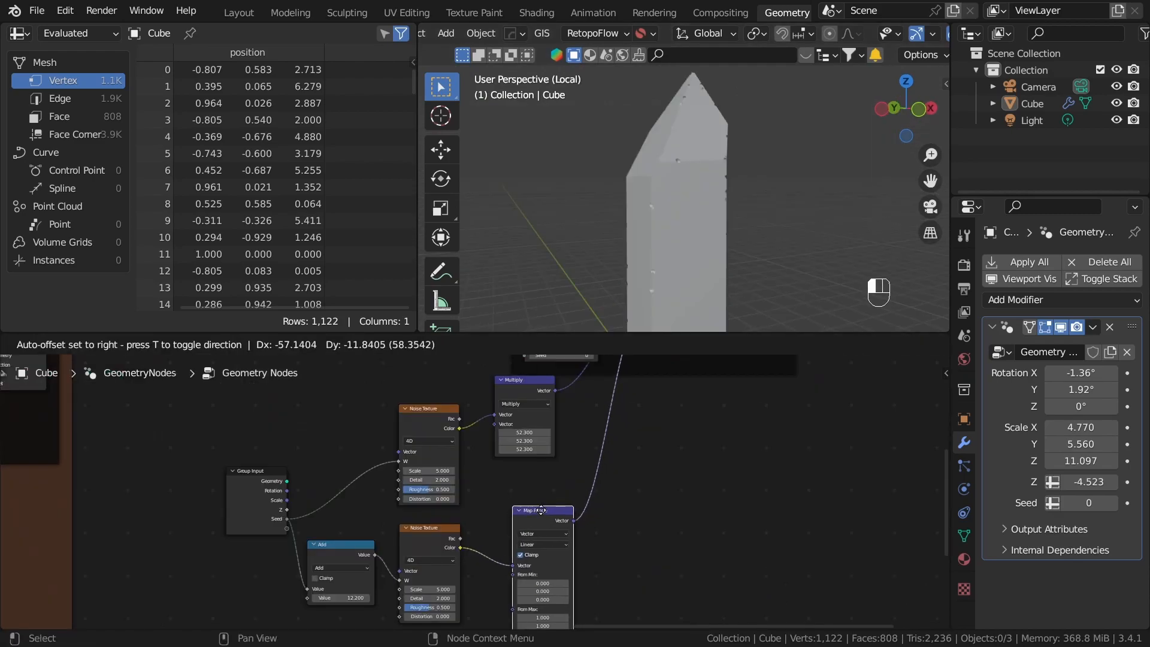
left_click_drag(530, 382, 545, 406)
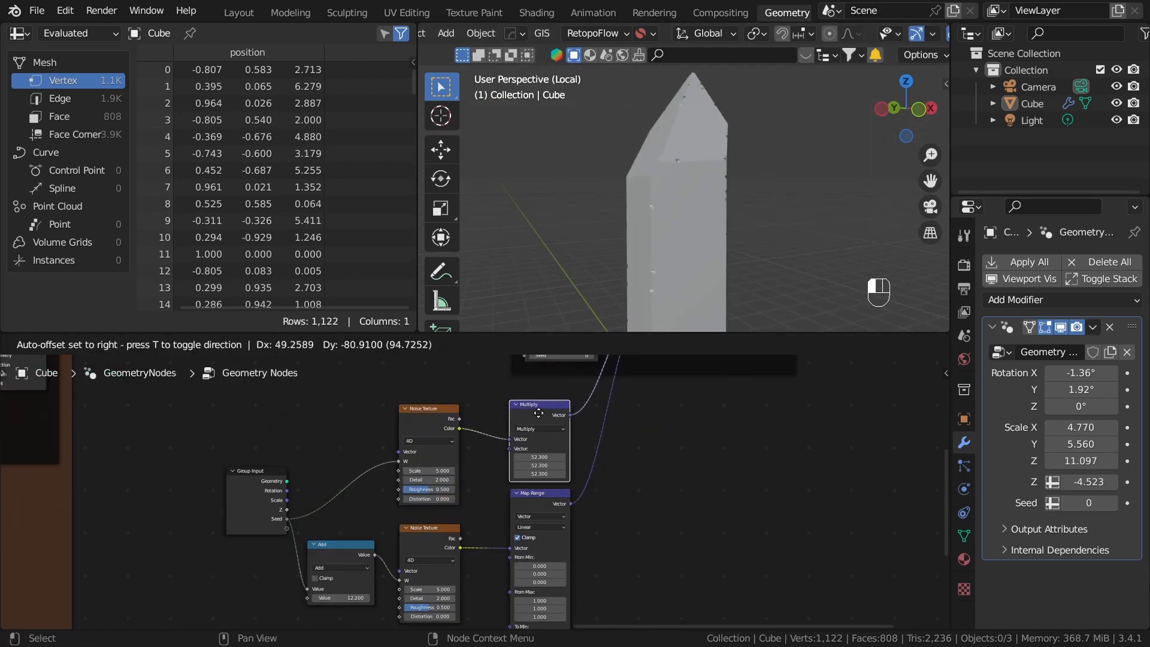
middle_click_drag(546, 406, 580, 374)
left_click_drag(474, 398, 513, 397)
left_click_drag(445, 512, 482, 501)
left_click_drag(377, 517, 428, 496)
Enclose the Group Input, Add, Noise Texture, Multiply and Map Range nodes in a frame labelled "Random noise".
left_click_drag(299, 461, 576, 553)
scroll(341, 438, "down", 2)
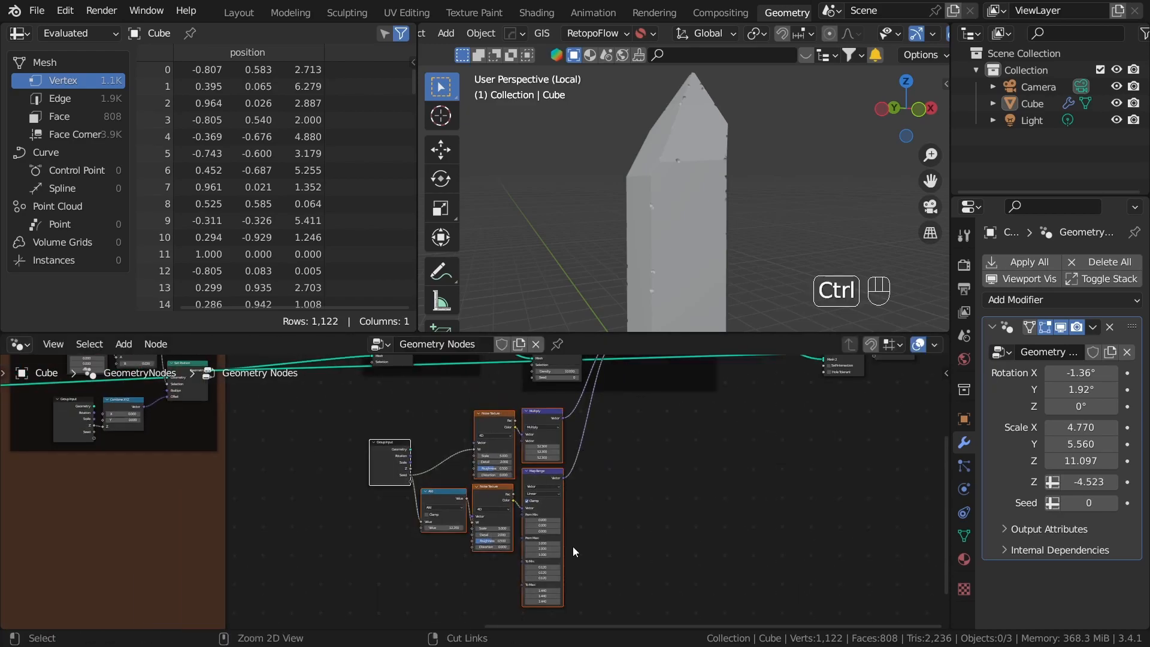
key("ctrl+j")
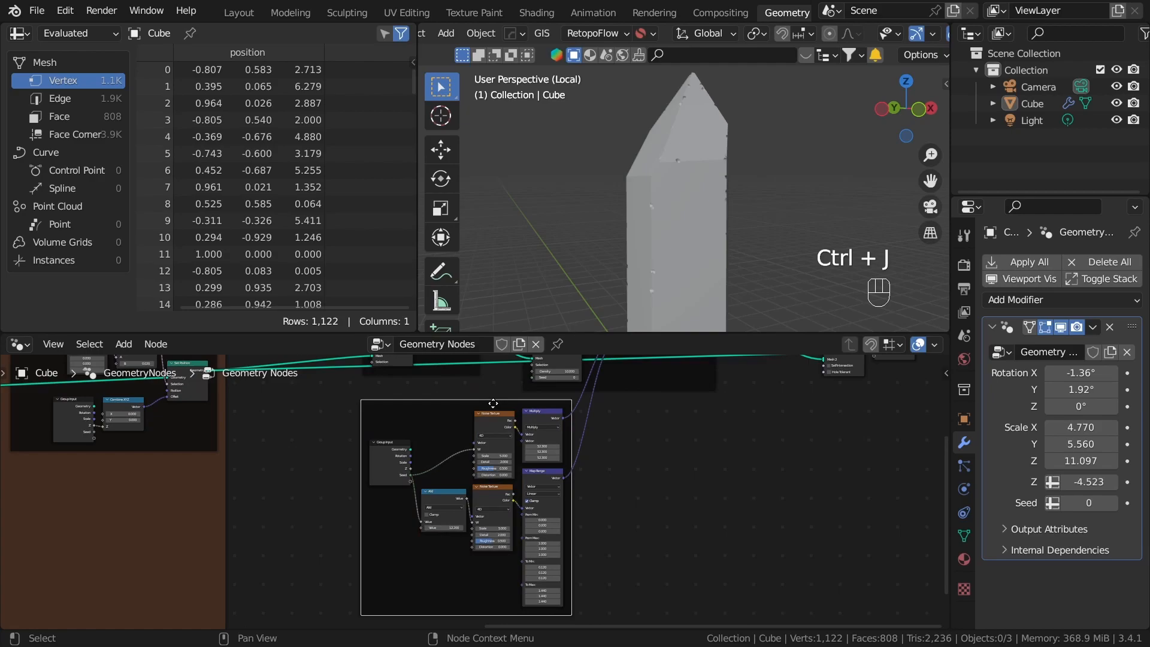
key("F2")
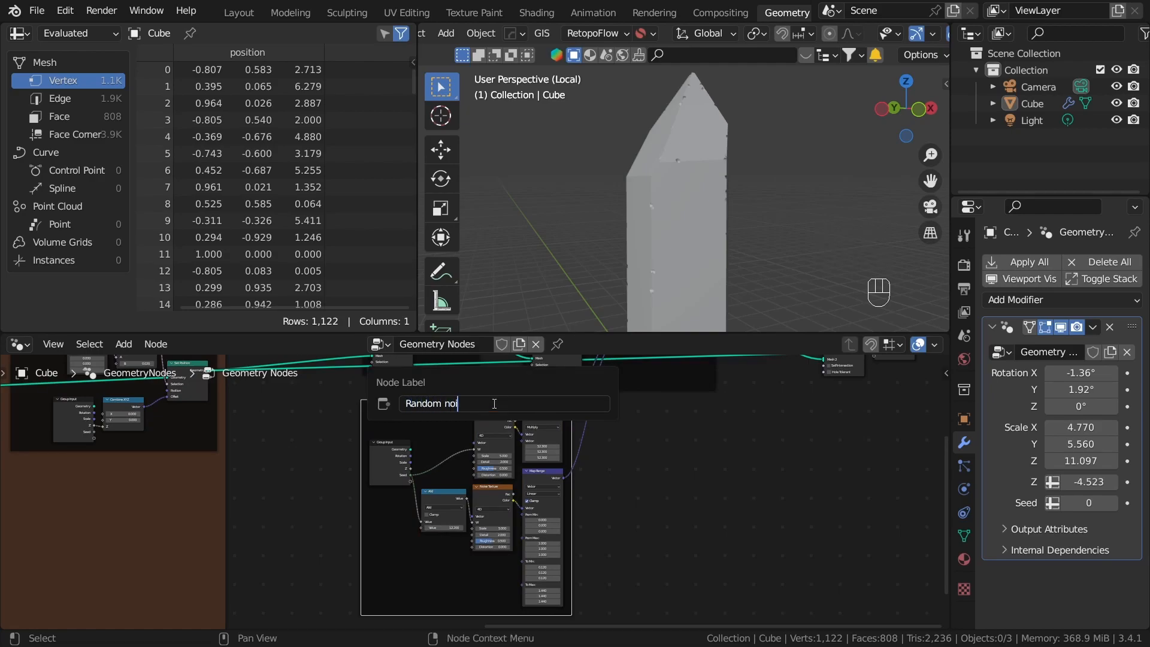
key("Return")
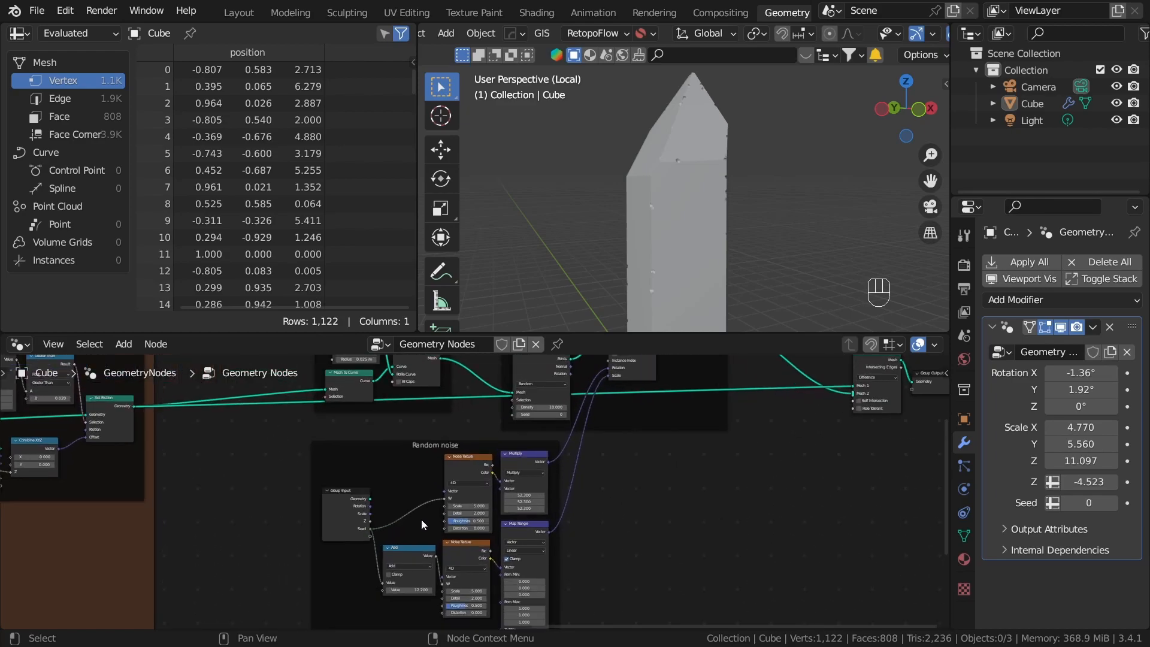
Hide the unused sockets of the Group Input node in the Random noise frame, leaving only Seed.
scroll(421, 518, "up", 5)
scroll(487, 528, "down", 4)
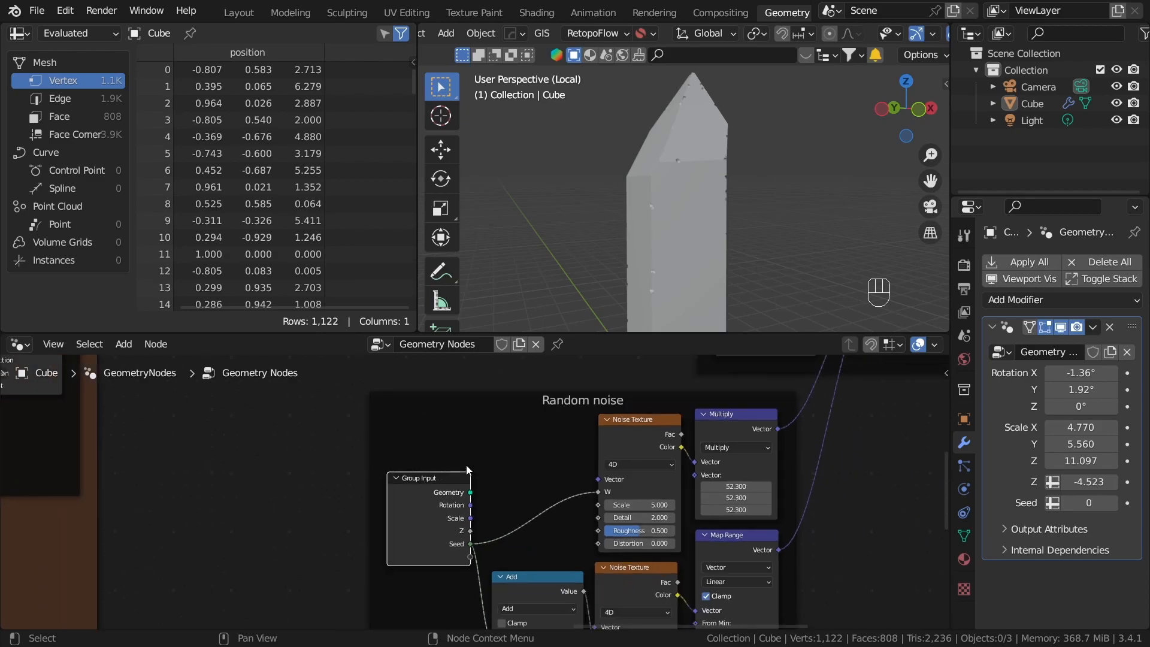
scroll(446, 516, "up", 3)
left_click(445, 522)
scroll(461, 498, "up", 1)
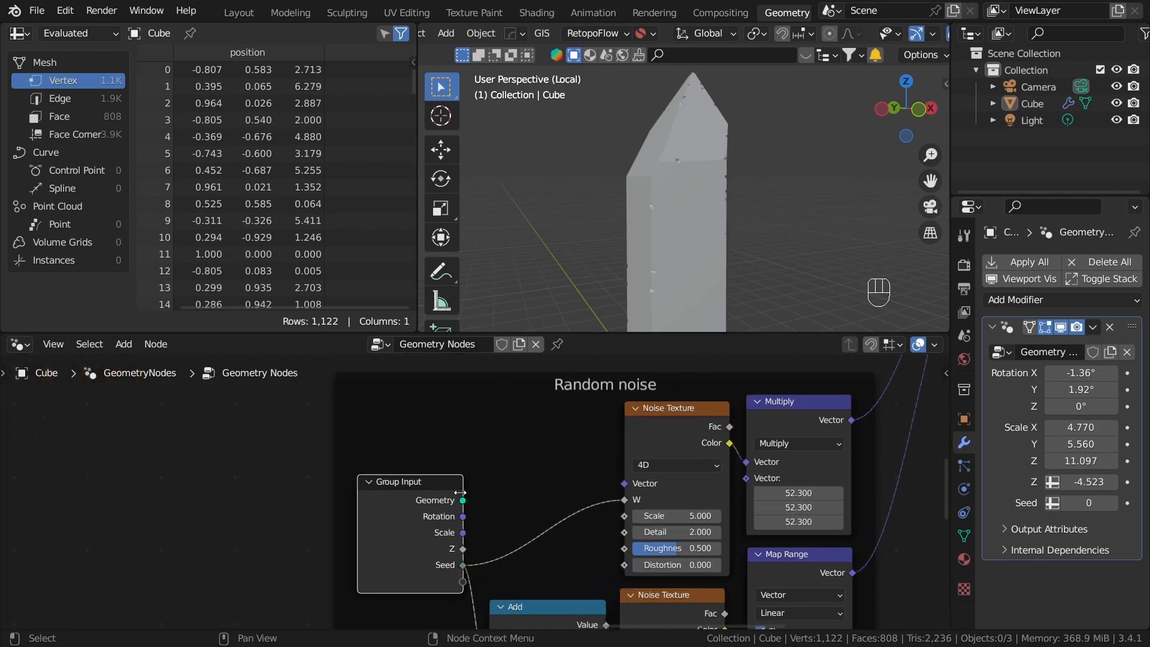
scroll(482, 491, "up", 4)
middle_click_drag(490, 581, 530, 508)
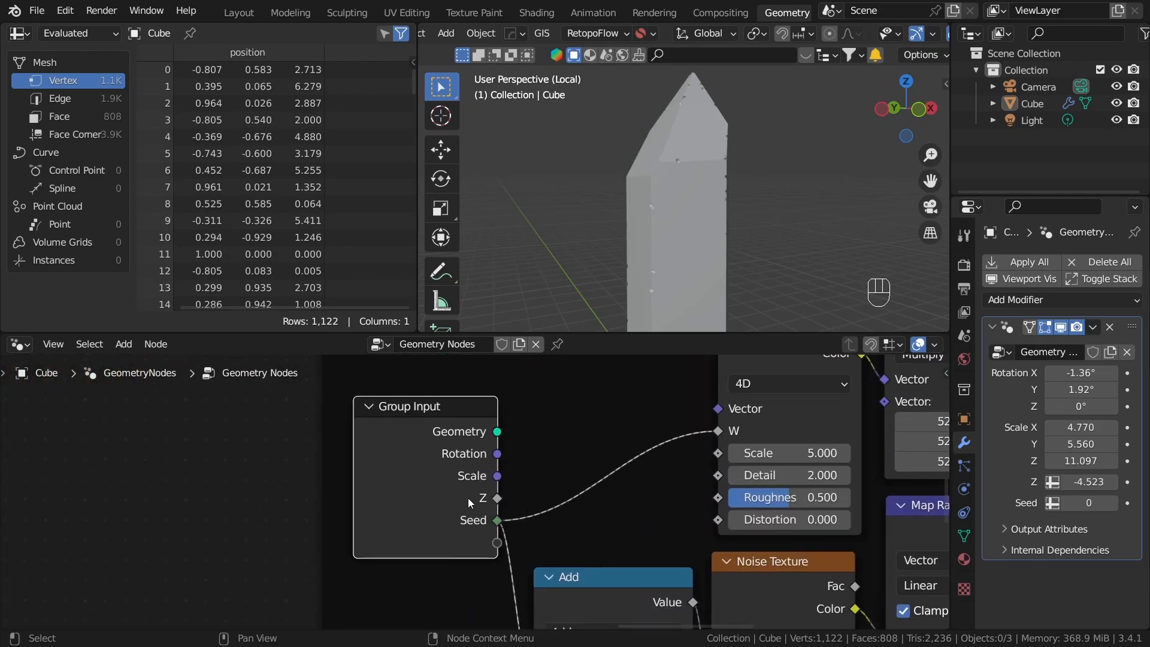
key("ctrl+h")
left_click(537, 486)
scroll(435, 431, "down", 2)
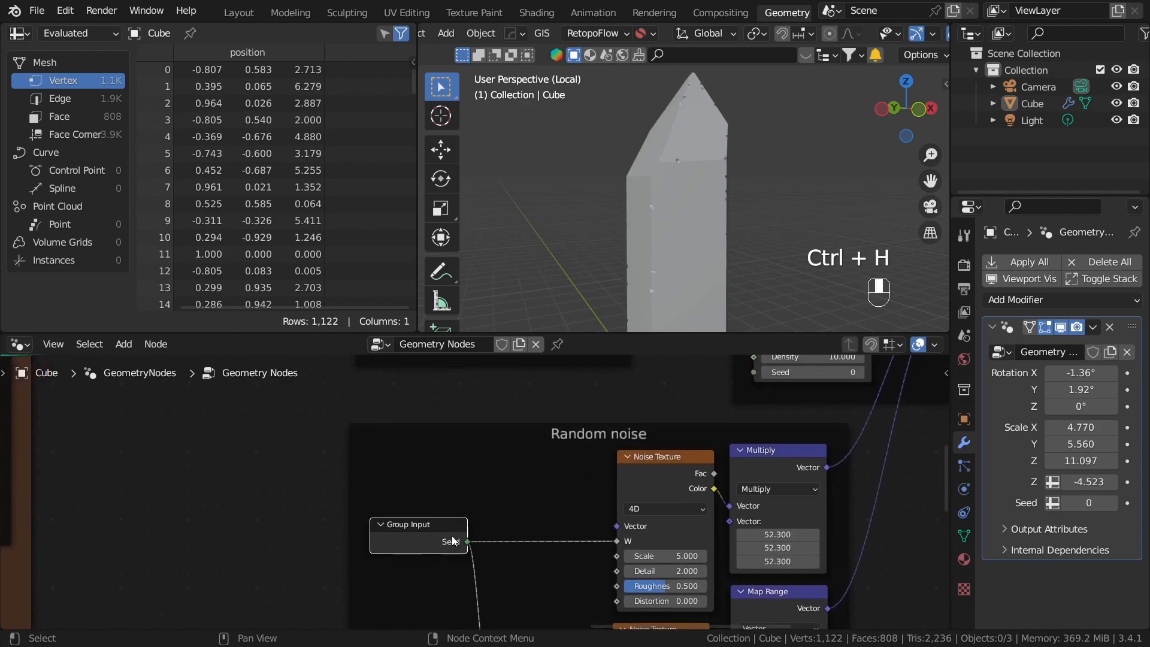
Duplicate the Seed Group Input node and detach the copy from the Random noise frame.
key("shift+d")
left_click(456, 480)
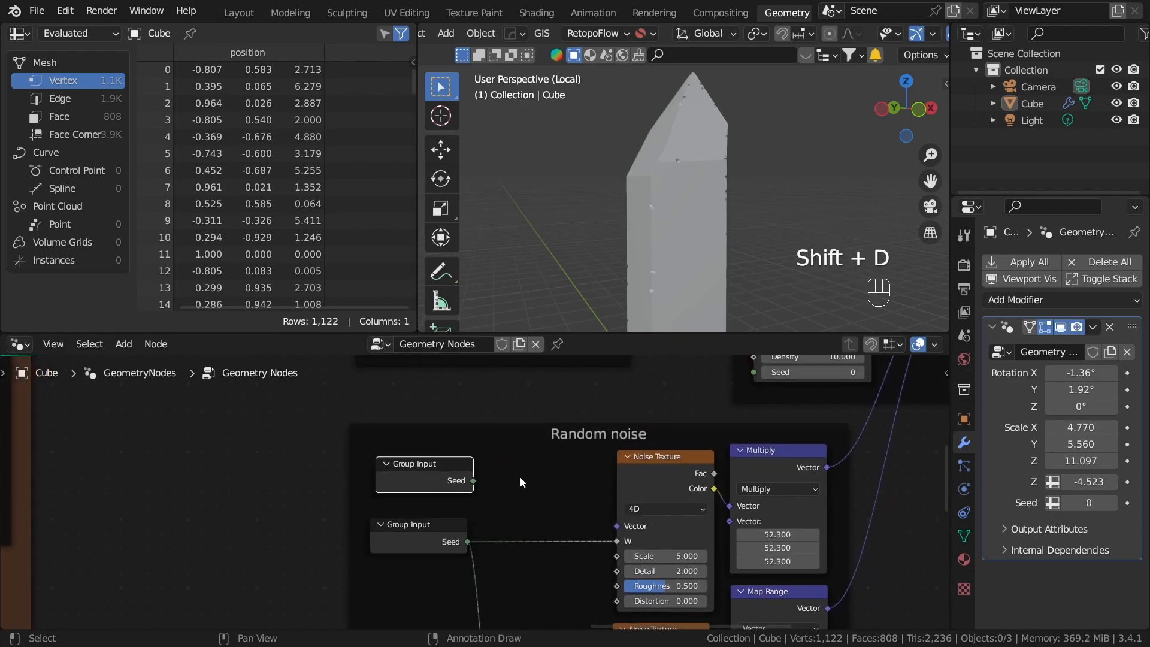
key("g")
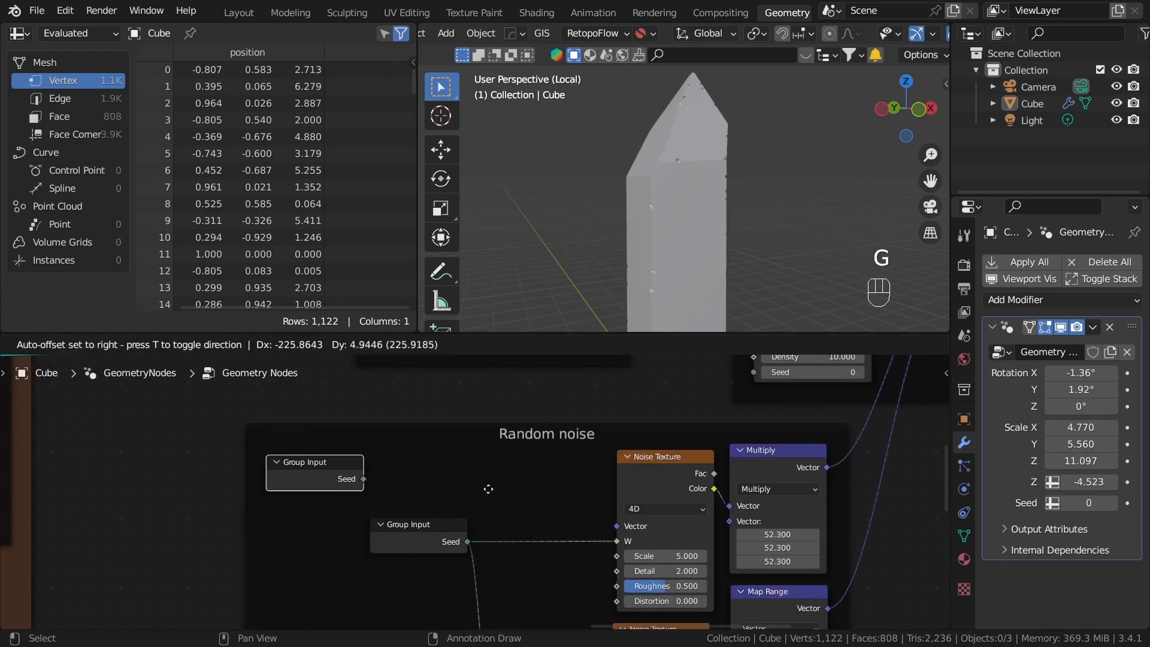
left_click(541, 508)
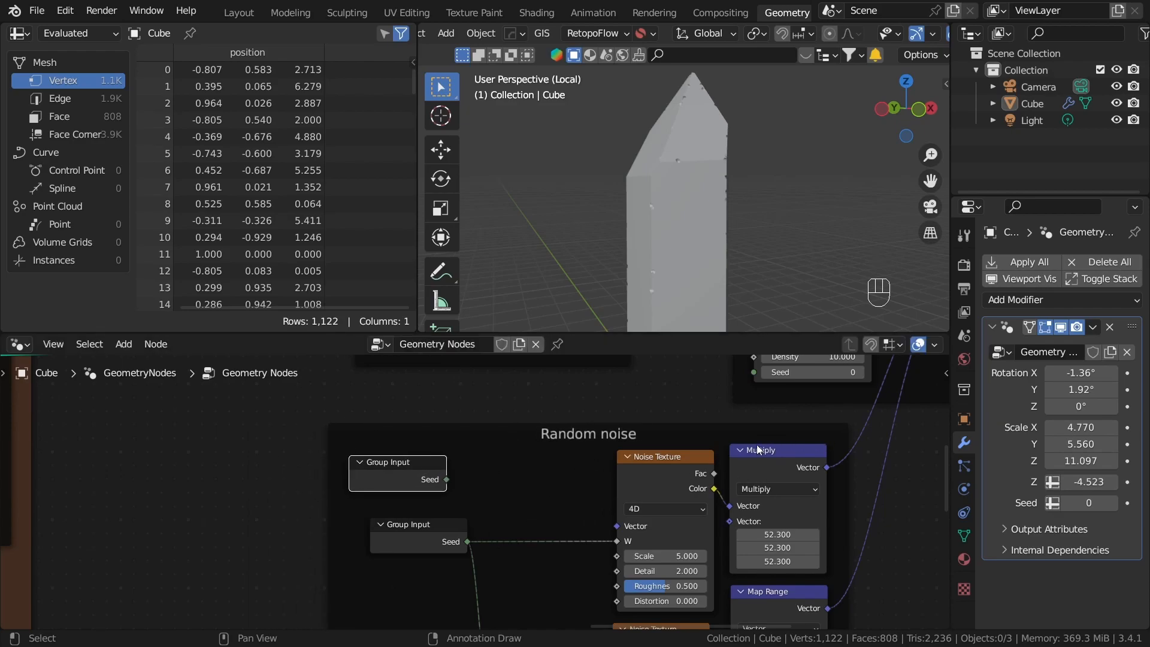
key("alt+p")
scroll(539, 431, "down", 3)
middle_click_drag(509, 434, 444, 506)
Place the copied Group Input beside Distribute Points on Faces and link its Seed to that node's Seed input.
key("g")
left_click(706, 481)
middle_click_drag(667, 483, 593, 484)
key("g")
left_click(556, 472)
scroll(566, 469, "up", 7)
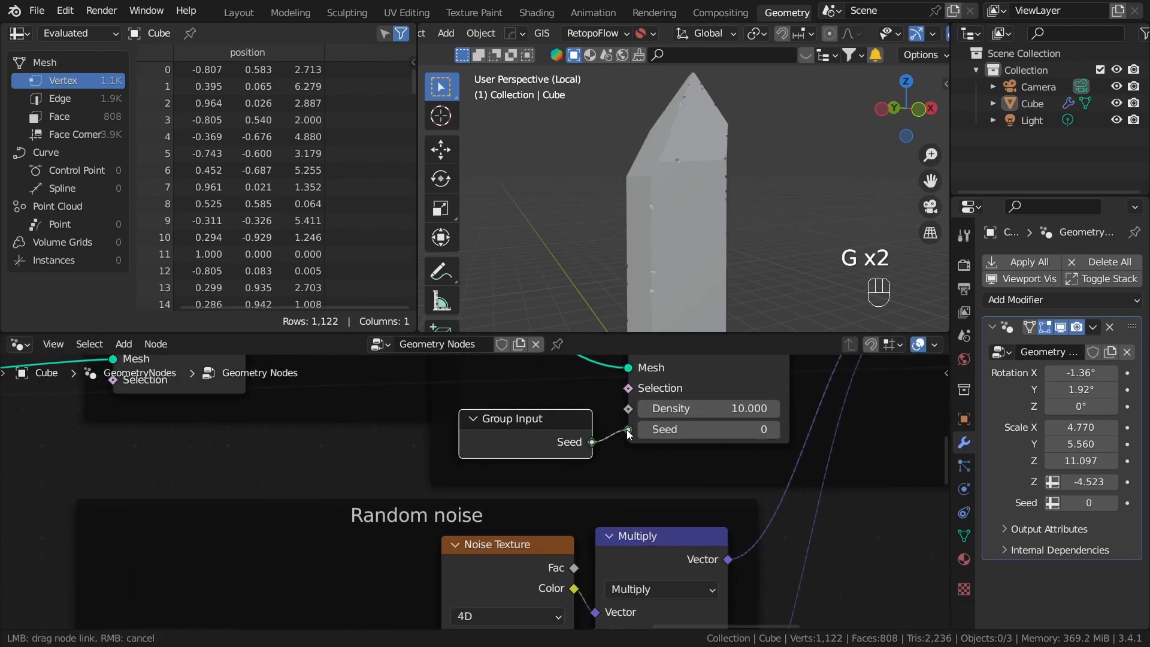
left_click_drag(623, 430, 628, 429)
Move the Random noise frame clear of the Instances on points frame above it.
middle_click_drag(674, 477, 702, 407)
scroll(698, 441, "down", 5)
left_click_drag(519, 400, 572, 454)
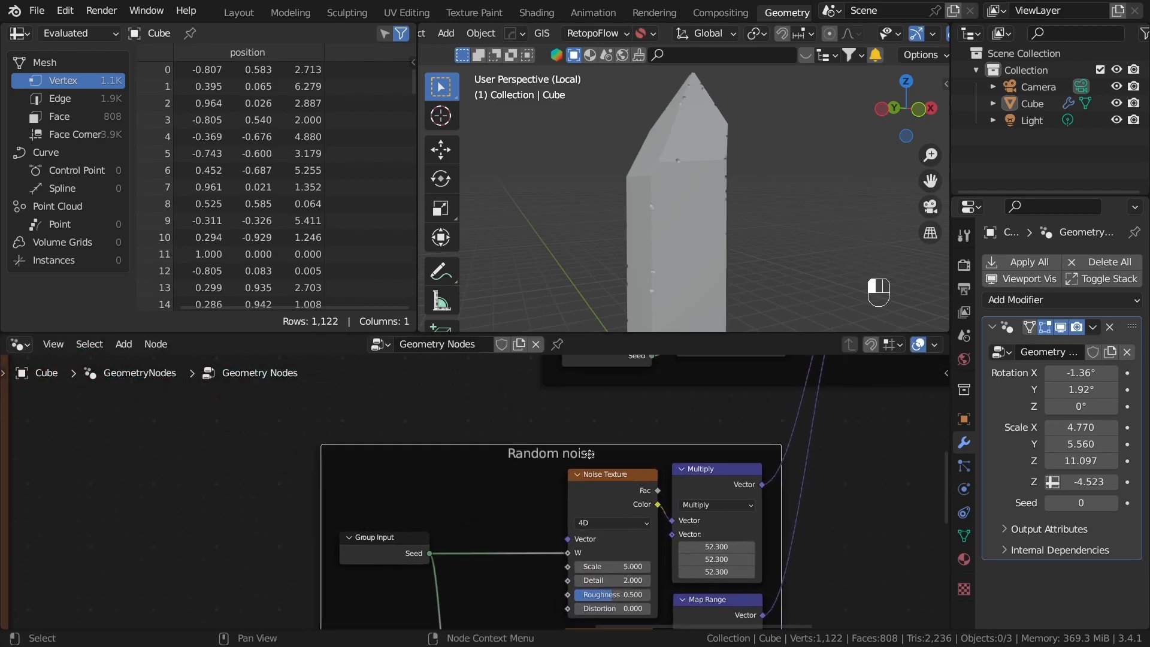
scroll(846, 446, "down", 8)
middle_click_drag(832, 419, 748, 478)
Raise the modifier's Seed to 12 and inspect the redistributed chips on the crystal.
mouse_move(721, 240)
middle_mouse_down()
mouse_move(756, 195)
mouse_move(713, 245)
middle_mouse_up()
middle_click_drag(713, 245, 758, 199)
scroll(743, 250, "up", 2)
left_click(1112, 504)
left_click(1113, 504)
left_click(1112, 504)
left_click(1112, 504)
left_click(1112, 505)
left_click(1112, 504)
left_click(1113, 504)
left_click(1113, 505)
left_click(1112, 505)
left_click(1113, 504)
left_click(1112, 505)
left_click(1113, 504)
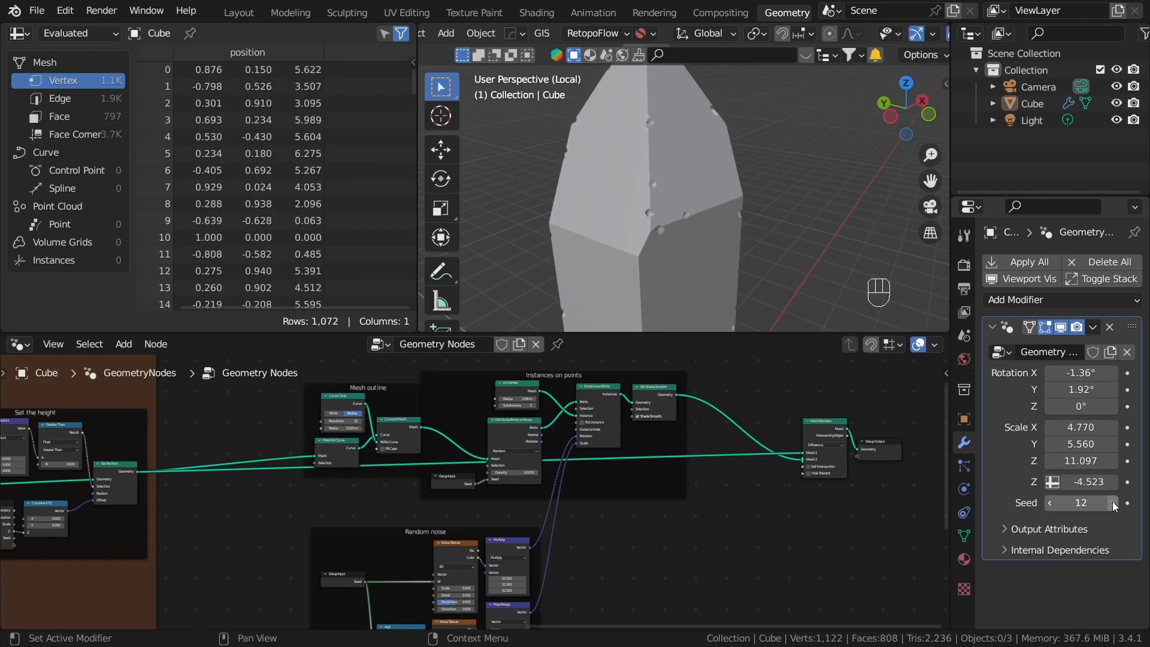
scroll(731, 192, "down", 4)
middle_click_drag(766, 217, 694, 191)
scroll(694, 192, "up", 3)
middle_click_drag(695, 191, 756, 233, "shift")
Move the Group Output node well away from the Mesh Boolean to make room between them.
scroll(650, 505, "down", 15)
scroll(598, 529, "up", 12)
middle_click_drag(781, 537, 704, 534)
scroll(672, 475, "up", 3)
left_click_drag(711, 449, 928, 457)
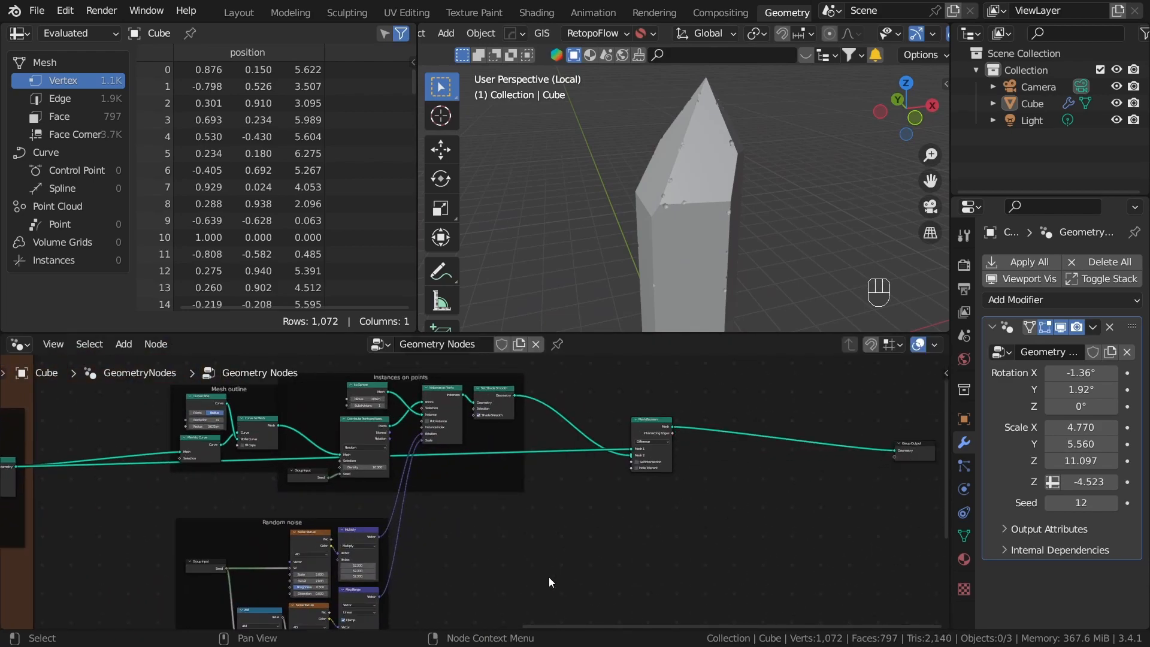
Enclose the Mesh outline, Instances on points and Random noise frames plus the Mesh Boolean in a frame labelled "Edge imperfections".
scroll(612, 527, "down", 7)
middle_click_drag(493, 570, 612, 493)
scroll(539, 479, "down", 1)
left_click_drag(443, 376, 714, 588)
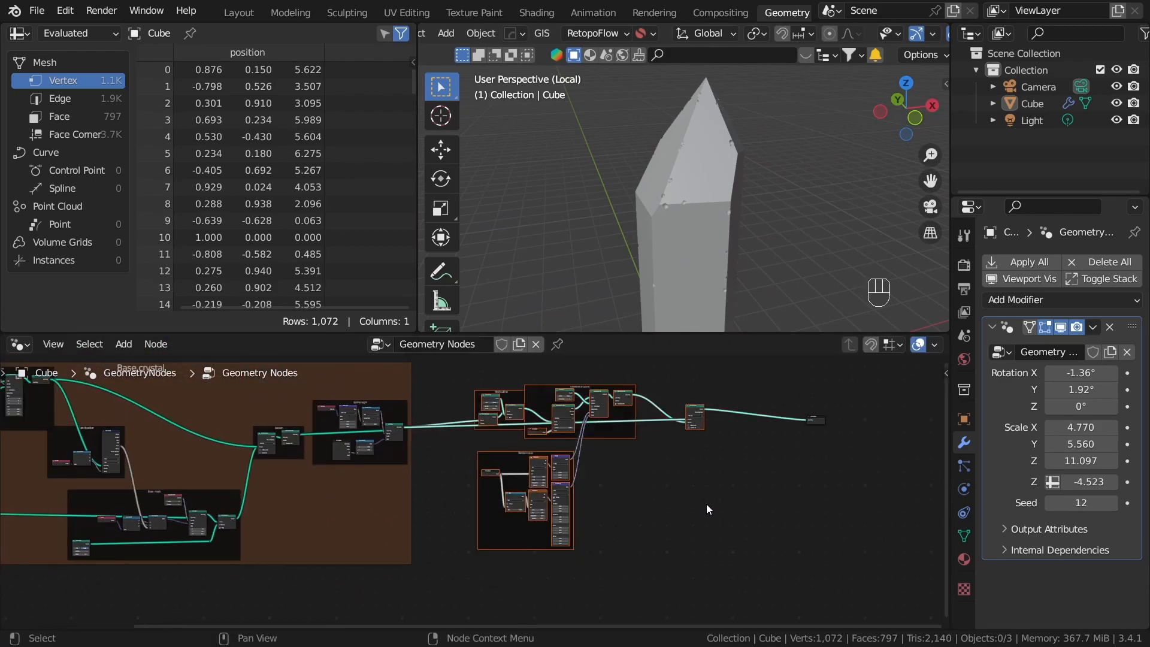
key("ctrl+j")
left_click(770, 536)
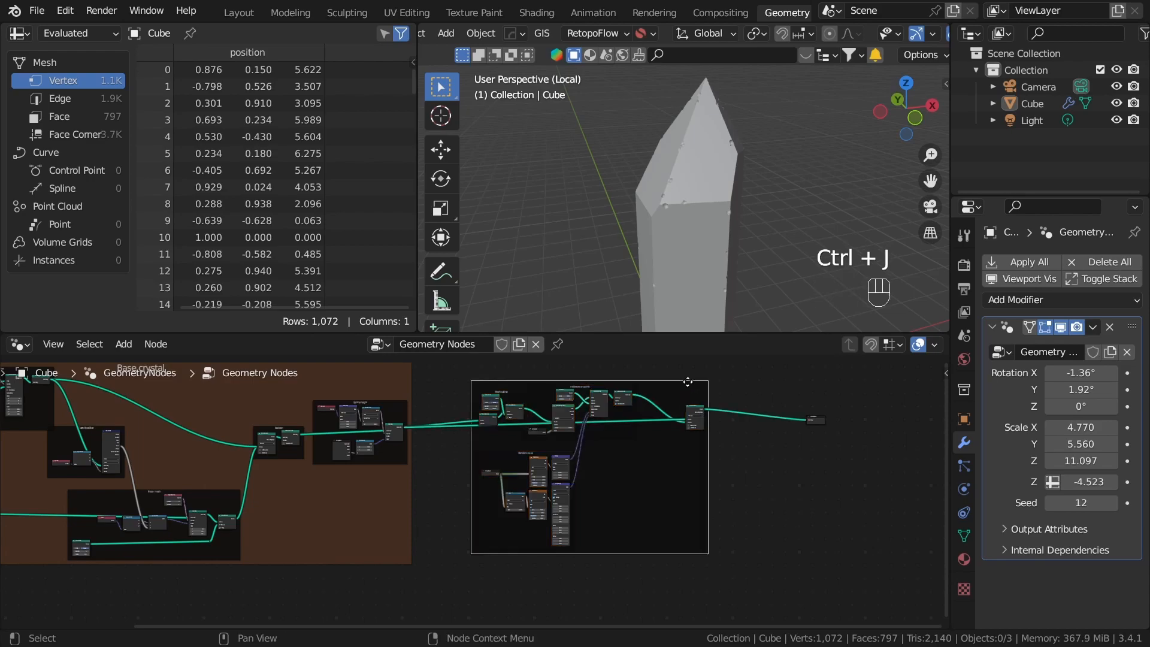
key("F2")
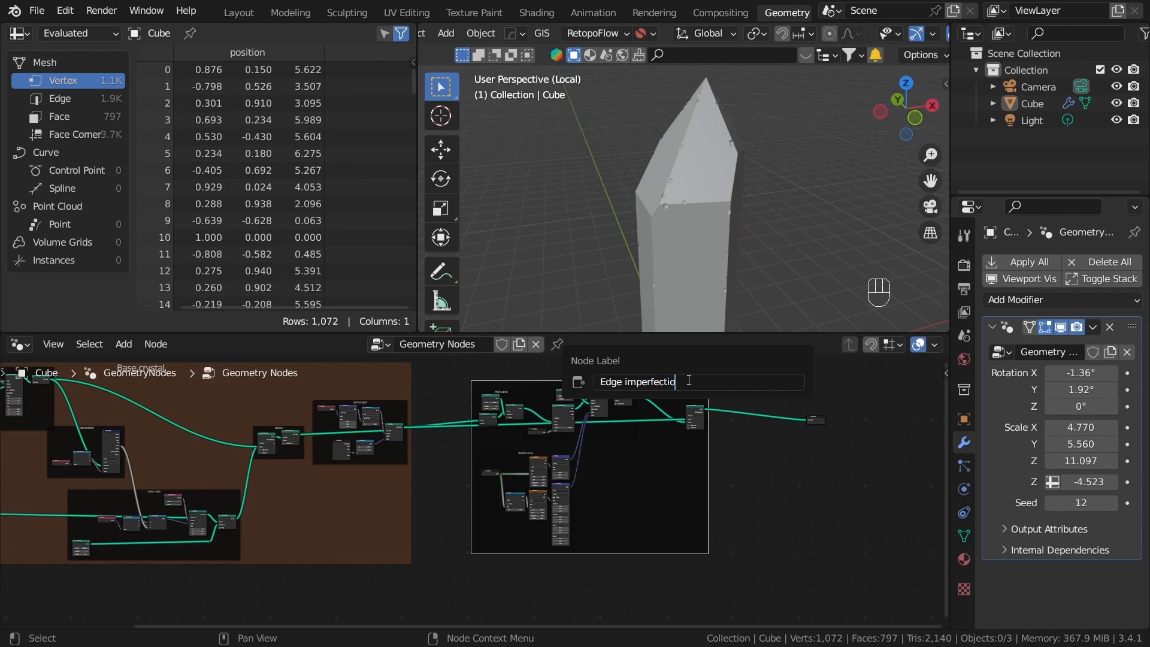
key("Return")
Give the Edge imperfections frame a label size of 33 and an olive-yellow custom color.
scroll(762, 462, "up", 3)
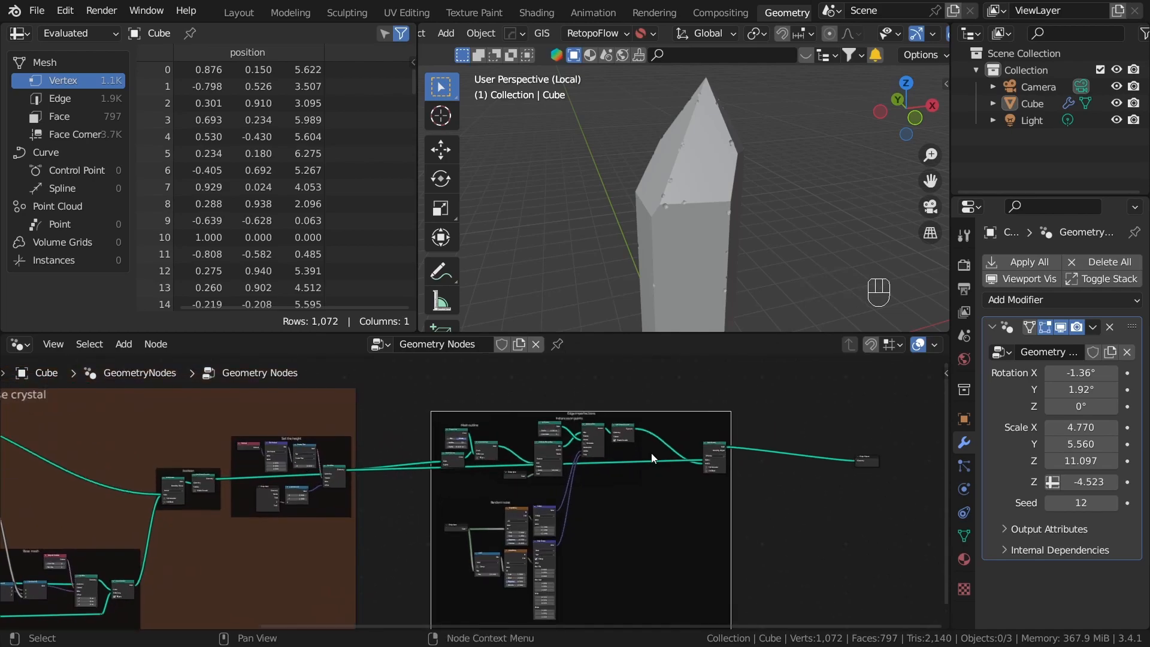
key("n")
left_click(939, 373)
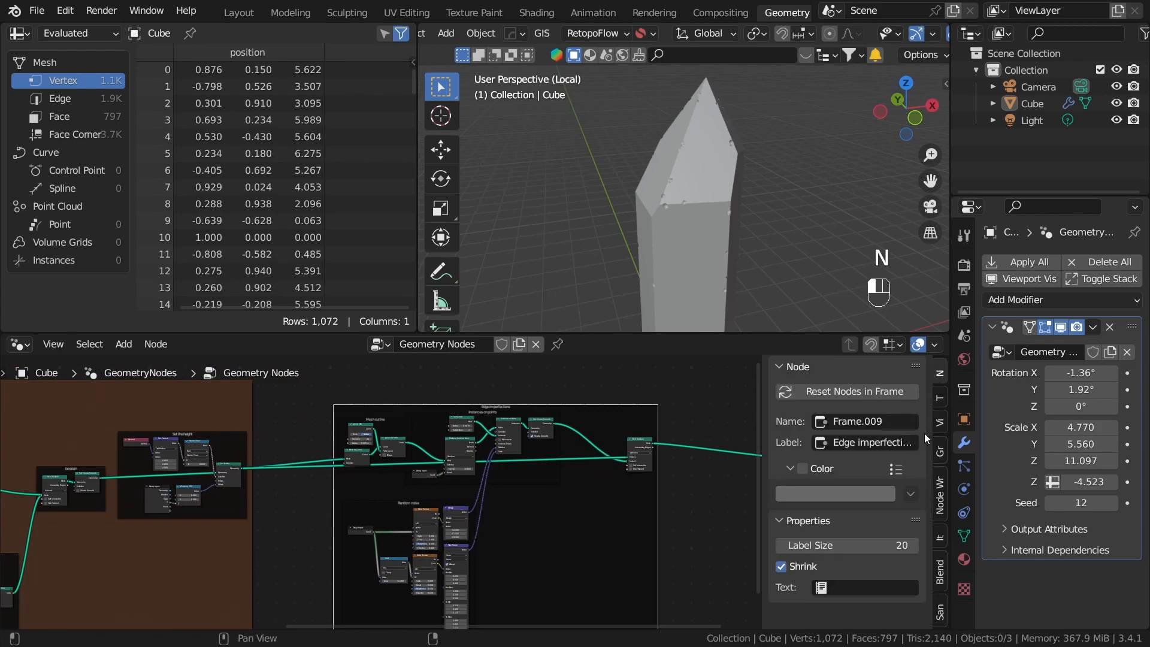
left_click_drag(832, 545, 844, 545, "shift")
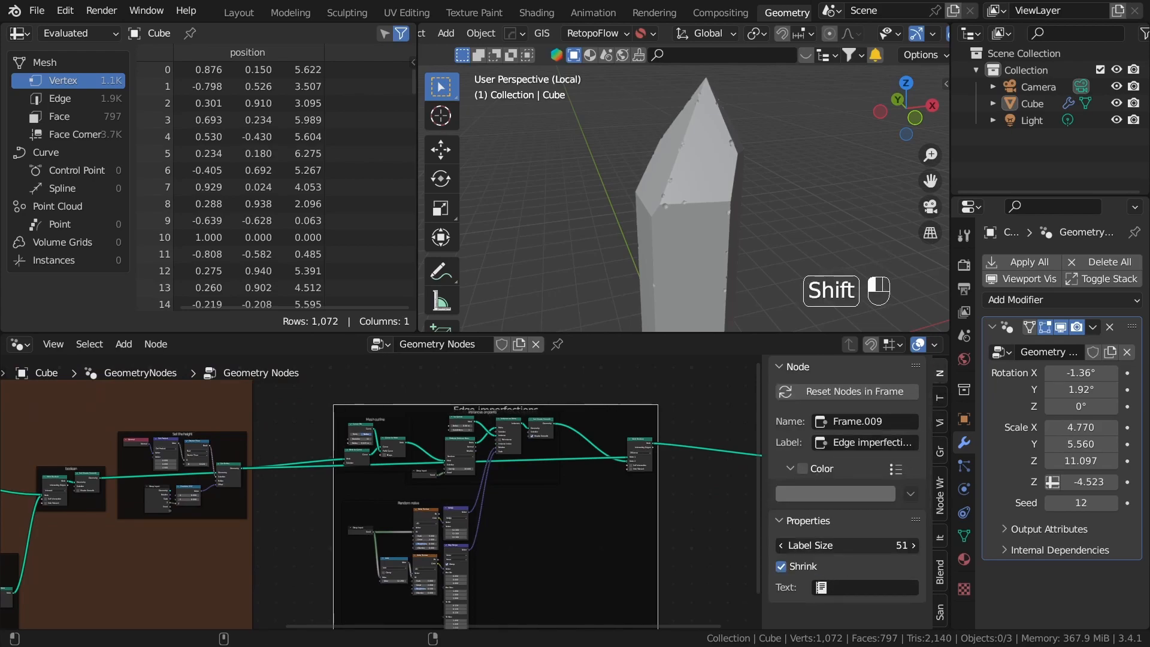
left_click(801, 468)
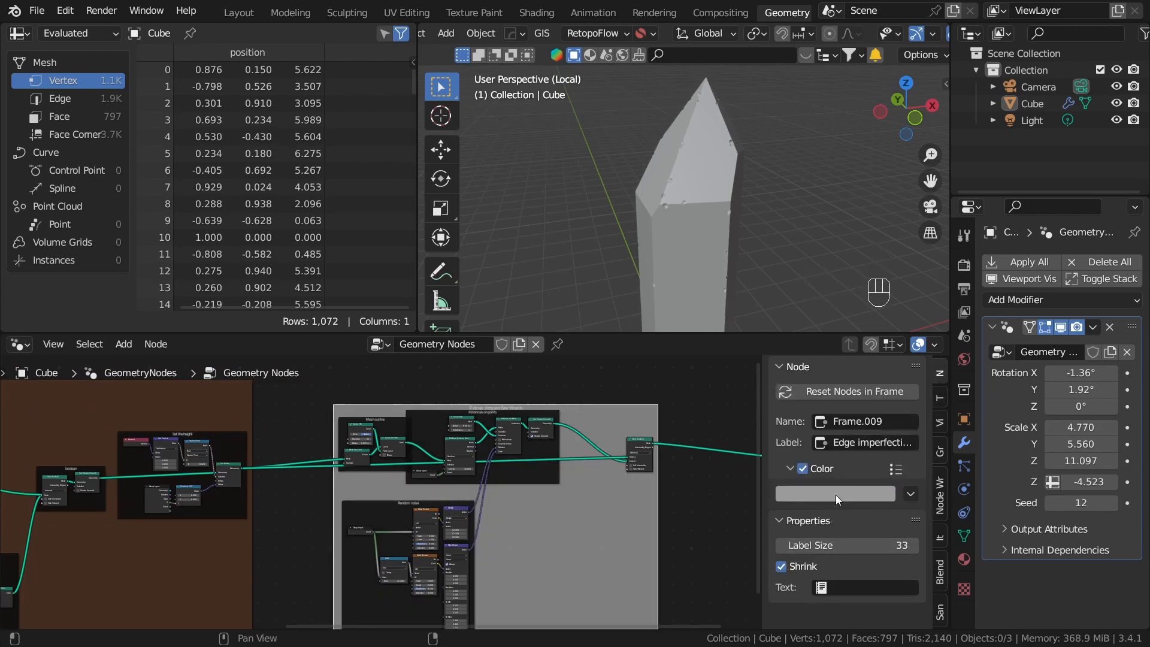
left_click(835, 493)
left_click_drag(863, 343, 809, 348)
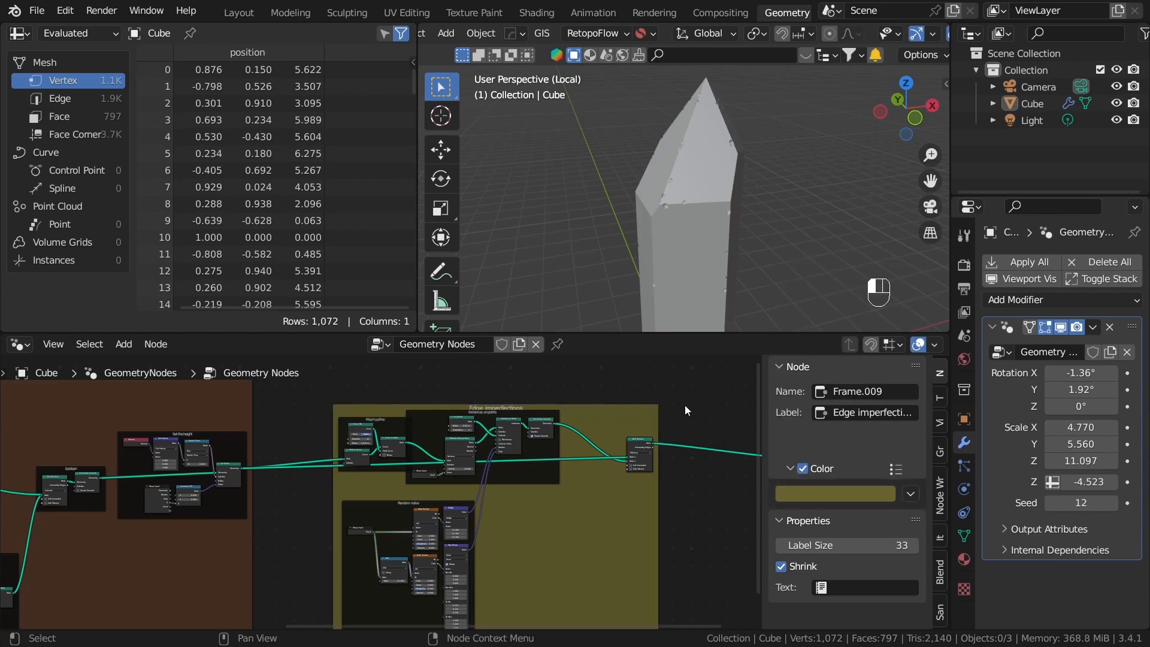
key("n")
Move the Edge imperfections frame higher than the Base crystal frame, leaving free space beneath it.
scroll(685, 407, "down", 3)
left_click_drag(626, 437, 662, 443)
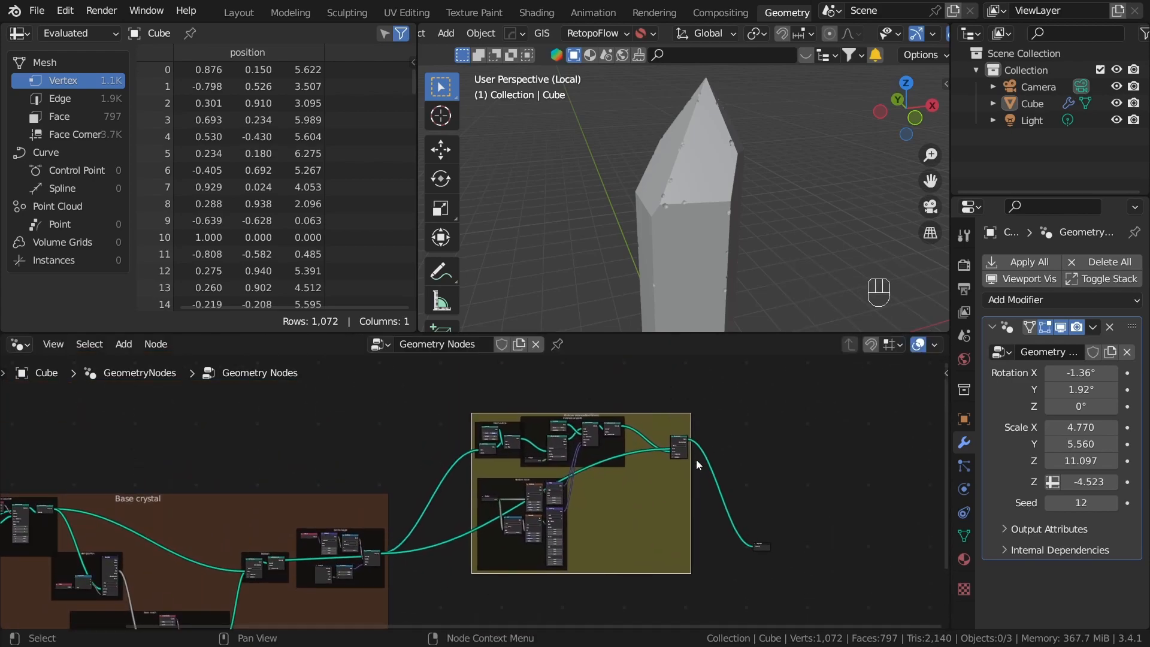
scroll(745, 513, "up", 3)
middle_click_drag(746, 514, 663, 453)
middle_click_drag(639, 520, 684, 460)
Display the crystal in wireframe and examine its edge topology from several angles.
key("shift+z")
middle_click_drag(745, 206, 722, 218)
scroll(698, 202, "up", 3)
middle_click_drag(779, 246, 686, 245, "shift")
scroll(677, 205, "down", 3)
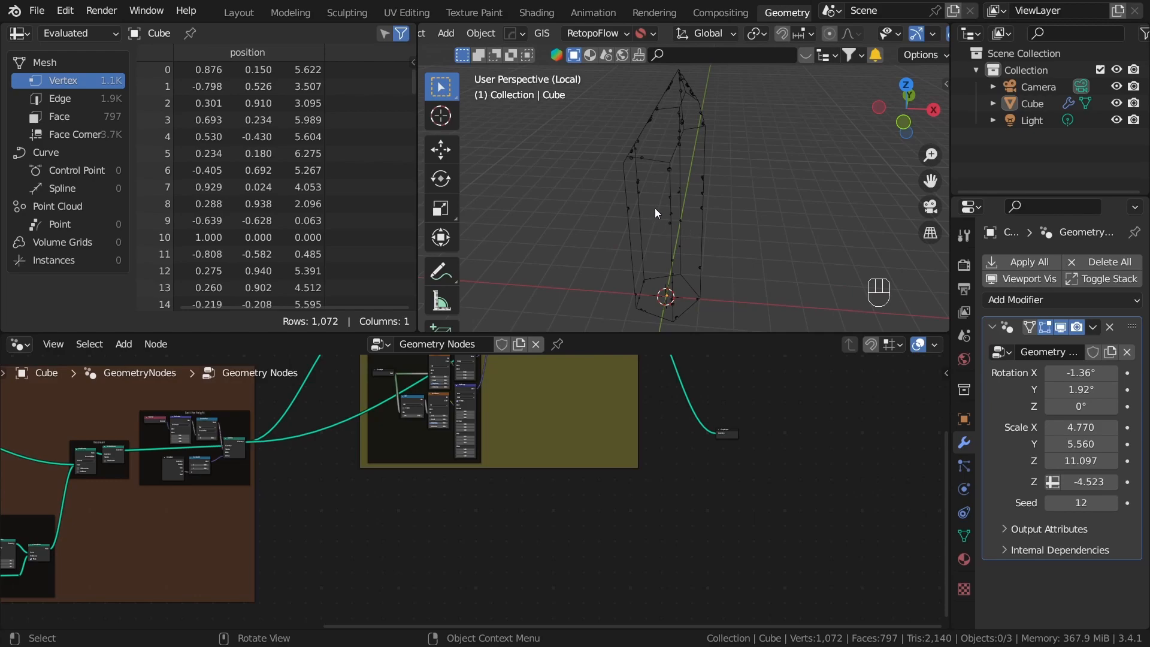
middle_click_drag(650, 214, 747, 188)
scroll(623, 259, "up", 2)
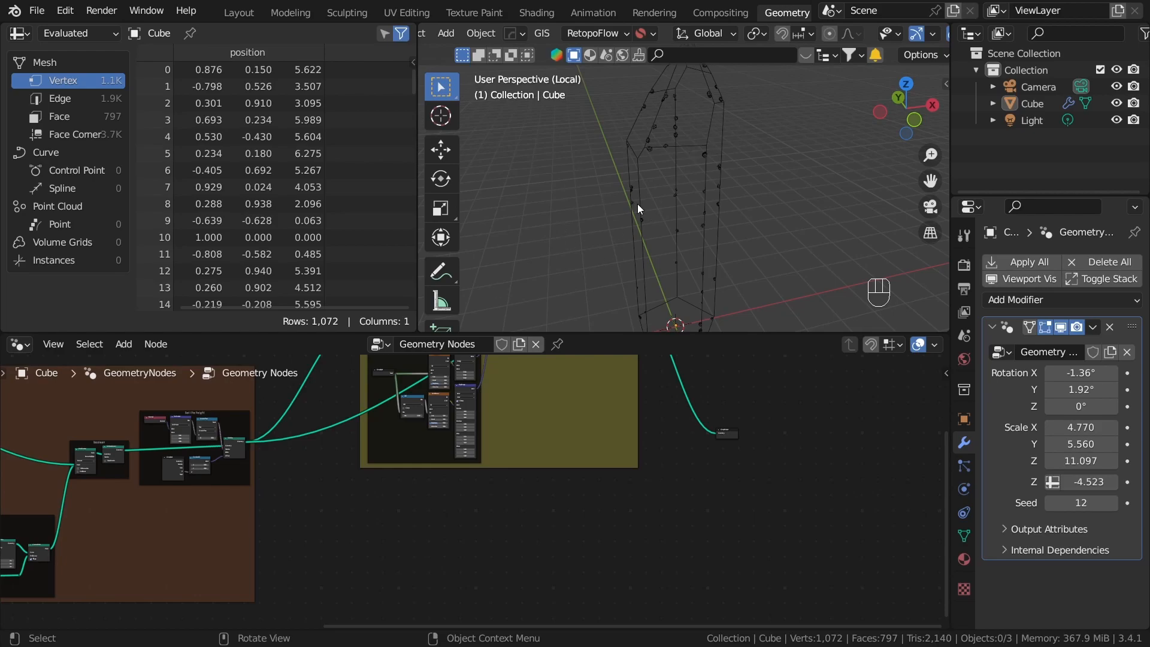
Switch the viewport to solid shading and orbit the crystal to show its chipped edges.
middle_click_drag(605, 221, 670, 227)
key("z")
left_click(834, 231)
scroll(711, 370, "down", 4)
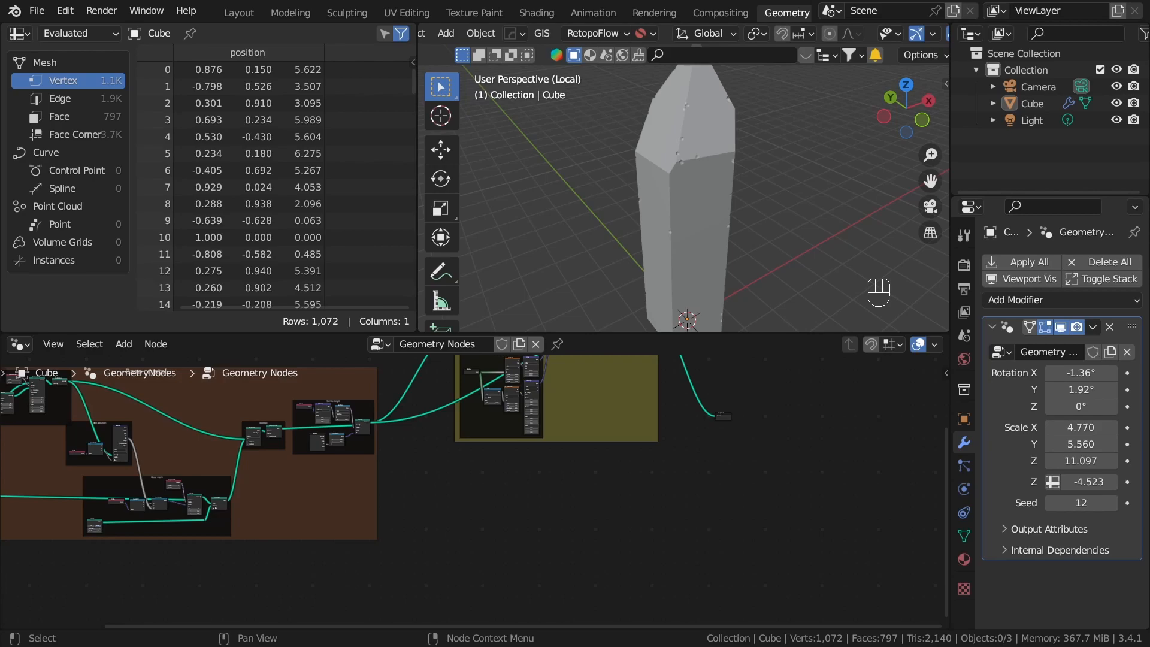
middle_click_drag(697, 166, 676, 152)
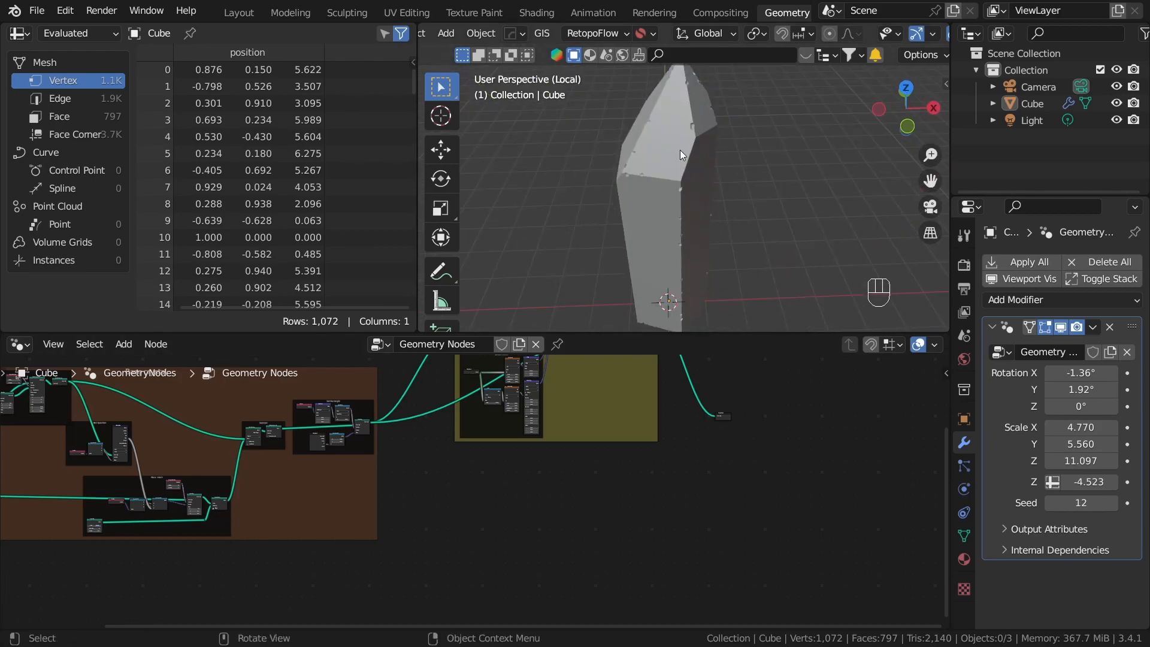
Examine the Mesh Boolean in the Edge imperfections frame and the Base crystal's final Set Position node that feeds it.
scroll(494, 479, "down", 5)
middle_click_drag(530, 469, 520, 516)
scroll(559, 413, "up", 8)
mouse_move(558, 413)
middle_mouse_down()
mouse_move(556, 556)
mouse_move(571, 426)
middle_mouse_up()
scroll(571, 425, "up", 2)
scroll(571, 426, "up", 2)
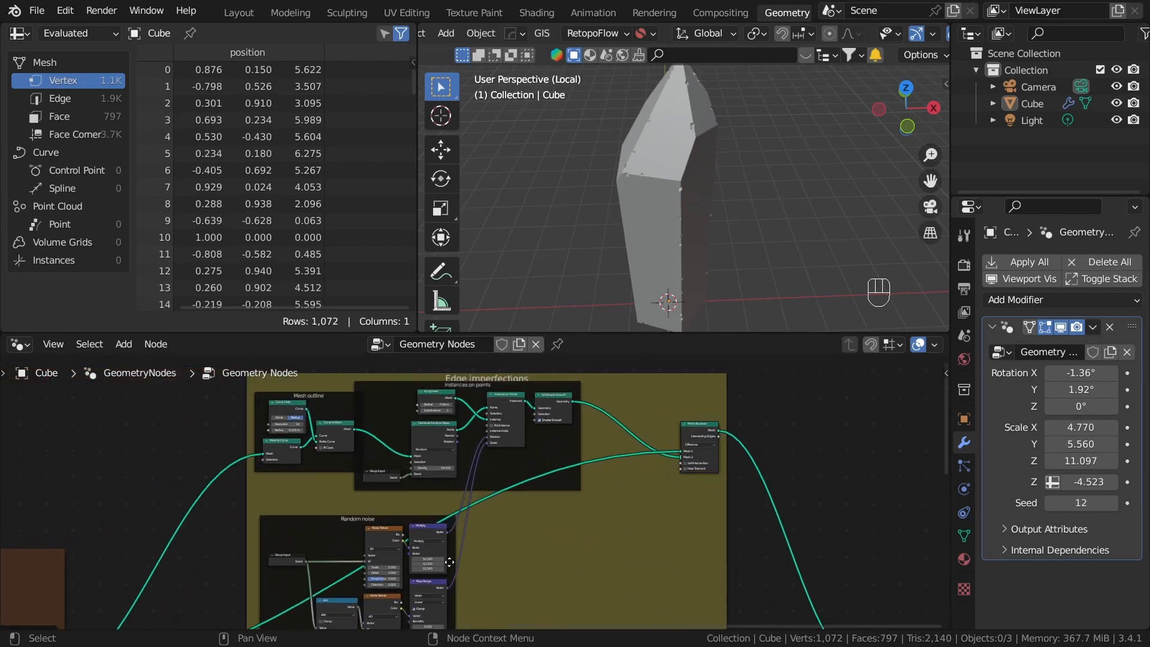
middle_click_drag(662, 510, 505, 535)
scroll(560, 458, "up", 12)
middle_click_drag(707, 382, 656, 457)
scroll(657, 458, "up", 3)
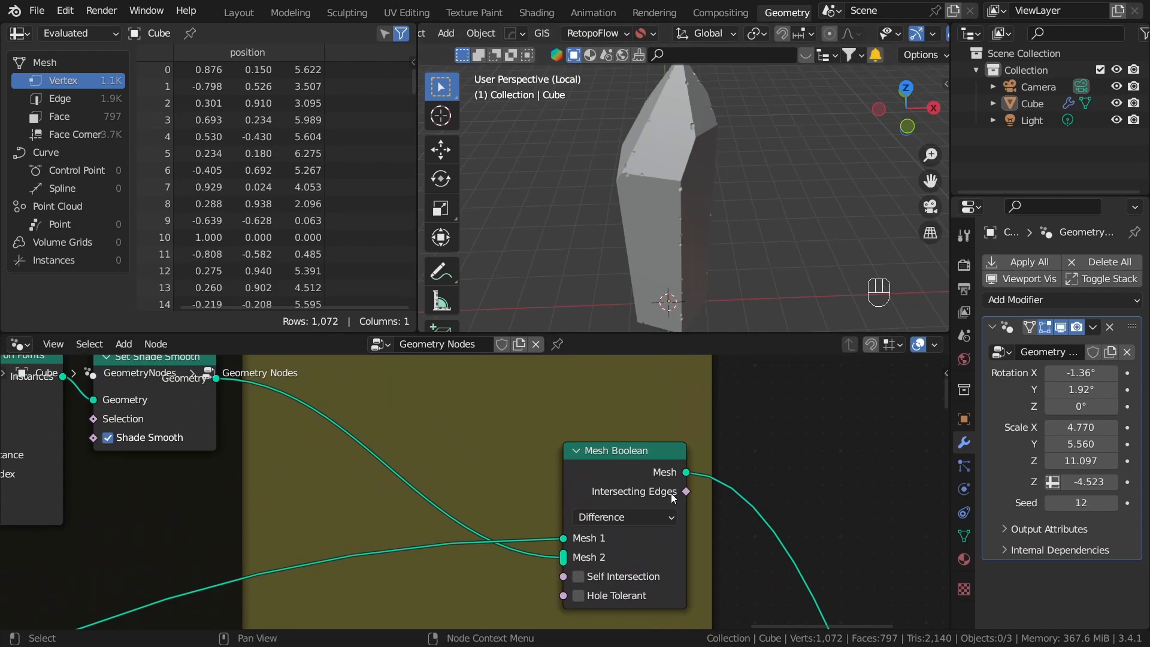
scroll(673, 496, "down", 6)
middle_click_drag(641, 454, 613, 430)
scroll(612, 430, "up", 2)
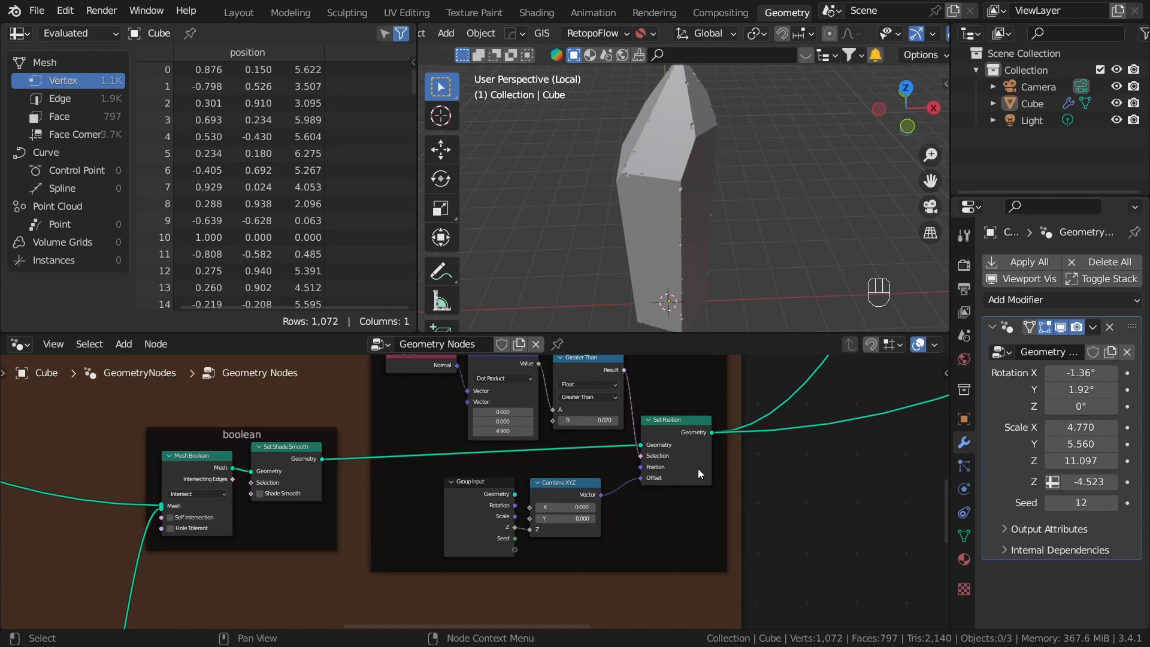
scroll(698, 473, "down", 3)
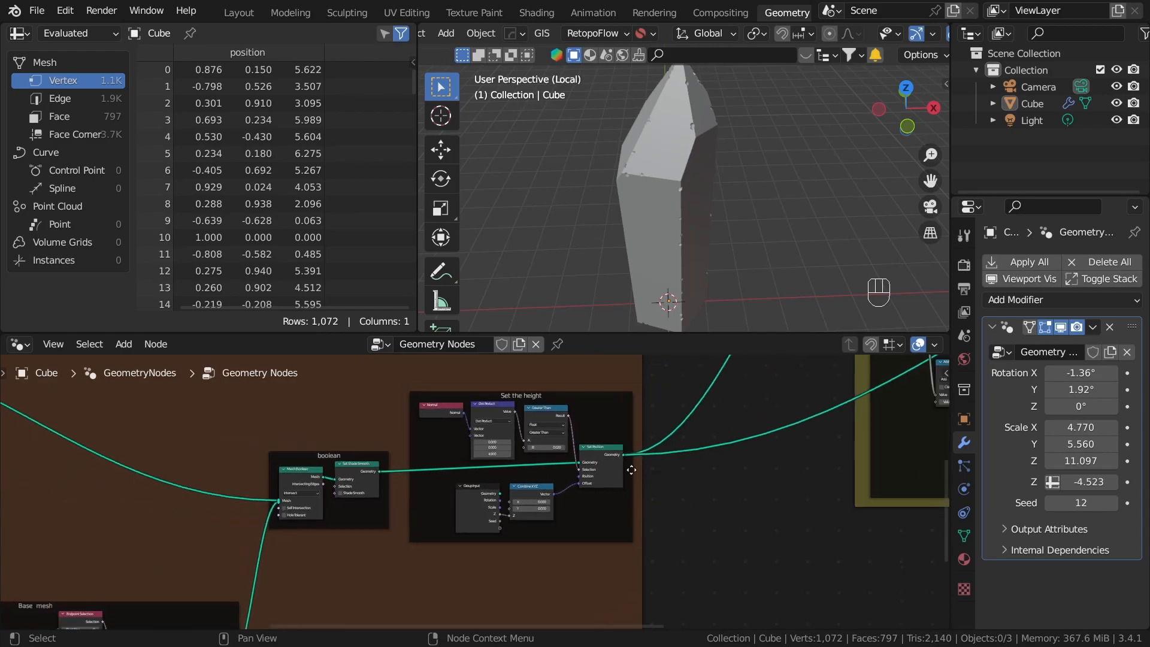
scroll(615, 489, "down", 3)
scroll(612, 485, "up", 3)
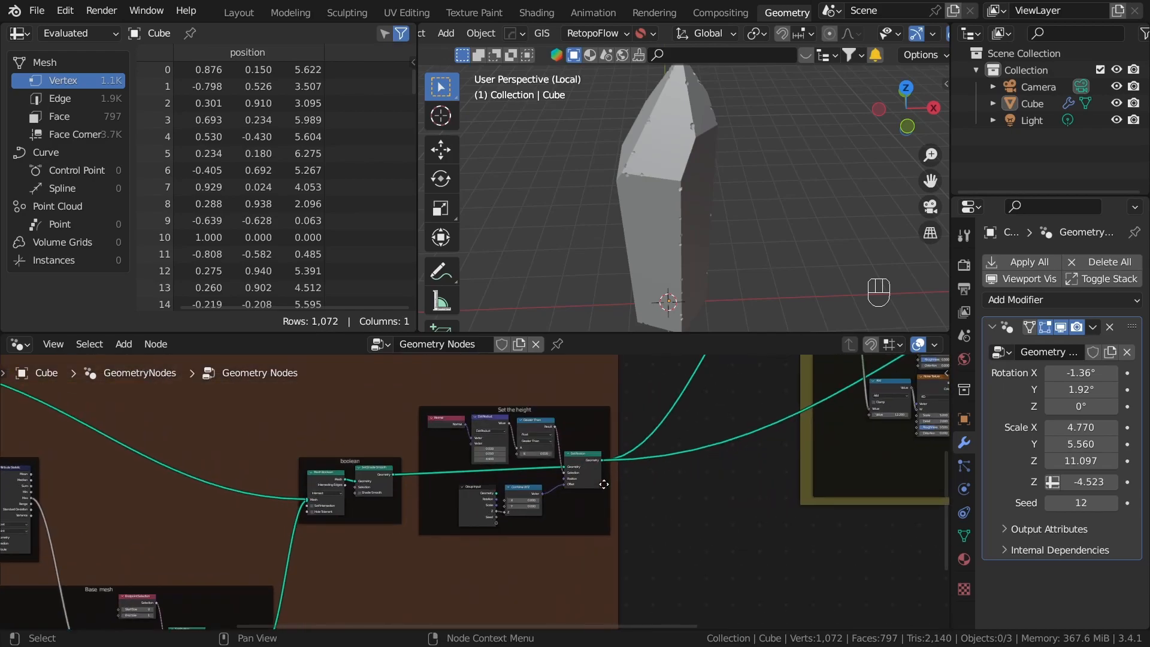
Add a Mesh to Volume node in the free space beside the Base crystal frame, beneath the Edge imperfections frame.
scroll(712, 493, "down", 4)
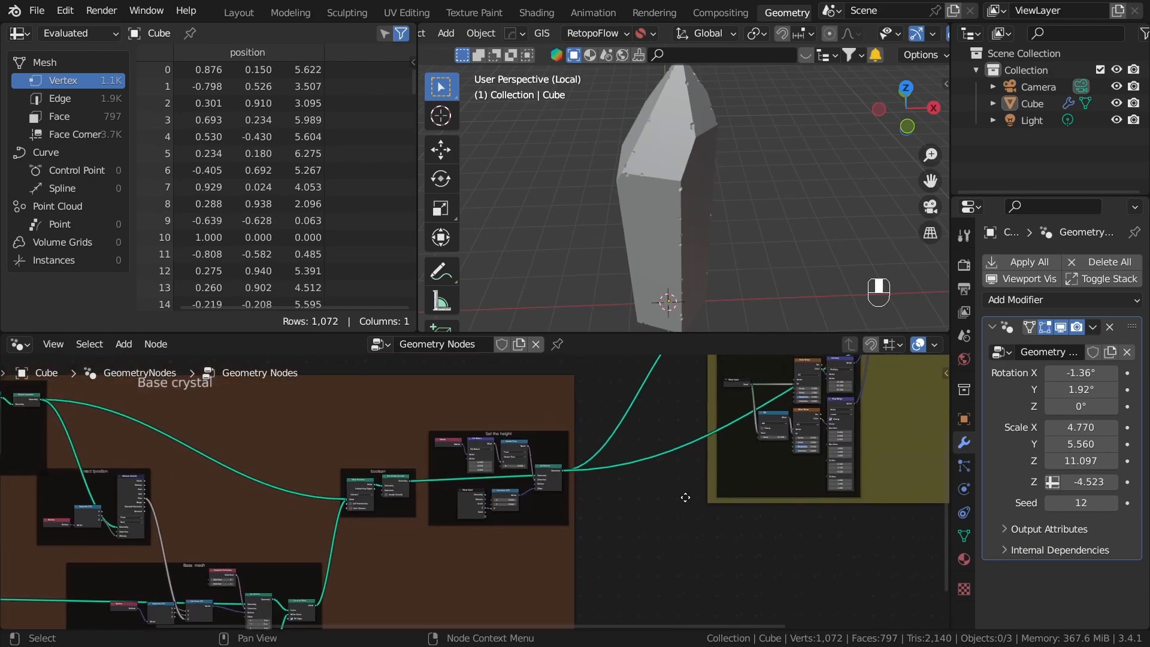
middle_click_drag(697, 495, 548, 460)
scroll(638, 503, "down", 3)
scroll(519, 464, "up", 5)
middle_click_drag(425, 425, 442, 444)
scroll(443, 444, "up", 2)
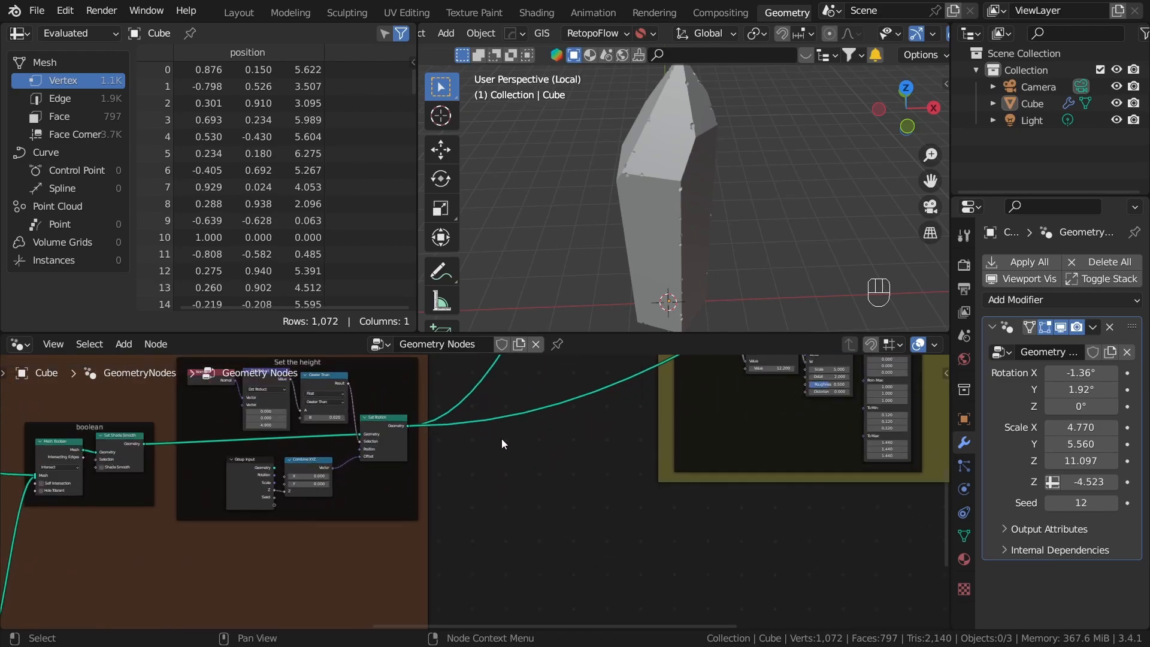
key("shift+a")
left_click(483, 157)
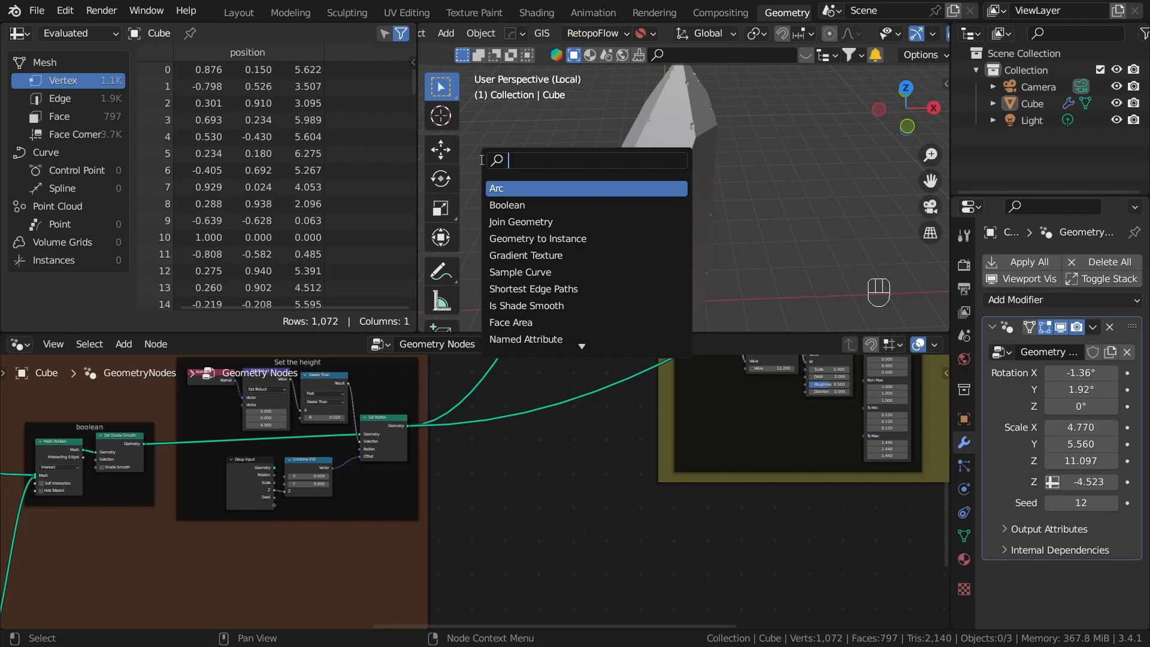
type("m")
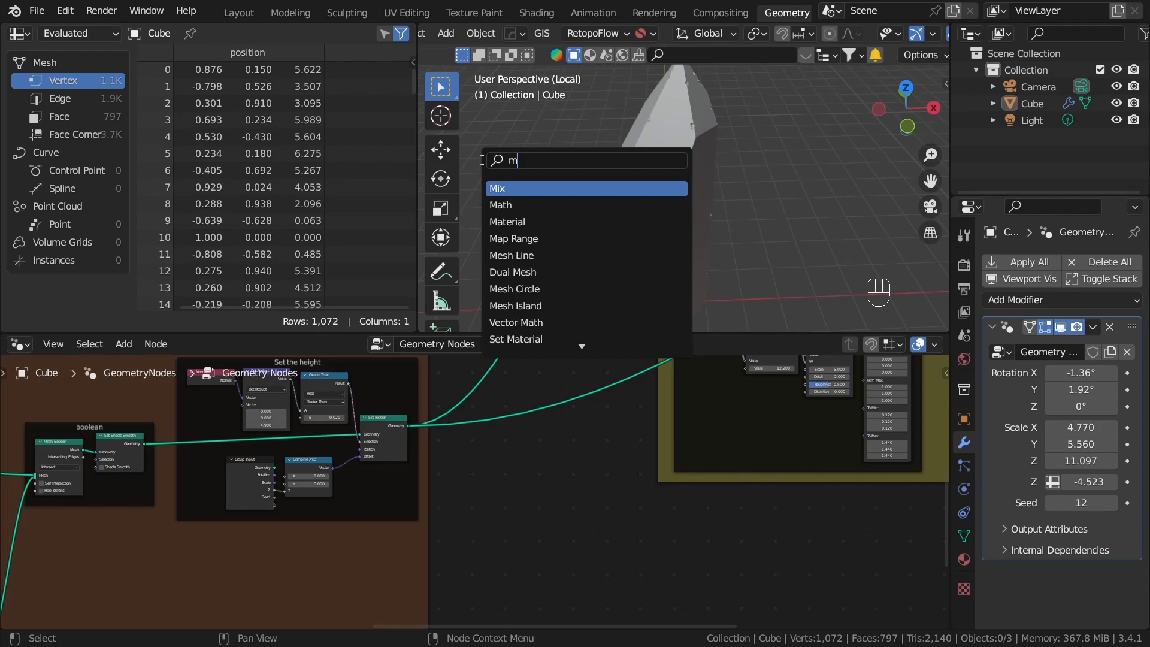
type("esh to")
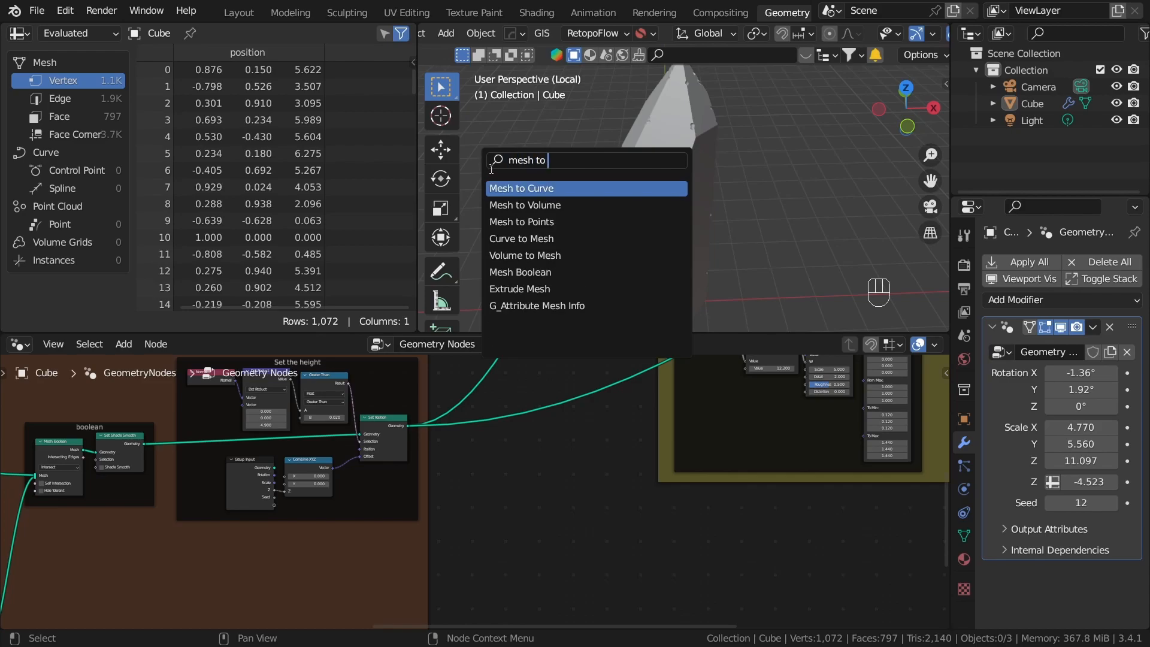
type(" v")
left_click(530, 187)
left_click(600, 507)
scroll(419, 449, "up", 4)
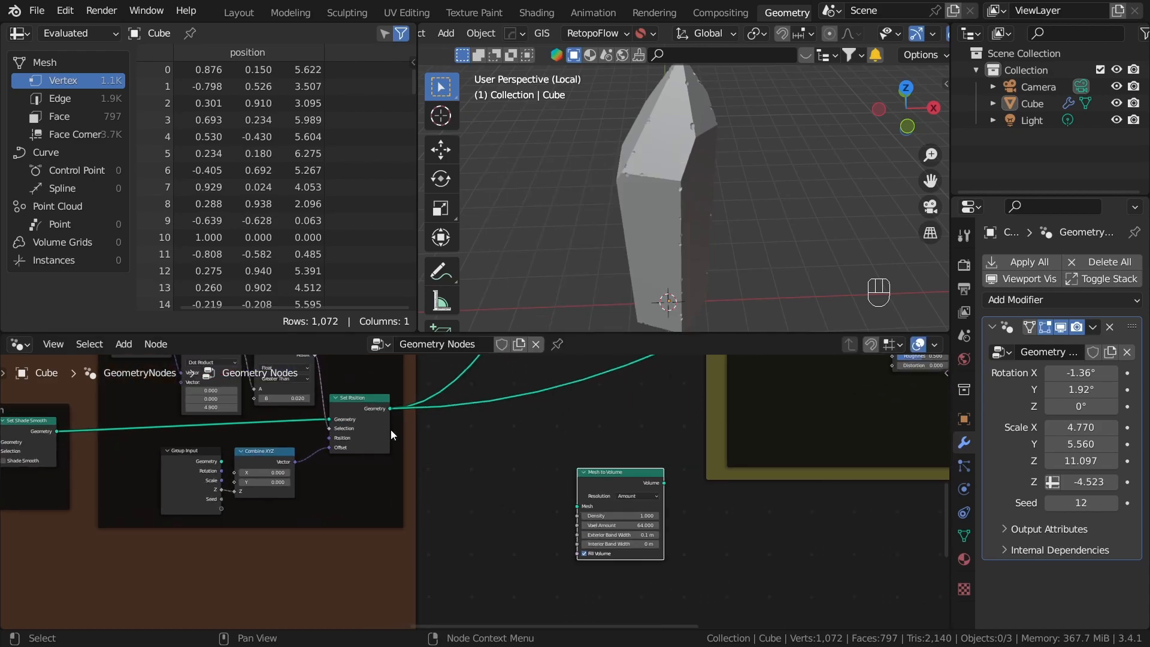
Feed the geometry of the Base crystal's Set Position node into a new Transform node and preview its output.
left_click_drag(382, 401, 456, 467)
type("tra")
left_click(500, 470)
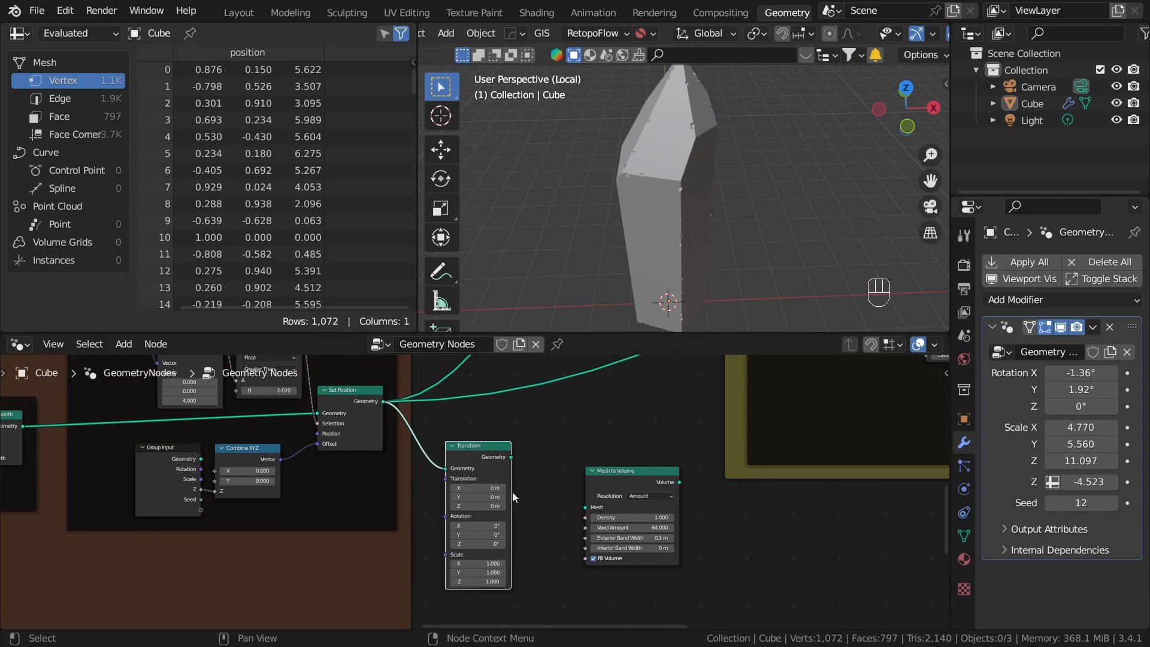
scroll(611, 454, "up", 4)
middle_click_drag(626, 566, 628, 490)
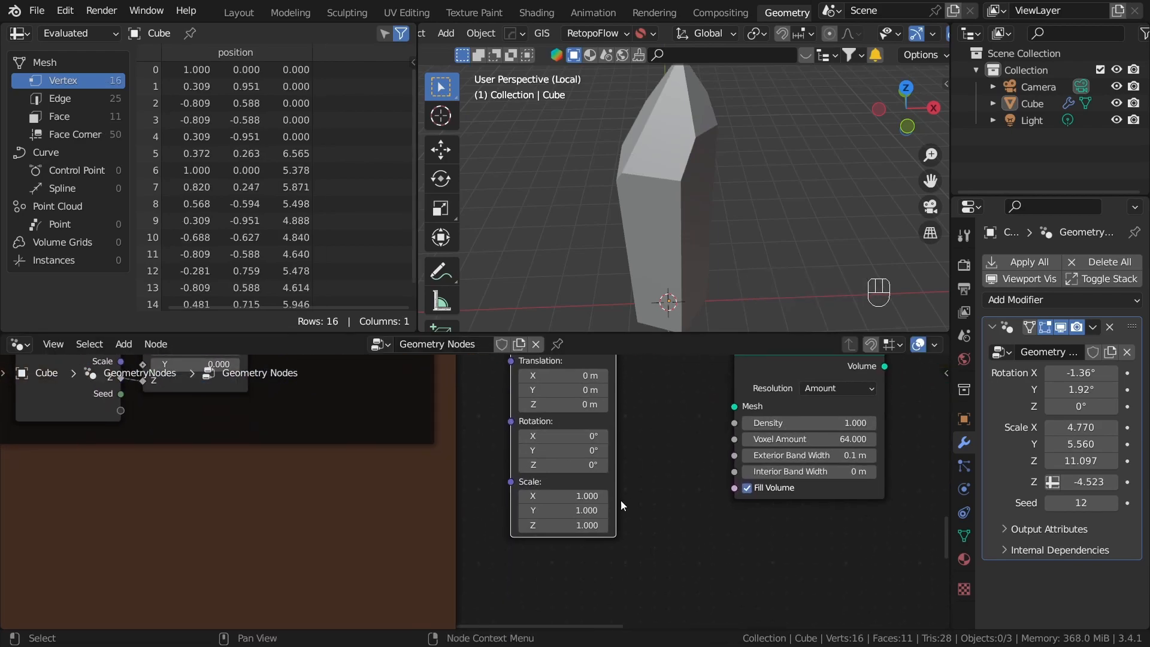
Try scales of 0.930 and 0.970 on all axes of the Transform node and delete the node.
scroll(628, 490, "up", 3)
left_click_drag(617, 497, 592, 534)
middle_click_drag(719, 204, 745, 141)
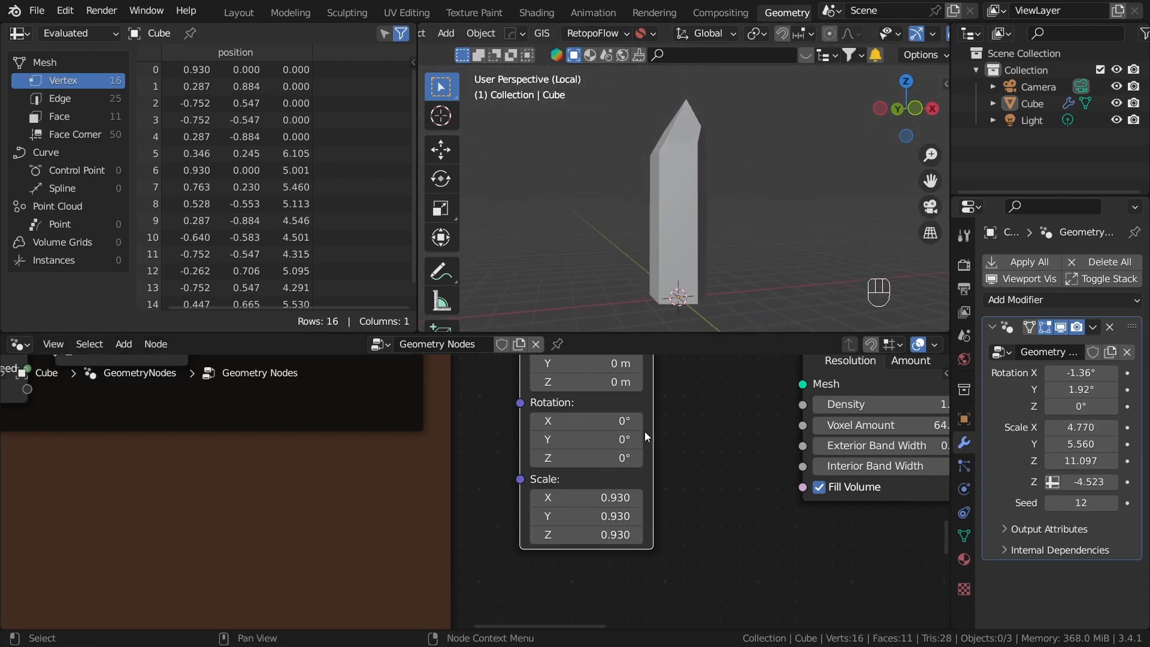
left_click_drag(604, 498, 642, 497, "shift")
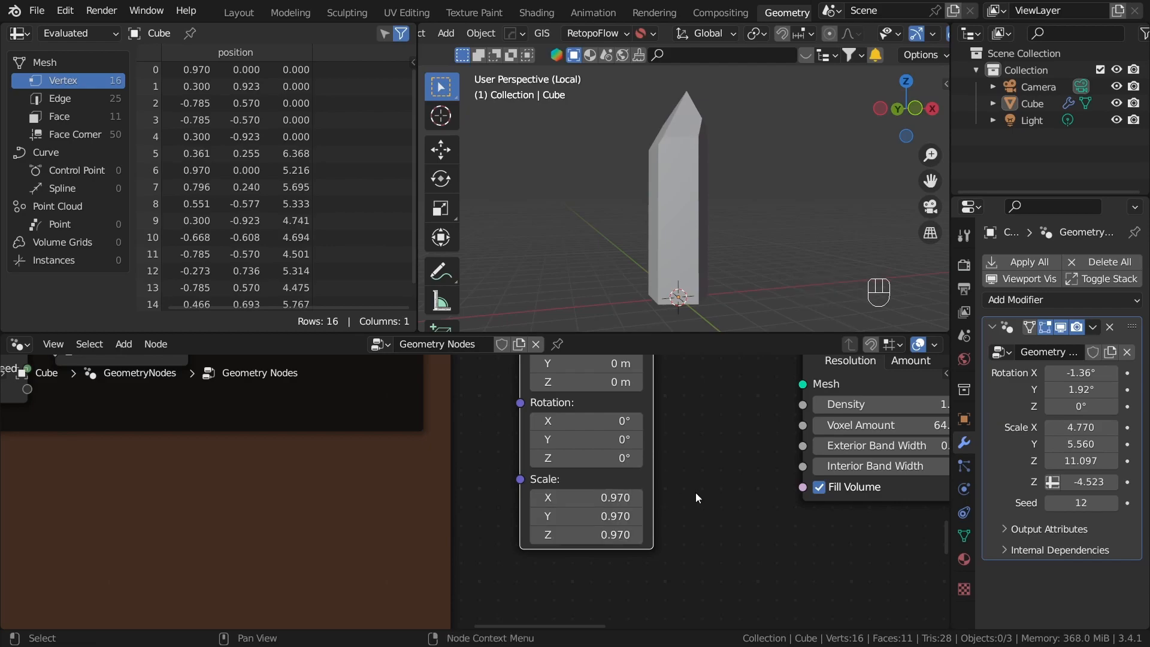
scroll(680, 492, "down", 4)
middle_click_drag(533, 371, 578, 483)
left_click(637, 434)
key("x")
Feed Set Position's geometry through a new Scale Elements node with face scale 0.820 into Mesh to Volume, previewing the scaled mesh.
left_click_drag(466, 367, 569, 455)
type("sca")
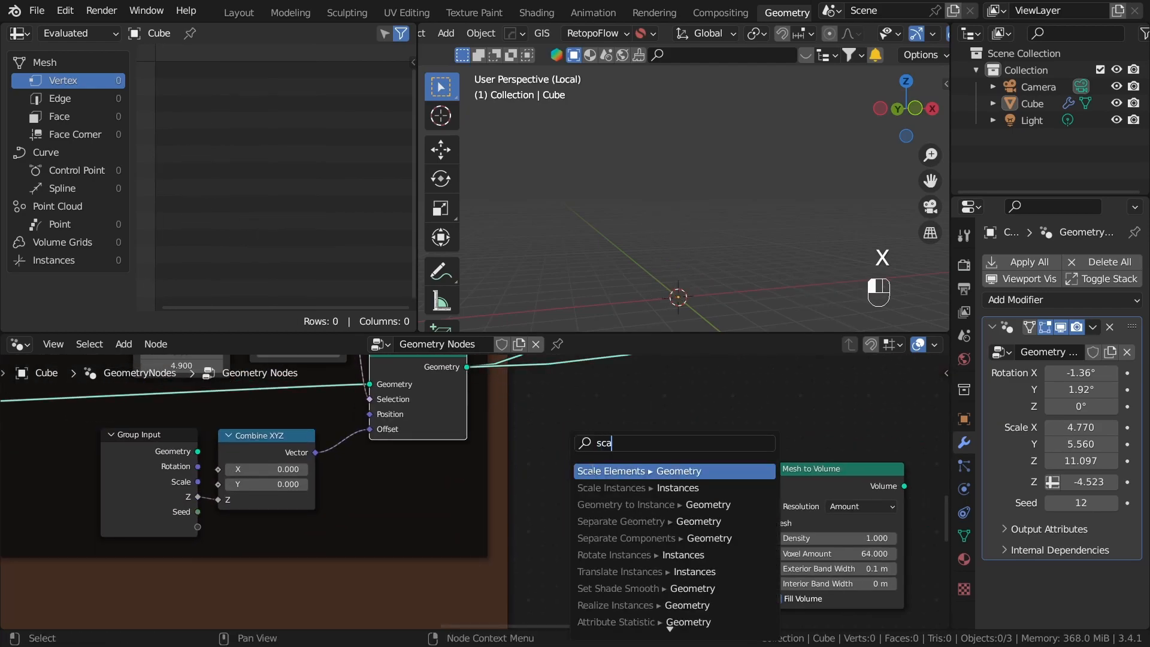
left_click(587, 470)
left_click(606, 451)
mouse_move(637, 542)
left_mouse_down("shift")
mouse_move(619, 544)
mouse_move(646, 557)
left_mouse_up("shift")
scroll(644, 549, "up", 3)
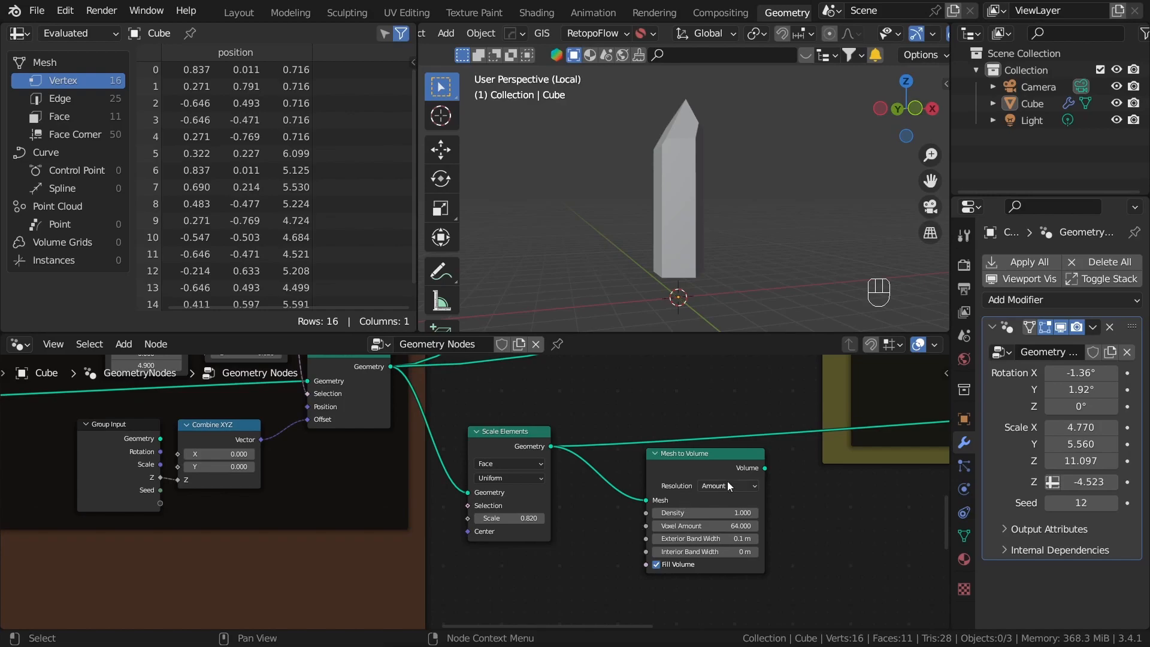
scroll(563, 493, "up", 3)
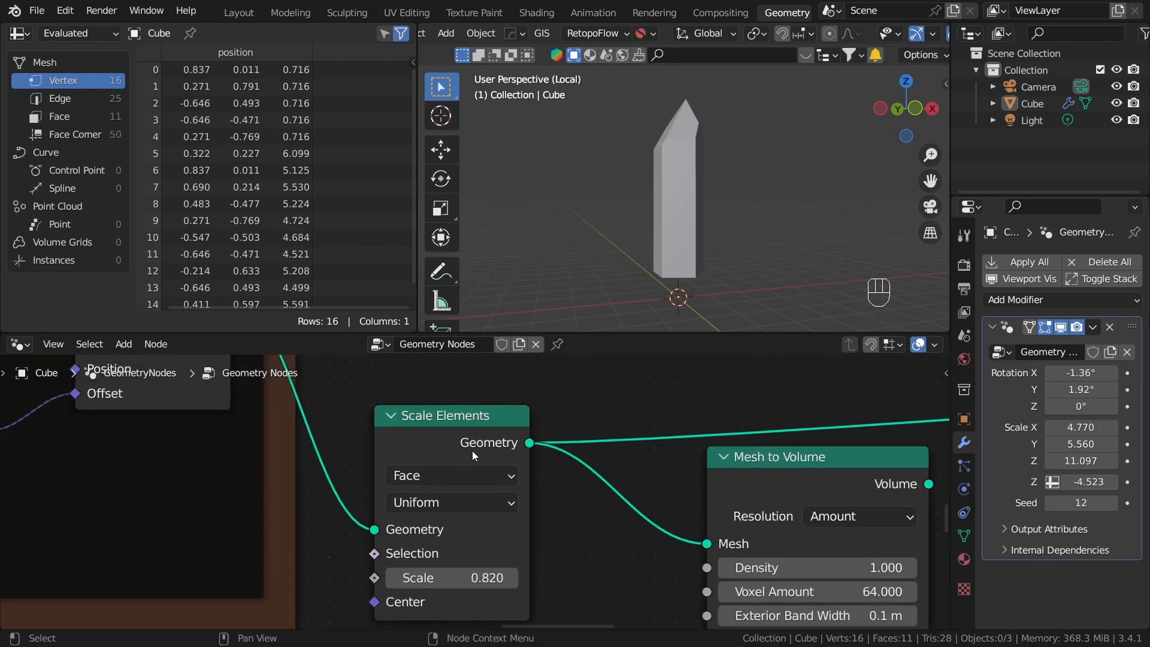
Examine the scaled-down crystal up close from several angles.
scroll(585, 440, "down", 3)
middle_click_drag(599, 157, 617, 191)
scroll(778, 179, "up", 4)
middle_click_drag(781, 178, 657, 195, "shift")
middle_click_drag(658, 195, 607, 184, "shift")
middle_click_drag(644, 241, 729, 196, "shift")
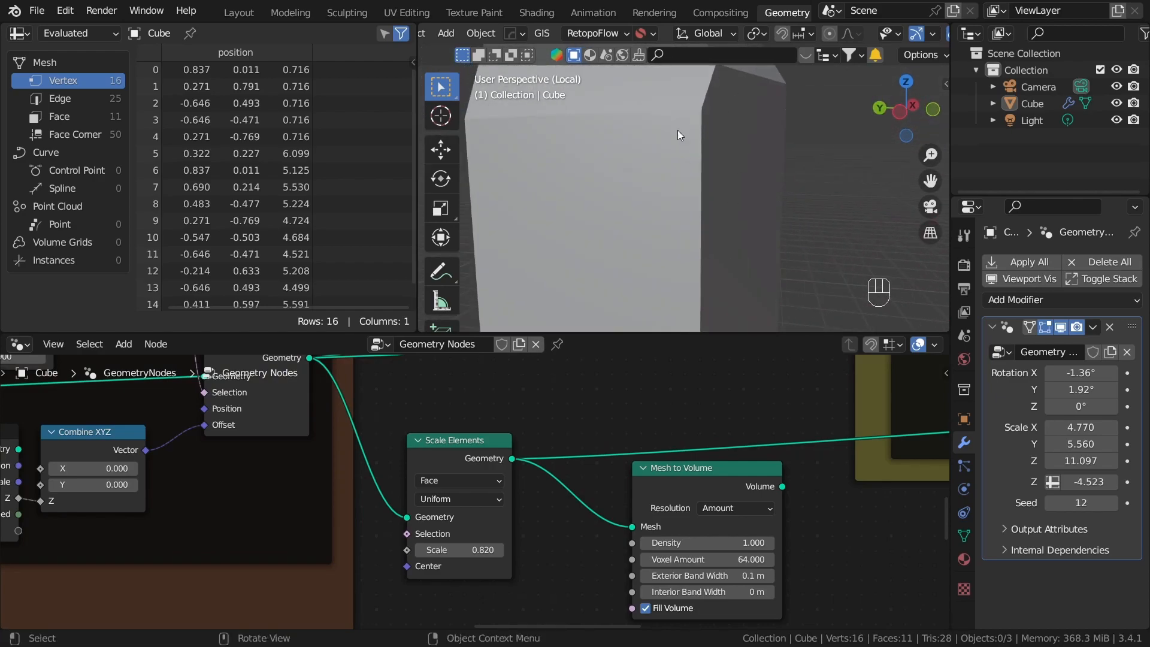
middle_click_drag(595, 251, 552, 253)
scroll(627, 192, "down", 4)
middle_click_drag(626, 192, 634, 203)
scroll(717, 534, "down", 3)
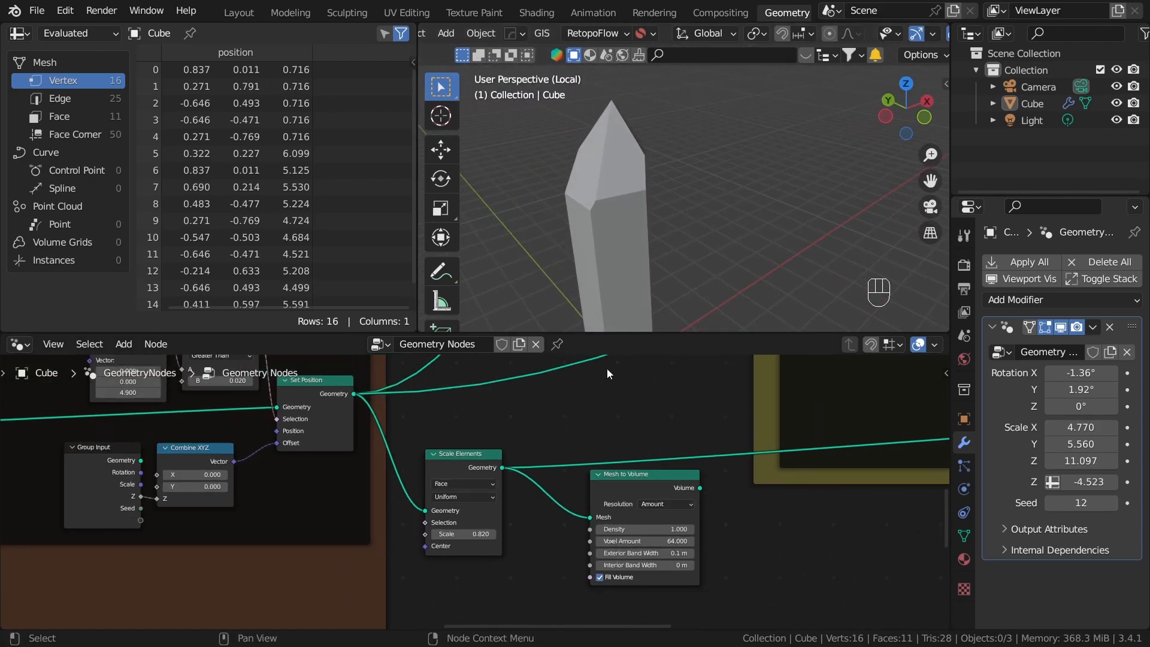
Move the Mesh to Volume node a little farther from the Scale Elements node.
scroll(747, 466, "up", 3)
middle_click_drag(747, 466, 623, 431)
scroll(624, 431, "up", 2)
left_click_drag(587, 437, 646, 473)
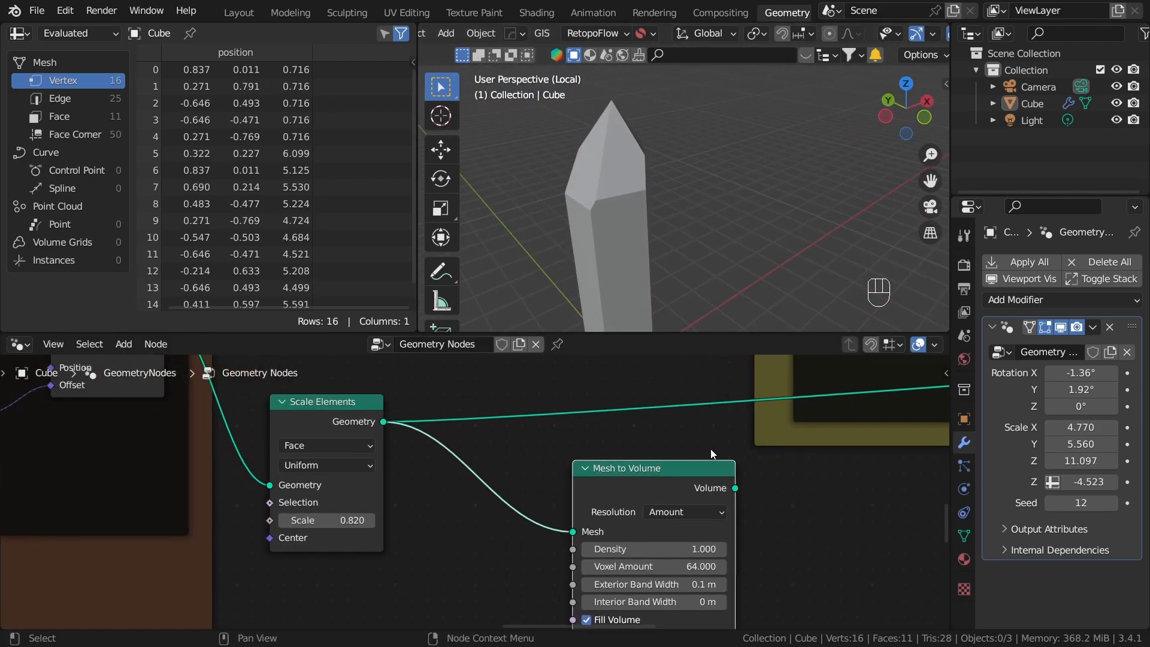
scroll(647, 496, "down", 2)
middle_click_drag(647, 496, 551, 510)
scroll(550, 510, "up", 2)
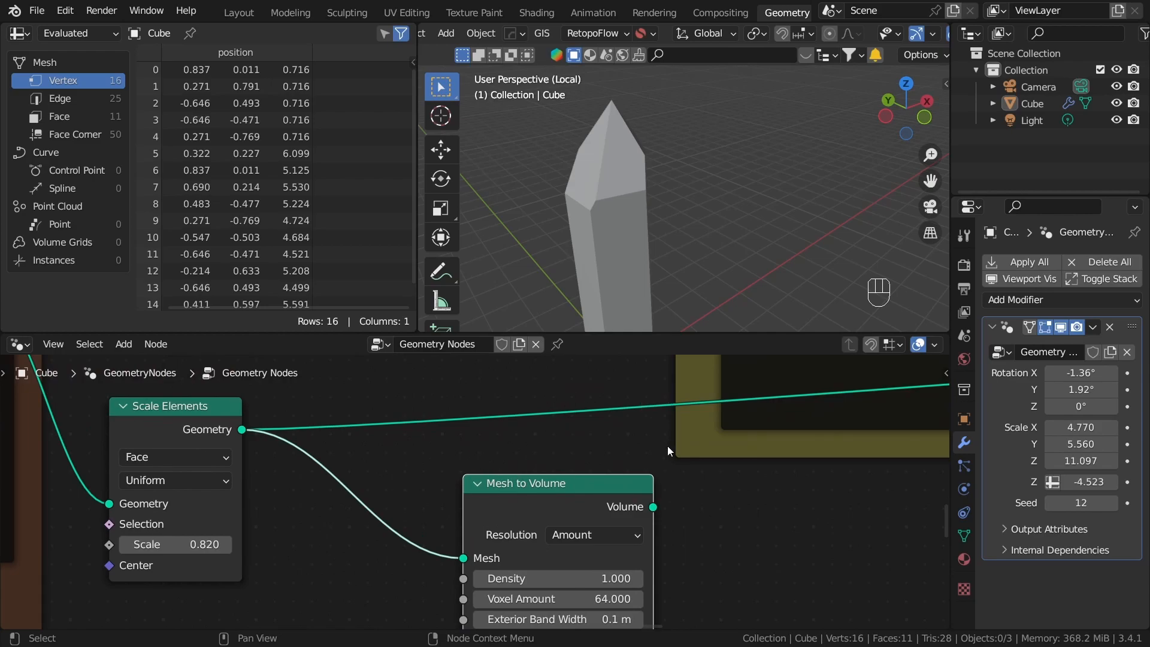
Enable the node timings overlay and preview the Mesh to Volume output as the crystal's volume.
left_click(838, 518)
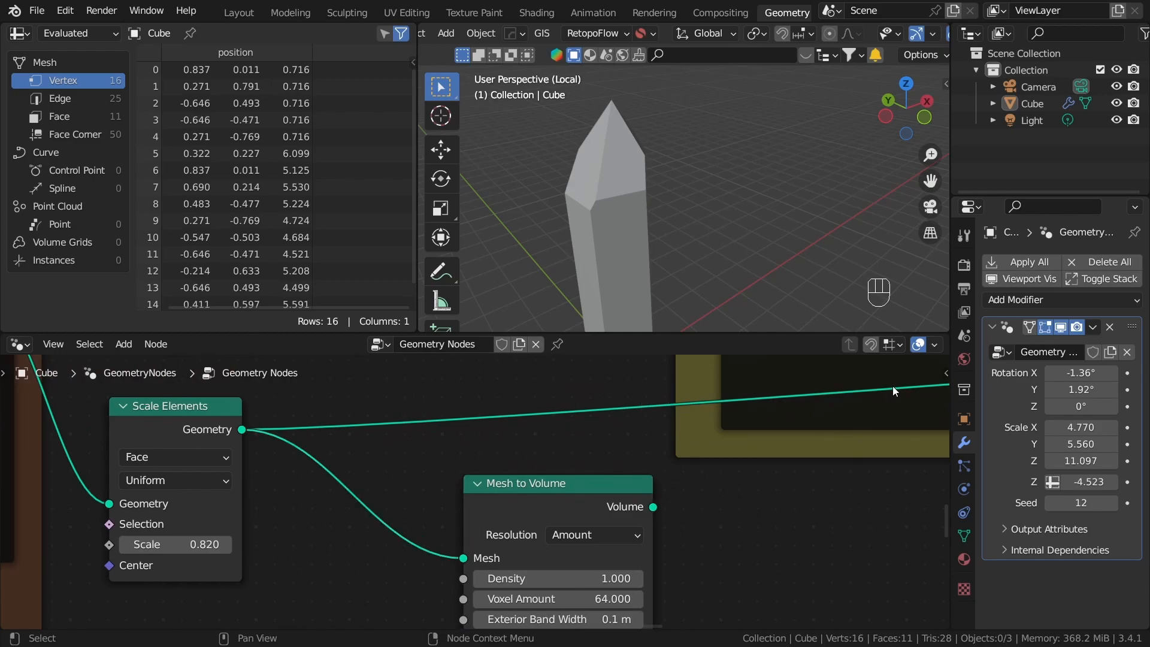
left_click(934, 345)
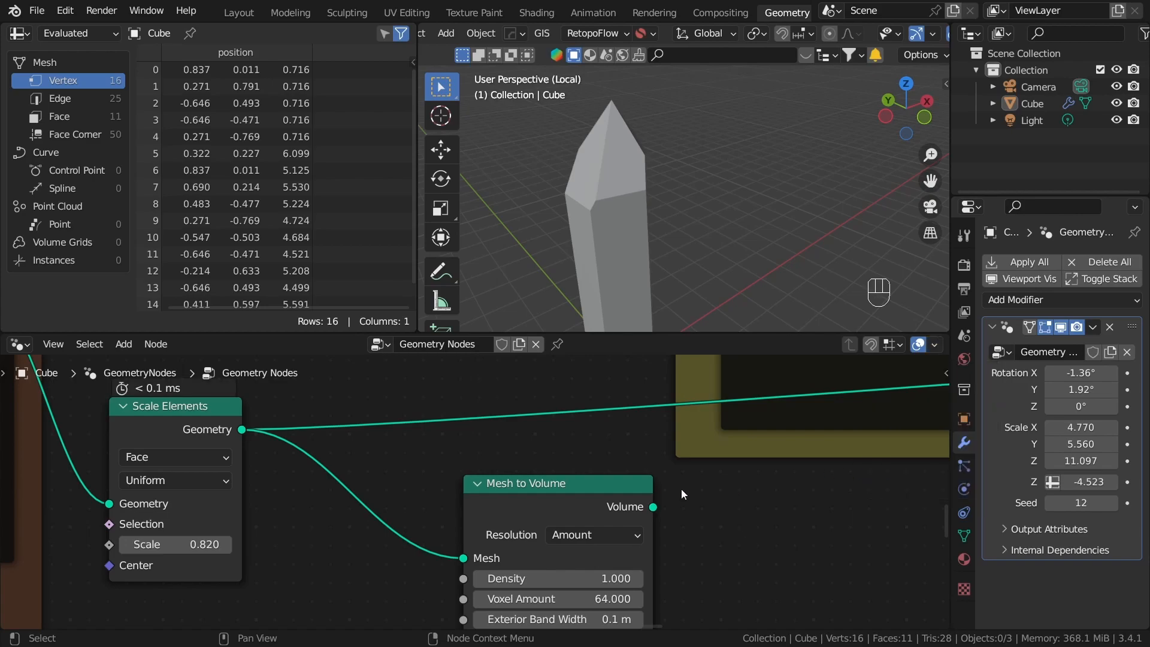
left_click(548, 508, "alt+shift")
scroll(601, 491, "up", 4)
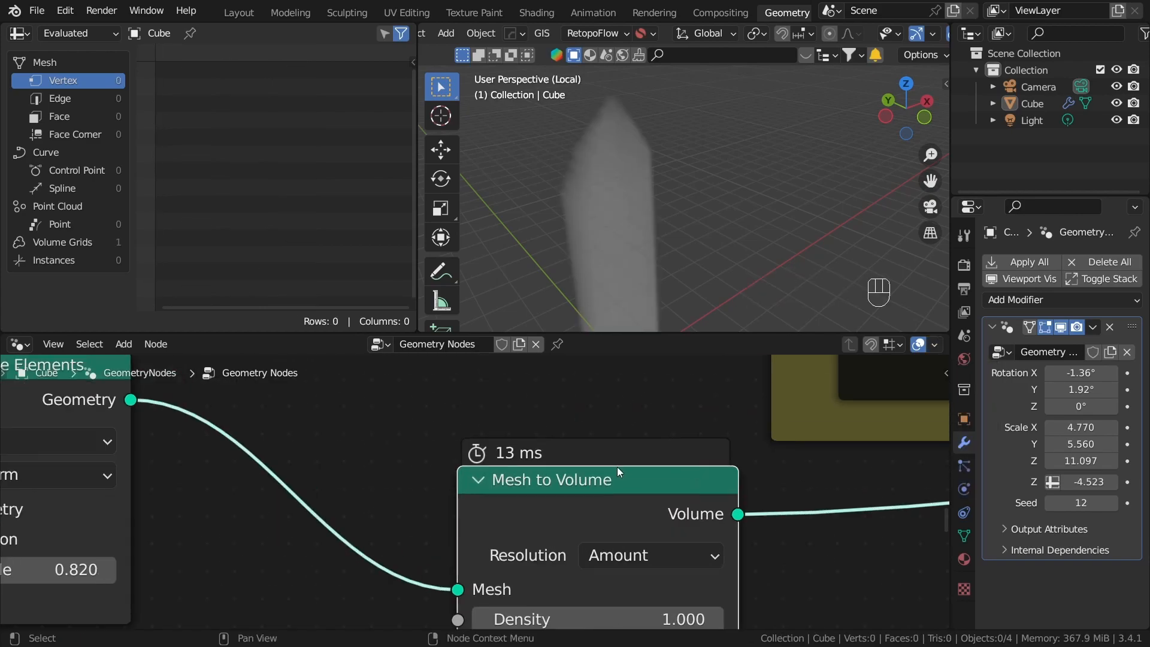
left_click(673, 195)
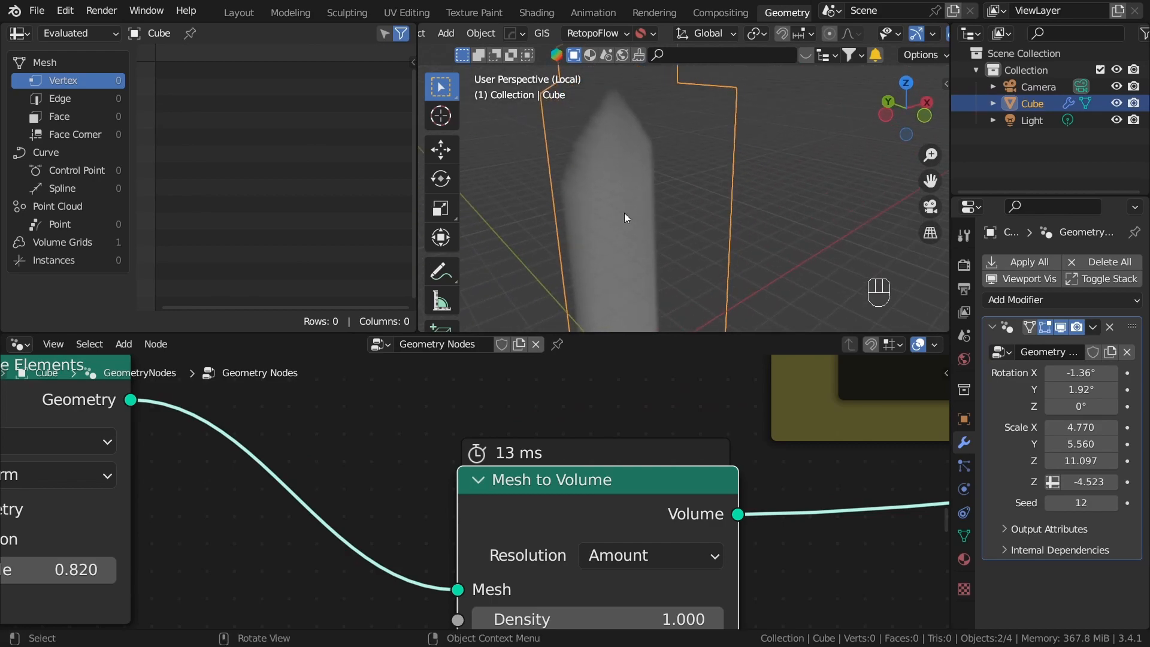
left_click(807, 192)
middle_click_drag(656, 552, 792, 563)
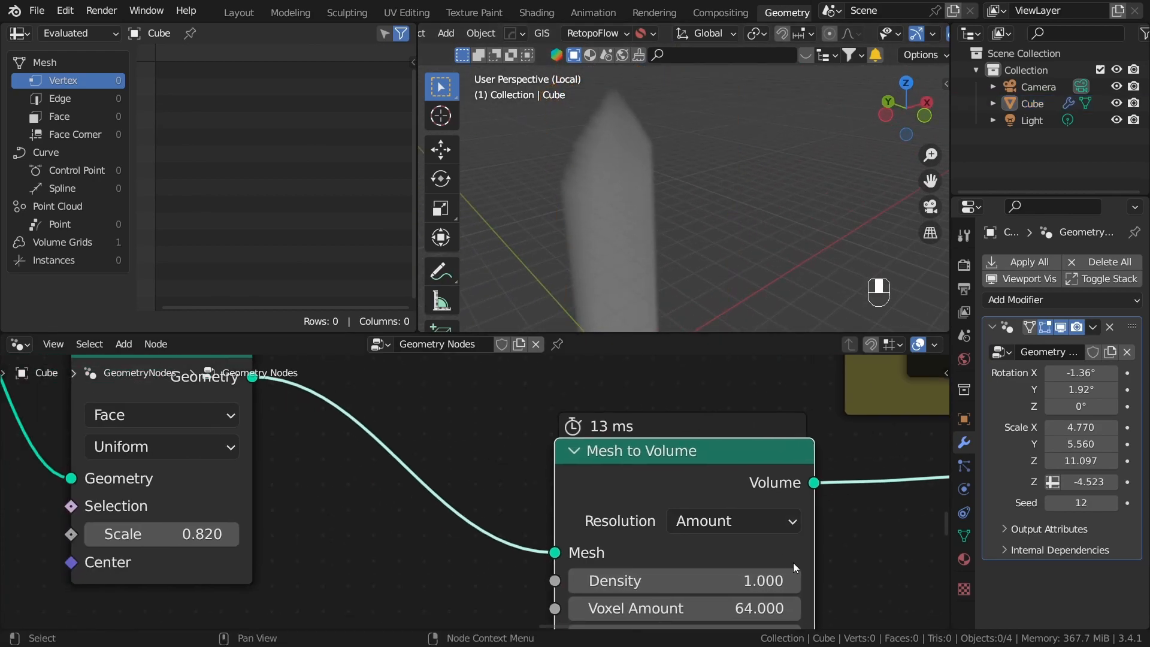
scroll(693, 536, "up", 4)
scroll(668, 504, "down", 6)
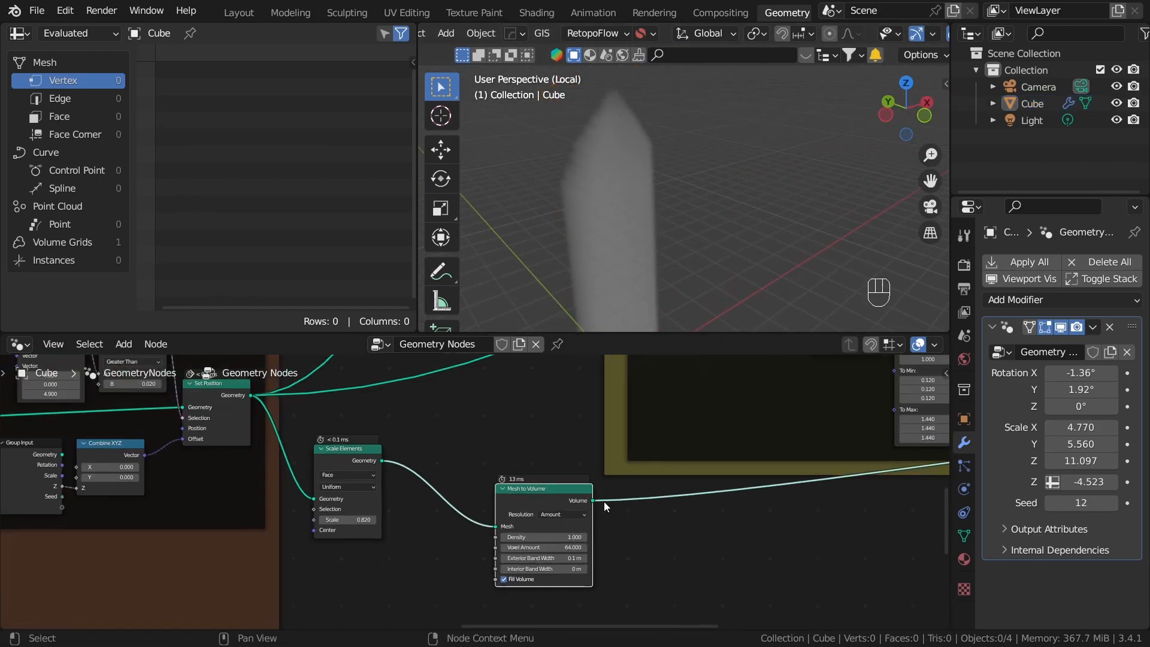
Move the Mesh to Volume node over the Edge imperfections frame, beside its Mesh Boolean node.
scroll(627, 493, "down", 3)
key("g")
left_click(812, 396)
middle_click_drag(721, 490, 598, 588)
scroll(647, 605, "up", 5)
key("g")
left_click(786, 511)
scroll(598, 588, "down", 3)
middle_click_drag(659, 547, 620, 588)
key("g")
left_click(827, 496)
Connect the Mesh Boolean's Mesh output to the Mesh input of the Mesh to Volume node.
scroll(586, 501, "up", 5)
middle_click_drag(642, 458, 402, 484)
scroll(401, 483, "up", 2)
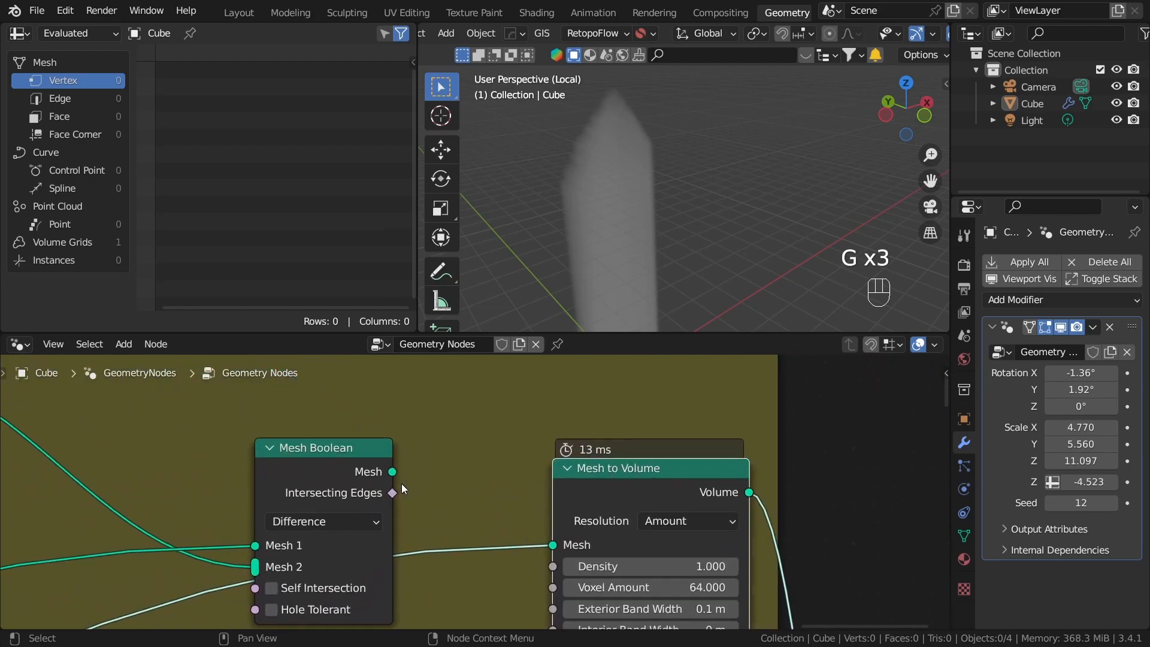
left_click_drag(400, 469, 569, 545)
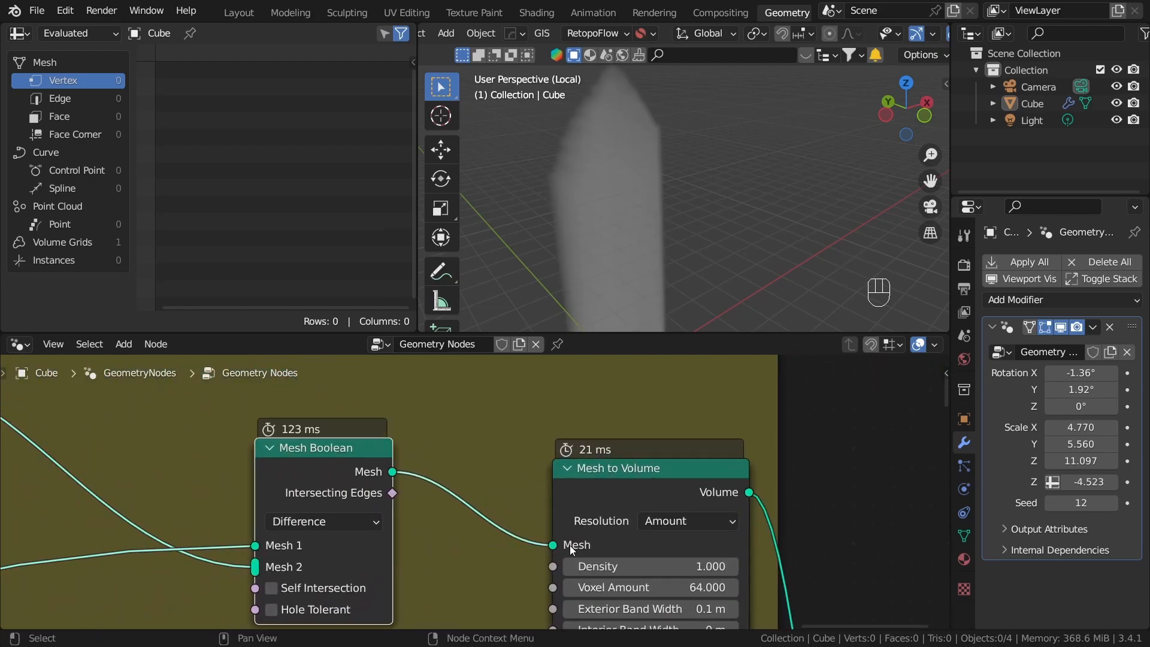
scroll(656, 480, "up", 1)
scroll(614, 466, "down", 3)
scroll(592, 482, "up", 3)
scroll(688, 491, "down", 4)
Compare the evaluation times of the Mesh Boolean and Mesh to Volume nodes.
middle_click_drag(624, 480, 687, 433)
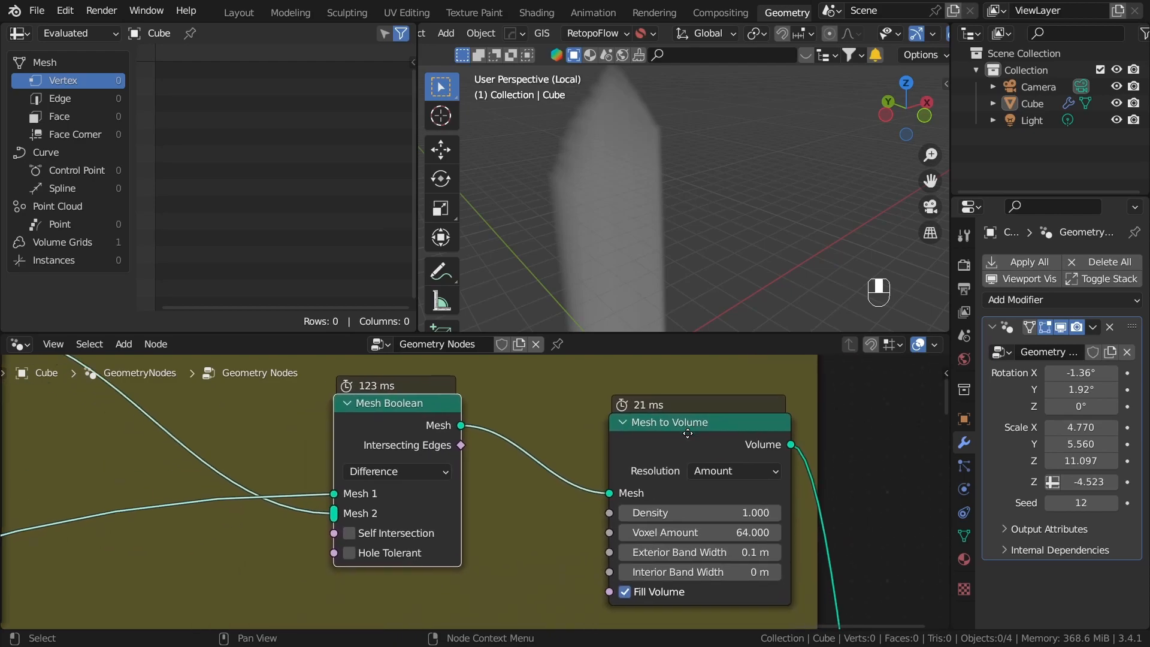
scroll(681, 435, "down", 1)
scroll(672, 438, "up", 4)
middle_click_drag(773, 562, 610, 520)
middle_click_drag(601, 440, 645, 520)
left_click(578, 479)
scroll(578, 480, "down", 4)
middle_click_drag(492, 516, 796, 449)
scroll(796, 449, "down", 2)
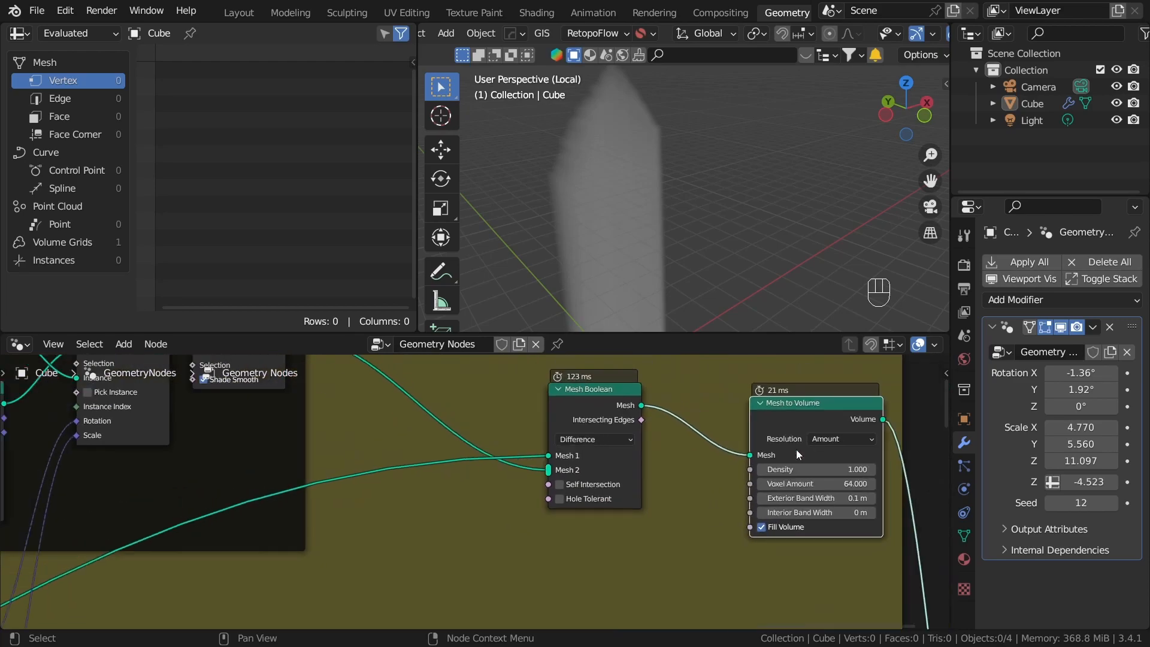
scroll(795, 449, "down", 2)
middle_click_drag(866, 405, 732, 425)
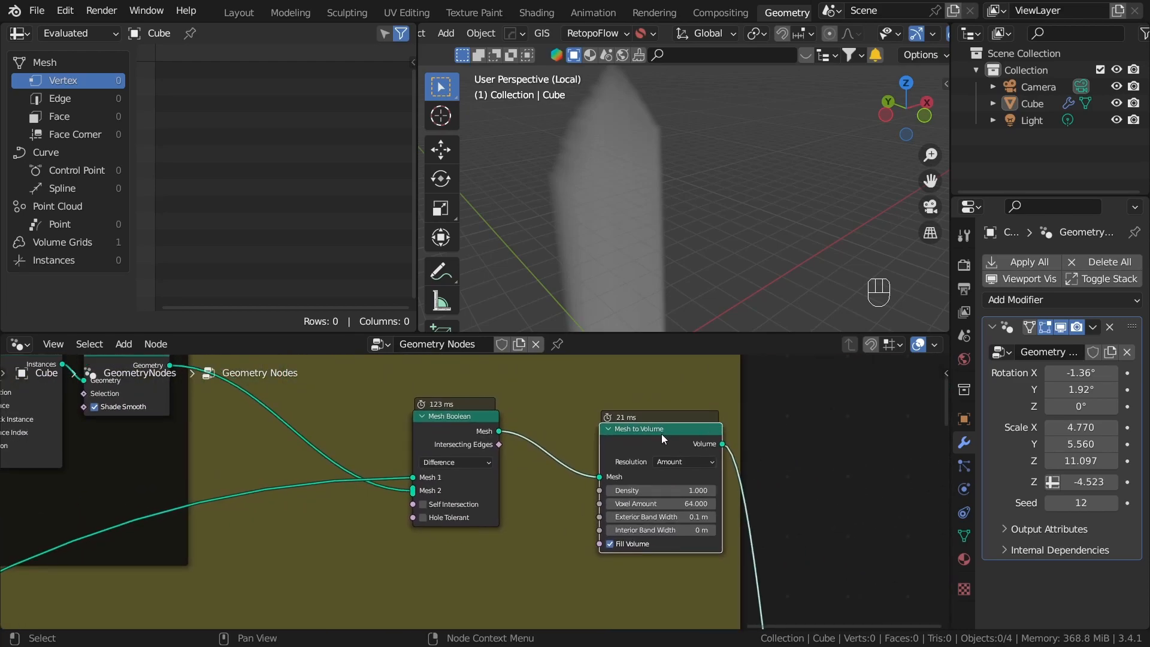
Undo the relocation and Mesh Boolean connection of the Mesh to Volume node, restoring its link from Scale Elements.
scroll(747, 425, "up", 2)
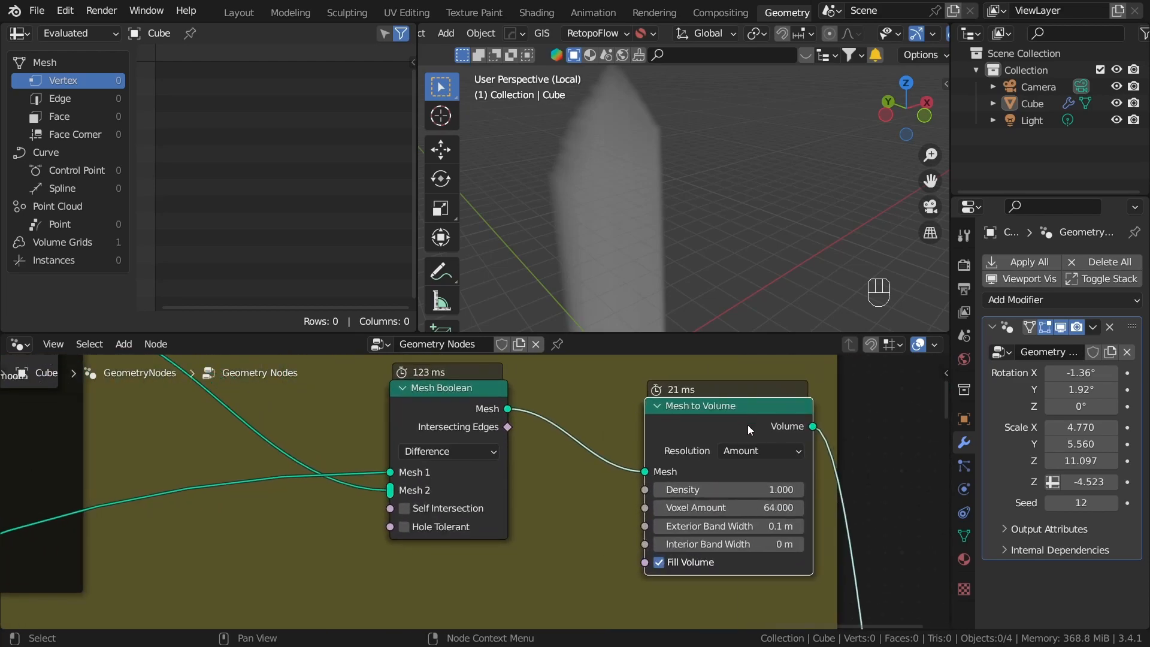
key("ctrl+z")
key("ctrl+z")
scroll(638, 433, "down", 6)
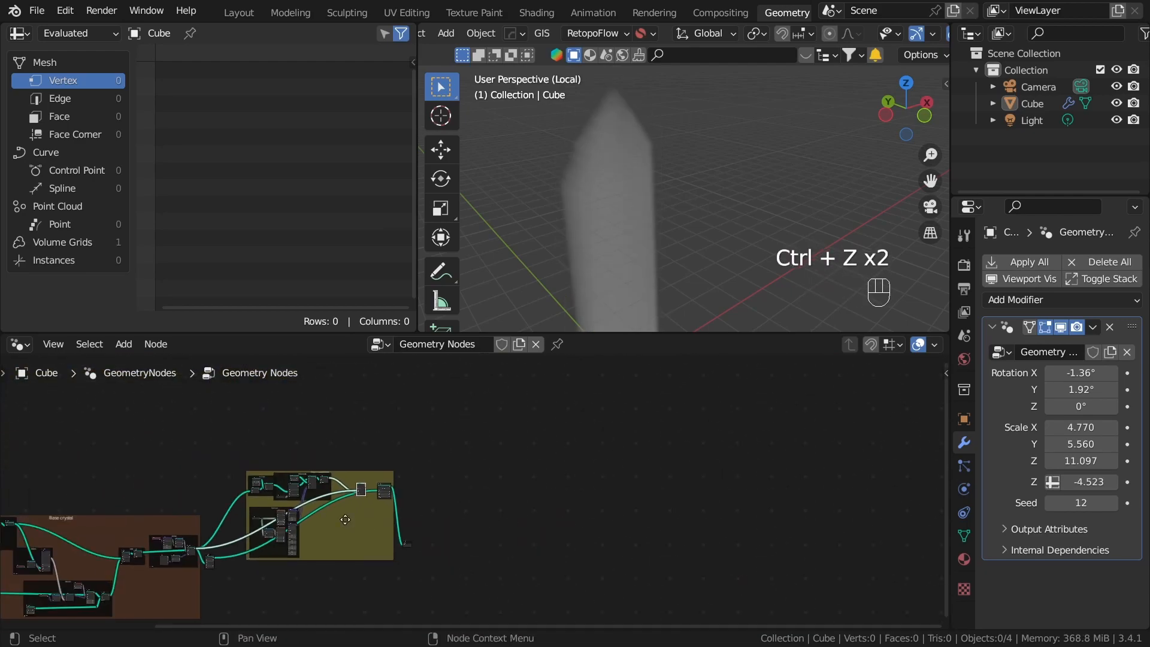
middle_click_drag(345, 519, 635, 472)
key("ctrl+z")
scroll(635, 472, "up", 2)
key("ctrl+z")
key("ctrl+z")
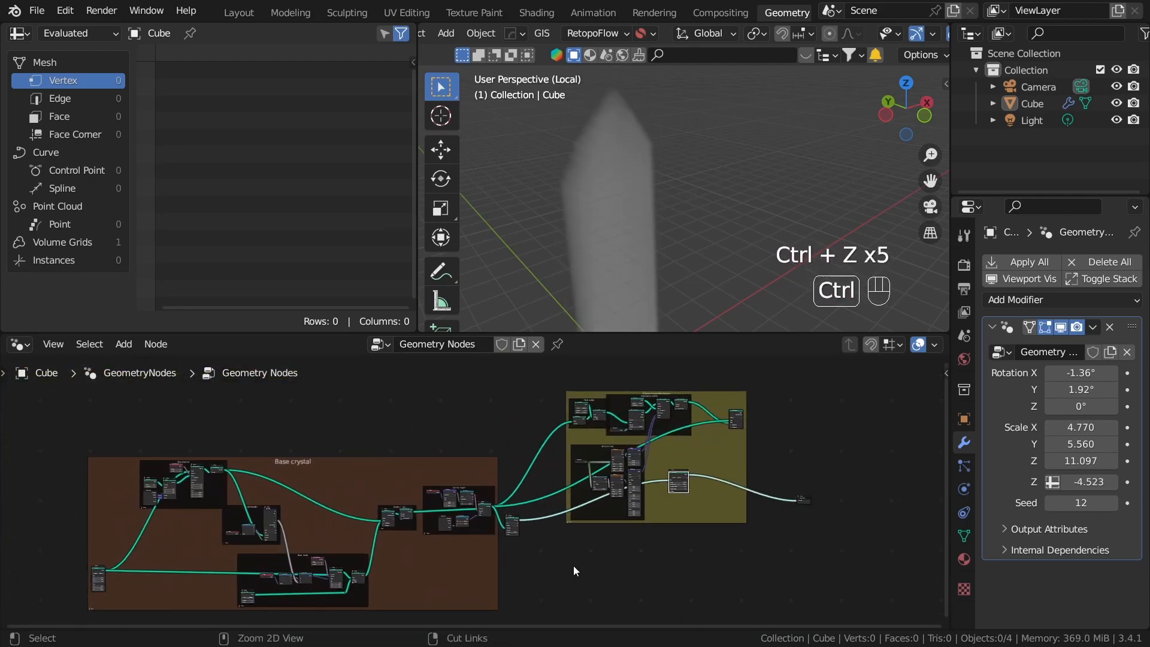
key("ctrl+z")
Rearrange the Scale Elements and Mesh to Volume nodes close together in the empty space beside the Base crystal frame.
scroll(587, 558, "up", 6)
scroll(513, 430, "up", 8)
middle_click_drag(588, 558, 515, 584)
scroll(540, 566, "up", 3)
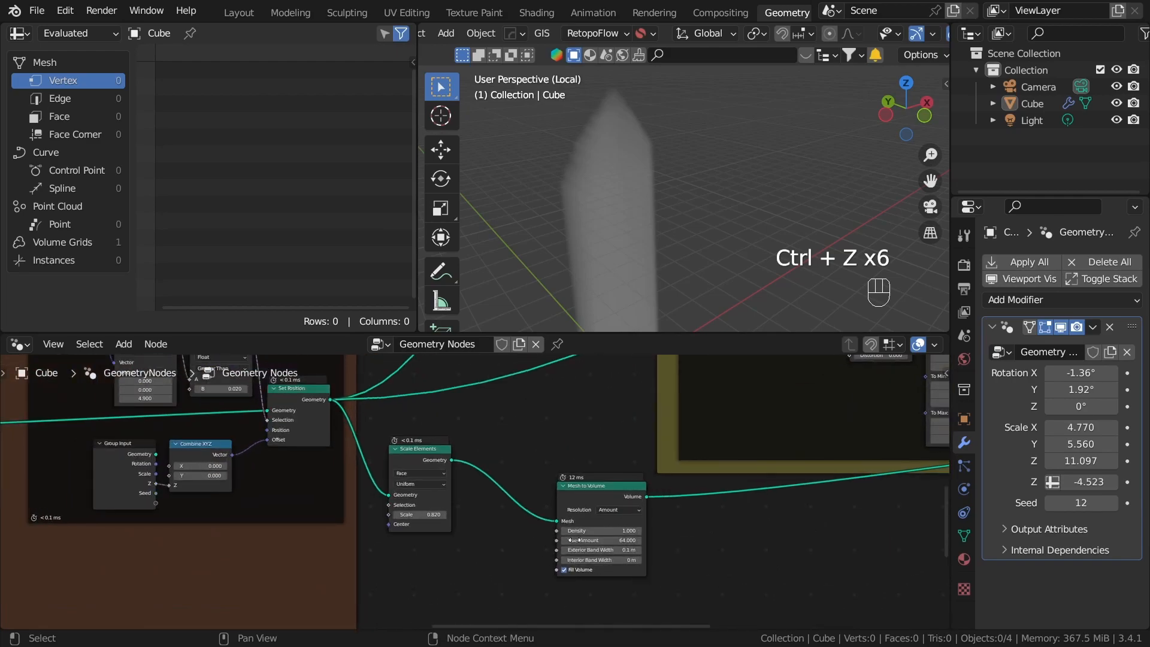
scroll(566, 549, "up", 3)
left_click_drag(614, 490, 579, 505)
left_click_drag(415, 444, 460, 481)
left_click(538, 449)
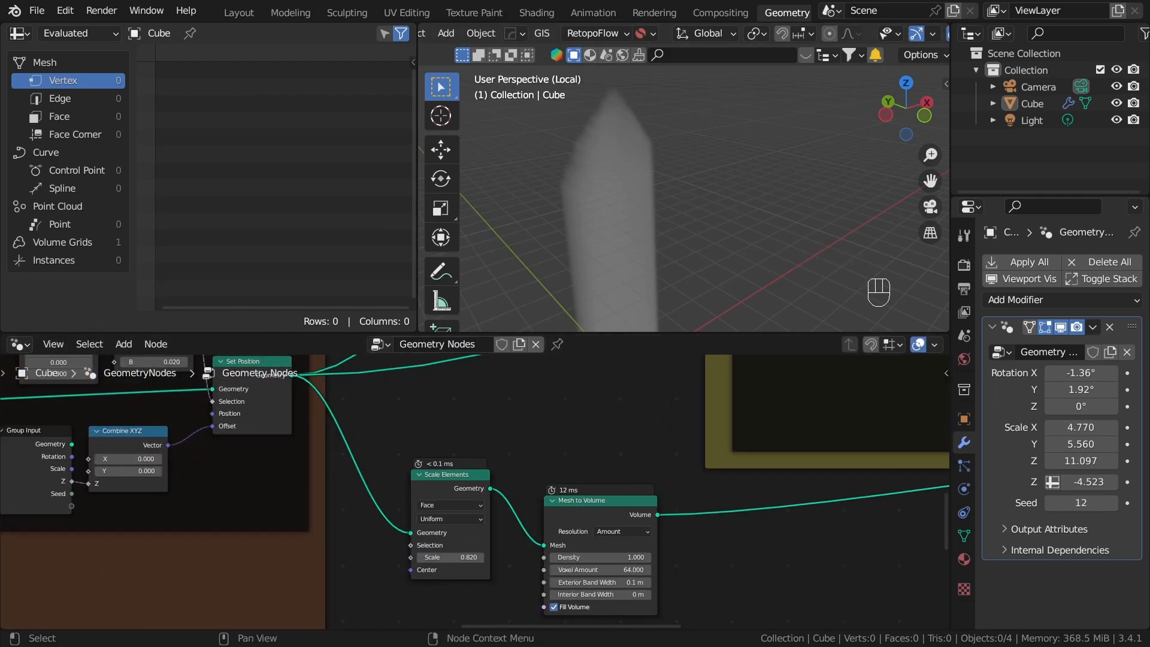
middle_click_drag(620, 474, 536, 422)
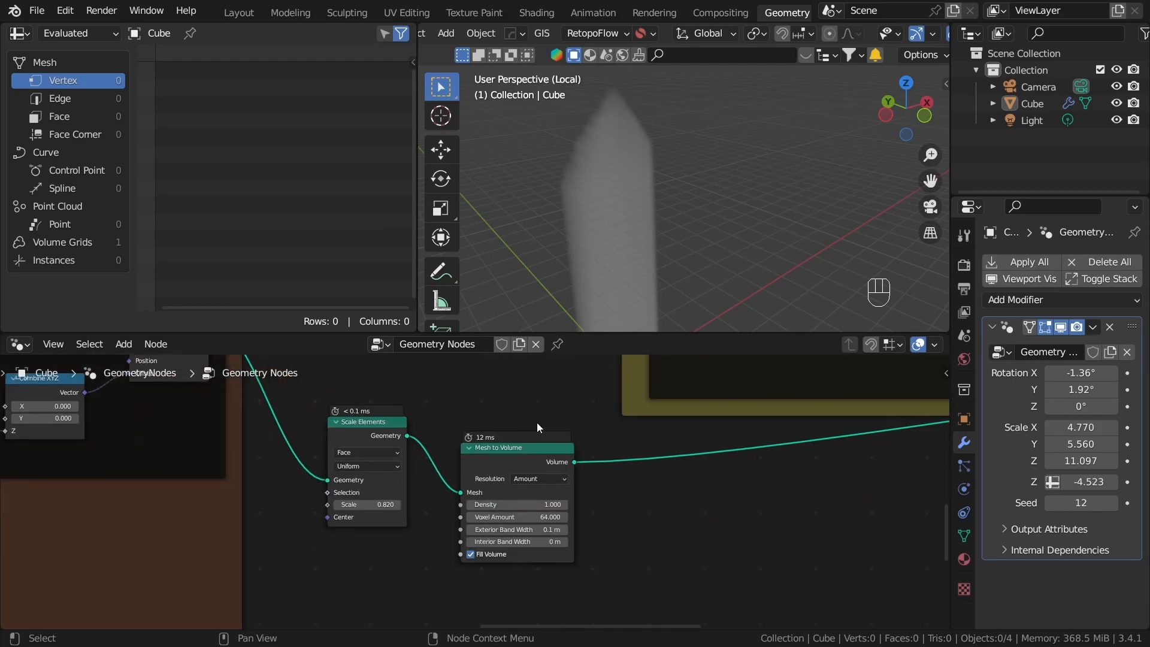
left_click_drag(539, 446, 531, 478)
Insert a Distribute Points in Volume node on the link after the Mesh to Volume node.
key("shift+a")
left_click(617, 161)
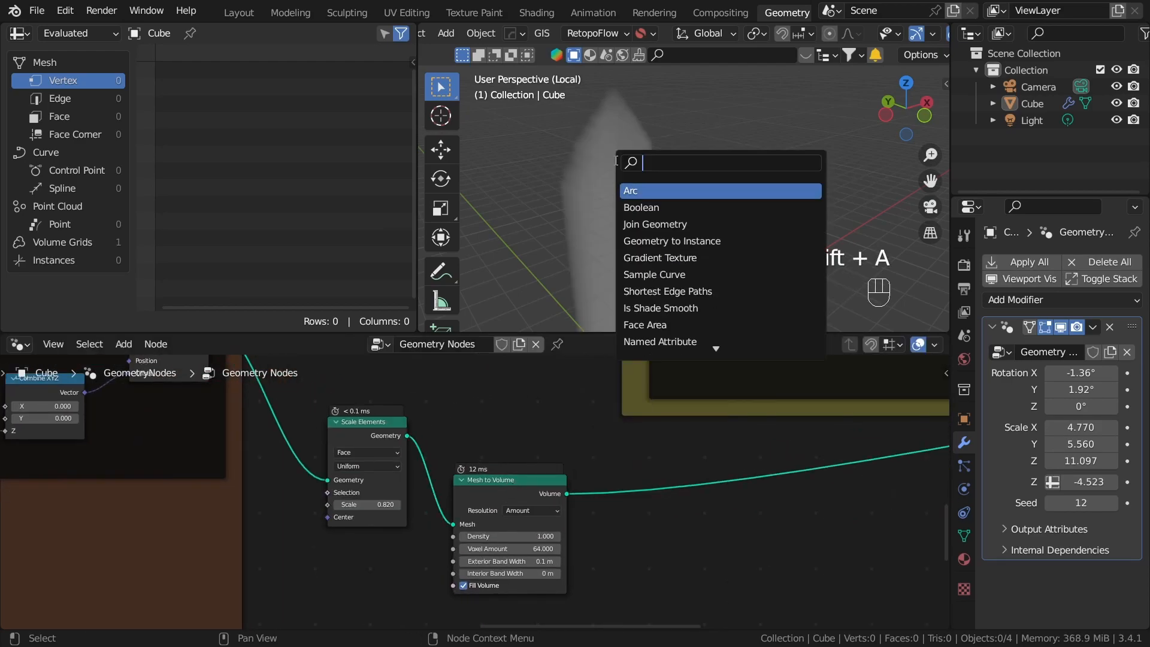
type("distr")
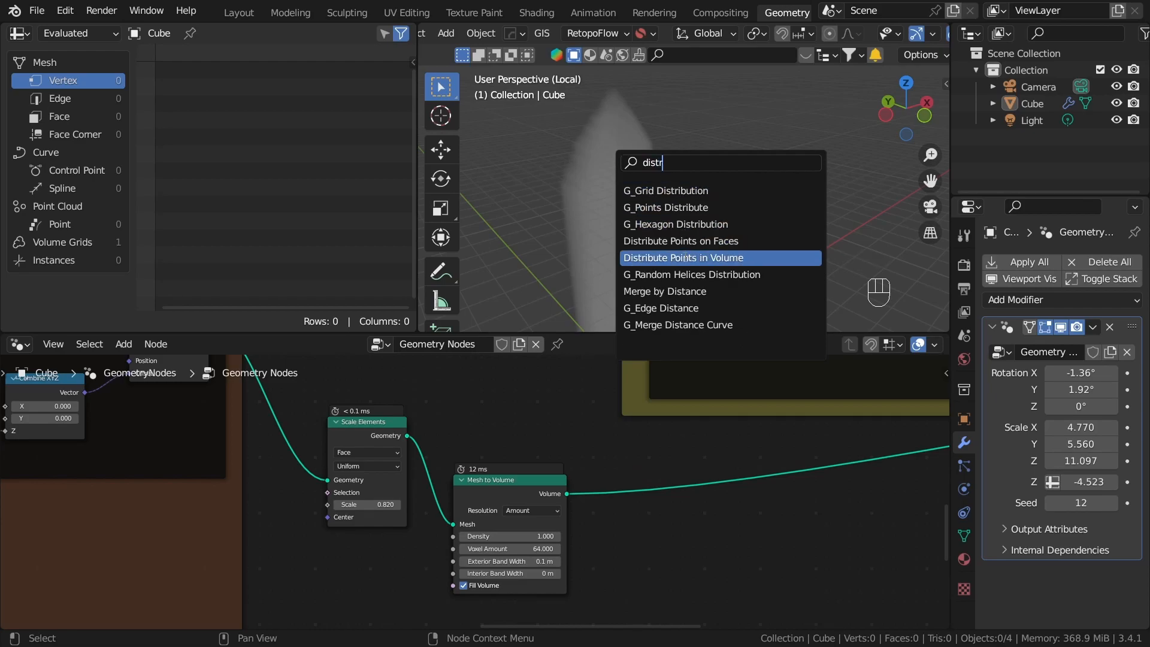
type("ibute po")
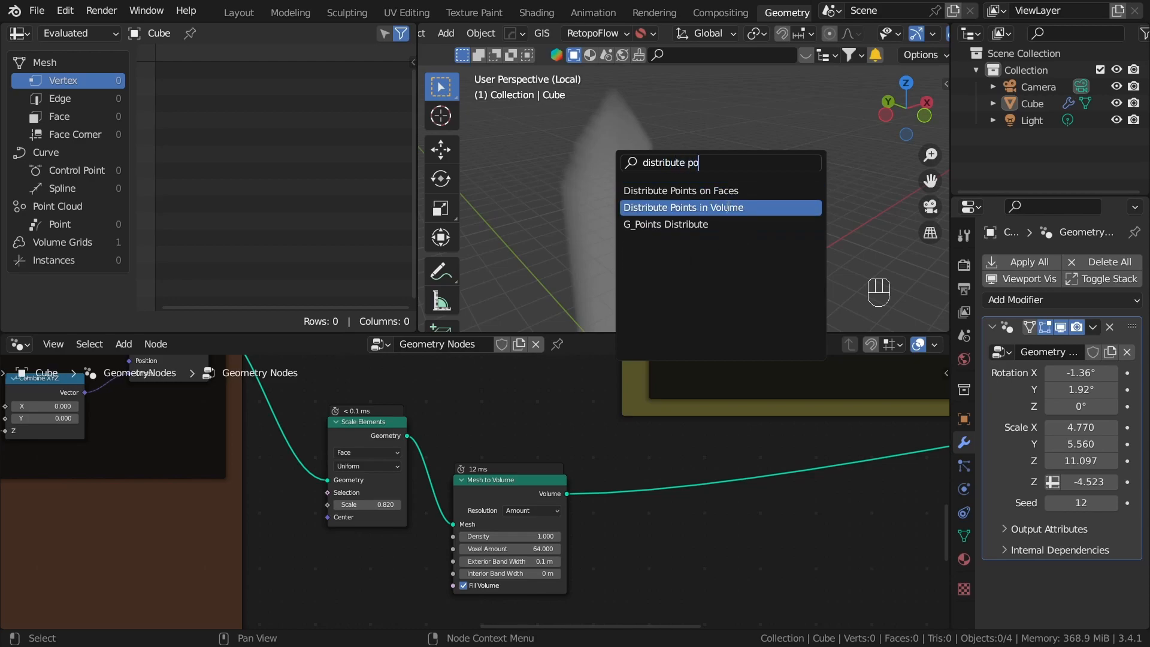
left_click(726, 207)
left_click(716, 515)
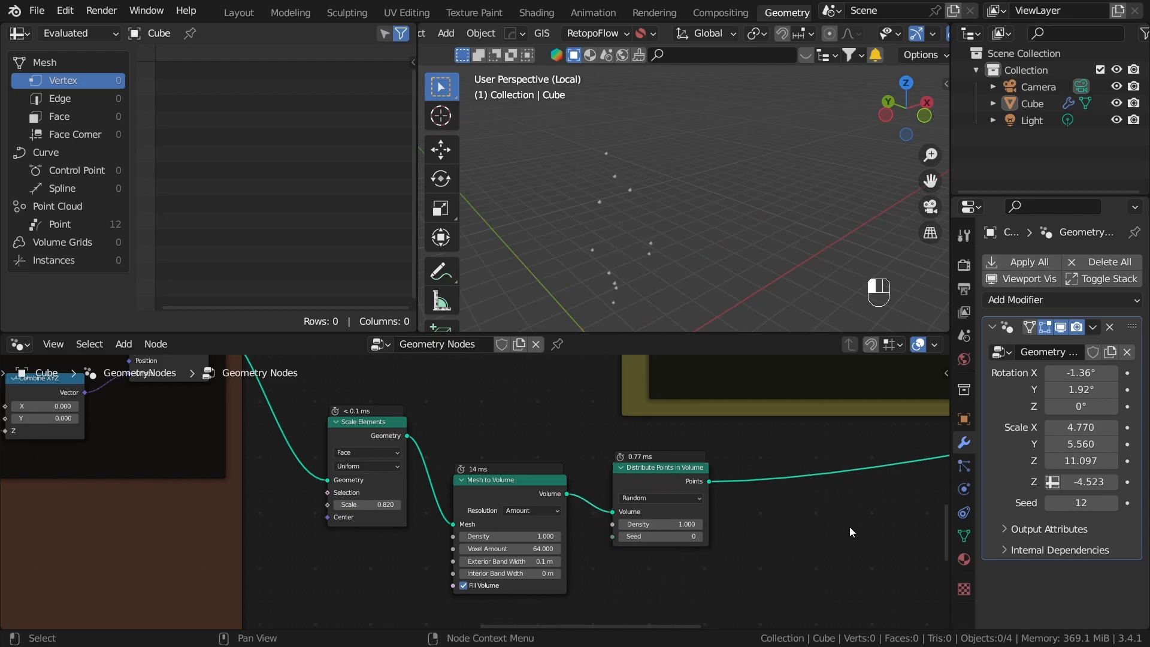
Move the Scale Elements, Mesh to Volume and Distribute Points in Volume nodes together into free space clear of the frames.
middle_click_drag(662, 139, 674, 206)
scroll(748, 539, "down", 4)
middle_click_drag(749, 539, 683, 463)
scroll(554, 436, "up", 4)
left_click_drag(585, 372, 581, 449)
scroll(522, 531, "down", 2)
scroll(523, 536, "down", 3)
left_click_drag(629, 537, 354, 403)
scroll(454, 437, "down", 5)
middle_click_drag(504, 448, 541, 363)
key("g")
left_click(625, 510)
left_click(626, 509)
scroll(567, 501, "up", 6)
middle_click_drag(934, 616, 692, 501)
left_click_drag(670, 504, 541, 451)
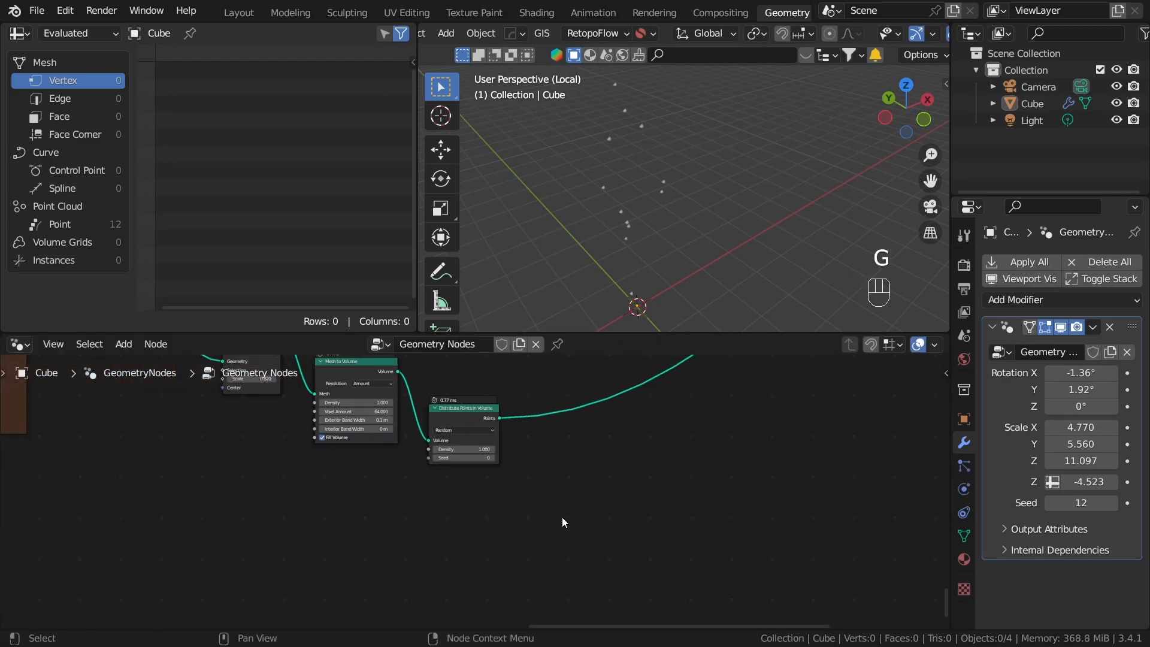
Align the Distribute Points in Volume node level with the Mesh to Volume node.
middle_click_drag(562, 529, 597, 557)
left_click(470, 439)
key("g")
left_click(472, 389)
scroll(431, 383, "up", 4)
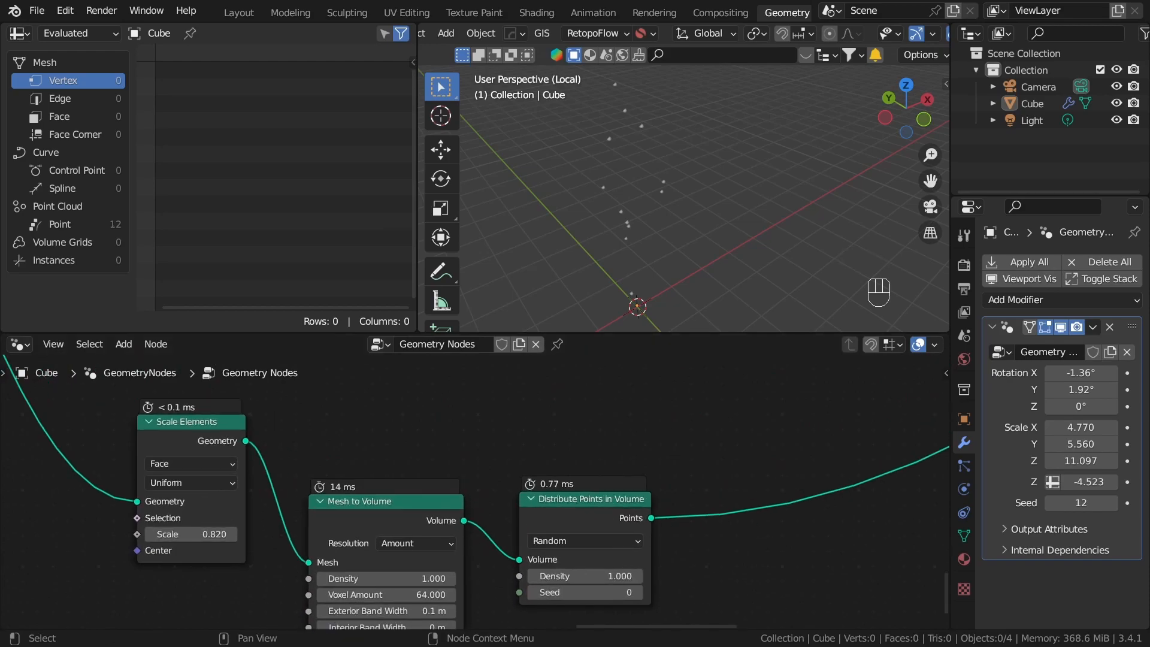
middle_click_drag(559, 392, 670, 392)
scroll(670, 392, "up", 4)
scroll(695, 426, "down", 6)
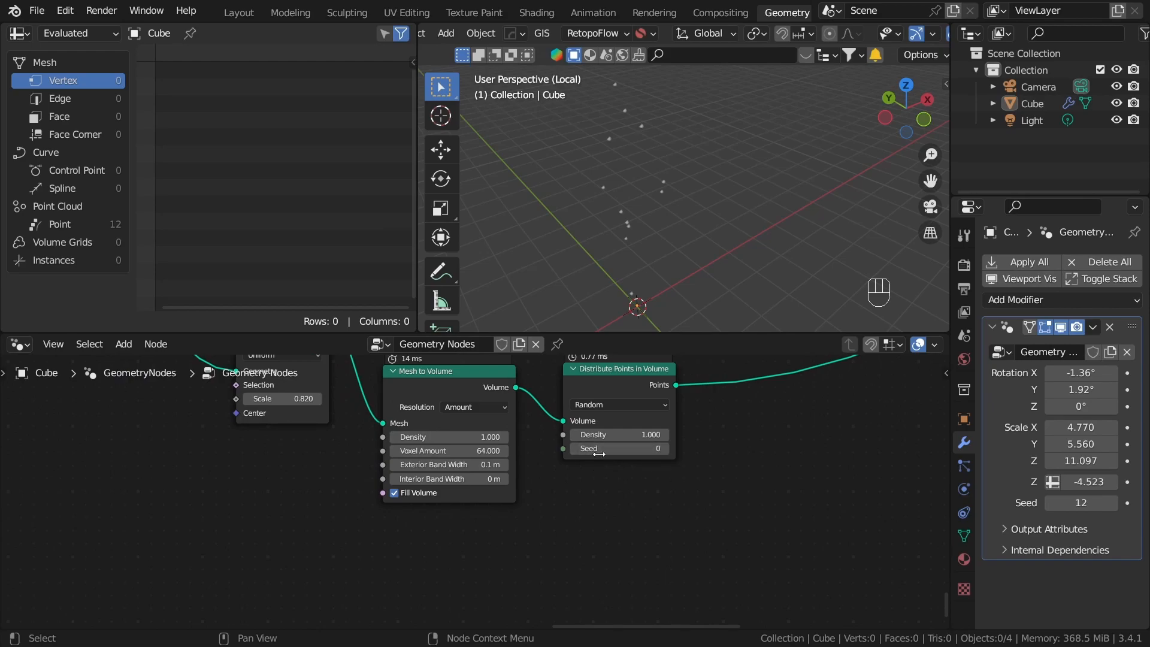
Add a Group Input node, connect its Seed to the Distribute Points in Volume node's Seed, and hide its unused sockets.
key("shift+a")
left_click(562, 160)
type("inp")
key("Return")
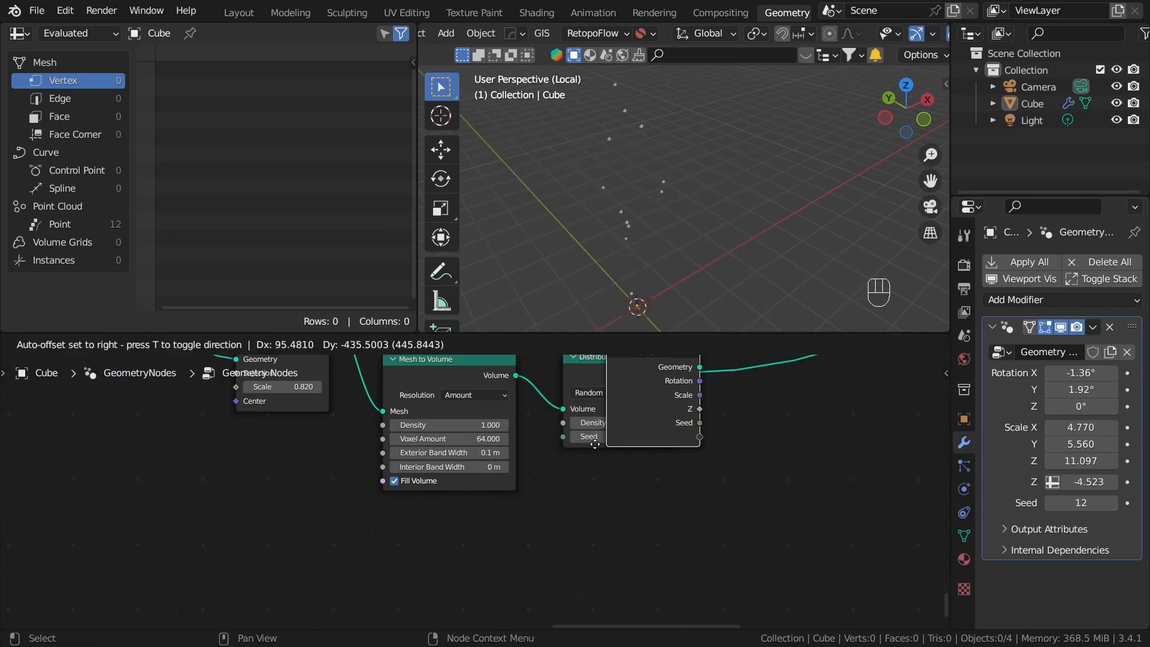
left_click(472, 587)
left_click_drag(555, 471, 562, 436)
key("ctrl+h")
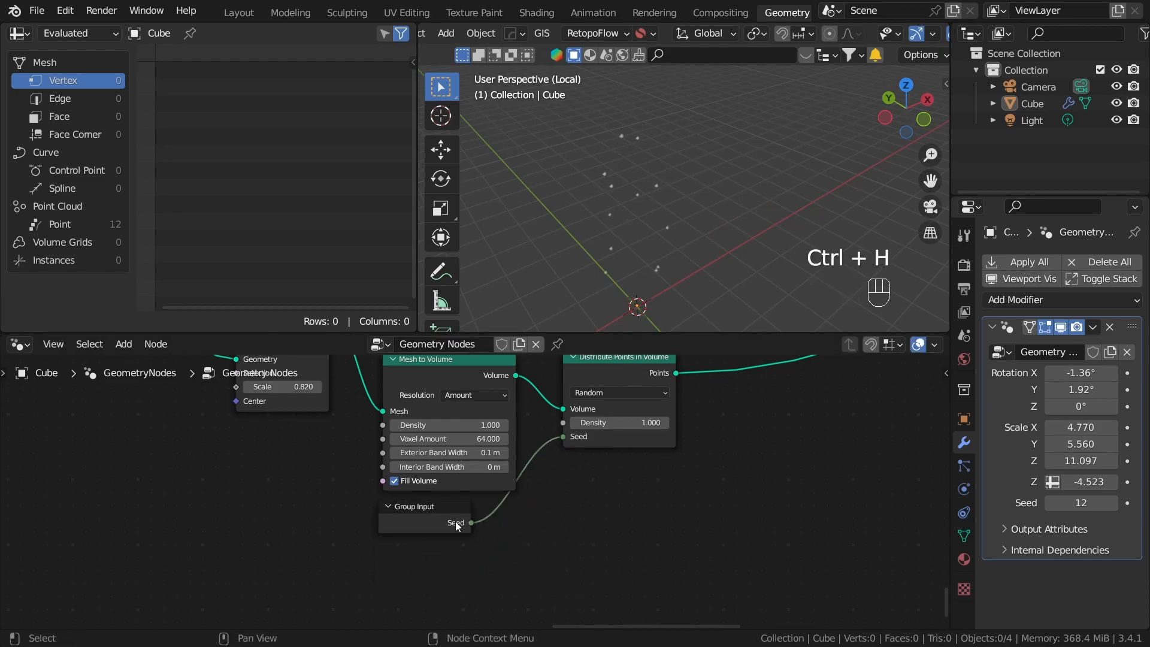
Insert an Instance on Points node on the link after Distribute Points in Volume.
key("shift+a")
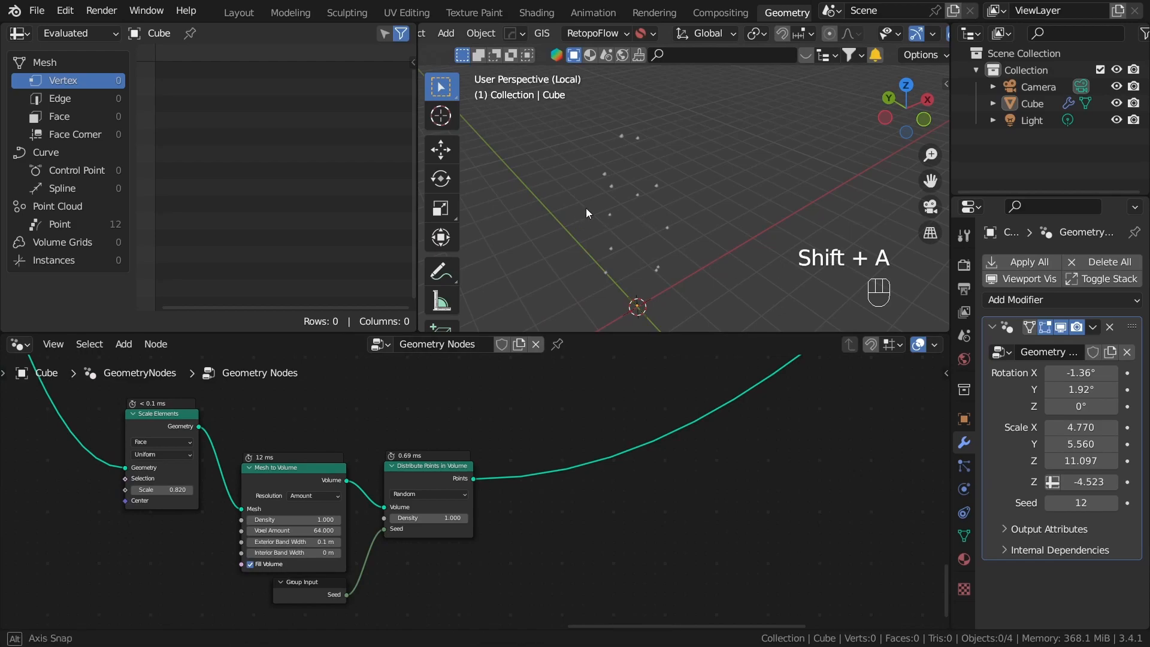
scroll(583, 210, "up", 3)
middle_click_drag(577, 192, 688, 192)
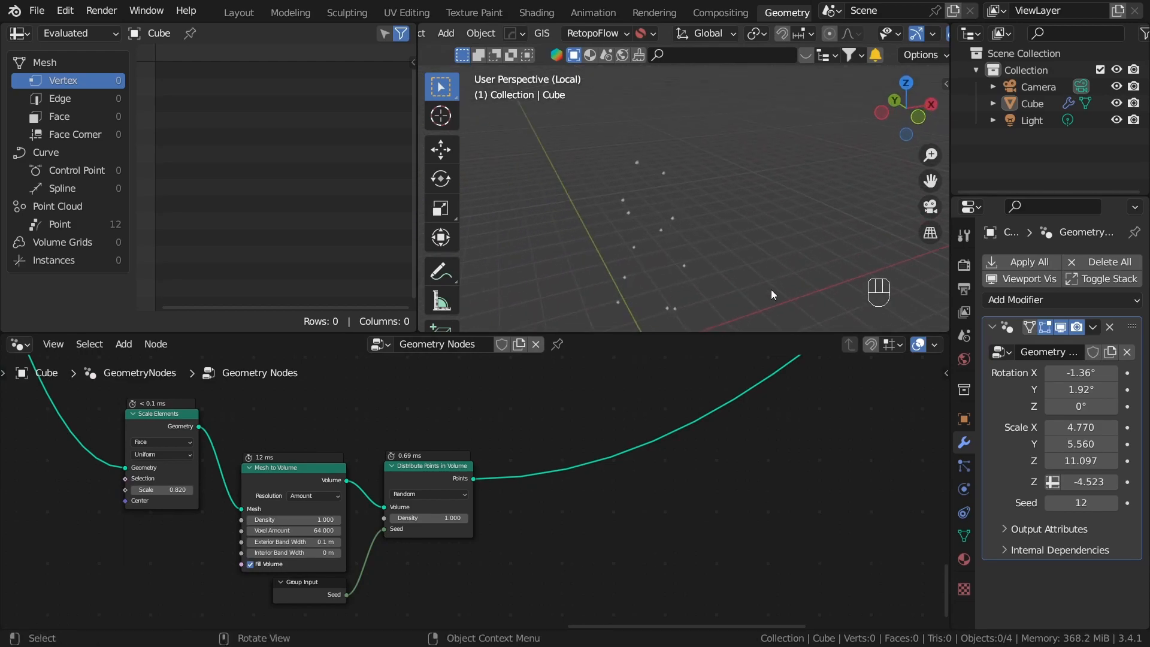
key("shift+a")
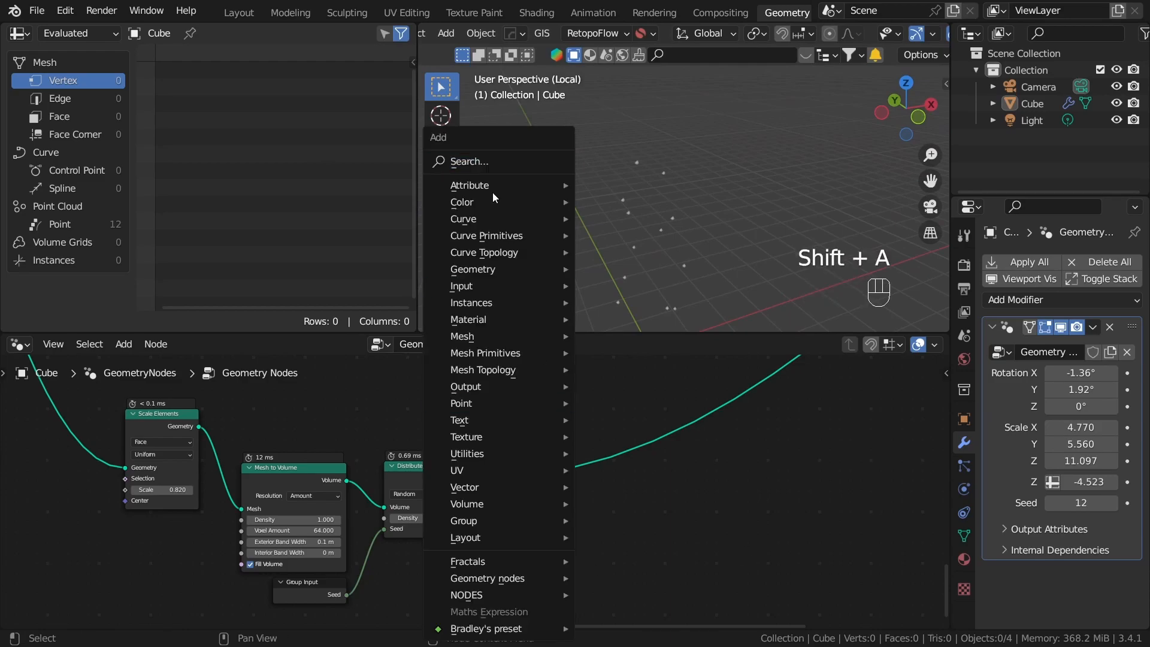
left_click(480, 162)
type("ins")
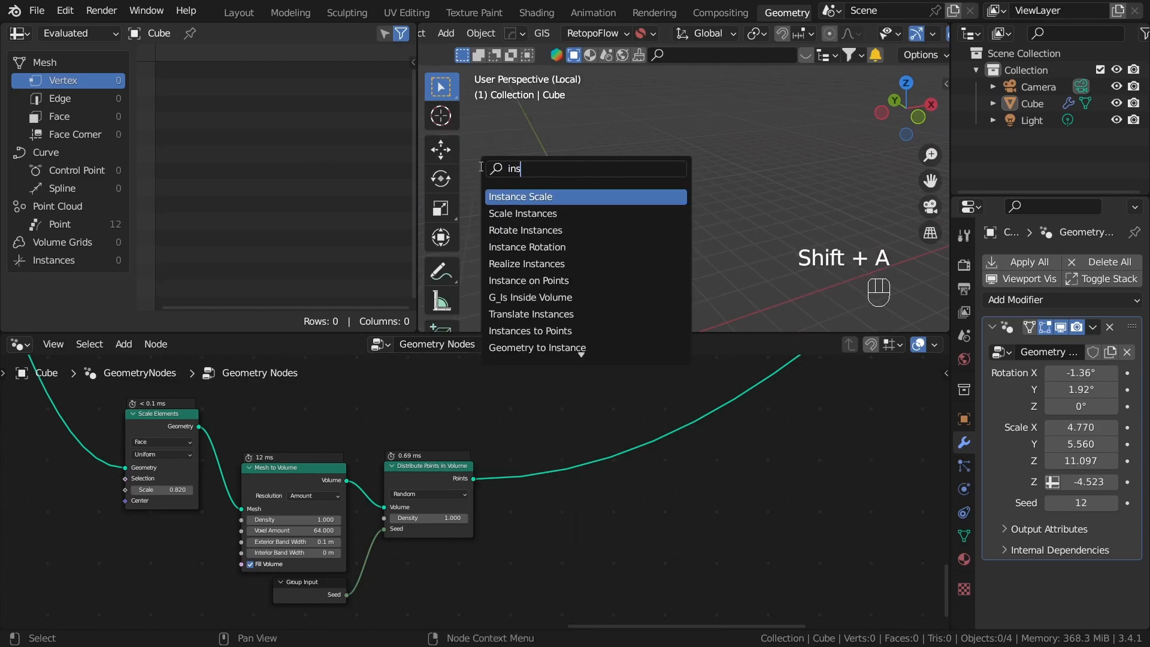
type("tance on p")
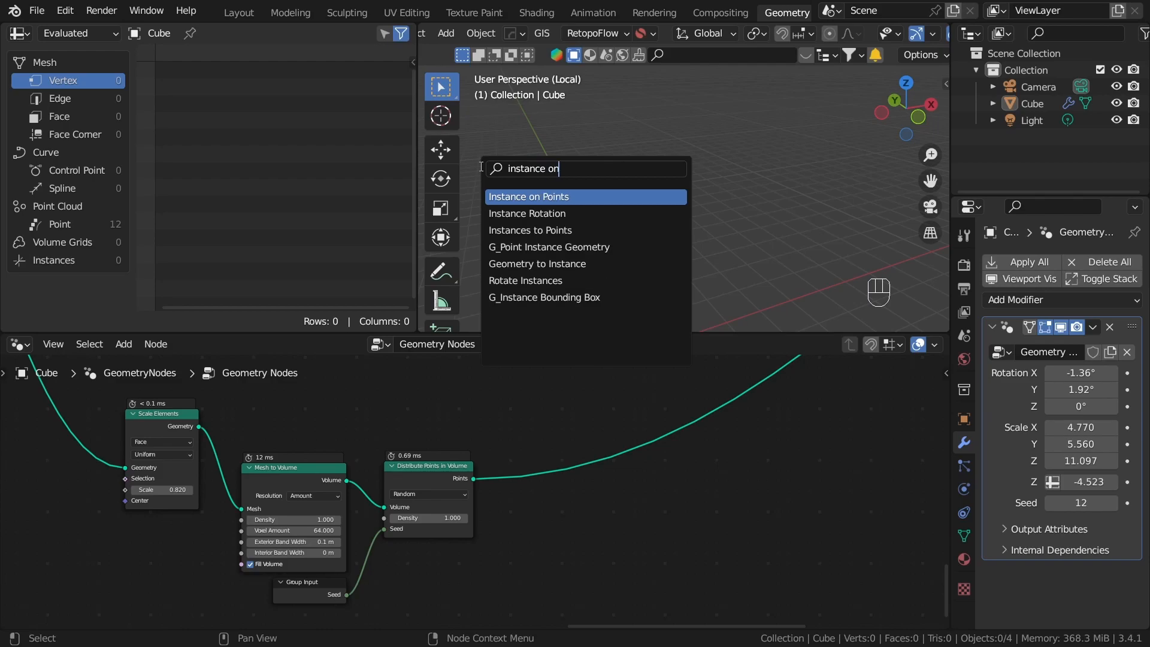
key("Return")
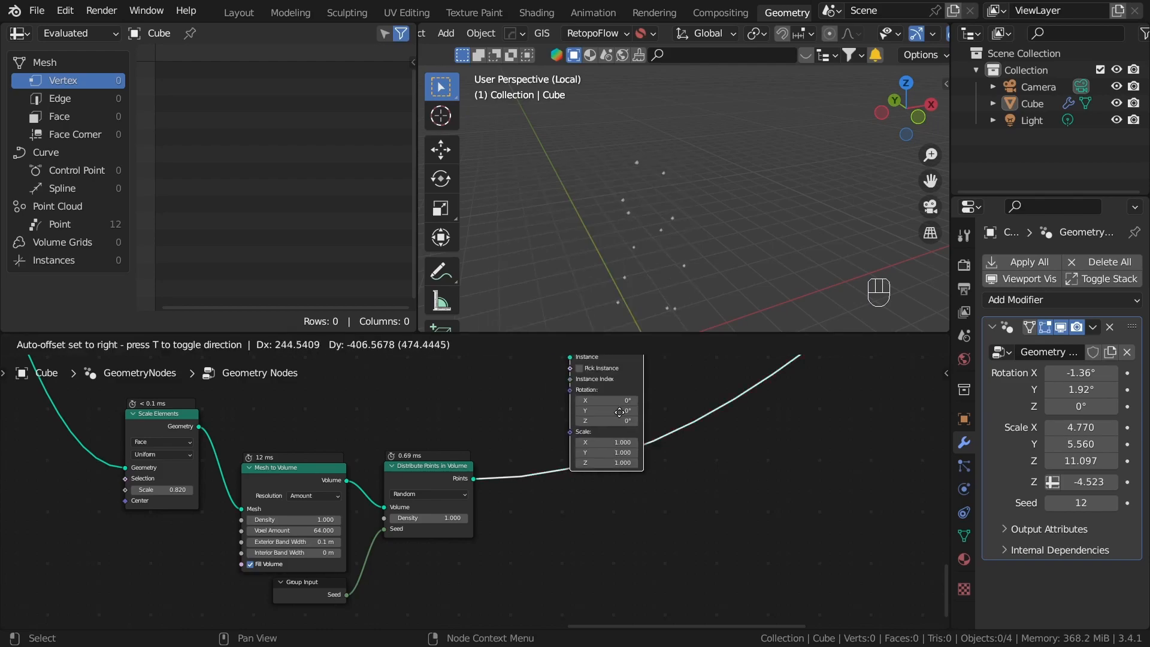
left_click(622, 486)
Add an Ico Sphere node as the Instance input of Instance on Points and set its radius to 0.11 m.
key("shift+a")
left_click(658, 162)
type("icos")
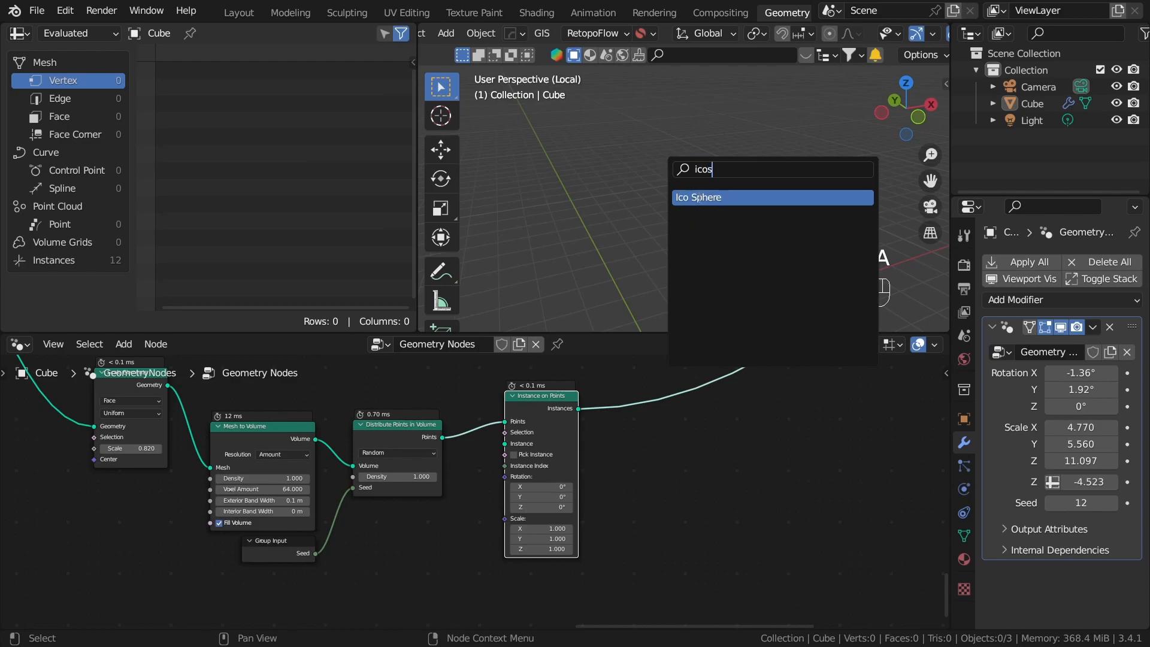
key("Return")
left_click(430, 540)
left_click_drag(448, 517, 512, 446)
scroll(671, 535, "up", 2)
left_click_drag(443, 495, 392, 495, "shift")
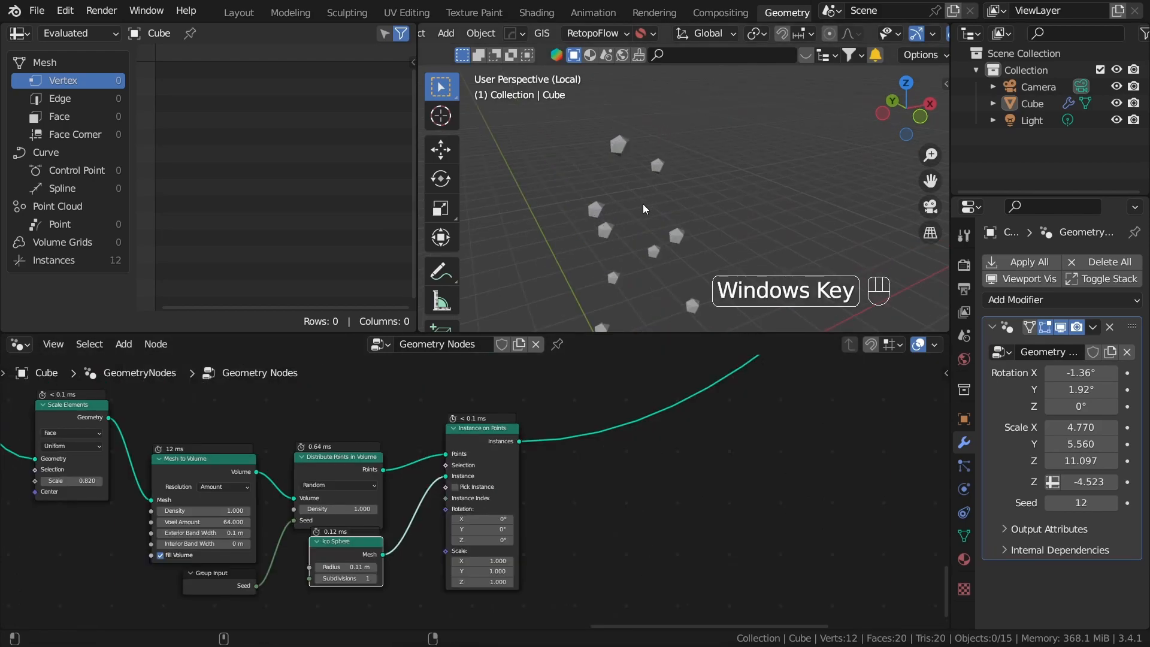
mouse_move(655, 215)
middle_mouse_down()
mouse_move(694, 205)
mouse_move(645, 270)
mouse_move(645, 216)
middle_mouse_up()
left_click(635, 127)
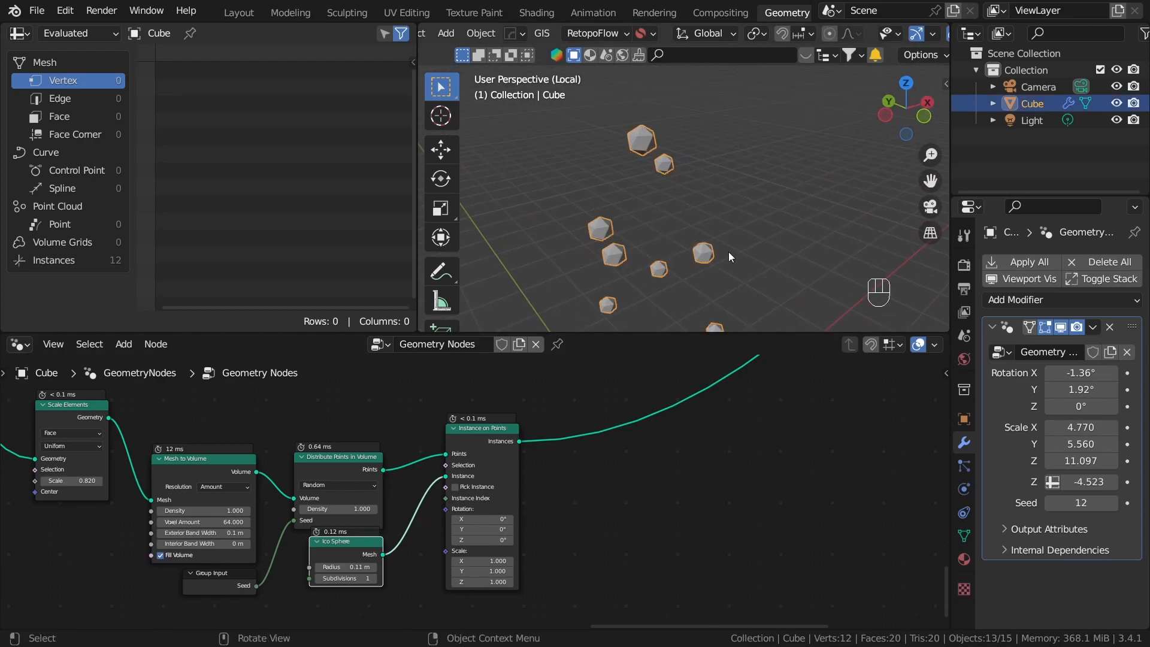
Insert a Realize Instances node on the link after Instance on Points.
scroll(612, 495, "up", 2)
key("shift+a")
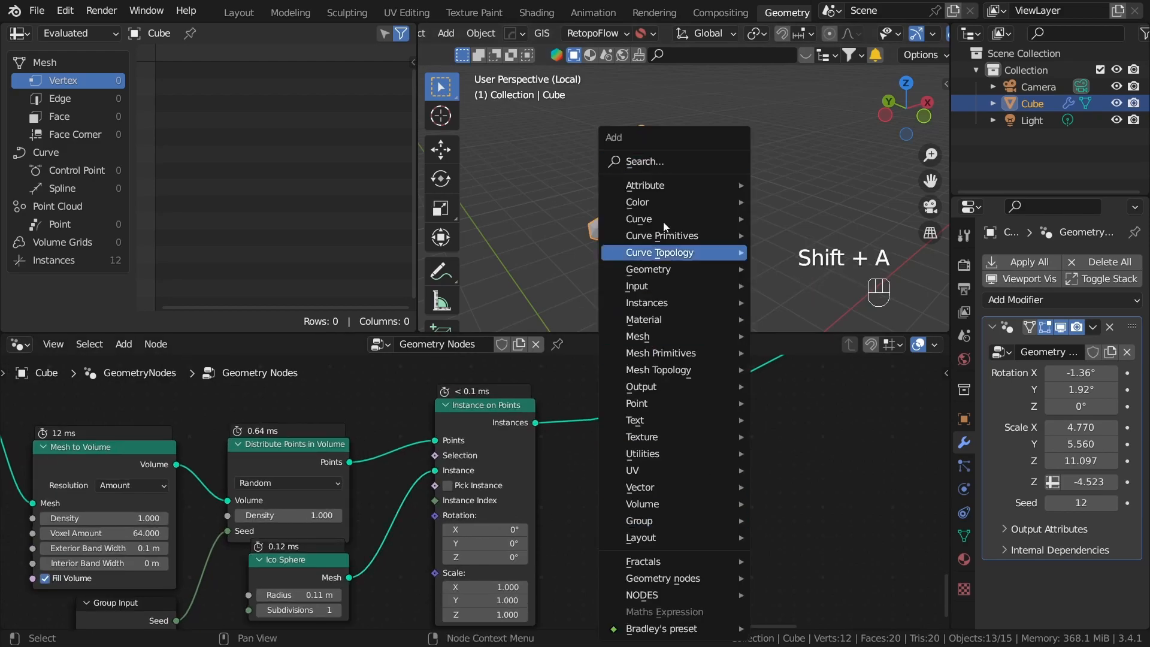
type("real")
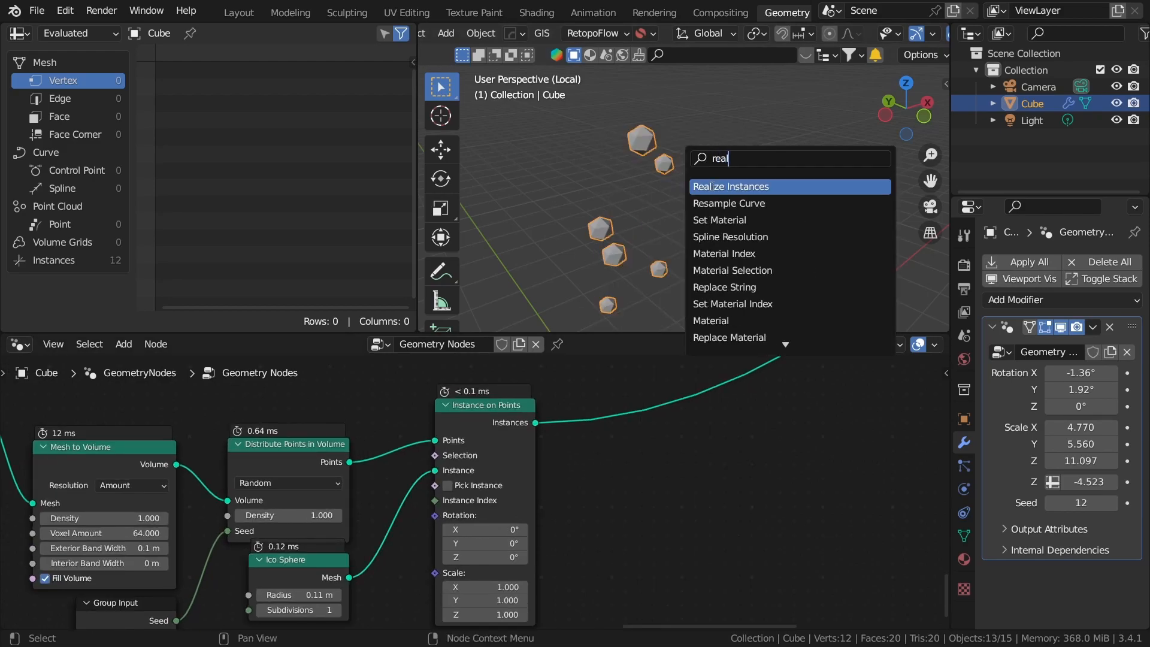
key("Return")
left_click(598, 443)
scroll(598, 443, "up", 3)
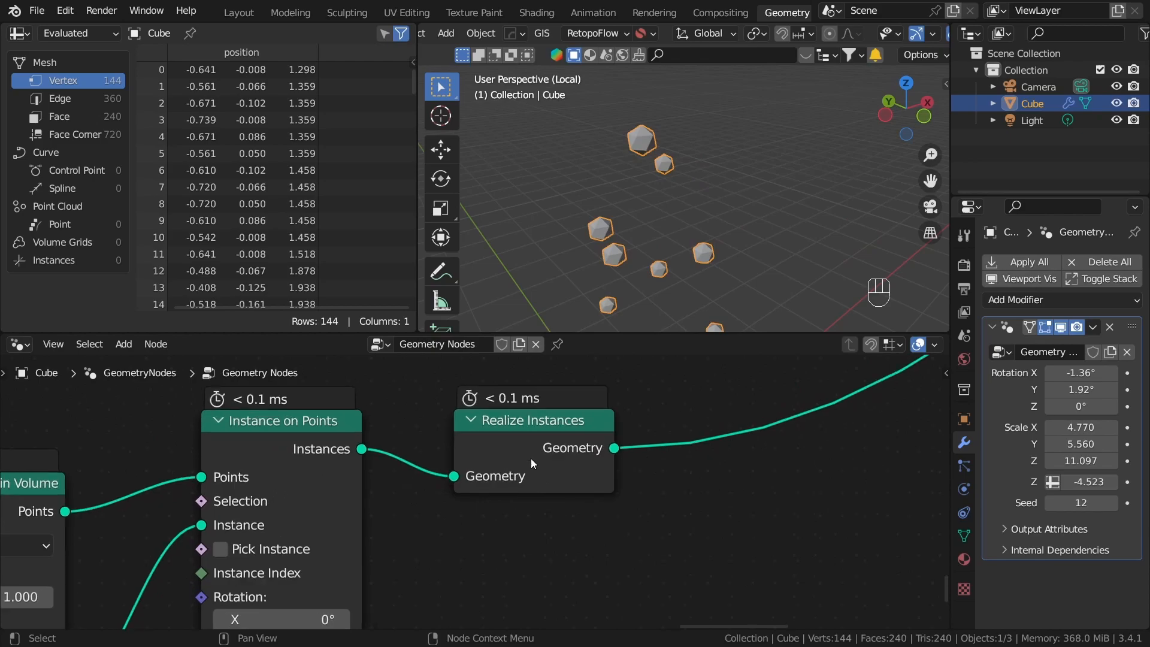
scroll(713, 183, "down", 3)
Insert a Set Position node on the link after Realize Instances.
middle_click_drag(701, 203, 659, 130, "shift")
middle_click_drag(659, 258, 727, 152, "shift")
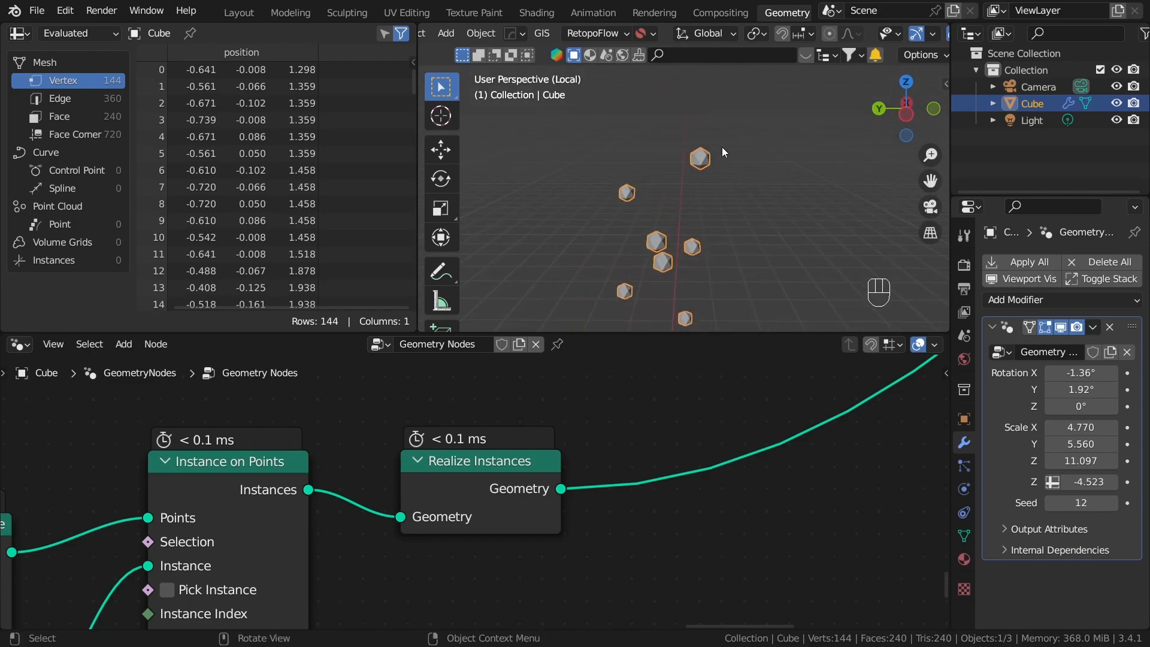
middle_click_drag(719, 229, 702, 164, "shift")
scroll(693, 527, "down", 2)
middle_click_drag(693, 527, 547, 504)
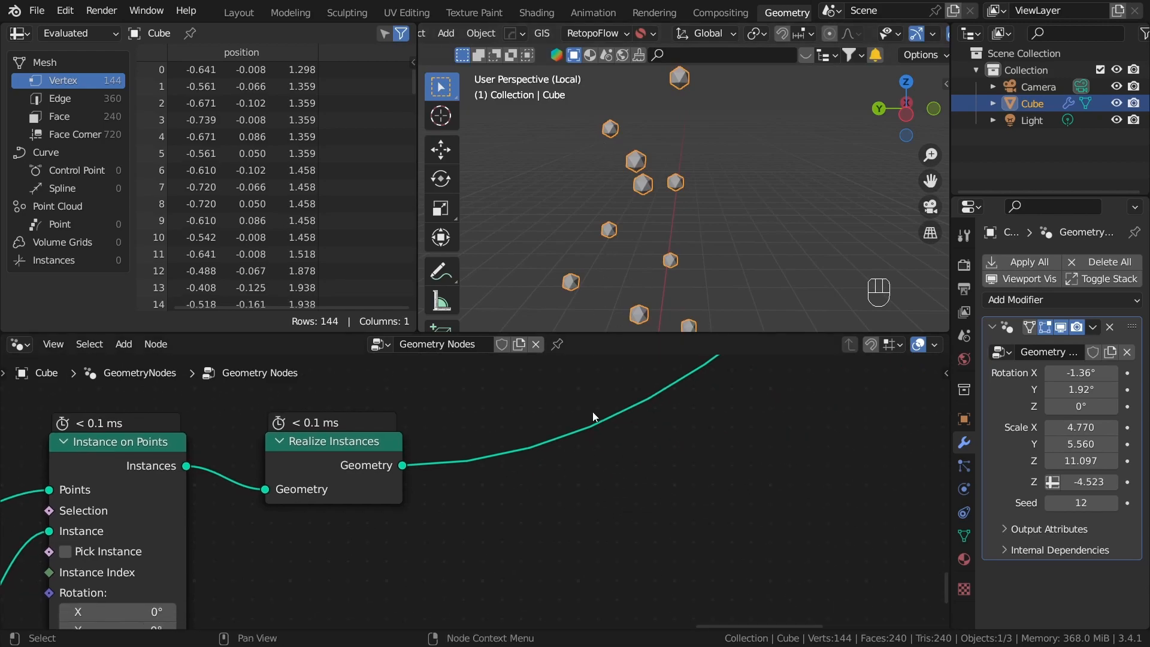
key("shift+a")
left_click(571, 161)
type("set po")
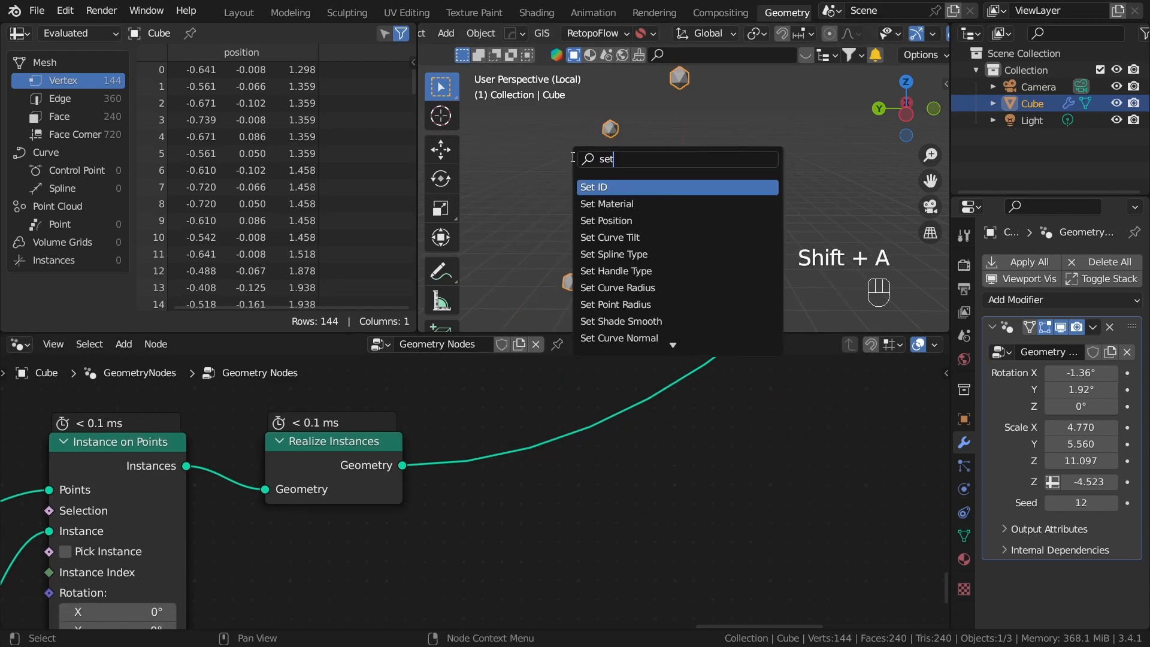
left_click(616, 187)
left_click(552, 428)
middle_click_drag(656, 492, 672, 448)
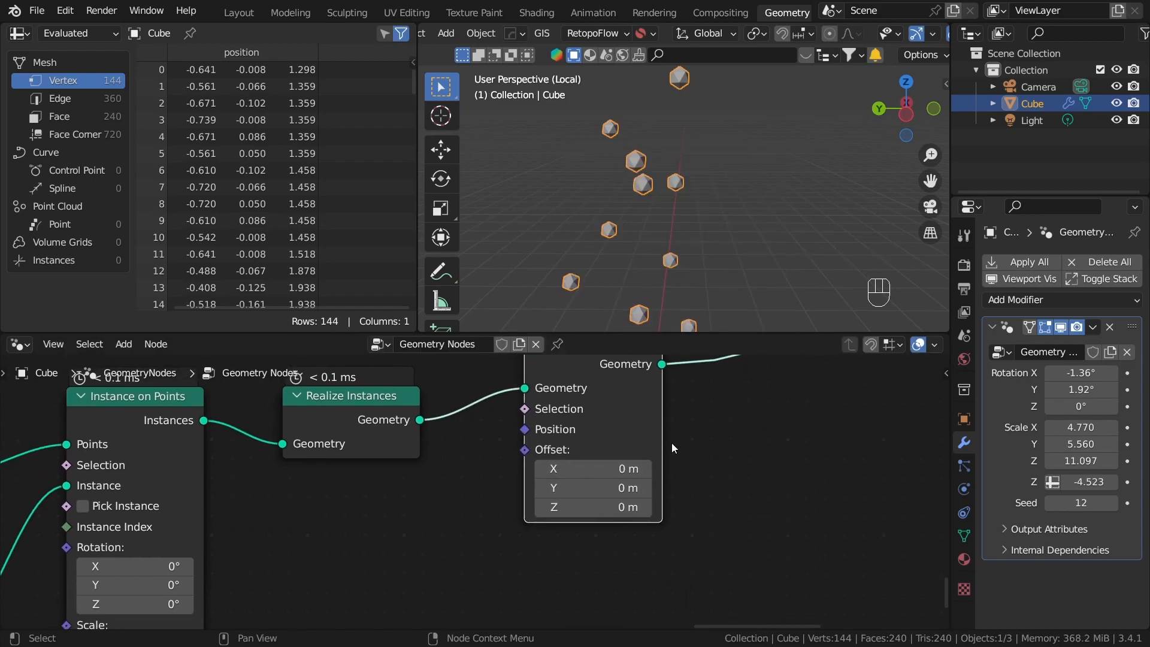
Add a Noise Texture node and connect its Fac output to the Set Position node's Offset, inspecting the deformed ico spheres.
key("shift+a")
left_click(608, 157)
type("noi")
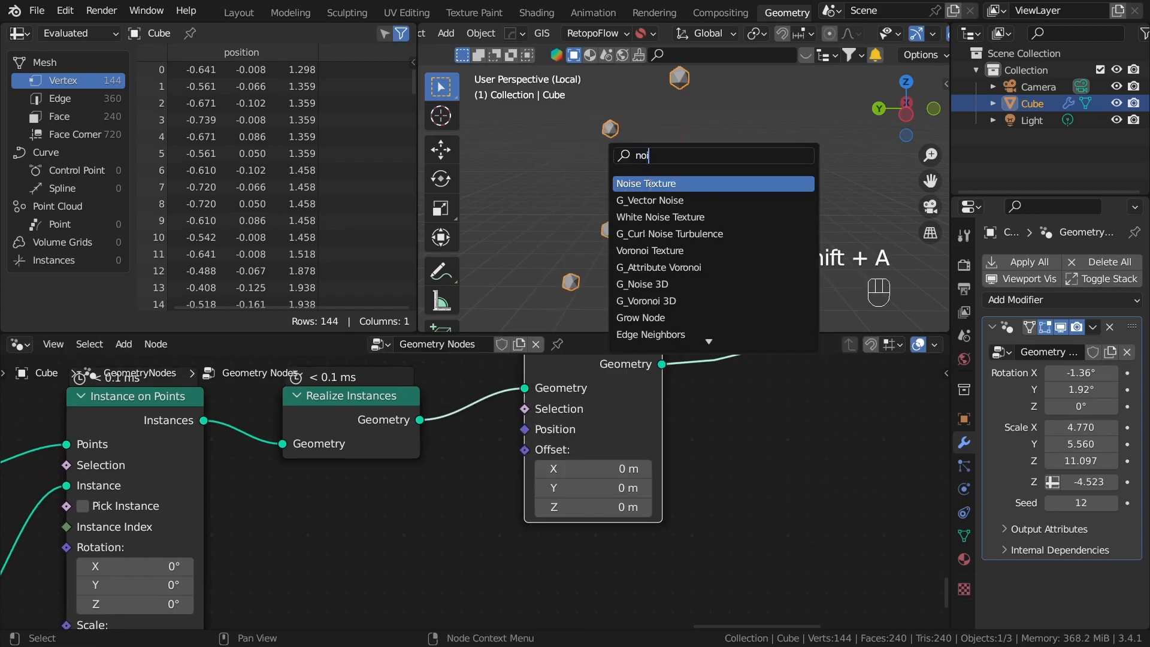
key("Return")
left_click(502, 516)
left_click_drag(438, 513, 455, 503)
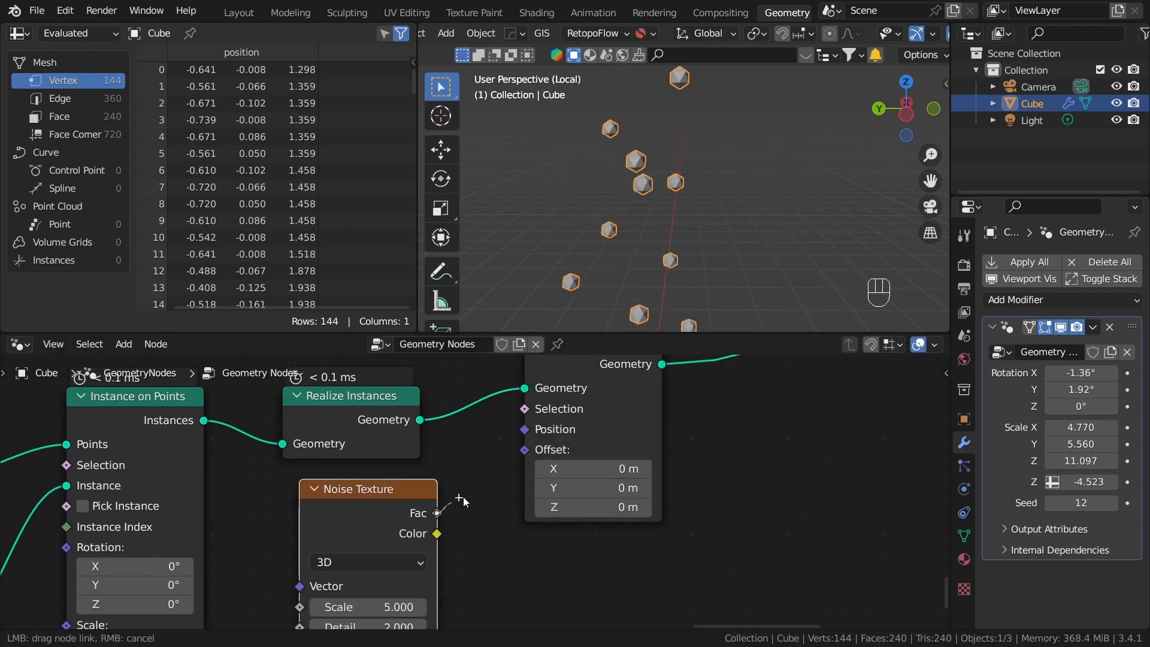
left_click_drag(520, 454, 524, 450)
left_click(782, 178)
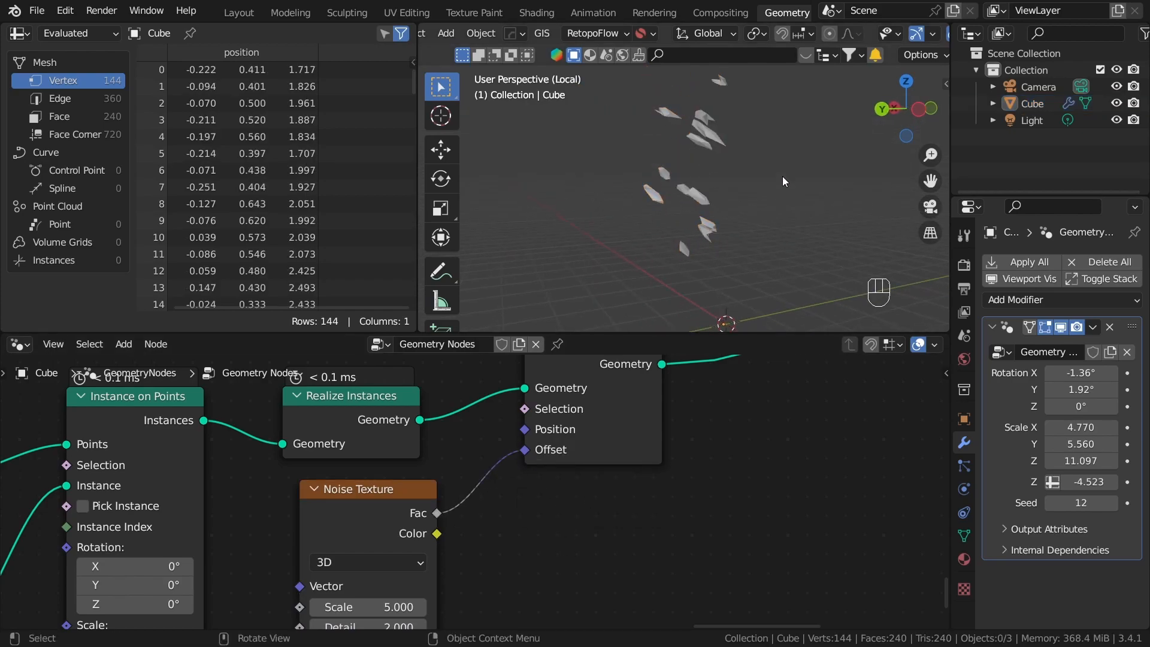
middle_click_drag(714, 145, 748, 229)
middle_click_drag(416, 432, 501, 492)
left_click(502, 492)
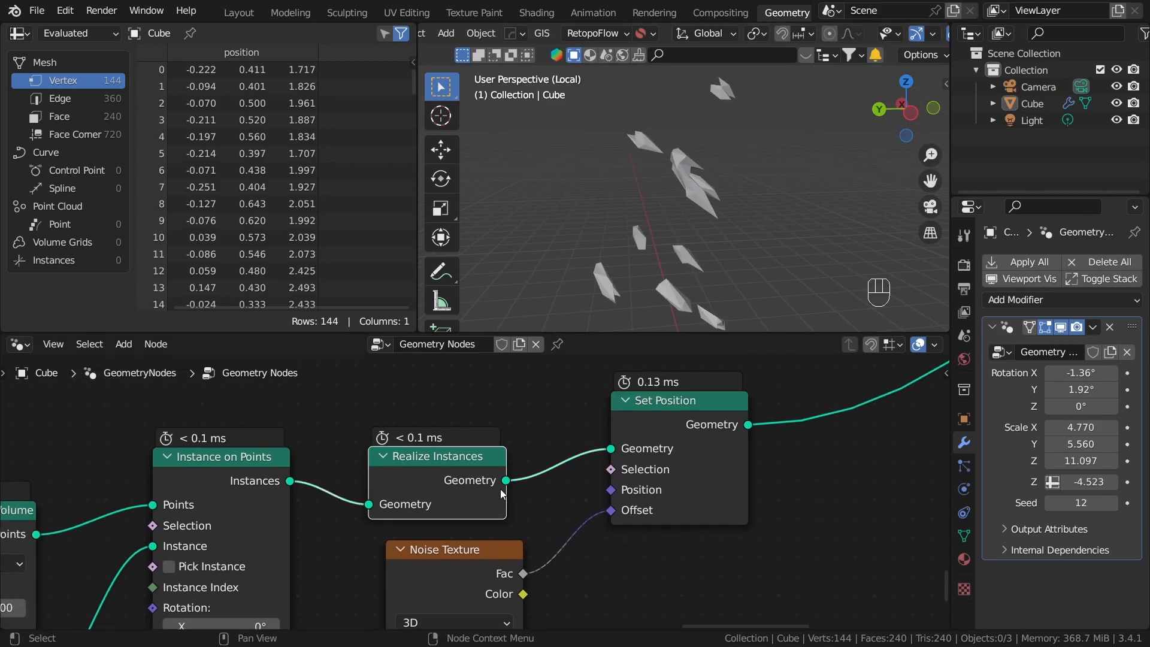
Mute the Realize Instances node and inspect the ico spheres without it.
key("m")
middle_click_drag(736, 465, 714, 483)
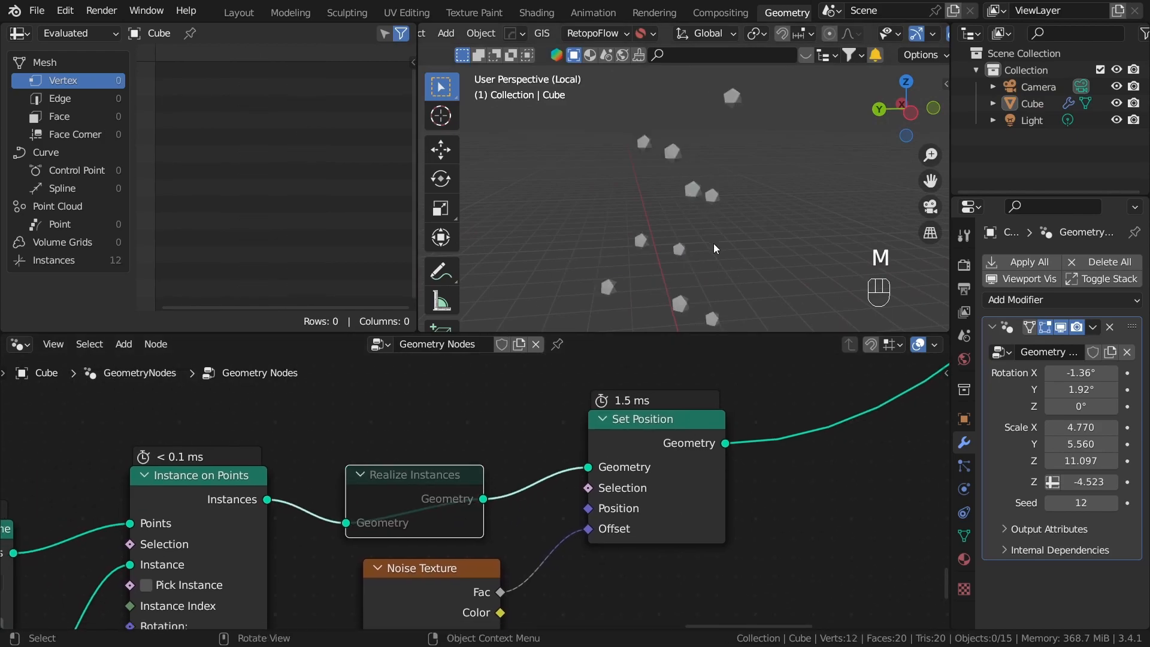
middle_click_drag(726, 270, 715, 267)
middle_click_drag(545, 593, 635, 379)
middle_click_drag(564, 457, 530, 523)
left_click(672, 447)
middle_click_drag(673, 446, 596, 564)
Toggle muting of the Set Position node repeatedly to compare its effect, and unmute Realize Instances.
left_click(677, 466)
key("m")
key("m")
key("m")
key("m")
key("m")
key("m")
key("m")
key("m")
key("m")
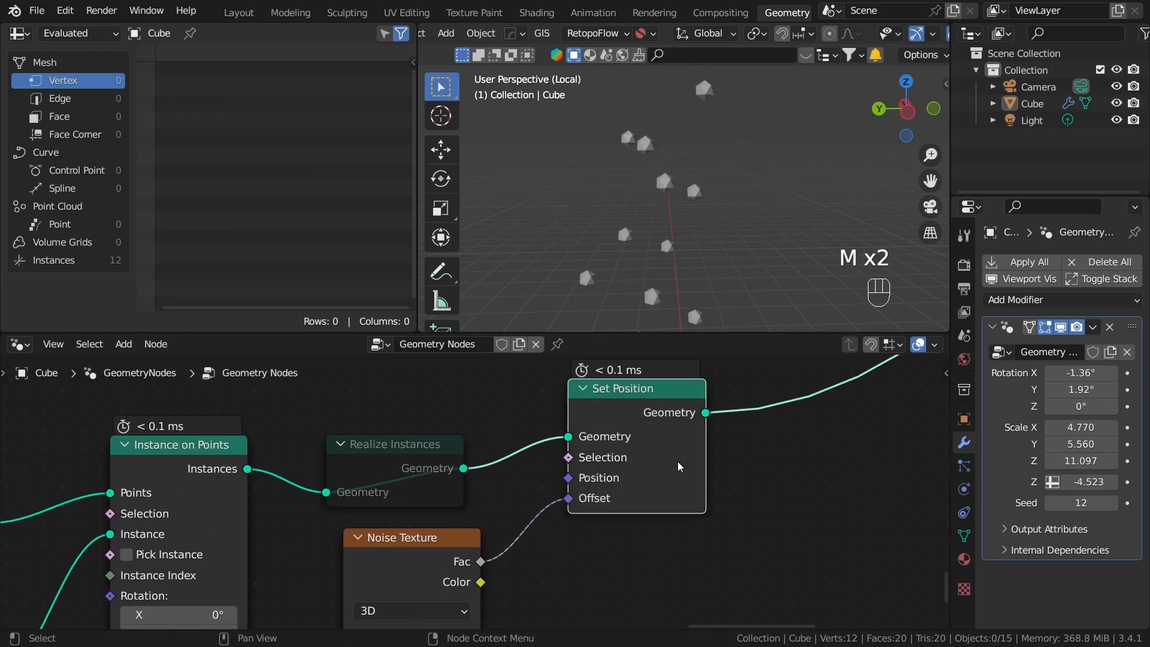
key("m")
key("m")
key("m")
key("m")
key("m")
left_click(527, 452)
left_click(404, 448)
key("m")
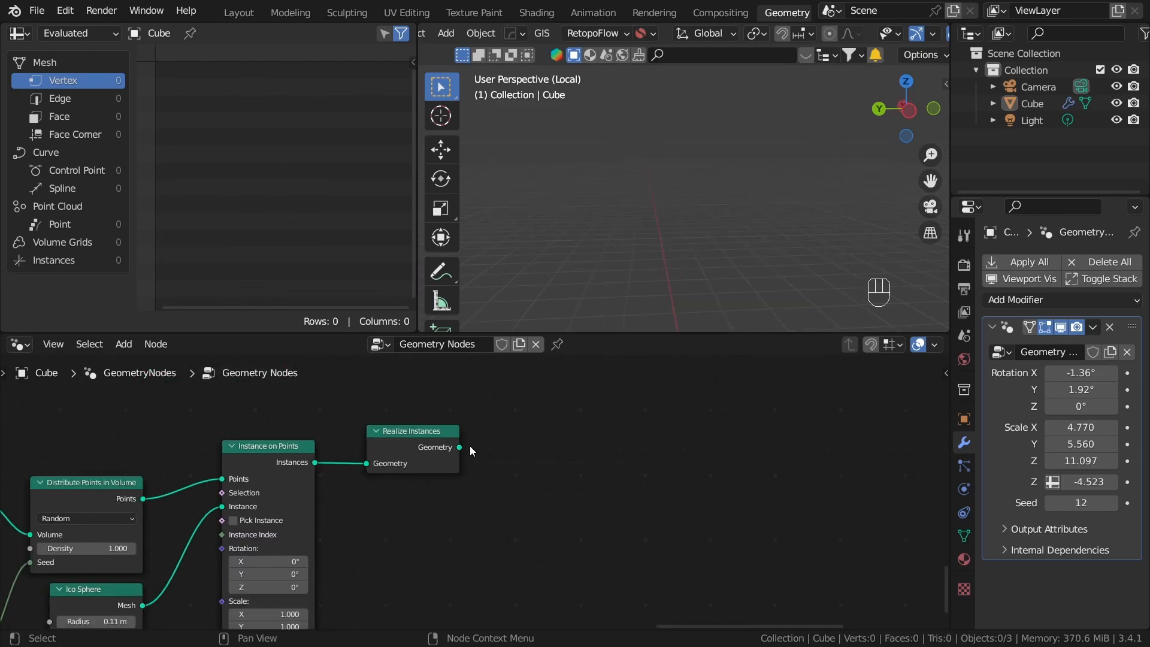
Add a Set Position node fed by the Realize Instances node's Geometry output.
left_click_drag(457, 447, 634, 436)
type("s")
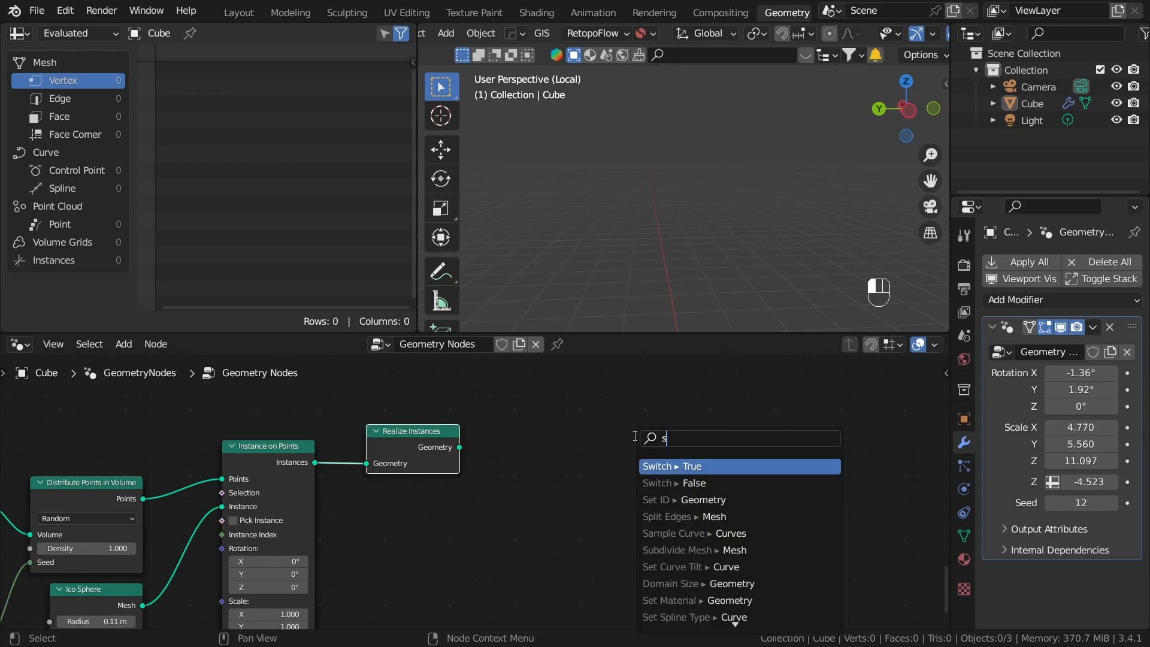
type("et pos")
left_click(708, 466)
left_click(657, 446)
Add a Noise Texture node below the instancing nodes and set its dimensions to 4D.
middle_click_drag(513, 524, 469, 470)
scroll(469, 467, "down", 6)
key("shift+a")
type("n")
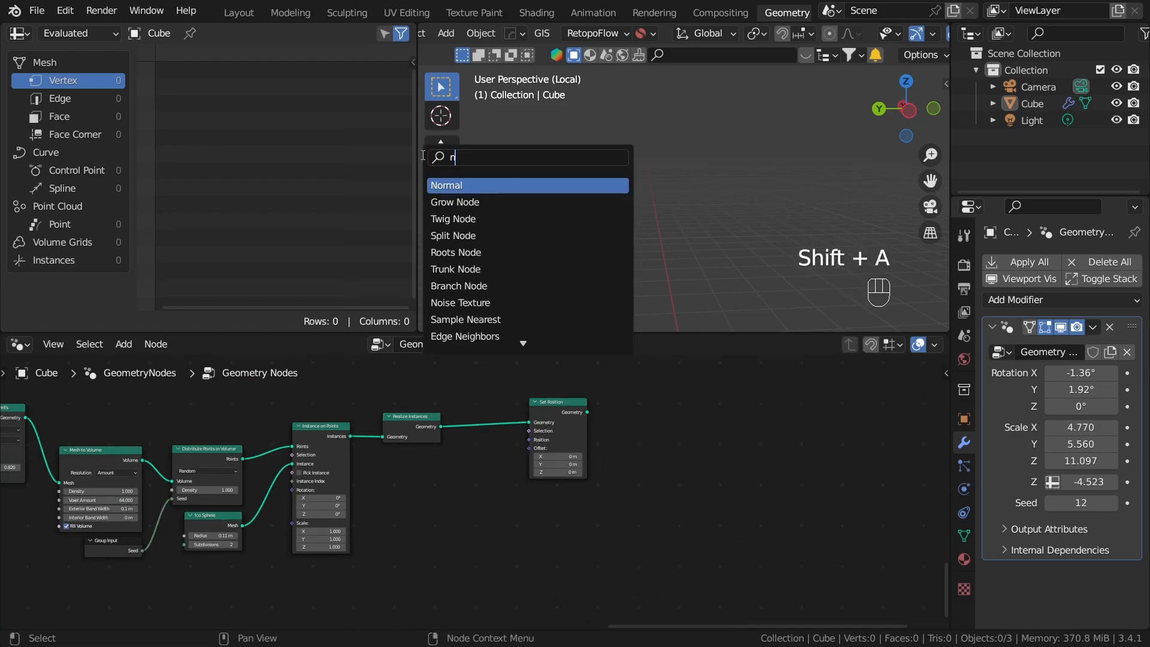
type("oise")
left_click(448, 184)
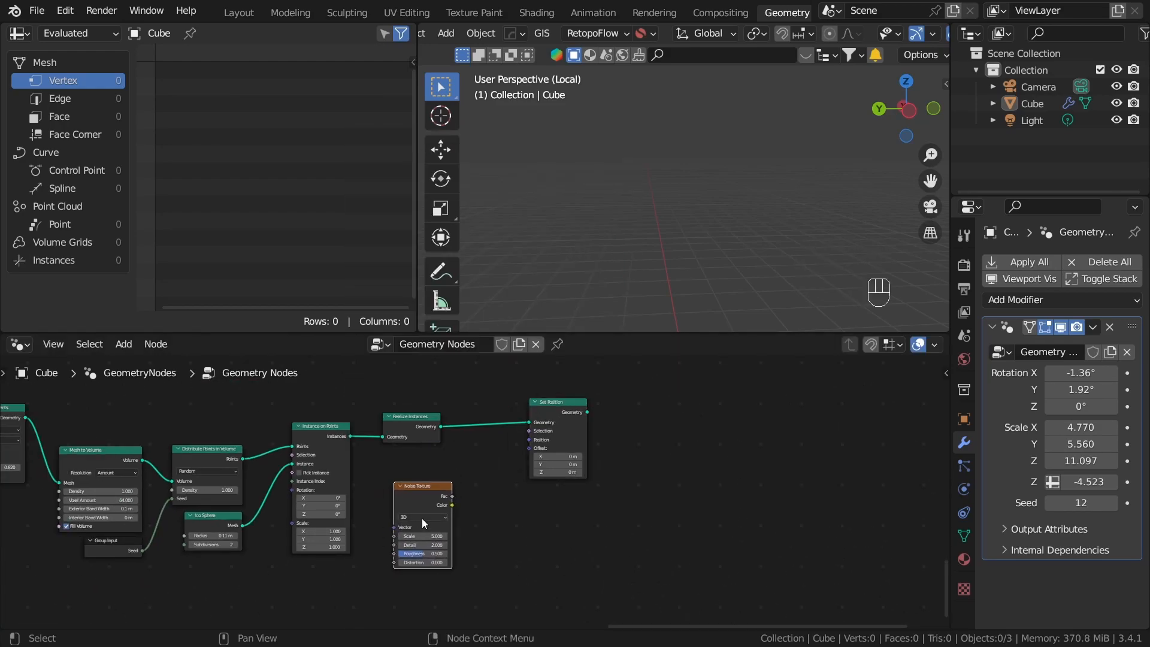
left_click(420, 519)
middle_click_drag(471, 492, 605, 378)
key("g")
left_click(583, 465)
scroll(470, 530, "up", 3)
left_click(568, 488)
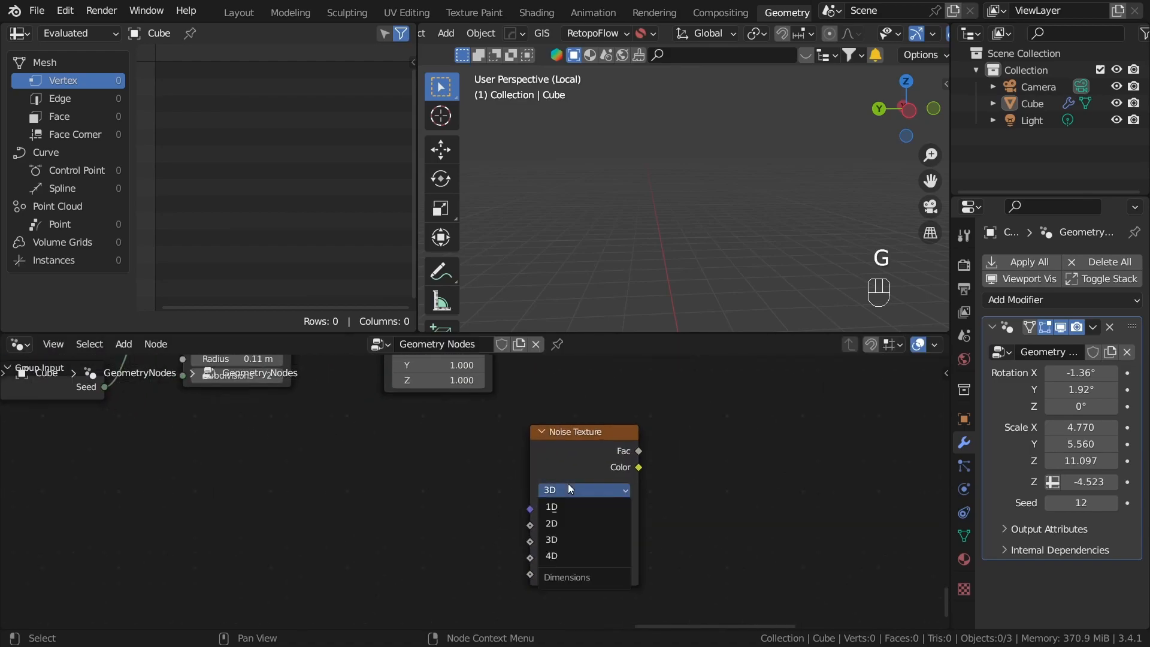
left_click(574, 553)
Add a Group Input node beside the Noise Texture and connect its Seed output to the texture's W input.
key("shift+a")
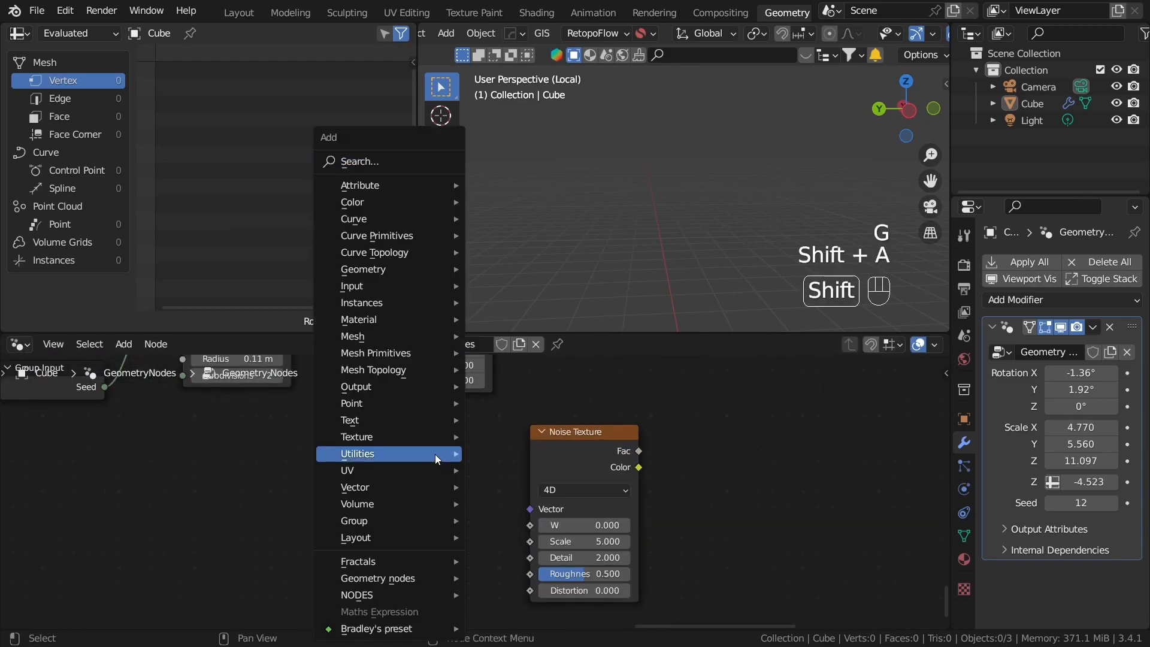
left_click(390, 157)
type("inp")
left_click(424, 185)
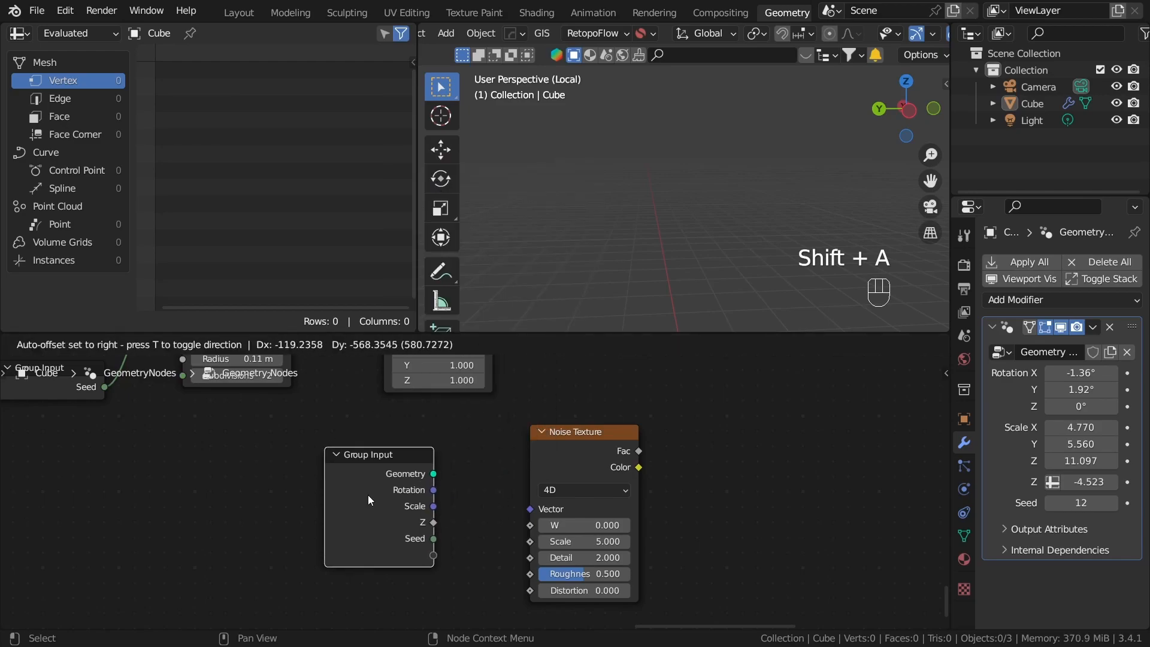
left_click(370, 500)
scroll(397, 516, "up", 3)
left_click_drag(421, 551, 544, 533)
Add a Normal node above the Noise Texture node.
scroll(475, 499, "down", 2)
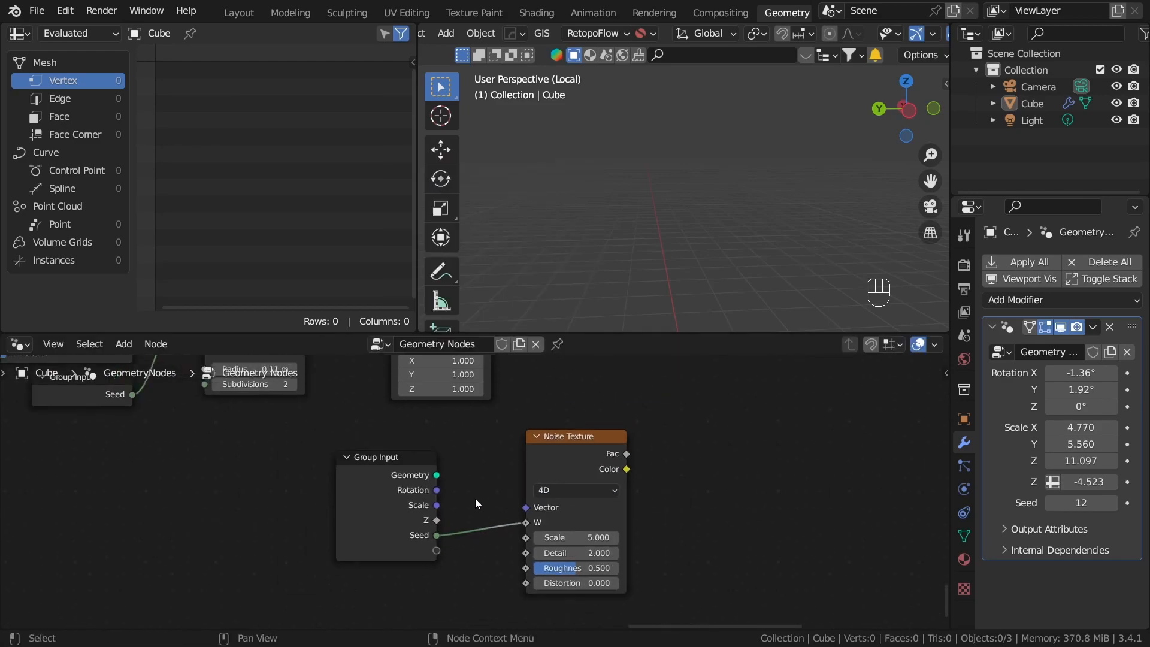
mouse_move(470, 400)
left_mouse_down()
mouse_move(484, 415)
mouse_move(469, 412)
left_mouse_up()
scroll(539, 431, "down", 3)
middle_click_drag(548, 435, 515, 540)
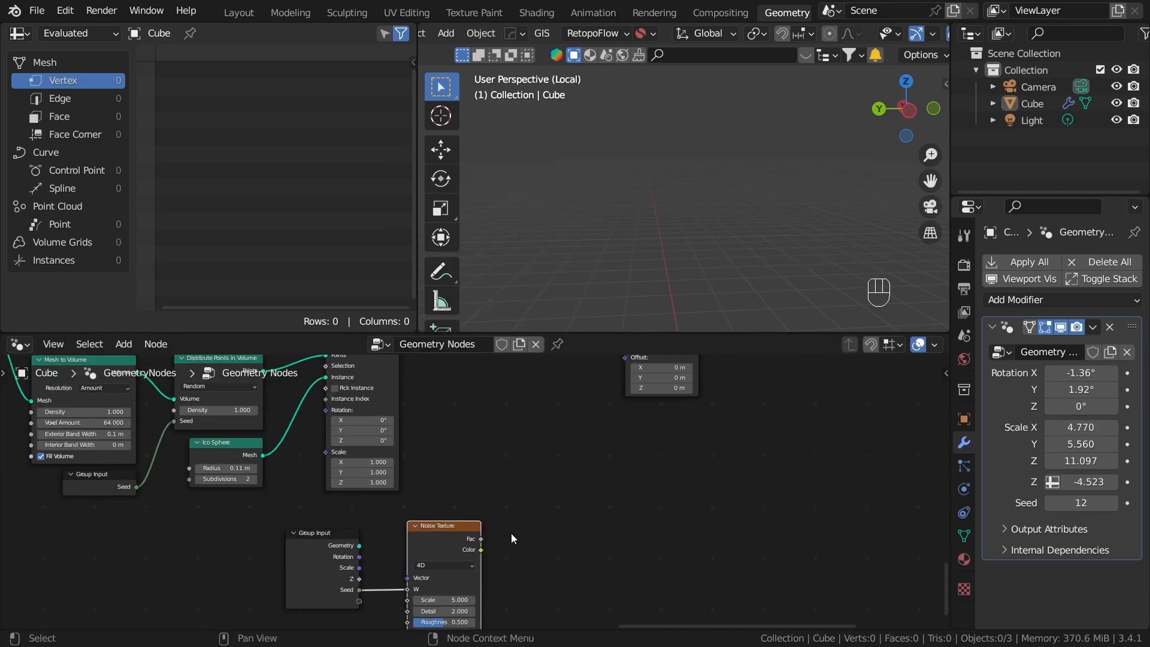
scroll(503, 540, "up", 5)
left_click_drag(483, 561, 560, 488)
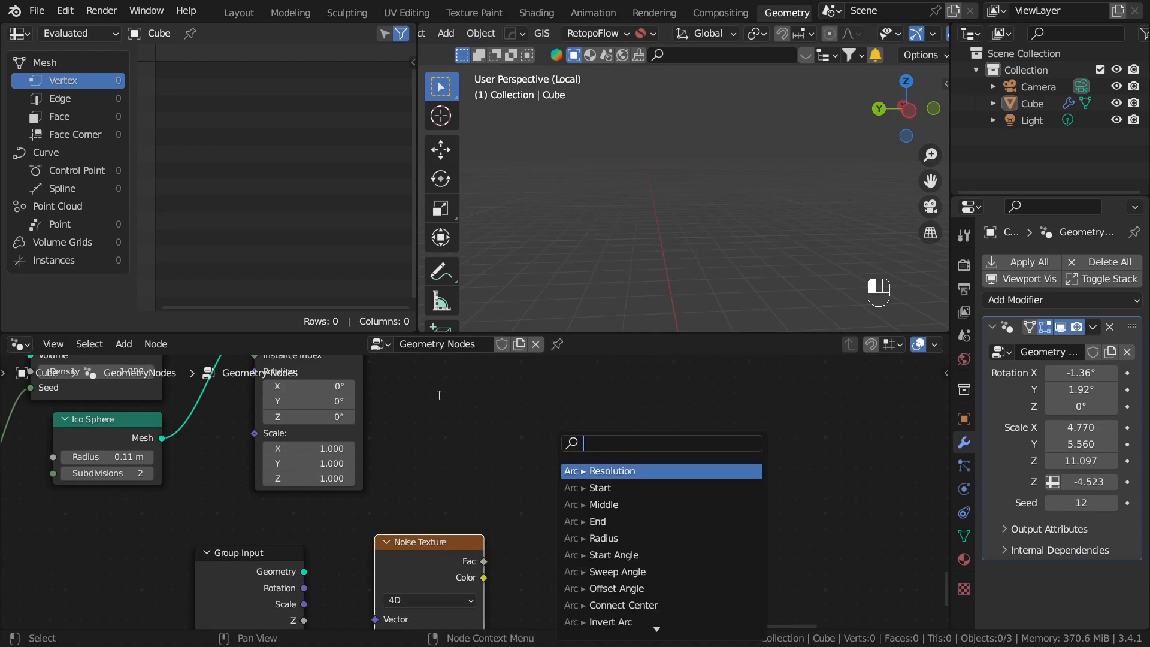
key("shift+a")
left_click(439, 158)
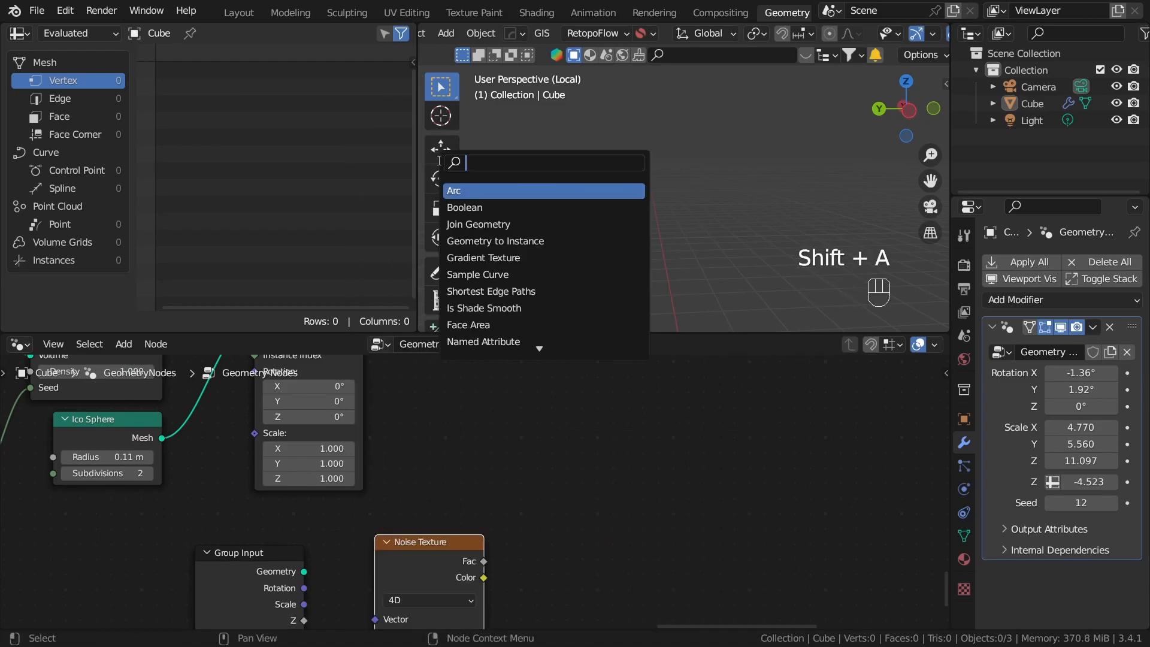
type("nor")
key("Return")
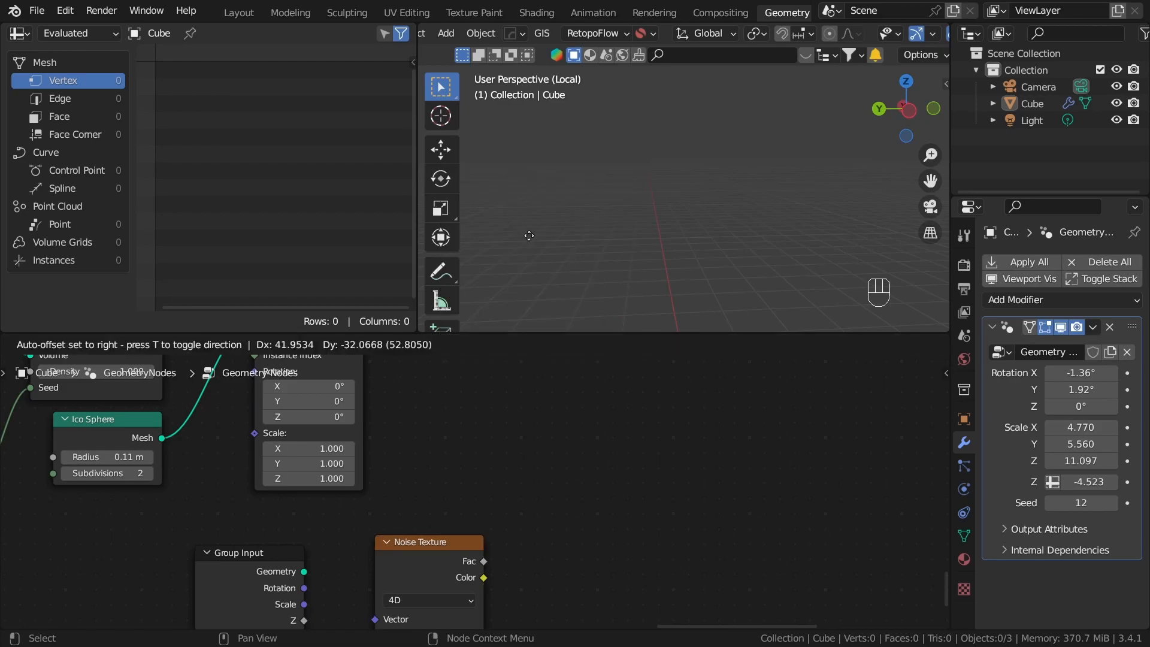
left_click(410, 505)
Add a Vector Math Scale node fed by Normal and connect the Noise Texture's Fac to its Scale input.
left_click_drag(484, 492, 557, 492)
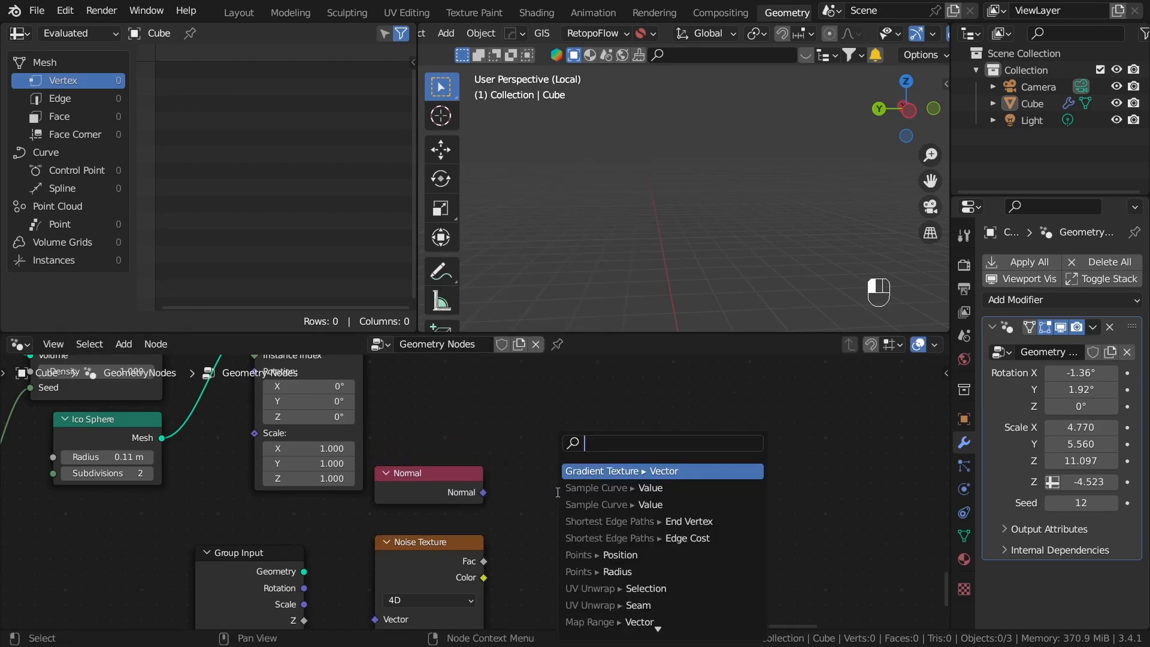
type("sca")
left_click(599, 470)
left_click(565, 490)
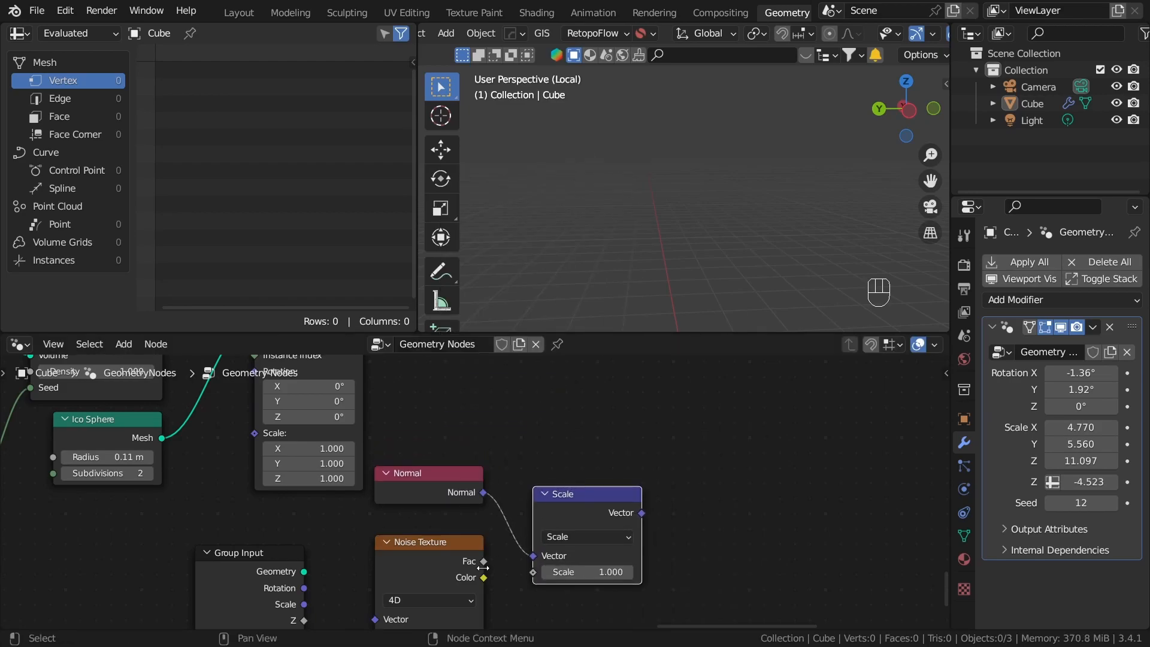
left_click_drag(482, 562, 532, 572)
Connect the Scale node's Vector to the Set Position node's Offset and link Set Position to the output.
scroll(508, 453, "down", 3)
middle_click_drag(563, 477, 551, 528)
left_click_drag(552, 542, 637, 387)
middle_click_drag(587, 405, 519, 566)
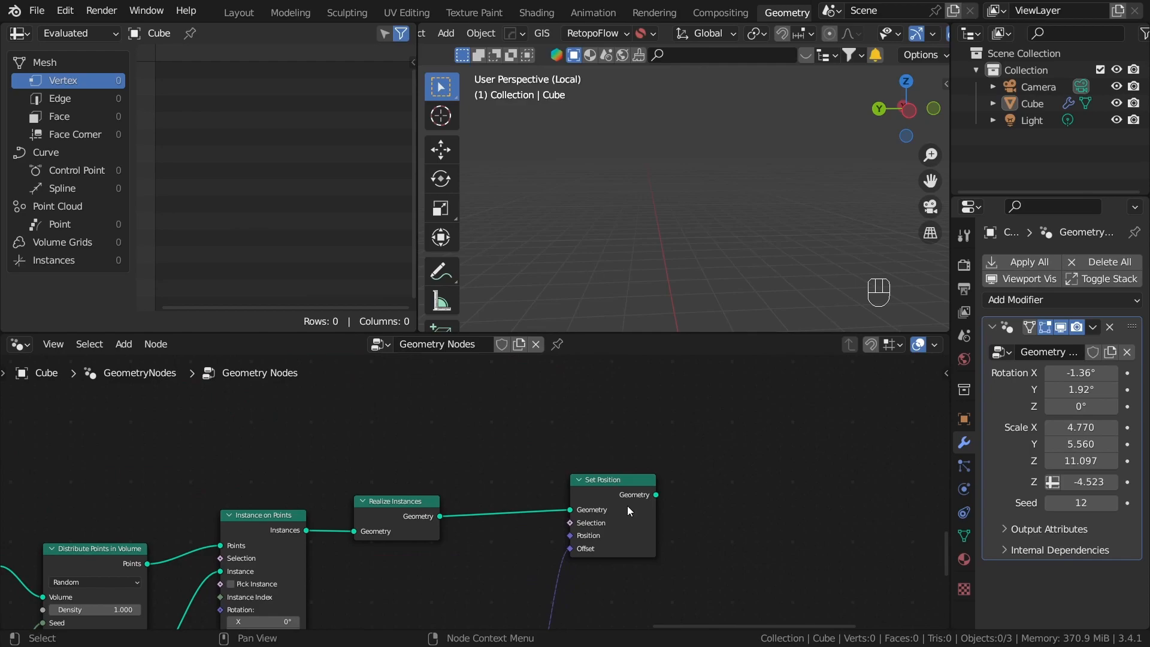
left_click(627, 505, "alt+shift")
Insert a Math Multiply node between the Noise Texture's Fac output and the Scale node's Scale input.
scroll(675, 317, "down", 4)
middle_click_drag(587, 622, 683, 459)
scroll(629, 564, "up", 3)
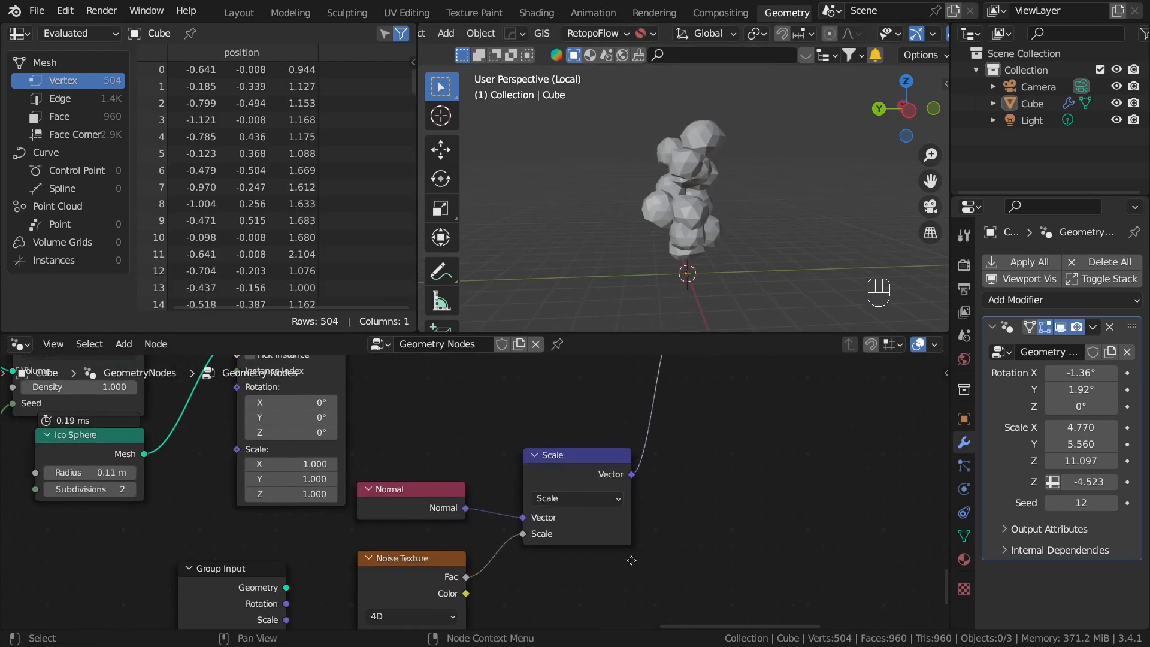
middle_click_drag(618, 545, 529, 540)
middle_click_drag(513, 454, 580, 498)
scroll(580, 497, "down", 2)
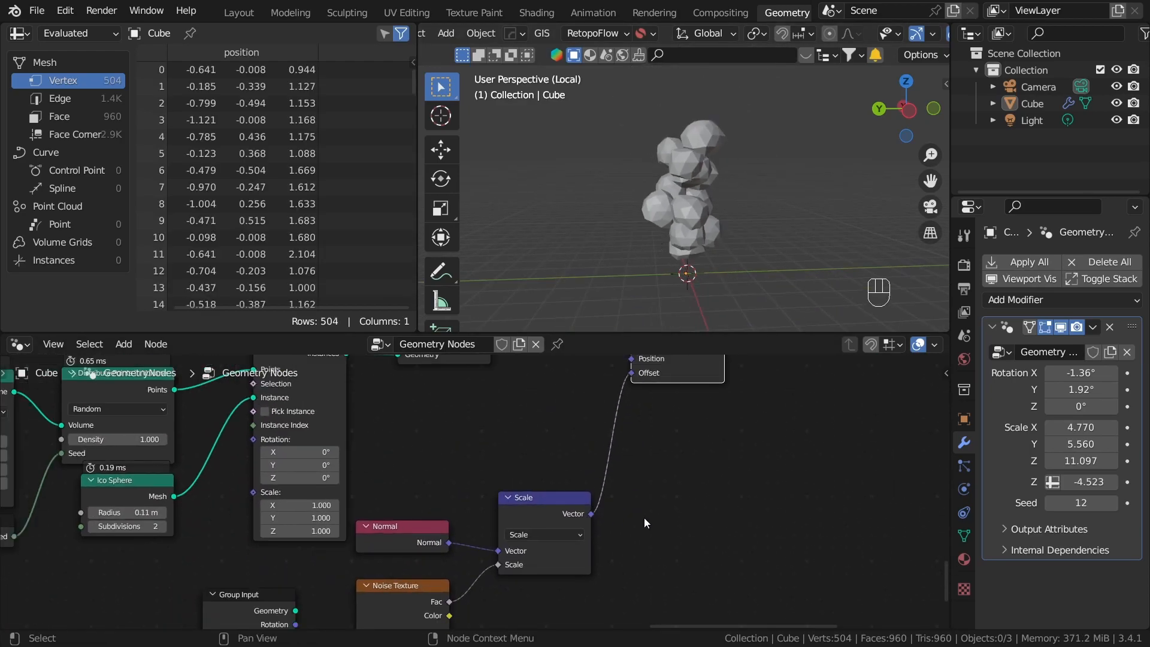
middle_click_drag(542, 596, 522, 500)
scroll(522, 500, "up", 2)
middle_click_drag(564, 445, 605, 435)
scroll(605, 436, "up", 3)
left_click_drag(413, 485, 455, 501)
type("mul")
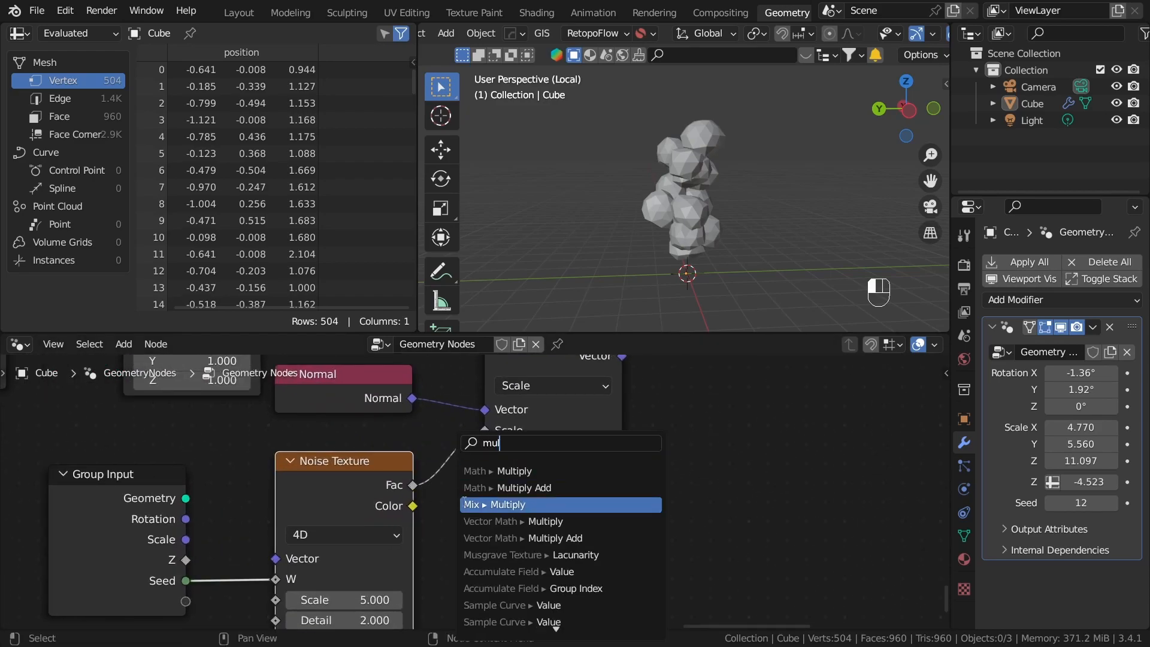
left_click(506, 470)
left_click(495, 480)
Rearrange the Scale and Multiply nodes and set the Multiply value to -0.090.
left_click_drag(556, 438, 673, 410)
left_click_drag(581, 529, 601, 402)
middle_click_drag(691, 527, 719, 414)
scroll(719, 414, "up", 1)
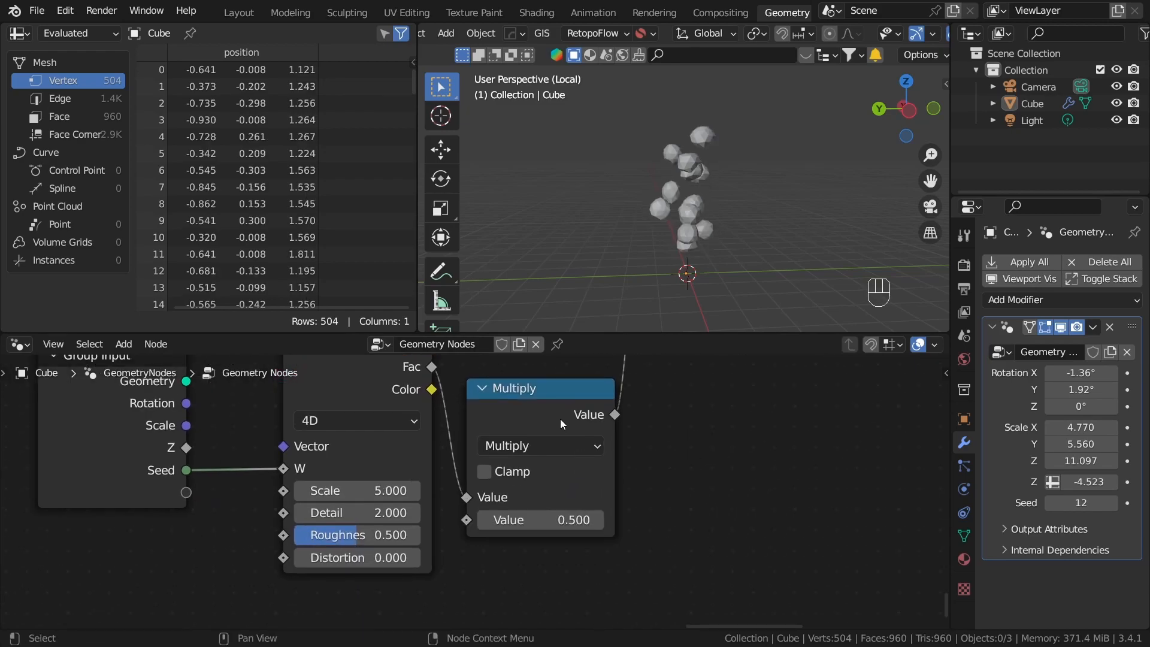
left_click_drag(559, 420, 566, 328)
left_click_drag(586, 451, 400, 452, "shift")
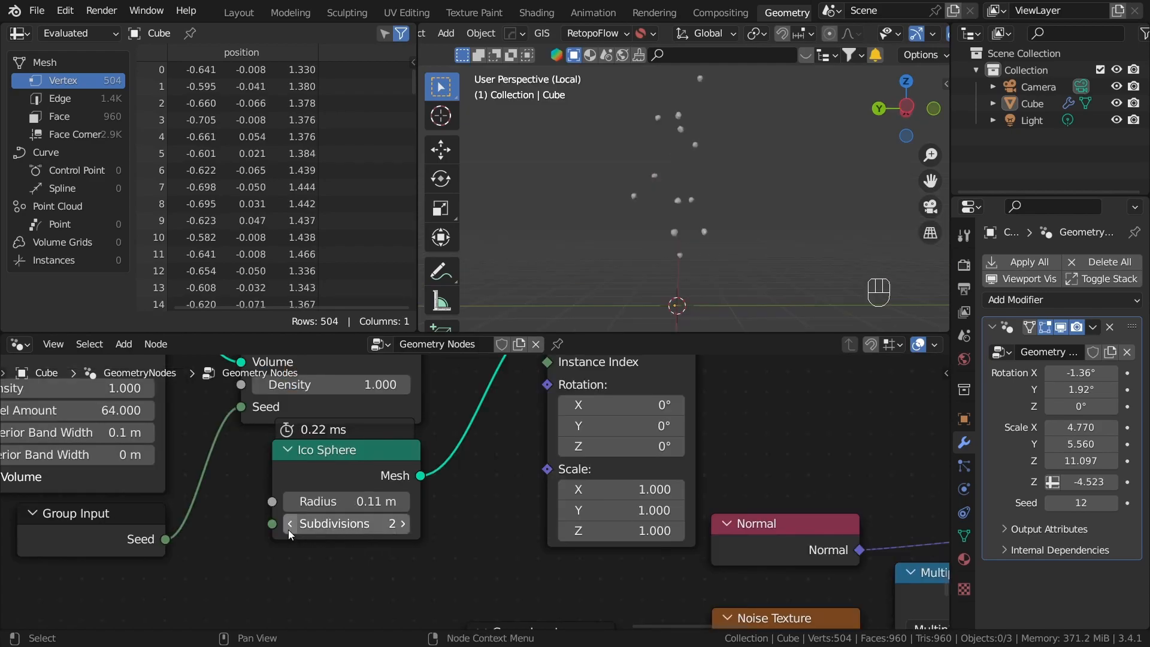
Try the Ico Sphere with 1 subdivision, restore it to 2, and inspect the deformed spheres up close.
left_click(290, 524)
scroll(359, 520, "up", 2)
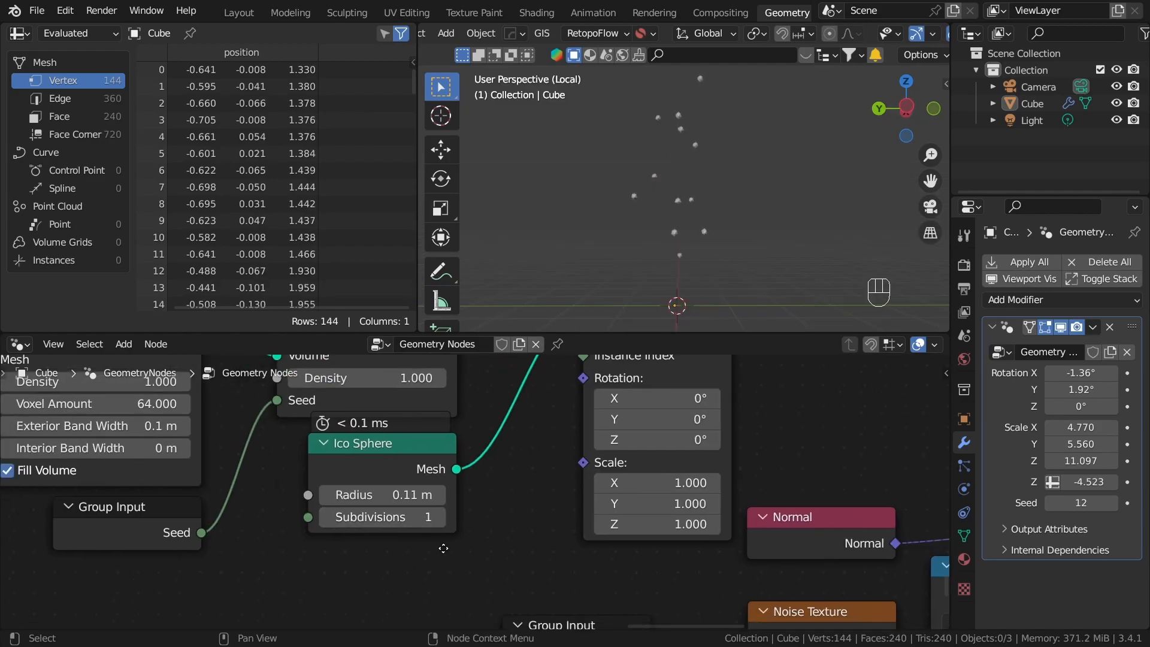
left_click(529, 496)
scroll(623, 527, "down", 6)
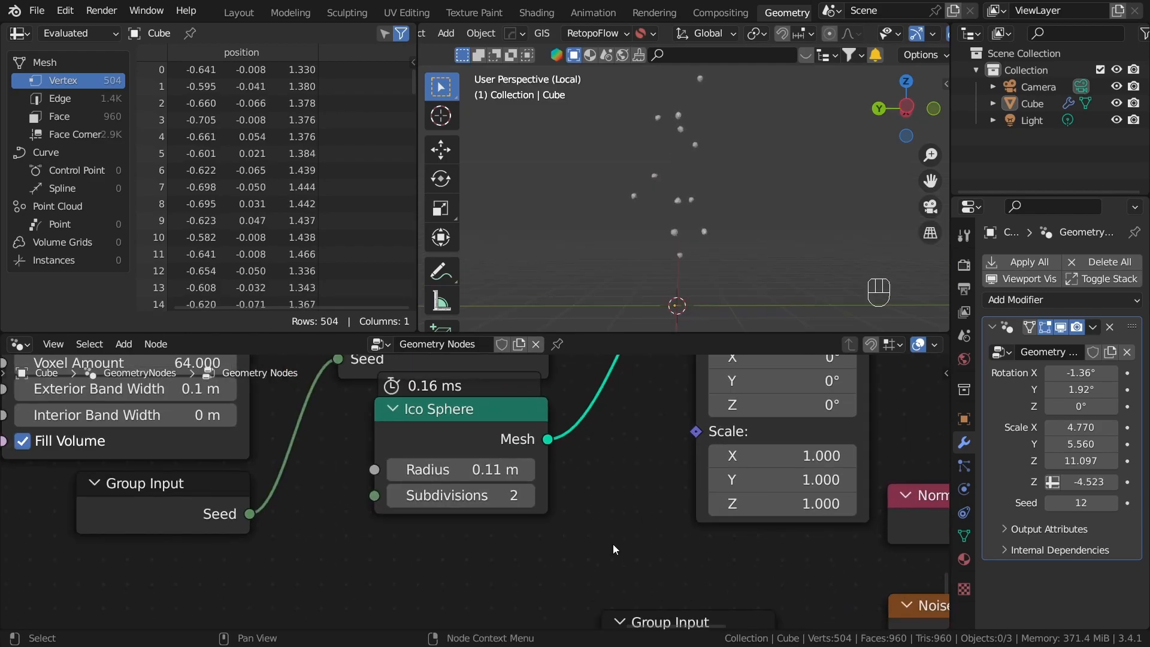
middle_click_drag(601, 483, 564, 475)
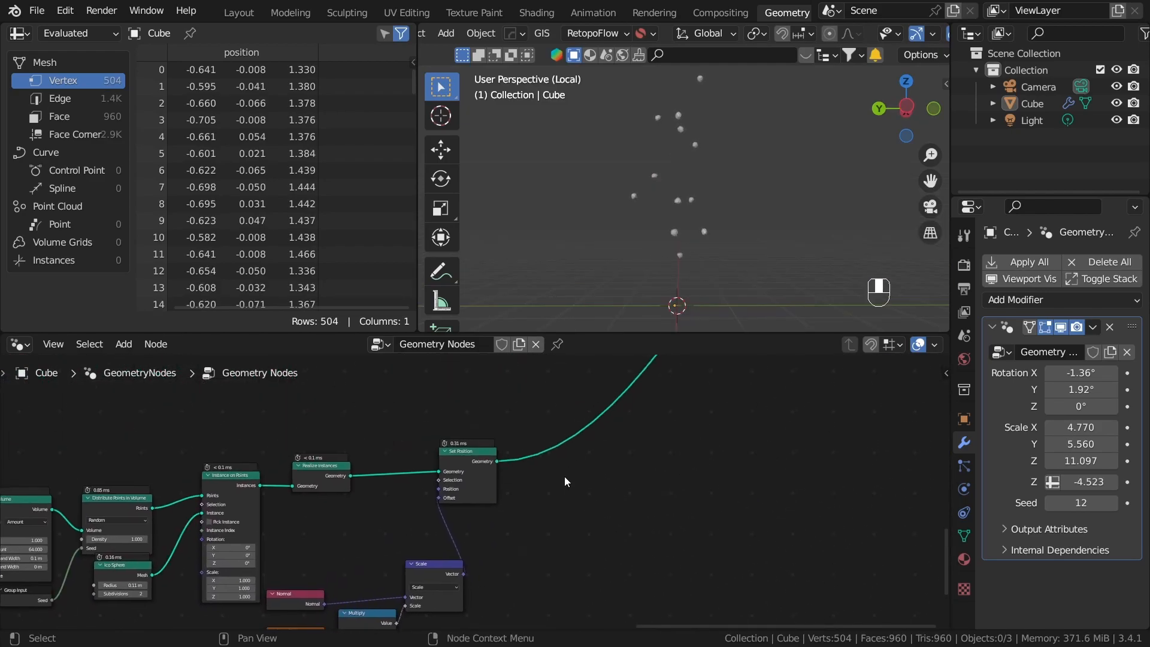
scroll(691, 170, "up", 3)
mouse_move(691, 170)
middle_mouse_down()
mouse_move(686, 213)
mouse_move(699, 178)
middle_mouse_up()
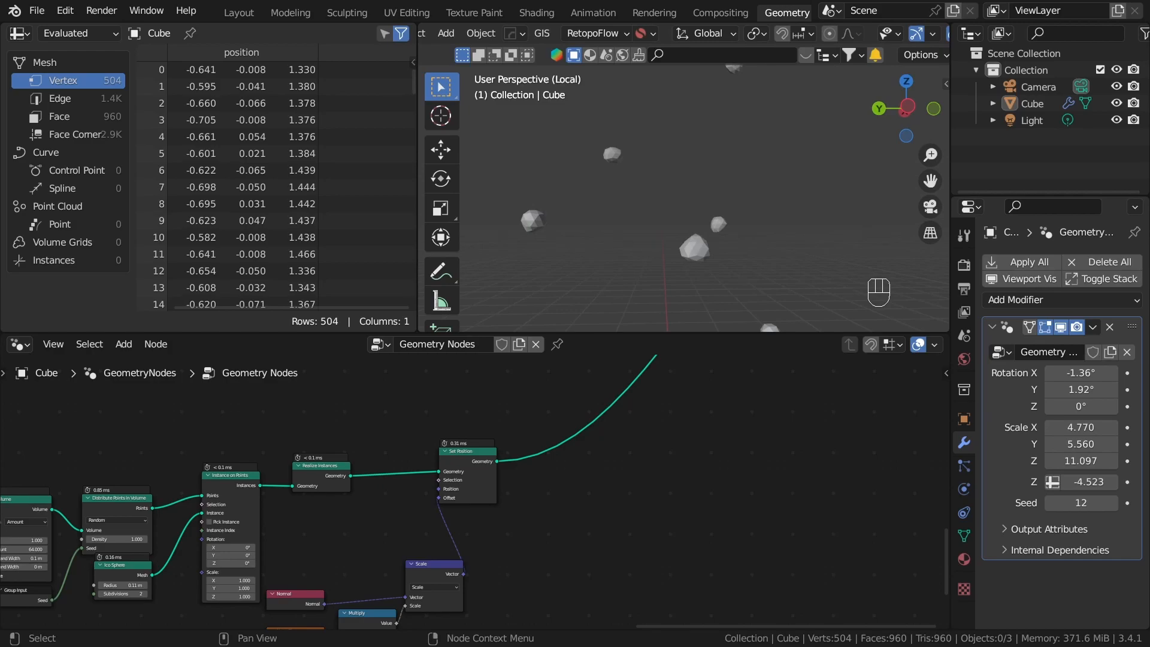
Duplicate the Set Position node and insert the copy on the link after the original.
scroll(709, 189, "down", 7)
scroll(601, 529, "down", 2)
middle_click_drag(601, 529, 674, 402)
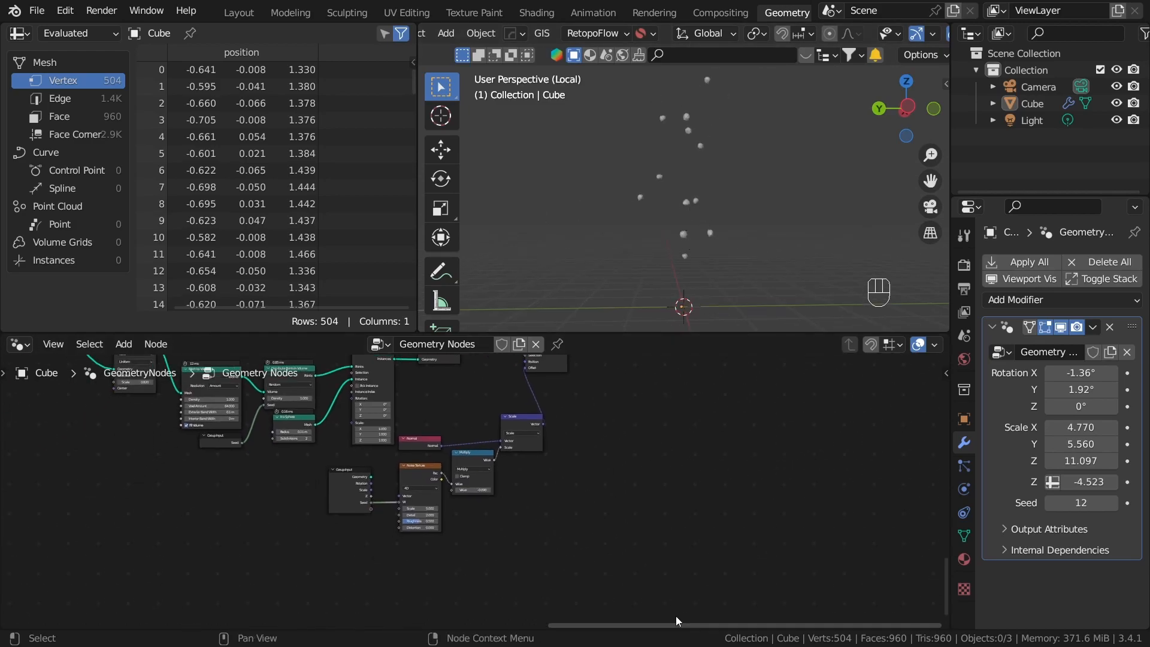
scroll(605, 431, "up", 4)
key("shift+d")
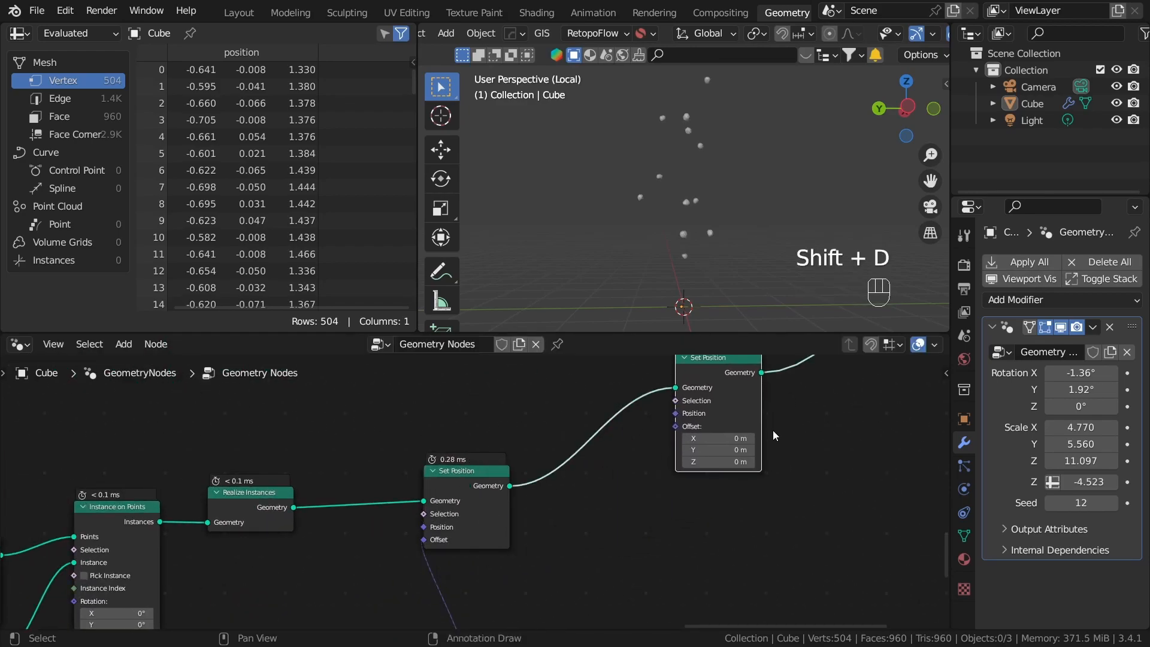
scroll(773, 408, "down", 4)
key("g")
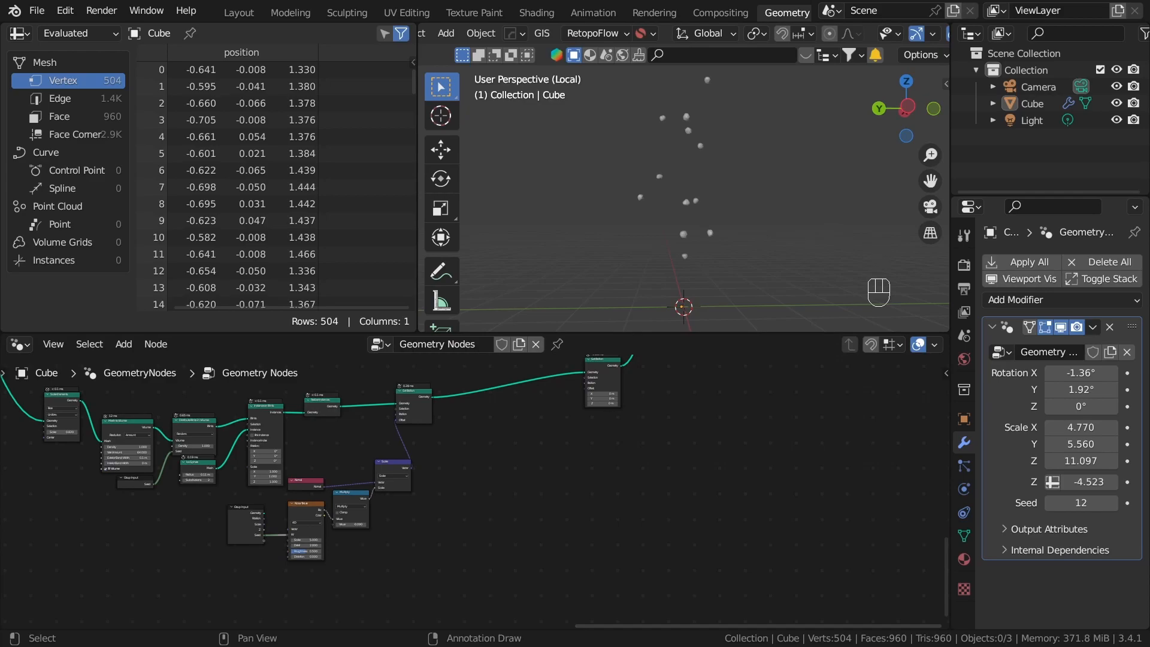
Duplicate the linked Group Input and Noise Texture nodes and place the copies below the second Set Position.
scroll(600, 441, "up", 4)
middle_click_drag(466, 479, 493, 429)
scroll(479, 449, "up", 2)
left_click_drag(143, 466, 294, 507)
key("shift+d")
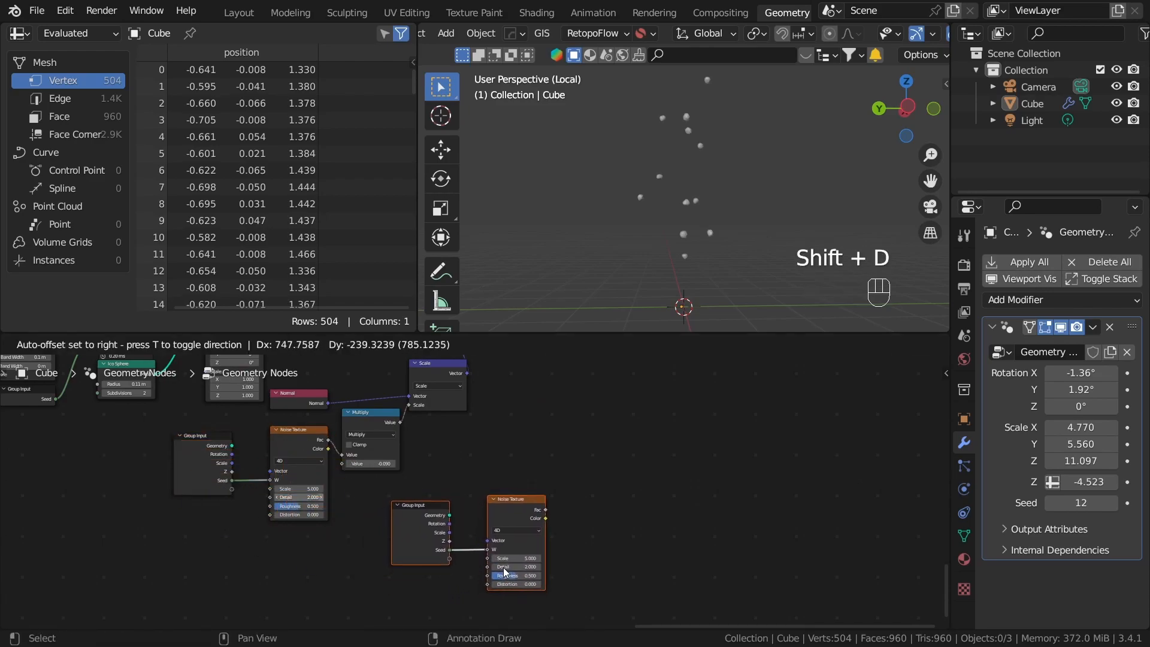
left_click(642, 454)
Insert a Math Add node with value 11.000 between the duplicated Group Input's Seed and the Noise Texture's W.
middle_click_drag(754, 445, 612, 482)
scroll(539, 488, "up", 8)
left_click_drag(572, 389, 687, 383)
left_click_drag(429, 459, 493, 468)
type("add")
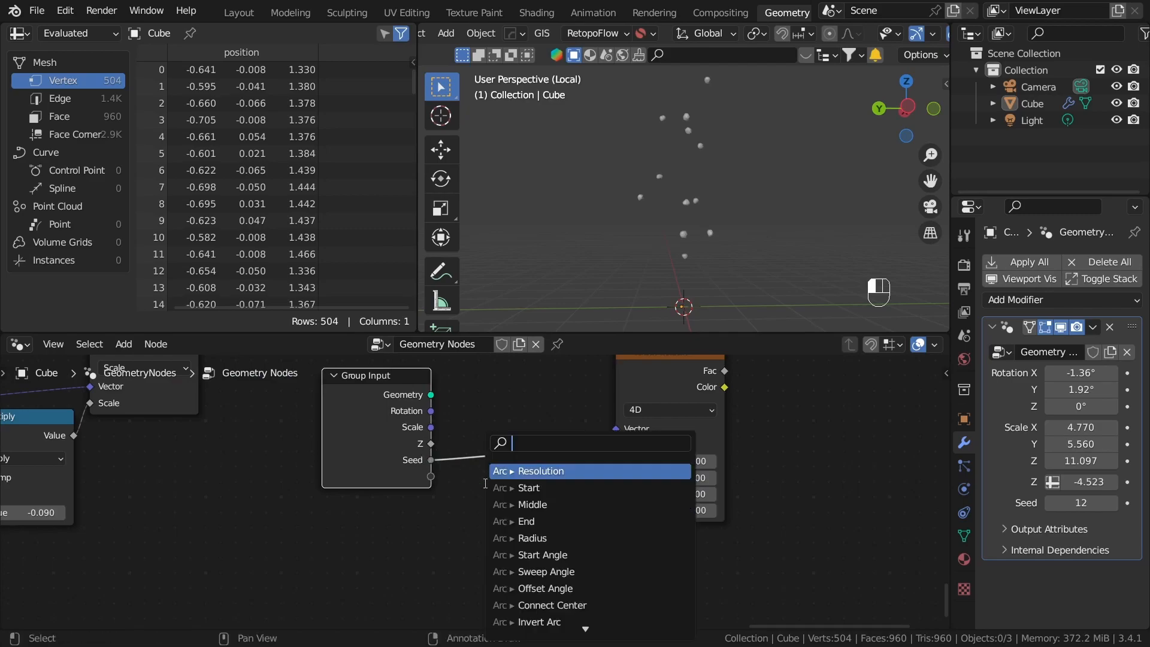
left_click(503, 469)
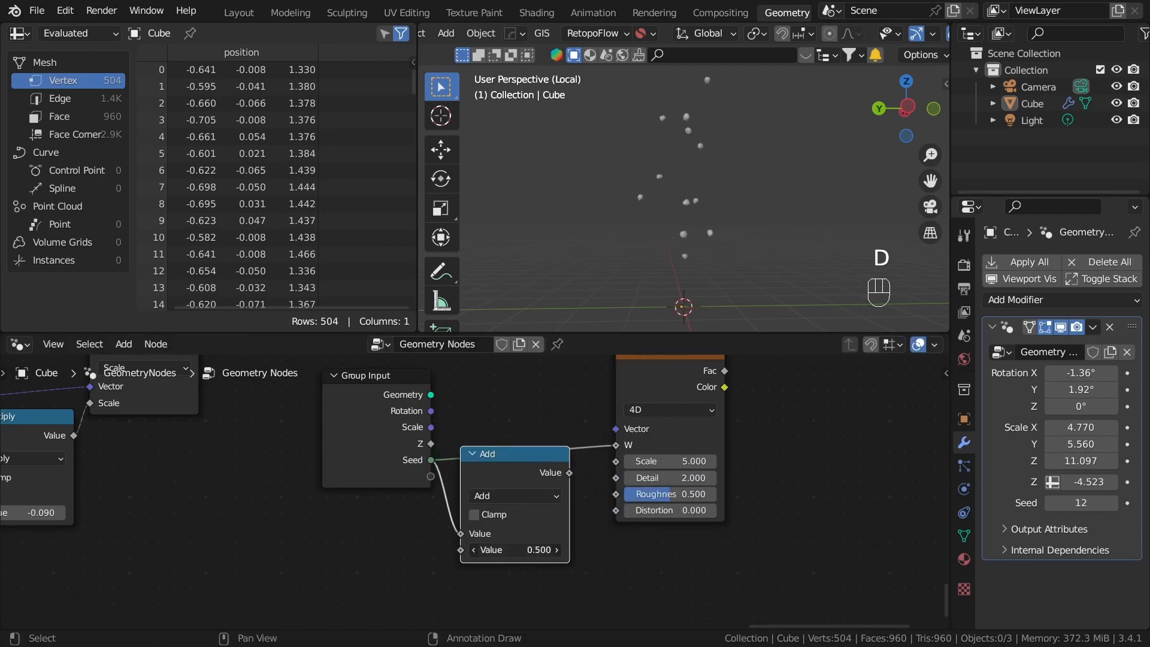
left_click_drag(569, 473, 614, 445)
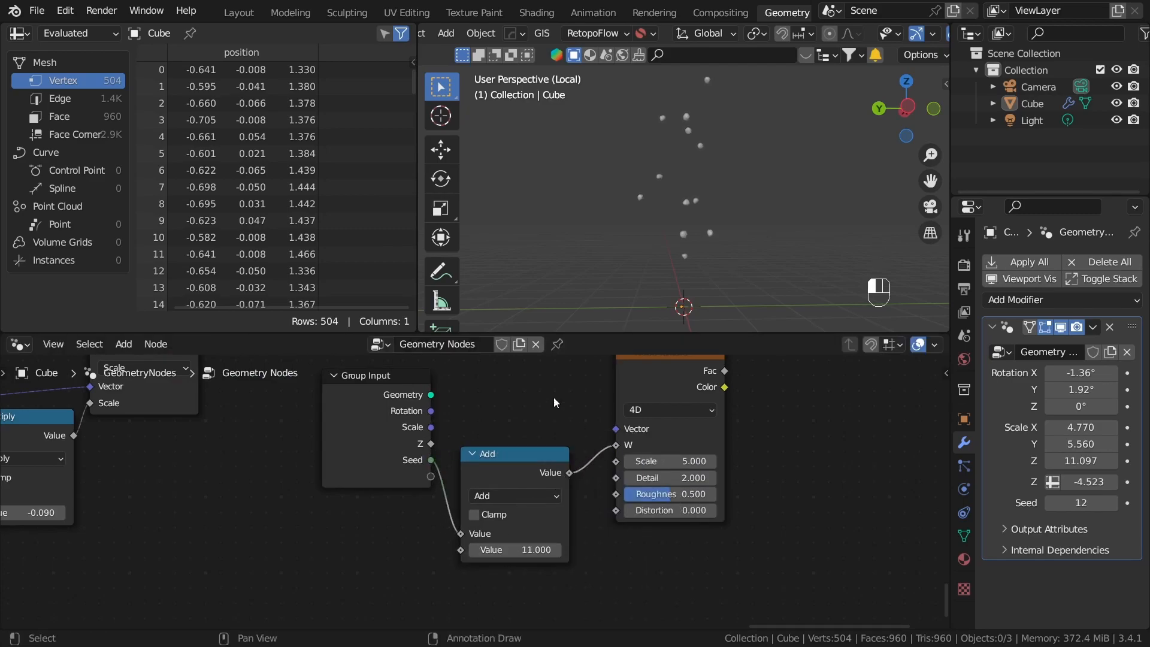
Tidy the duplicated nodes by moving the Add node and the Noise Texture closer together.
left_click_drag(523, 455, 539, 395)
middle_click_drag(593, 388, 504, 469)
scroll(505, 468, "down", 2)
left_click_drag(558, 452, 541, 453)
left_click(658, 444)
middle_click_drag(658, 444, 522, 478)
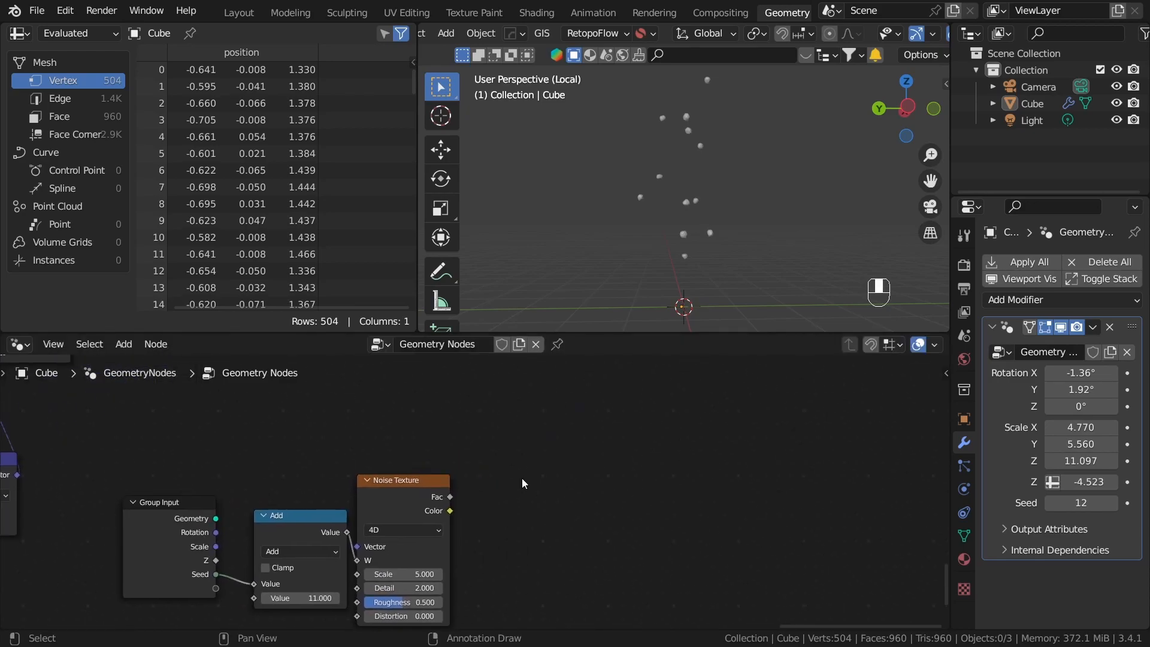
scroll(522, 478, "up", 2)
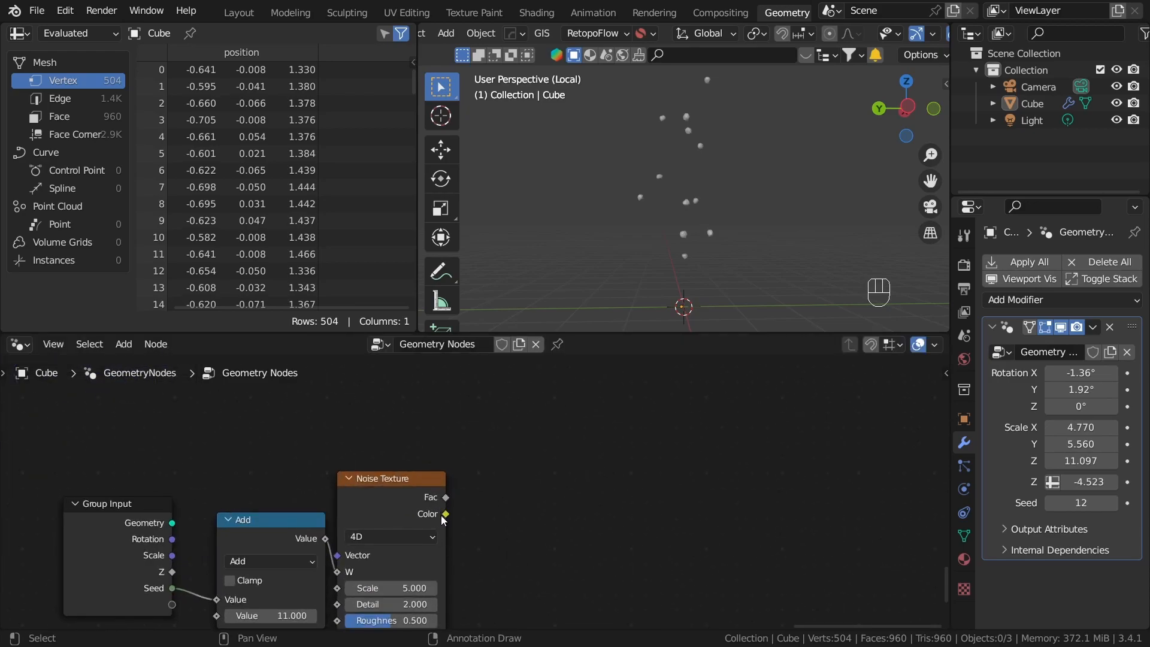
Add a Map Range node in Vector mode fed by the duplicated Noise Texture's Color output.
left_click_drag(442, 514, 519, 515)
type("map r")
left_click(570, 474)
left_click(515, 492)
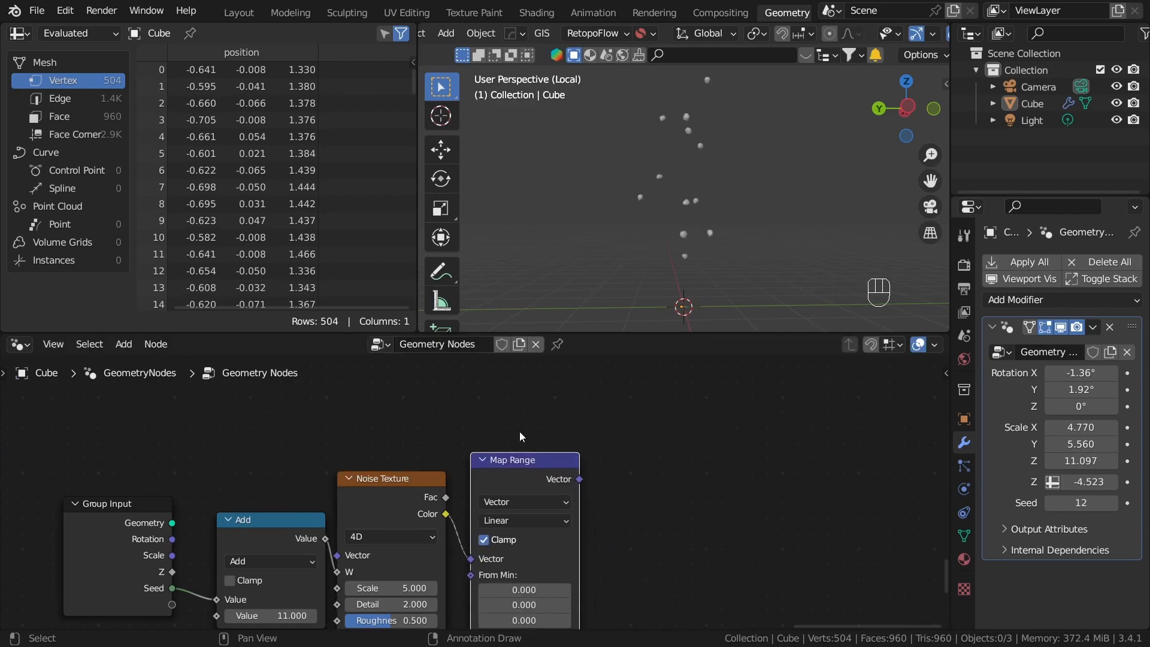
scroll(476, 491, "down", 2)
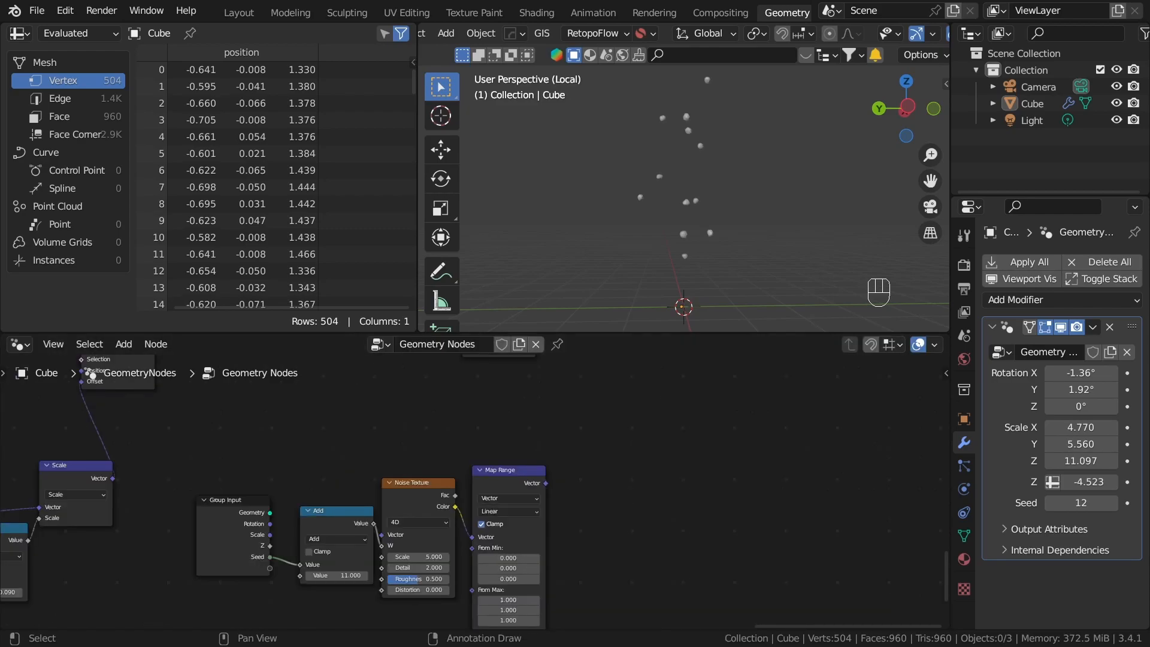
scroll(479, 488, "up", 1)
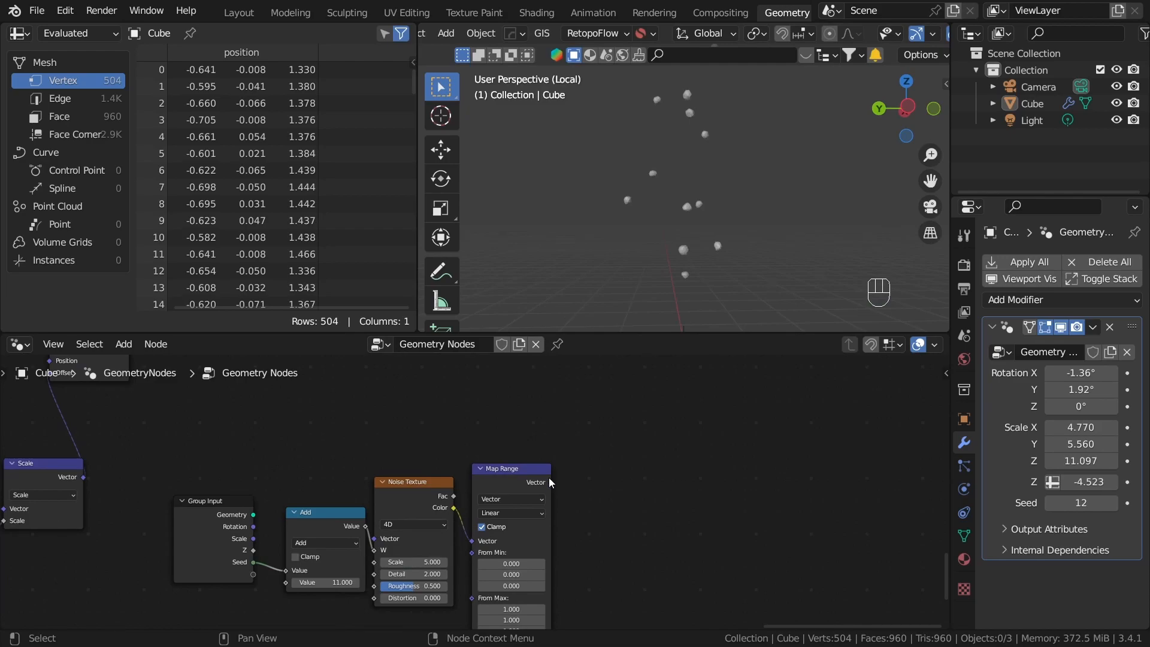
Add a vector Add node fed by the Map Range output and a Position node feeding its other input.
left_click_drag(548, 481, 557, 417)
type("add")
key("Return")
left_click(626, 439)
type("pos")
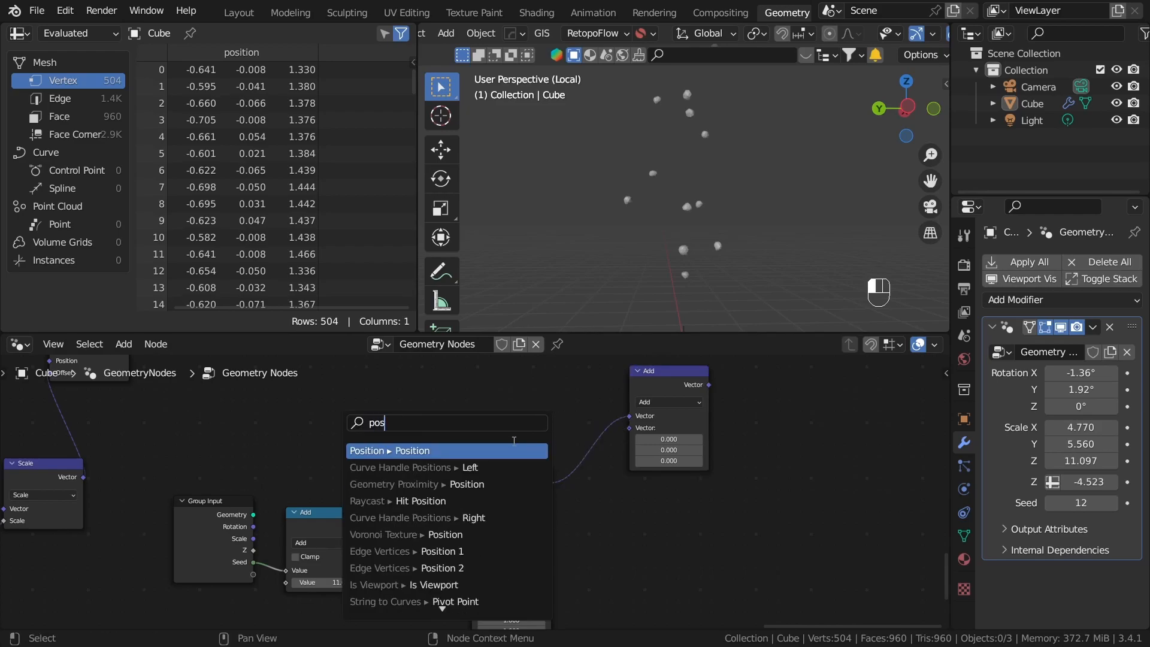
left_click(502, 453)
left_click(503, 441)
Move the second Set Position node past the new Add node and connect the Add vector to its Position input.
scroll(579, 462, "down", 2)
middle_click_drag(570, 433, 524, 555)
left_click(448, 445)
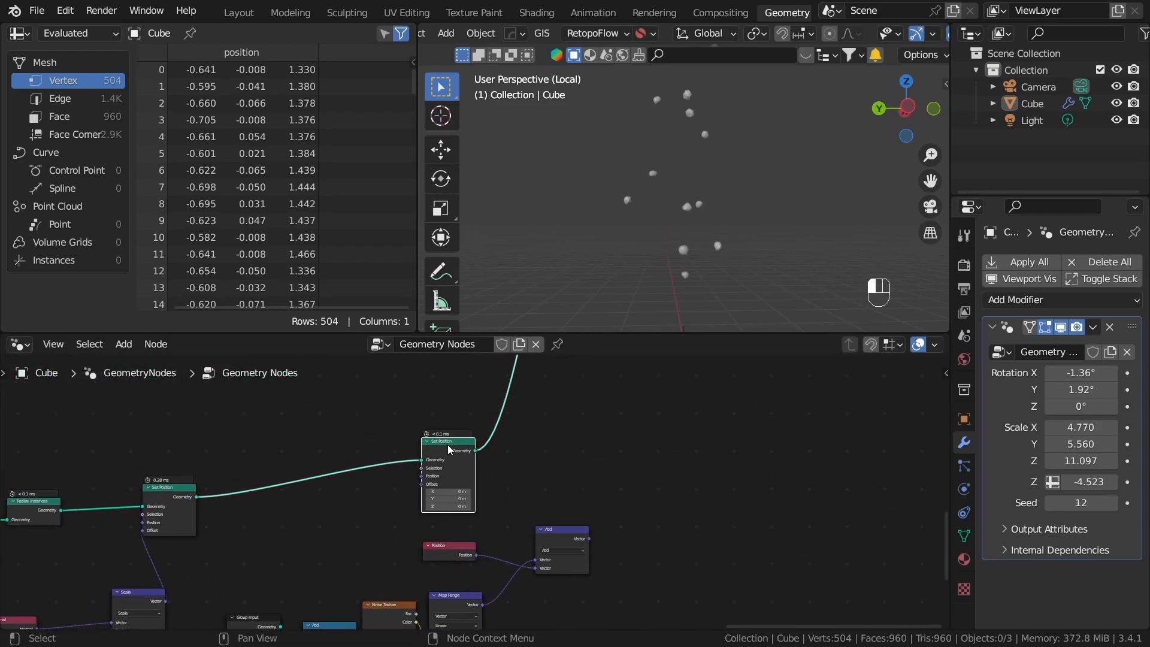
left_click_drag(448, 446, 607, 439)
scroll(676, 542, "up", 4)
left_click_drag(630, 555, 645, 520)
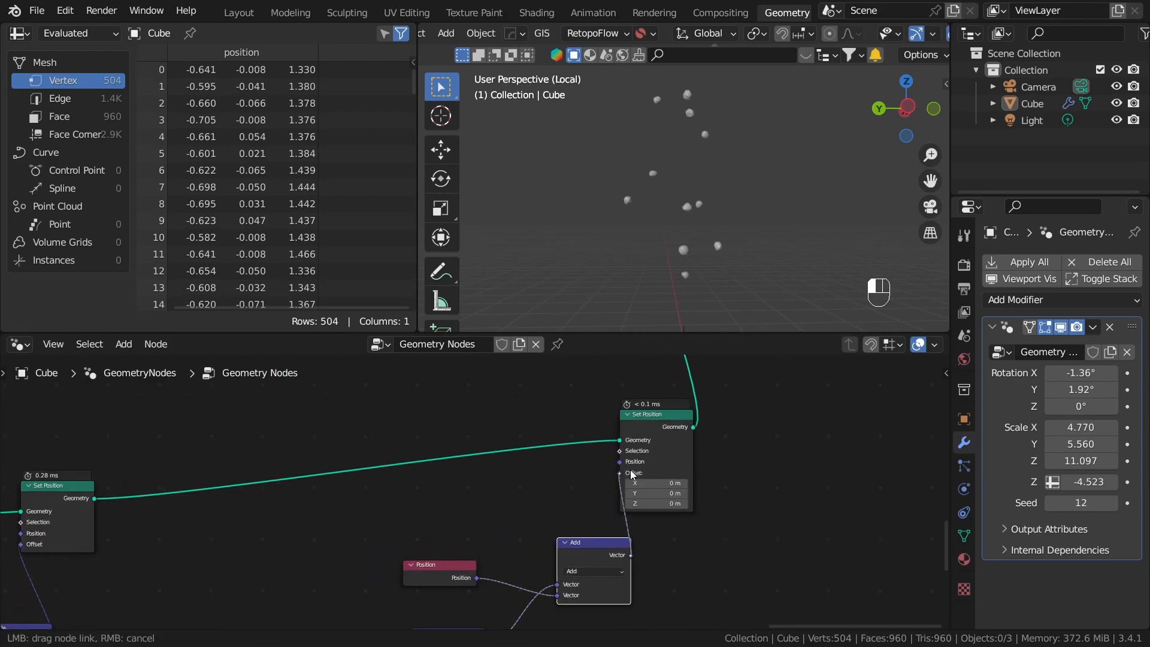
left_click_drag(619, 464, 620, 473)
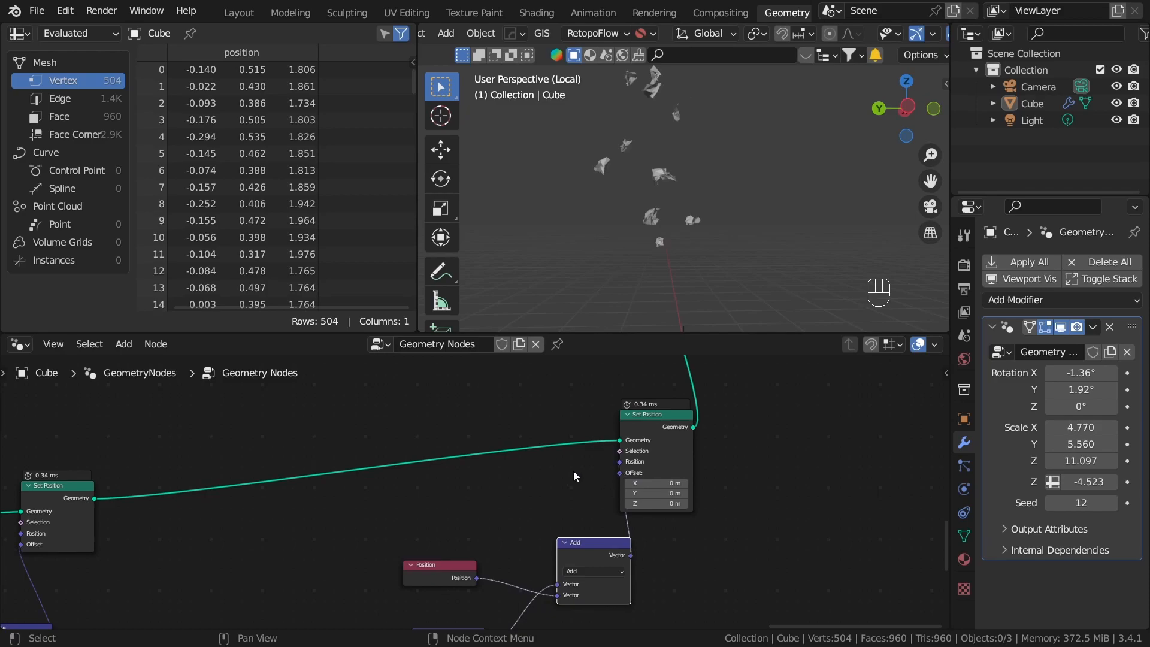
left_click_drag(669, 413, 735, 440)
Insert a vector Multiply node between the Map Range and the vector Add node.
scroll(688, 190, "down", 3)
middle_click_drag(688, 190, 721, 229)
scroll(638, 230, "up", 6)
scroll(659, 521, "down", 1)
middle_click_drag(627, 579, 606, 412)
scroll(623, 491, "up", 2)
scroll(605, 419, "up", 3)
left_click_drag(506, 444, 544, 478)
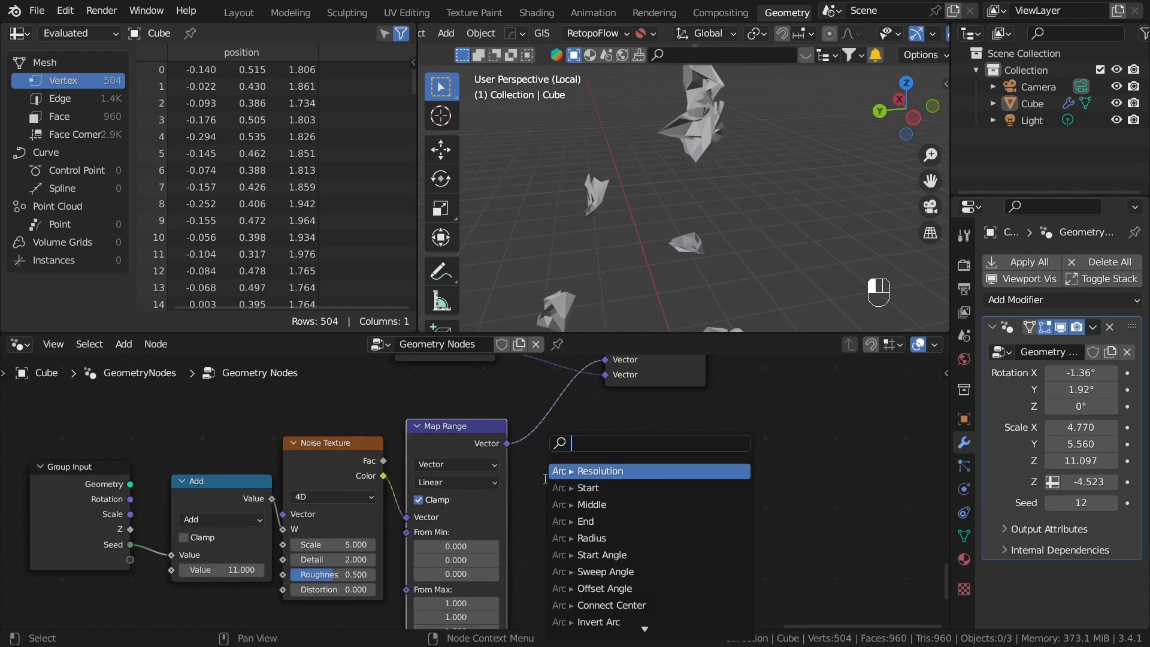
type("mul")
left_click(574, 474)
left_click(586, 459)
middle_click_drag(650, 460, 609, 510)
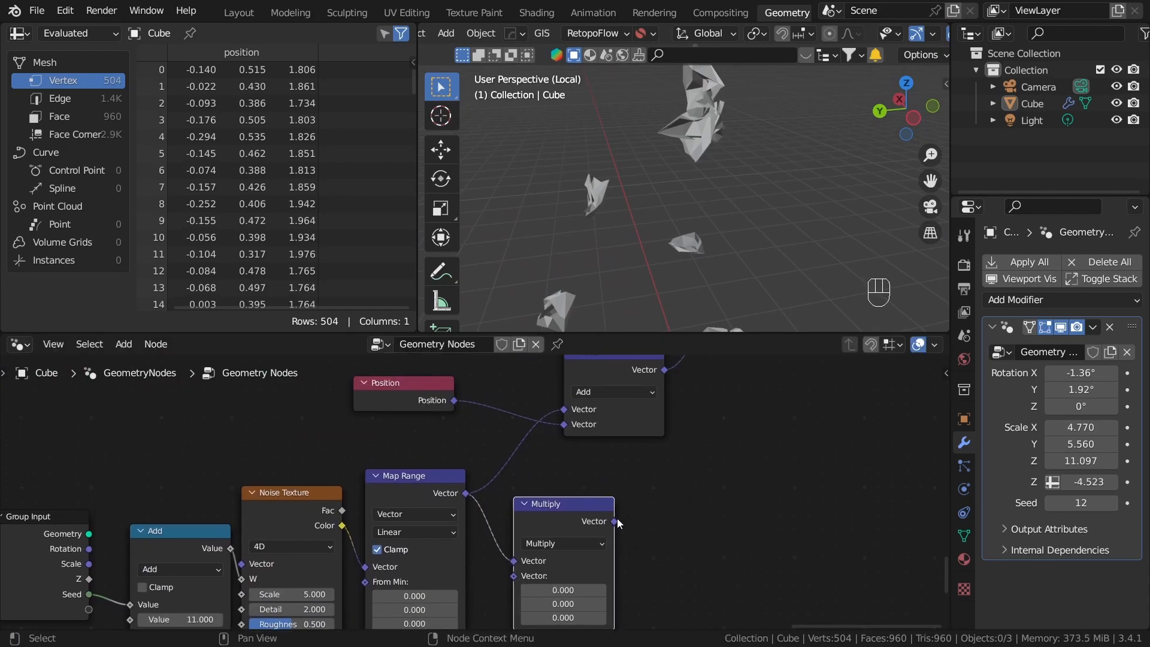
left_click_drag(560, 425, 565, 409)
Set all three components of the Multiply node's vector to 0.720.
scroll(665, 506, "down", 1)
middle_click_drag(658, 531, 641, 482)
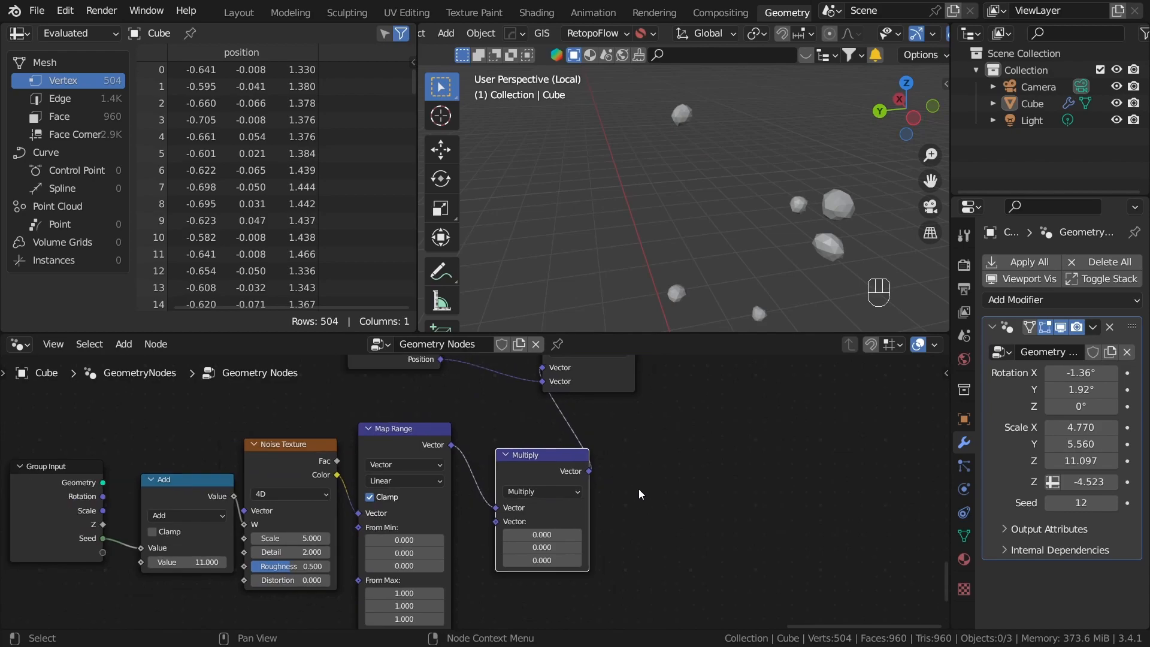
scroll(641, 482, "up", 3)
left_click_drag(560, 546, 589, 578)
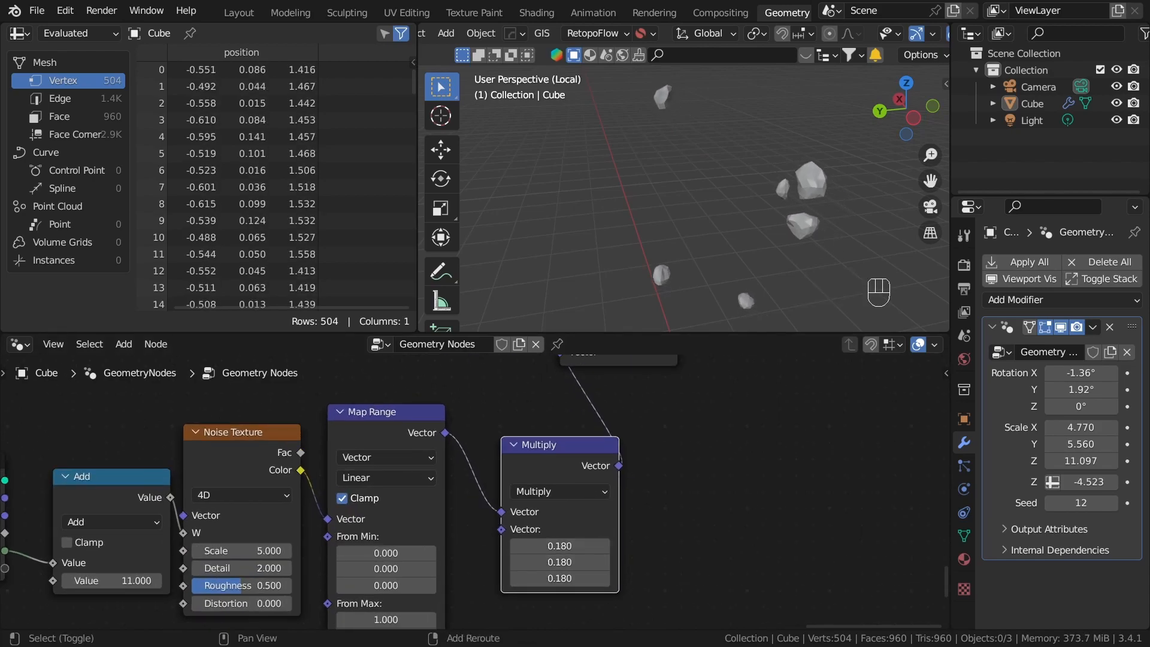
scroll(655, 475, "up", 4)
middle_click_drag(654, 475, 670, 414)
left_click_drag(606, 502, 688, 546, "shift")
scroll(723, 217, "down", 6)
middle_click_drag(723, 217, 742, 218)
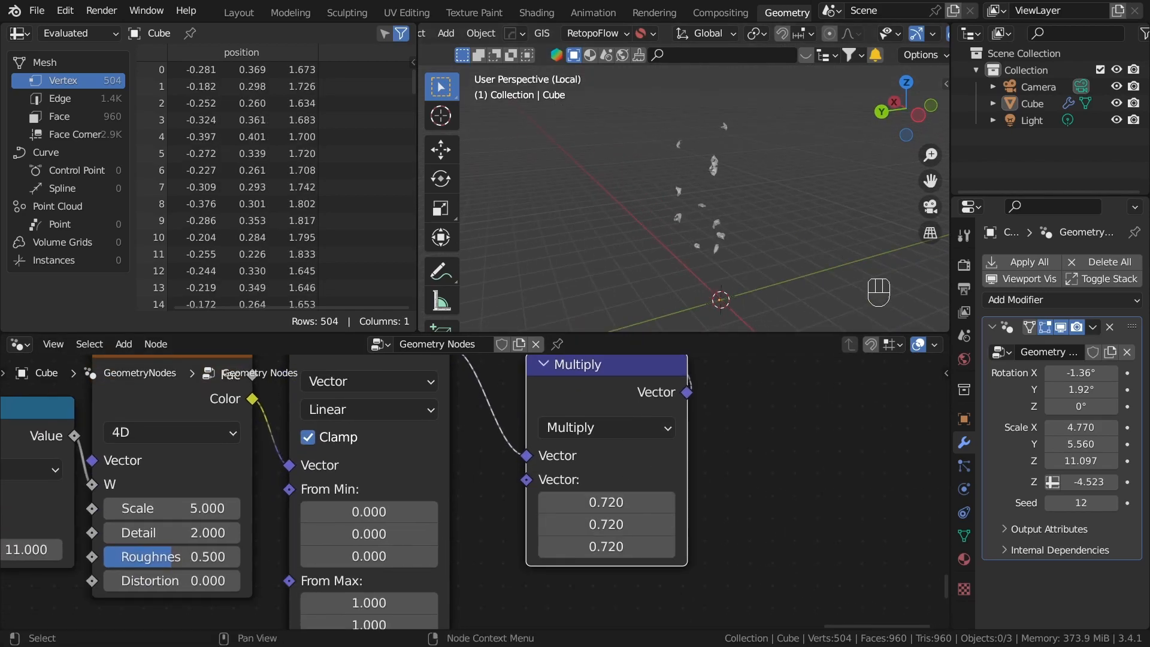
Set the Map Range node's To Min to -0.500 and To Max to 0.500 on all three axes.
scroll(704, 329, "down", 1)
scroll(604, 503, "down", 3)
middle_click_drag(590, 519, 739, 371)
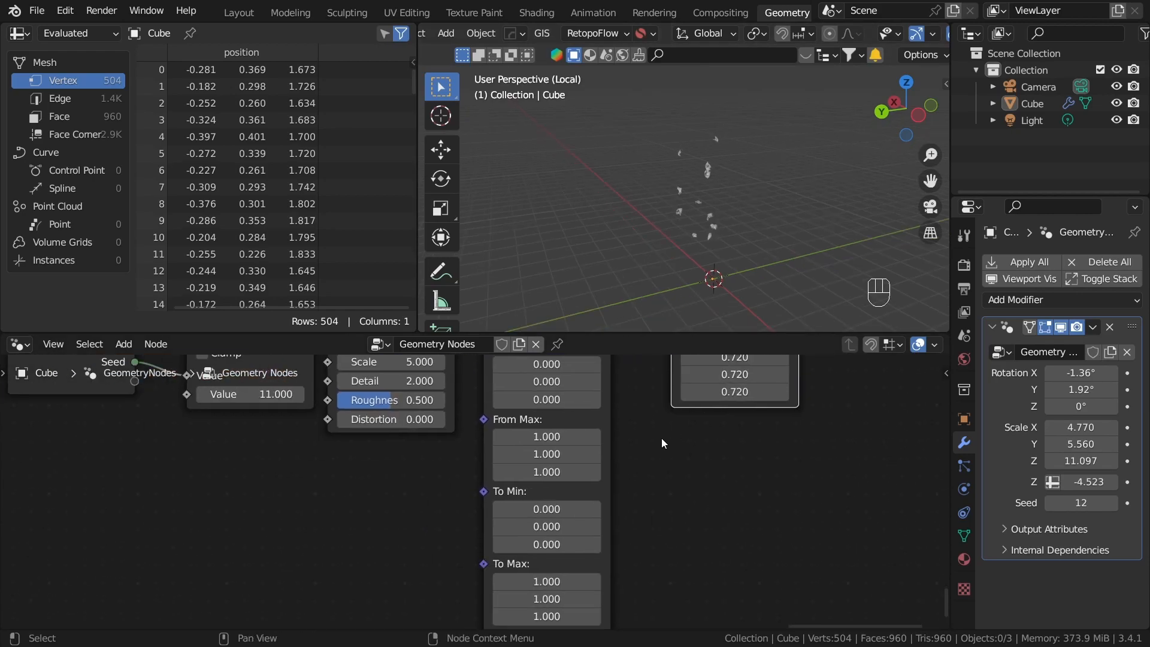
scroll(627, 516, "down", 10)
middle_click_drag(565, 463, 559, 504)
scroll(472, 437, "up", 9)
scroll(534, 419, "down", 3)
middle_click_drag(649, 452, 700, 263)
scroll(671, 492, "up", 4)
scroll(673, 492, "up", 2)
left_click(541, 428)
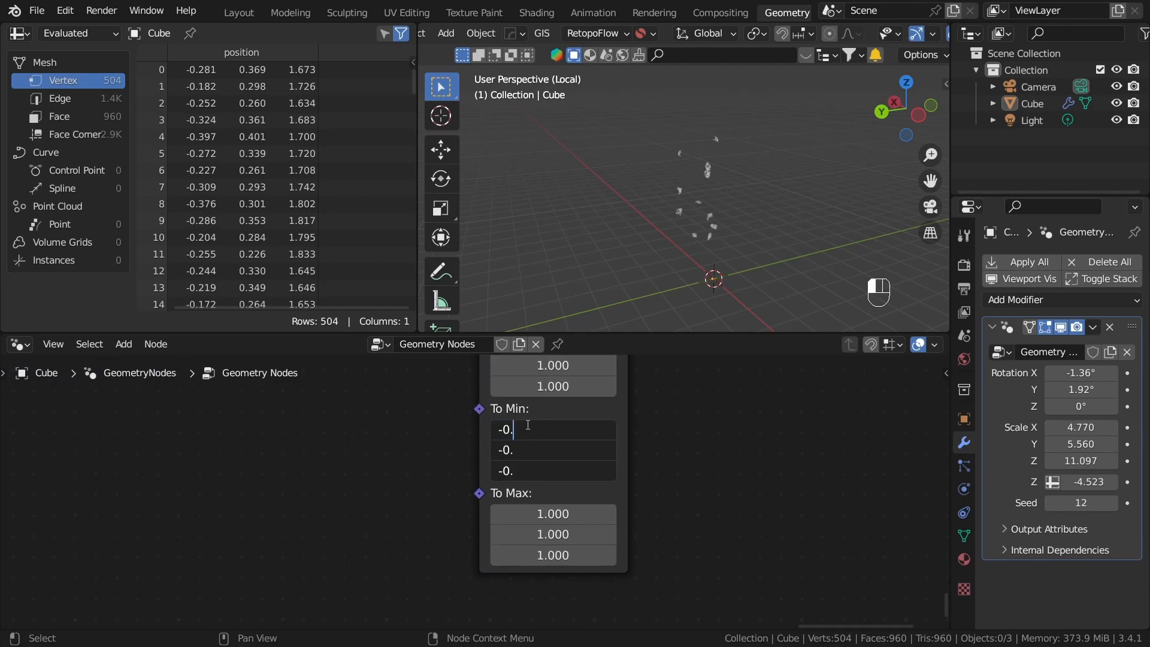
key("Return")
type(".5")
key("Return")
Set all three components of the Multiply node's vector to 0.760.
scroll(631, 495, "down", 6)
middle_click_drag(658, 383, 521, 593)
scroll(578, 539, "up", 3)
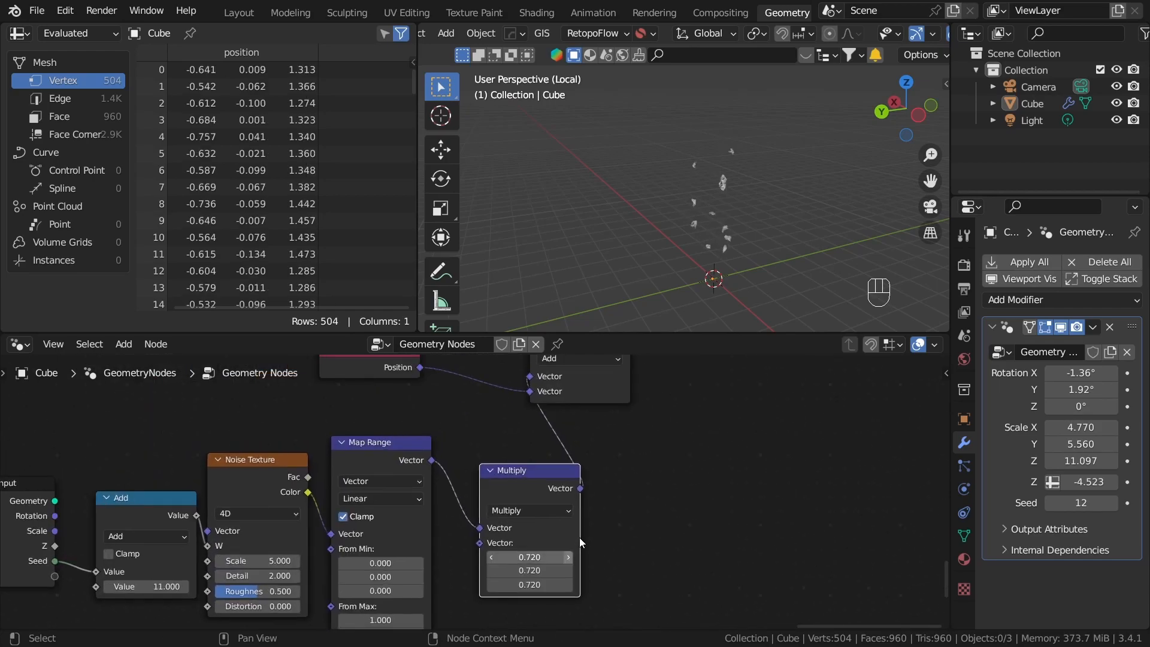
left_click(563, 568)
mouse_move(563, 568)
left_mouse_down("shift")
mouse_move(659, 568)
mouse_move(566, 568)
left_mouse_up("shift")
left_click(626, 537)
Examine the noise offset node chain's settings and the deformed inclusions from several angles.
middle_click_drag(626, 537, 655, 475)
scroll(654, 475, "down", 4)
middle_click_drag(507, 535, 636, 477)
scroll(601, 480, "down", 3)
scroll(602, 480, "up", 6)
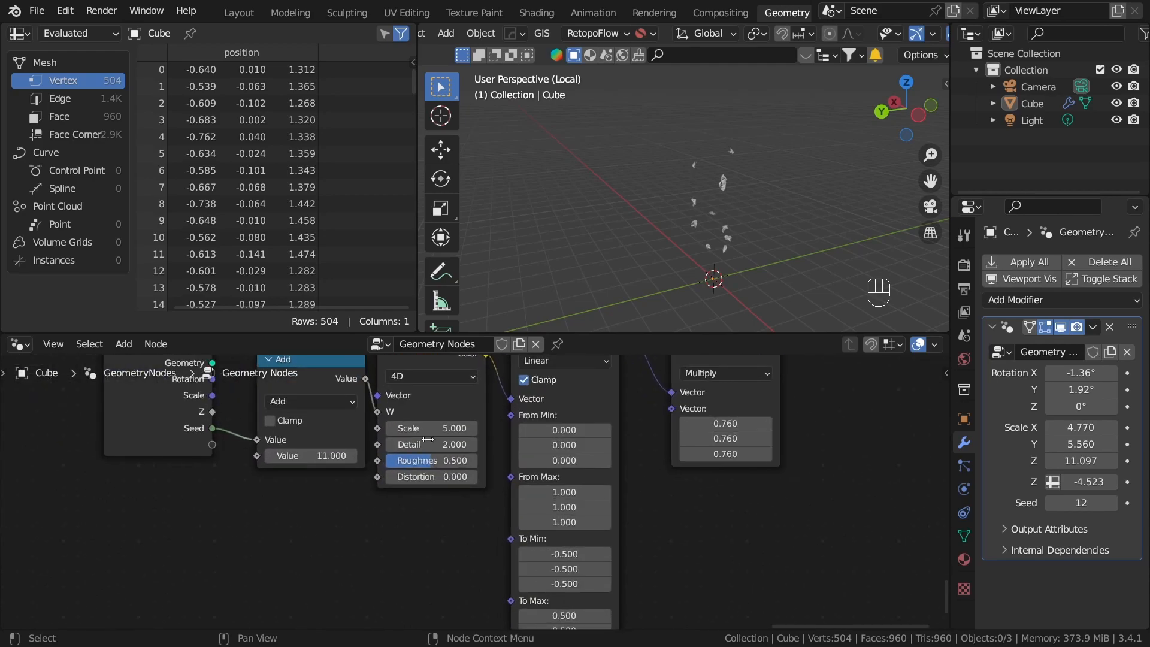
middle_click_drag(411, 422, 497, 496)
scroll(530, 385, "up", 1)
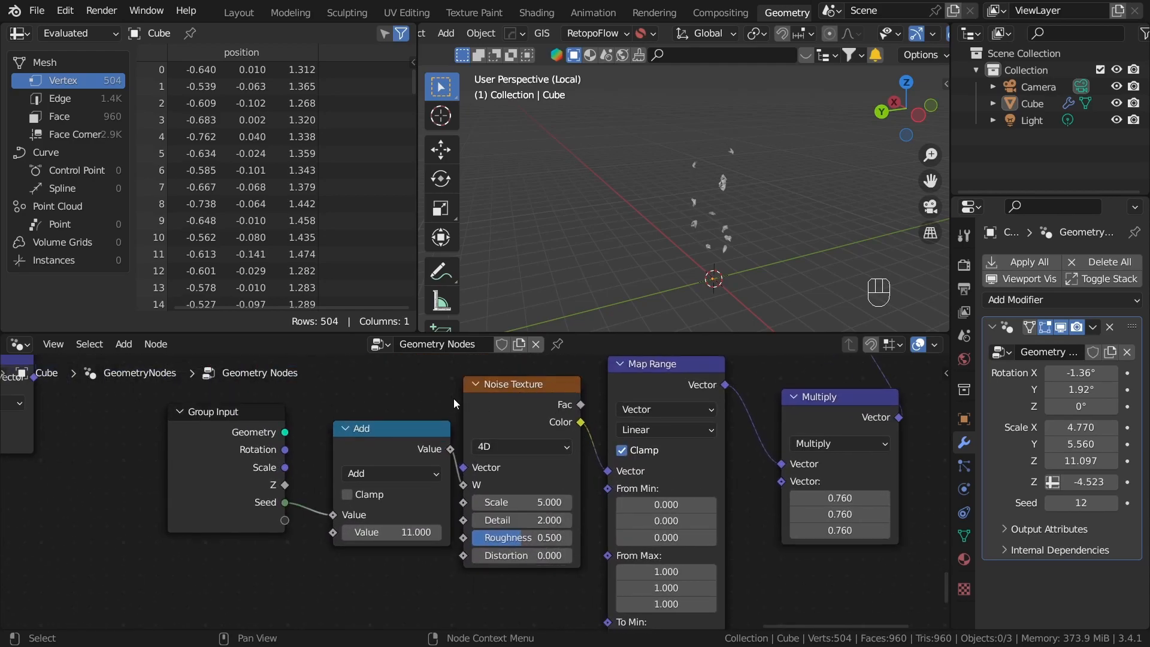
scroll(465, 402, "down", 2)
middle_click_drag(663, 428, 573, 429)
scroll(572, 429, "down", 2)
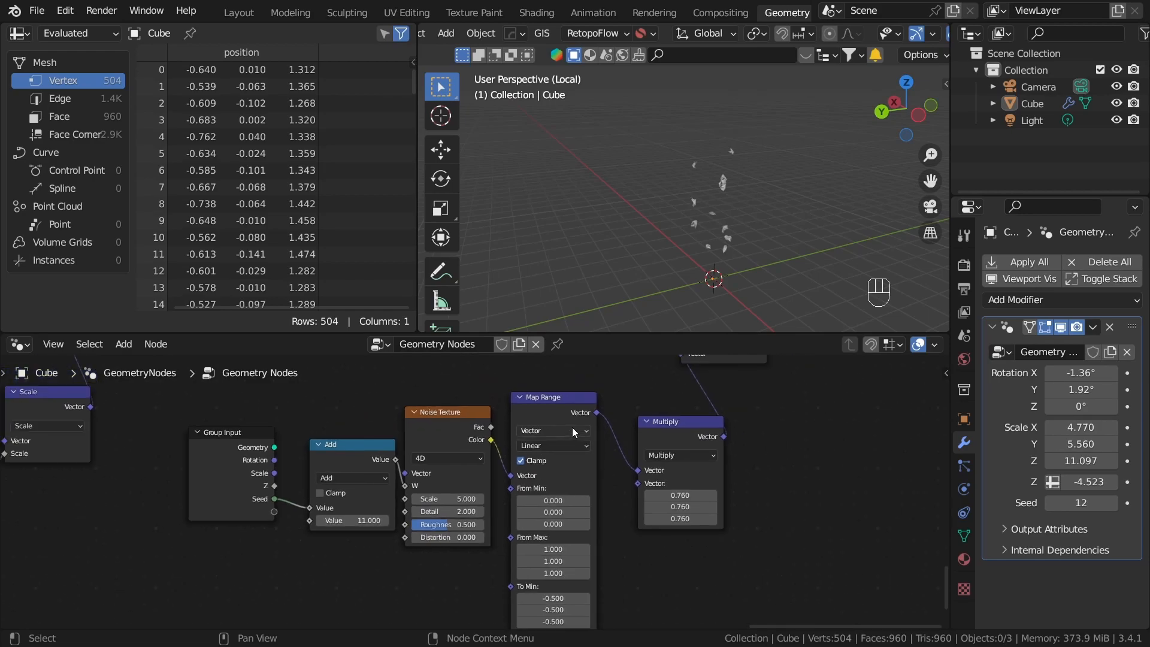
middle_click_drag(692, 473, 768, 462)
scroll(767, 463, "up", 4)
middle_click_drag(776, 202, 590, 281)
middle_click_drag(648, 215, 596, 265)
left_click(905, 104)
mouse_move(696, 181)
middle_mouse_down("shift")
mouse_move(649, 257)
mouse_move(711, 210)
mouse_move(701, 246)
mouse_move(669, 200)
mouse_move(675, 139)
mouse_move(749, 156)
mouse_move(825, 231)
mouse_move(814, 211)
mouse_move(677, 185)
middle_mouse_up("shift")
scroll(673, 182, "up", 2)
middle_click_drag(605, 259, 656, 280)
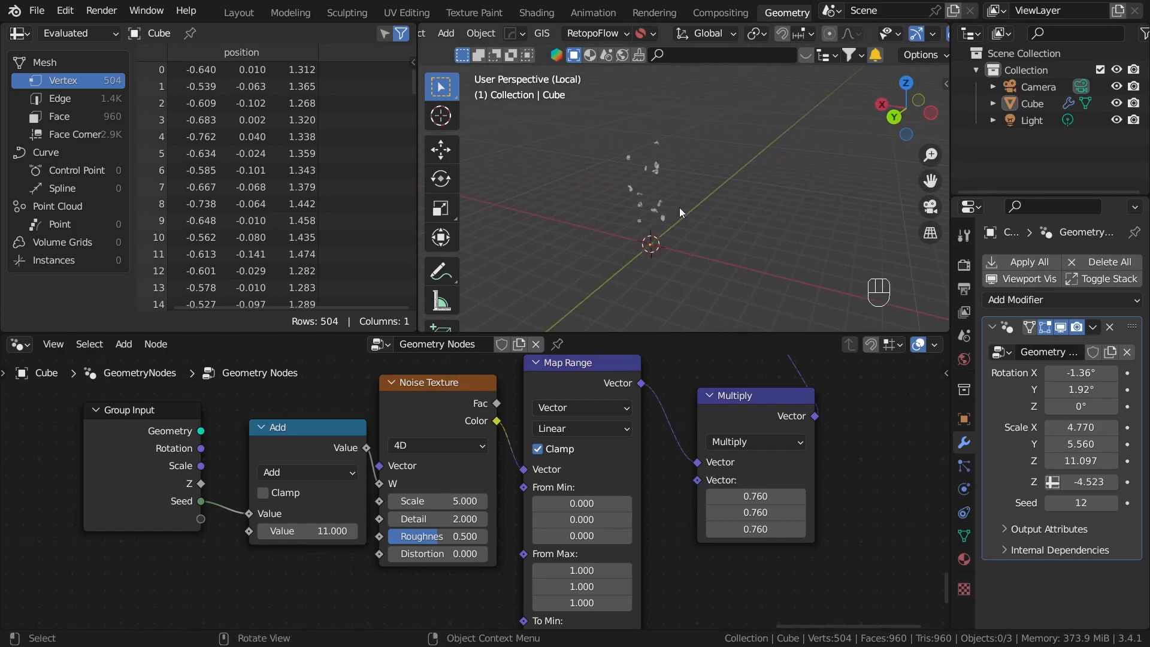
scroll(605, 467, "down", 3)
middle_click_drag(571, 402, 587, 487)
scroll(587, 486, "up", 5)
scroll(577, 461, "down", 4)
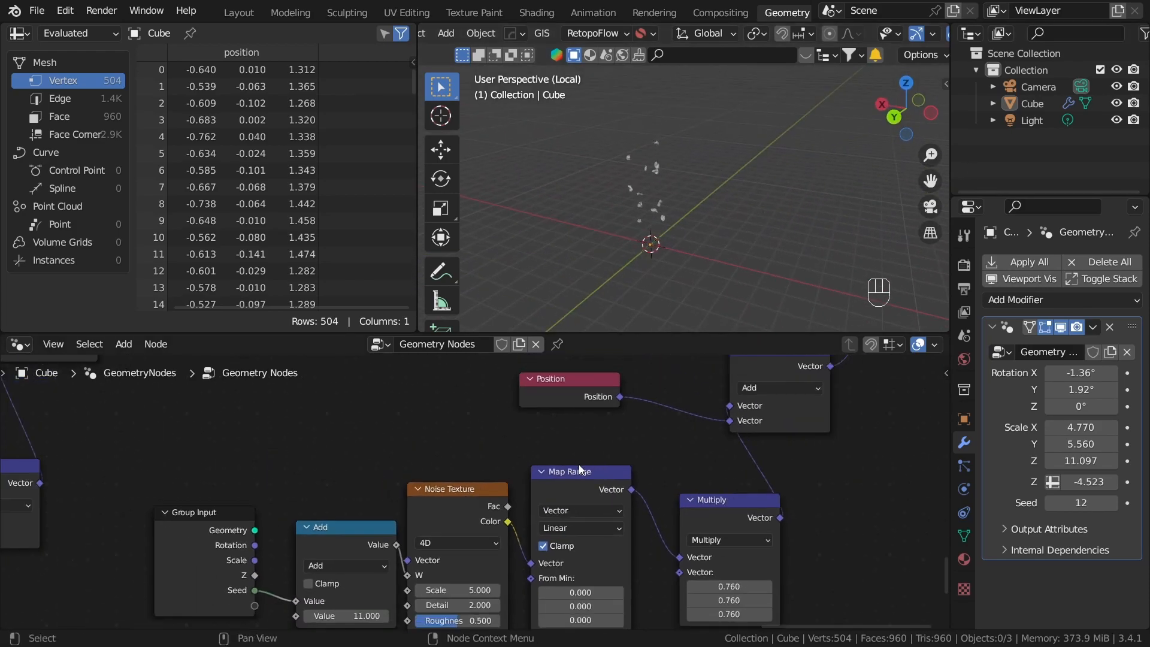
middle_click_drag(616, 600, 587, 430)
scroll(587, 429, "up", 5)
middle_click_drag(622, 530, 649, 418)
scroll(653, 482, "down", 2)
middle_click_drag(588, 478, 584, 401)
scroll(584, 401, "up", 3)
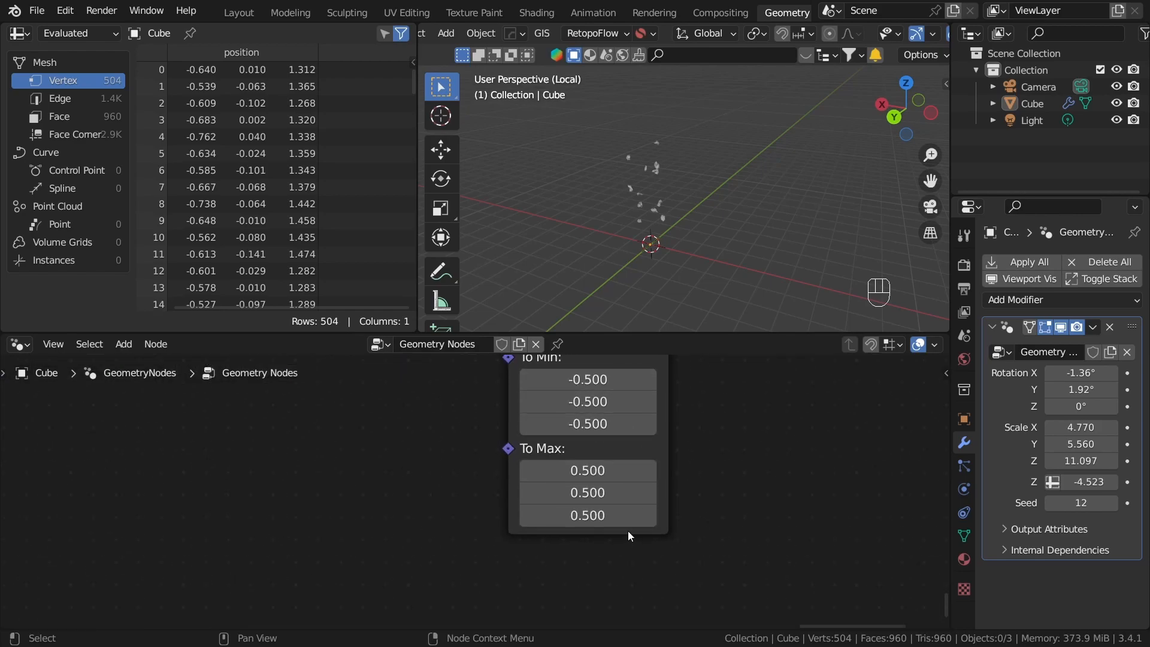
scroll(631, 531, "down", 2)
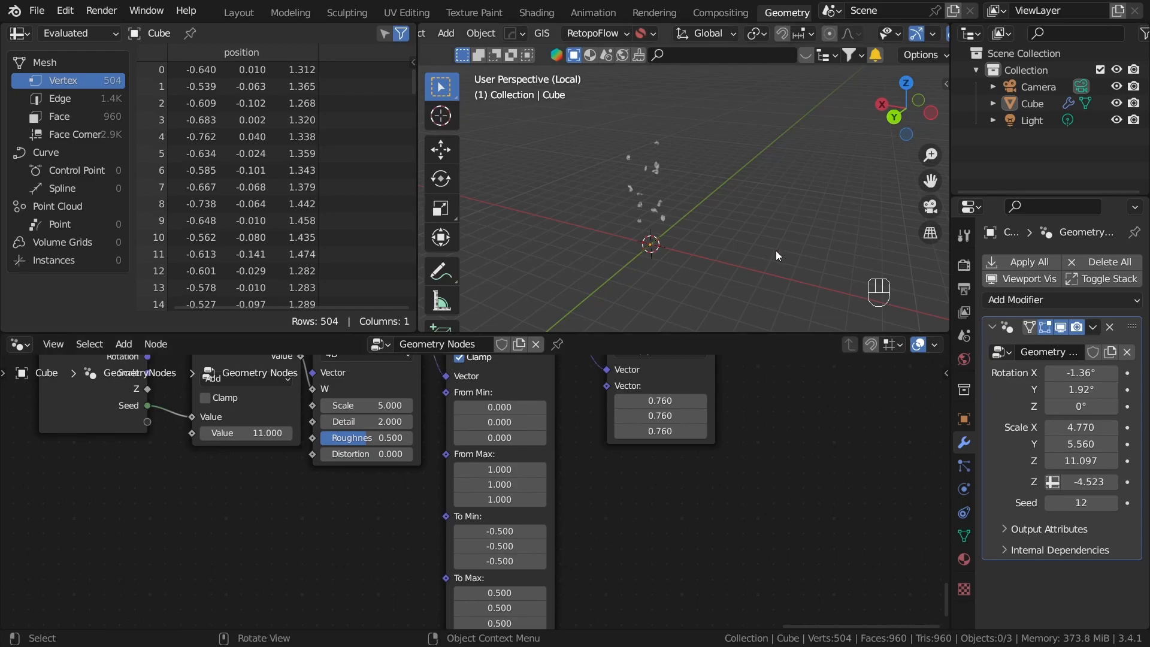
Move the vector Add node and the Position node closer to the second Set Position node.
middle_click_drag(734, 254, 685, 250)
scroll(679, 487, "down", 2)
scroll(708, 415, "down", 5)
middle_click_drag(632, 397, 548, 533)
scroll(527, 503, "up", 4)
left_click_drag(499, 467, 541, 462)
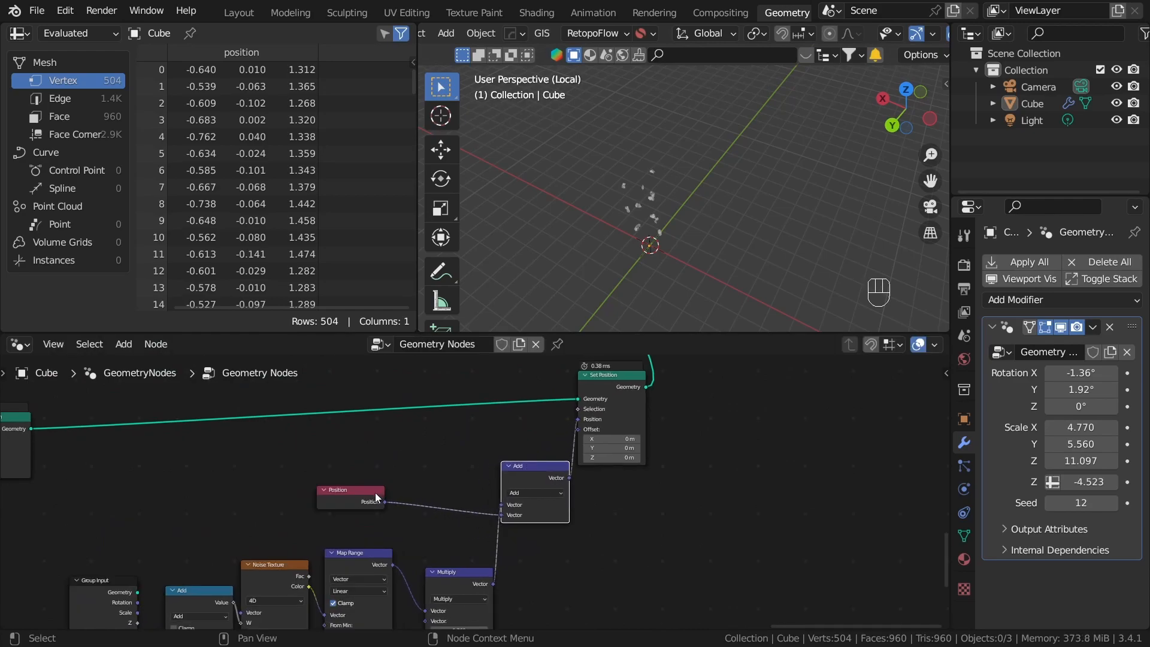
left_click_drag(377, 494, 438, 490)
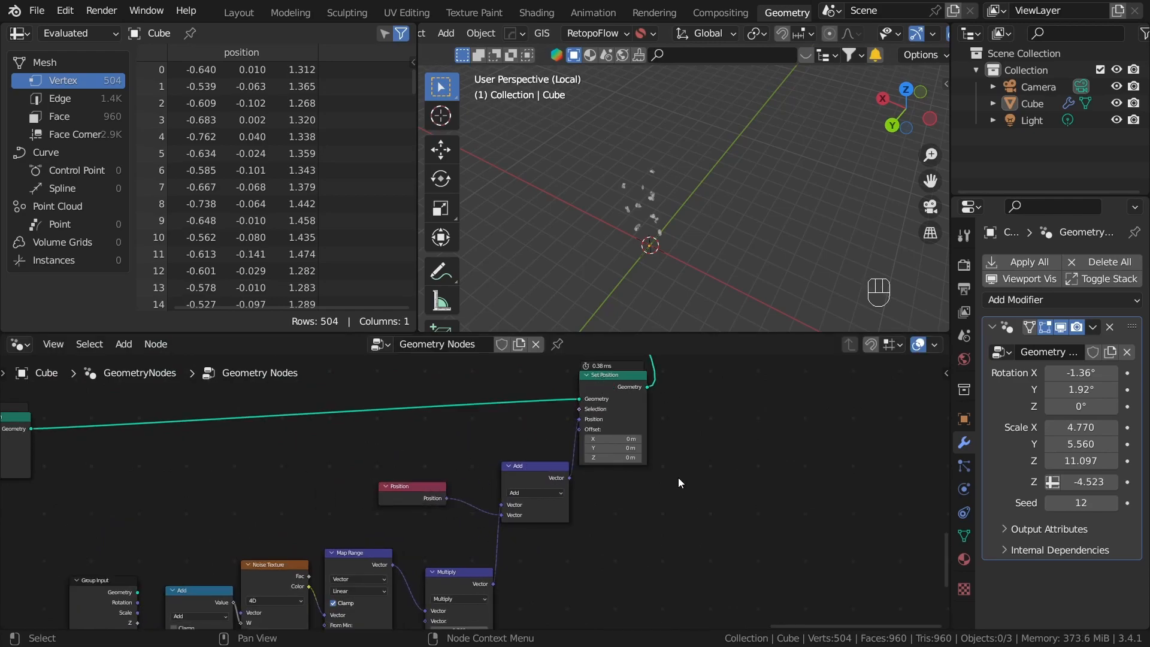
Lower all three components of the Multiply node's vector to soften the inclusions' noise deformation.
scroll(703, 450, "up", 1)
scroll(646, 216, "up", 4)
scroll(617, 252, "up", 2)
middle_click_drag(648, 218, 706, 217, "shift")
scroll(710, 214, "up", 2)
scroll(713, 499, "up", 3)
middle_click_drag(713, 499, 763, 459)
middle_click_drag(635, 274, 660, 172)
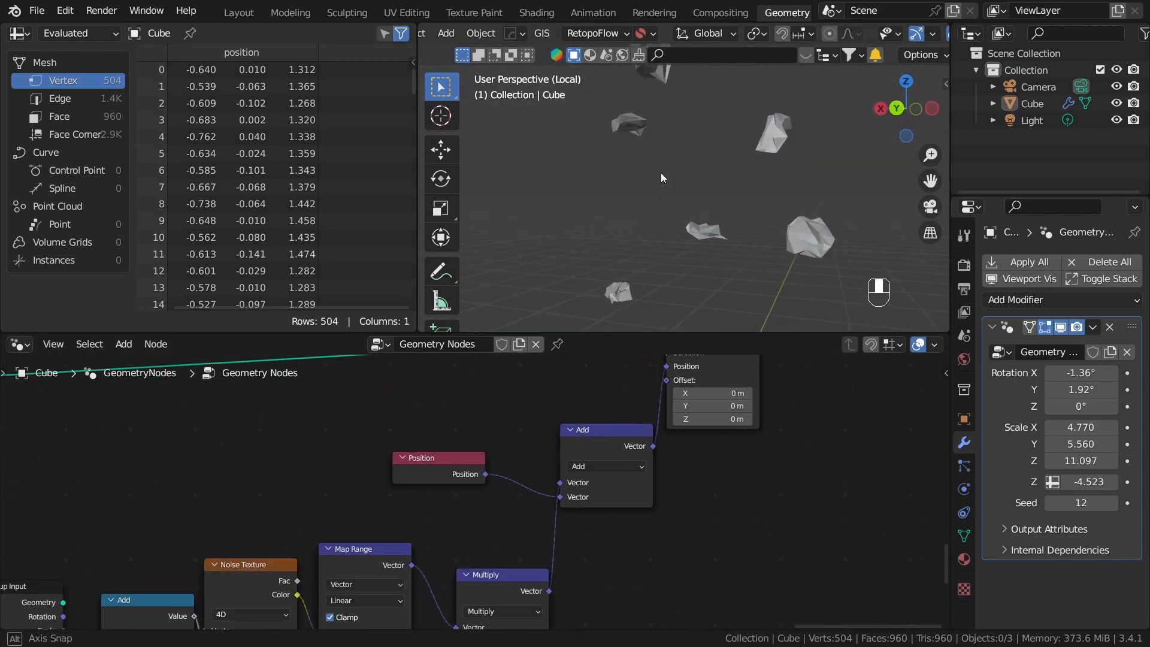
scroll(674, 534, "up", 2)
middle_click_drag(674, 533, 732, 375)
scroll(677, 431, "up", 2)
left_click_drag(619, 479, 560, 520)
Insert a Scale Elements node after the second Set Position and set its uniform face Scale to 0.670.
scroll(751, 449, "down", 5)
middle_click_drag(713, 443, 568, 617)
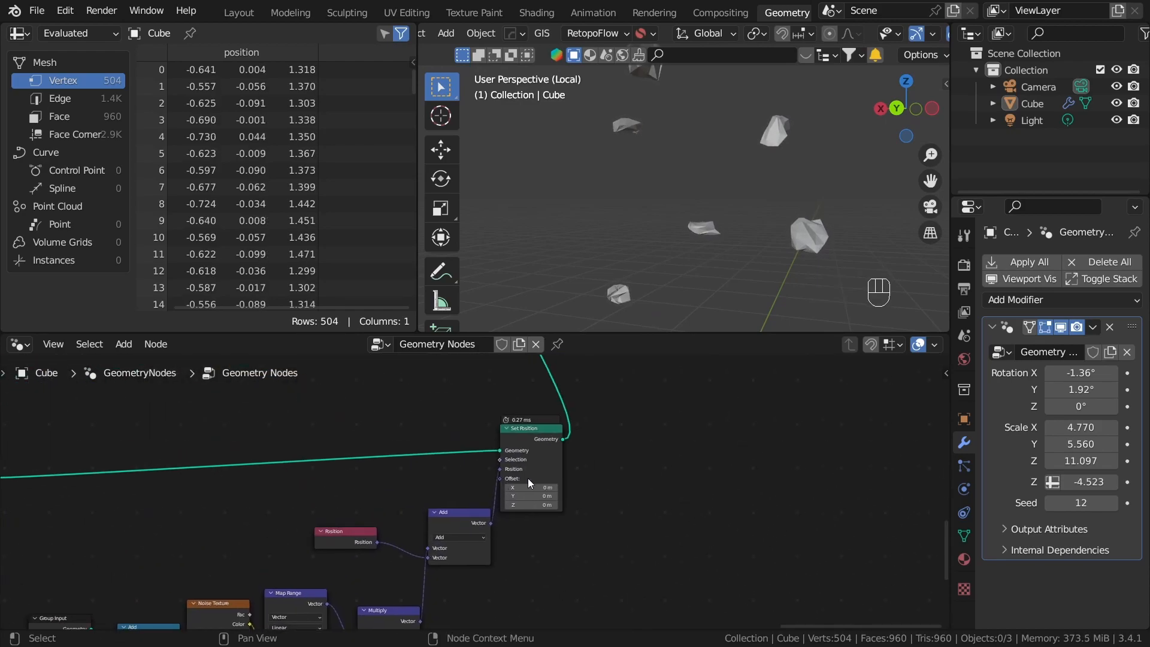
scroll(515, 479, "up", 2)
middle_click_drag(555, 419, 527, 456)
left_click_drag(527, 456, 533, 459)
scroll(666, 236, "down", 10)
middle_click_drag(666, 236, 698, 235)
scroll(741, 154, "up", 2)
scroll(742, 157, "up", 3)
middle_click_drag(620, 398, 608, 423)
key("shift+a")
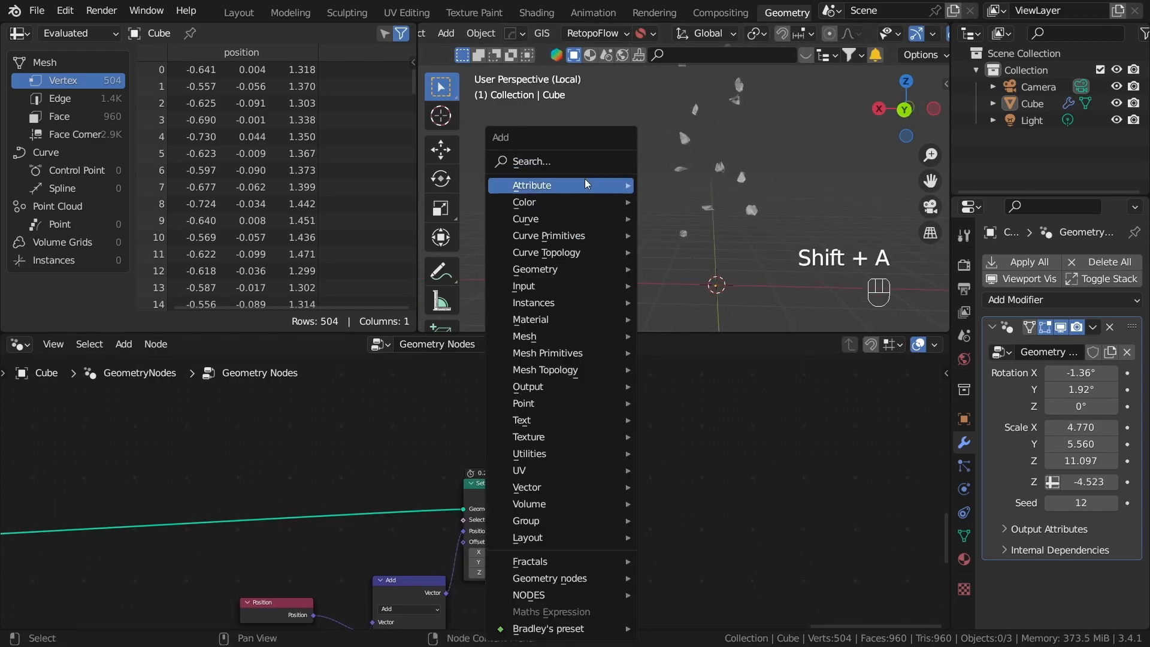
left_click(575, 161)
type("sca")
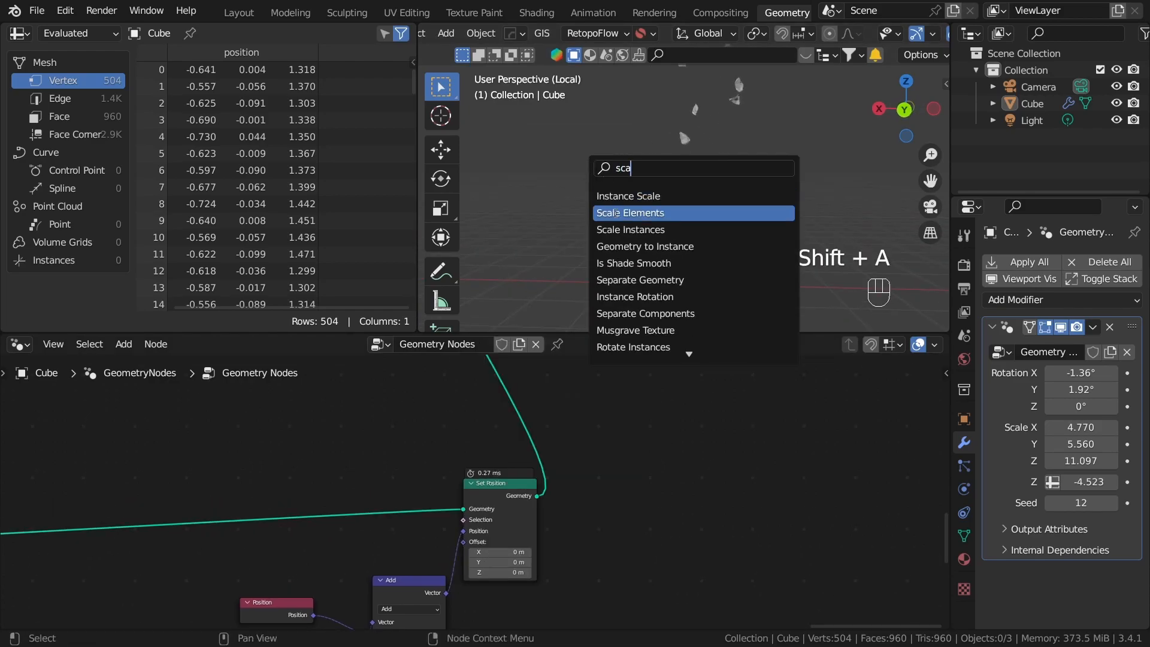
left_click(615, 213)
left_click(568, 455)
scroll(654, 522, "up", 4)
mouse_move(684, 511)
left_mouse_down("shift")
mouse_move(622, 510)
mouse_move(665, 511)
left_mouse_up("shift")
middle_click_drag(671, 252, 658, 180)
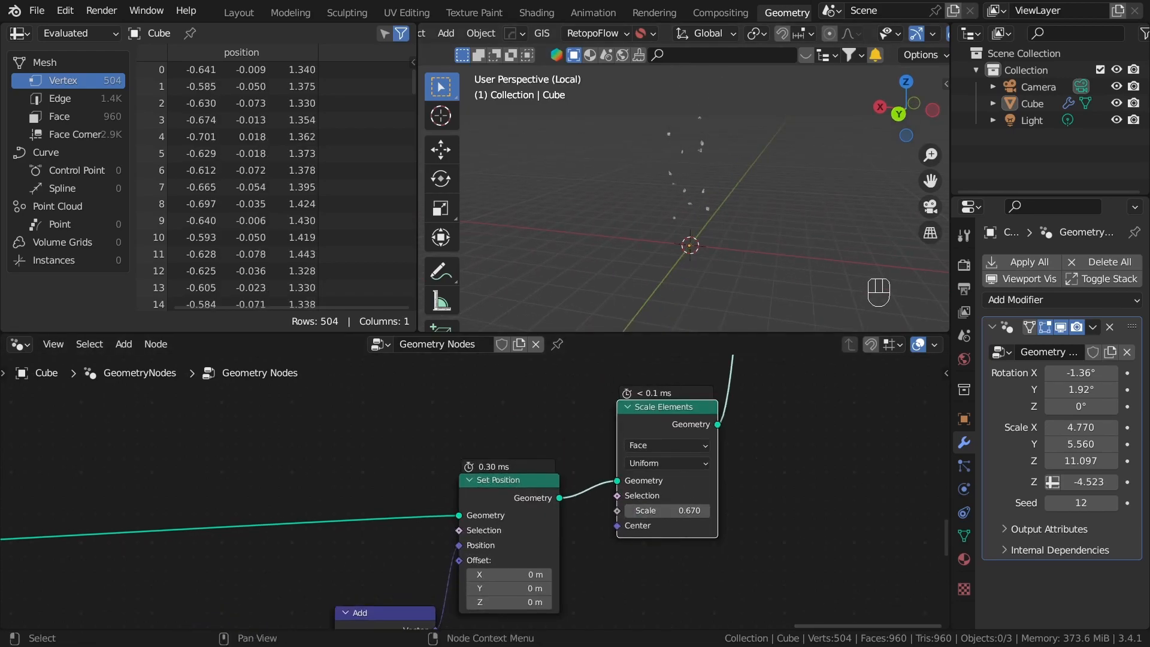
Try a Density of 3.580 on the Mesh to Volume node and undo the change.
scroll(645, 510, "down", 16)
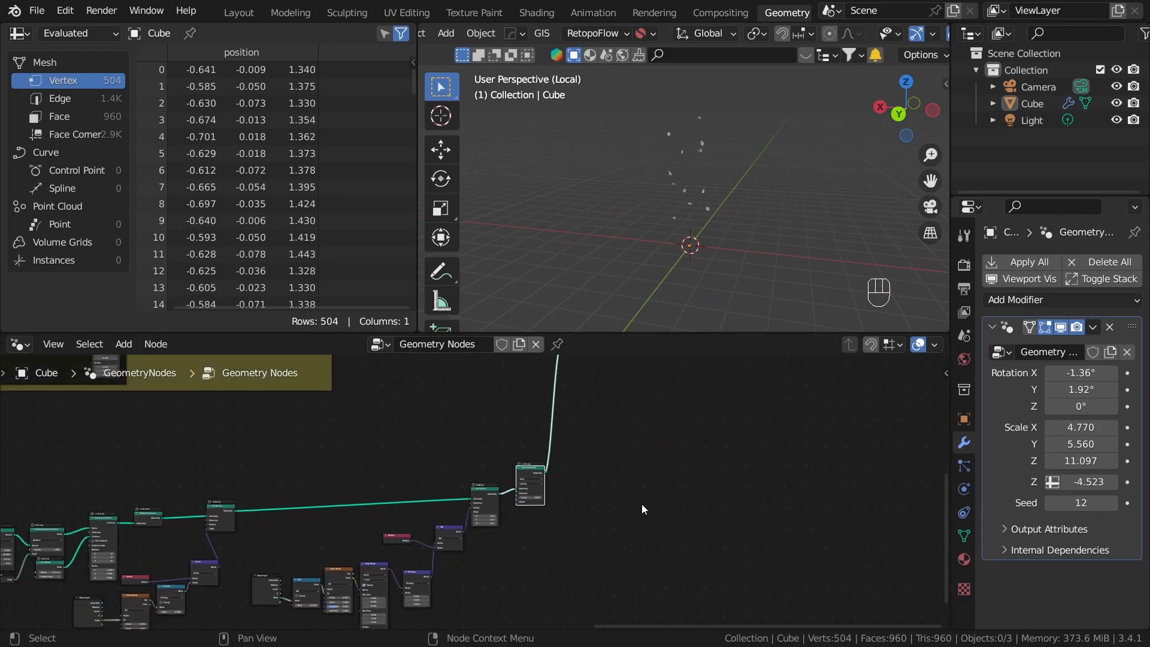
scroll(644, 510, "up", 4)
mouse_move(726, 262)
middle_mouse_down()
mouse_move(708, 256)
mouse_move(746, 259)
middle_mouse_up()
middle_click_drag(365, 551, 933, 461)
scroll(659, 454, "up", 2)
middle_click_drag(405, 558, 551, 594)
scroll(551, 594, "up", 5)
scroll(506, 434, "up", 3)
middle_click_drag(418, 484, 555, 510)
scroll(507, 452, "up", 5)
scroll(555, 510, "up", 2)
left_click_drag(560, 495, 659, 494, "shift")
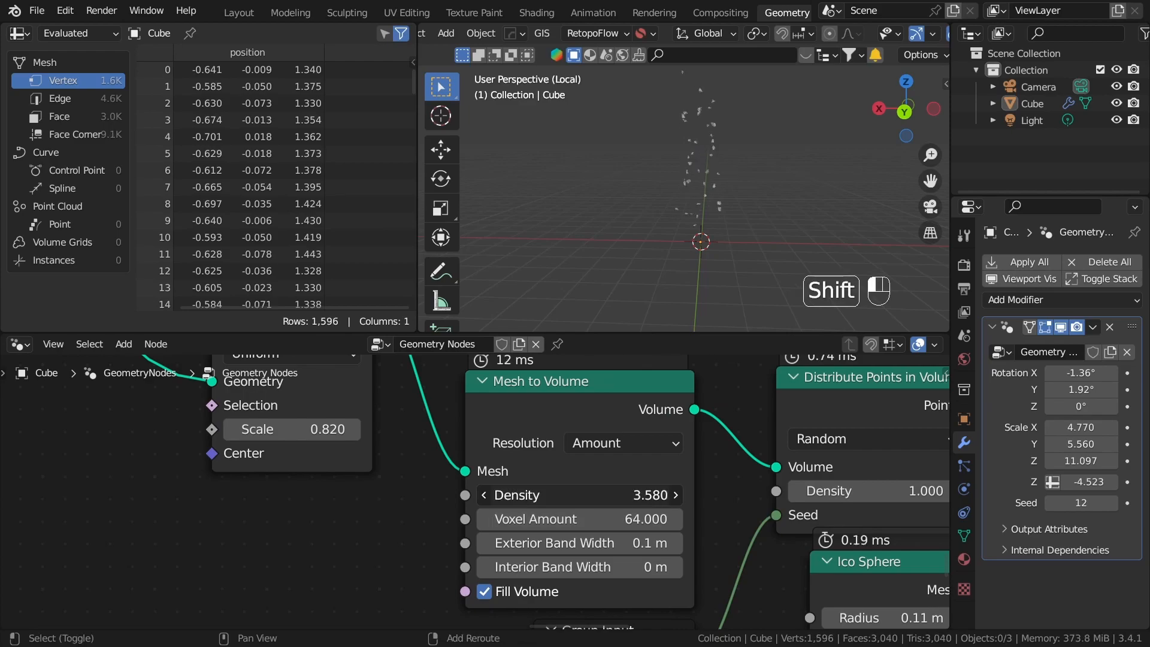
key("ctrl+z")
key("ctrl+z")
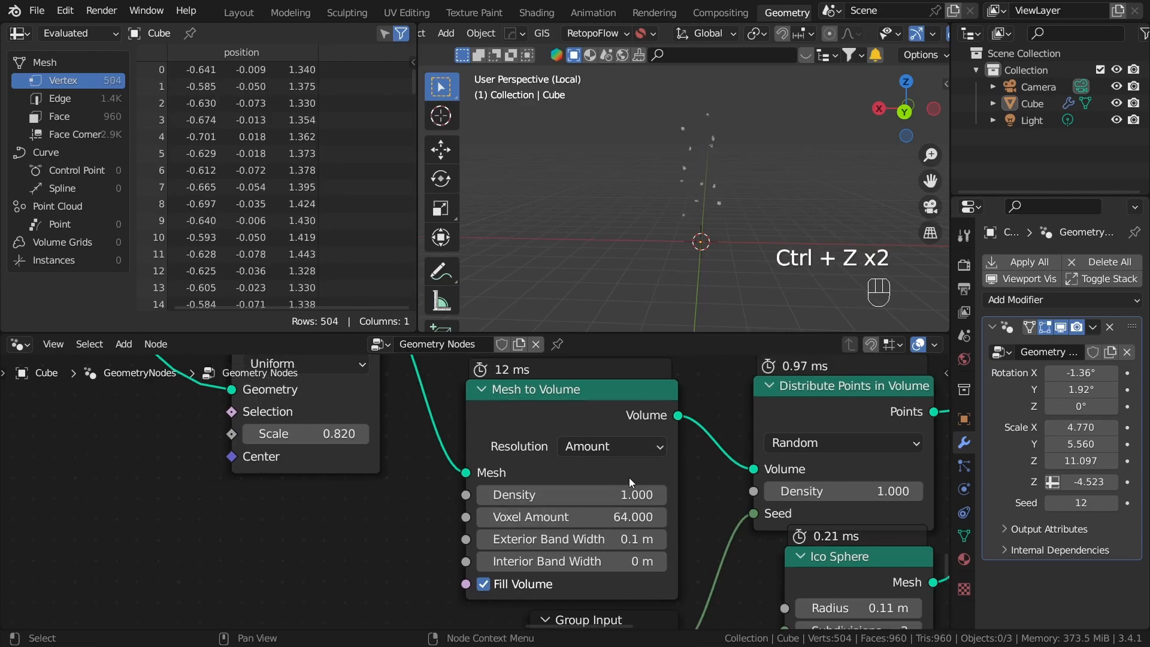
Set the Distribute Points in Volume node's Density to 2.790.
scroll(712, 501, "down", 2)
middle_click_drag(717, 506, 517, 506)
scroll(579, 389, "up", 3)
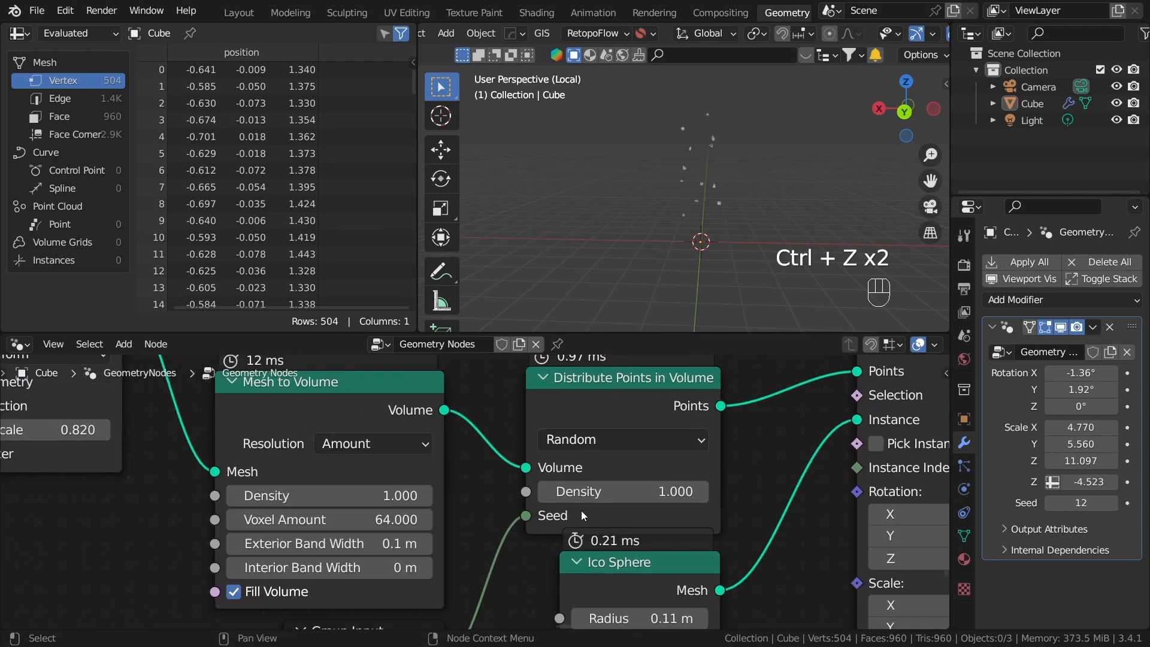
left_click_drag(623, 491, 659, 491, "shift")
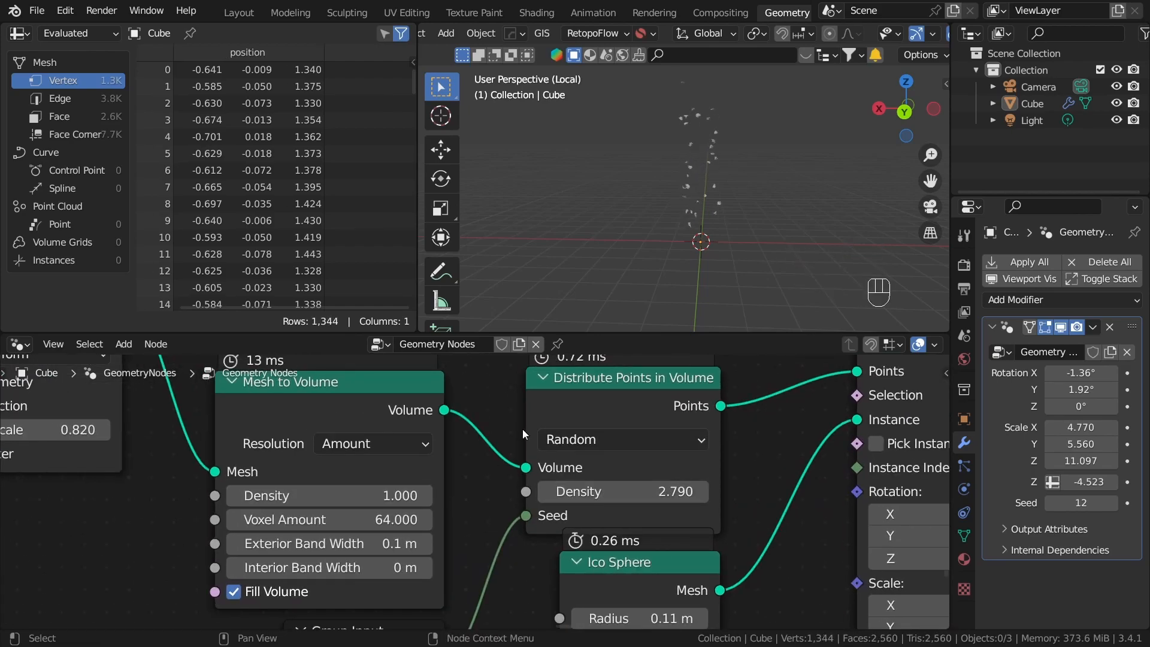
scroll(523, 432, "down", 5)
scroll(416, 472, "down", 8)
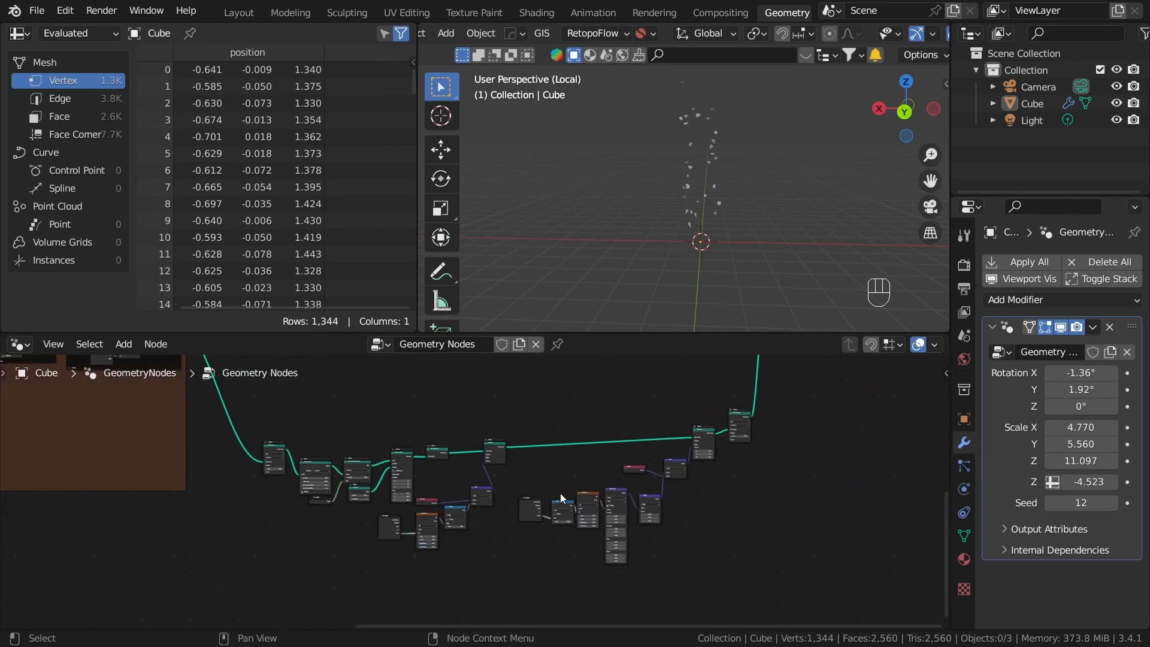
Reposition the Set Position and Scale Elements nodes at the end of the inclusions' node chain.
middle_click_drag(773, 510, 554, 535)
scroll(554, 535, "up", 4)
scroll(453, 408, "up", 3)
middle_click_drag(414, 495, 561, 430)
scroll(561, 429, "up", 3)
left_click_drag(560, 423, 529, 427)
left_click_drag(634, 408, 634, 435)
Frame the second Set Position node together with its noise nodes and label the frame "Randomize shape".
scroll(687, 465, "down", 5)
left_click_drag(320, 453, 588, 560)
scroll(460, 432, "down", 3)
left_click_drag(387, 373, 603, 522)
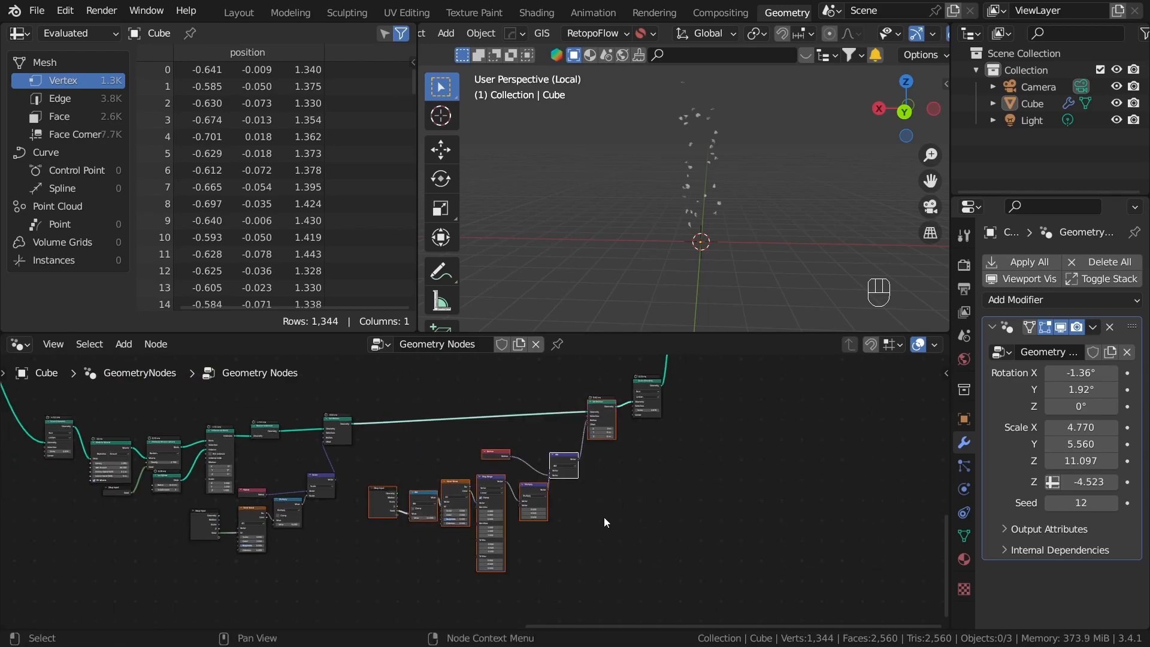
key("ctrl+j")
left_click(506, 400)
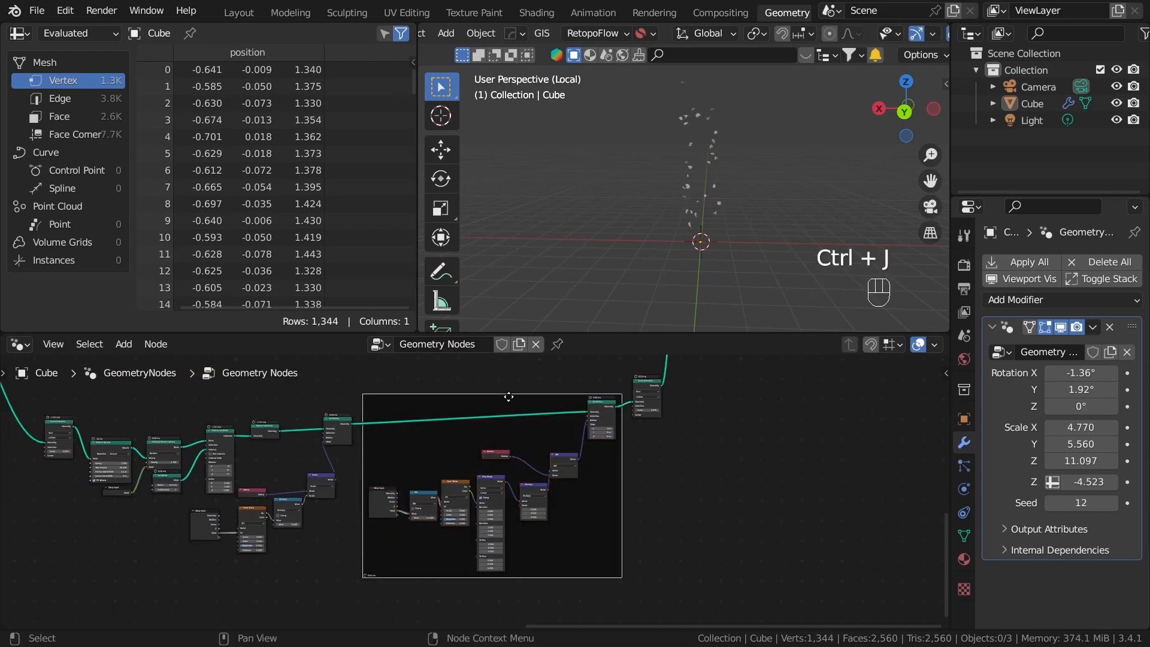
key("F2")
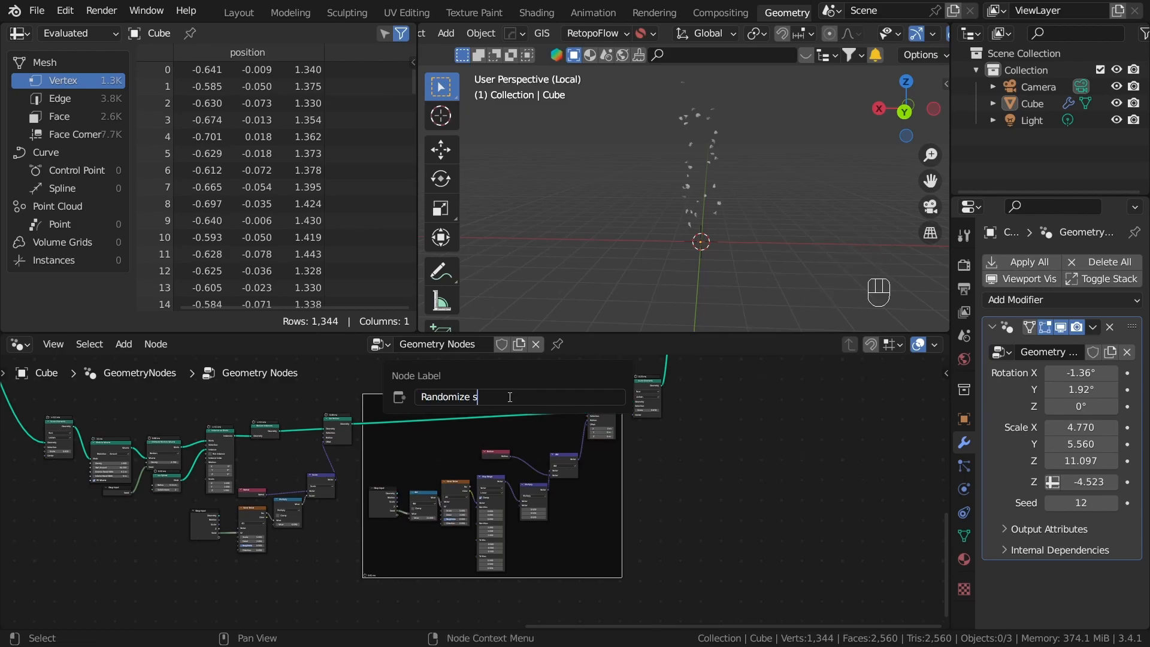
key("Return")
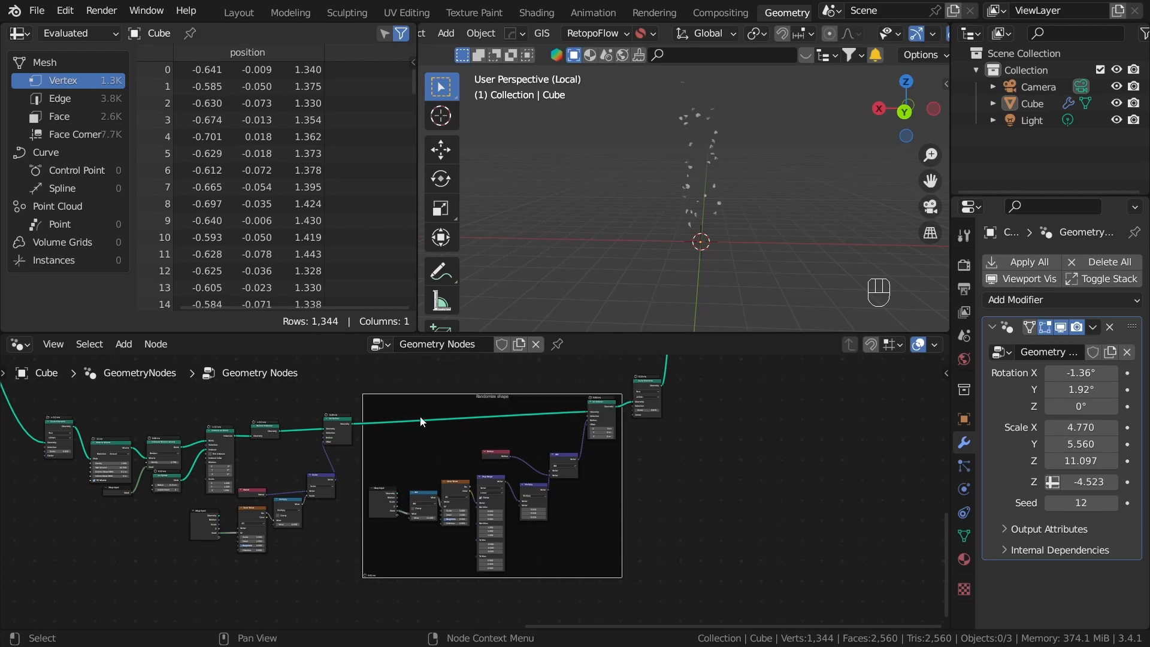
Arrange the Mesh to Volume, Distribute Points in Volume and Group Input nodes compactly beside the first Scale Elements node.
scroll(591, 469, "left", 10, "ctrl")
middle_click_drag(584, 498, 658, 485)
scroll(658, 485, "up", 3)
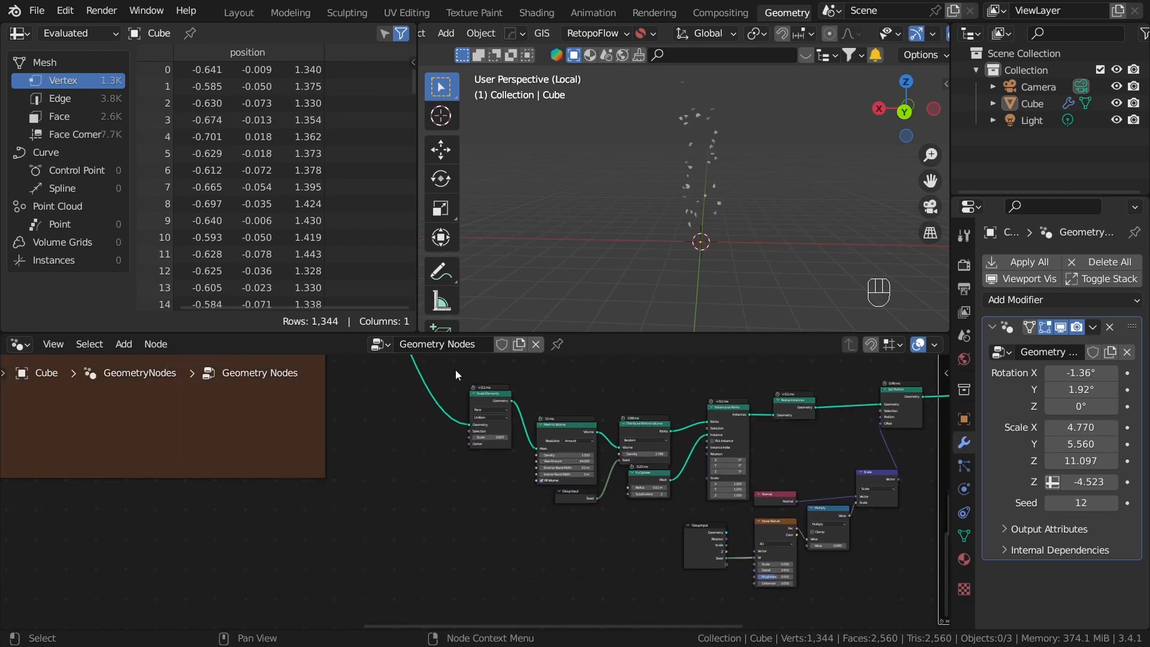
left_click_drag(567, 424, 553, 397)
left_click_drag(636, 426, 614, 409)
left_click_drag(587, 490, 541, 468)
Frame the Scale Elements, Mesh to Volume, Distribute Points in Volume and Group Input nodes and label the frame "distribute points in mesh".
left_click_drag(453, 377, 607, 490)
key("ctrl+j")
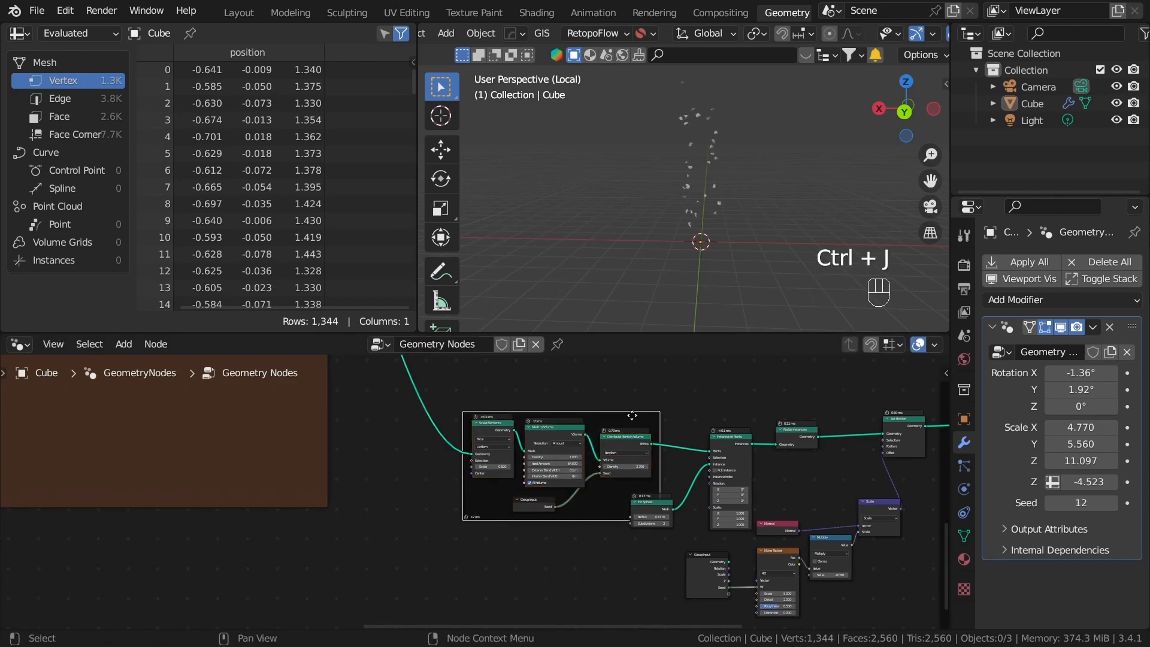
key("F2")
type("distribute points")
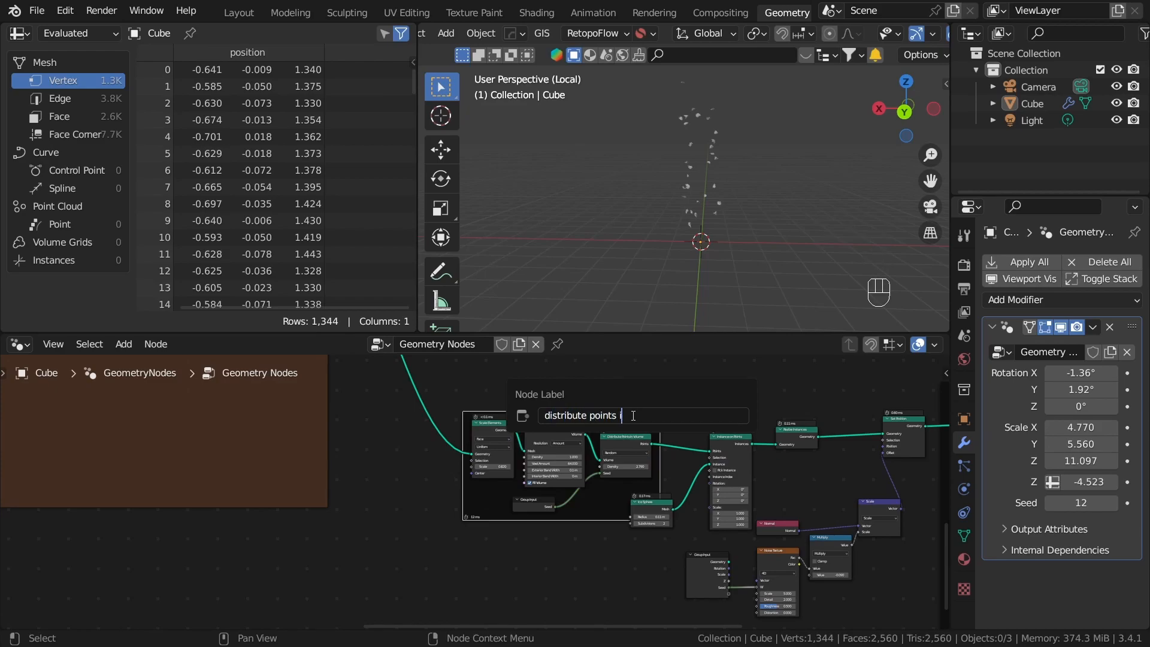
key("Return")
Frame the Ico Sphere, Instance on Points, Realize Instances and first Set Position nodes with their noise nodes, and label it "Randomize scale".
middle_click_drag(568, 540, 364, 538)
left_click_drag(390, 413, 332, 413)
left_click(564, 441)
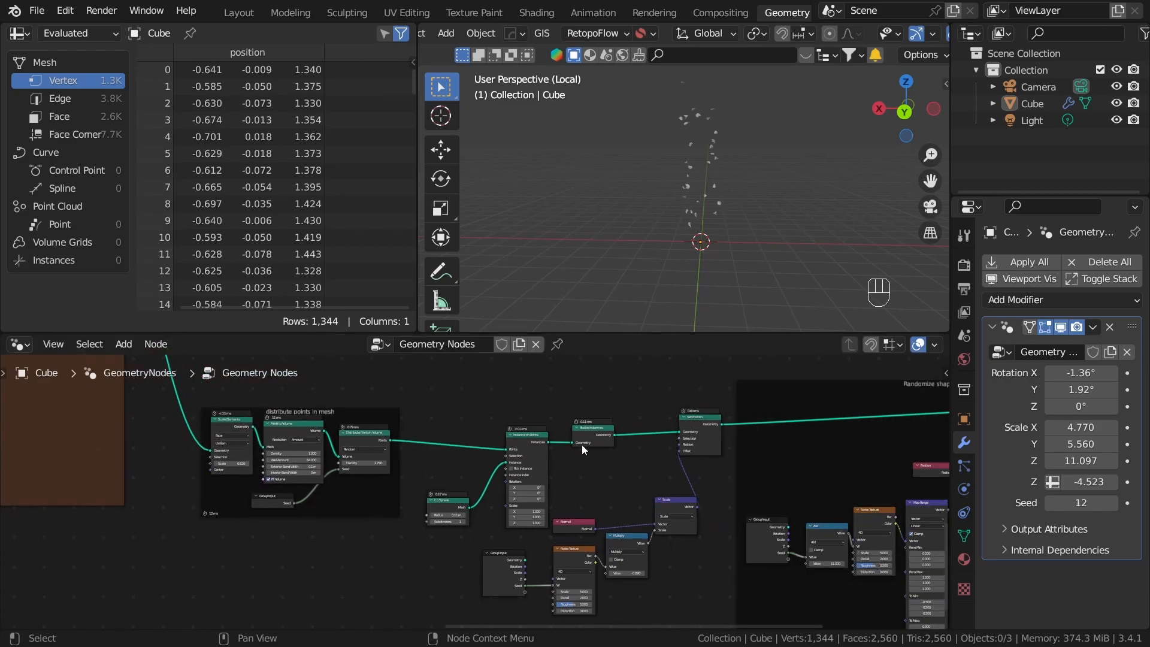
scroll(564, 445, "down", 2)
left_click_drag(449, 422, 631, 585)
key("ctrl+j")
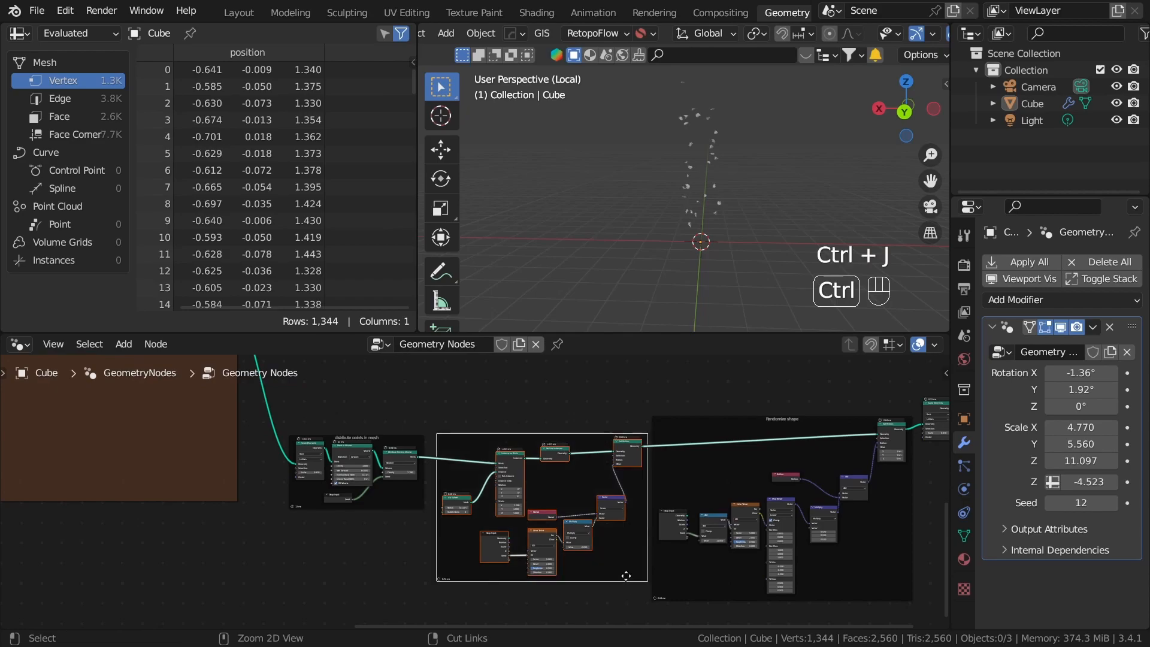
scroll(536, 410, "up", 2)
left_click_drag(565, 405, 552, 402)
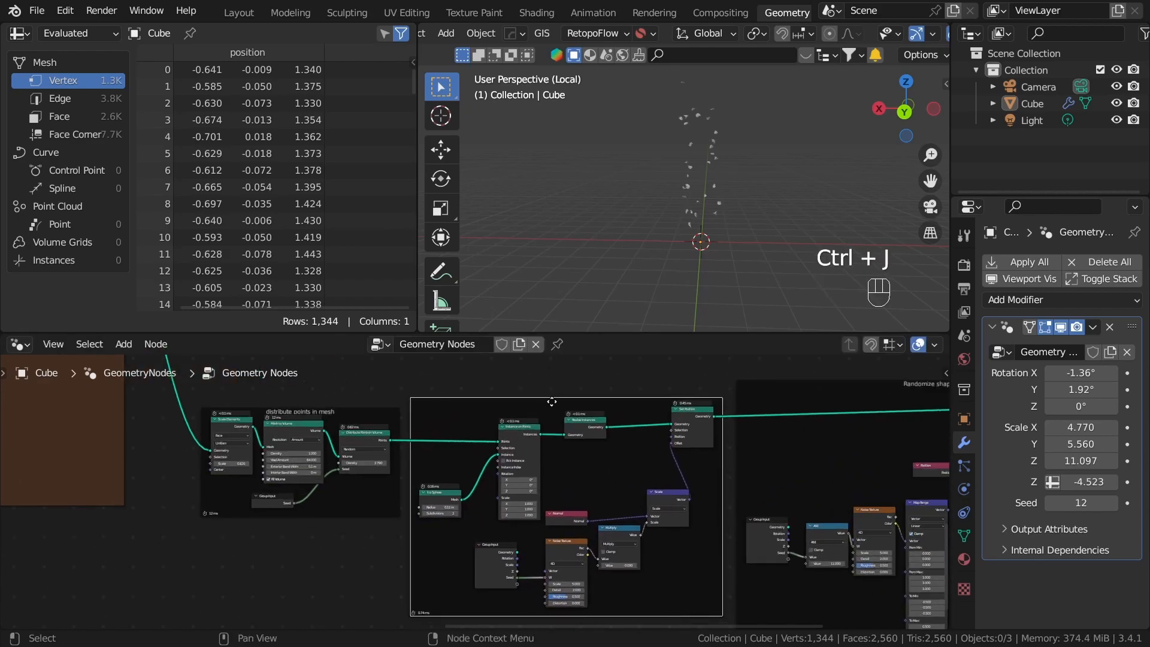
key("F2")
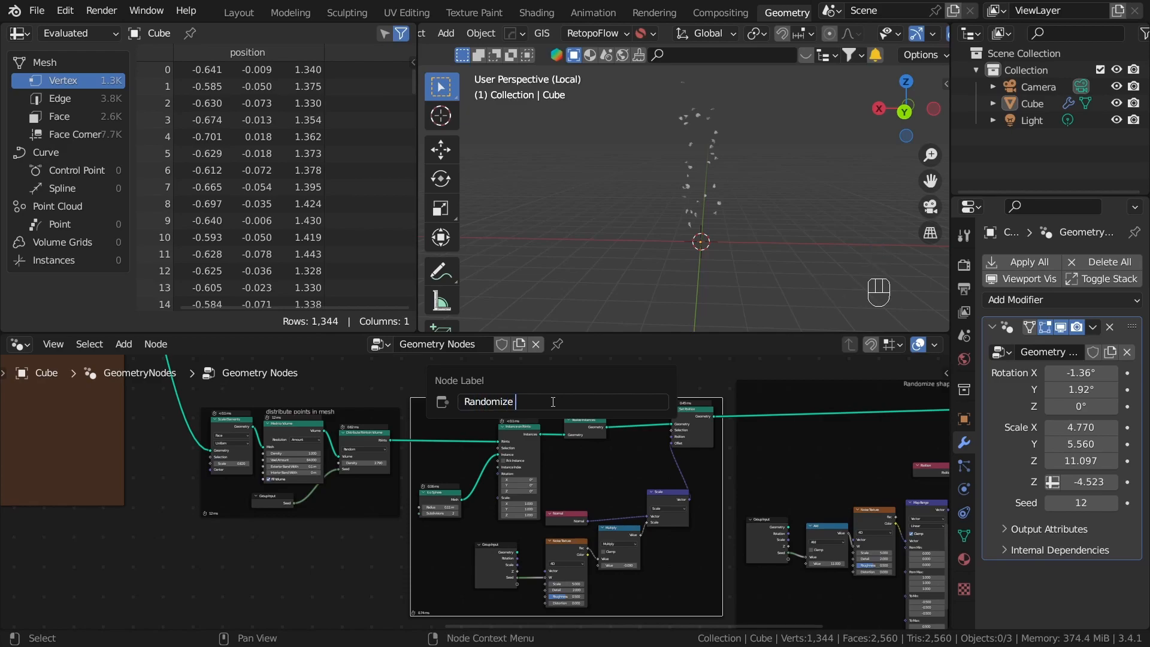
key("Return")
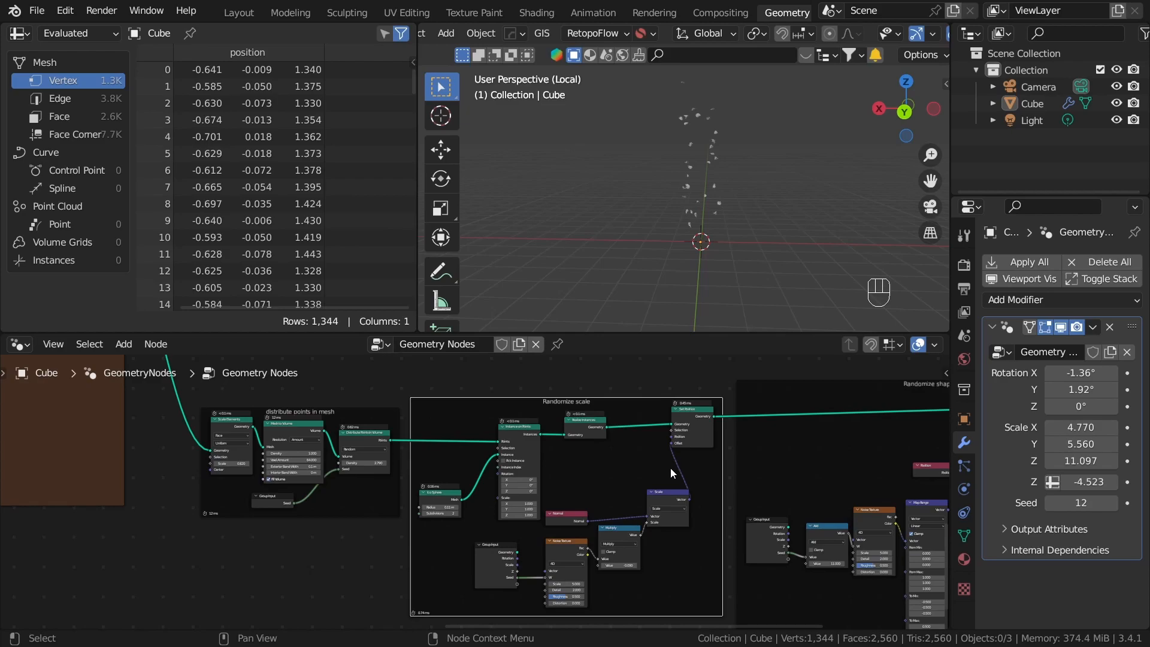
Save the file and reposition the last Scale Elements node beside the Randomize shape frame.
scroll(675, 465, "down", 2)
left_click(605, 400)
middle_click_drag(713, 451, 597, 459)
key("ctrl+s")
middle_click_drag(813, 493, 619, 463)
scroll(655, 504, "down", 3)
scroll(662, 400, "up", 5)
middle_click_drag(739, 390, 606, 501)
scroll(606, 500, "up", 6)
scroll(605, 500, "up", 1)
left_click_drag(632, 453, 619, 480)
middle_click_drag(679, 529, 544, 532)
scroll(545, 533, "up", 4)
Insert a Set Shade Smooth node after the last Scale Elements node and place the two side by side.
left_click(550, 459)
key("shift+a")
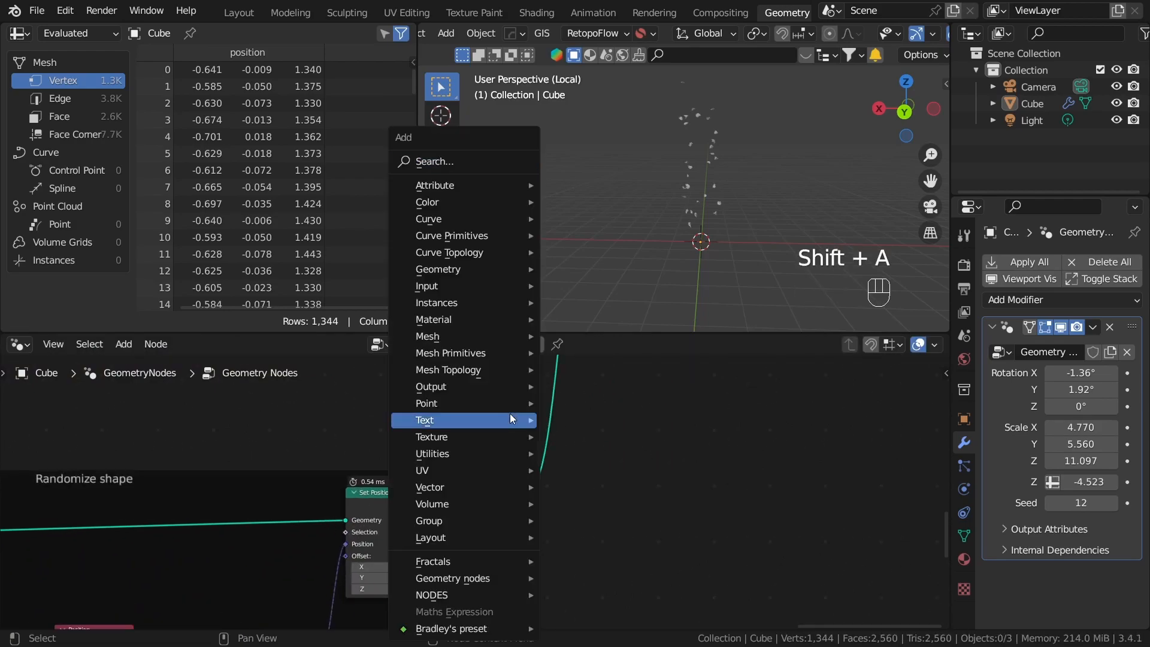
left_click(483, 160)
type("smoo")
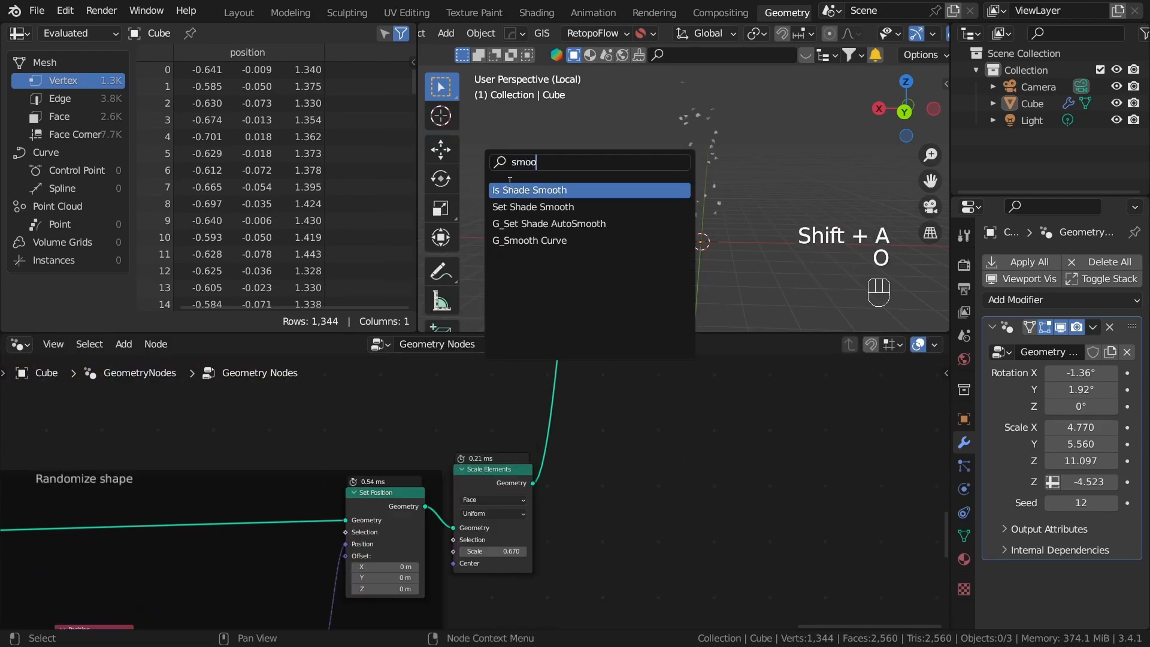
left_click(527, 207)
left_click(555, 479)
scroll(646, 509, "up", 2)
left_click_drag(684, 401, 640, 467)
left_click(794, 472)
scroll(551, 552, "down", 5)
scroll(539, 580, "up", 6)
left_click_drag(531, 477, 564, 468)
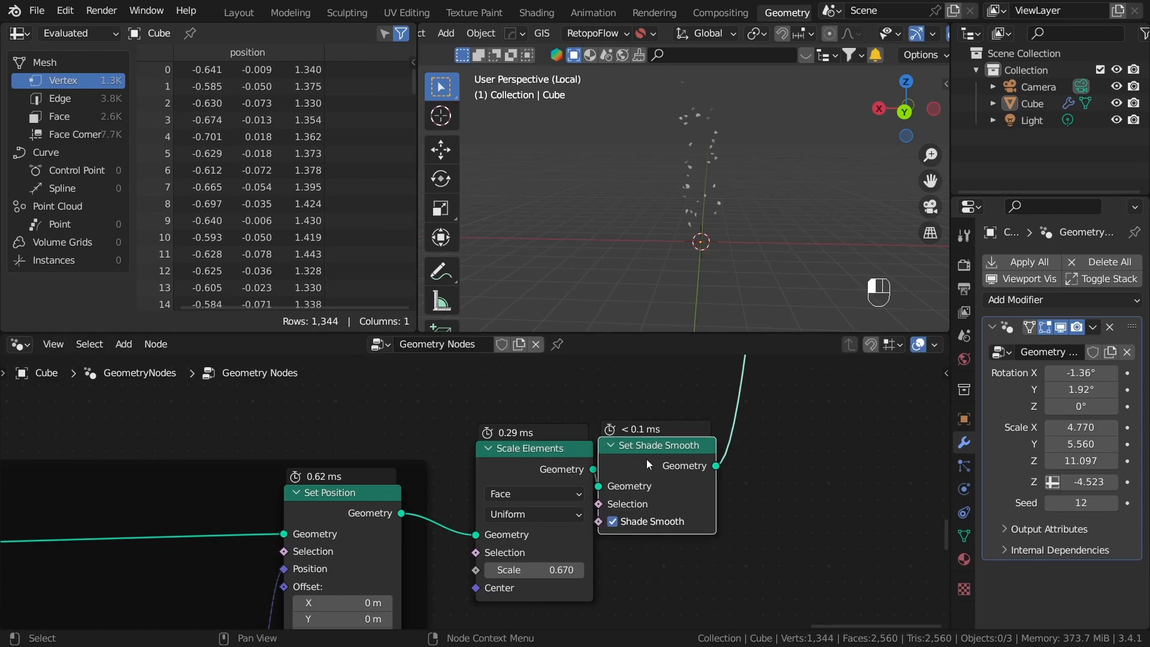
Add a Group Input node near the last Scale Elements node.
scroll(584, 428, "down", 1)
key("shift+a")
left_click(489, 158)
type("in")
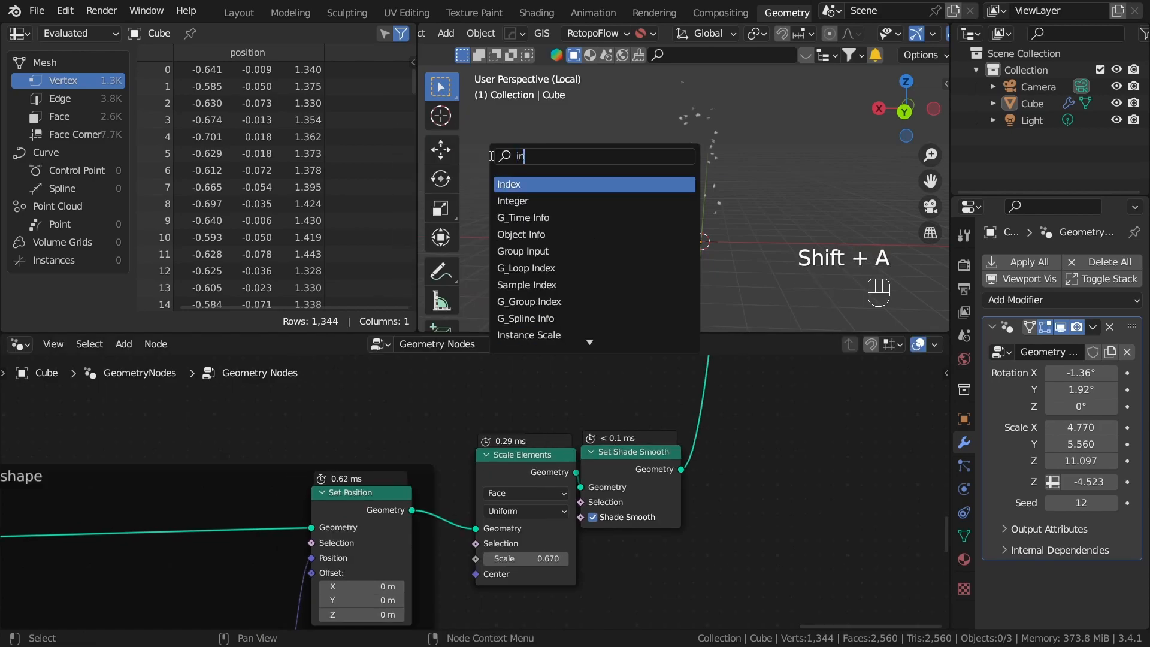
type("p")
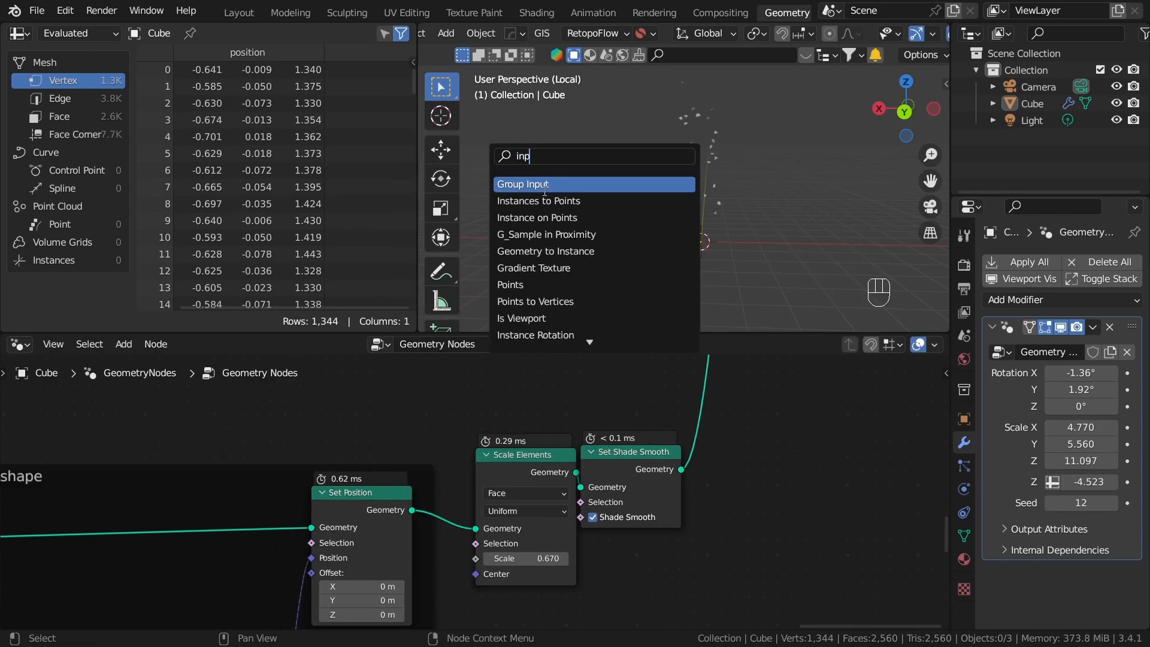
left_click(532, 183)
left_click(349, 392)
Expose the last Scale Elements node's Scale as a group input, hide the Group Input's unused sockets and reposition it.
scroll(436, 430, "up", 3)
left_click_drag(373, 428, 477, 576)
scroll(485, 580, "down", 2)
middle_click_drag(395, 460, 473, 460)
middle_click_drag(384, 479, 593, 436)
key("ctrl+h")
scroll(570, 482, "down", 3)
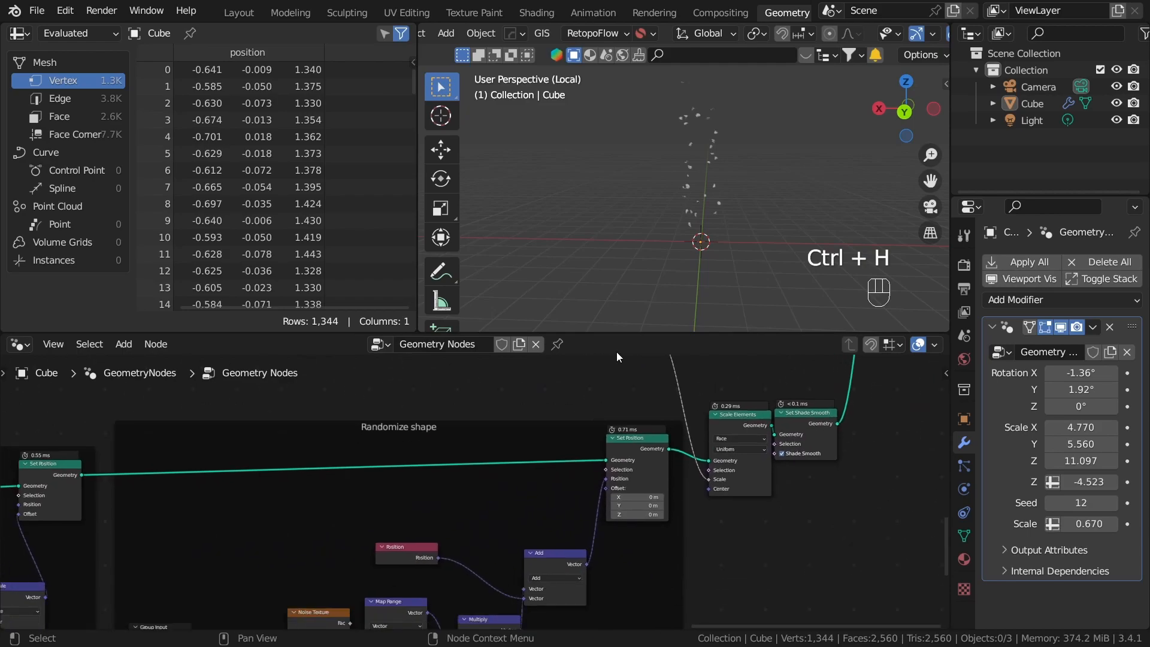
middle_click_drag(616, 357, 573, 407)
left_click_drag(576, 396, 594, 451)
middle_click_drag(593, 451, 667, 378)
Show all sockets of the Group Input node in the distribute points frame and move it beneath the Scale Elements node.
scroll(586, 561, "down", 2)
middle_click_drag(586, 561, 648, 474)
scroll(541, 540, "up", 1)
middle_click_drag(540, 540, 498, 584)
middle_click_drag(333, 481, 659, 453)
middle_click_drag(402, 525, 620, 445)
middle_click_drag(538, 432, 581, 514)
middle_click_drag(423, 509, 691, 562)
middle_click_drag(585, 518, 665, 497)
scroll(553, 486, "up", 2)
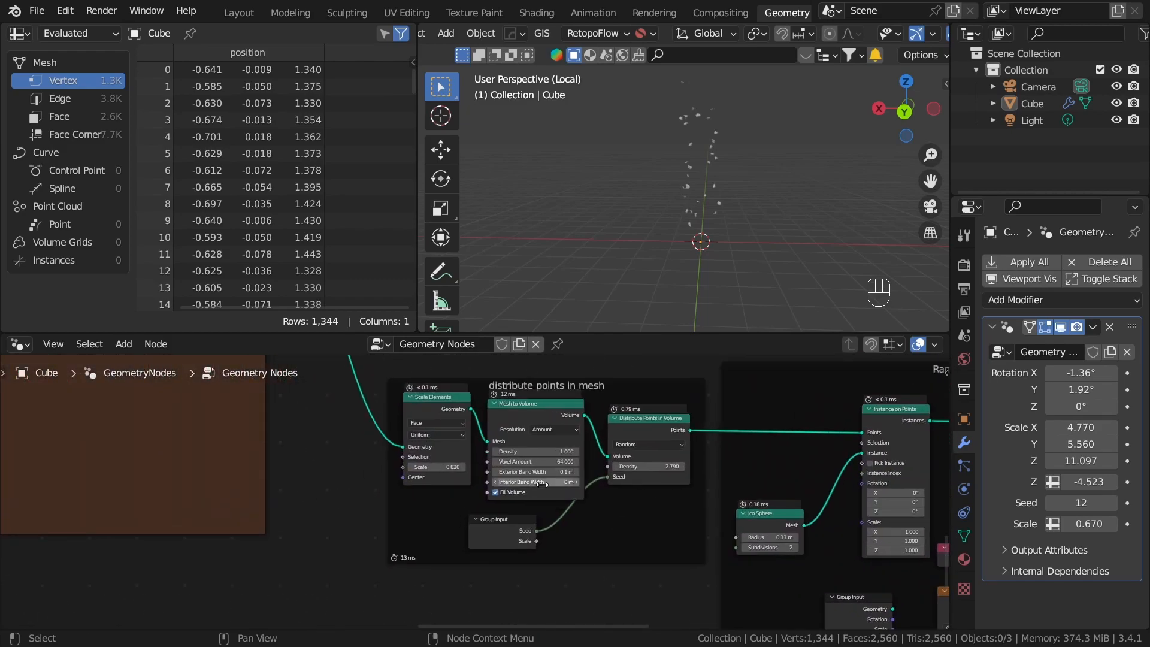
scroll(485, 520, "up", 4)
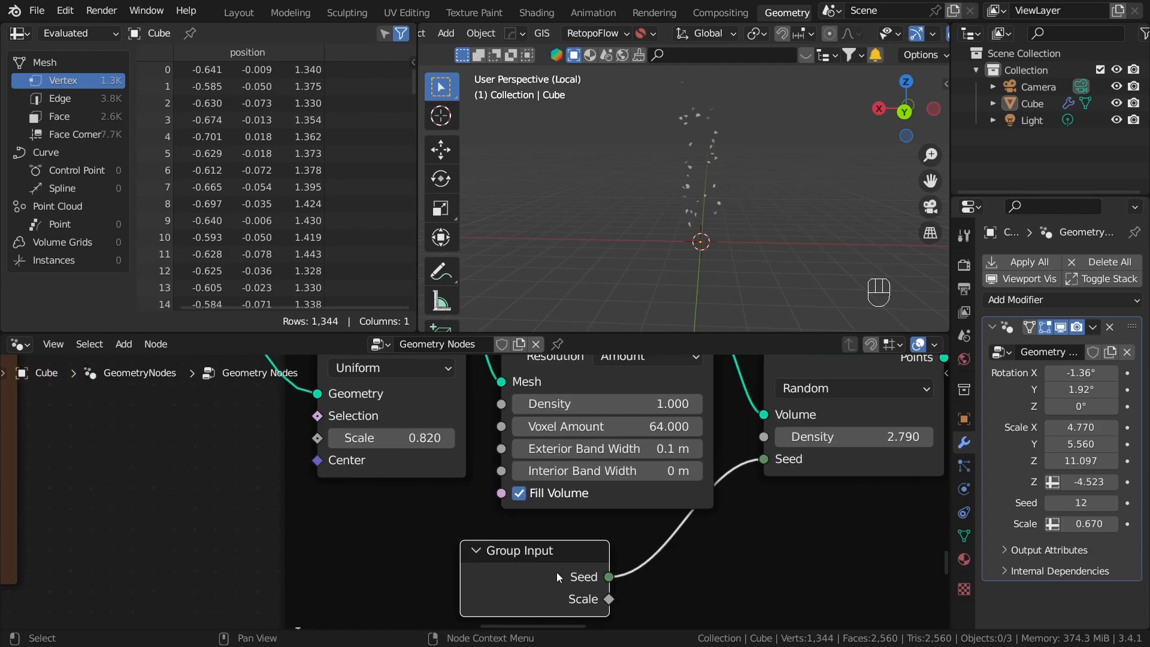
key("ctrl+h")
scroll(642, 545, "down", 2)
left_click_drag(605, 558, 498, 547)
middle_click_drag(498, 546, 529, 566)
Expose the Distribute Points in Volume node's Density as a group input.
left_click_drag(529, 566, 537, 437)
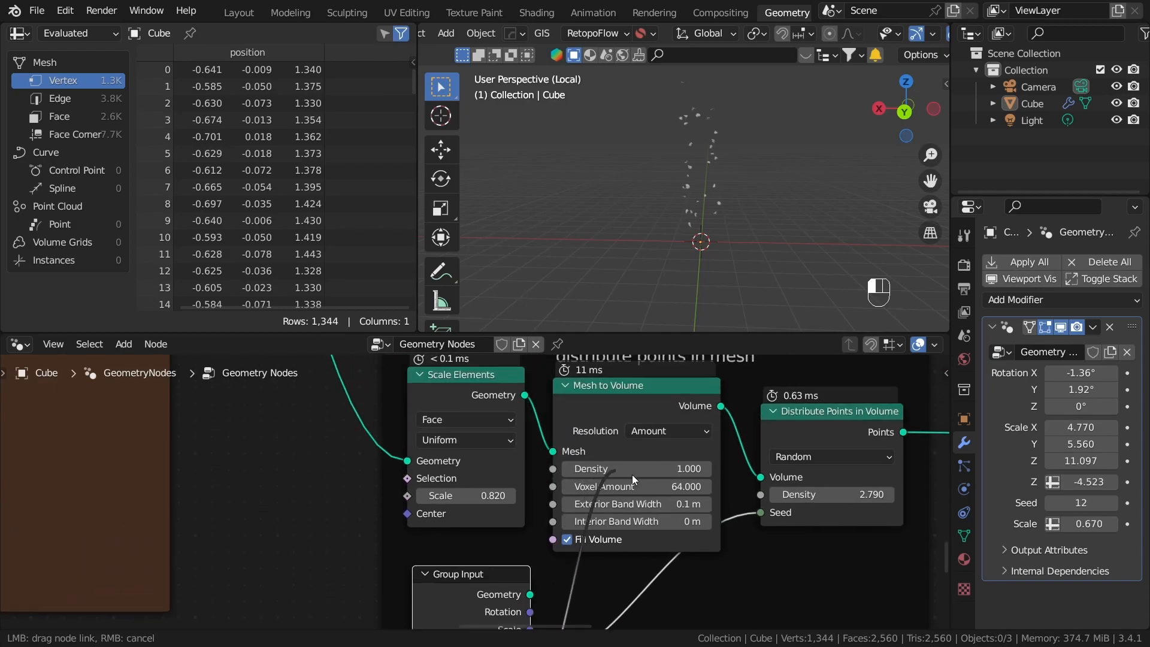
left_click_drag(768, 497, 760, 494)
middle_click_drag(496, 627, 525, 526)
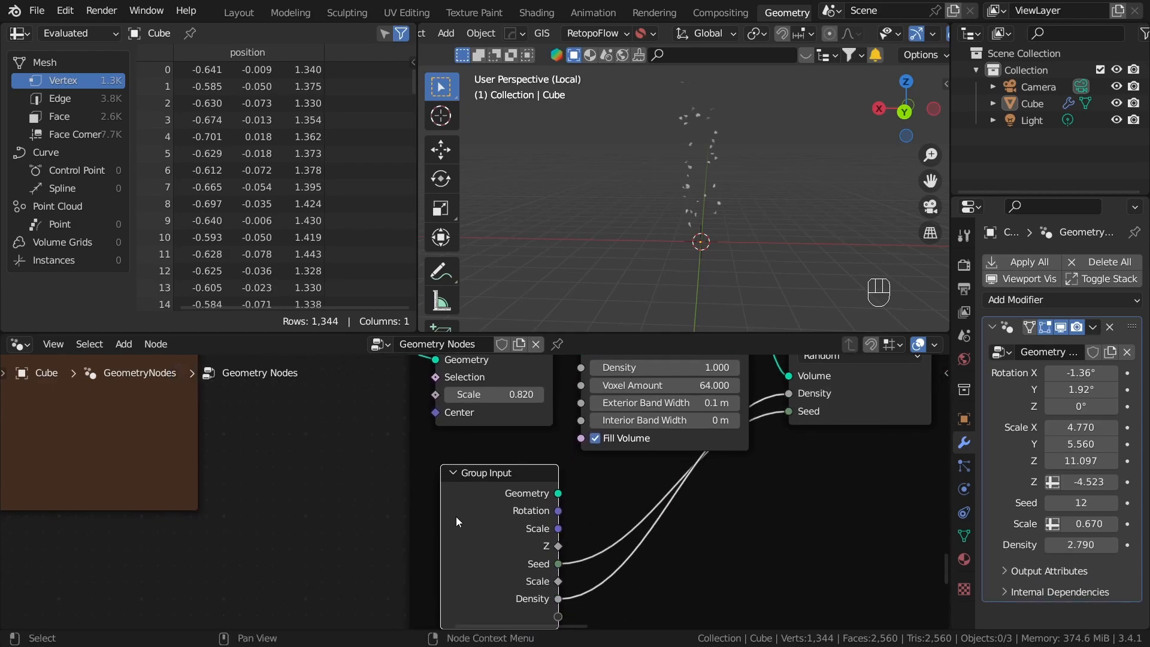
Hide the Group Input's unused sockets and set the modifier's Density to 3.094 and Scale to 0.412.
key("ctrl+h")
left_click(587, 574)
scroll(742, 487, "down", 6)
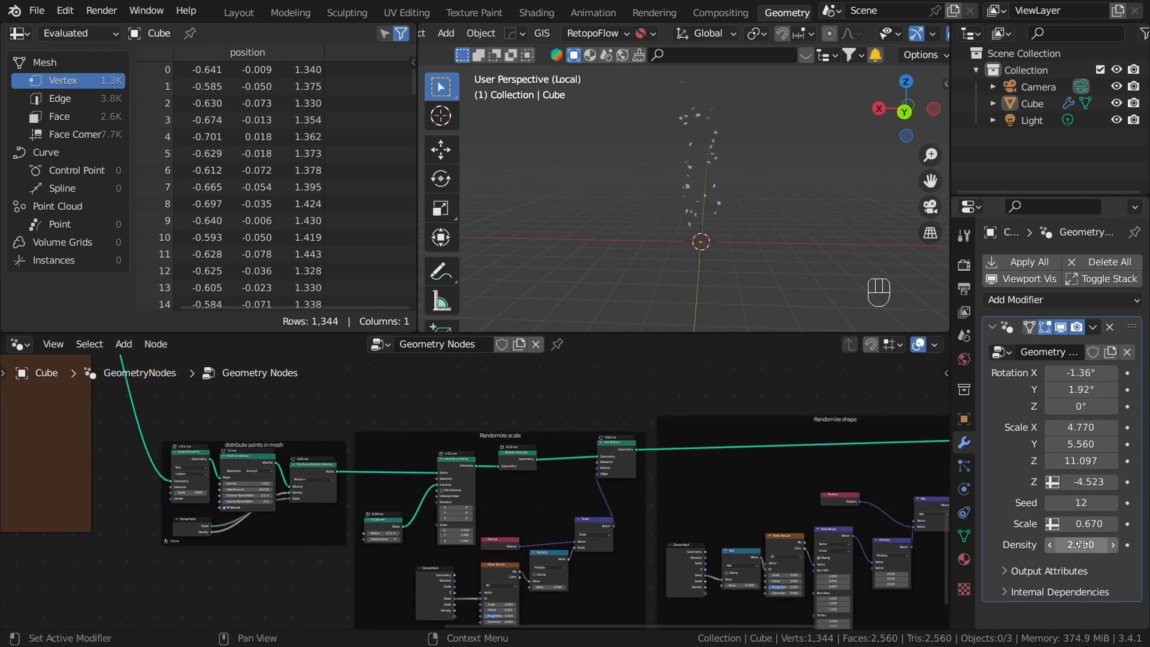
mouse_move(1080, 545)
left_mouse_down("shift")
mouse_move(1066, 545)
mouse_move(1093, 523)
mouse_move(1137, 523)
mouse_move(1078, 524)
left_mouse_up("shift")
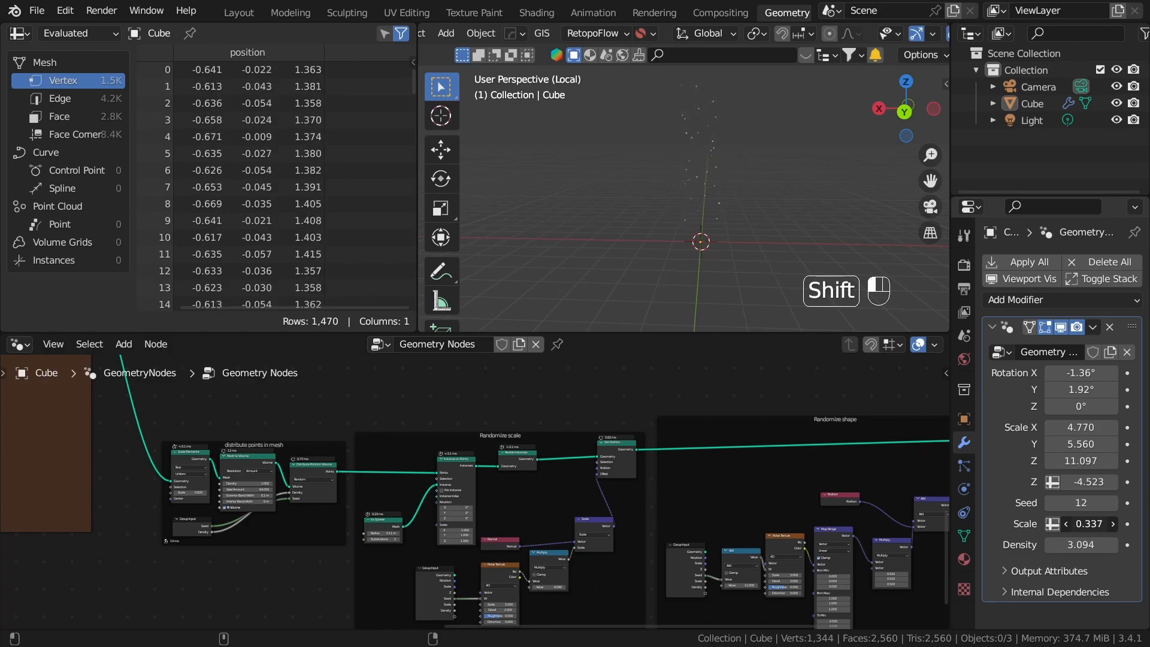
Add a Join Geometry node after the Mesh Boolean node, outside the Edge imperfections frame.
middle_click_drag(660, 401, 595, 565)
scroll(594, 565, "up", 4)
key("shift+a")
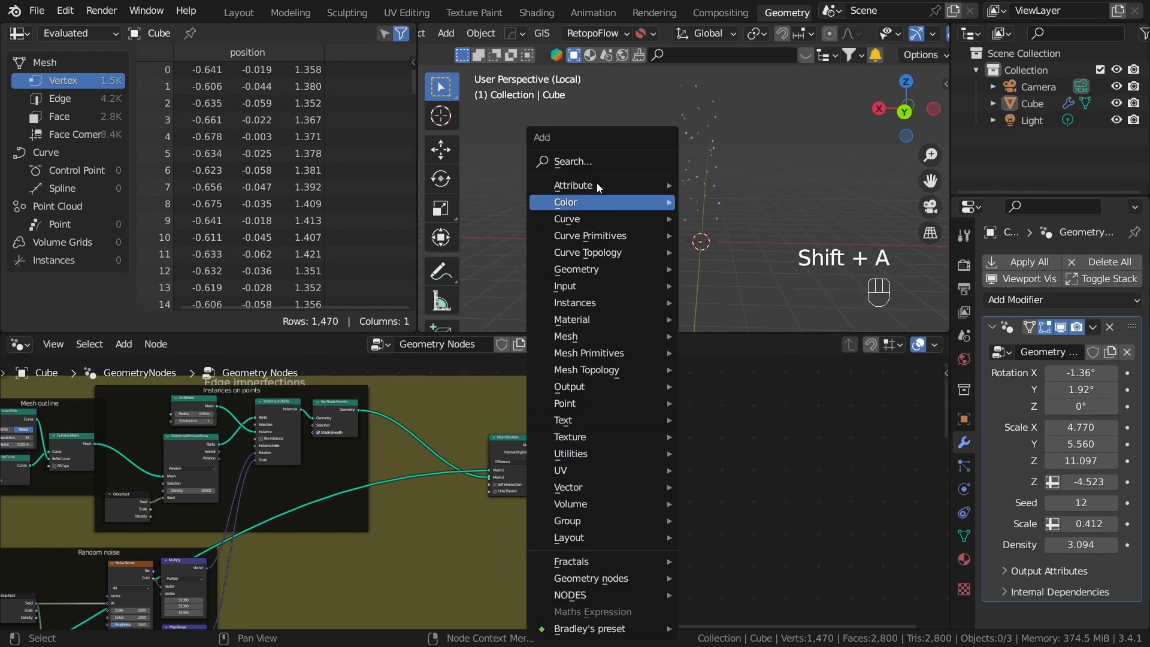
type("join")
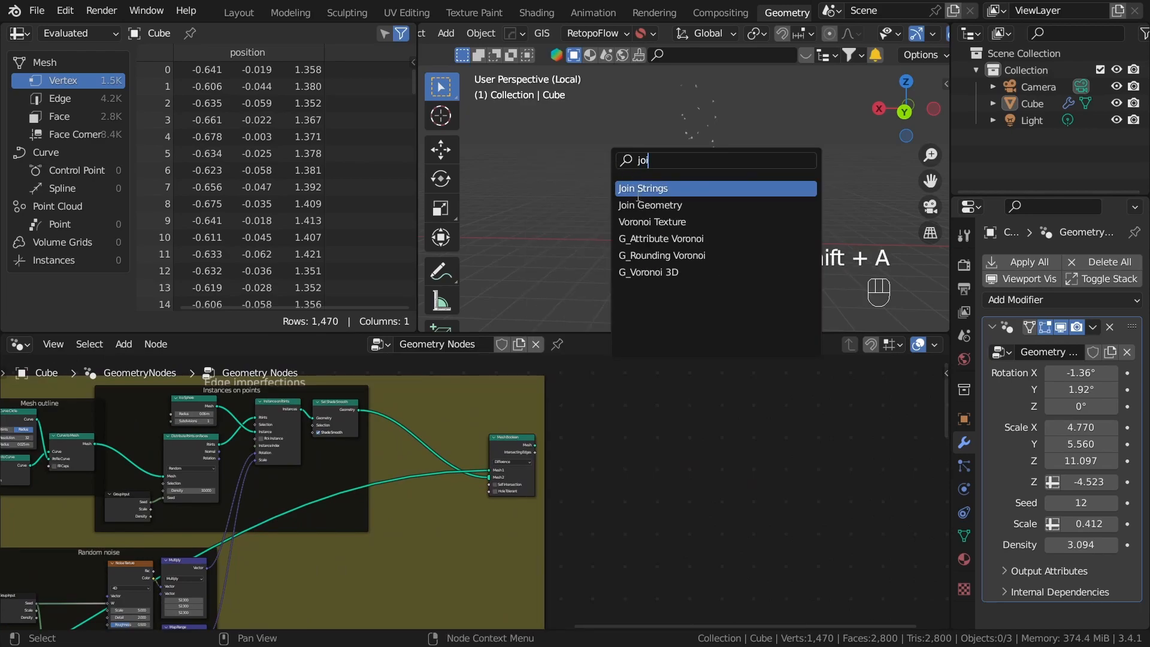
left_click(622, 202)
left_click(729, 521)
Connect the Mesh Boolean's Mesh output to Join Geometry and route the joined result to the Group Output.
scroll(599, 429, "up", 4)
left_click(576, 426)
left_click_drag(556, 428, 791, 467)
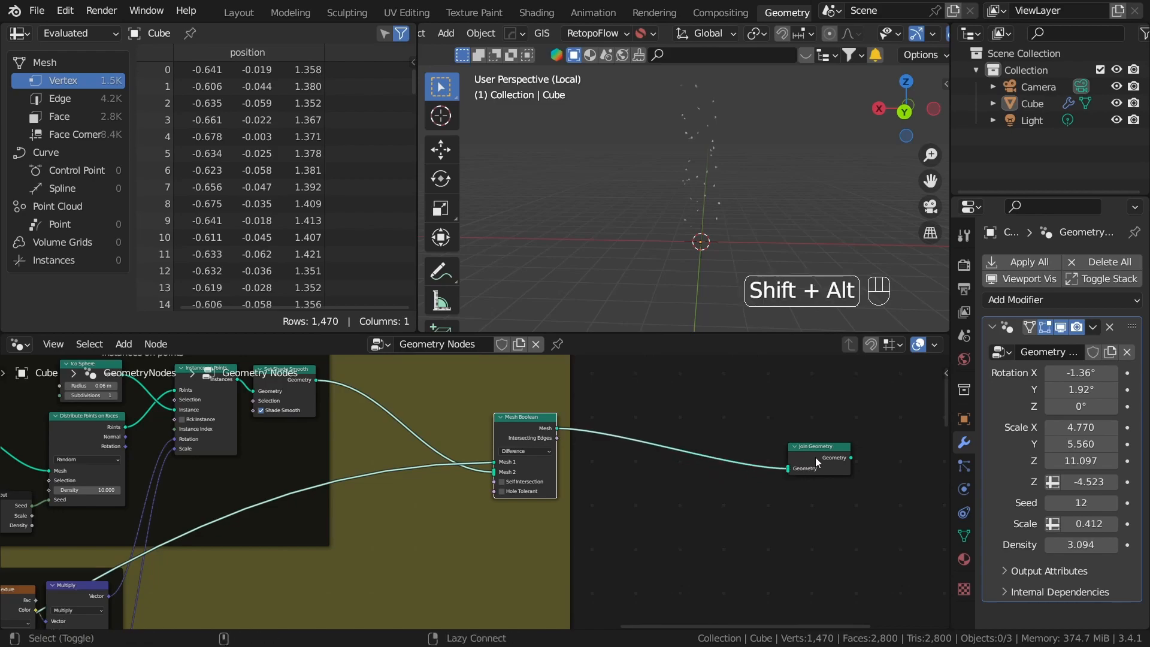
left_click(815, 457, "alt+shift")
Move Join Geometry near the end of the inclusions chain and connect the Set Shade Smooth output to it.
scroll(810, 473, "down", 9)
middle_click_drag(636, 491, 553, 350)
key("g")
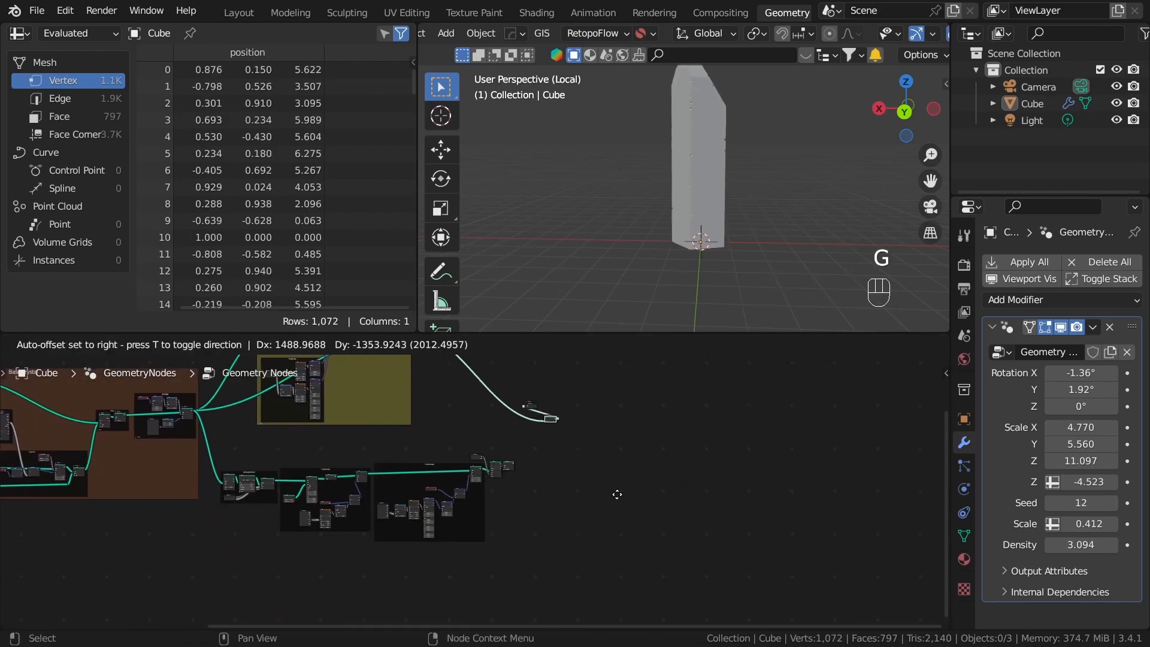
left_click(576, 494)
scroll(577, 494, "up", 10)
middle_click_drag(577, 494, 529, 521)
scroll(530, 526, "up", 1)
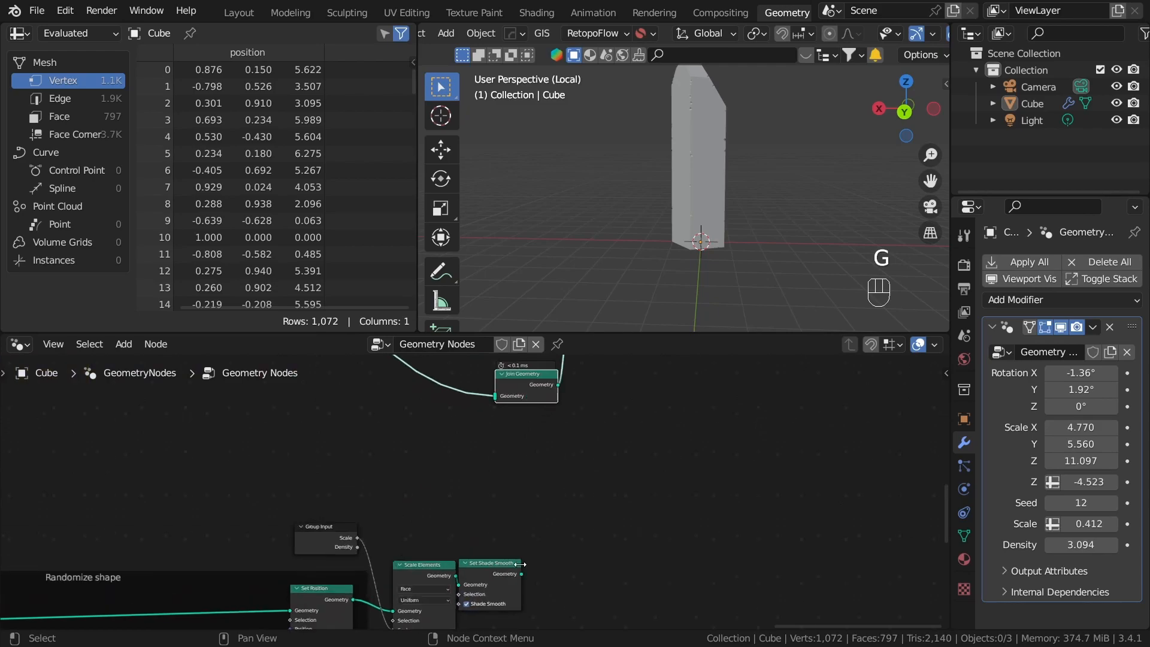
left_click_drag(522, 573, 494, 397)
middle_click_drag(494, 397, 480, 505)
Display the crystal in wireframe and set the modifier's inclusion Scale to 0.682.
key("shift+z")
mouse_move(719, 167)
middle_mouse_down()
mouse_move(659, 221)
mouse_move(699, 211)
mouse_move(612, 224)
mouse_move(955, 459)
middle_mouse_up()
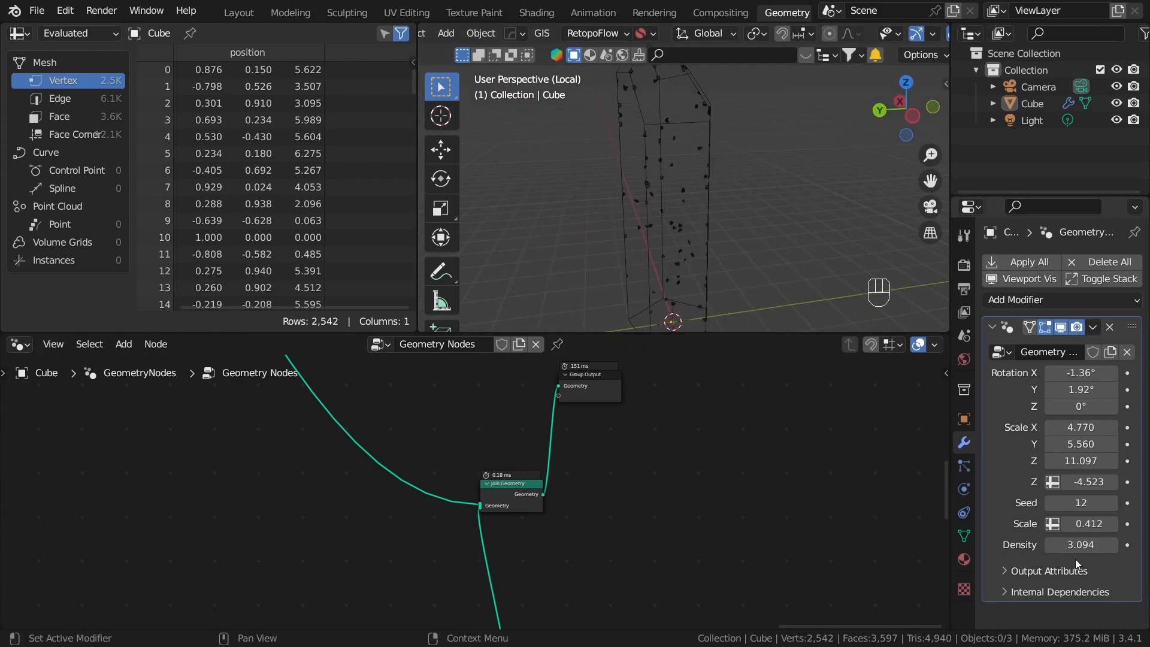
left_click_drag(1088, 523, 1120, 524, "shift")
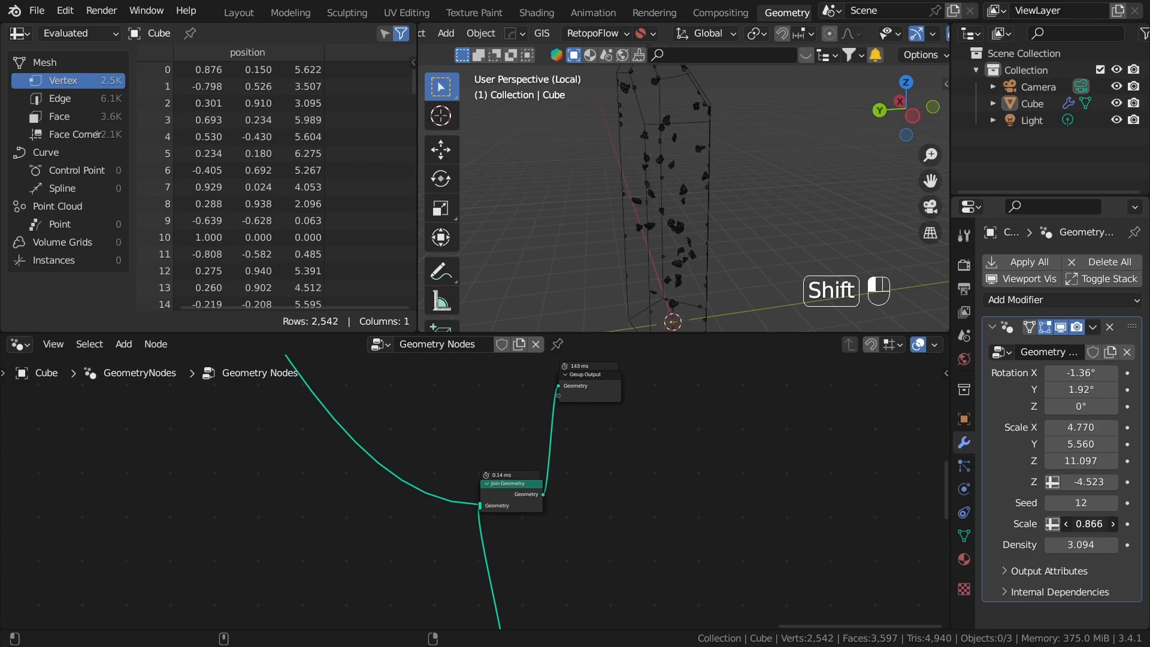
left_click_drag(1089, 523, 1099, 524, "shift")
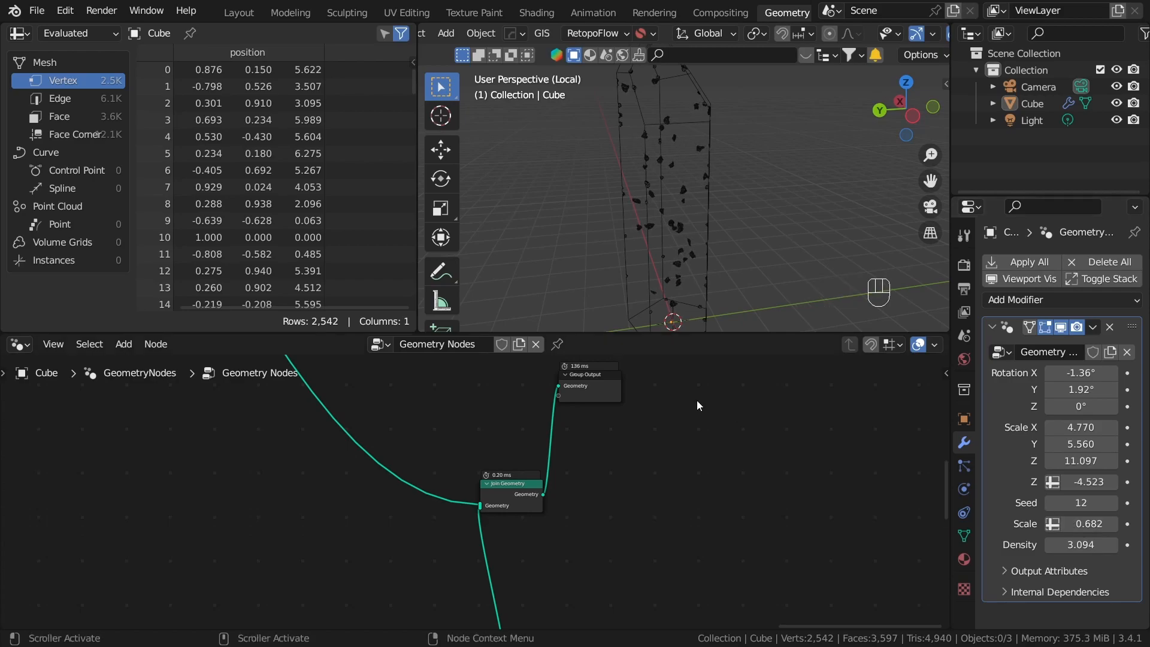
Return the viewport to solid shading and move the Group Output node beside Join Geometry.
mouse_move(799, 205)
middle_mouse_down()
mouse_move(695, 202)
mouse_move(798, 181)
mouse_move(715, 214)
mouse_move(682, 203)
mouse_move(610, 213)
mouse_move(682, 225)
mouse_move(680, 251)
middle_mouse_up()
left_click(606, 199)
key("z")
middle_click_drag(680, 251, 724, 225)
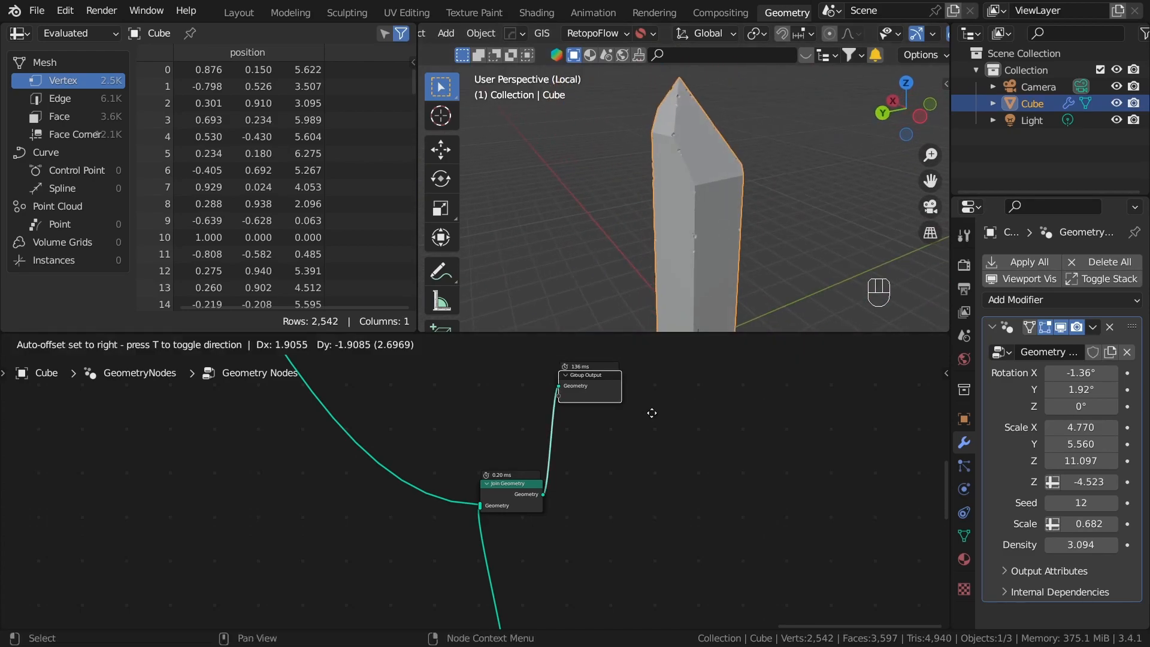
left_click_drag(628, 405, 672, 498)
Remove the crystal object's existing material and create a new one named crystal in its place.
middle_click_drag(728, 213, 697, 239)
left_click(660, 257)
left_click(696, 235)
left_click(778, 219)
left_click(900, 508)
middle_click_drag(734, 177, 716, 240)
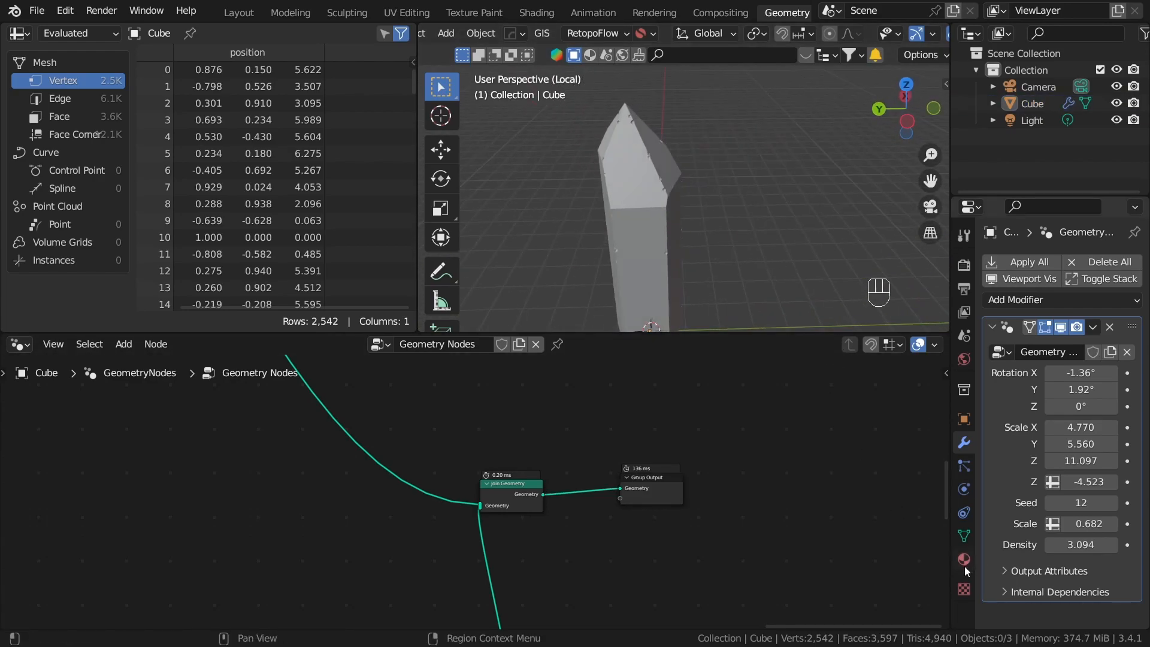
left_click(964, 560)
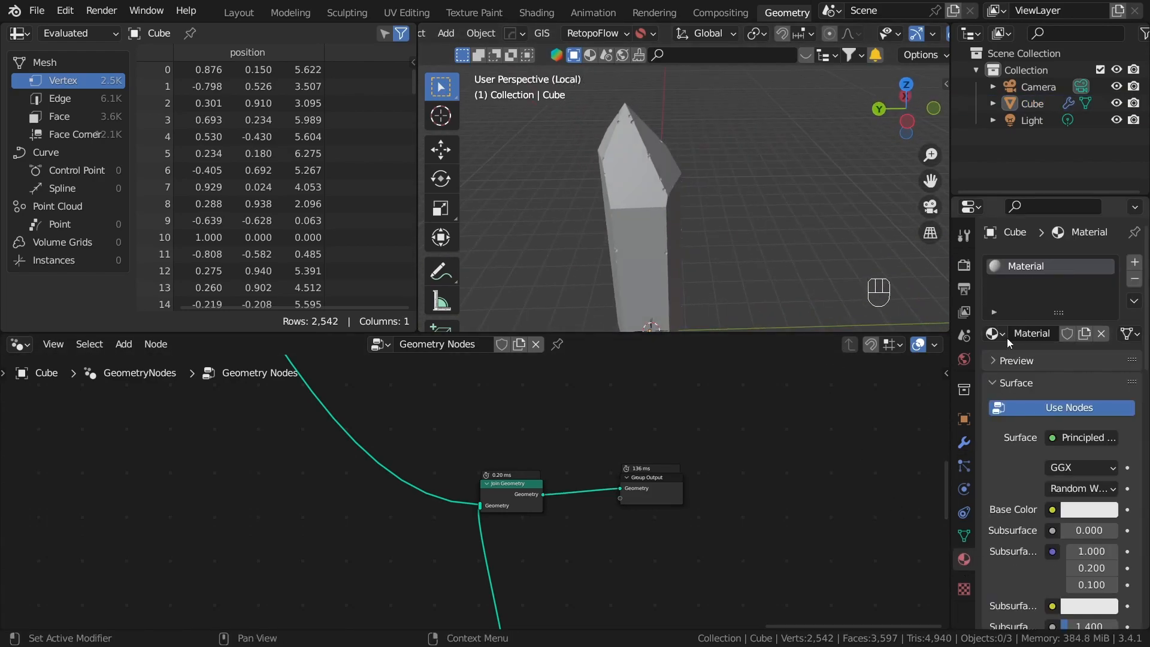
left_click(678, 223)
left_click(1134, 279)
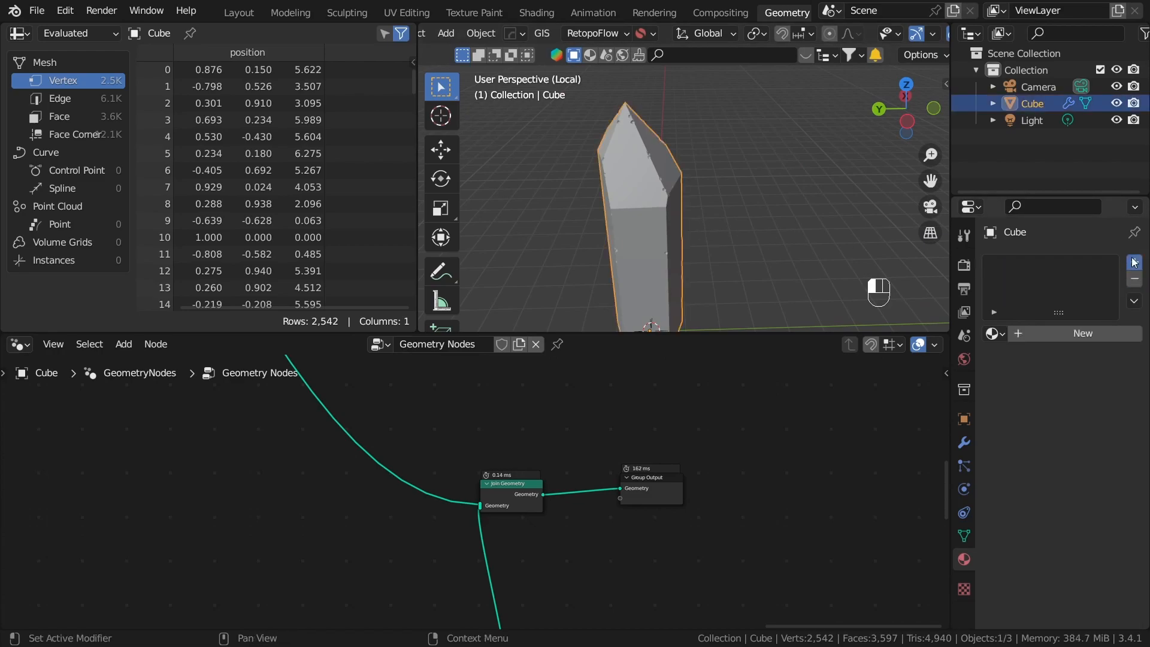
left_click(1046, 335)
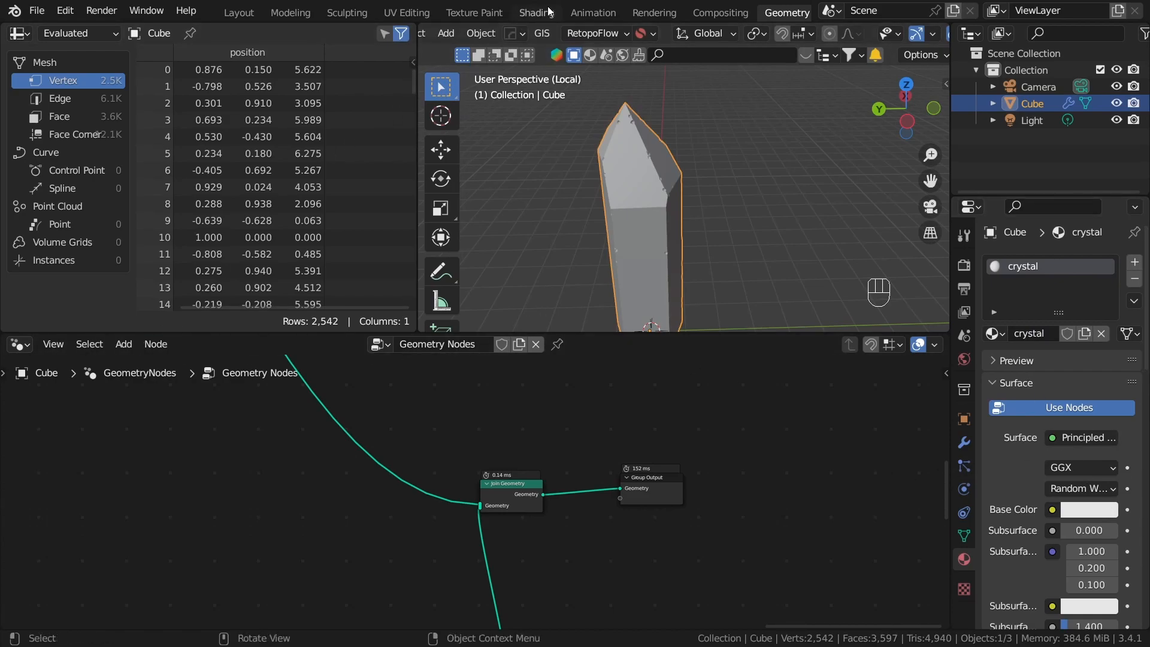
Open the Shading workspace and set rendering to Cycles on GPU Compute with viewport denoising enabled.
left_click(530, 14)
left_click(693, 233)
mouse_move(694, 233)
middle_mouse_down()
mouse_move(605, 203)
mouse_move(628, 189)
middle_mouse_up()
mouse_move(631, 187)
middle_mouse_down("shift")
mouse_move(644, 257)
mouse_move(749, 233)
middle_mouse_up("shift")
scroll(645, 257, "up", 2)
key("z")
left_click(956, 199)
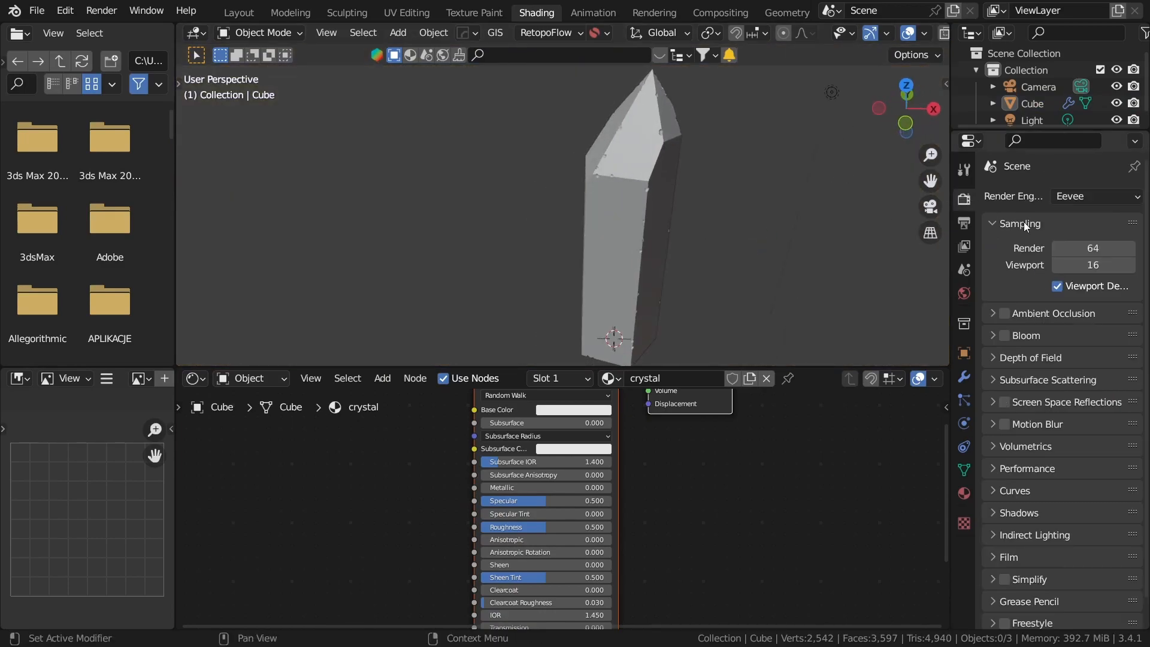
left_click(1072, 196)
left_click(1072, 252)
left_click(1081, 238)
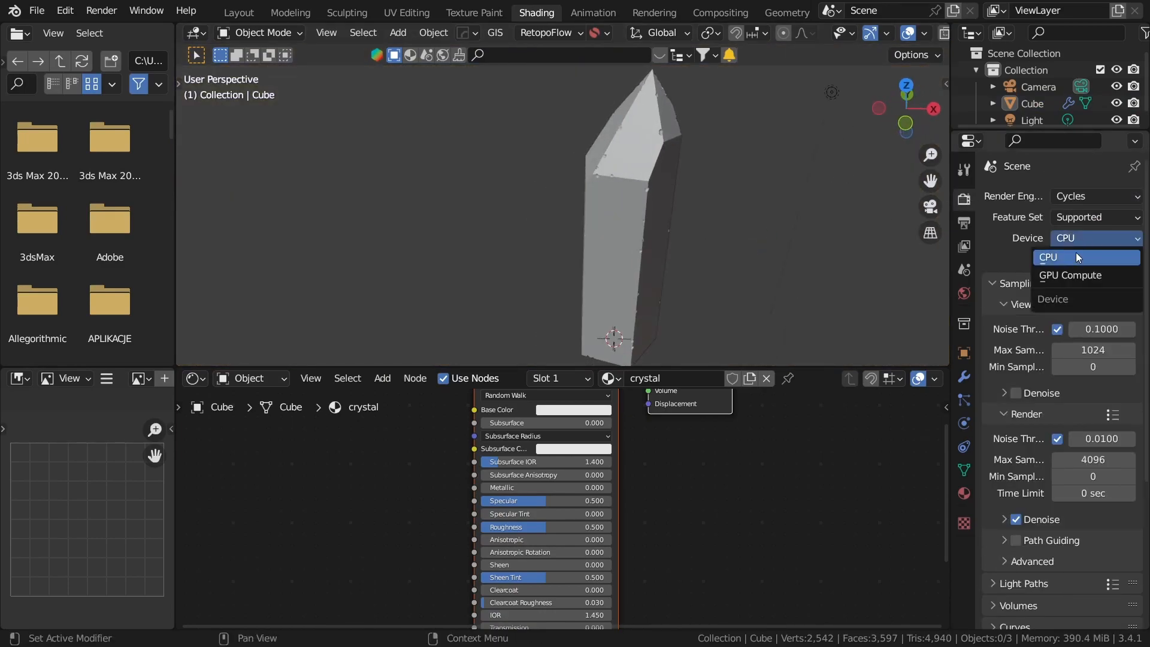
left_click(1075, 275)
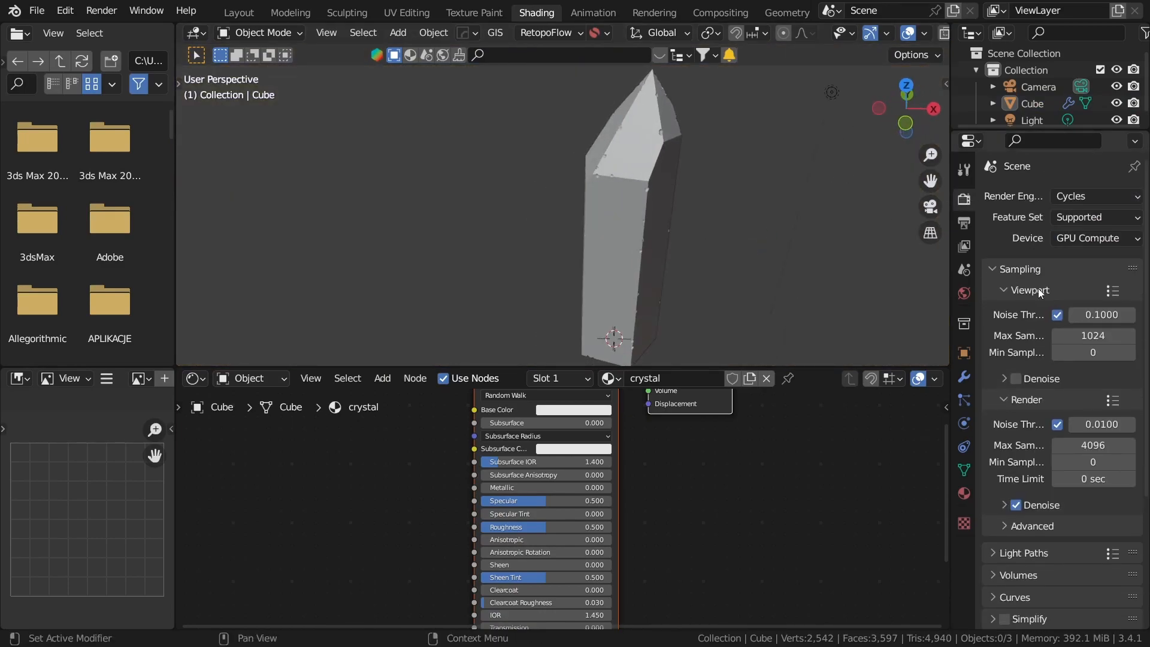
scroll(915, 37, "right", 4)
Turn off Scene Lights and Scene World for the rendered viewport, and return to solid shading with the crystal selected.
left_click(918, 33)
left_click(934, 33)
left_click(840, 114)
left_click(840, 132)
mouse_move(728, 181)
middle_mouse_down()
mouse_move(823, 156)
mouse_move(698, 203)
mouse_move(740, 181)
mouse_move(758, 201)
mouse_move(674, 215)
middle_mouse_up()
key("z")
left_click(843, 205)
left_click(575, 282)
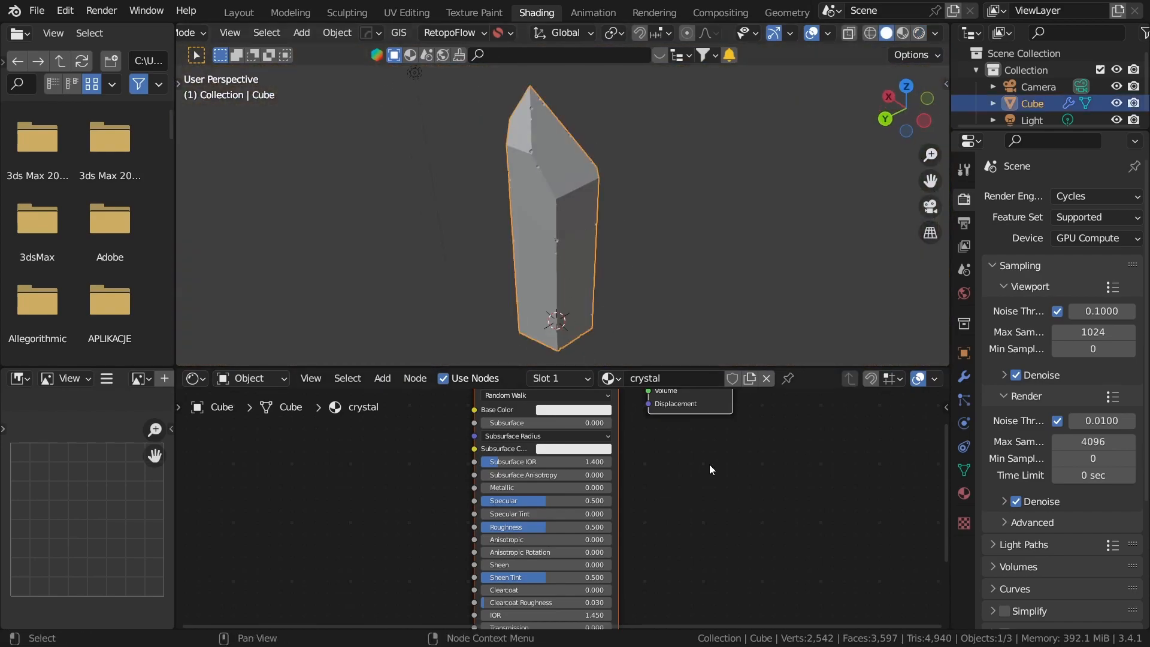
Replace the crystal material's Principled BSDF with a Glass BSDF connected to the Material Output's Surface.
middle_click_drag(706, 480, 706, 591)
key("x")
key("shift+a")
key("Escape")
key("shift+a")
type("gla")
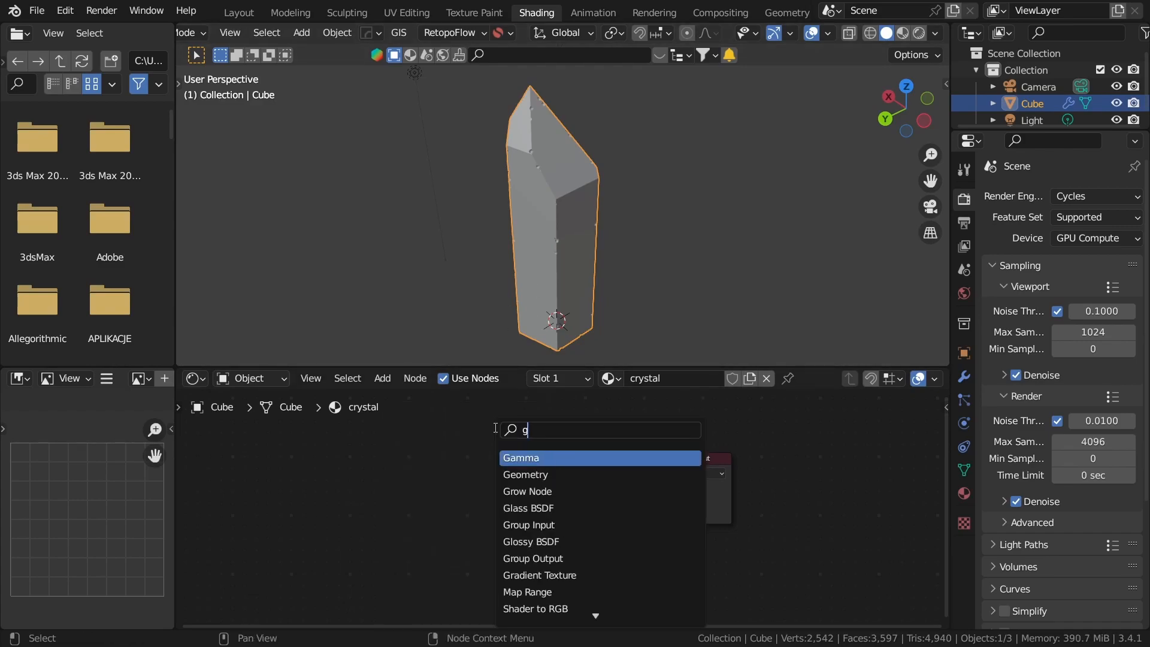
key("Return")
left_click(493, 476)
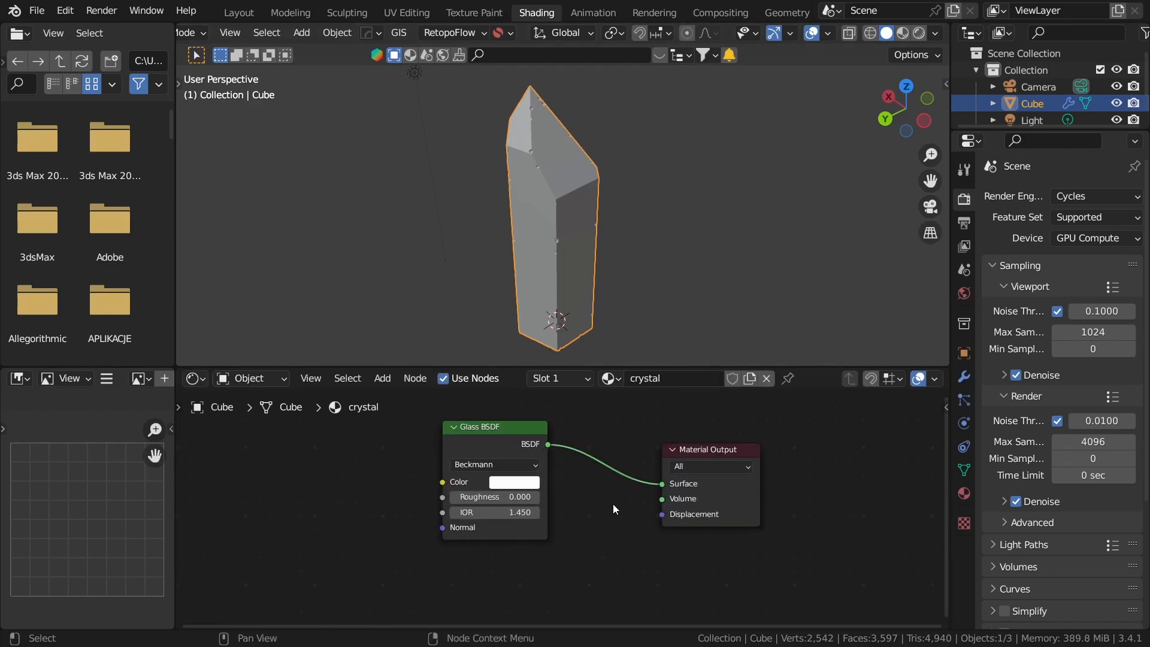
Check how the crystal looks in rendered shading and return the viewport to solid shading.
key("z")
left_click(645, 178)
left_click(577, 229)
middle_click_drag(576, 228, 587, 282)
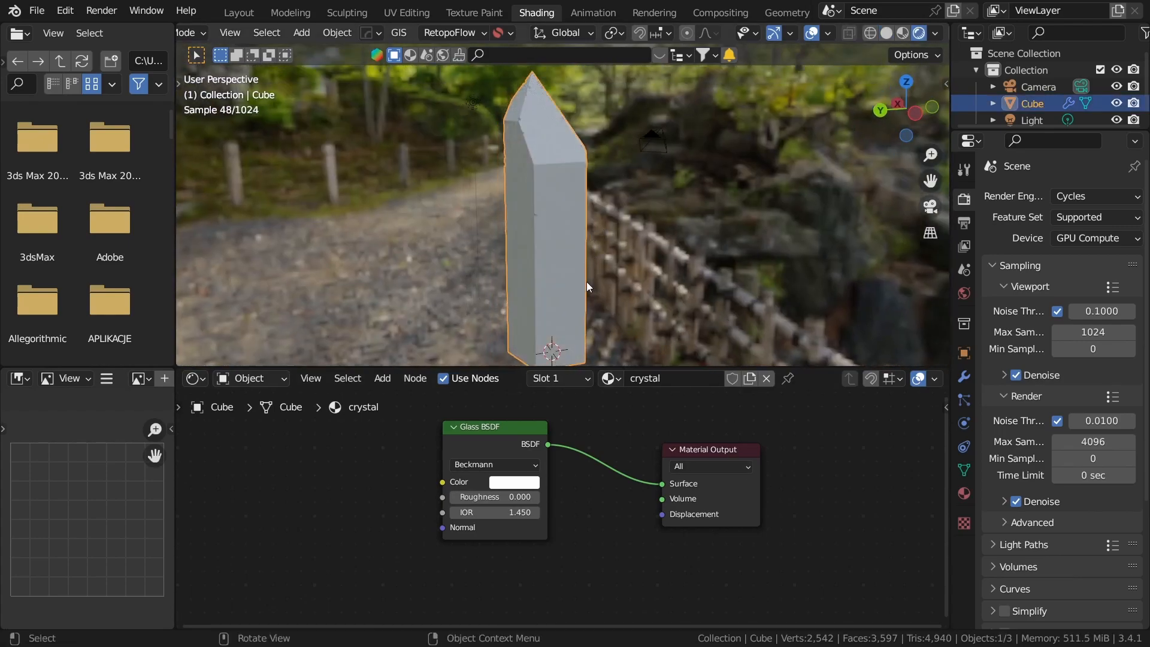
scroll(539, 509, "up", 2)
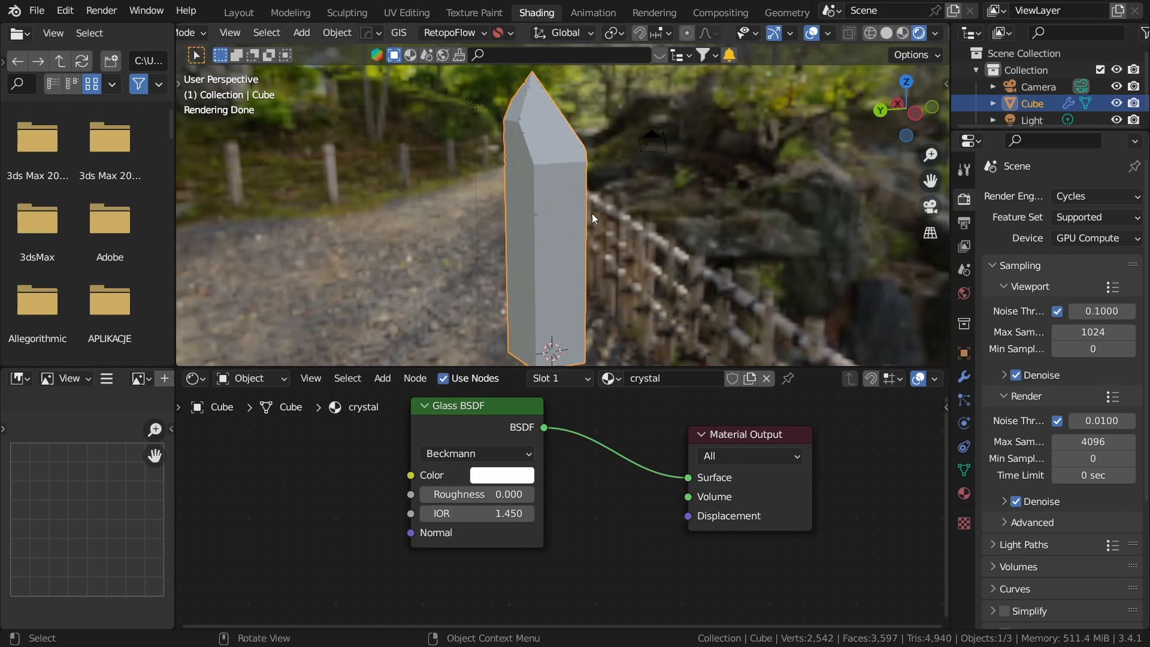
key("z")
left_click(836, 301)
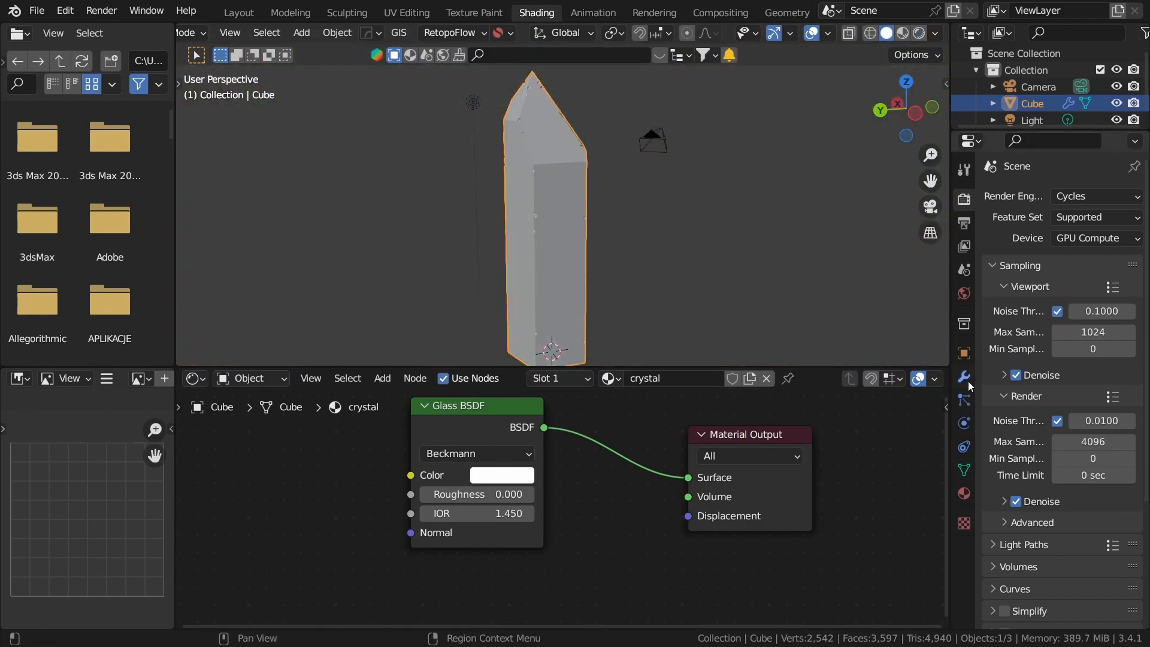
In the geometry node tree, insert a Set Material node between Join Geometry and Group Output and assign the crystal material.
left_click(786, 12)
key("shift+a")
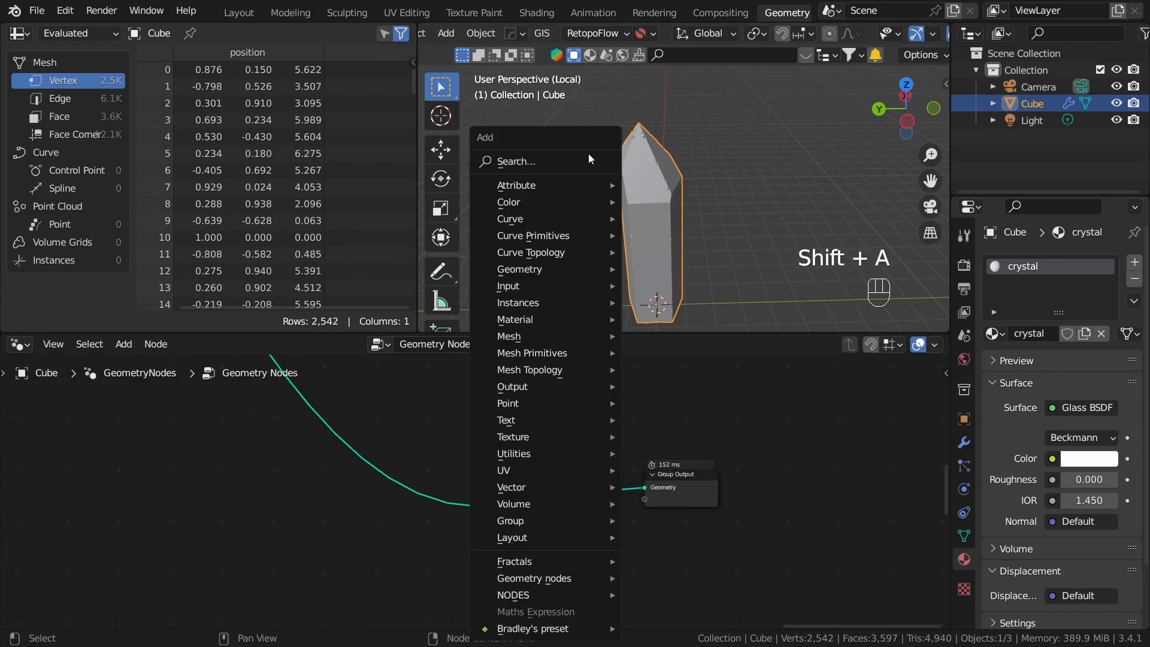
left_click(574, 161)
type("set ma")
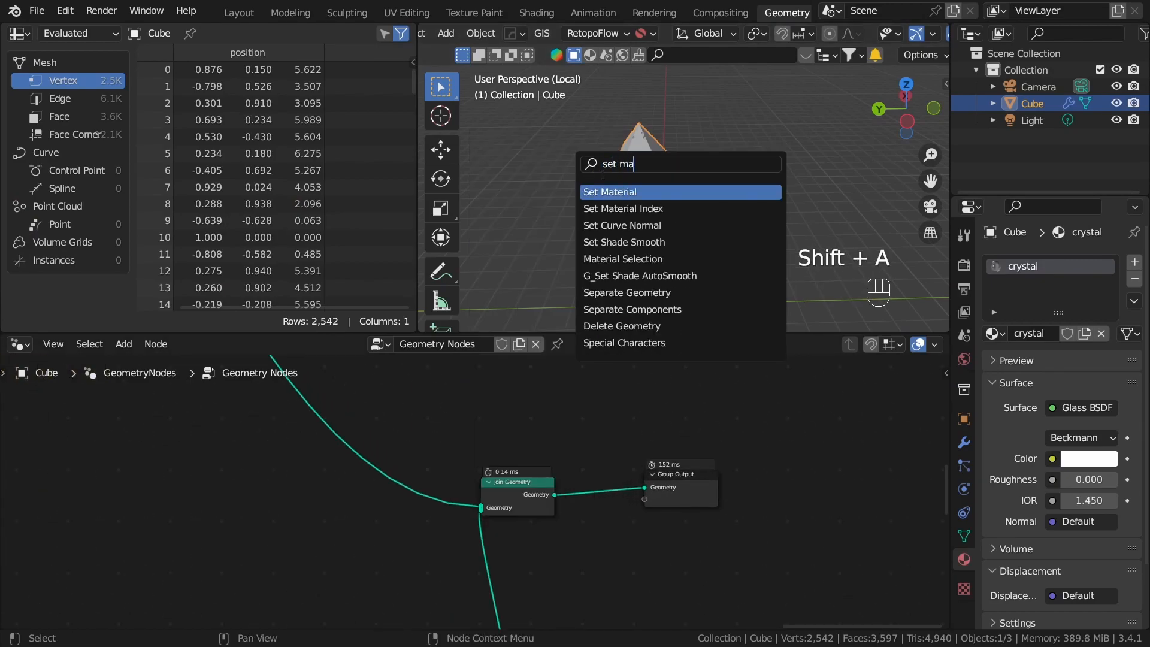
key("Return")
left_click(704, 505)
left_click(704, 516)
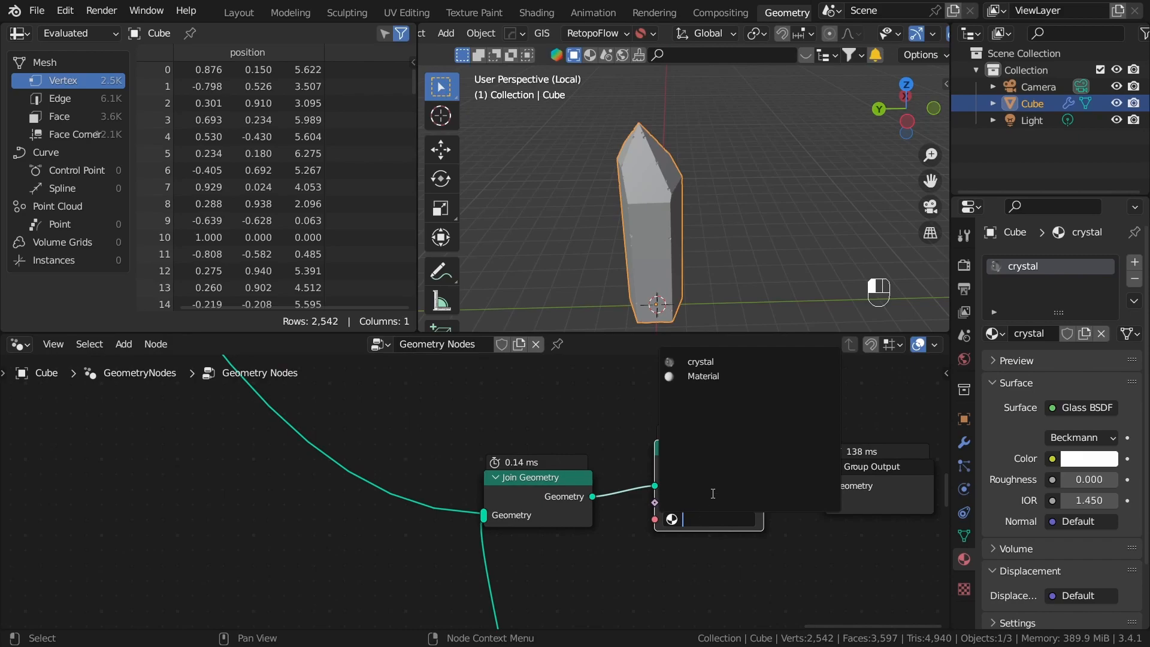
left_click(702, 376)
left_click(706, 518)
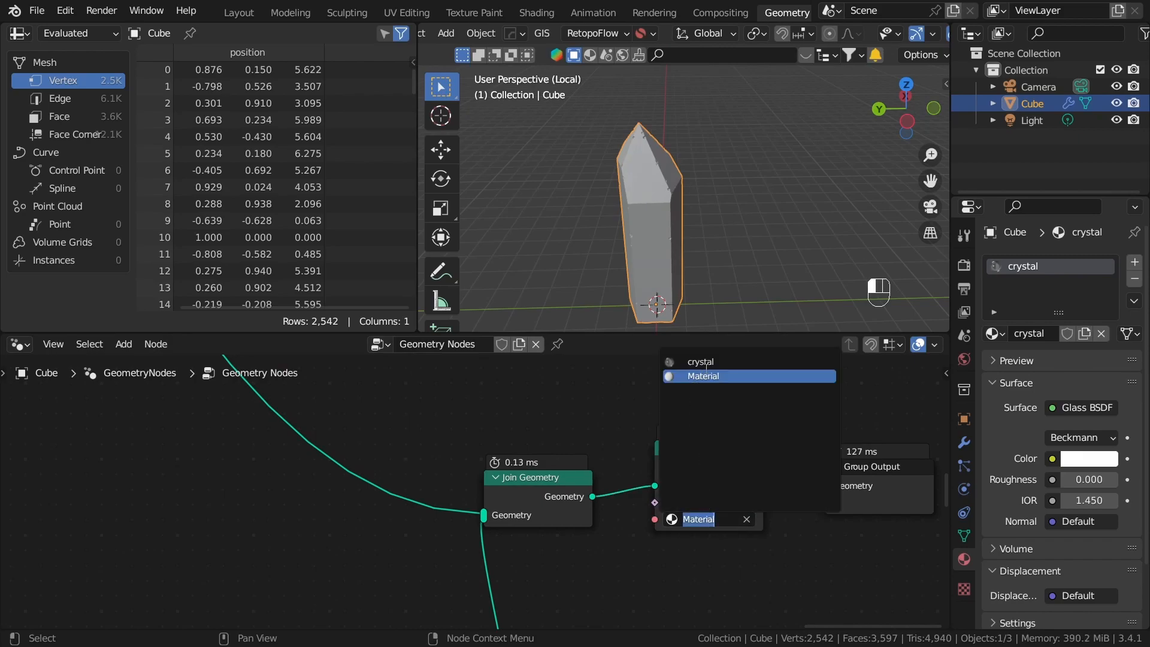
left_click(706, 362)
Return to the Shading workspace and inspect the glass crystal and its inclusions in rendered shading.
left_click(532, 14)
left_click(658, 226)
key("z")
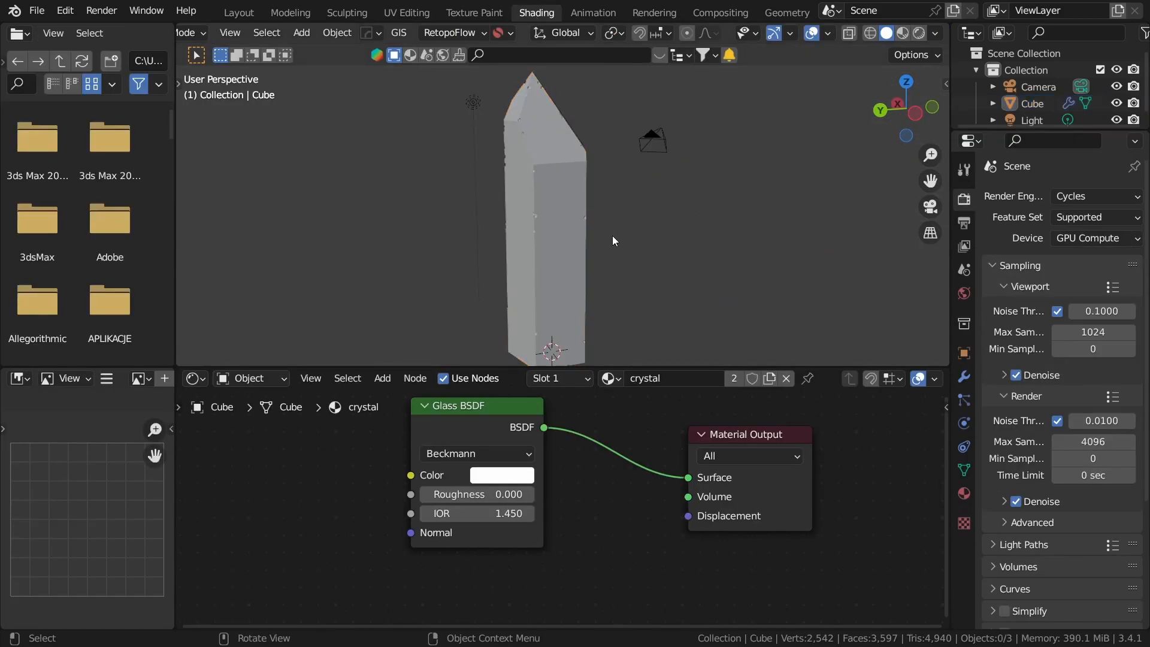
left_click(661, 145)
left_click(702, 204)
middle_click_drag(659, 214, 580, 142)
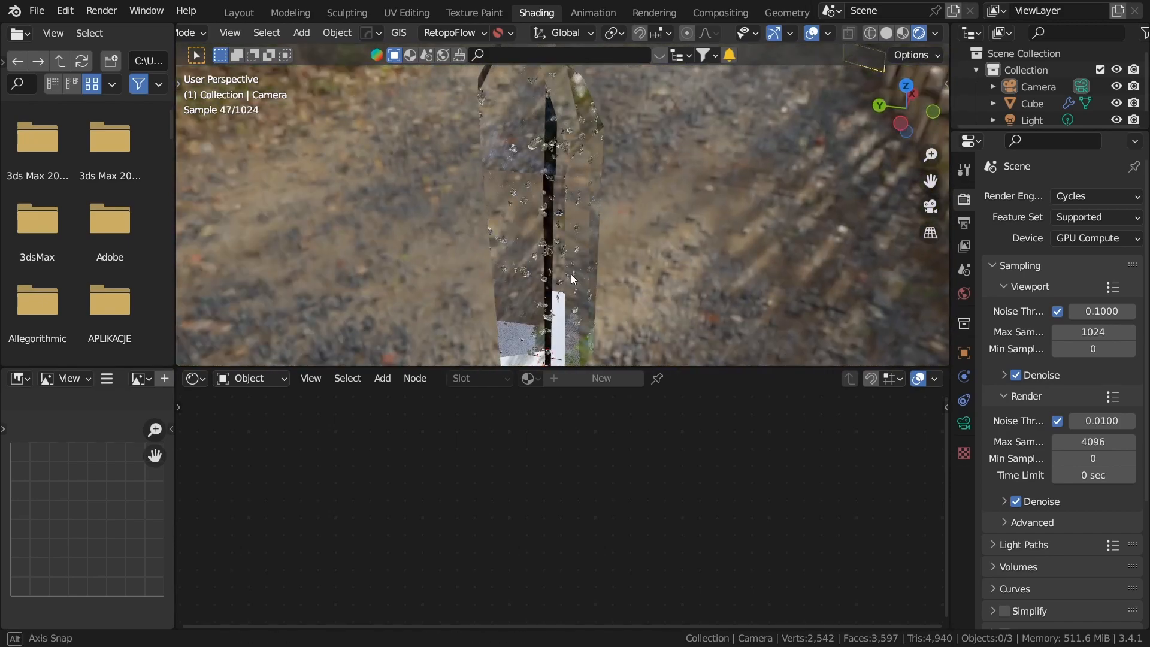
middle_click_drag(584, 278, 542, 248)
Set the Glass BSDF's Roughness to 0.143 while previewing the crystal in rendered shading.
left_click(557, 240)
key("z")
key("z")
left_click(706, 111)
scroll(561, 493, "up", 1)
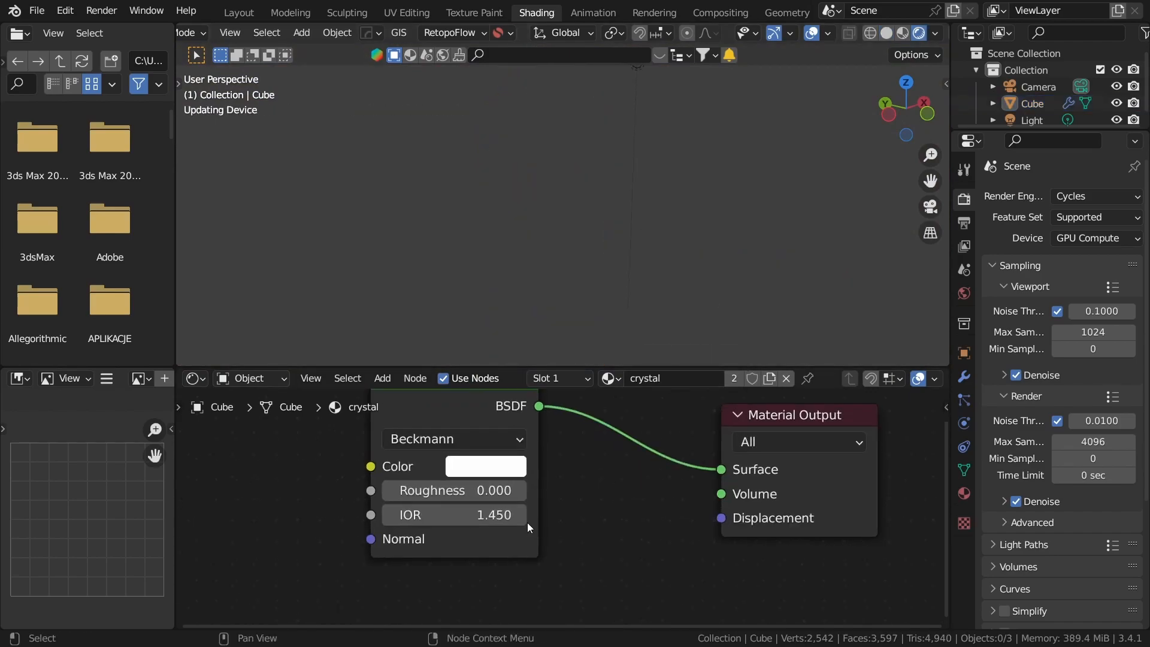
scroll(530, 522, "up", 1)
left_click_drag(473, 488, 508, 488)
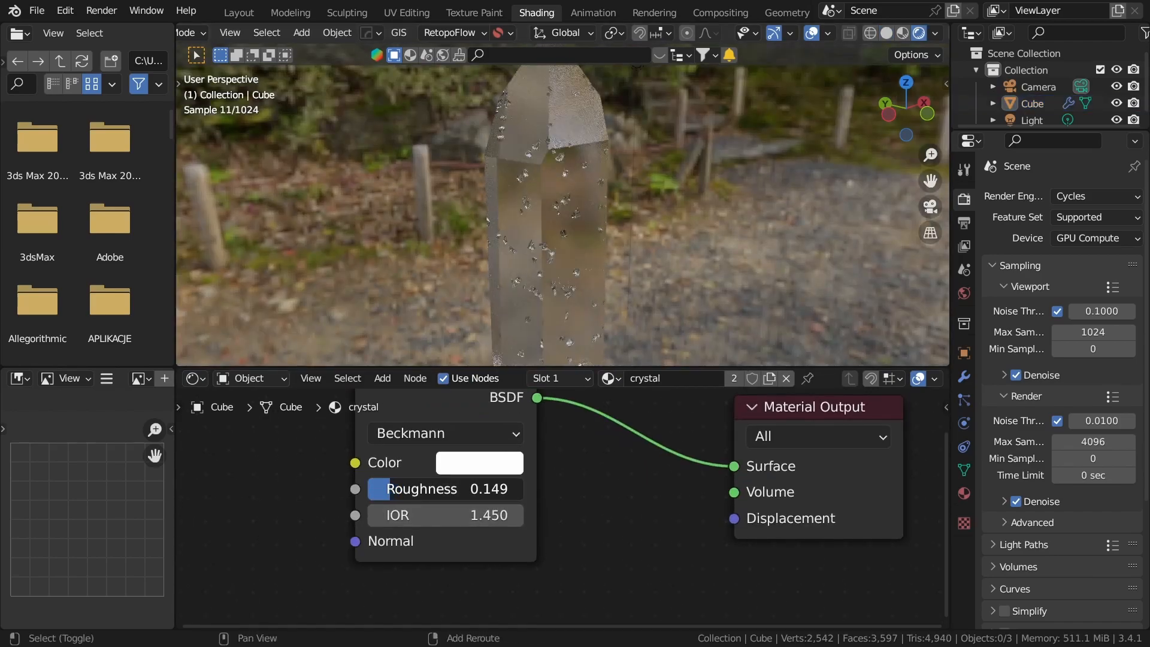
left_click_drag(395, 489, 393, 493)
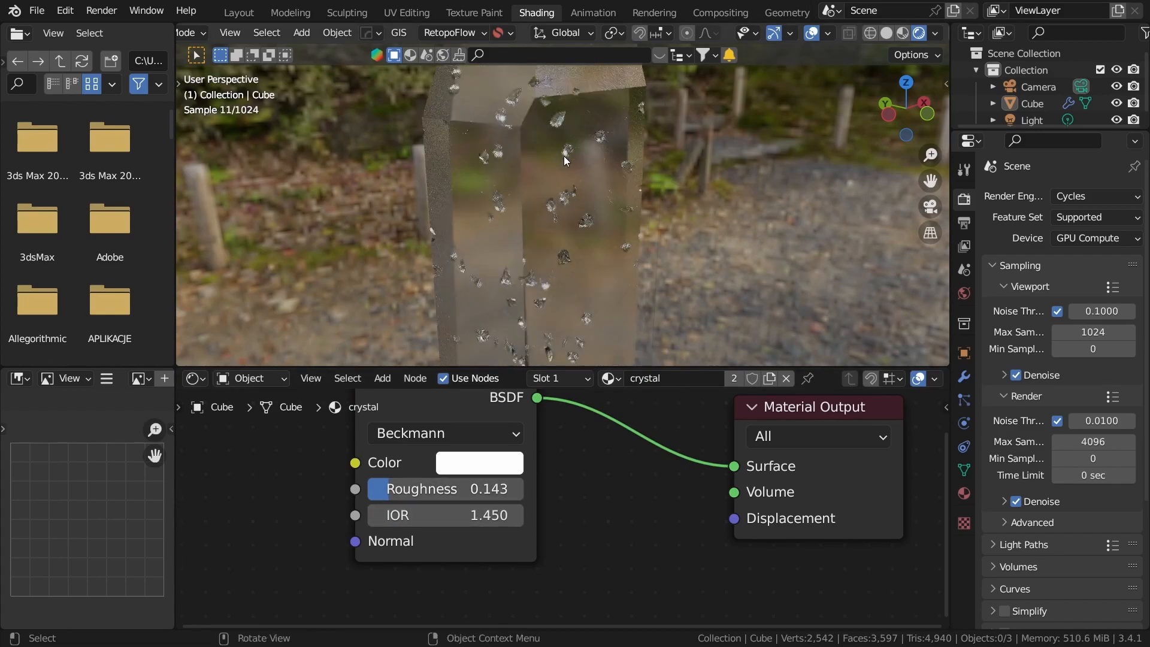
middle_click_drag(563, 160, 664, 171)
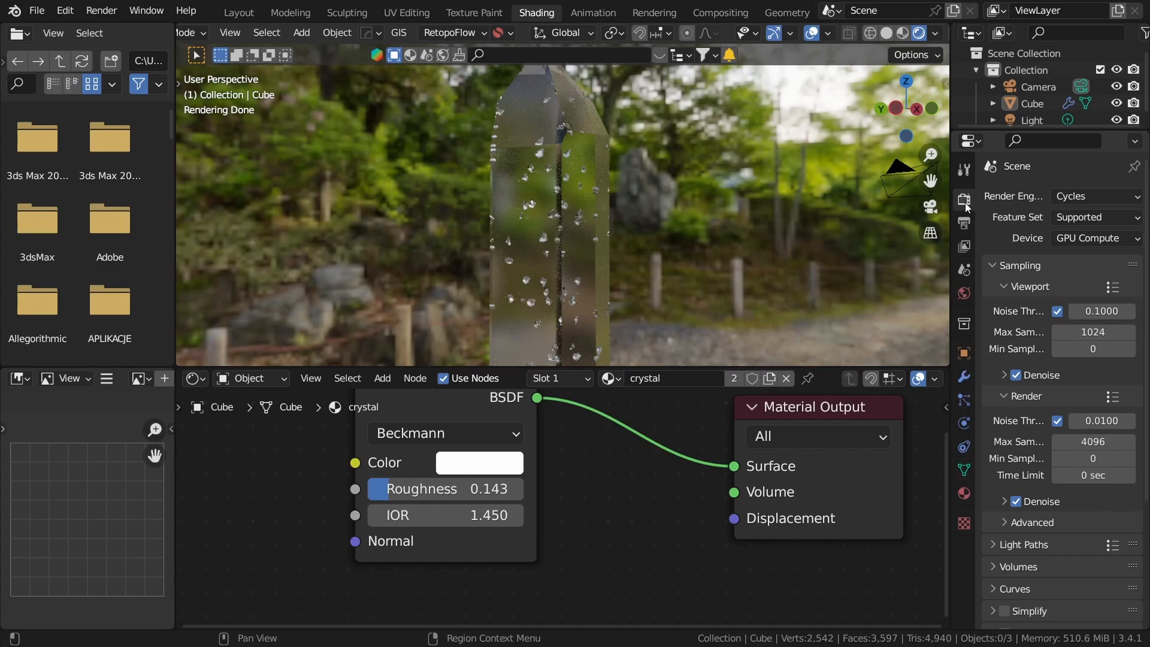
Enable the Transparent film option in the render settings to hide the environment background.
scroll(1084, 473, "down", 5)
left_click(1010, 485)
scroll(1023, 512, "down", 3)
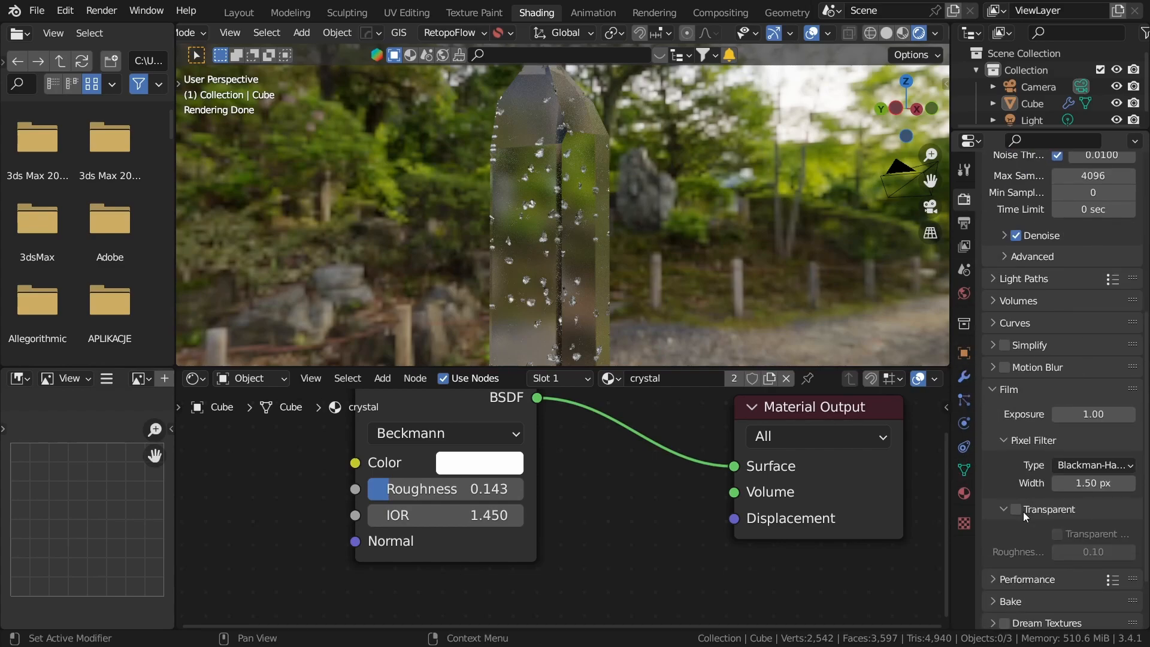
left_click(1011, 508)
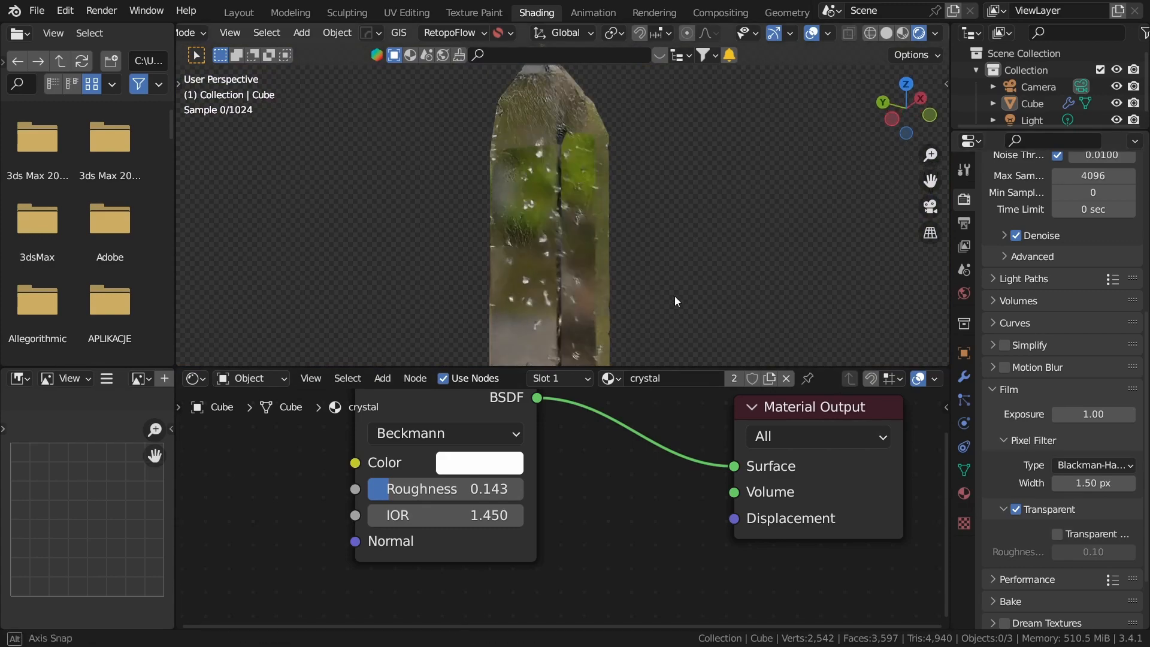
Enlarge the 3D viewport and light the rendered preview with the first available studio HDRI.
left_click_drag(660, 365, 659, 452)
middle_click_drag(655, 409, 617, 279)
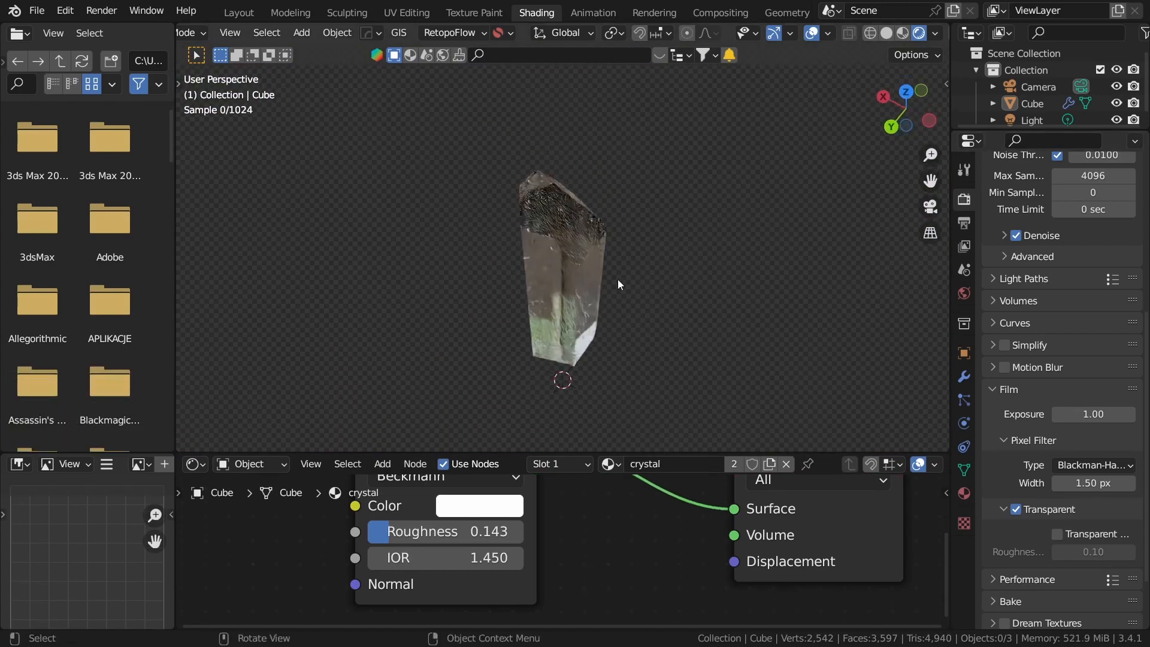
scroll(533, 283, "up", 3)
mouse_move(532, 282)
middle_mouse_down()
mouse_move(574, 214)
mouse_move(646, 332)
middle_mouse_up()
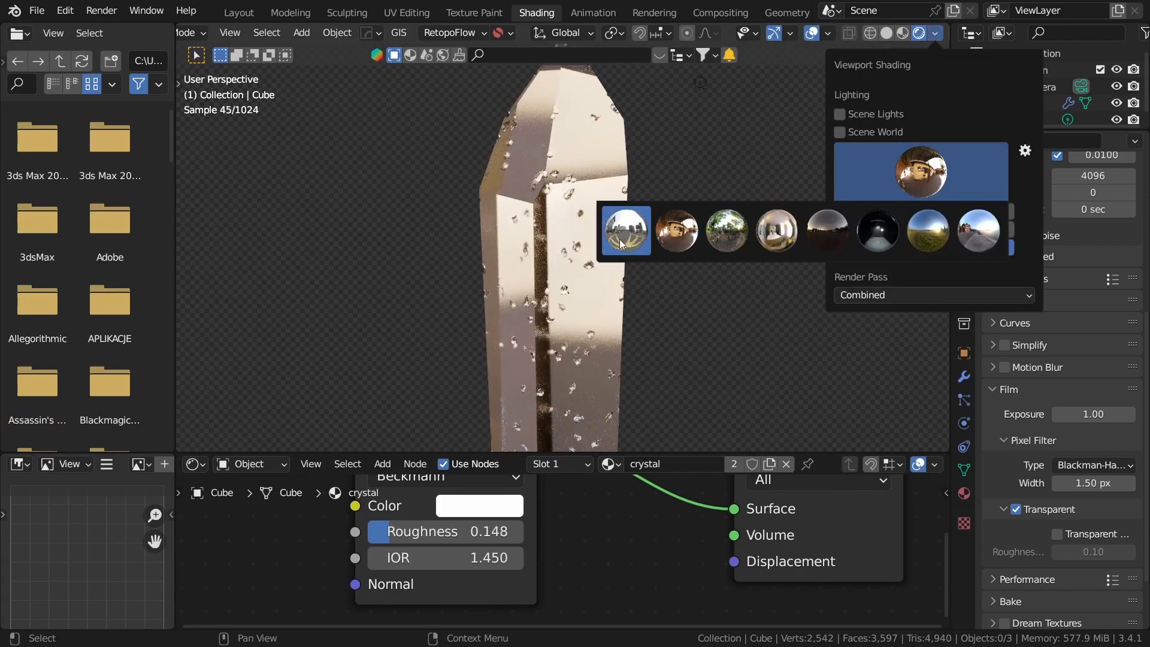
left_click(623, 234)
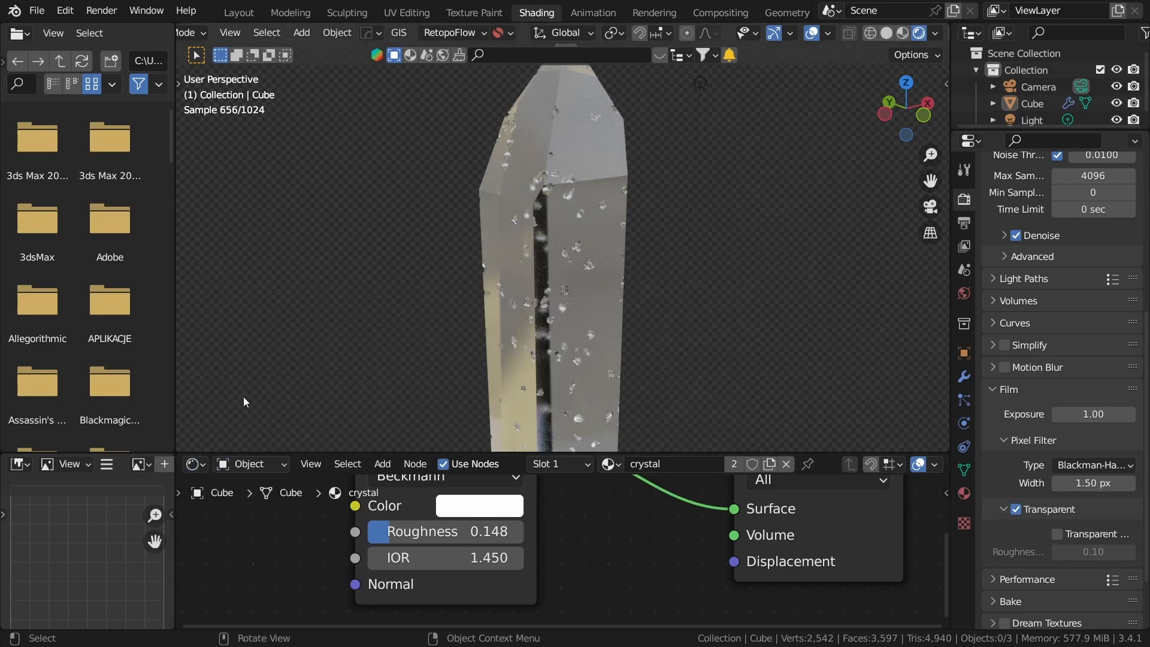
Turn the shader editor area into an Asset Browser showing the Crystals catalog of the Nodee library's geometry nodes.
left_click(191, 464)
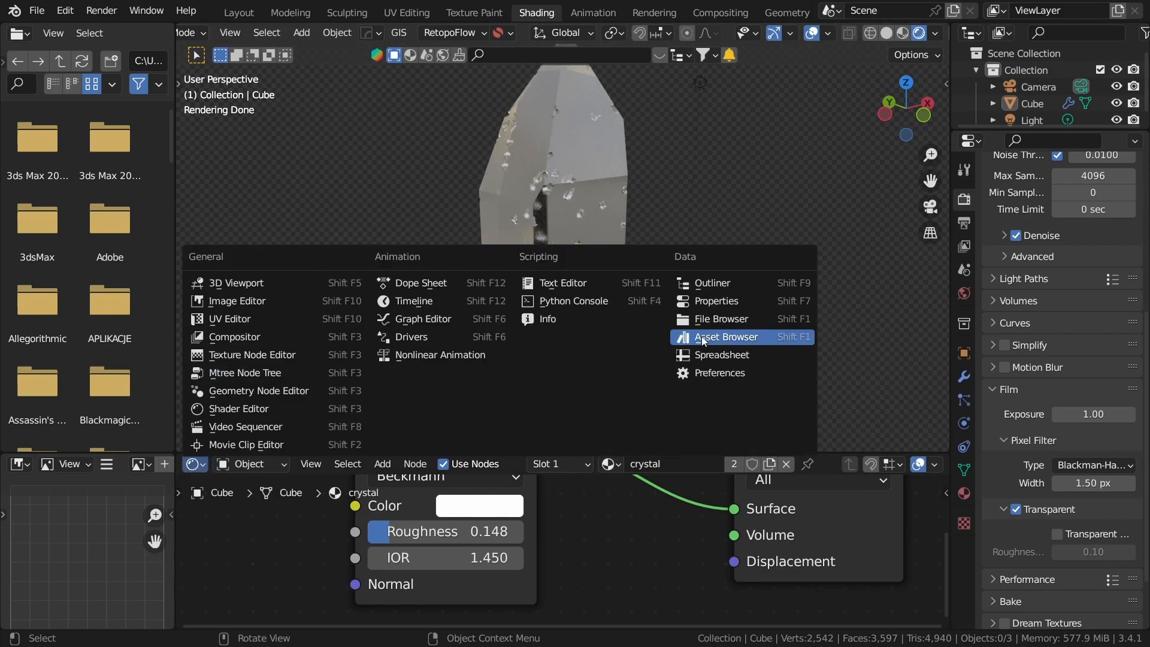
left_click(773, 337)
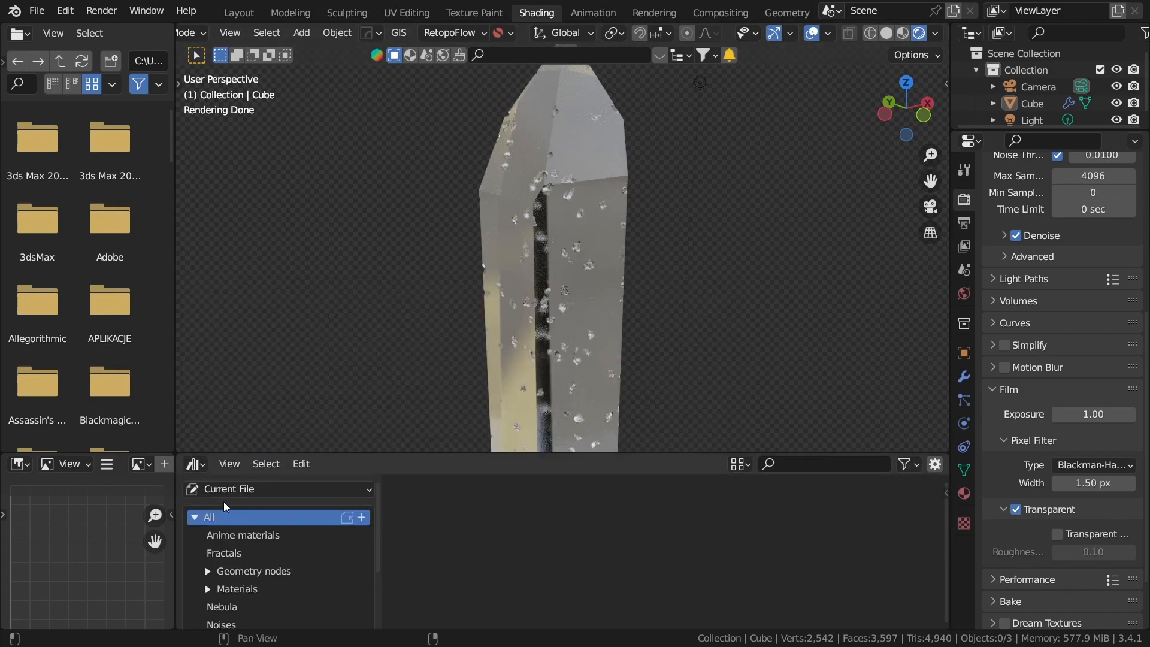
left_click(272, 490)
left_click(244, 552)
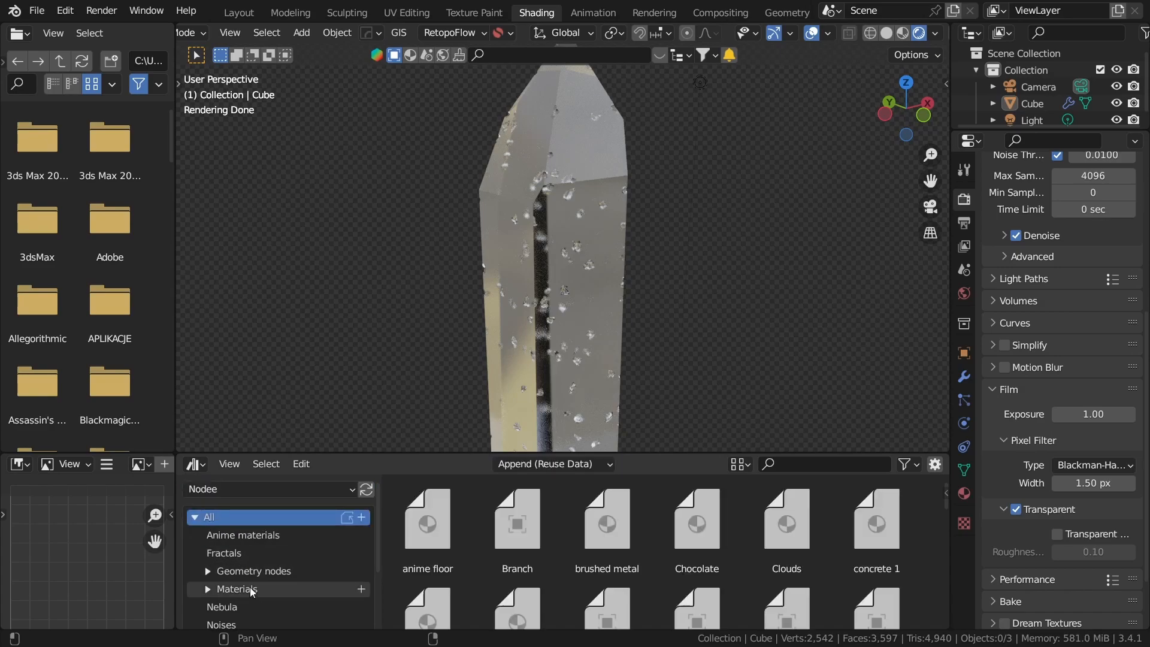
left_click(254, 571)
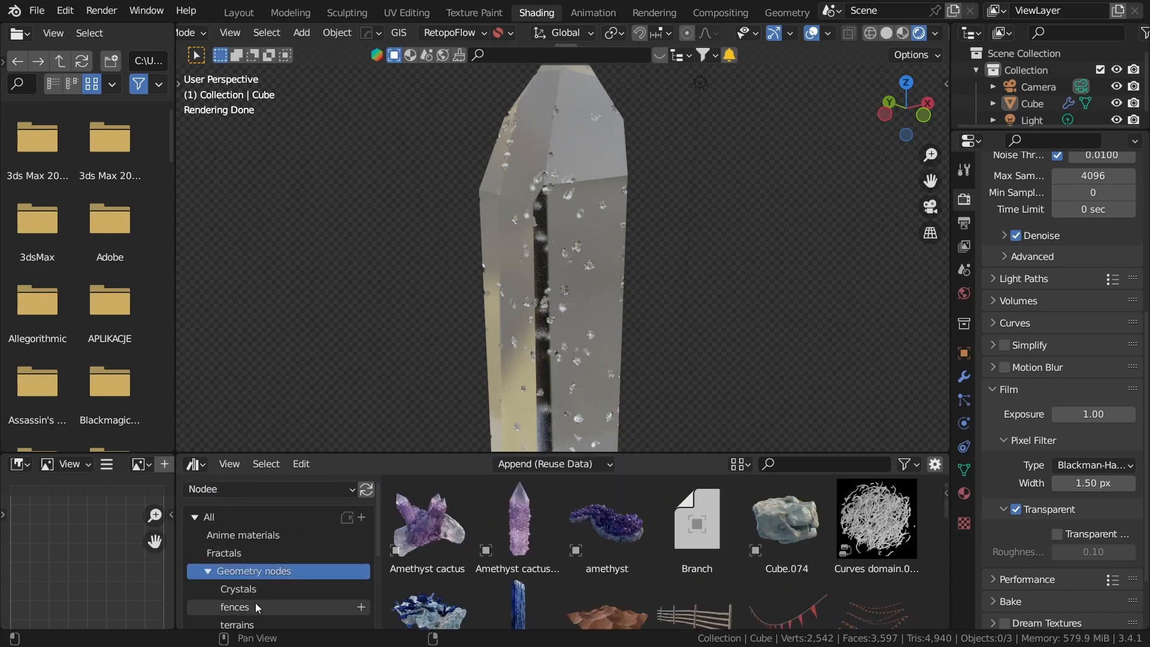
left_click(259, 592)
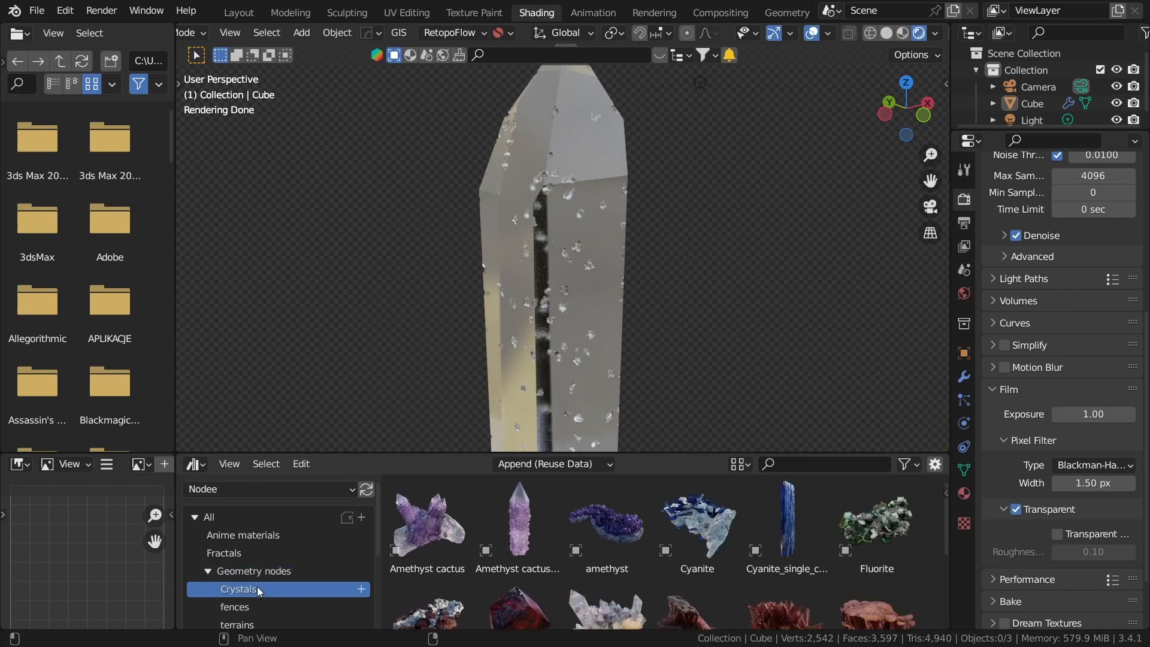
Place the Single_mountain_gem asset in the scene beside the crystal and inspect its rendered surface up close.
scroll(674, 591, "down", 3)
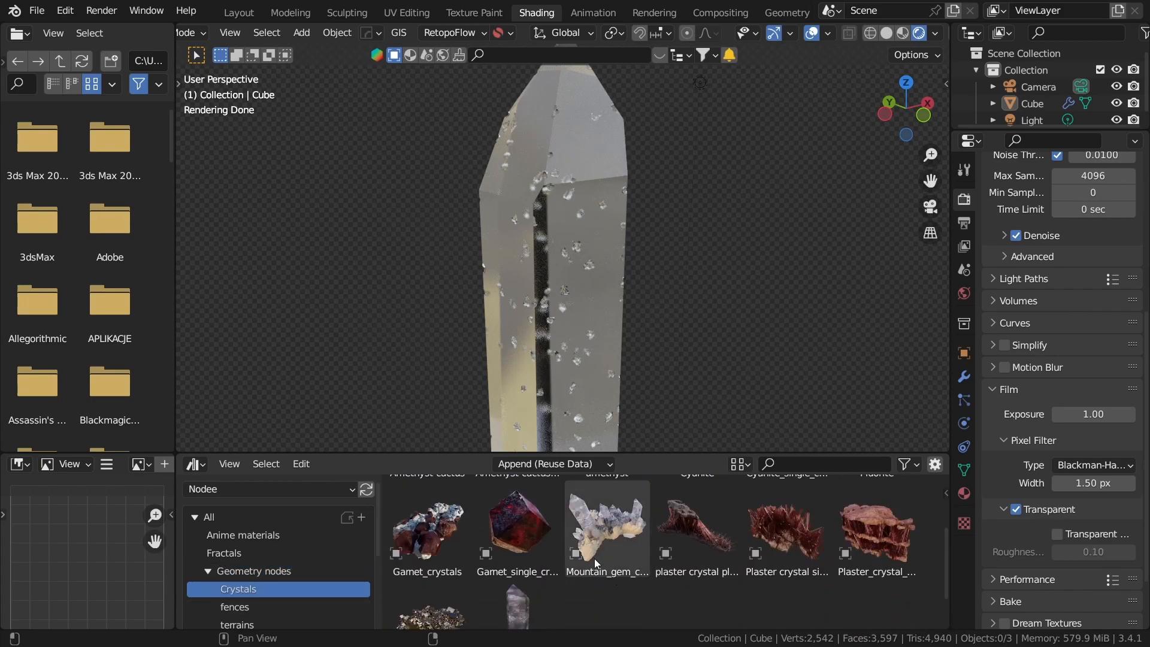
scroll(503, 572, "down", 2)
left_click(526, 563)
scroll(619, 443, "down", 2)
left_click_drag(517, 569, 752, 349)
middle_click_drag(706, 363, 622, 359)
left_click(624, 313)
middle_click_drag(543, 337, 554, 200)
middle_click_drag(593, 357, 687, 342)
scroll(694, 345, "up", 2)
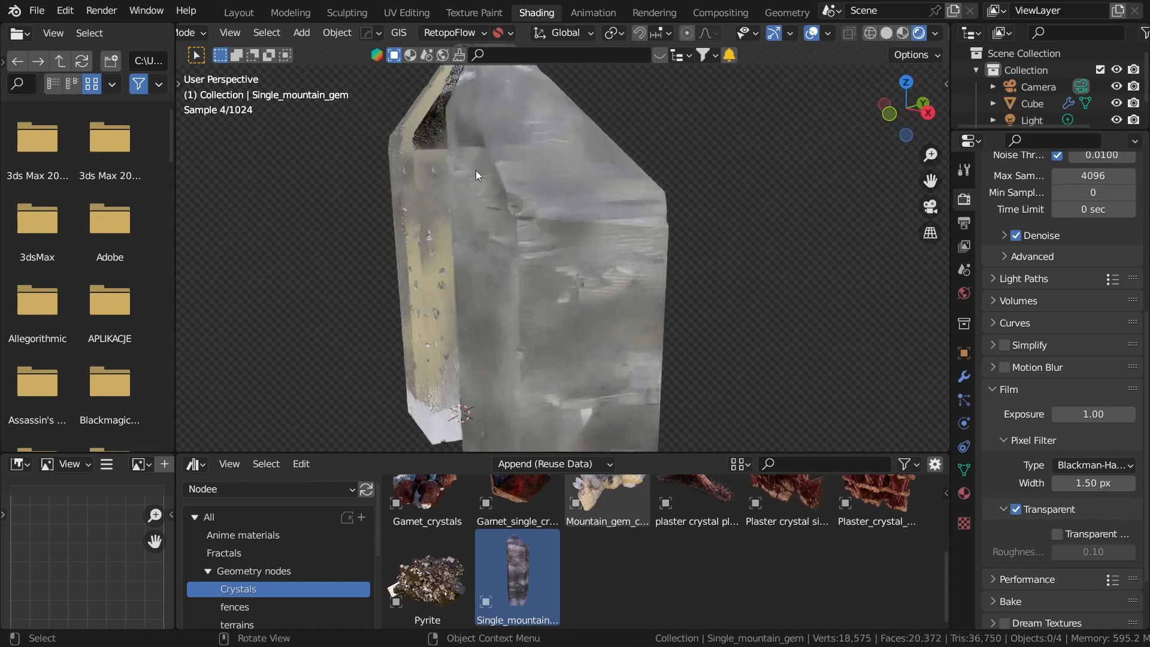
Temporarily leave rendered shading to select the mountain gem, and return the viewport to the rendered preview.
key("z")
left_click(418, 298)
mouse_move(565, 254)
middle_mouse_down()
mouse_move(739, 234)
mouse_move(611, 278)
mouse_move(605, 214)
mouse_move(549, 215)
mouse_move(562, 114)
mouse_move(595, 231)
mouse_move(645, 292)
mouse_move(581, 234)
mouse_move(611, 213)
mouse_move(632, 250)
mouse_move(789, 146)
mouse_move(699, 233)
mouse_move(653, 364)
mouse_move(815, 314)
mouse_move(605, 336)
middle_mouse_up()
key("shift+z")
left_click(569, 354)
key("z")
left_click(555, 276)
scroll(542, 192, "down", 3)
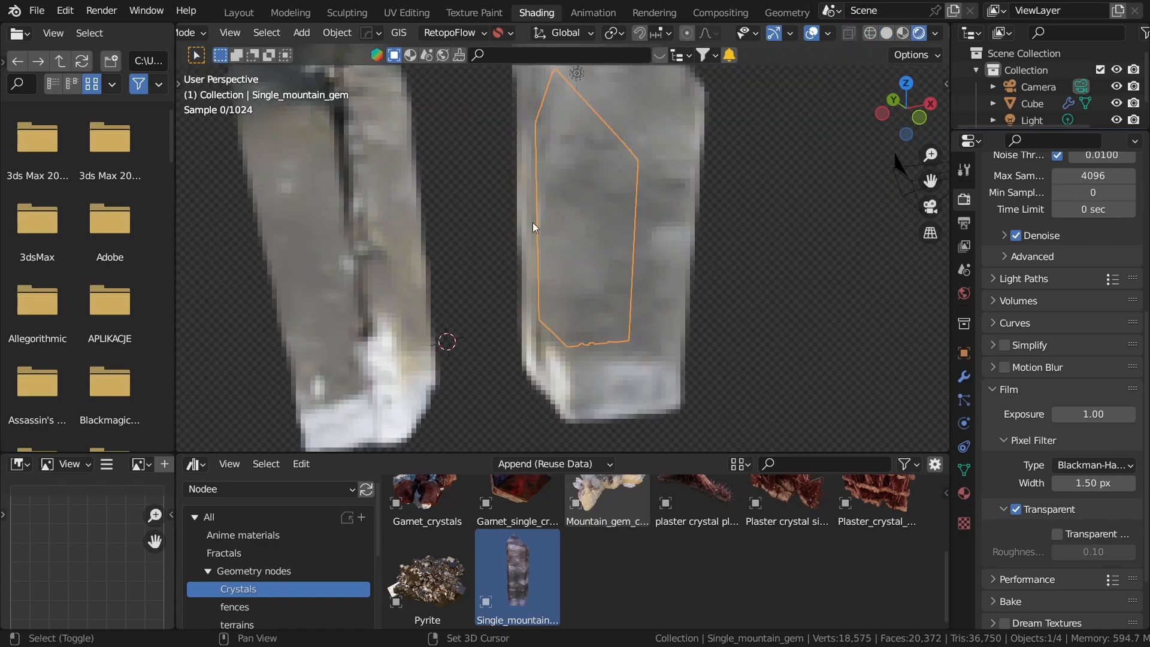
Deselect the mountain gem, enlarge the 3D viewport and compare both crystals side by side in the rendered preview.
middle_click_drag(593, 214, 724, 243, "shift")
left_click(638, 312)
middle_click_drag(648, 438, 619, 439)
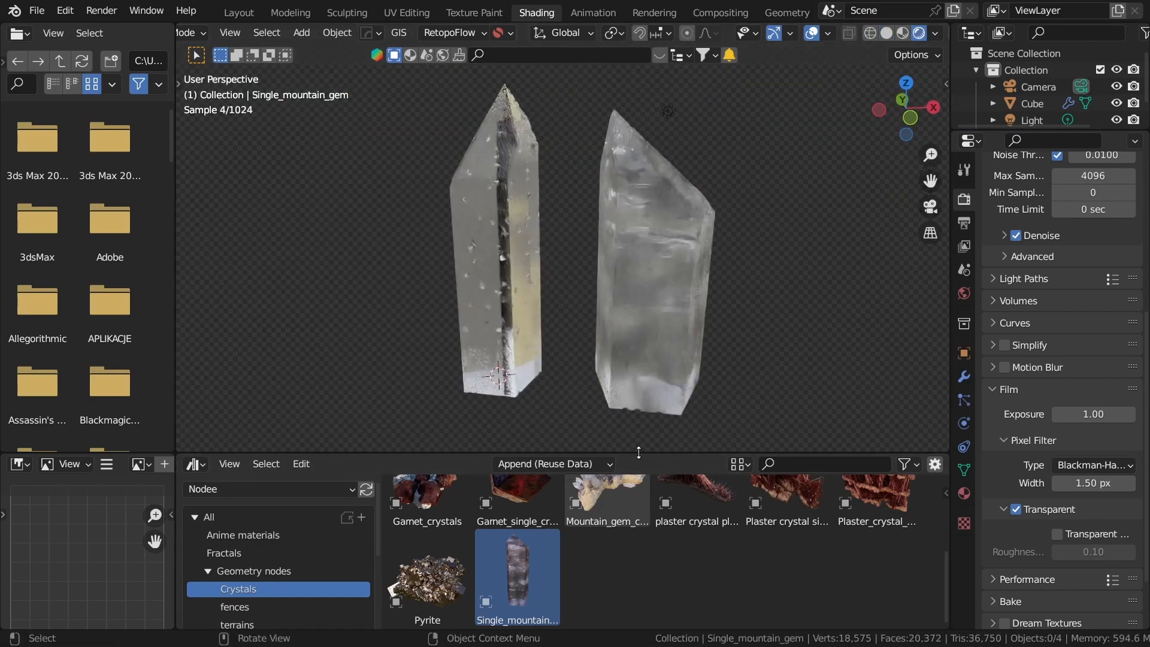
left_click_drag(637, 452, 637, 543)
middle_click_drag(665, 434, 705, 394)
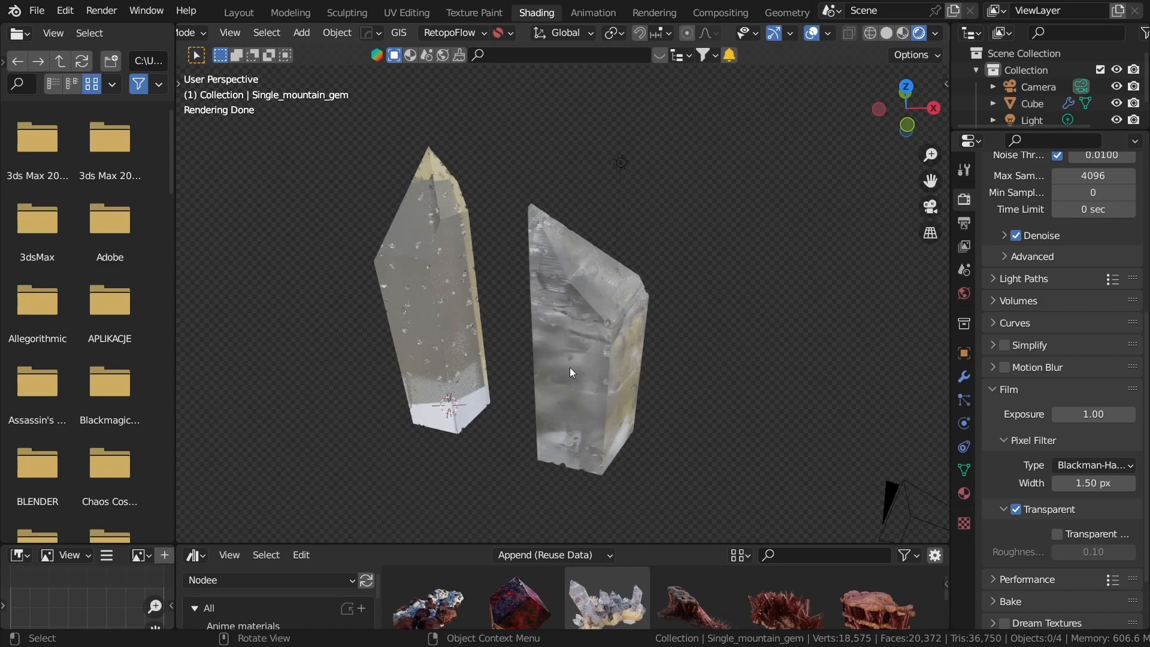
Enlarge the Asset Browser area and look through all the crystal assets in the Crystals catalog.
left_click(684, 584)
left_click_drag(701, 544, 658, 346)
scroll(759, 516, "down", 1)
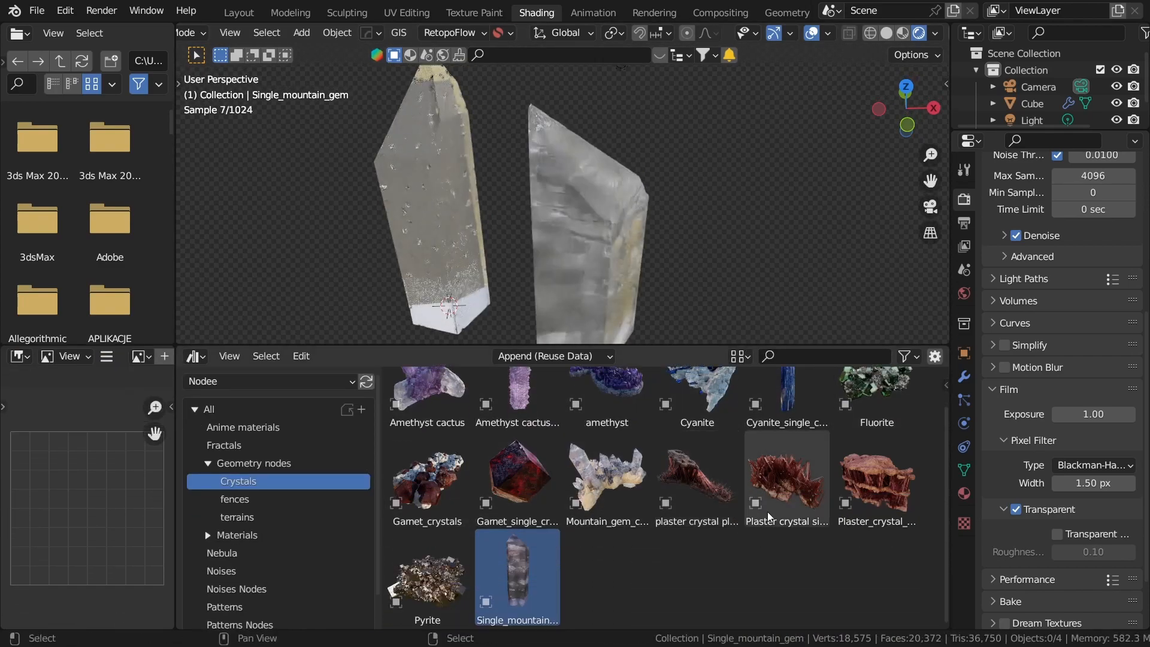
left_click(701, 575)
scroll(590, 571, "up", 1)
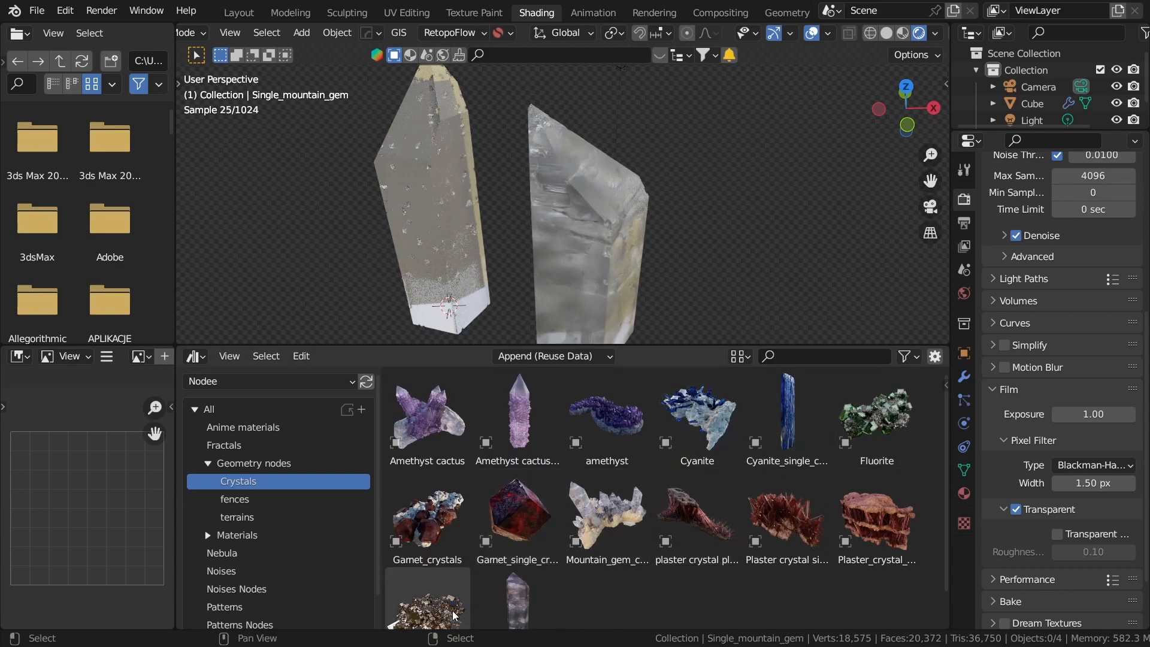
scroll(688, 527, "down", 1)
scroll(656, 577, "up", 1)
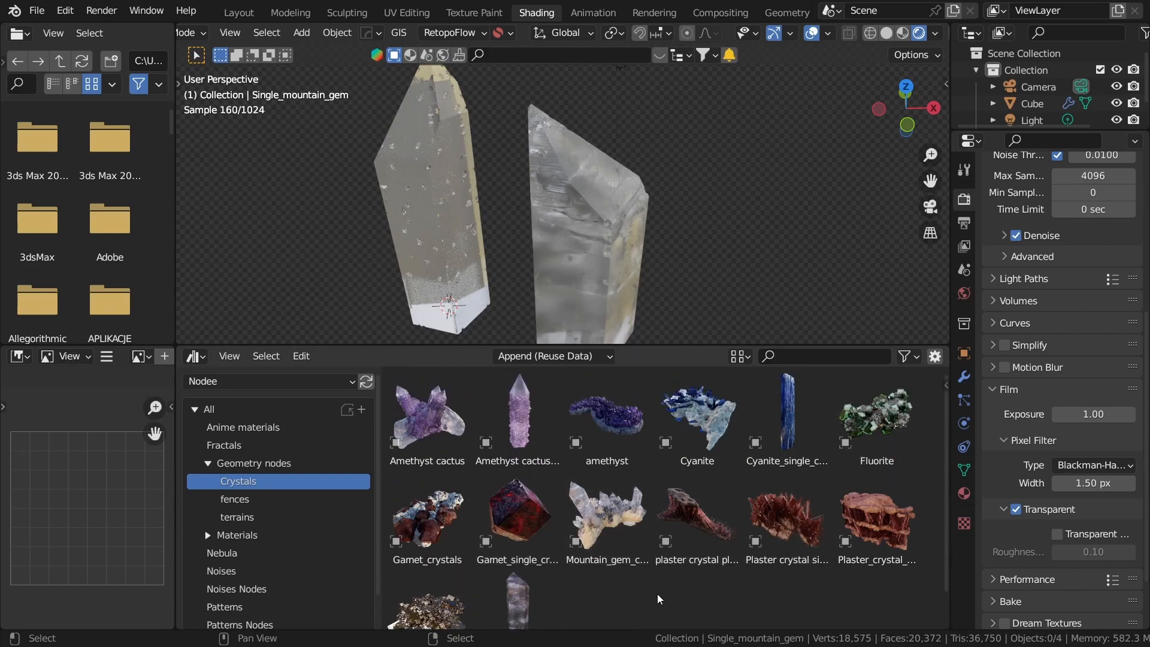